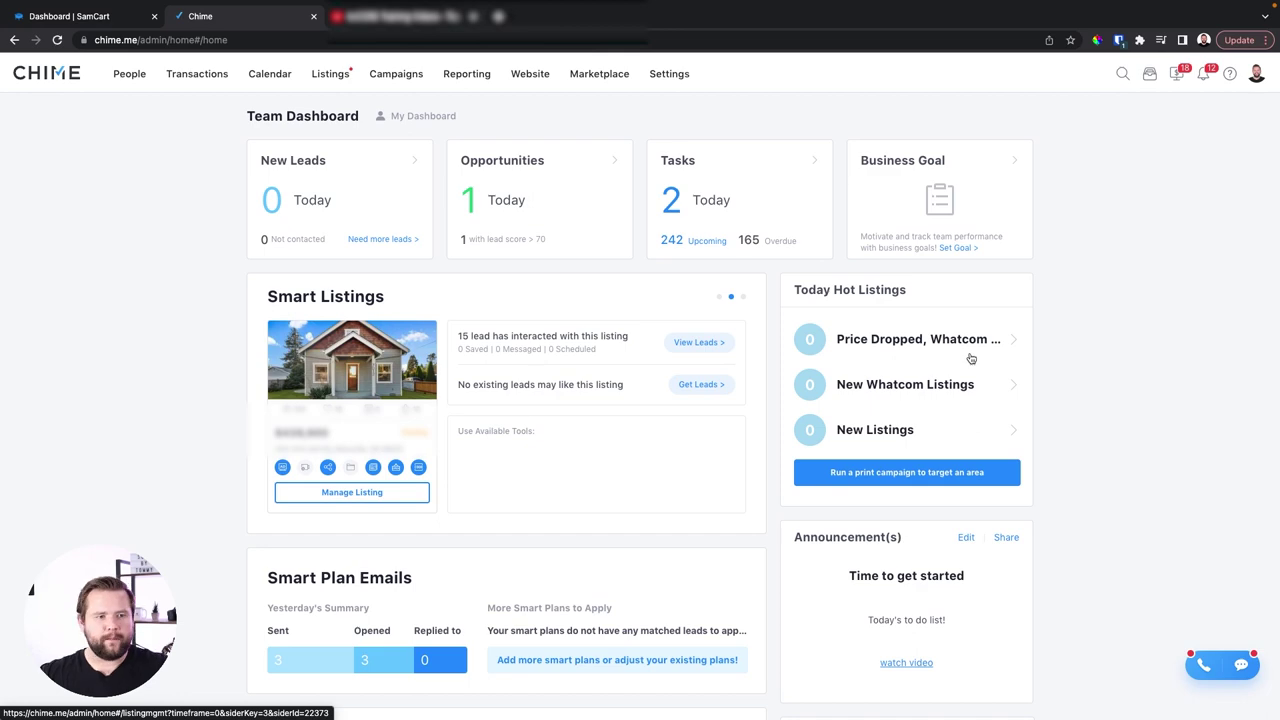
Step: Open the full leads list and review the pipeline stages in the pipeline settings without changing them
{"action": "left_click", "coordinate": [130, 75]}
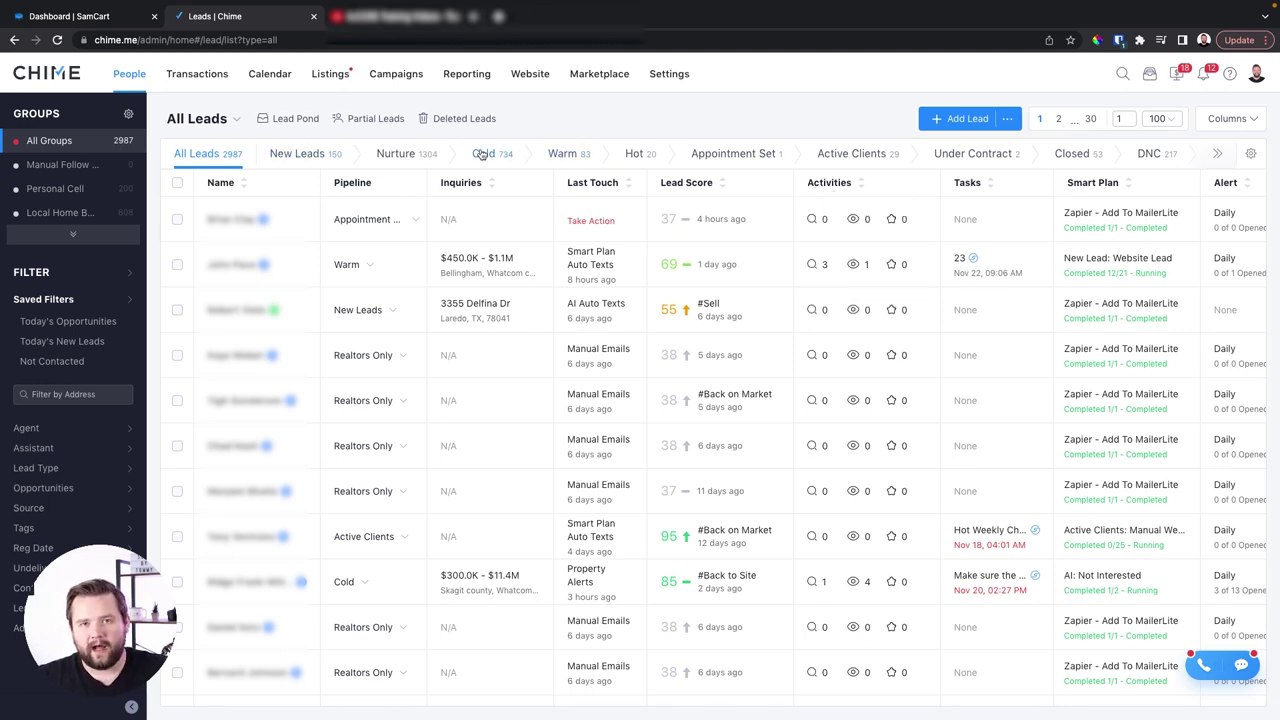
{"action": "left_click", "coordinate": [622, 184]}
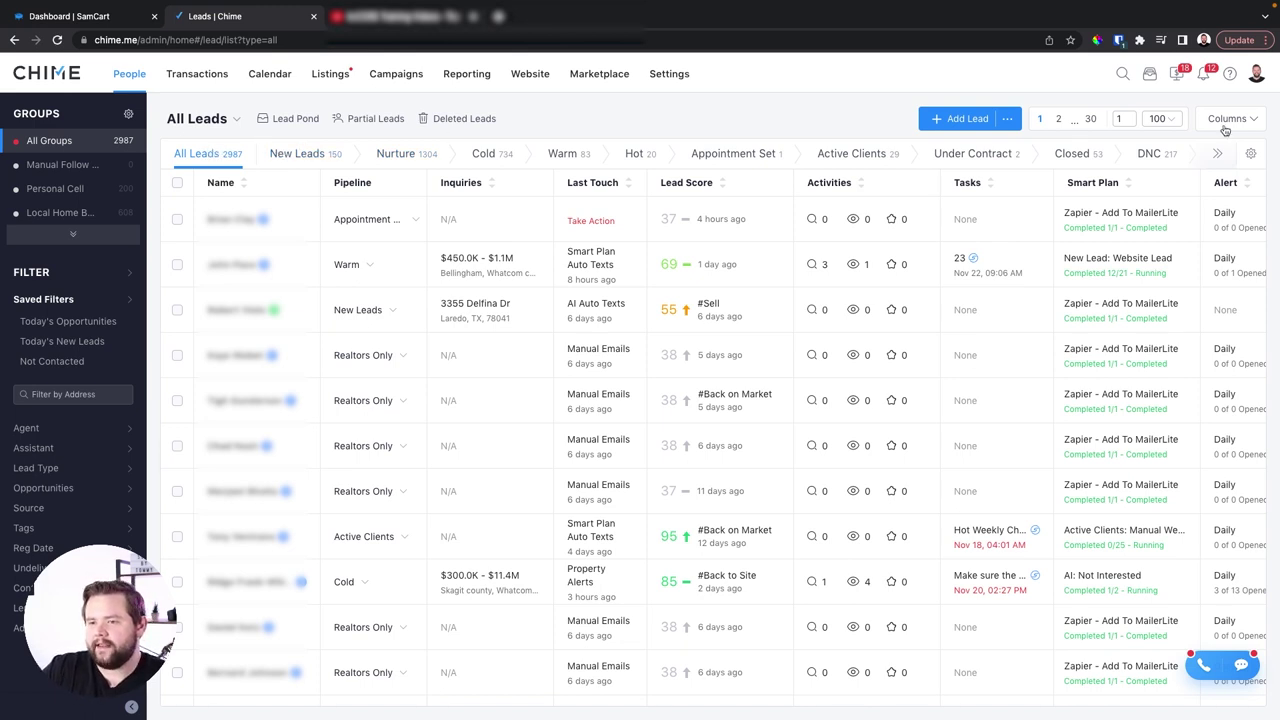
{"action": "left_click", "coordinate": [1250, 155]}
{"action": "scroll", "coordinate": [657, 398], "scroll_direction": "down", "scroll_amount": 3}
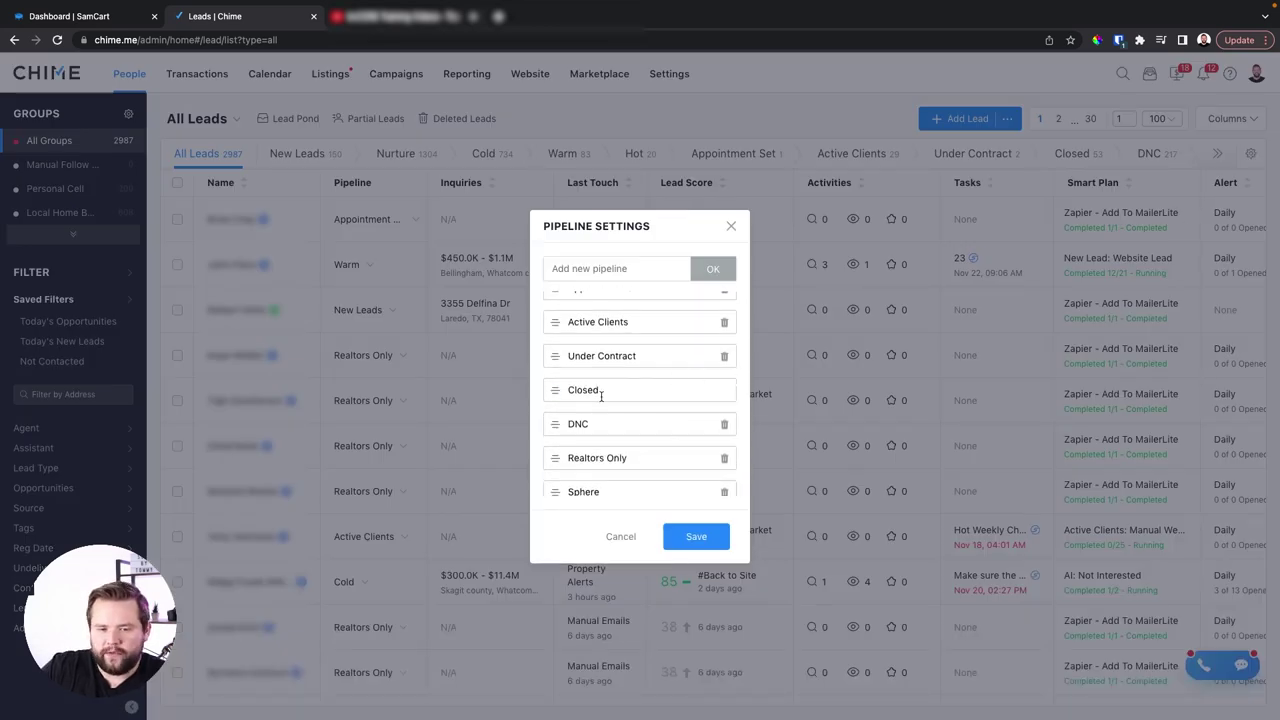
{"action": "scroll", "coordinate": [644, 380], "scroll_direction": "up", "scroll_amount": 3}
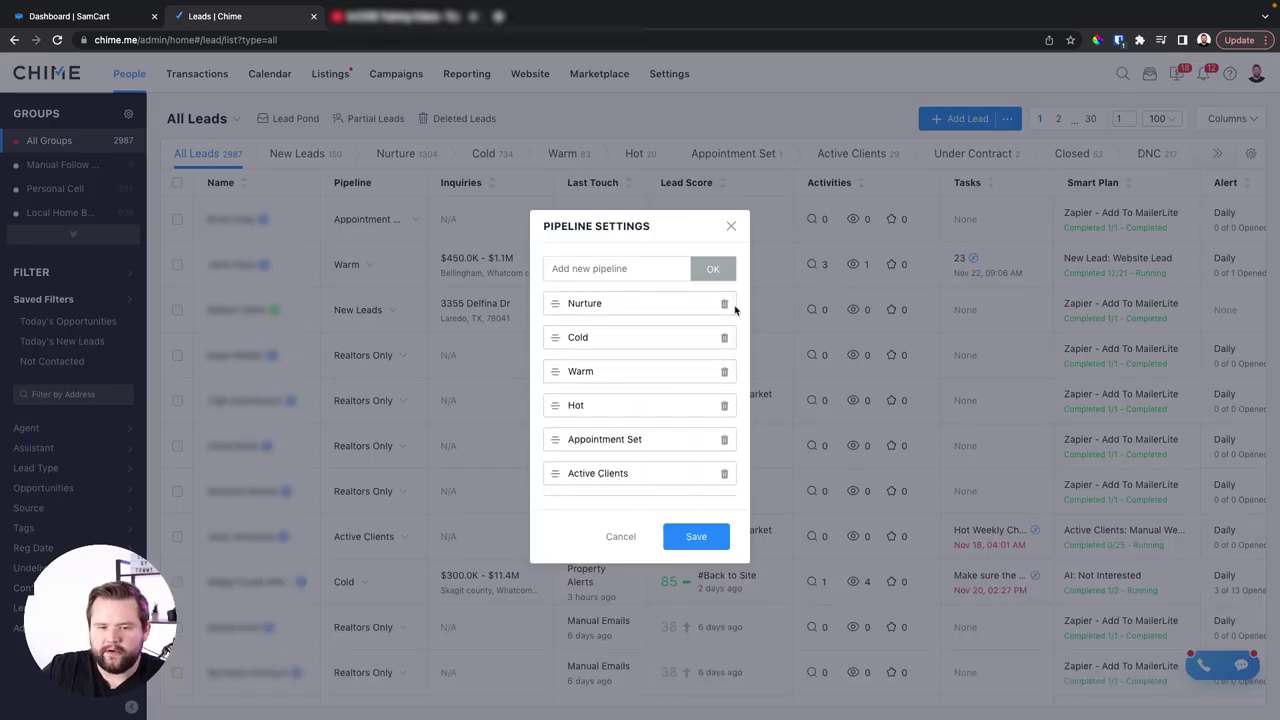
{"action": "left_click", "coordinate": [730, 228]}
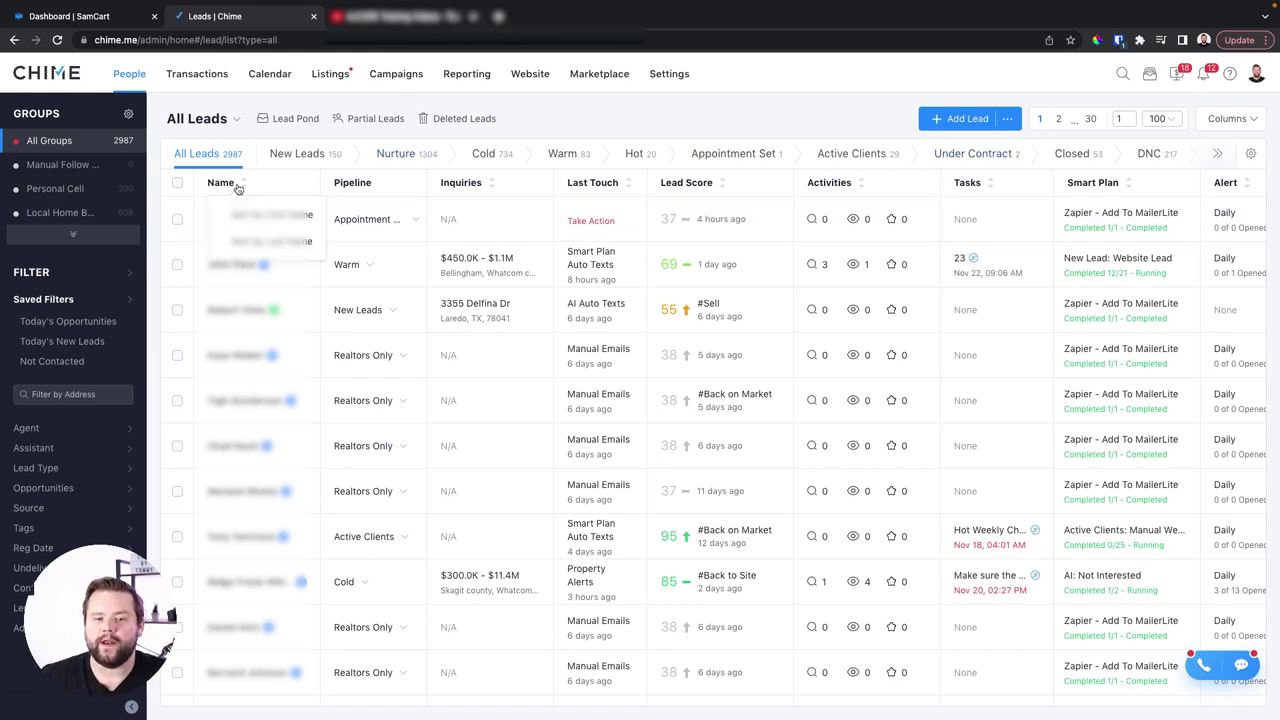
Step: Check the Last Touch sorting options and expand the complete list of lead groups
{"action": "left_click", "coordinate": [603, 180]}
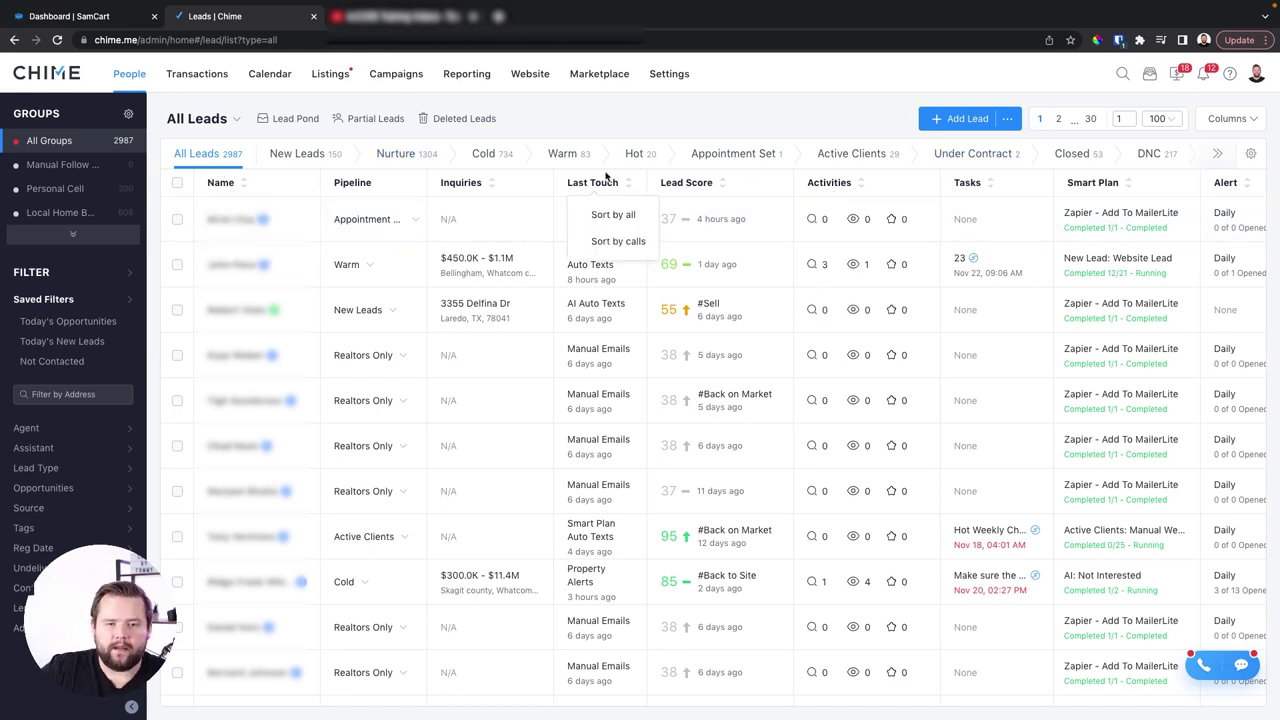
{"action": "left_click", "coordinate": [72, 233]}
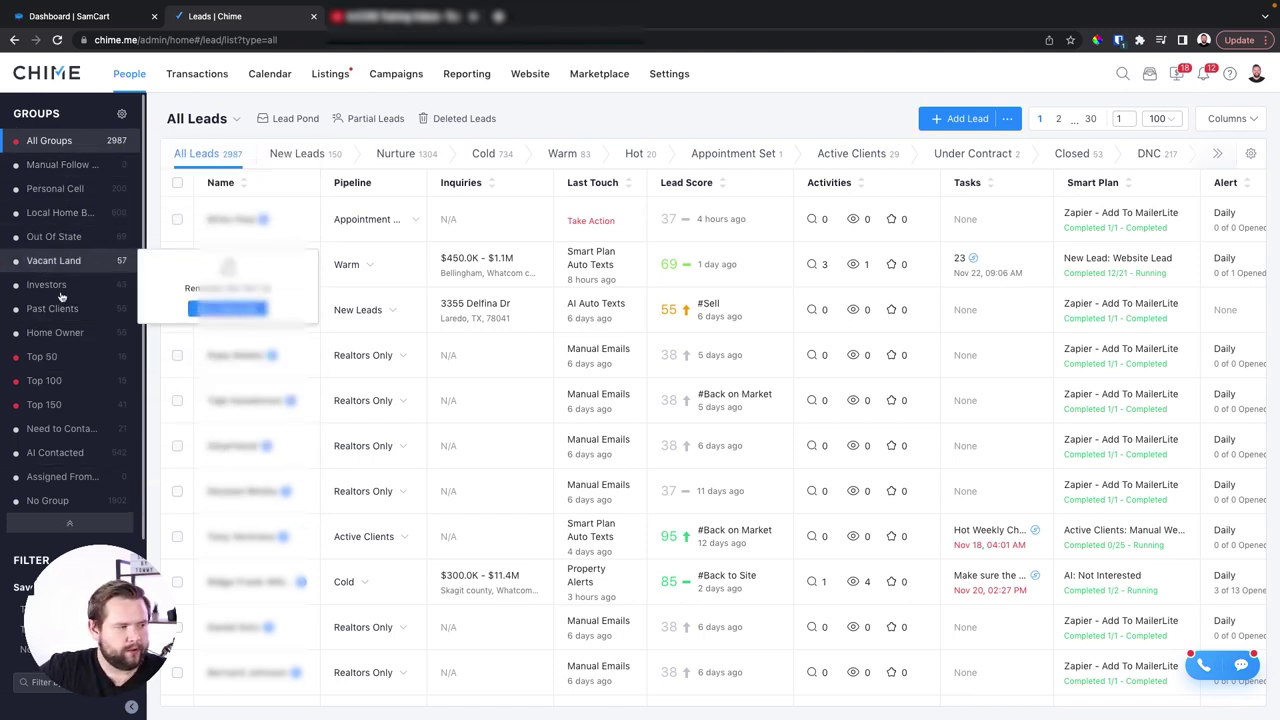
{"action": "scroll", "coordinate": [52, 328], "scroll_direction": "down", "scroll_amount": 1}
Step: Open the Test lead's record and look over its activity timeline
{"action": "scroll", "coordinate": [52, 328], "scroll_direction": "down", "scroll_amount": 5}
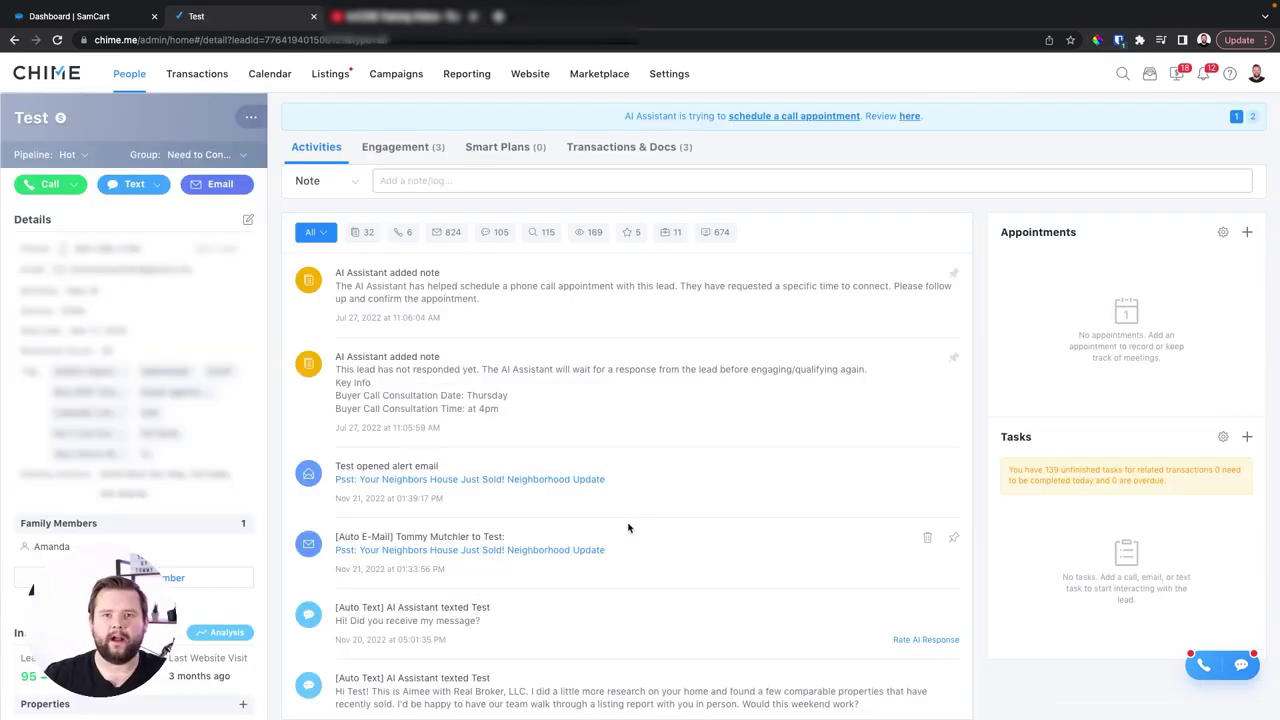
{"action": "scroll", "coordinate": [628, 527], "scroll_direction": "down", "scroll_amount": 5}
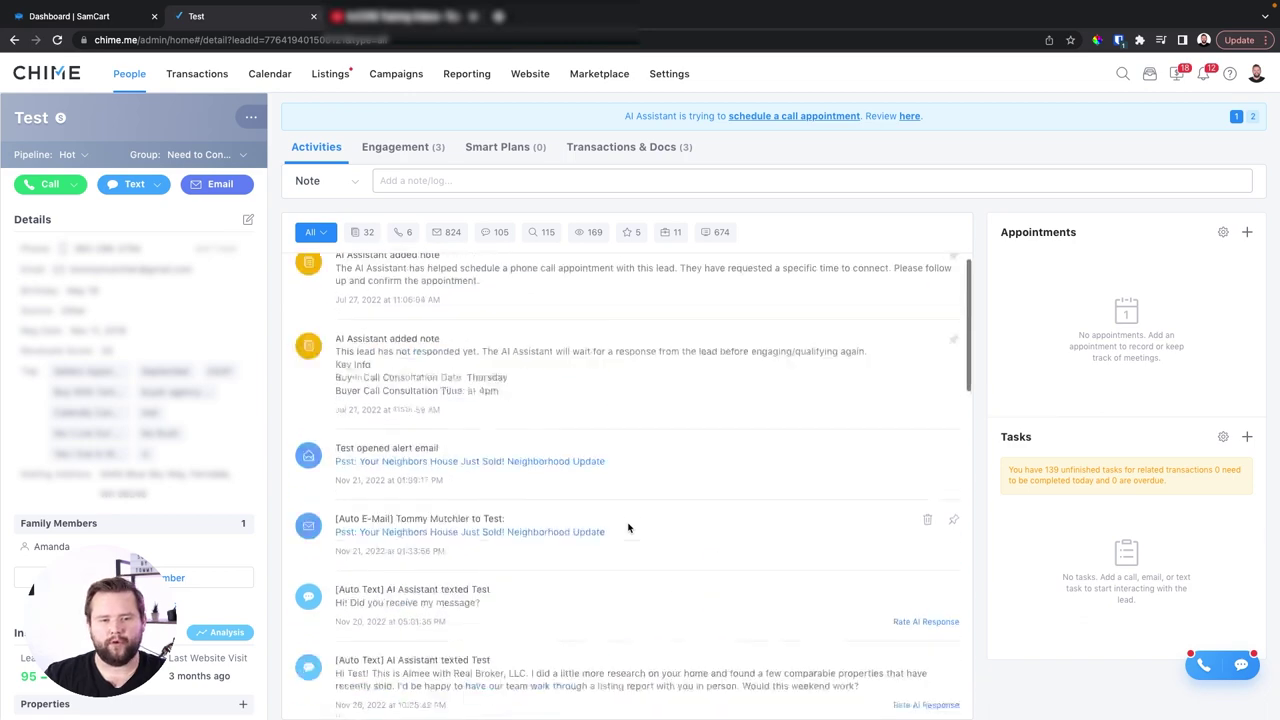
{"action": "scroll", "coordinate": [628, 526], "scroll_direction": "up", "scroll_amount": 5}
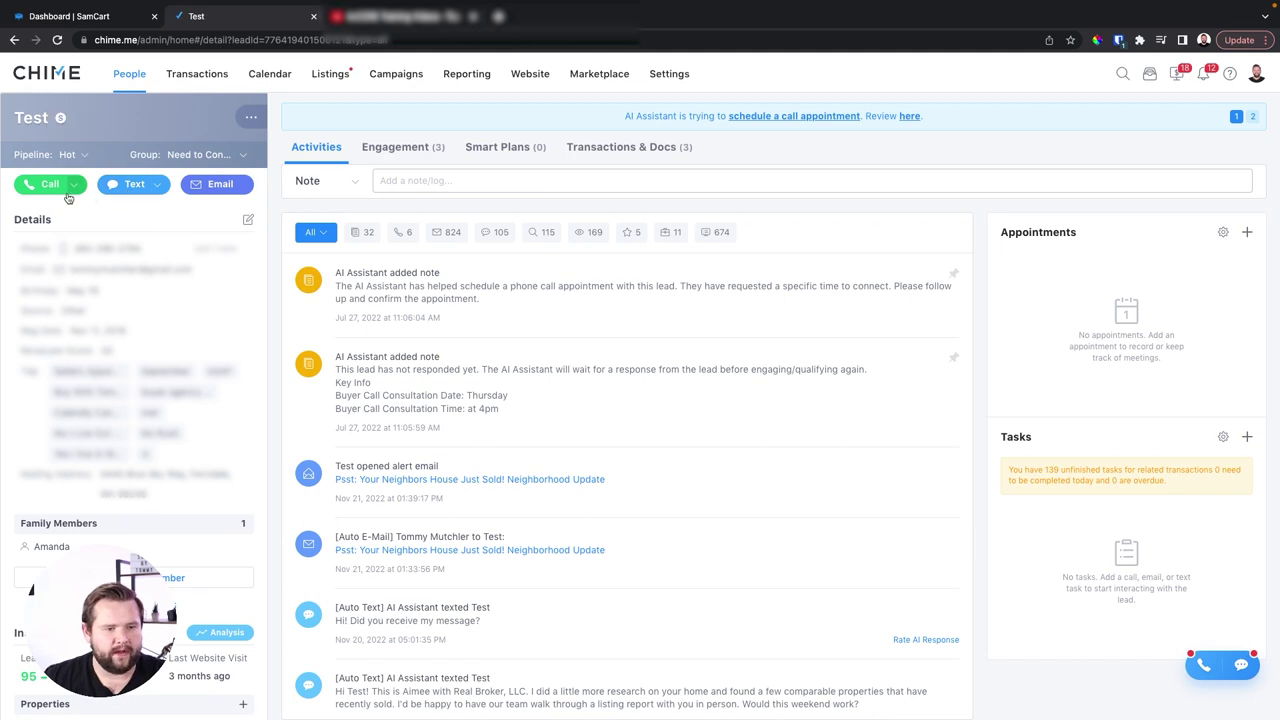
Step: Open a new text message to the Test lead, check the sender numbers and saved templates, and close it unsent
{"action": "left_click", "coordinate": [146, 189]}
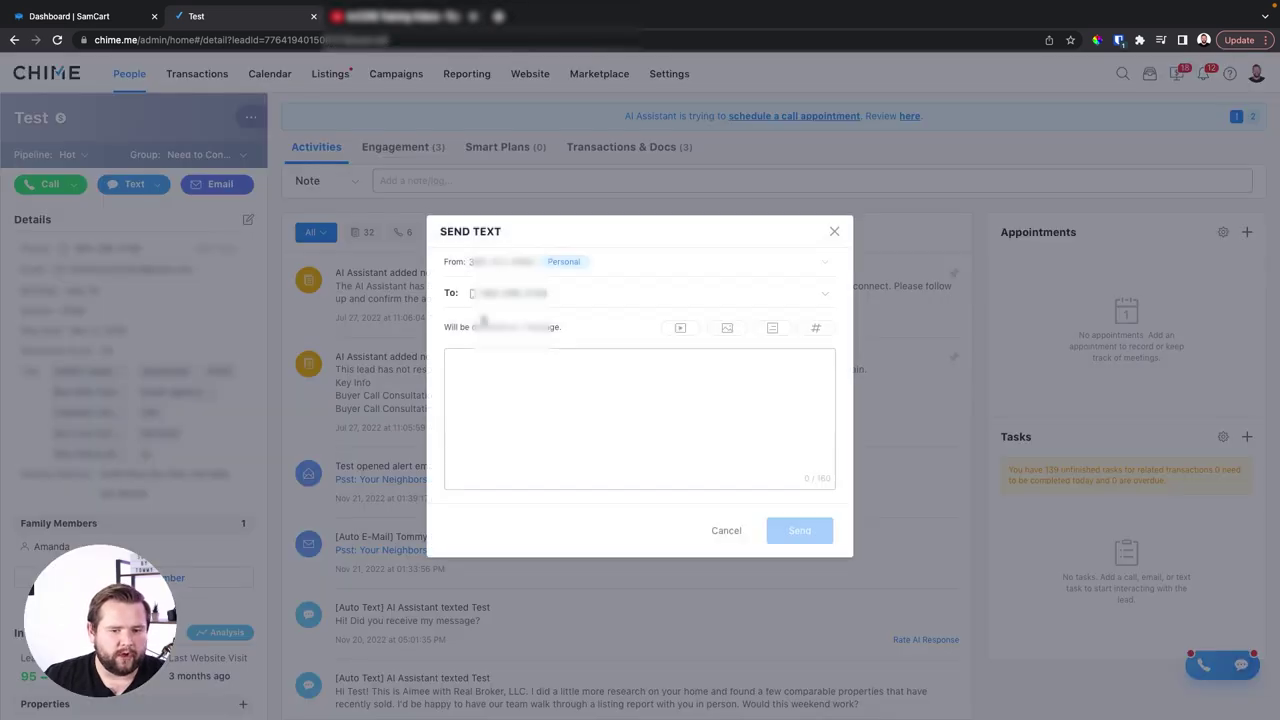
{"action": "left_click", "coordinate": [640, 261]}
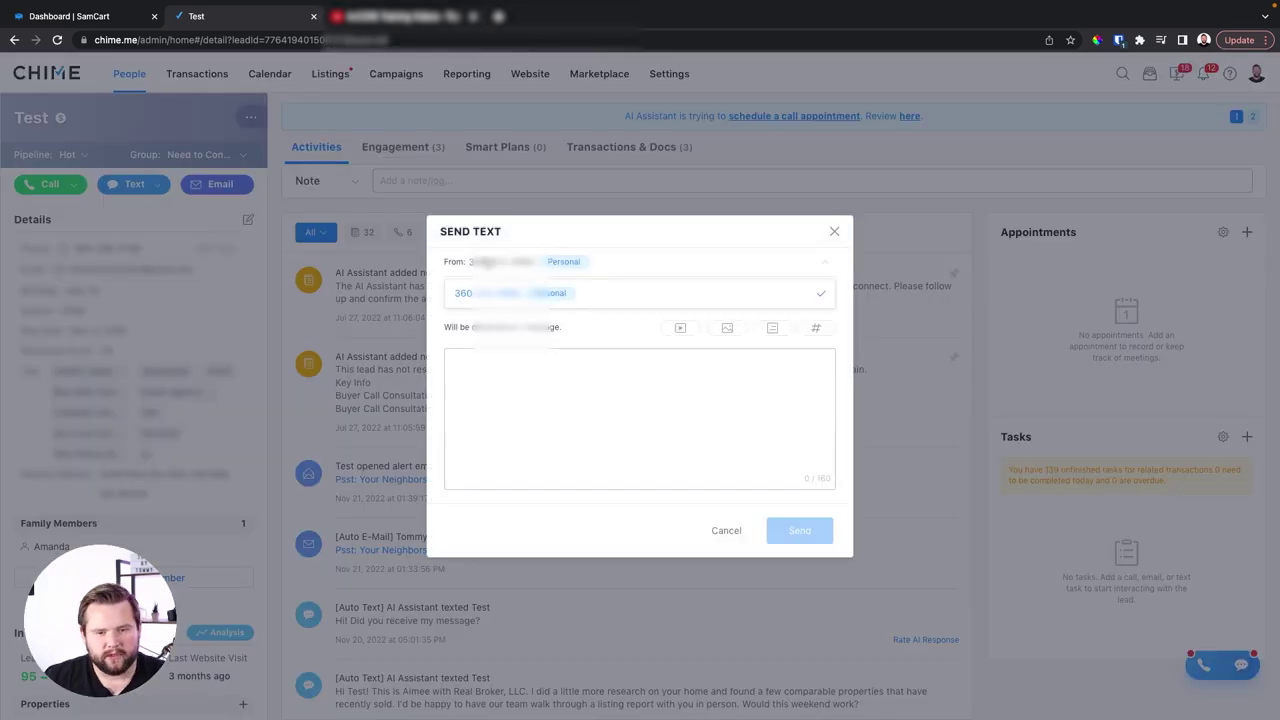
{"action": "left_click", "coordinate": [746, 260]}
{"action": "left_click", "coordinate": [493, 380]}
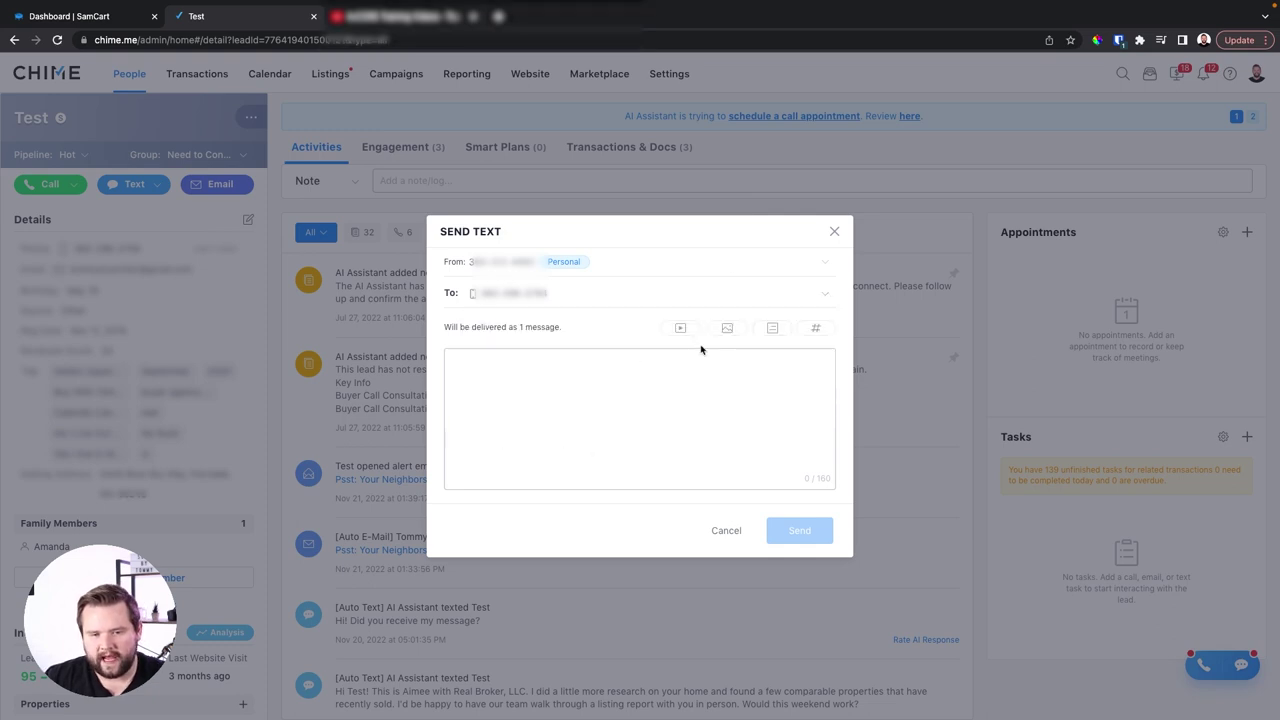
{"action": "left_click", "coordinate": [789, 331]}
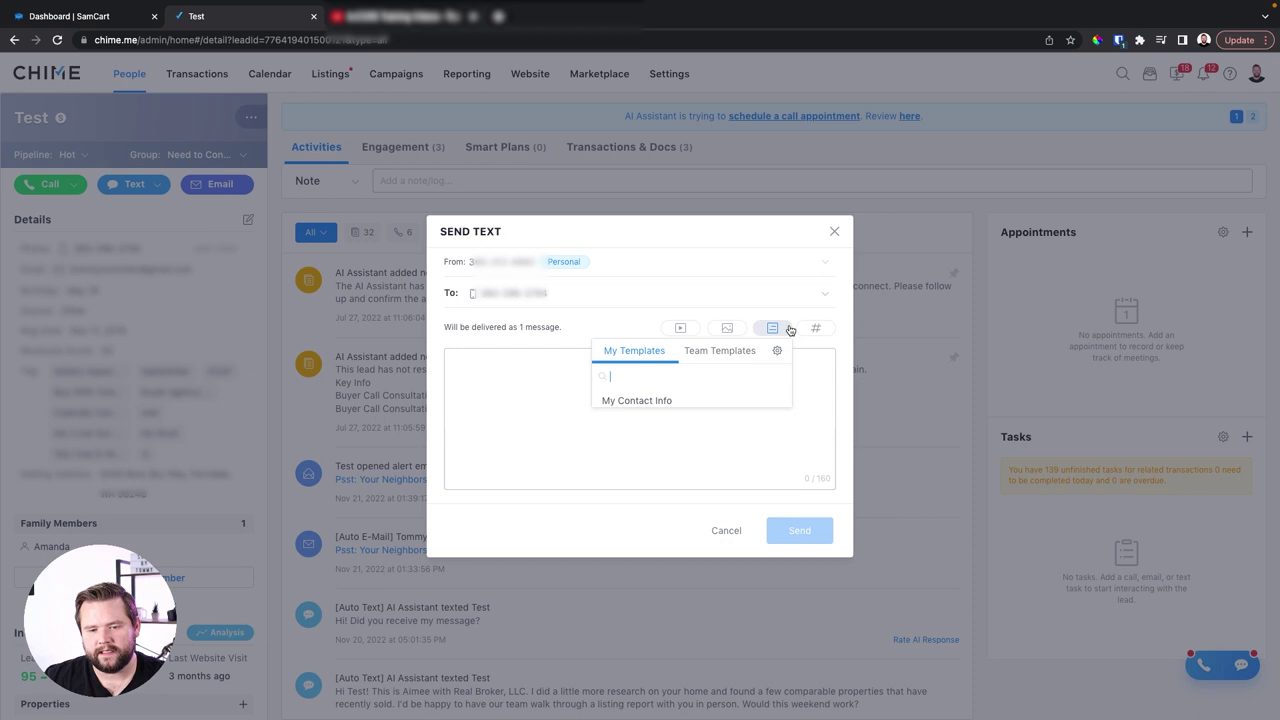
{"action": "left_click", "coordinate": [835, 235]}
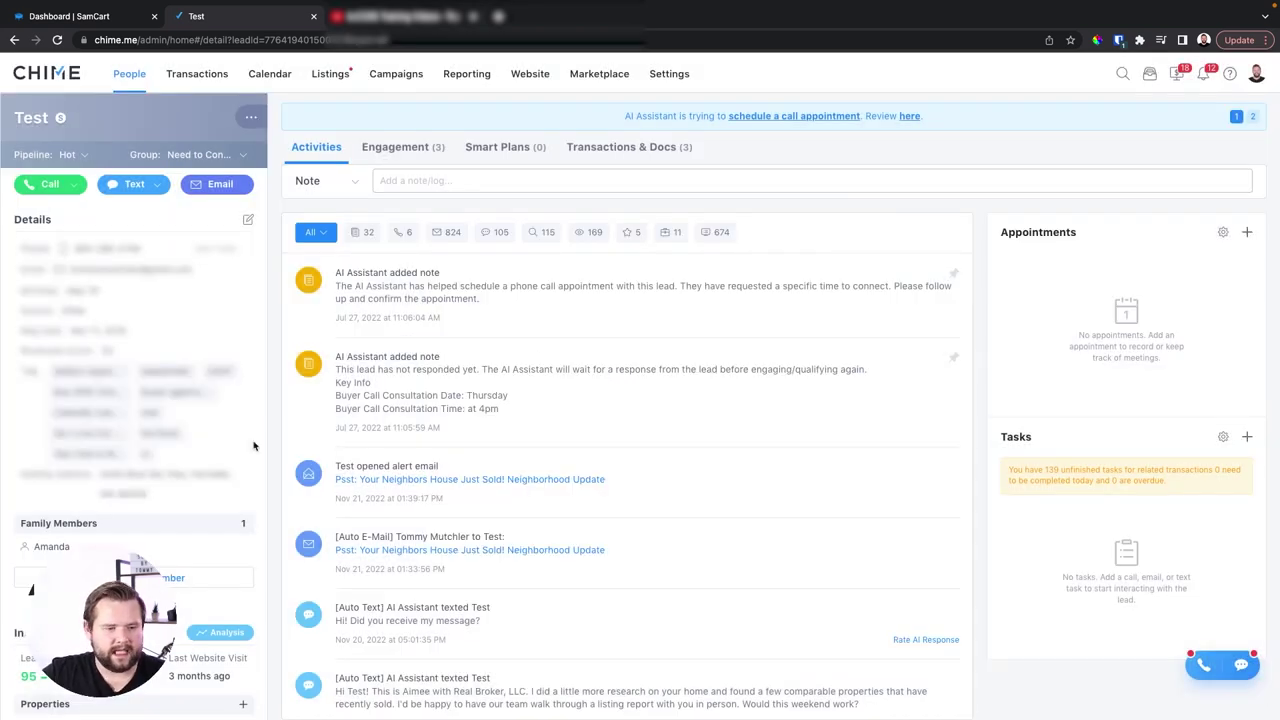
Step: Review the Test lead's profile details, including the top indicators behind the lead score
{"action": "scroll", "coordinate": [148, 457], "scroll_direction": "down", "scroll_amount": 3}
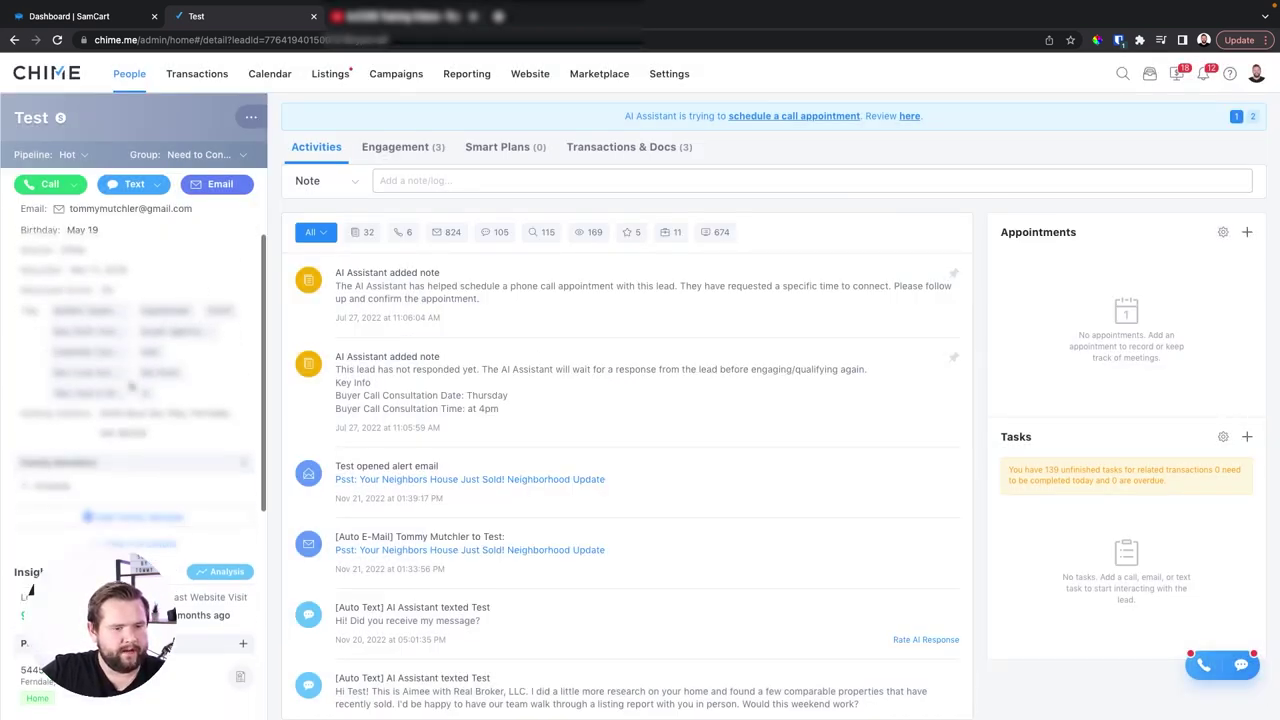
{"action": "mouse_move", "coordinate": [30, 406]}
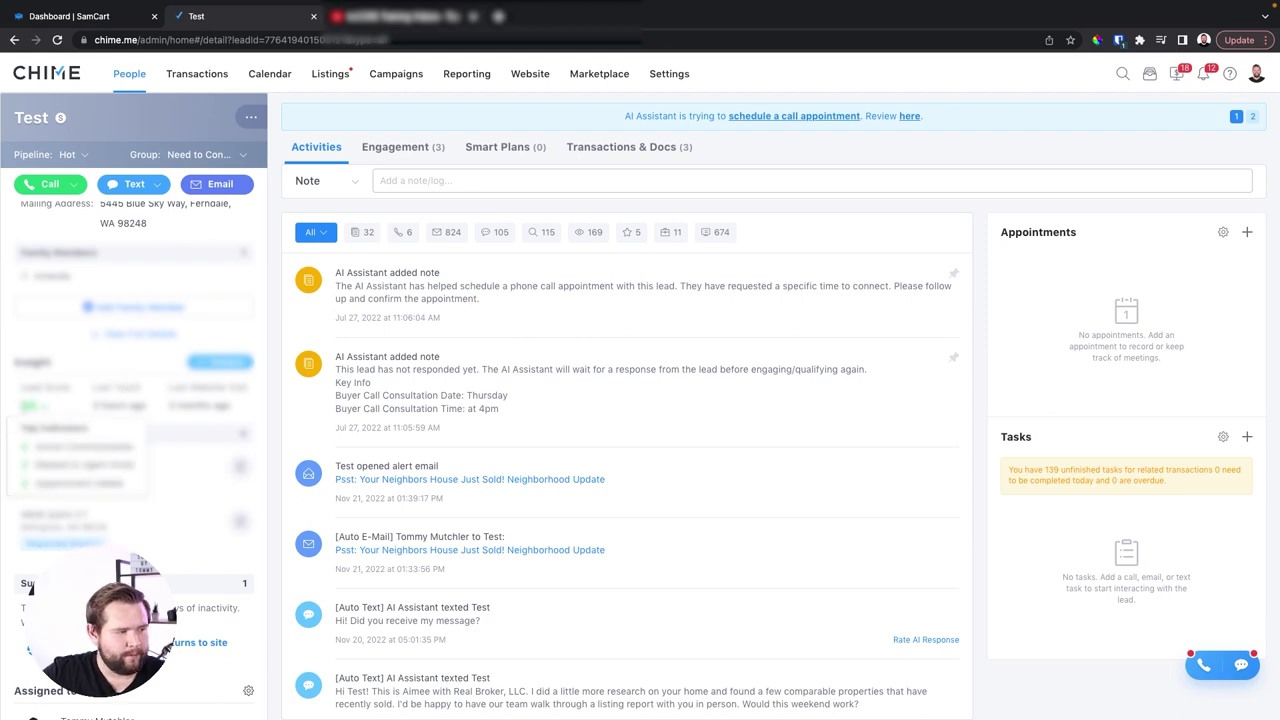
{"action": "scroll", "coordinate": [80, 412], "scroll_direction": "down", "scroll_amount": 1}
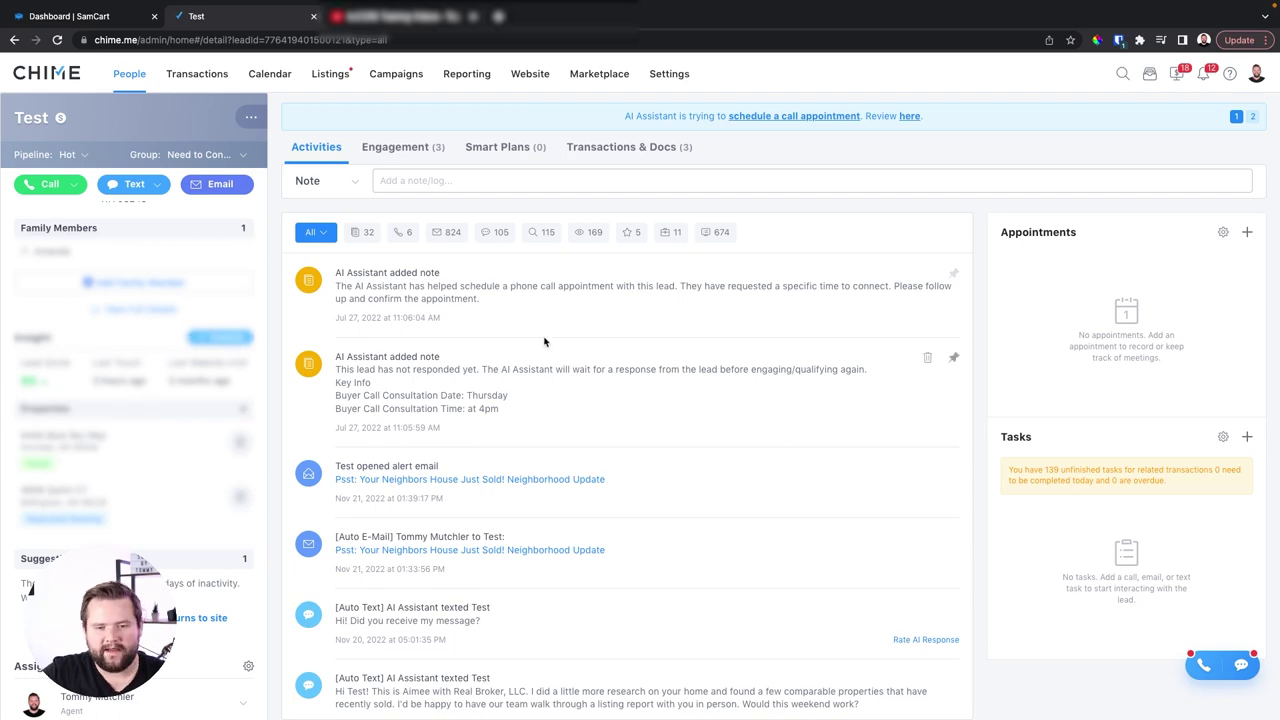
Step: Examine the lead analysis for lead score, web activities and communications, and close it
{"action": "left_click", "coordinate": [222, 338]}
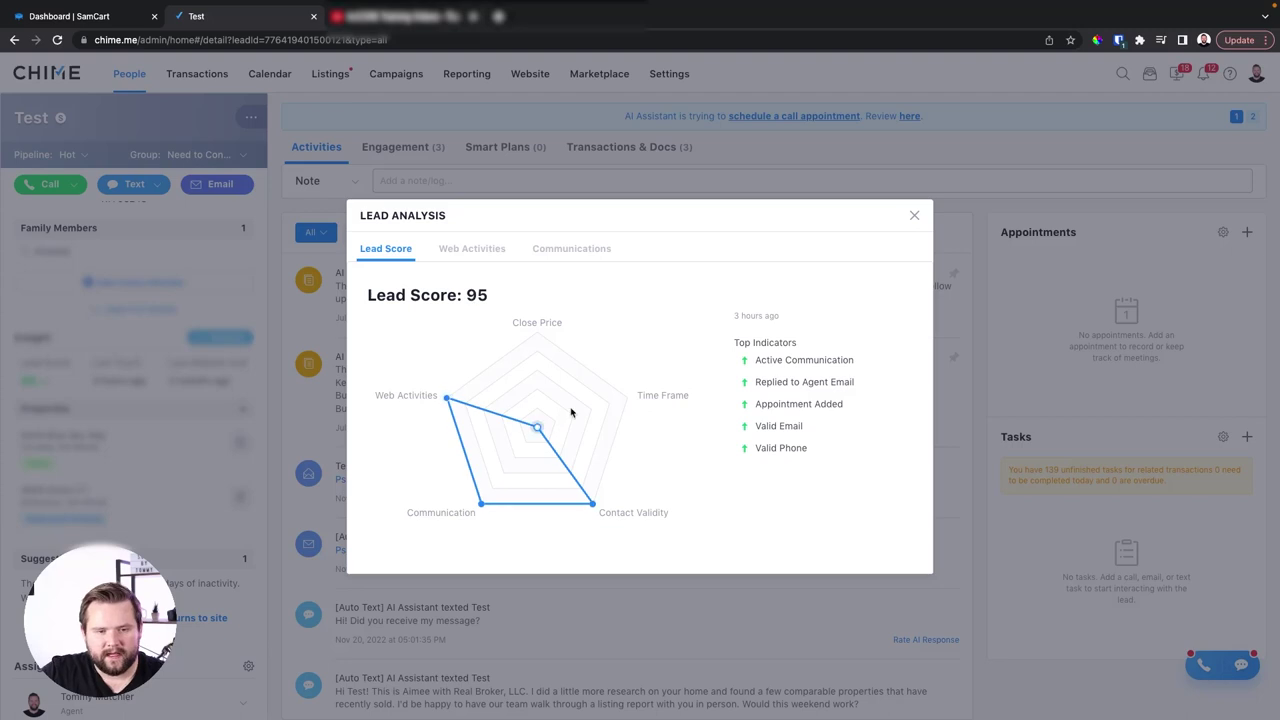
{"action": "left_click", "coordinate": [462, 256]}
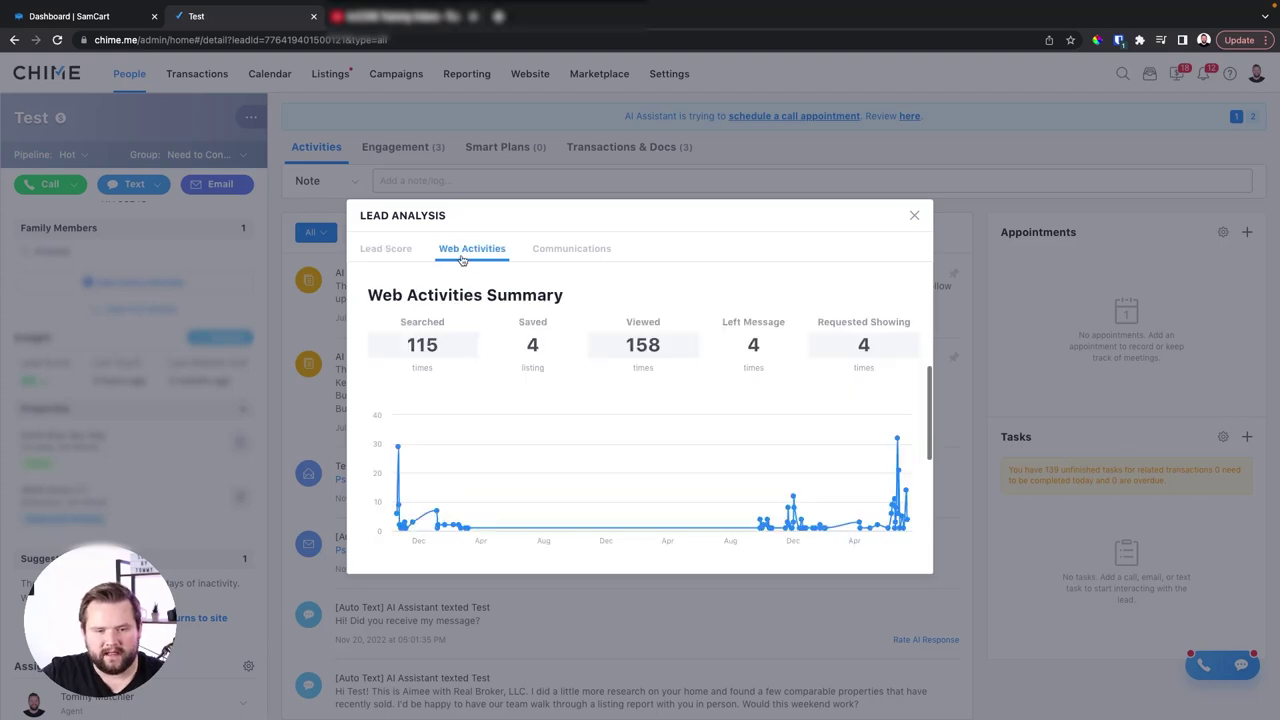
{"action": "left_click", "coordinate": [565, 250]}
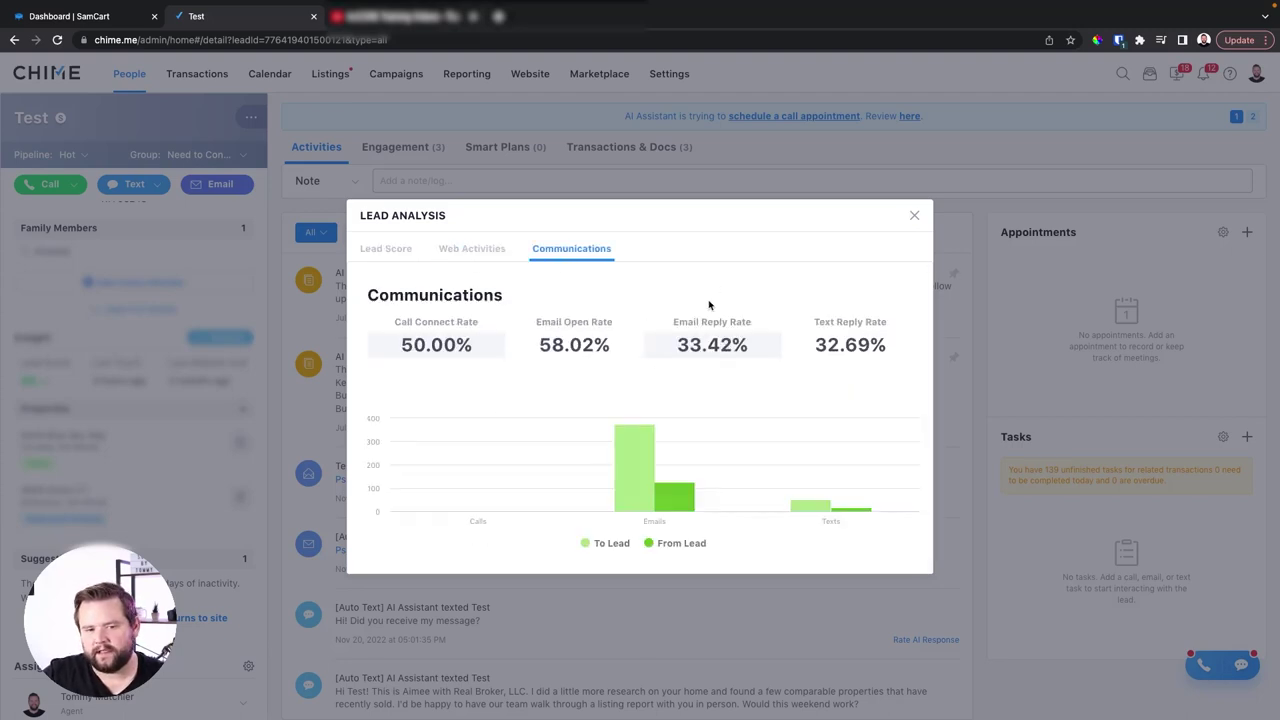
{"action": "left_click", "coordinate": [914, 216]}
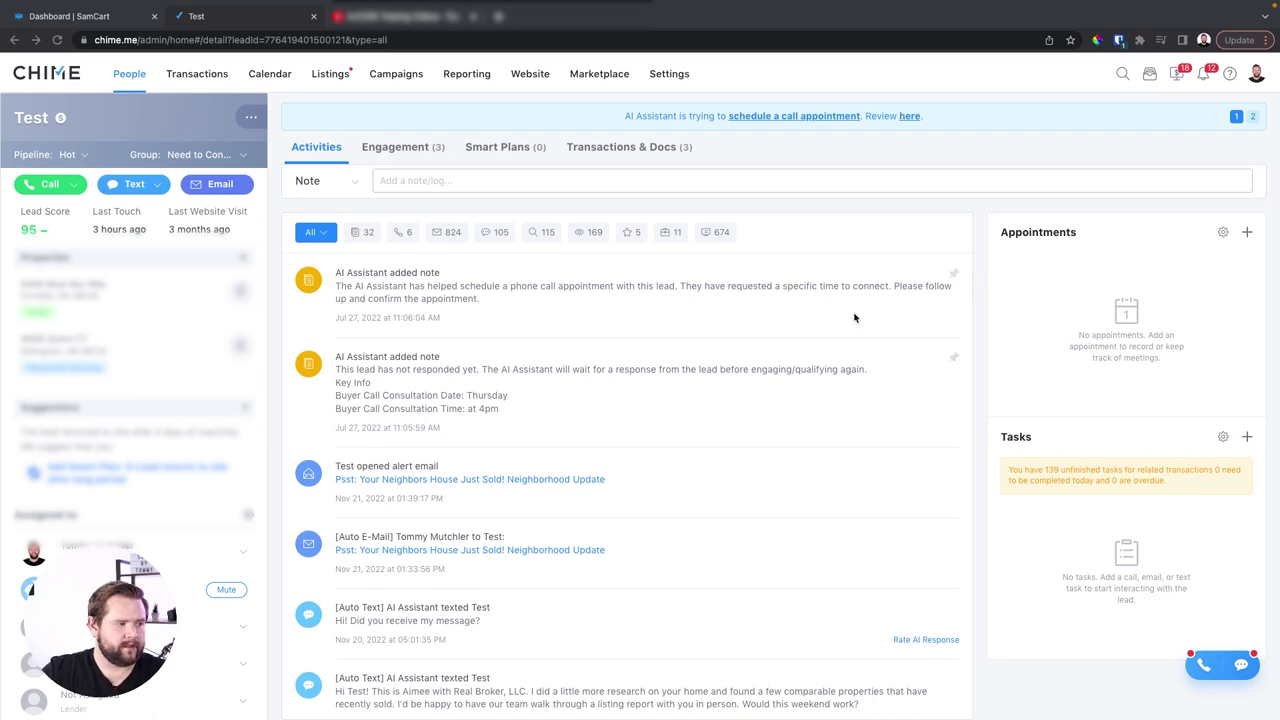
Step: Read through the lead's past emails, texts and media messages in the activity history
{"action": "scroll", "coordinate": [834, 360], "scroll_direction": "down", "scroll_amount": 10}
{"action": "scroll", "coordinate": [752, 497], "scroll_direction": "up", "scroll_amount": 10}
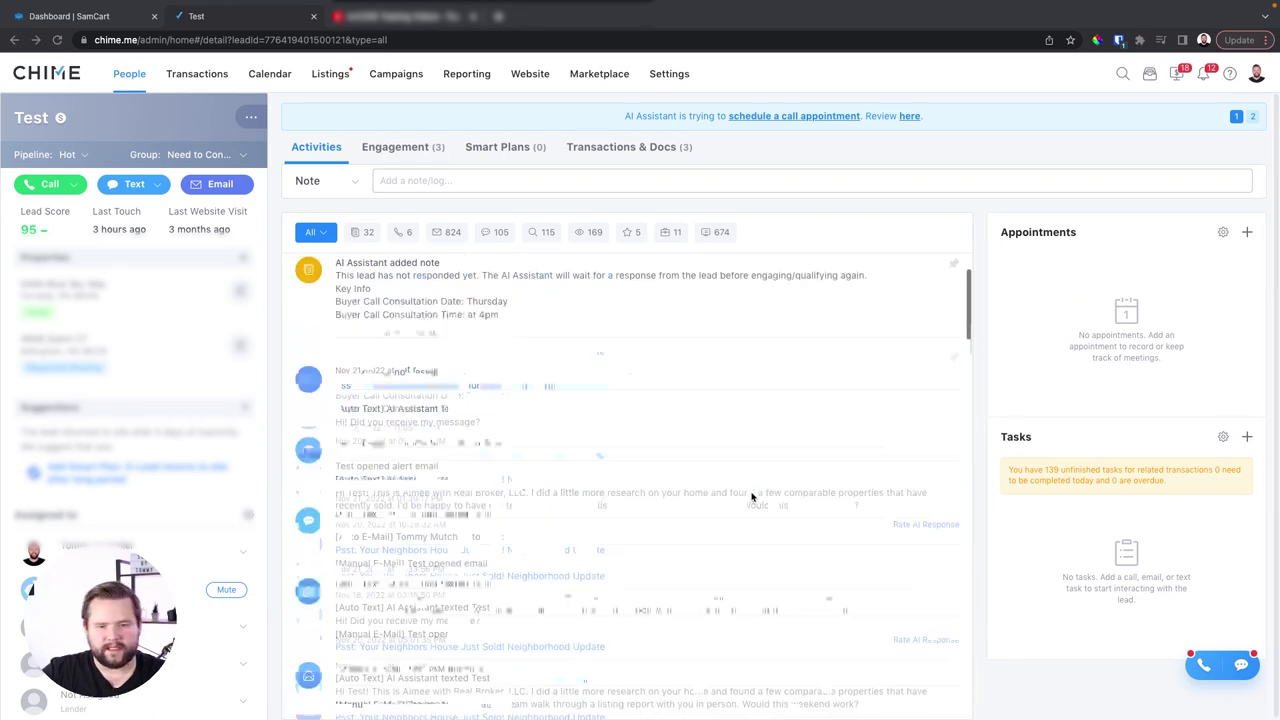
{"action": "scroll", "coordinate": [554, 620], "scroll_direction": "down", "scroll_amount": 5}
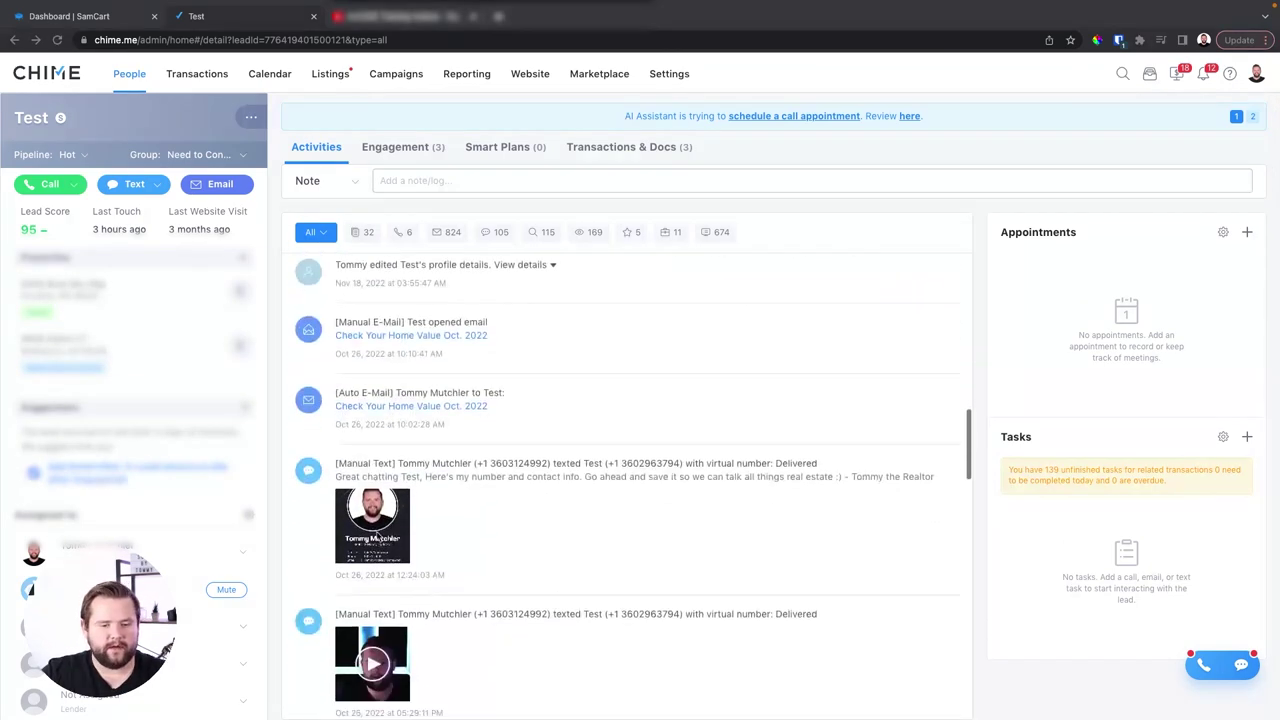
{"action": "scroll", "coordinate": [380, 540], "scroll_direction": "down", "scroll_amount": 5}
{"action": "scroll", "coordinate": [382, 550], "scroll_direction": "up", "scroll_amount": 2}
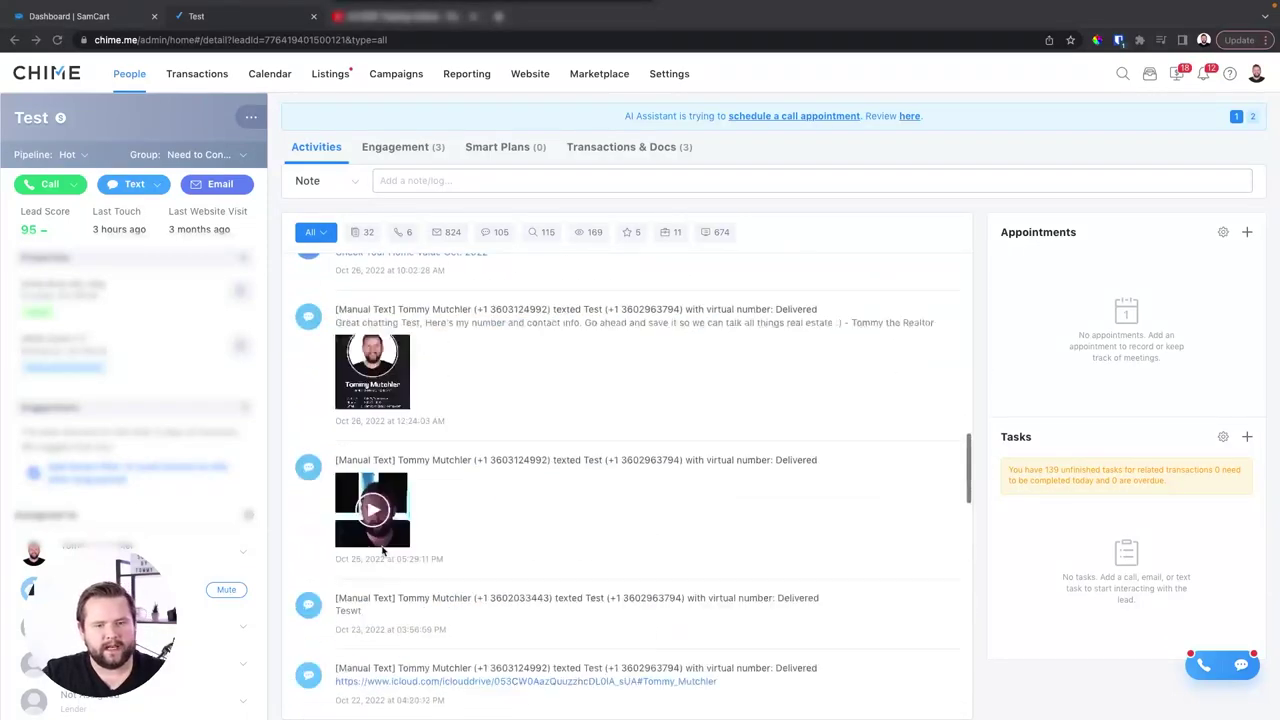
{"action": "scroll", "coordinate": [383, 550], "scroll_direction": "up", "scroll_amount": 10}
Step: Review the lead's engagement reports and seller preferences, and view the applied smart plans
{"action": "left_click", "coordinate": [395, 150]}
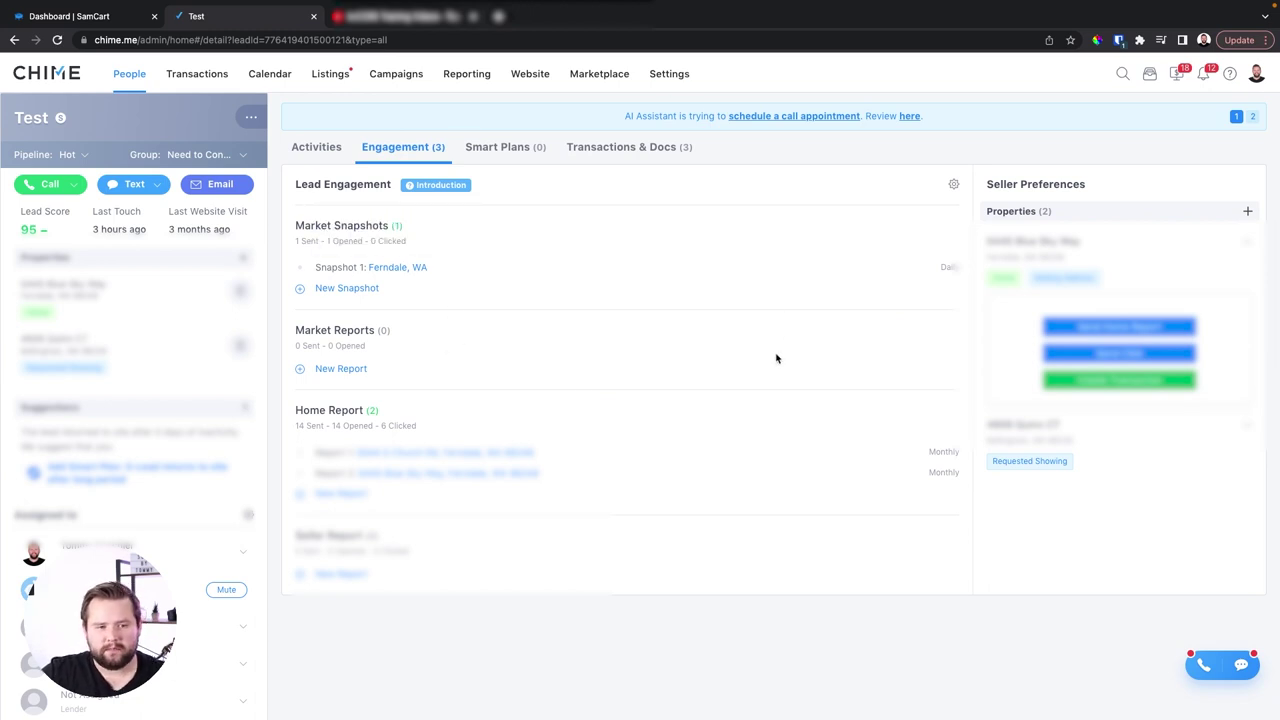
{"action": "scroll", "coordinate": [586, 440], "scroll_direction": "down", "scroll_amount": 1}
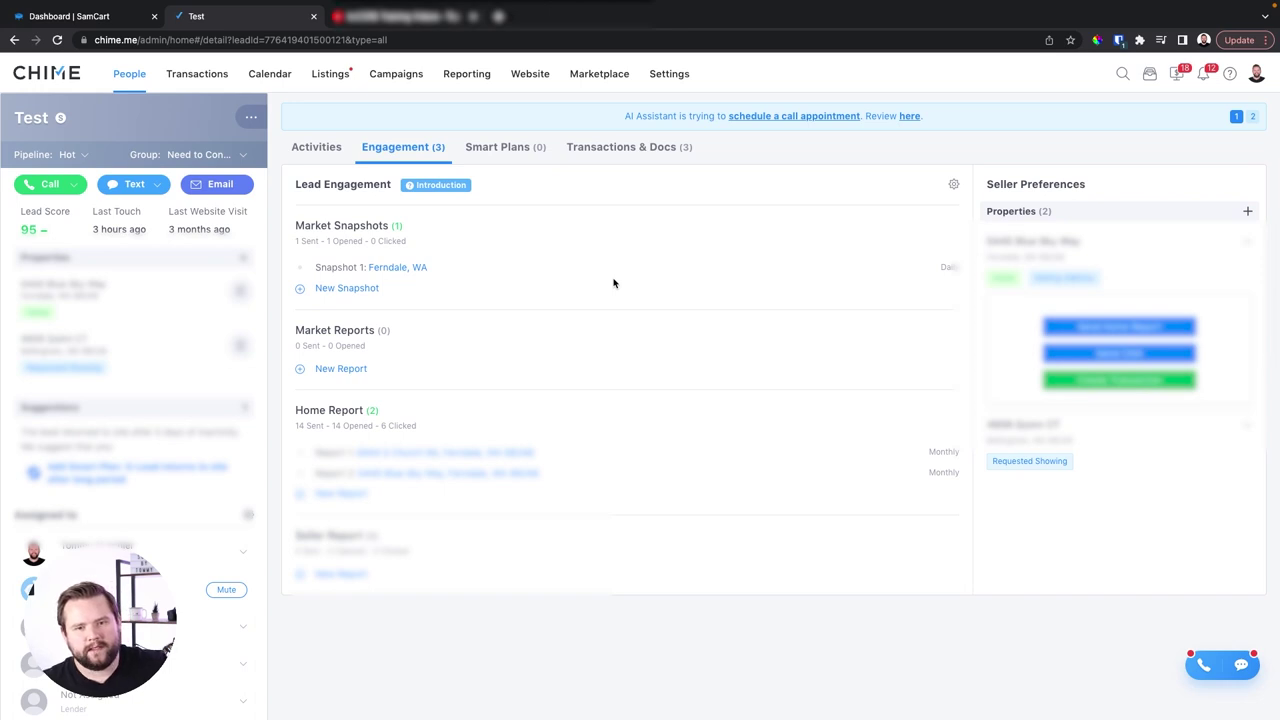
{"action": "mouse_move", "coordinate": [543, 447]}
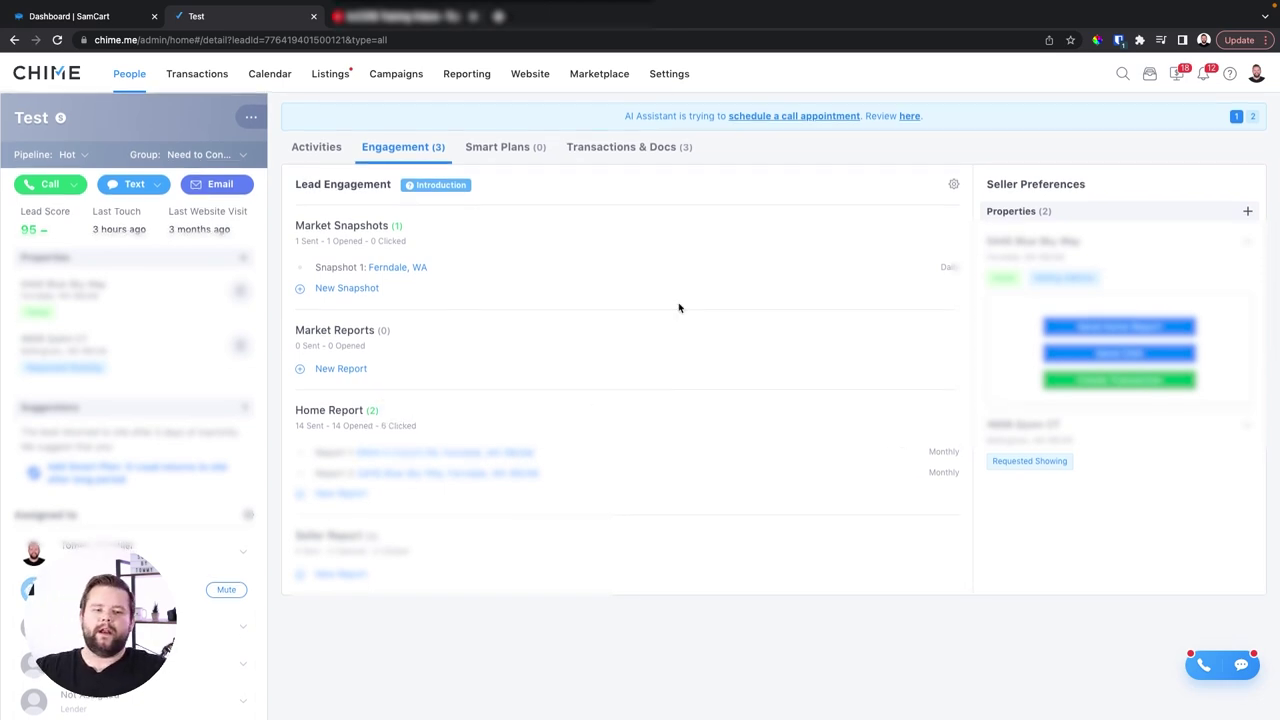
{"action": "scroll", "coordinate": [678, 307], "scroll_direction": "down", "scroll_amount": 1}
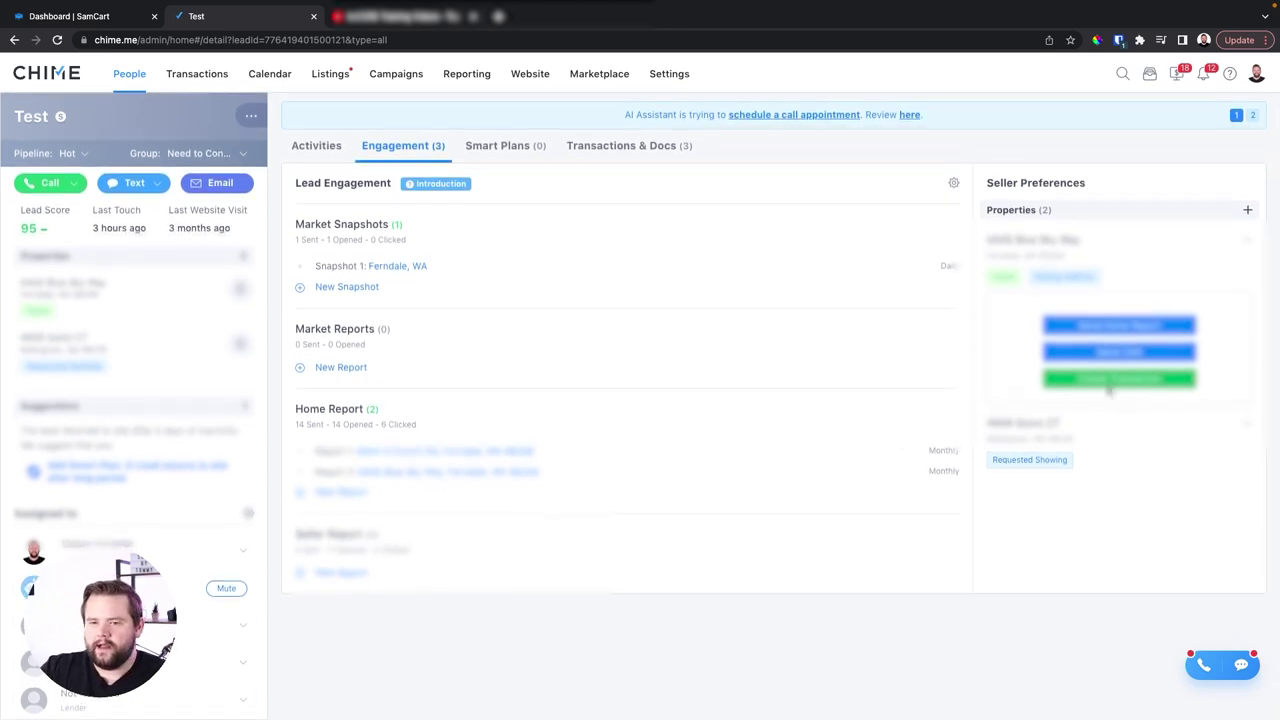
{"action": "left_click", "coordinate": [514, 151]}
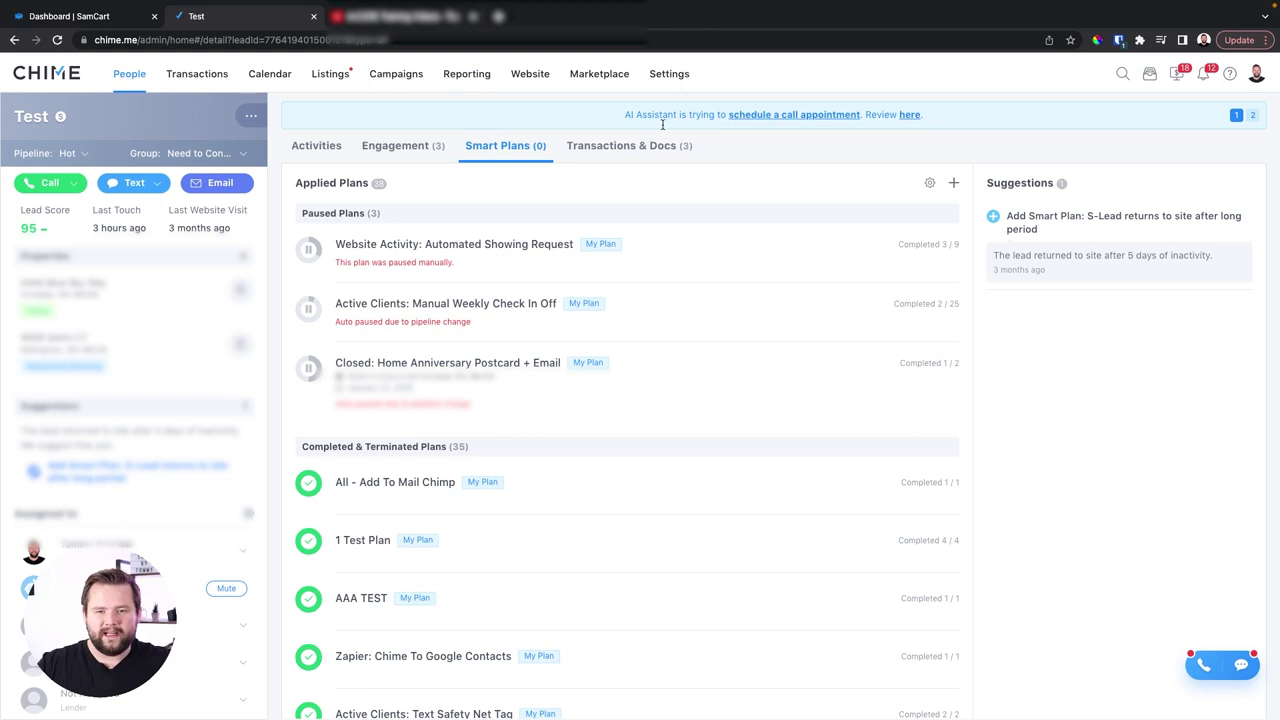
Step: Open the first listing transaction linked to the Test lead and review its checklists, dates, accounting and offers
{"action": "left_click", "coordinate": [603, 152]}
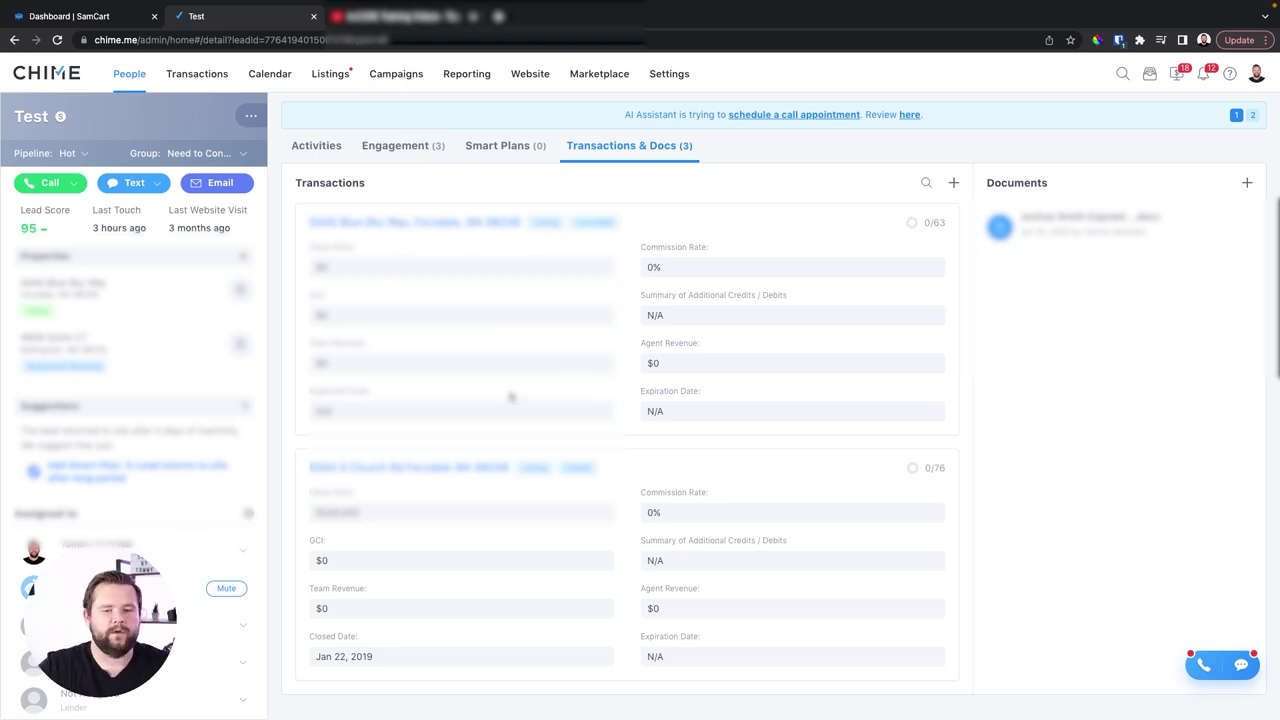
{"action": "left_click", "coordinate": [407, 222]}
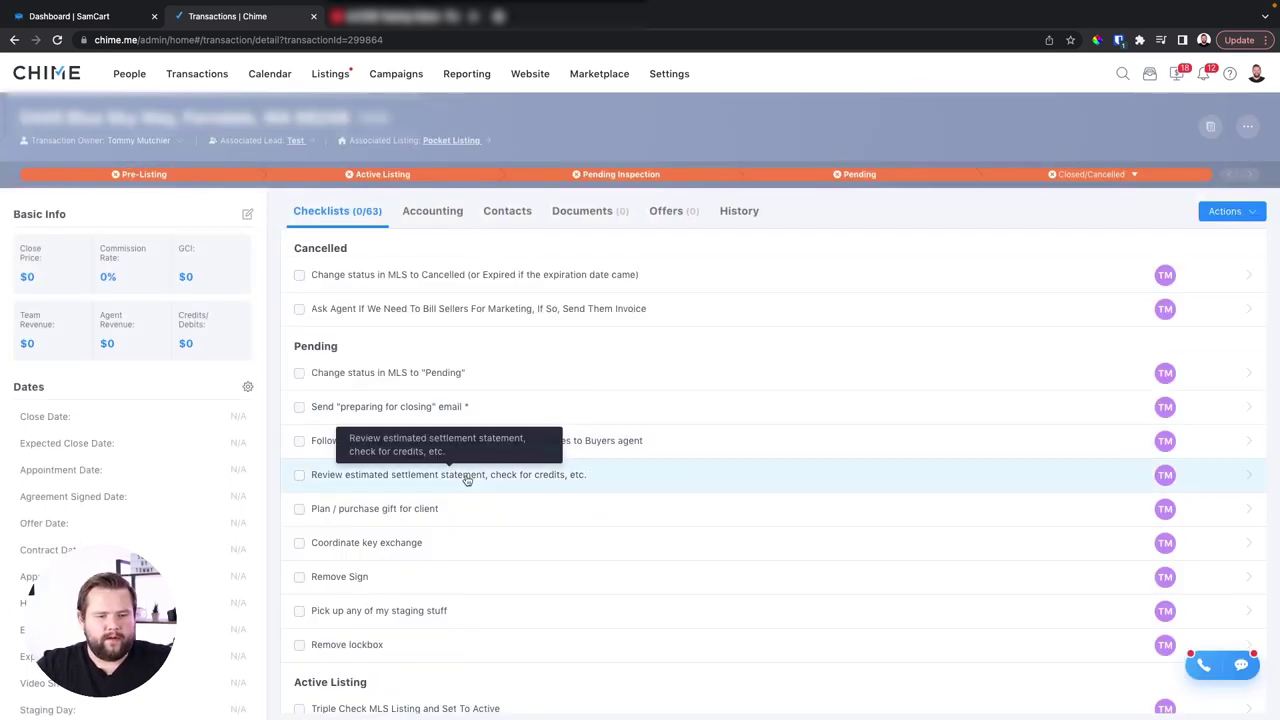
{"action": "scroll", "coordinate": [140, 380], "scroll_direction": "down", "scroll_amount": 5}
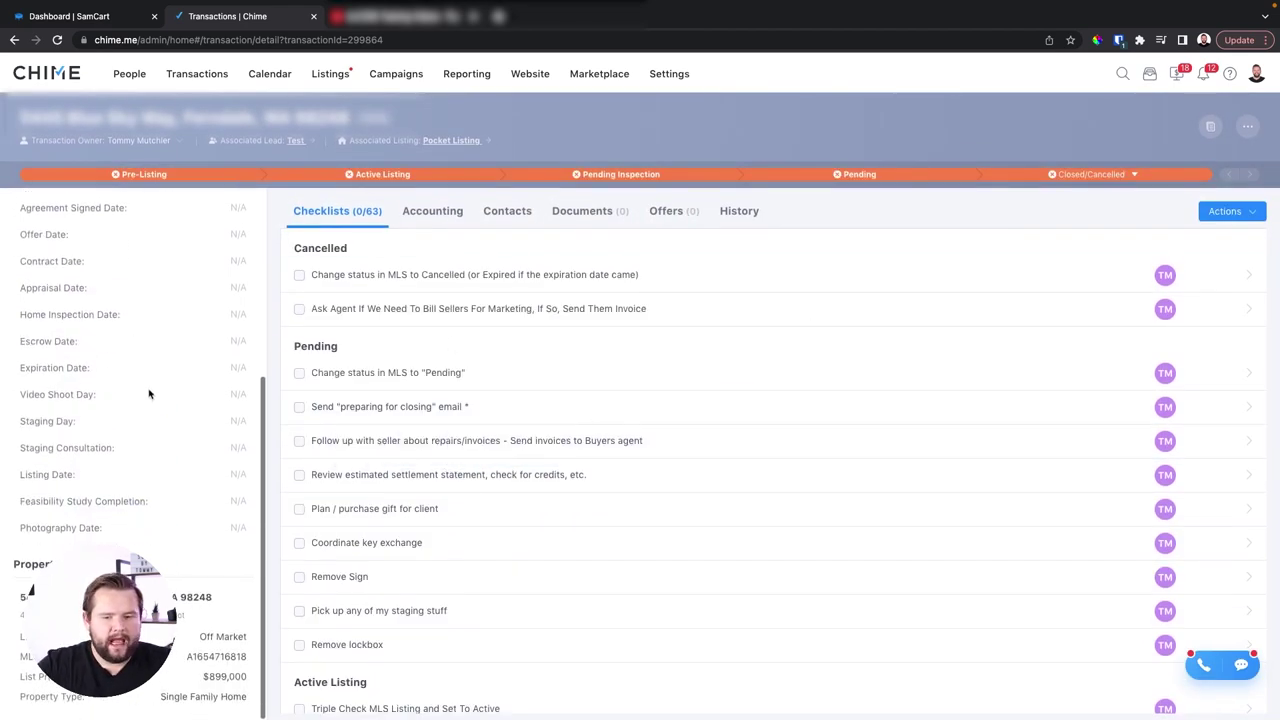
{"action": "left_click", "coordinate": [446, 213]}
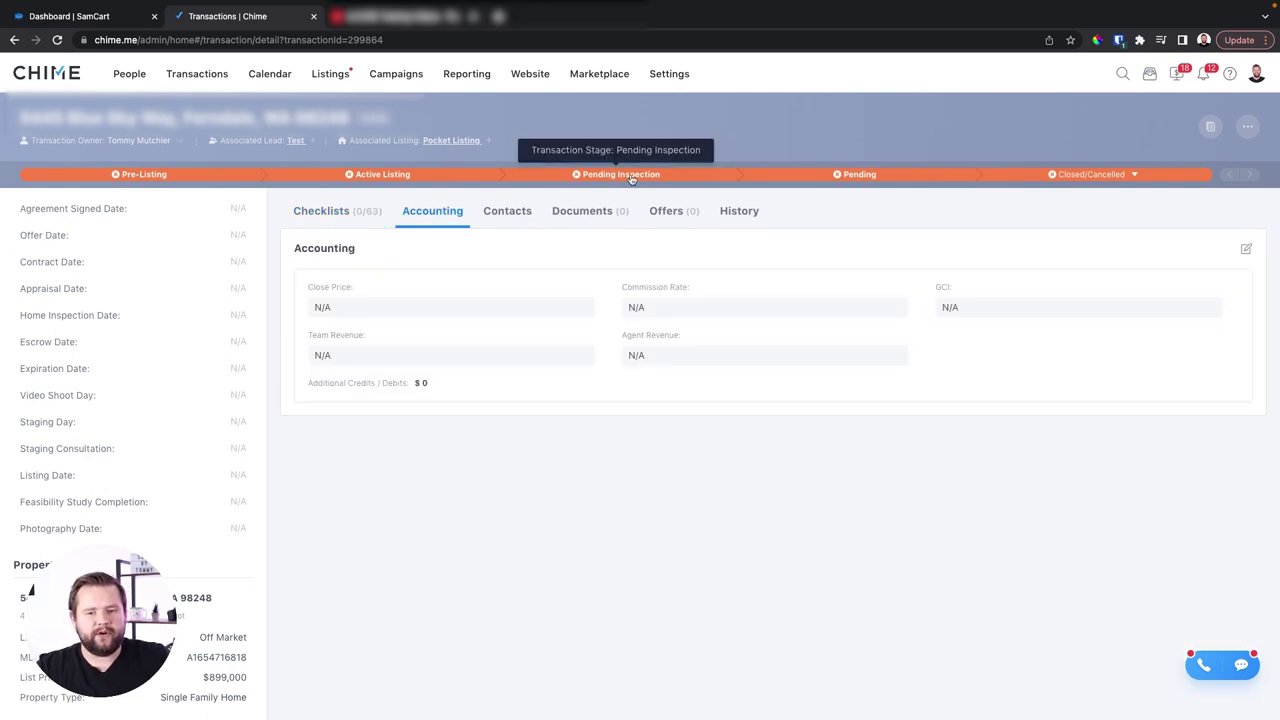
{"action": "left_click", "coordinate": [668, 210]}
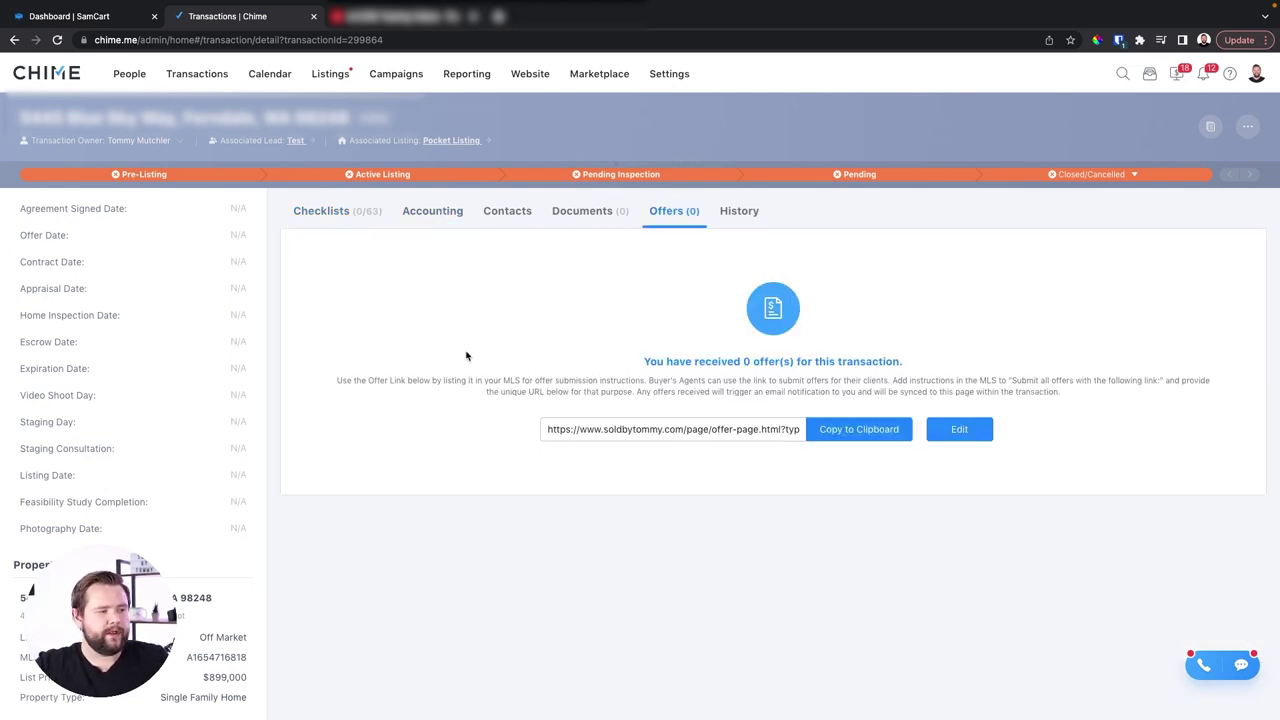
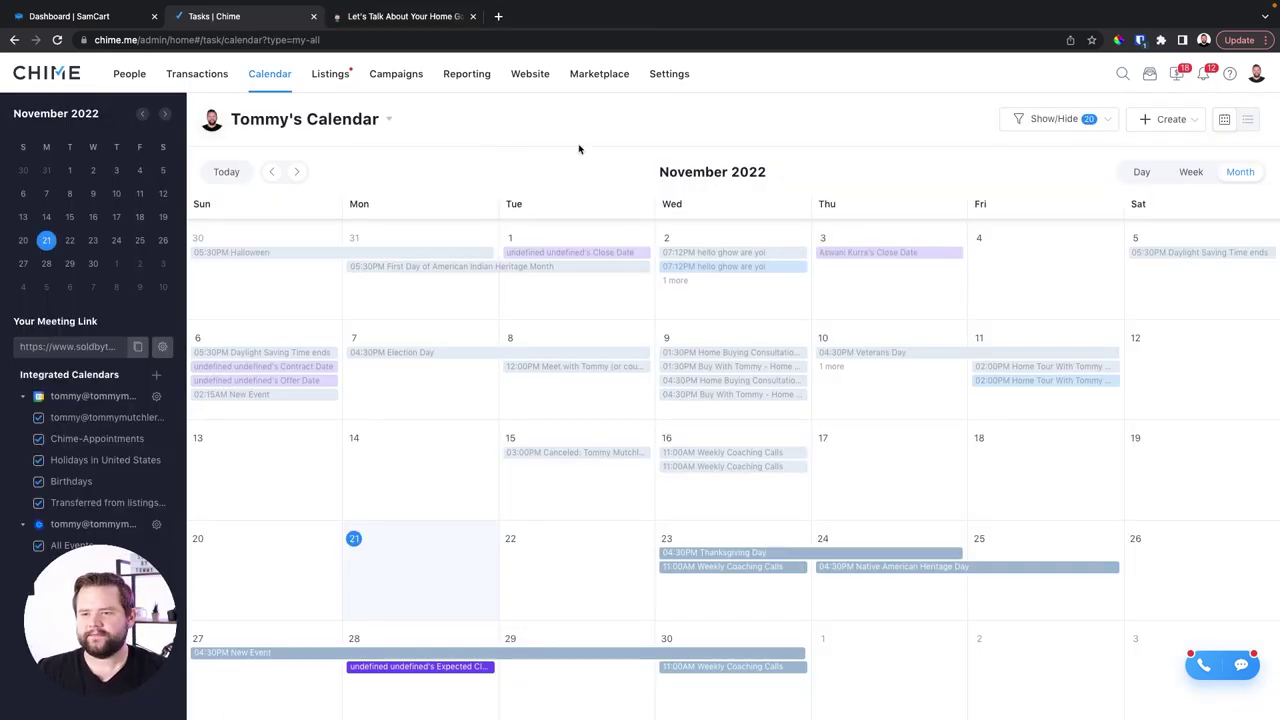
Step: Show the tasks scheduled for this month as a list, including all task types
{"action": "left_click", "coordinate": [1247, 119]}
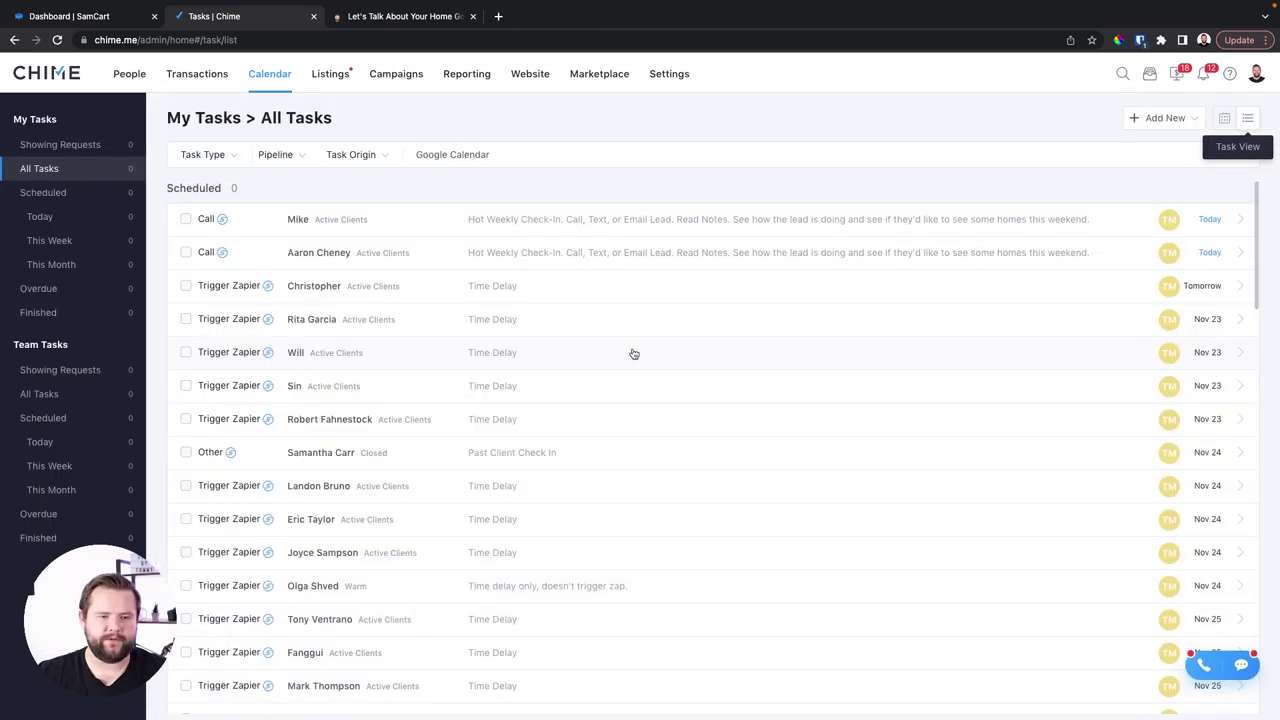
{"action": "left_click", "coordinate": [105, 266]}
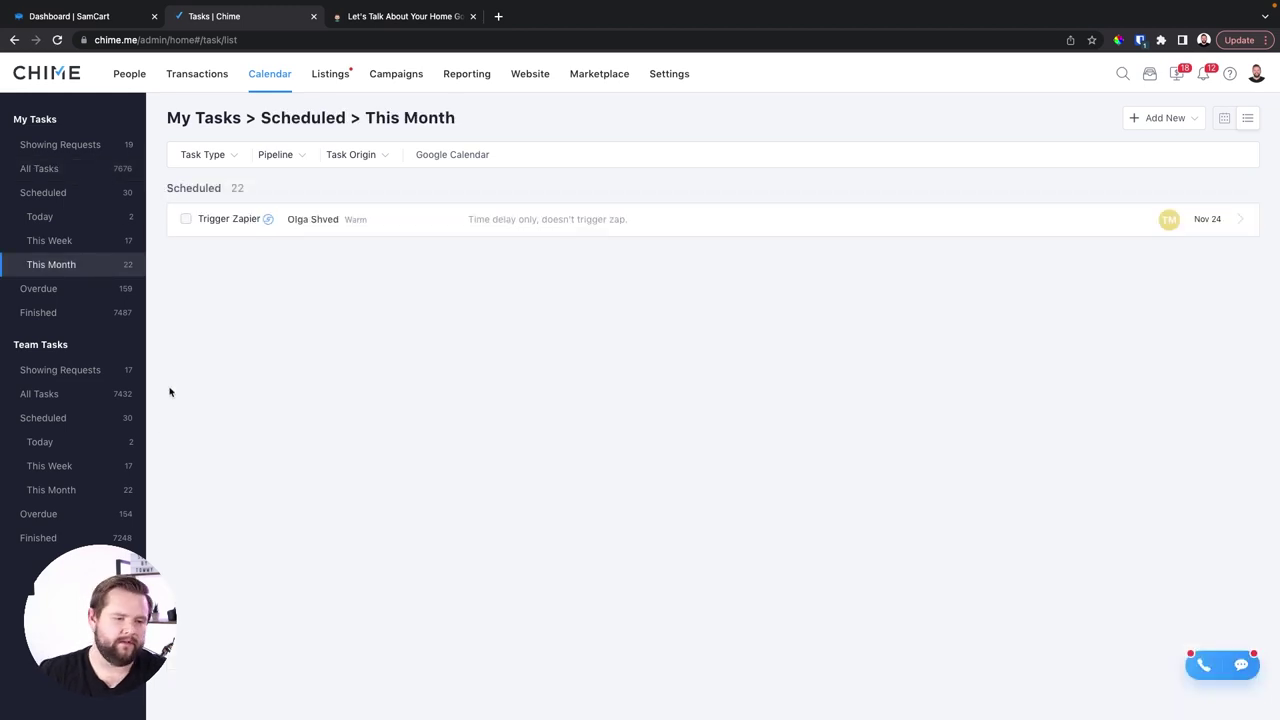
{"action": "mouse_move", "coordinate": [240, 158]}
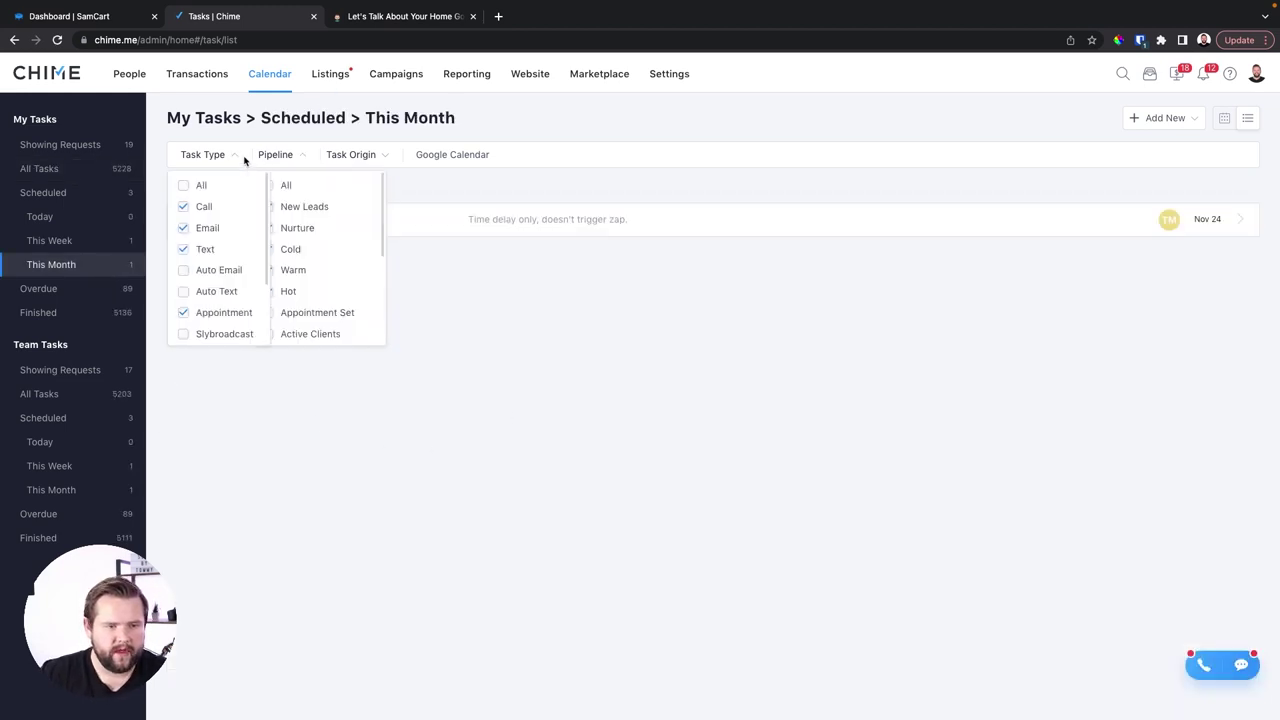
{"action": "left_click", "coordinate": [185, 184]}
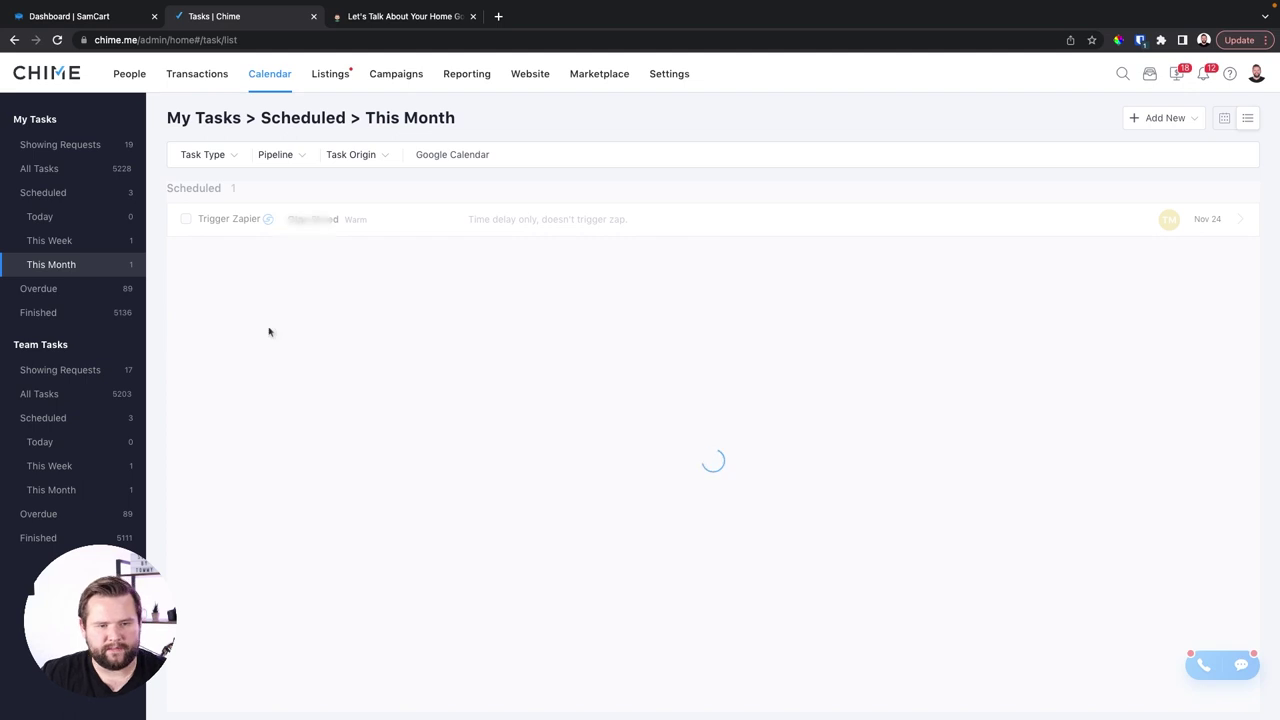
{"action": "mouse_move", "coordinate": [1163, 120]}
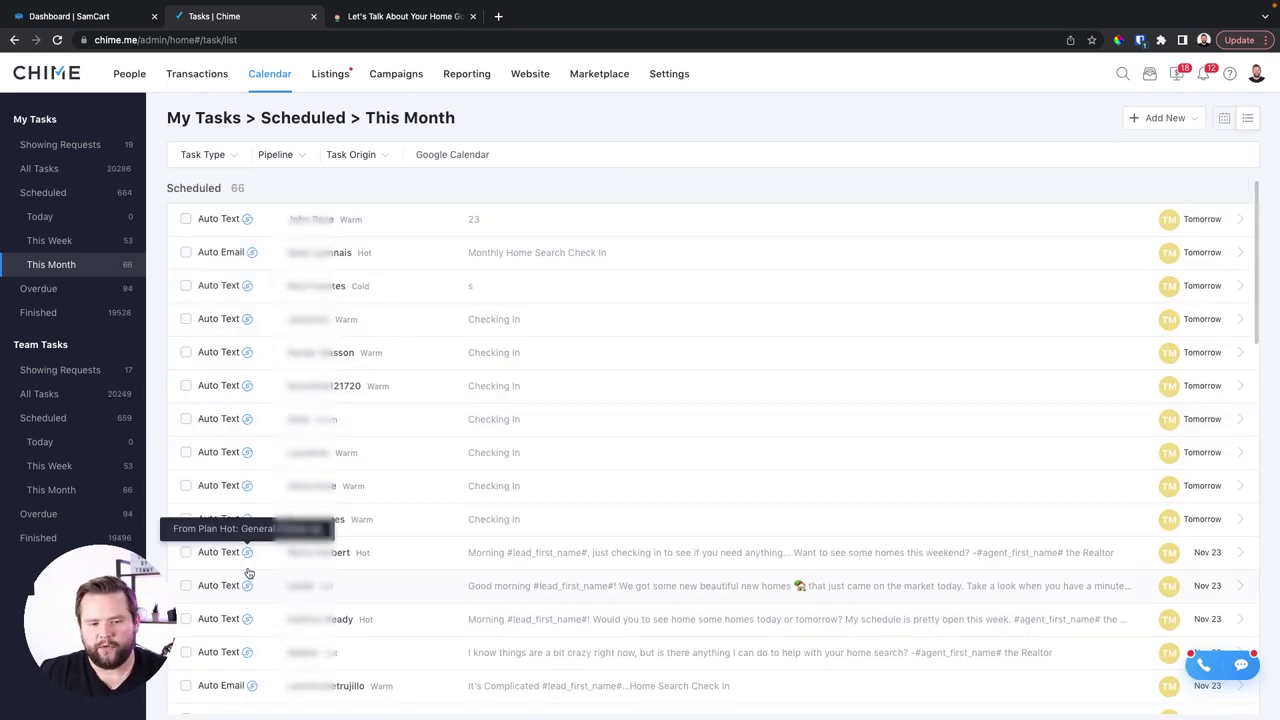
Step: Return to the calendar, look through its week layout, and switch back to the month layout
{"action": "left_click", "coordinate": [1224, 118]}
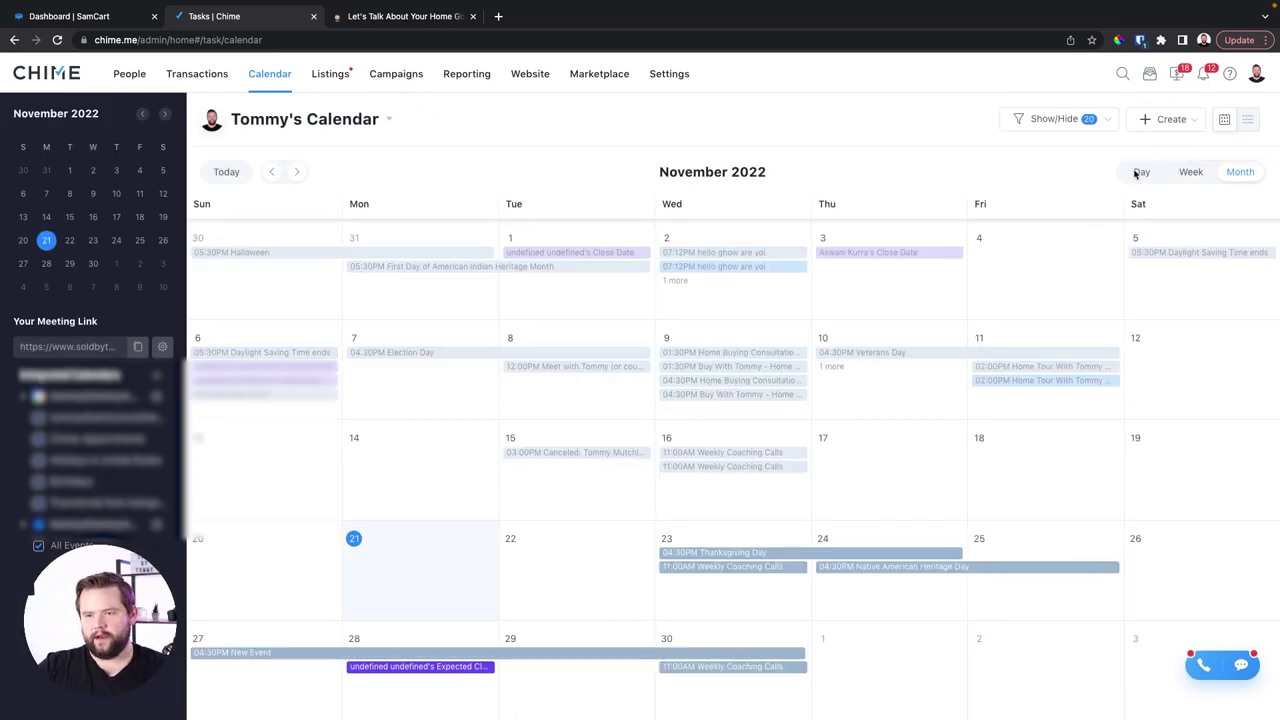
{"action": "left_click", "coordinate": [1193, 172]}
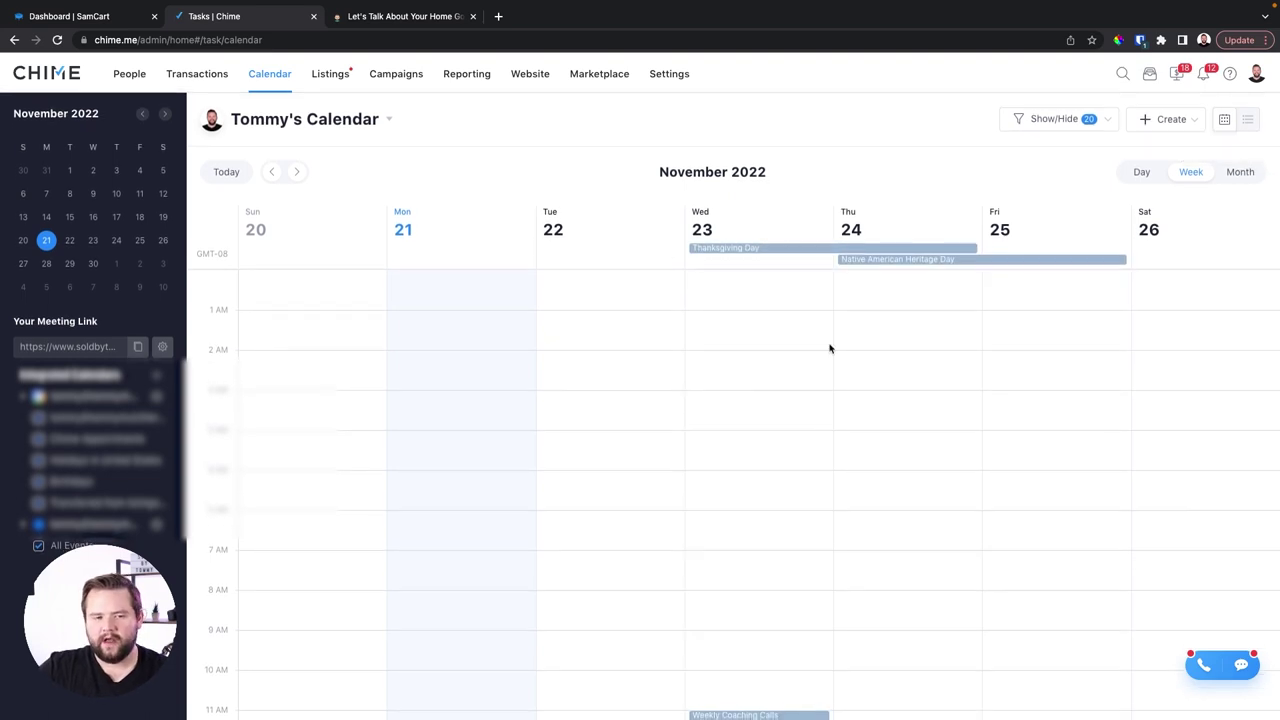
{"action": "scroll", "coordinate": [823, 434], "scroll_direction": "down", "scroll_amount": 2}
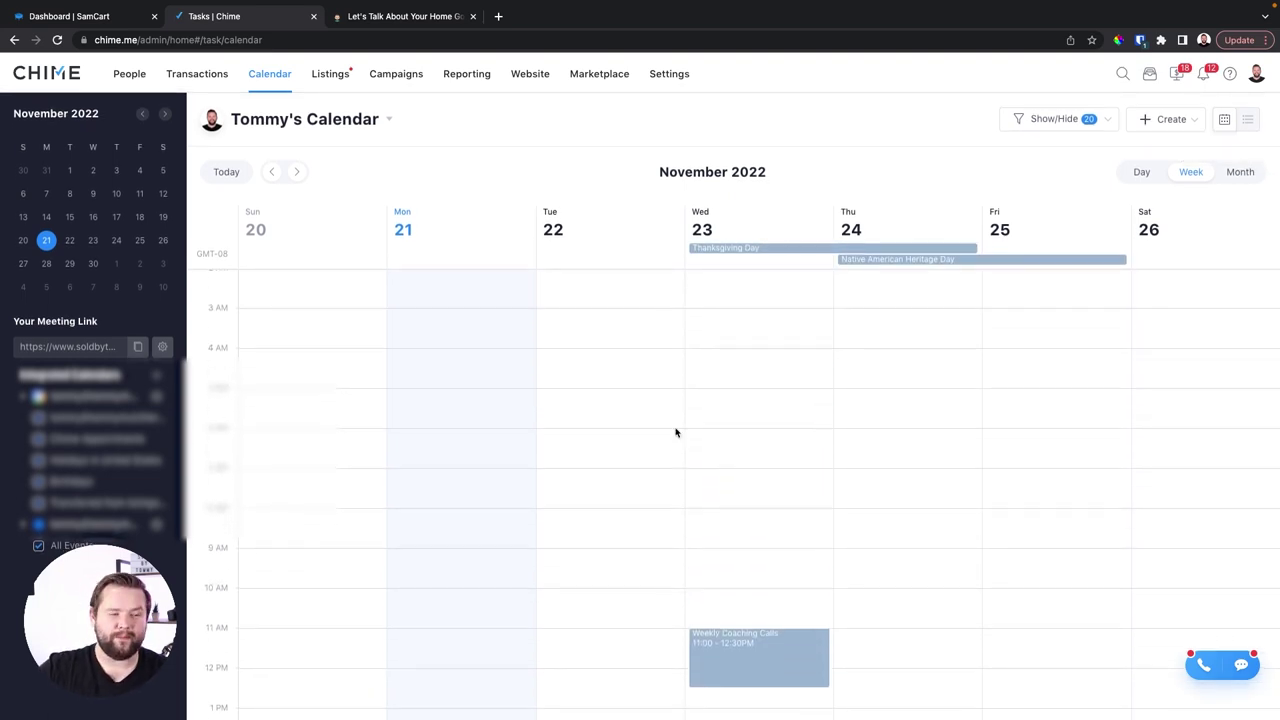
{"action": "left_click", "coordinate": [1240, 172]}
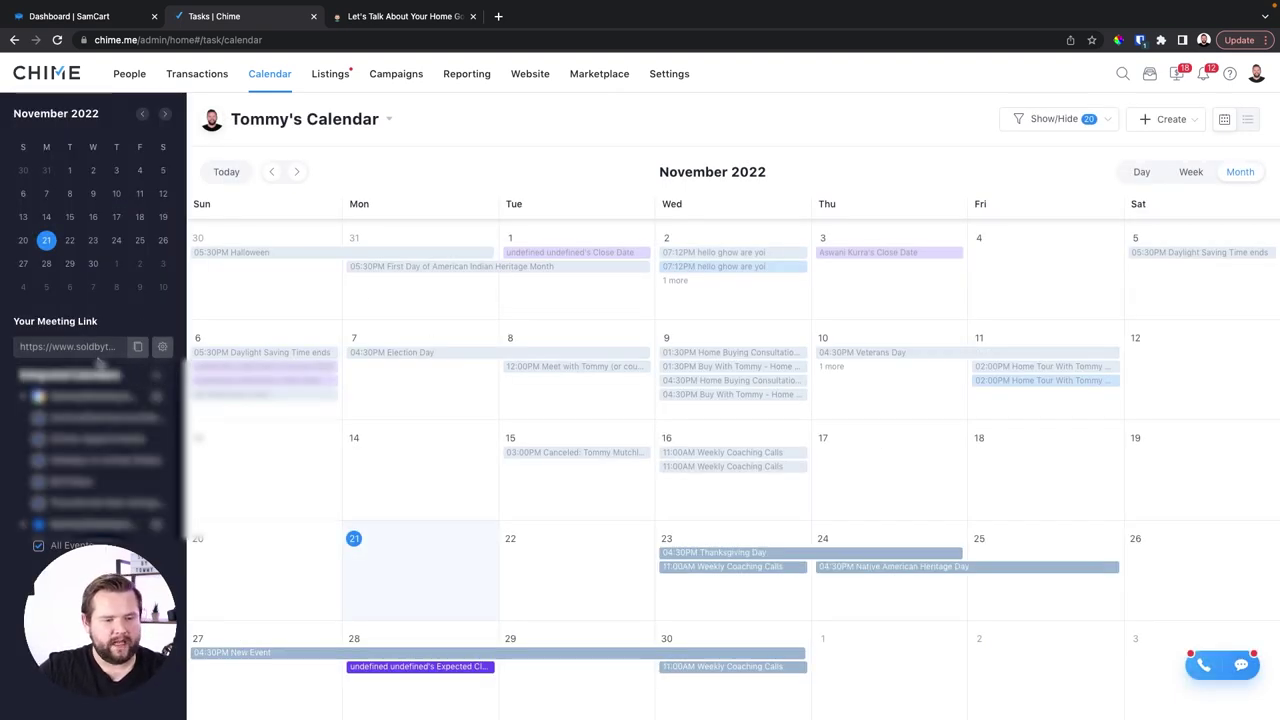
Step: On the public meeting booking page, preview the 12:00 PM - 12:30 PM slot on November 22 and return to the time choices
{"action": "left_click", "coordinate": [397, 16]}
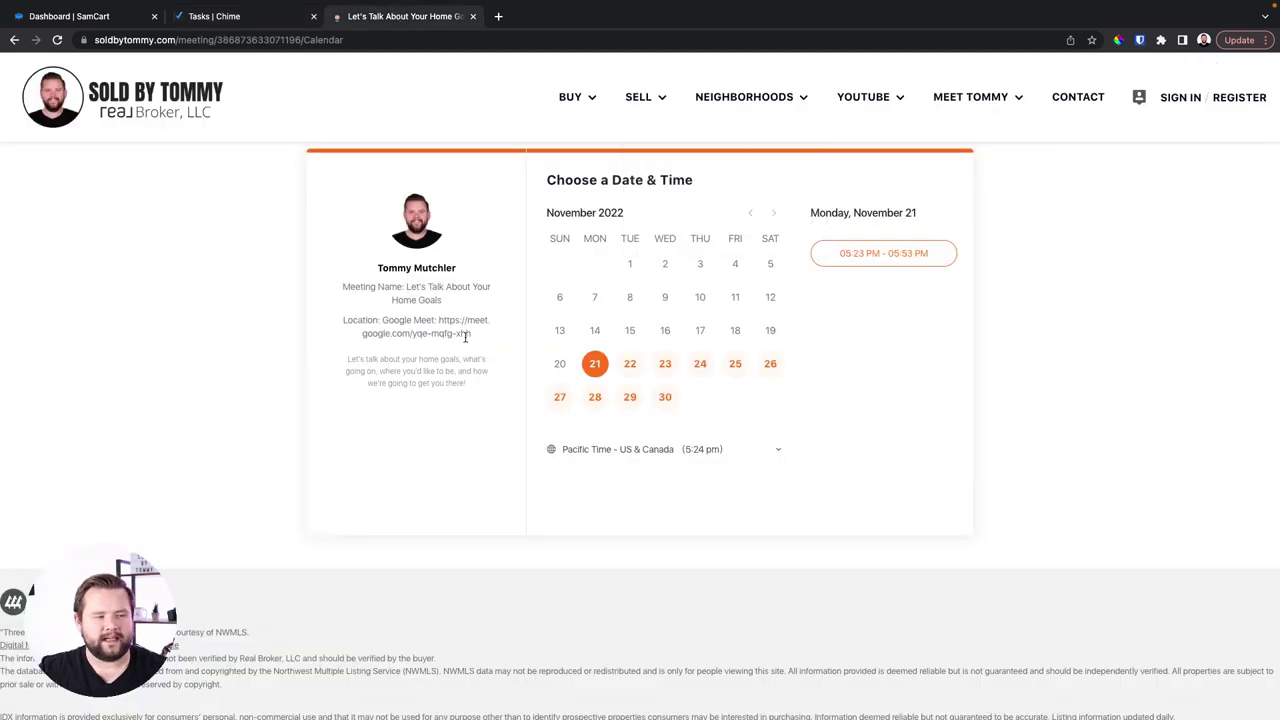
{"action": "left_click", "coordinate": [630, 365]}
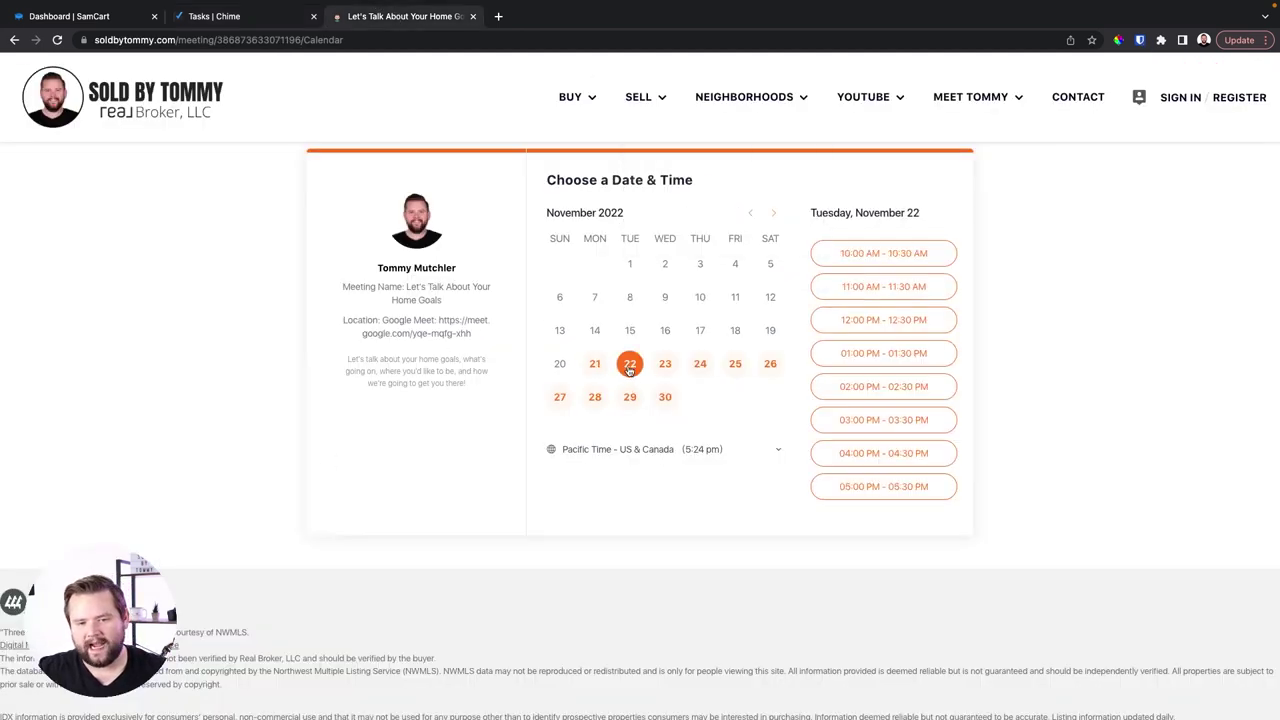
{"action": "left_click", "coordinate": [869, 320]}
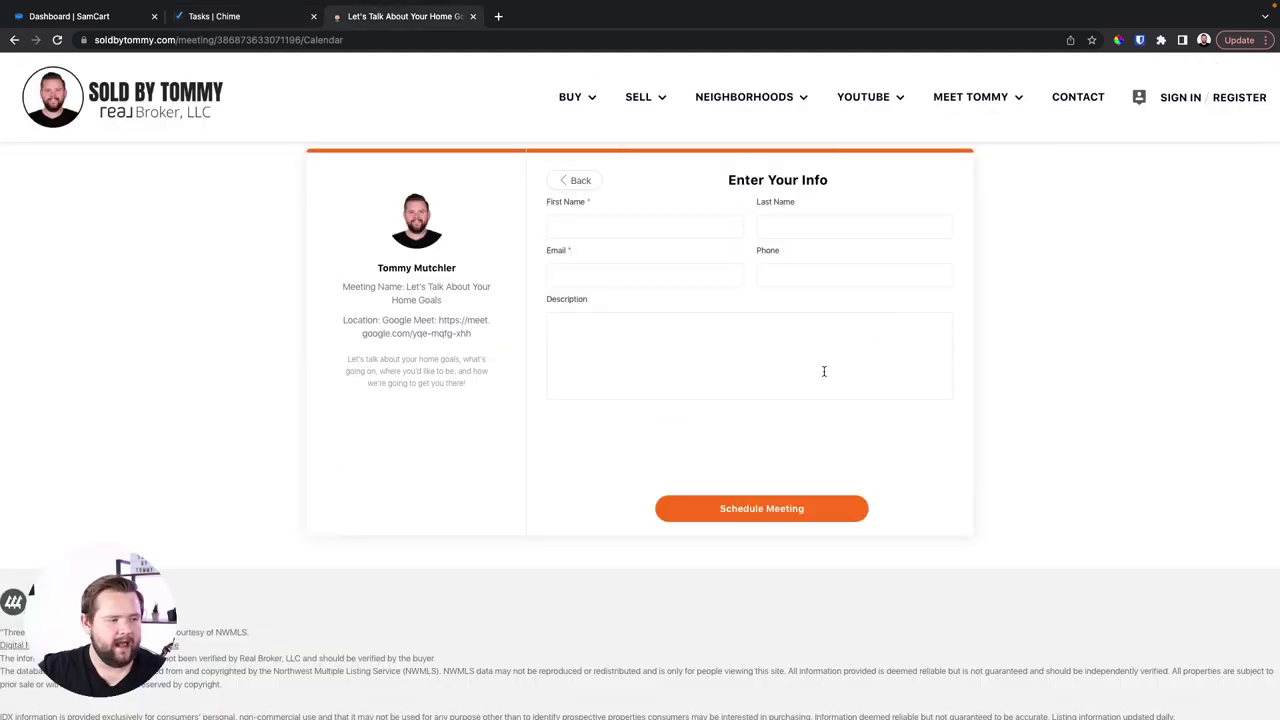
{"action": "left_click", "coordinate": [577, 180]}
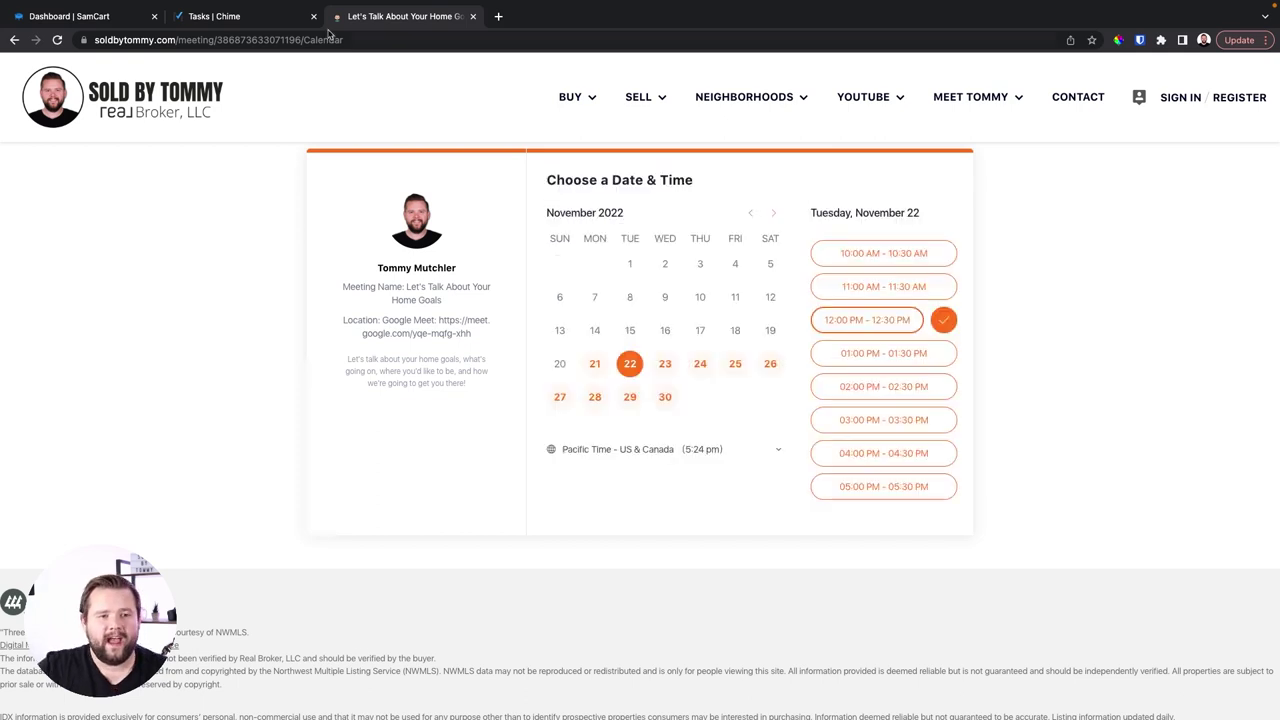
Step: Back in Chime, open the meeting link settings and look through the scheduling options down to the default meeting details
{"action": "left_click", "coordinate": [263, 24]}
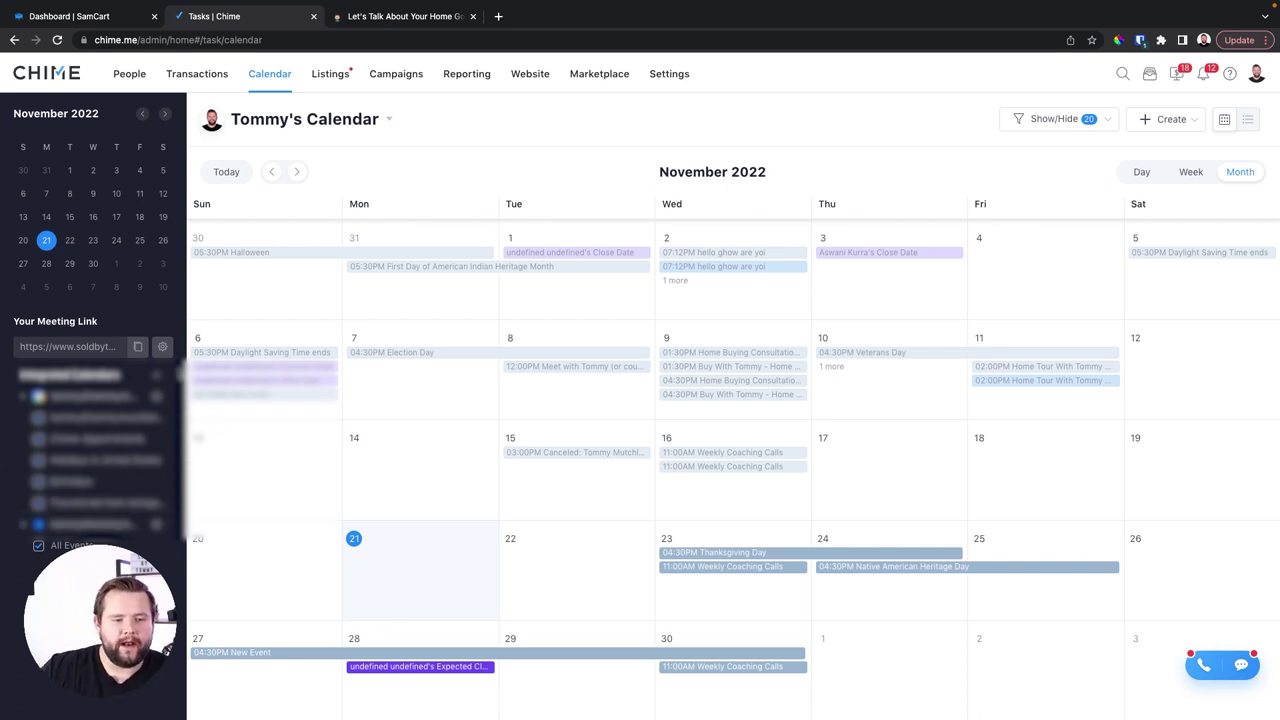
{"action": "left_click", "coordinate": [162, 346]}
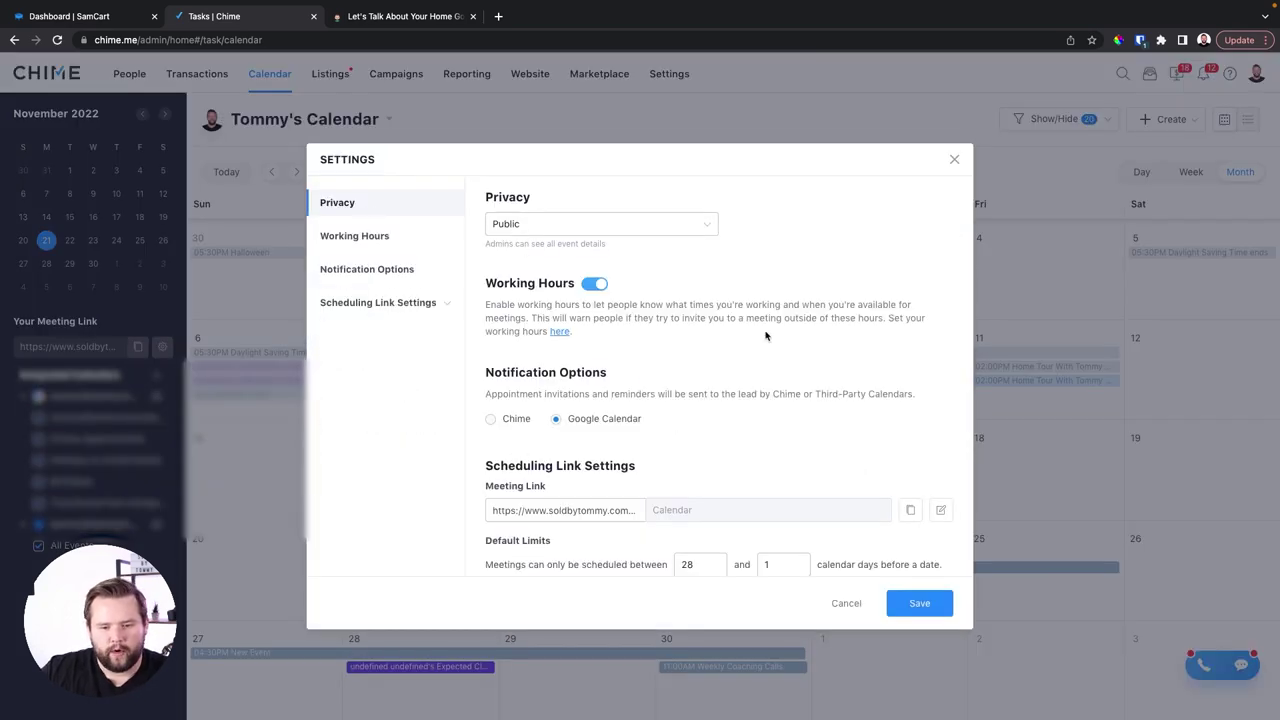
{"action": "scroll", "coordinate": [742, 428], "scroll_direction": "down", "scroll_amount": 10}
{"action": "scroll", "coordinate": [739, 421], "scroll_direction": "up", "scroll_amount": 5}
{"action": "scroll", "coordinate": [739, 421], "scroll_direction": "down", "scroll_amount": 5}
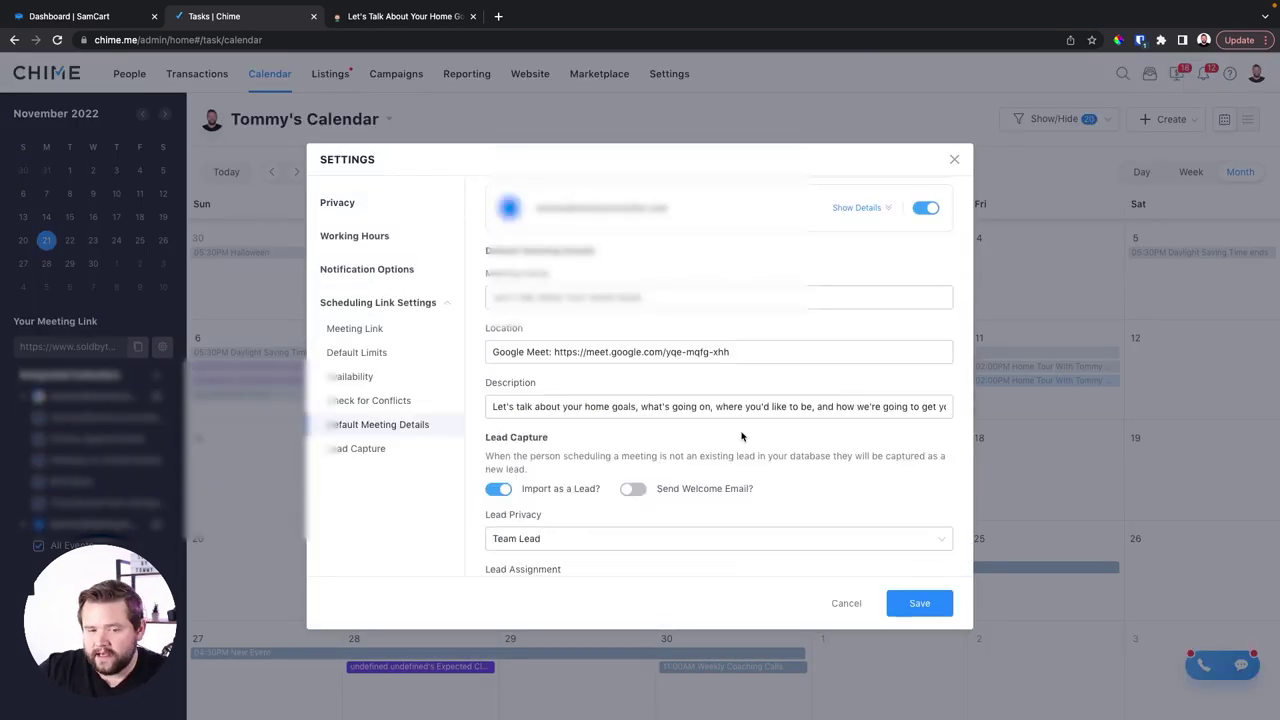
Step: Examine the default meeting location, conflict checks and availability in the meeting link settings, and close them without saving
{"action": "scroll", "coordinate": [745, 430], "scroll_direction": "up", "scroll_amount": 1}
{"action": "left_click", "coordinate": [764, 449]}
{"action": "key", "text": "ctrl+a"}
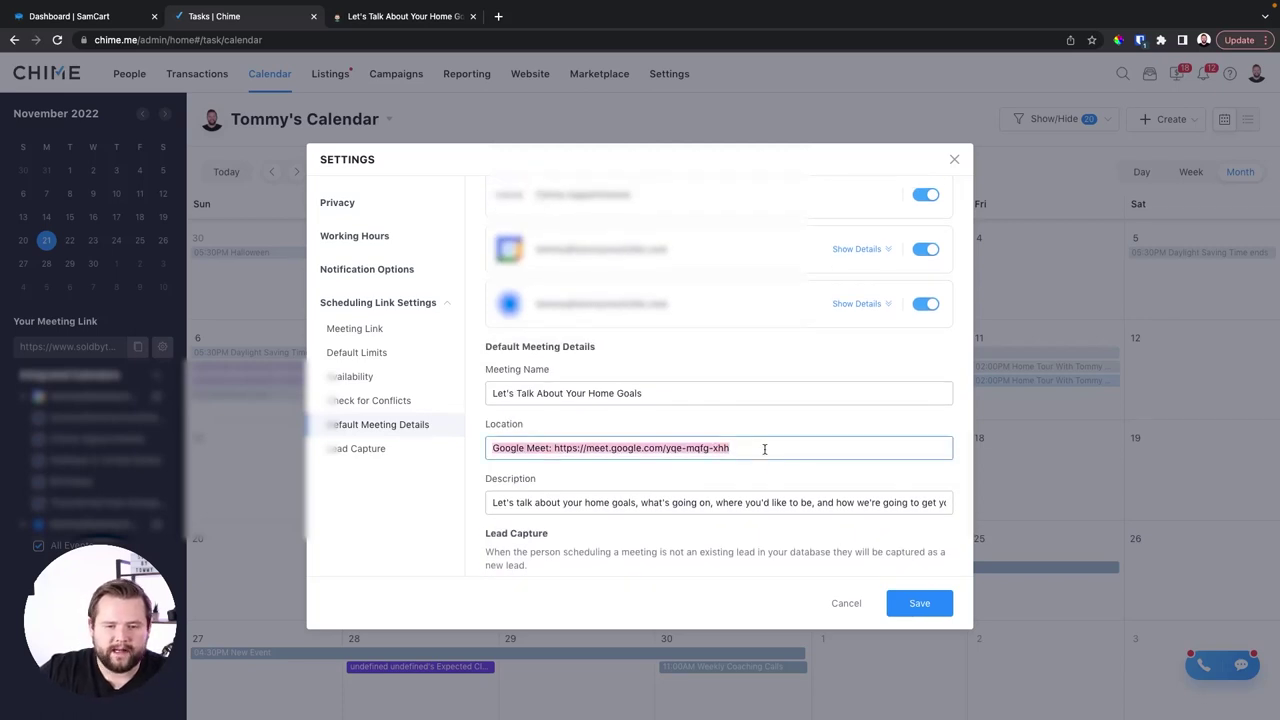
{"action": "scroll", "coordinate": [700, 400], "scroll_direction": "up", "scroll_amount": 1}
{"action": "scroll", "coordinate": [663, 346], "scroll_direction": "up", "scroll_amount": 2}
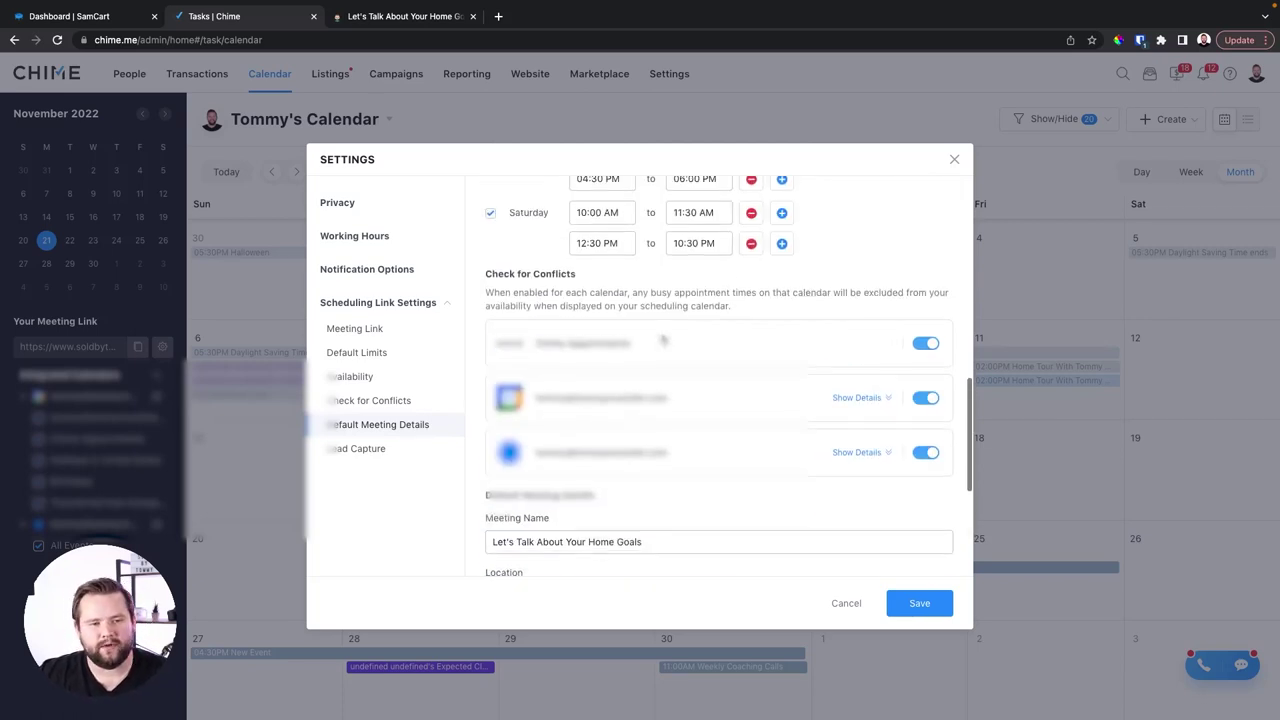
{"action": "scroll", "coordinate": [663, 414], "scroll_direction": "down", "scroll_amount": 2}
{"action": "scroll", "coordinate": [700, 414], "scroll_direction": "up", "scroll_amount": 10}
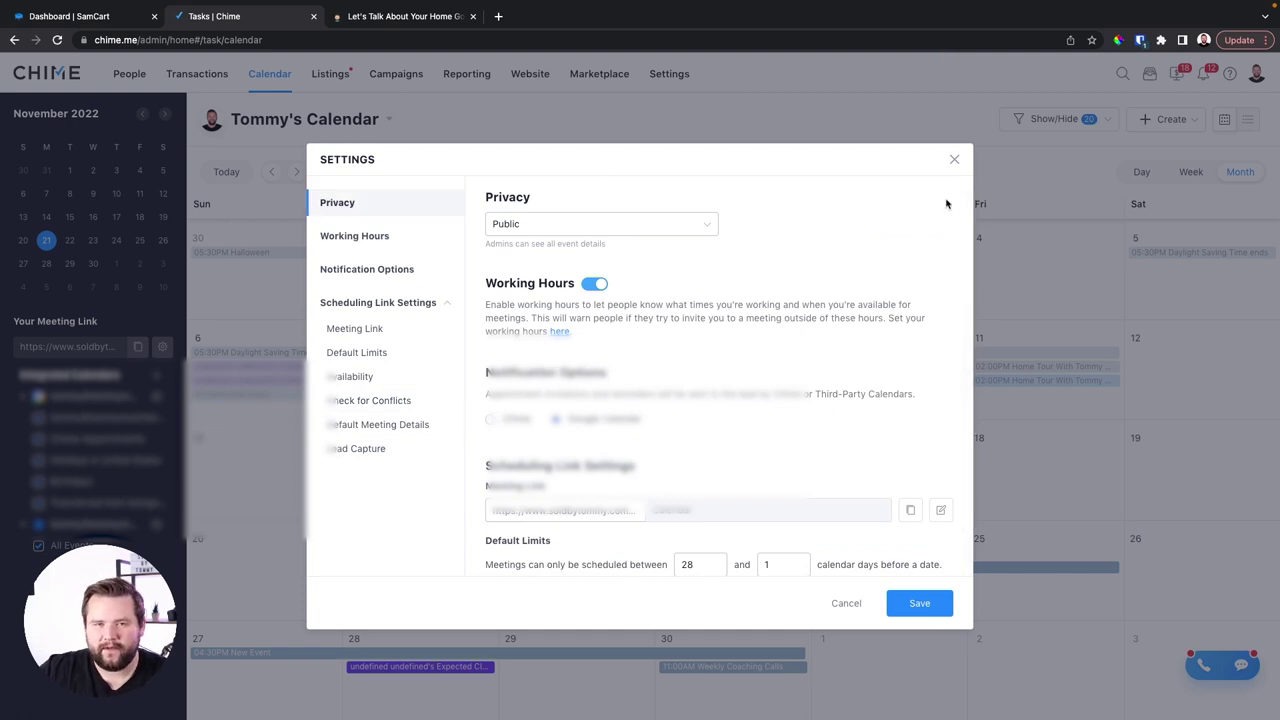
{"action": "left_click", "coordinate": [954, 159]}
Step: Open the pending $439,900 listing from My Listings and review its recent social media posts
{"action": "left_click", "coordinate": [330, 73]}
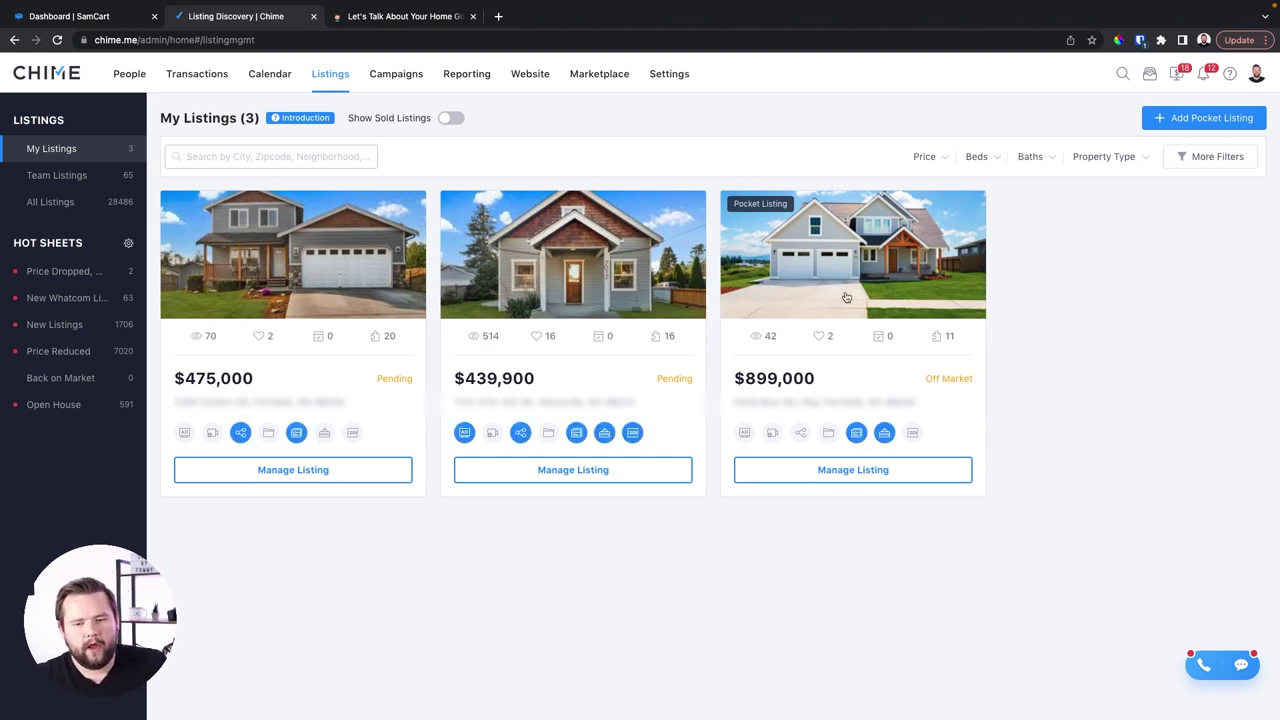
{"action": "left_click", "coordinate": [640, 243]}
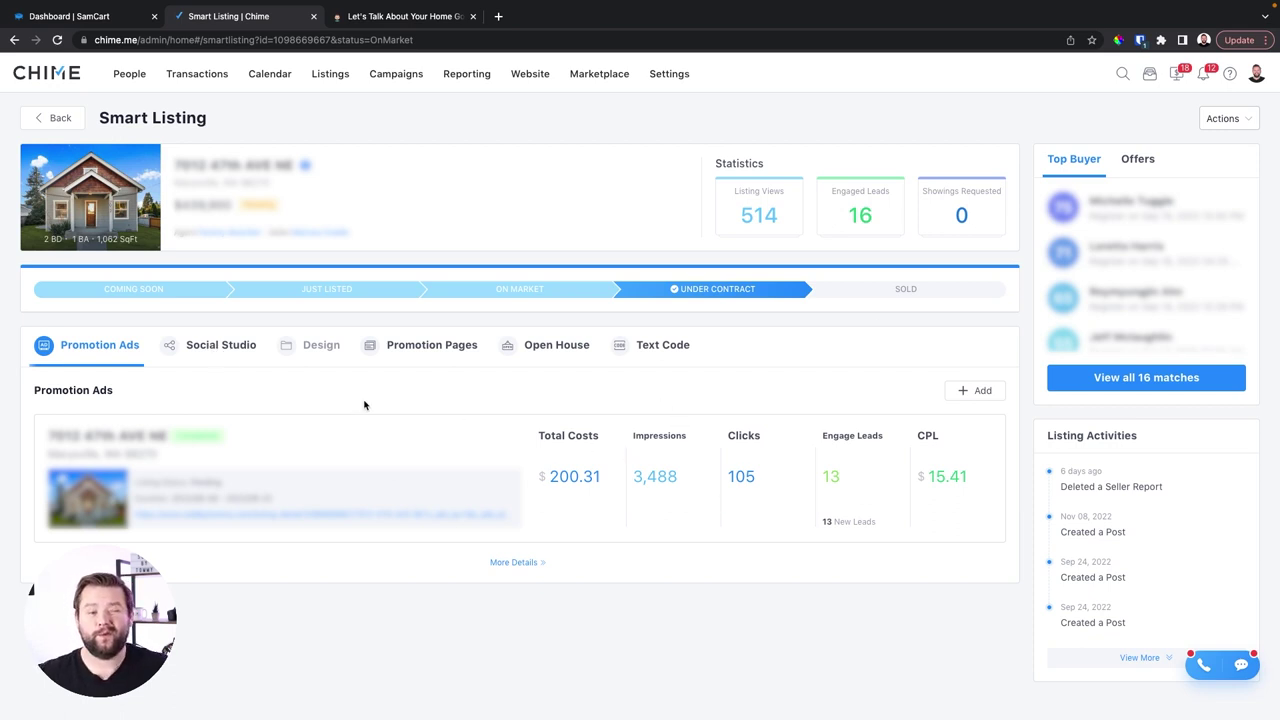
{"action": "left_click", "coordinate": [215, 357]}
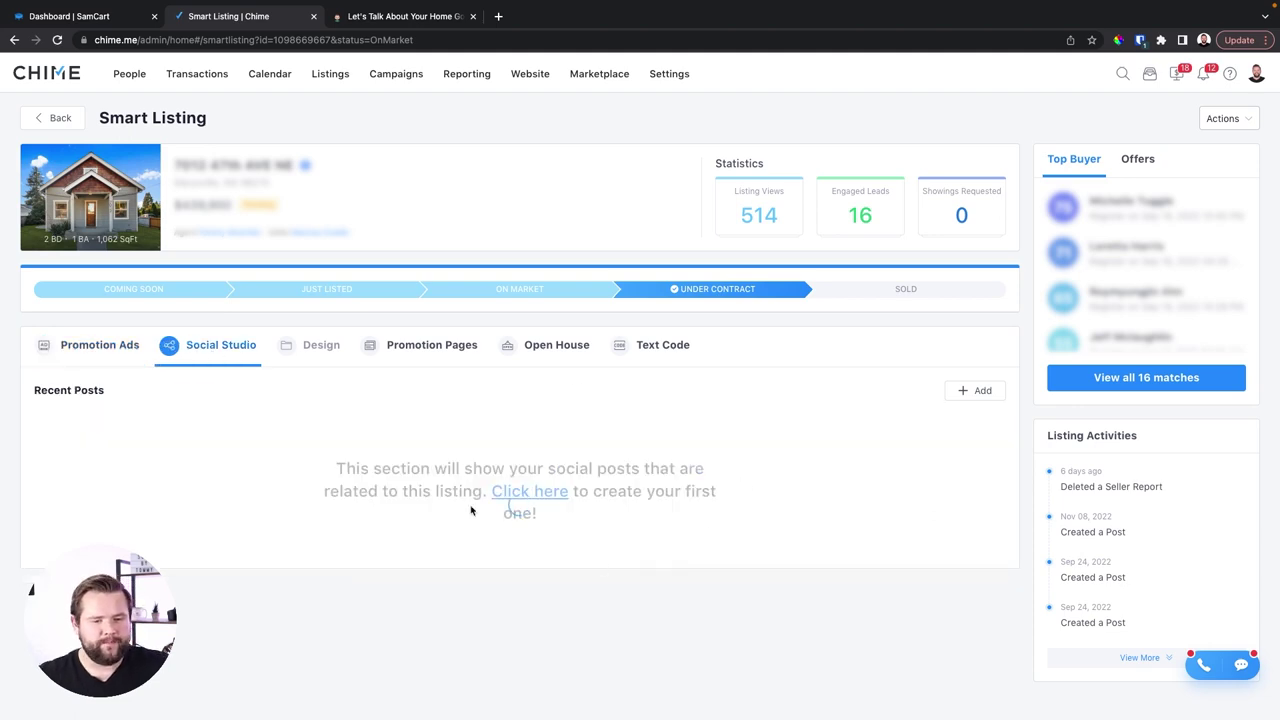
{"action": "scroll", "coordinate": [580, 560], "scroll_direction": "down", "scroll_amount": 3}
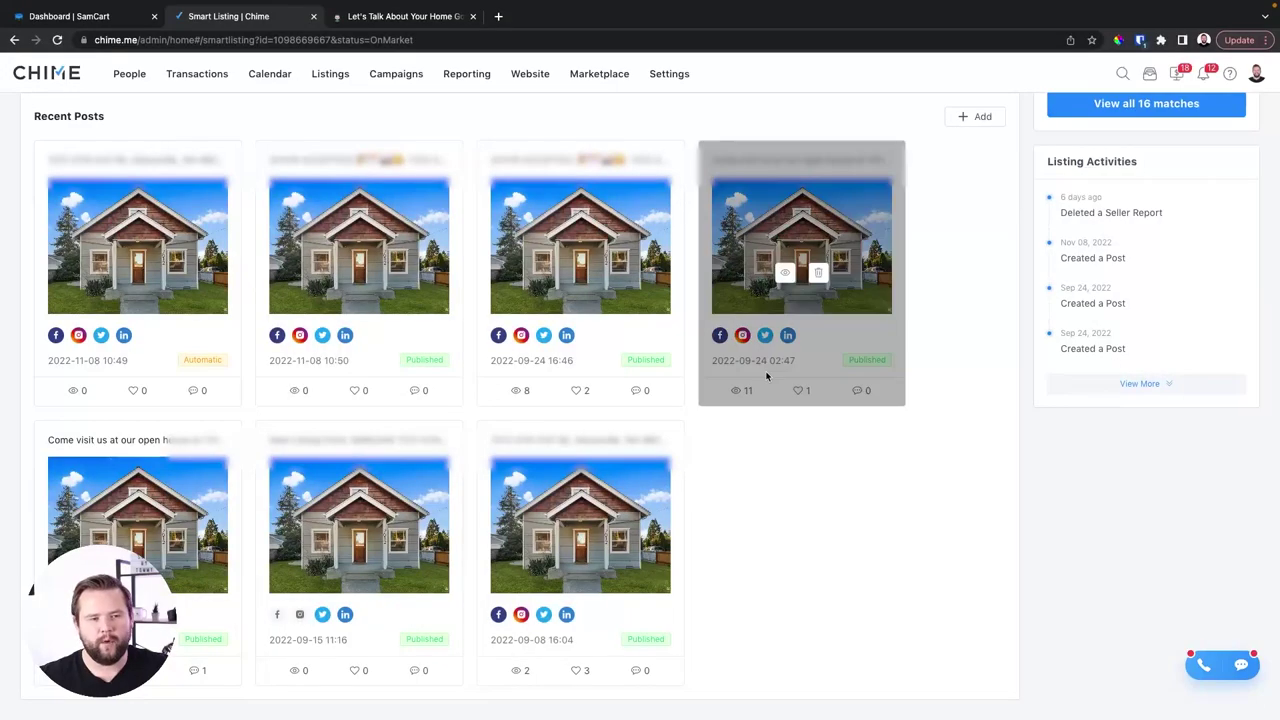
{"action": "scroll", "coordinate": [767, 376], "scroll_direction": "up", "scroll_amount": 3}
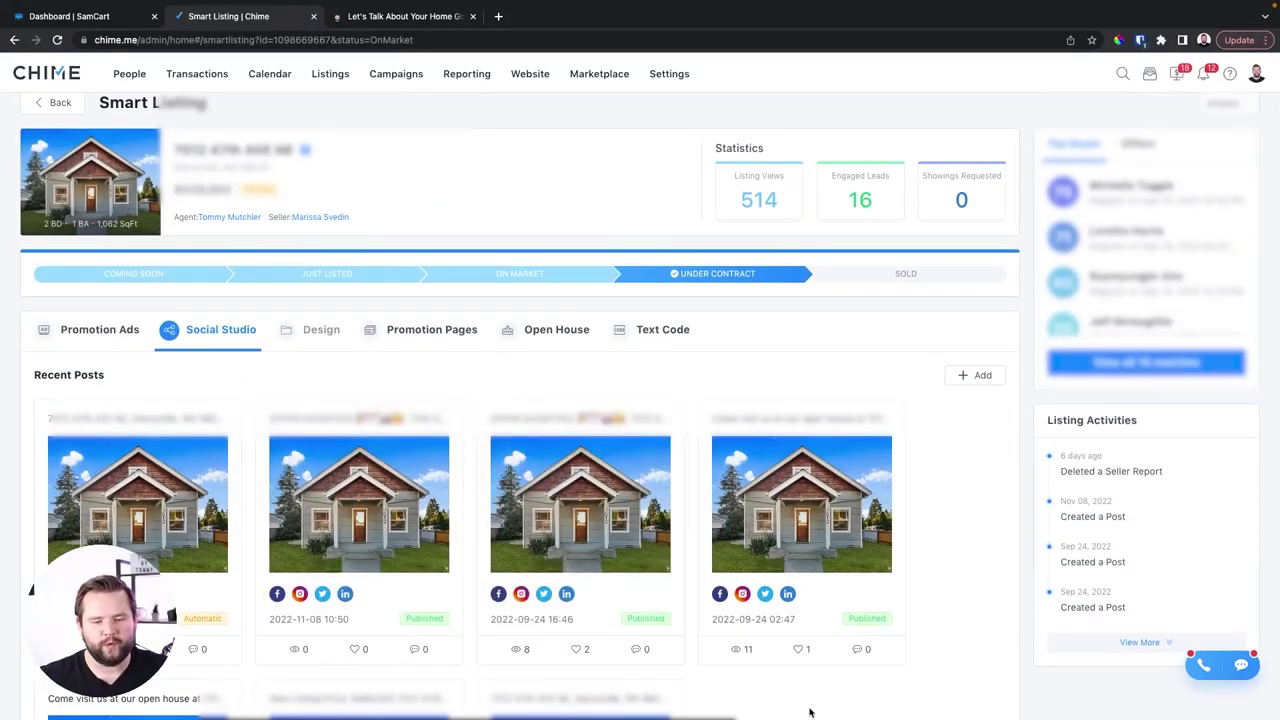
{"action": "scroll", "coordinate": [810, 712], "scroll_direction": "down", "scroll_amount": 3}
{"action": "scroll", "coordinate": [371, 508], "scroll_direction": "up", "scroll_amount": 4}
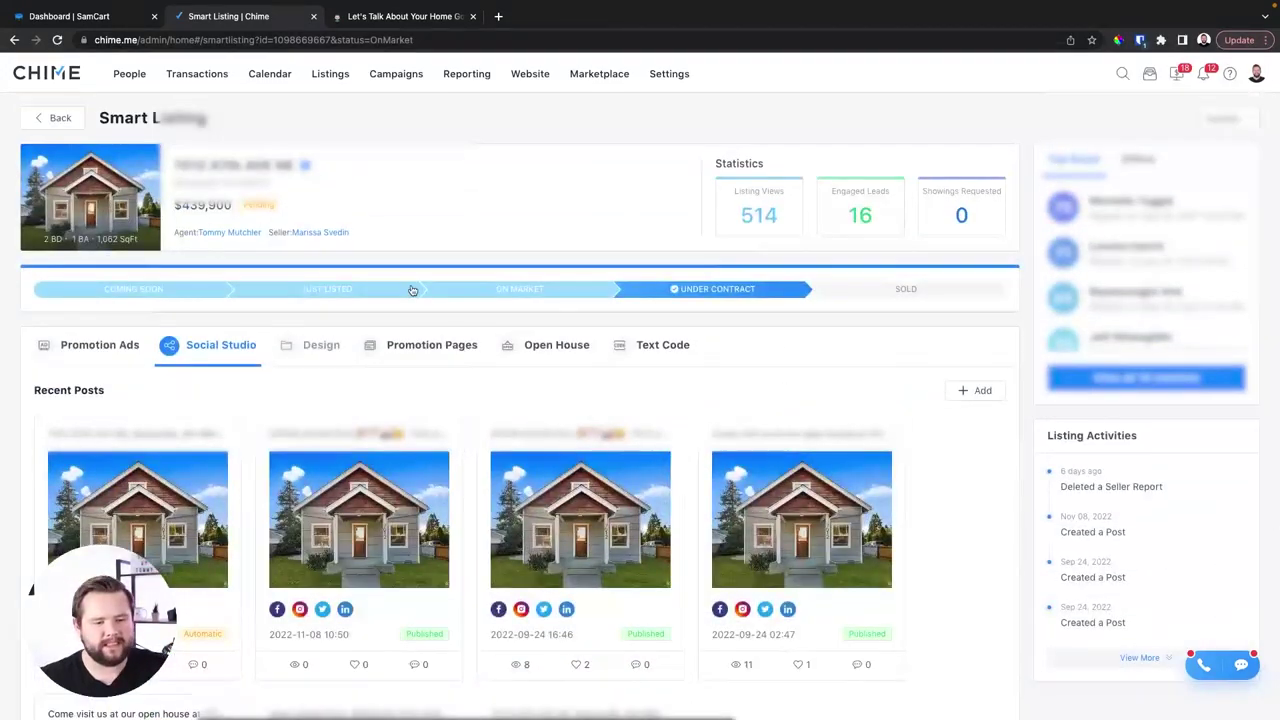
Step: Open the listing's promotion page and look over it down to the video and virtual tour sections
{"action": "left_click", "coordinate": [438, 347]}
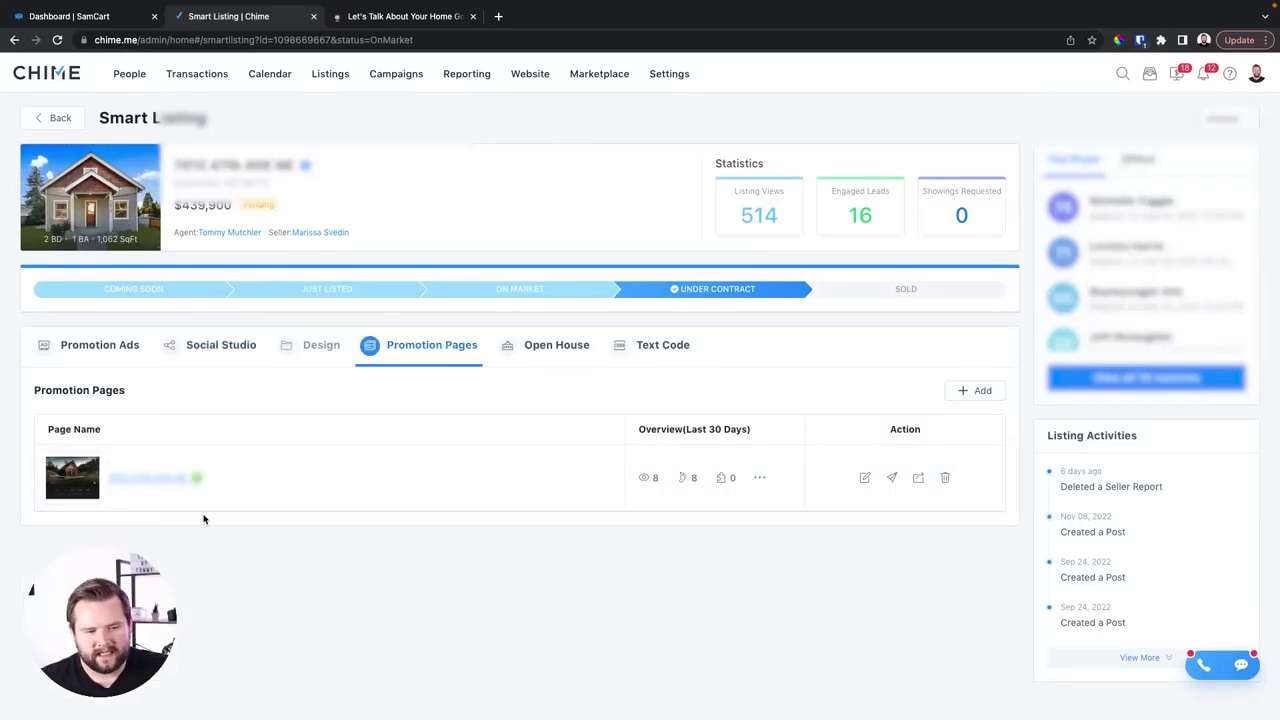
{"action": "left_click", "coordinate": [168, 480]}
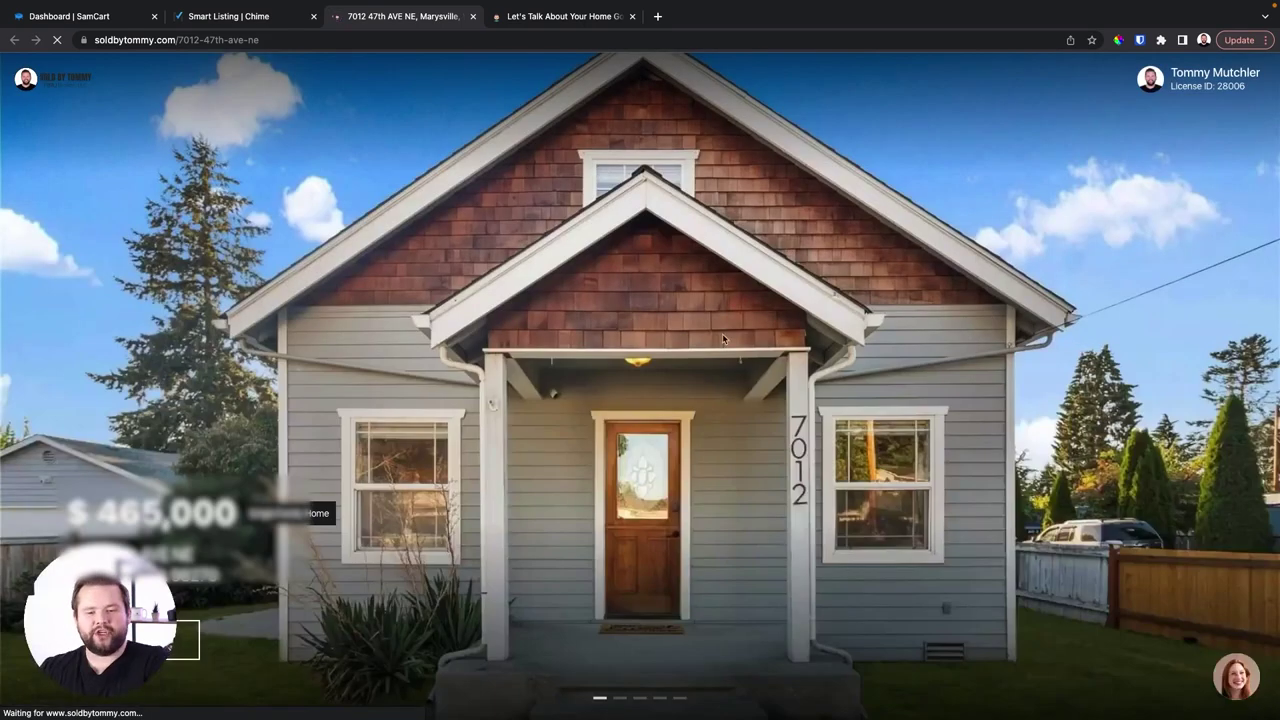
{"action": "scroll", "coordinate": [663, 420], "scroll_direction": "down", "scroll_amount": 9}
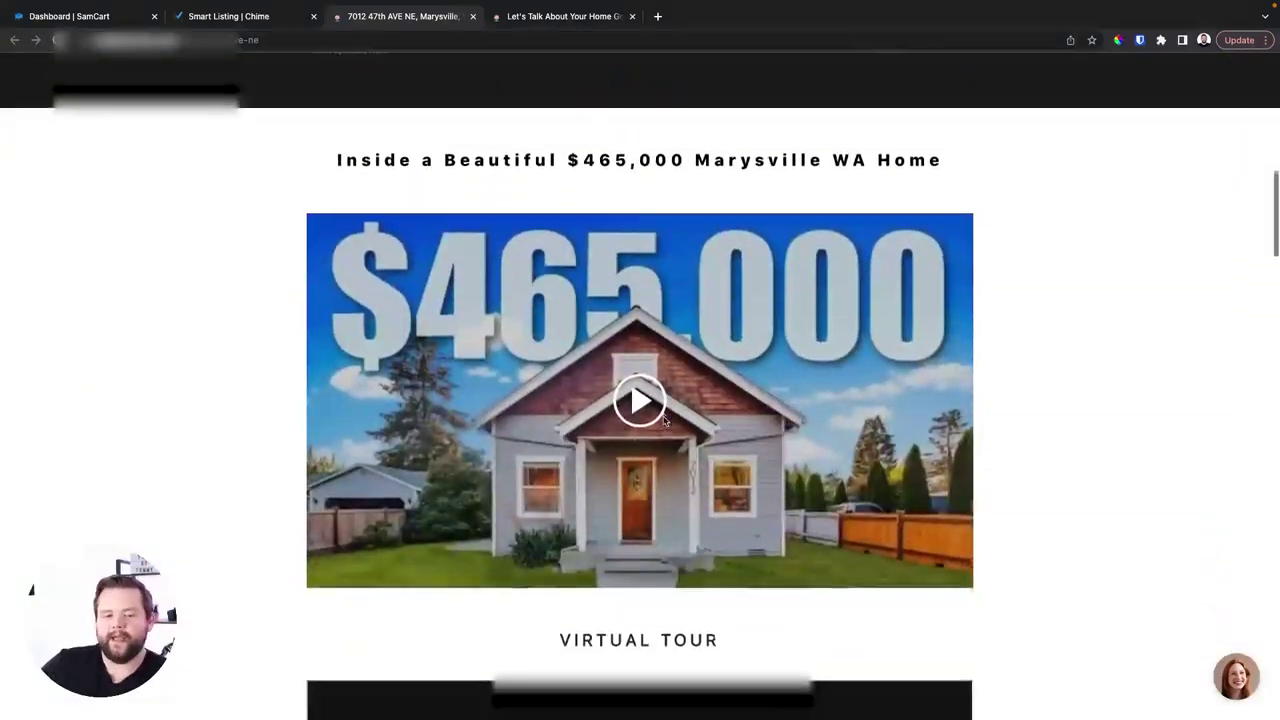
{"action": "scroll", "coordinate": [663, 420], "scroll_direction": "down", "scroll_amount": 3}
{"action": "scroll", "coordinate": [670, 440], "scroll_direction": "up", "scroll_amount": 5}
{"action": "scroll", "coordinate": [683, 483], "scroll_direction": "down", "scroll_amount": 2}
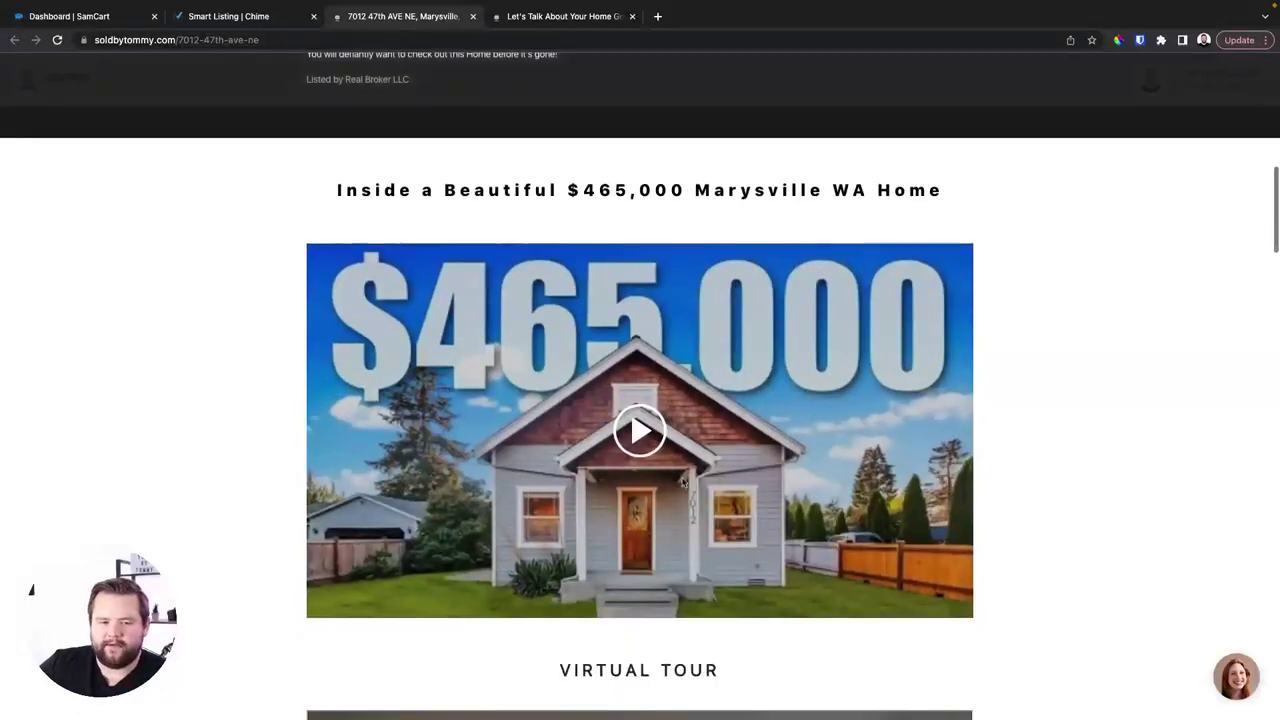
Step: Play the embedded home video on the promotion page, skip ahead to about 0:35 and pause it
{"action": "left_click", "coordinate": [686, 300]}
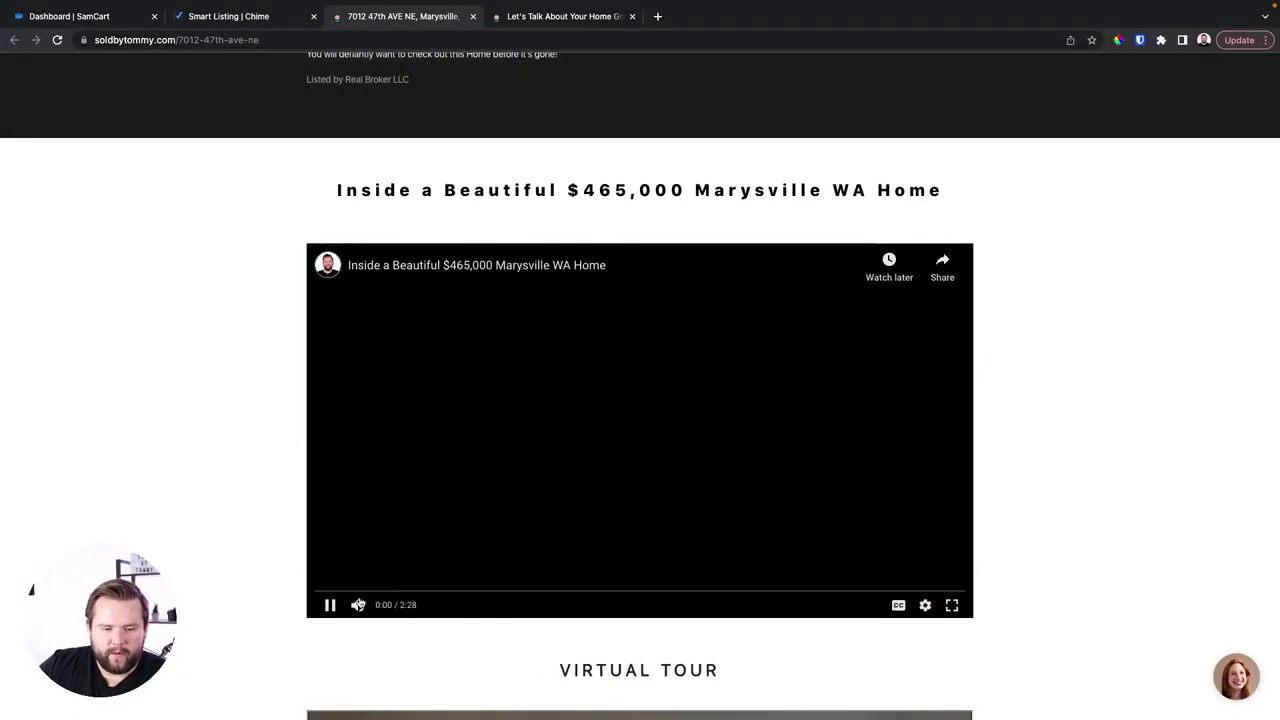
{"action": "left_click", "coordinate": [472, 594]}
{"action": "scroll", "coordinate": [470, 473], "scroll_direction": "down", "scroll_amount": 1}
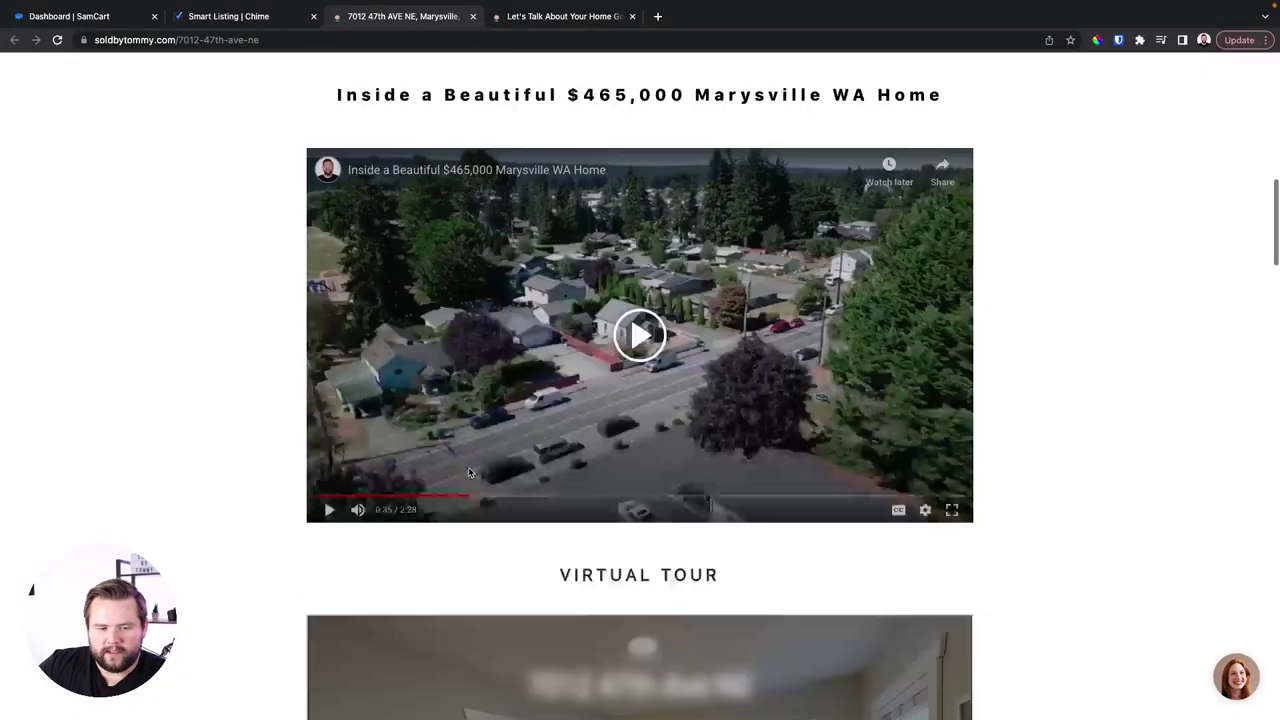
Step: Review the promotion page's virtual tour, gallery, school map and similar homes, and return to its opening photos
{"action": "scroll", "coordinate": [470, 473], "scroll_direction": "down", "scroll_amount": 6}
{"action": "scroll", "coordinate": [680, 287], "scroll_direction": "up", "scroll_amount": 2}
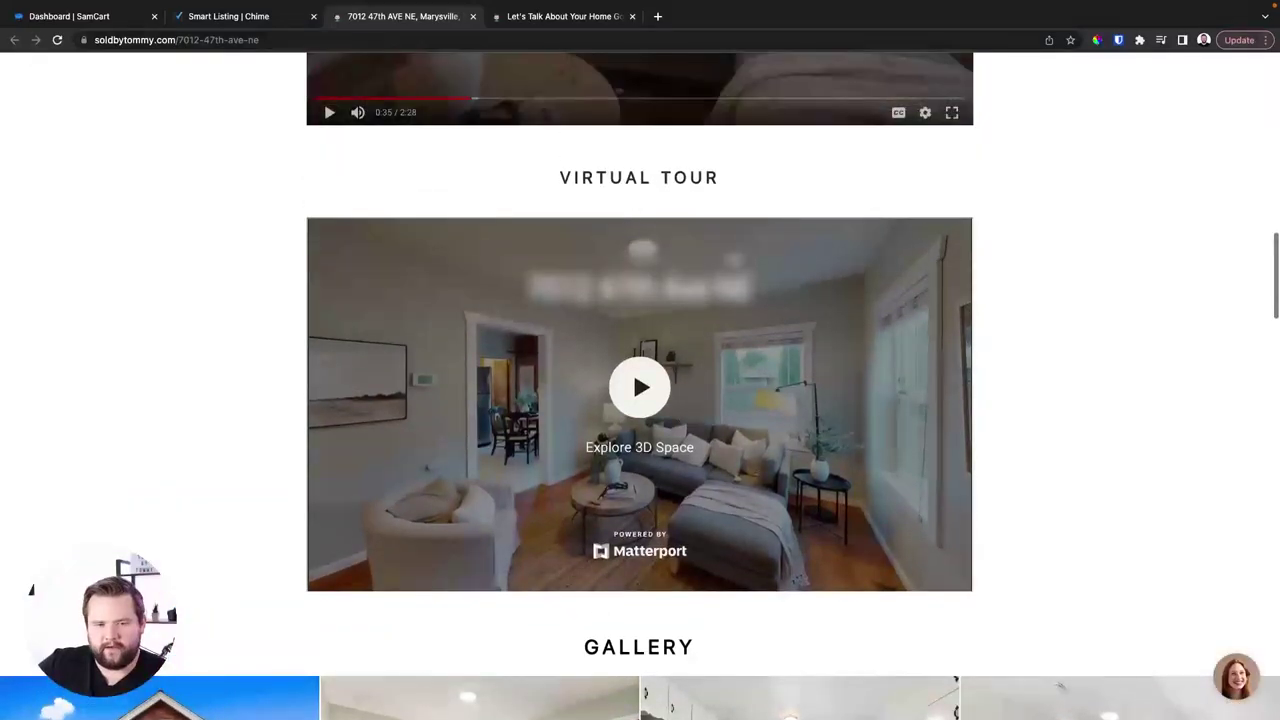
{"action": "scroll", "coordinate": [640, 335], "scroll_direction": "down", "scroll_amount": 20}
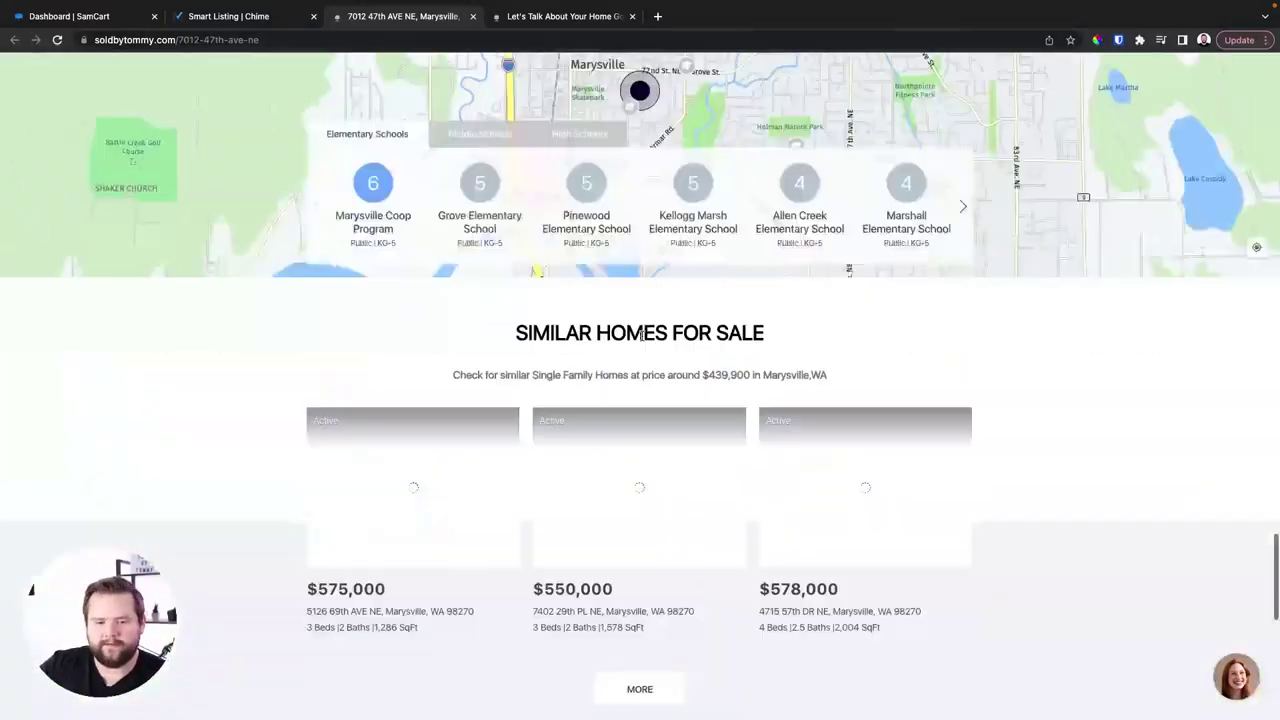
{"action": "scroll", "coordinate": [640, 335], "scroll_direction": "up", "scroll_amount": 20}
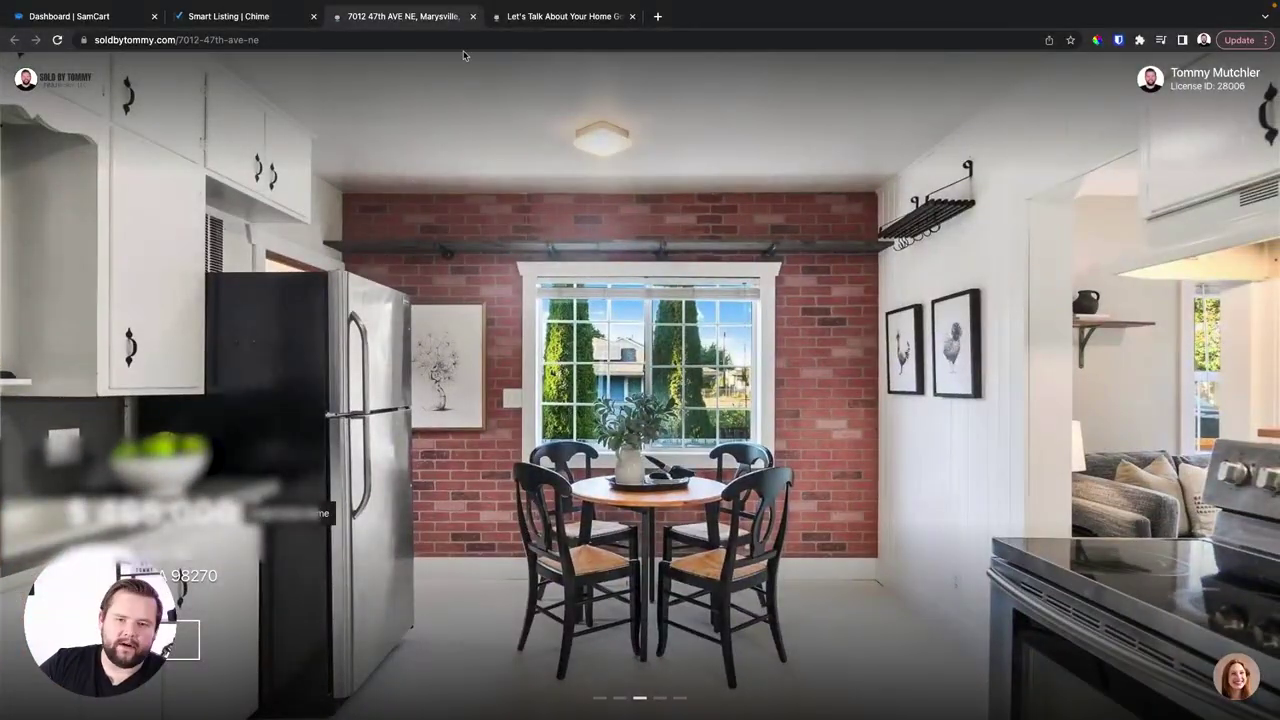
Step: Close the meeting booking page and the listing's promotion page to return to the Smart Listing page
{"action": "left_click", "coordinate": [583, 17]}
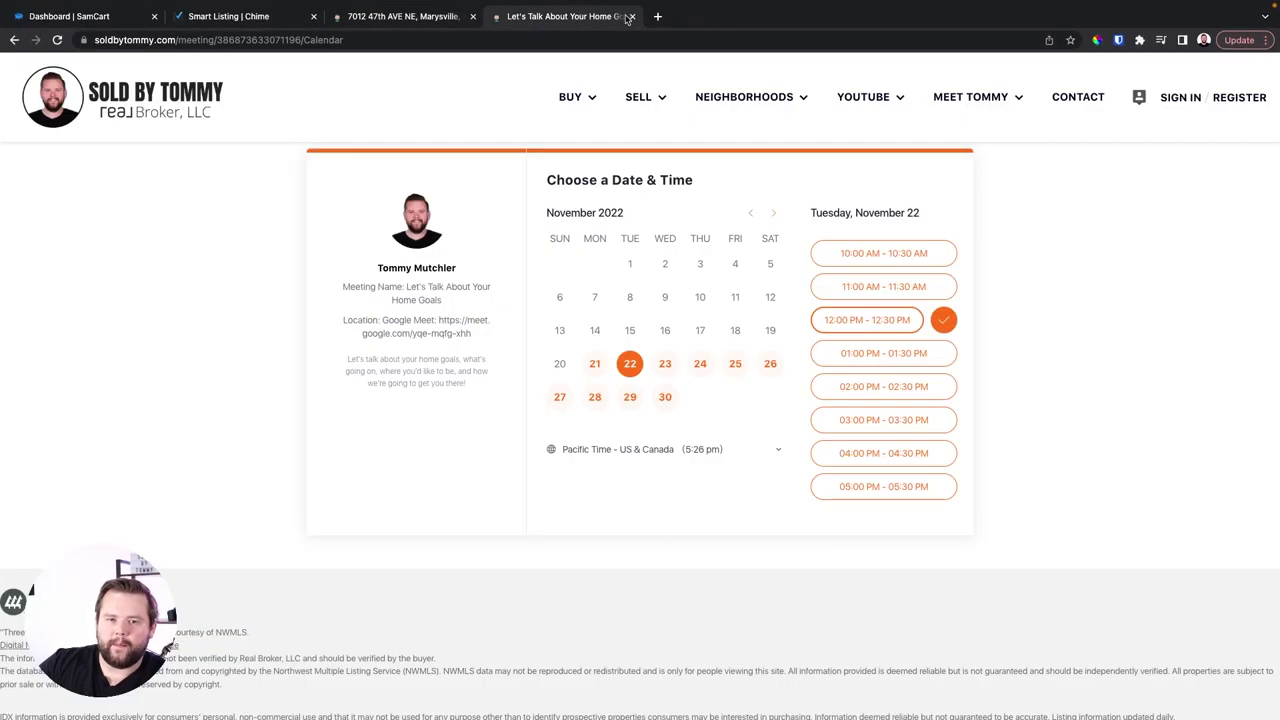
{"action": "left_click", "coordinate": [630, 17]}
{"action": "left_click", "coordinate": [473, 17]}
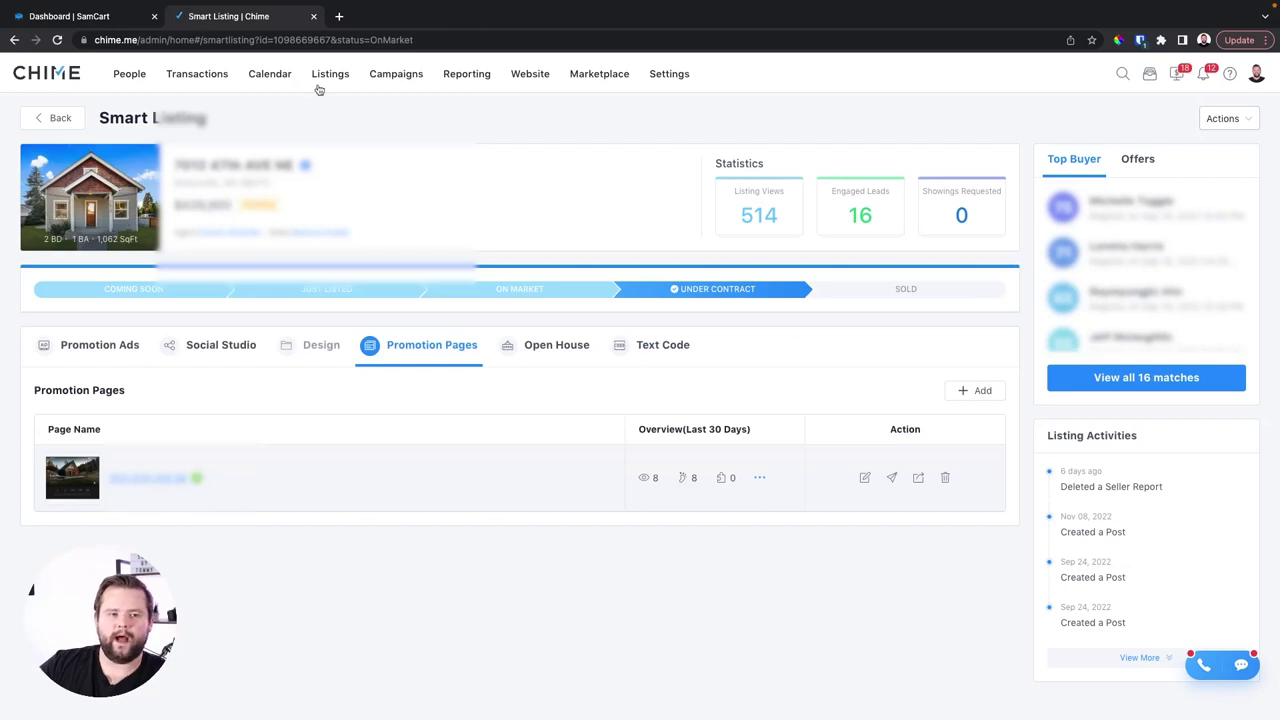
Step: Open the listing's open house sign-in page and bring up its fill-in form instead of the QR code
{"action": "left_click", "coordinate": [549, 345]}
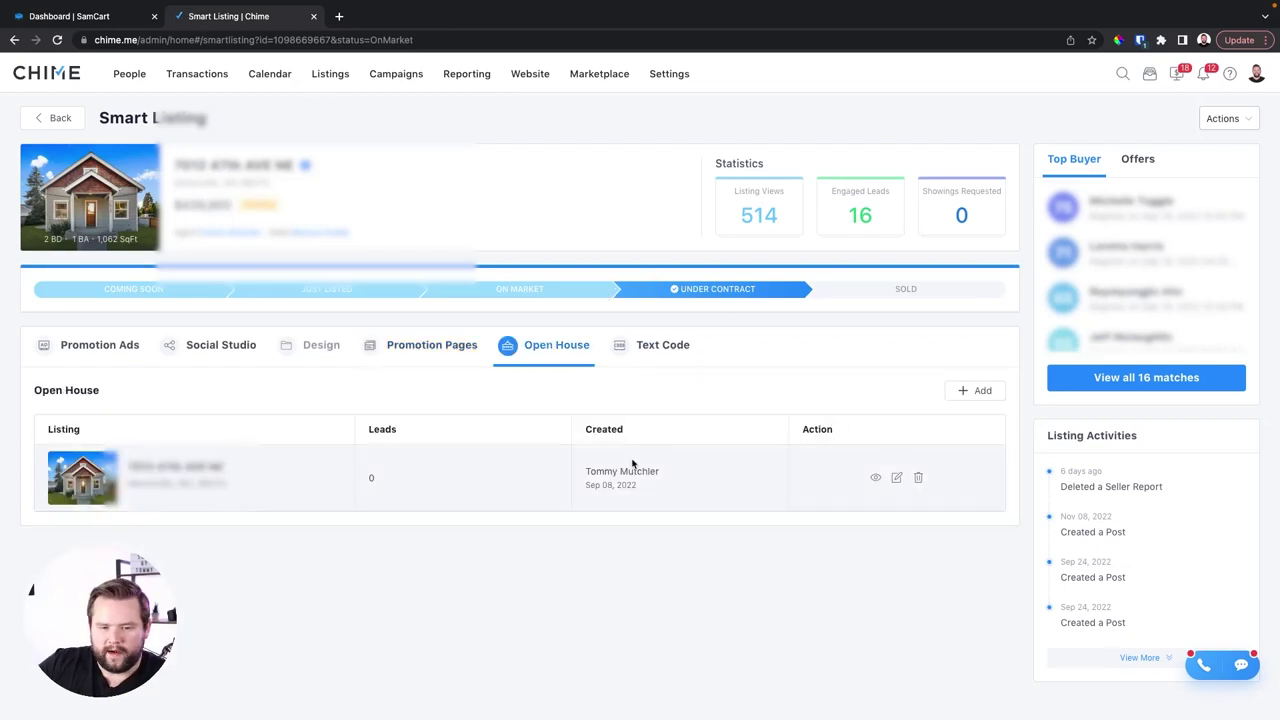
{"action": "left_click", "coordinate": [876, 479]}
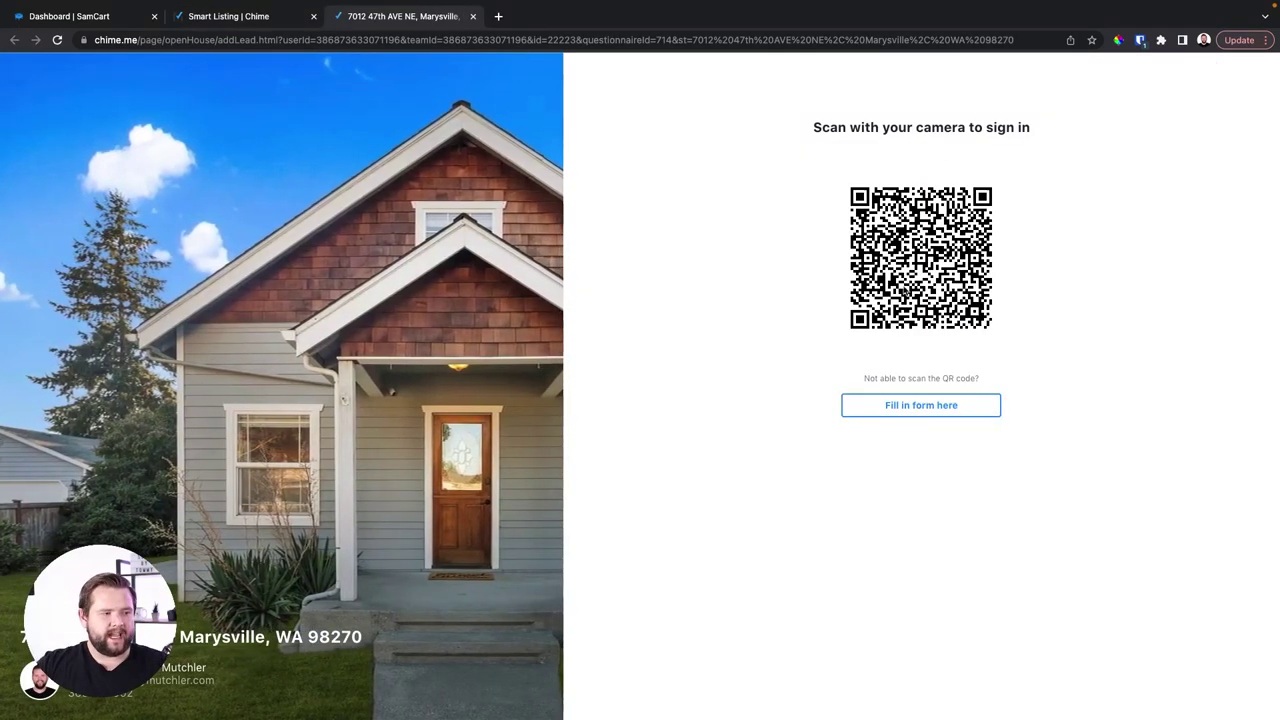
{"action": "left_click", "coordinate": [920, 405]}
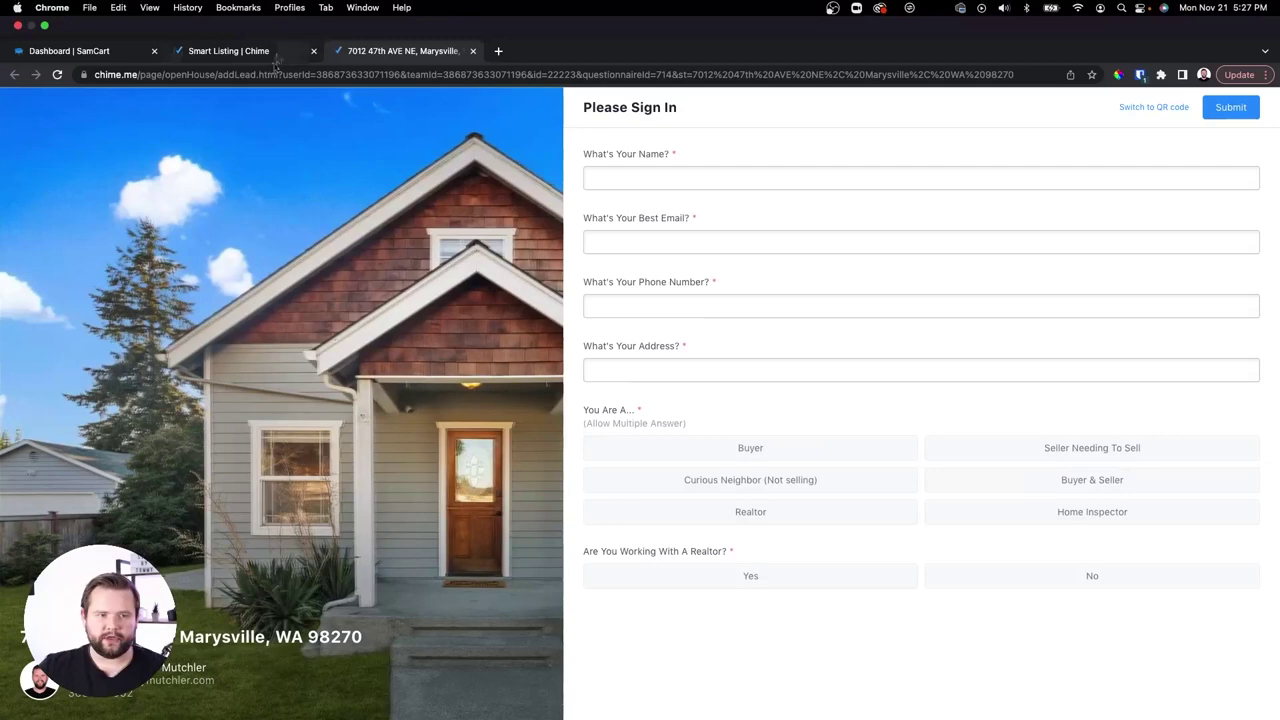
Step: Return to the Smart Listing page and review the listing's text code and top buyers
{"action": "left_click", "coordinate": [275, 62]}
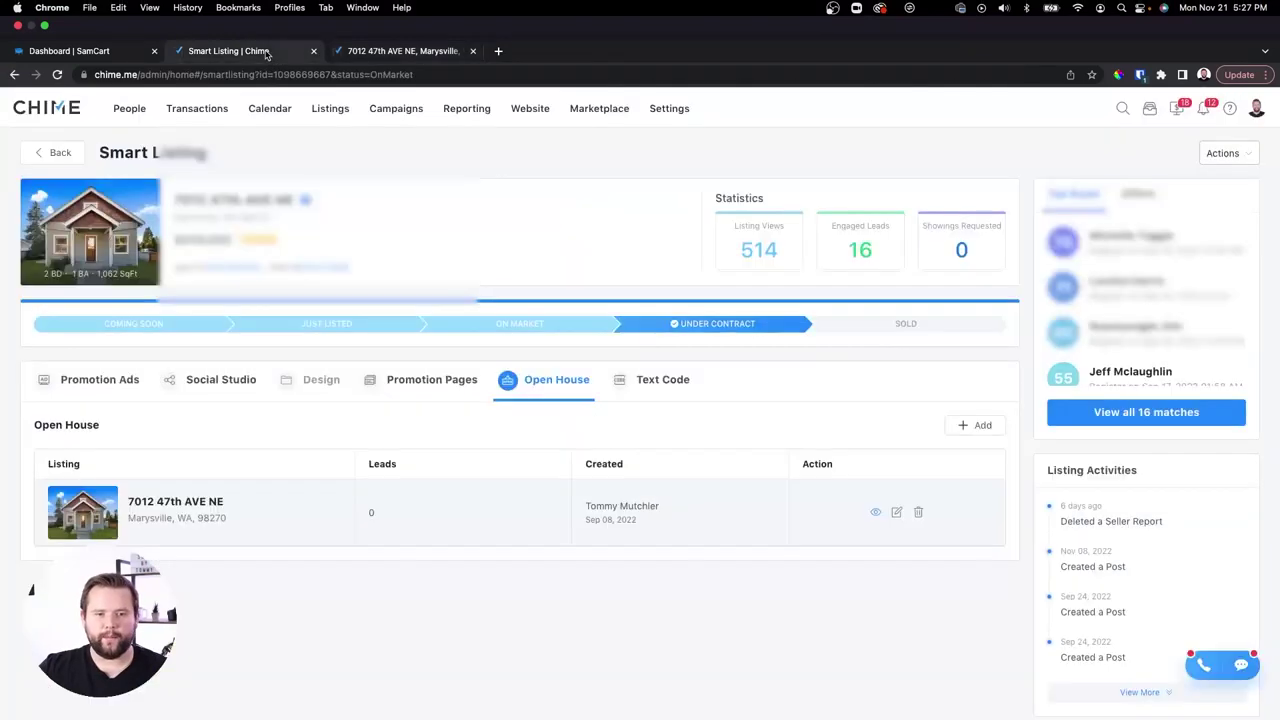
{"action": "left_click", "coordinate": [653, 347]}
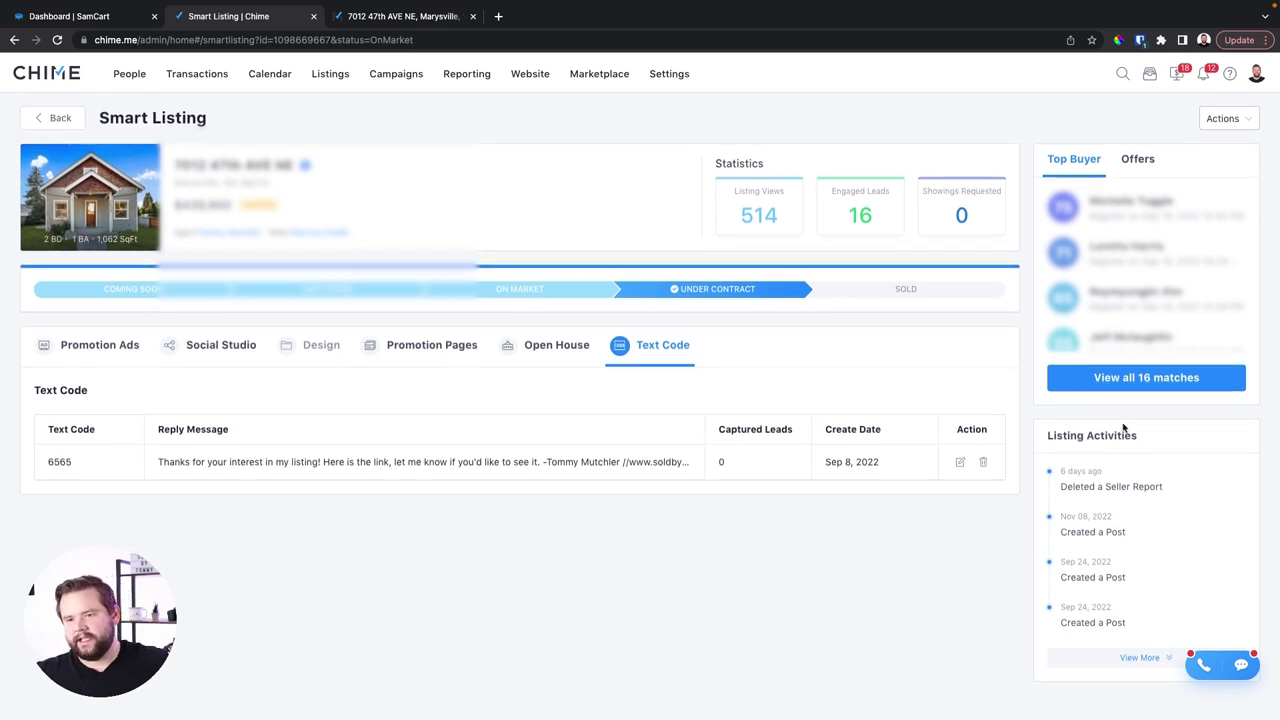
{"action": "scroll", "coordinate": [1150, 290], "scroll_direction": "down", "scroll_amount": 1}
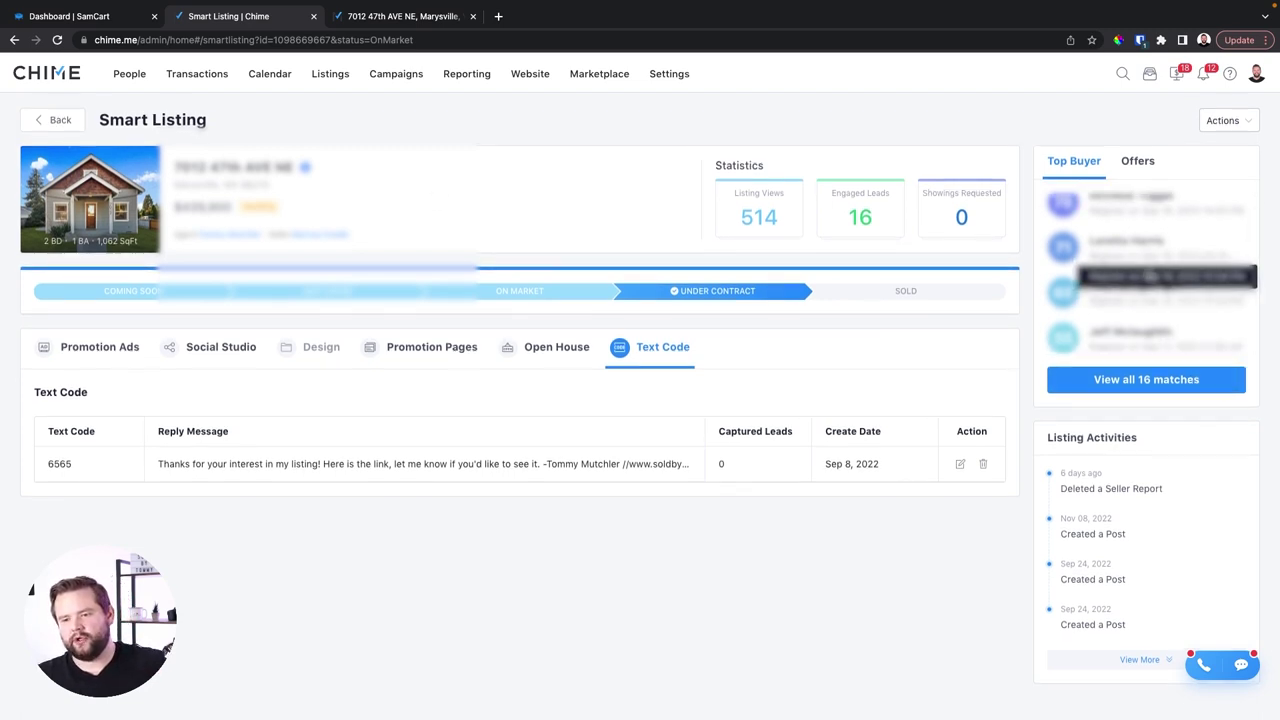
Step: Go back to All Listings and browse through the available homes
{"action": "left_click", "coordinate": [64, 119]}
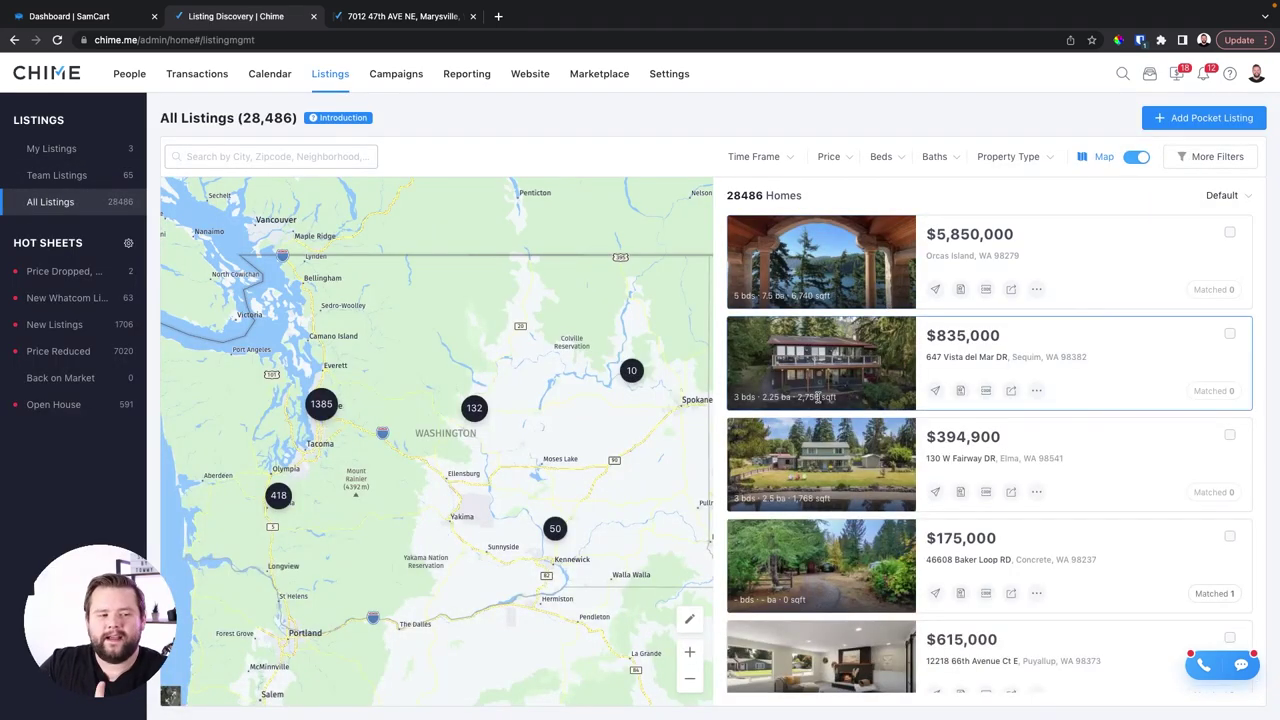
{"action": "scroll", "coordinate": [992, 530], "scroll_direction": "down", "scroll_amount": 1}
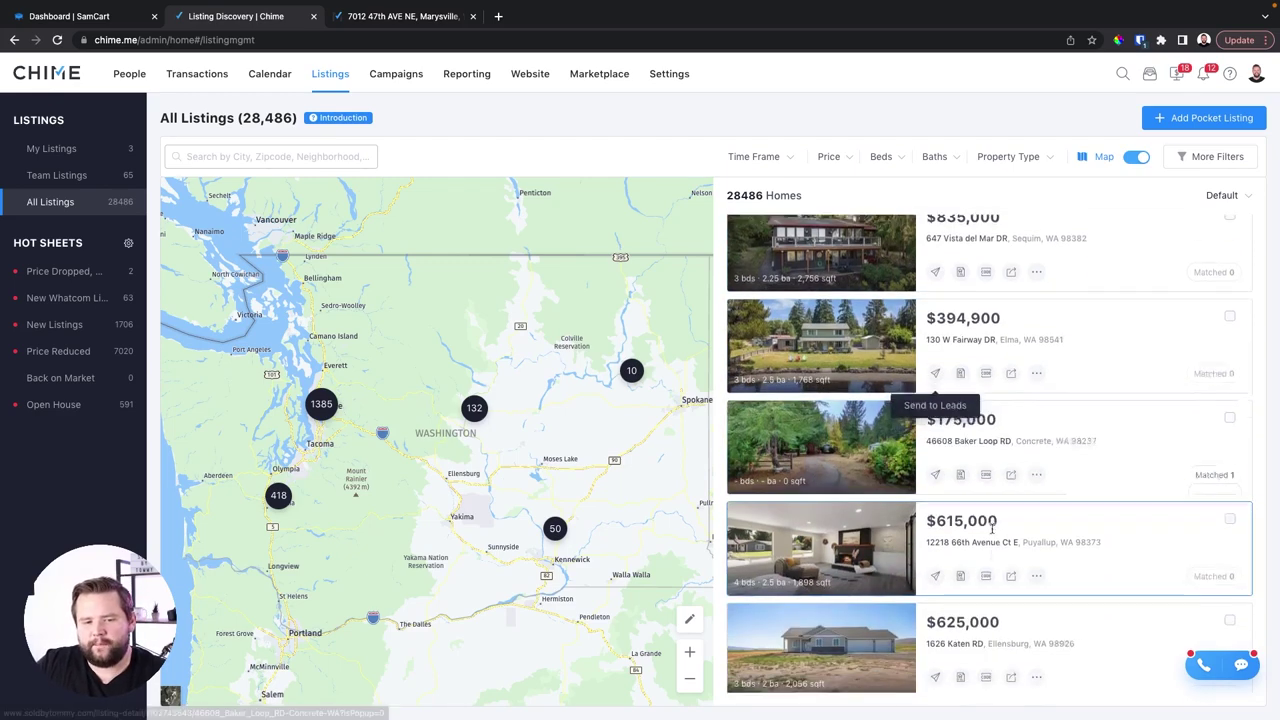
{"action": "scroll", "coordinate": [992, 530], "scroll_direction": "down", "scroll_amount": 10}
{"action": "scroll", "coordinate": [992, 537], "scroll_direction": "up", "scroll_amount": 15}
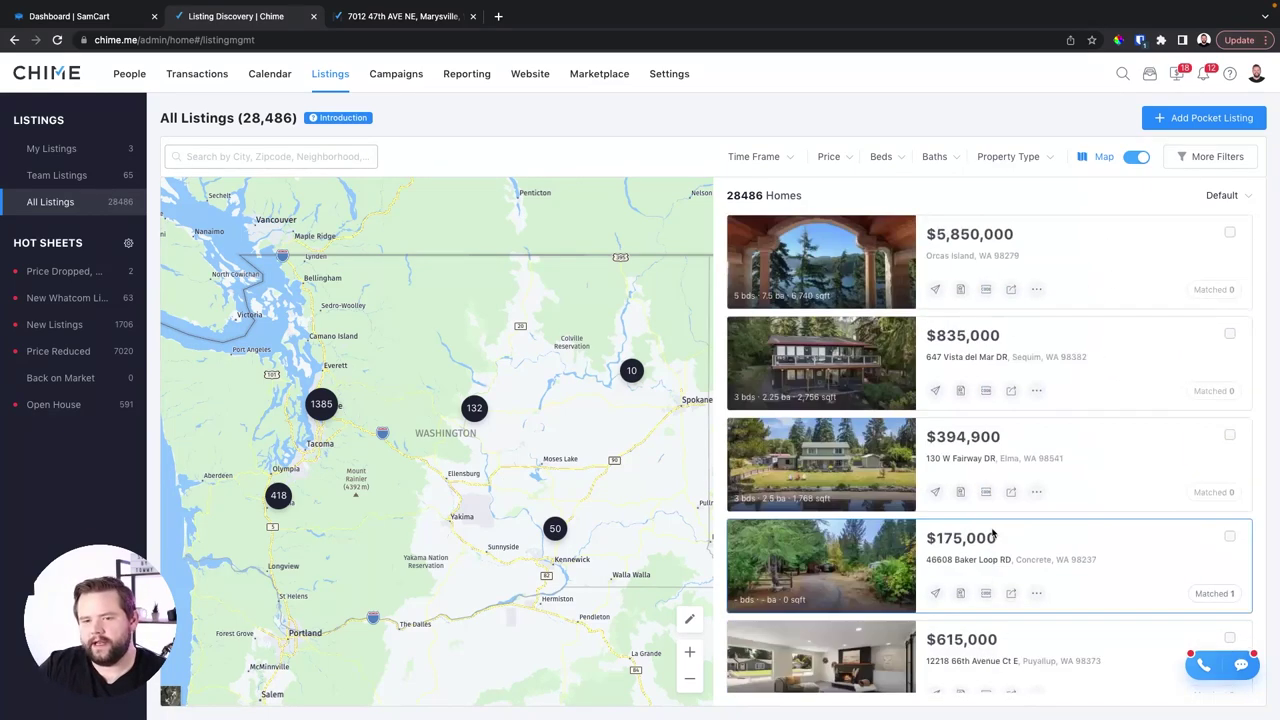
{"action": "scroll", "coordinate": [303, 240], "scroll_direction": "down", "scroll_amount": 2}
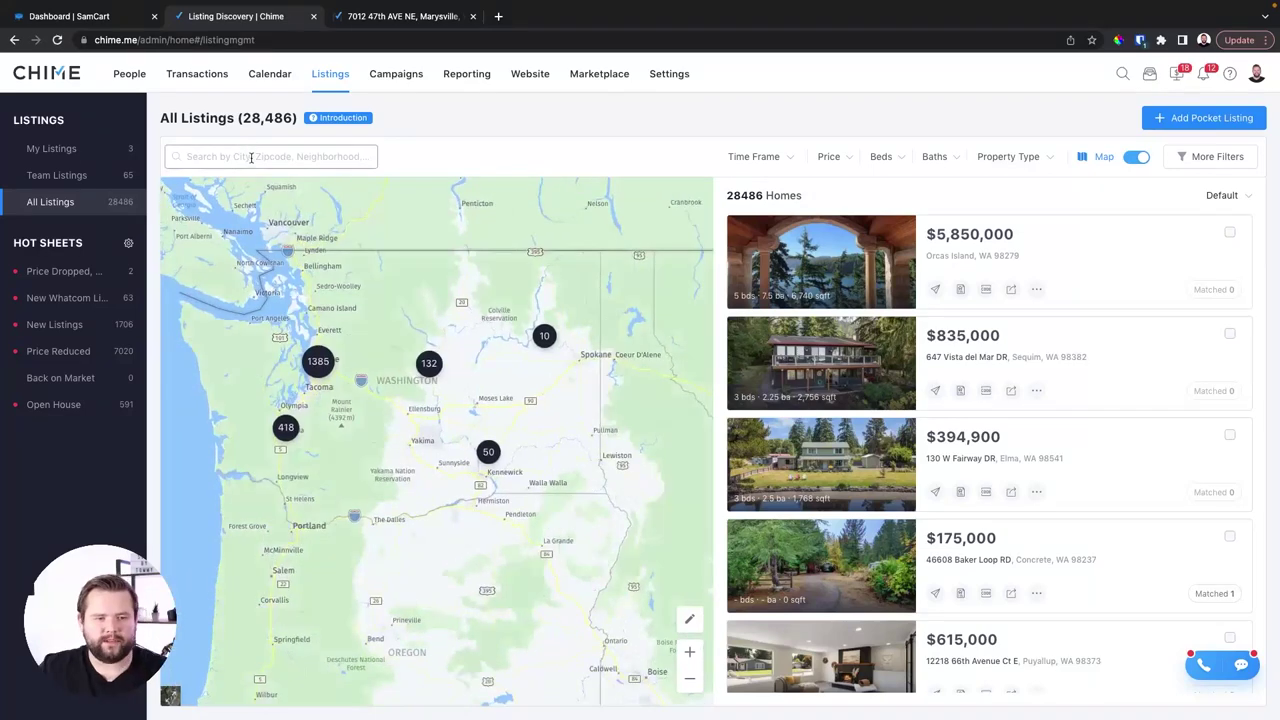
Step: Filter all listings by the city of Bellingham, WA
{"action": "left_click", "coordinate": [251, 157]}
{"action": "type", "text": "bellingham"}
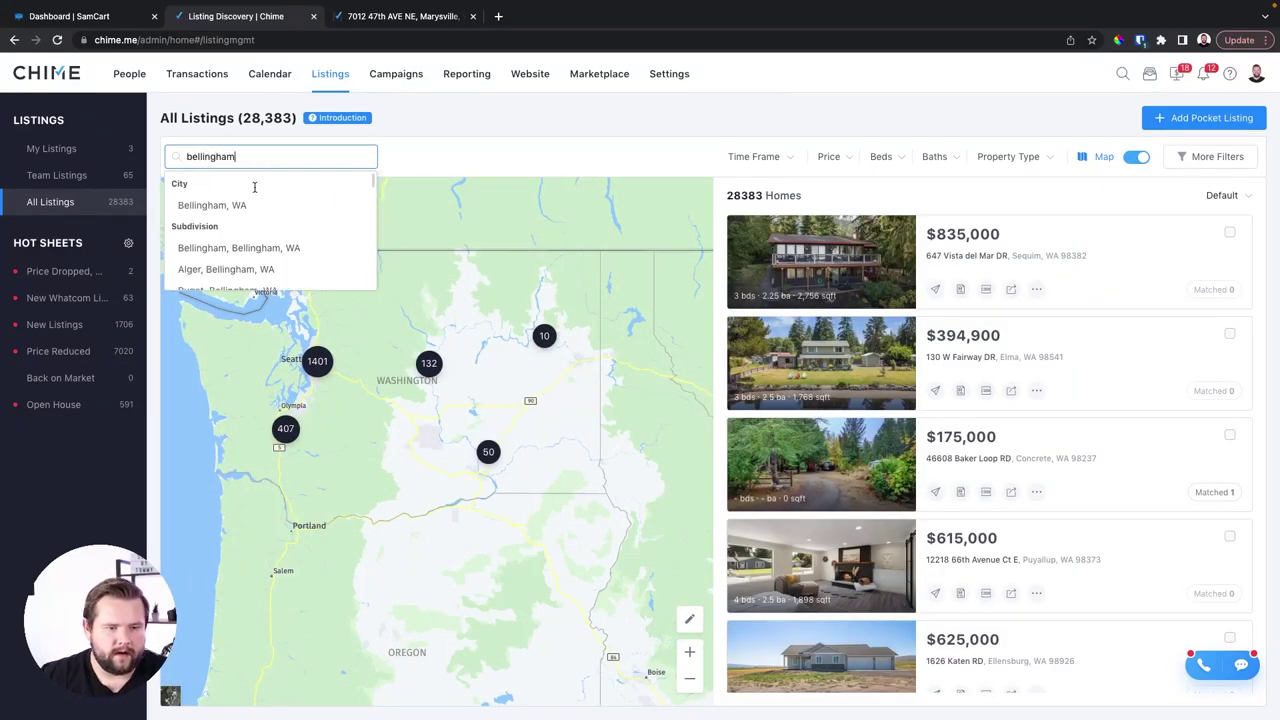
{"action": "left_click", "coordinate": [237, 204]}
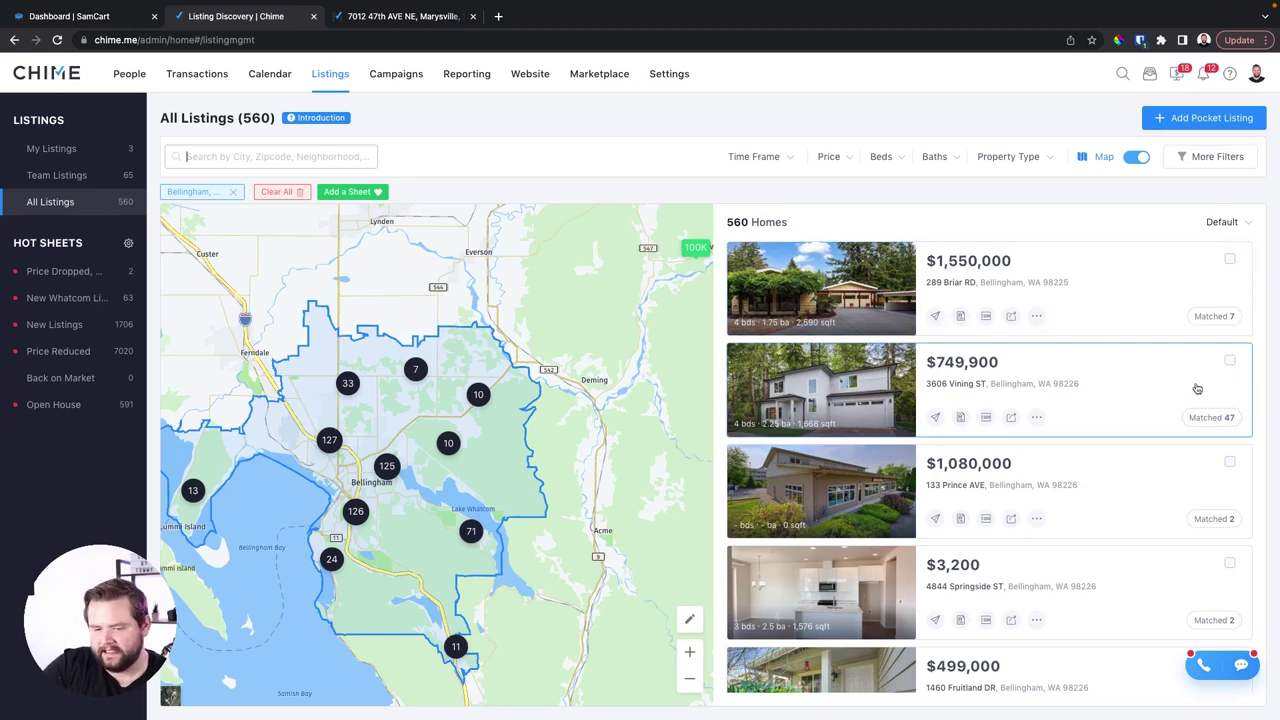
Step: Open the matched leads for the $749,900 Bellingham listing and look through them
{"action": "scroll", "coordinate": [1194, 388], "scroll_direction": "down", "scroll_amount": 1}
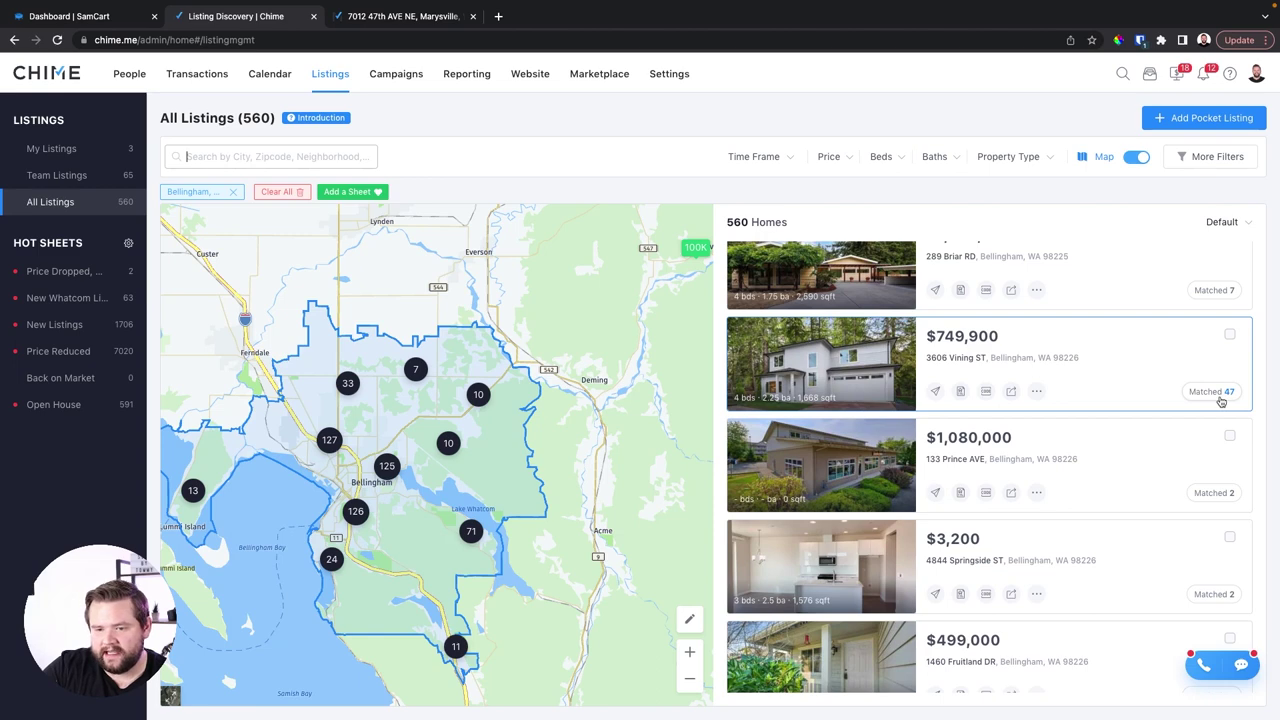
{"action": "left_click", "coordinate": [1220, 398]}
{"action": "scroll", "coordinate": [451, 410], "scroll_direction": "down", "scroll_amount": 1}
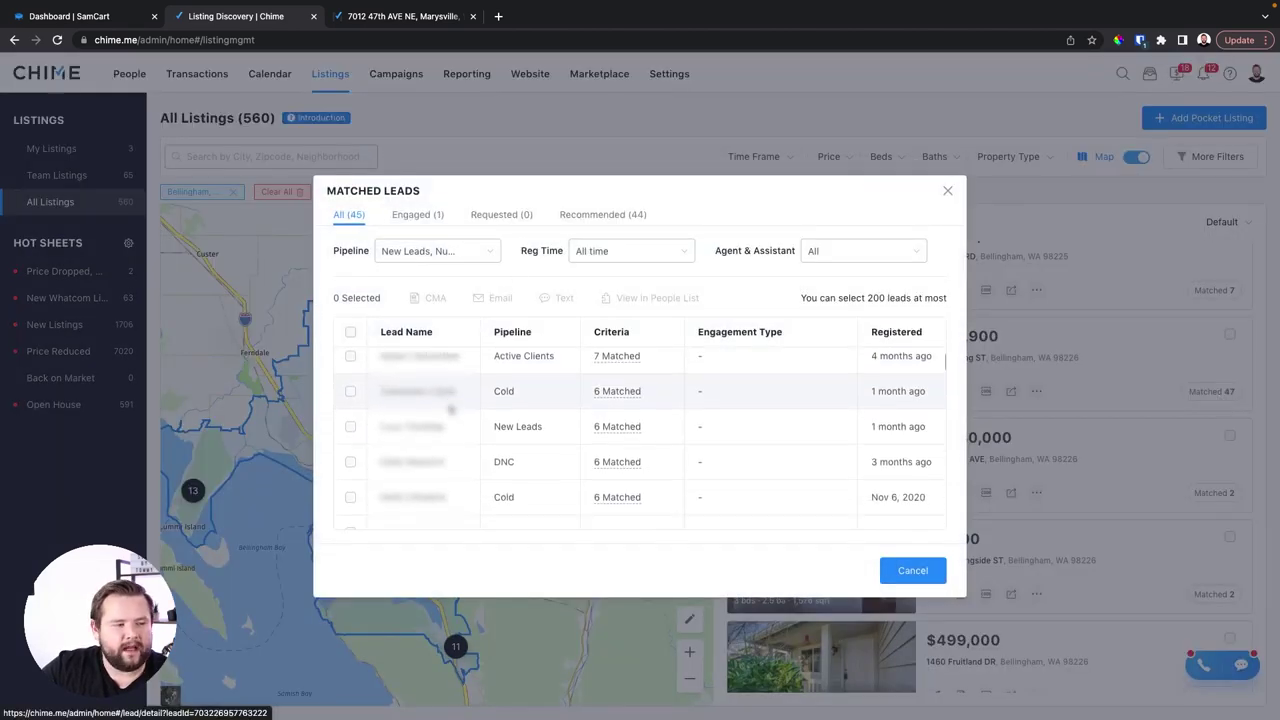
{"action": "scroll", "coordinate": [451, 410], "scroll_direction": "down", "scroll_amount": 10}
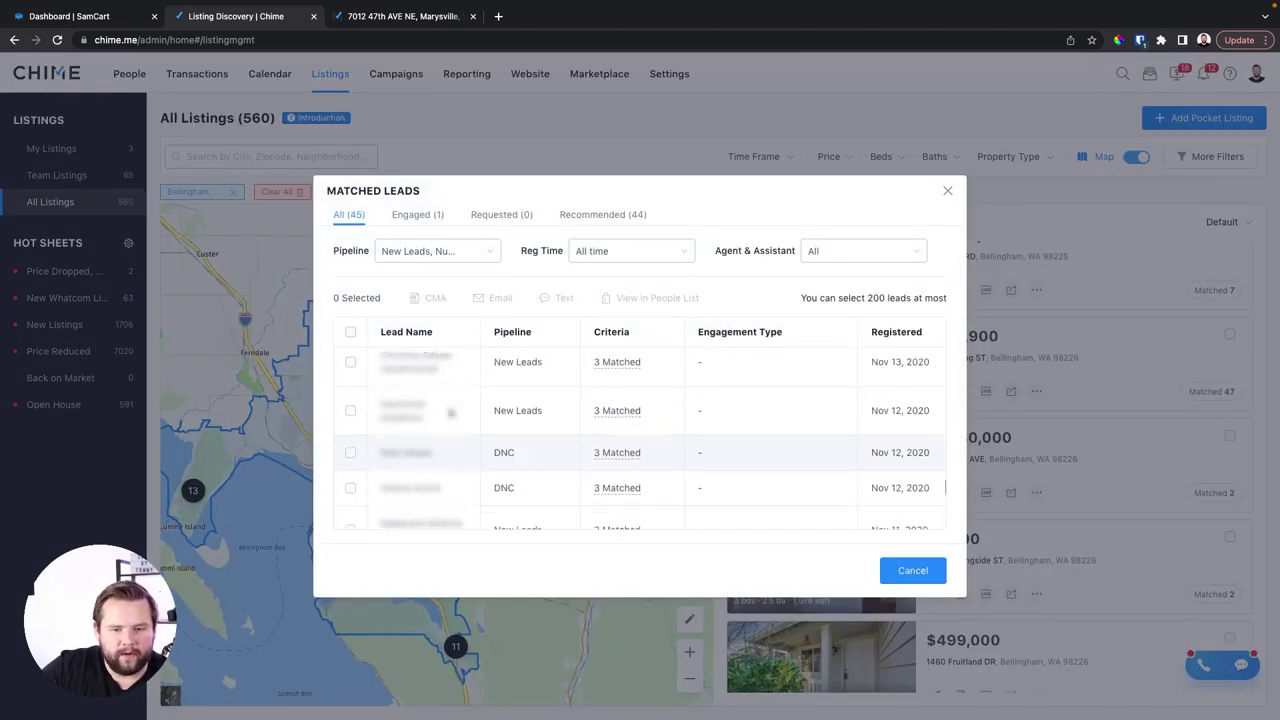
Step: Exclude the Under Contract, Active Clients and Appointment Set pipelines from the matched leads filter
{"action": "left_click", "coordinate": [437, 251]}
{"action": "scroll", "coordinate": [443, 420], "scroll_direction": "down", "scroll_amount": 2}
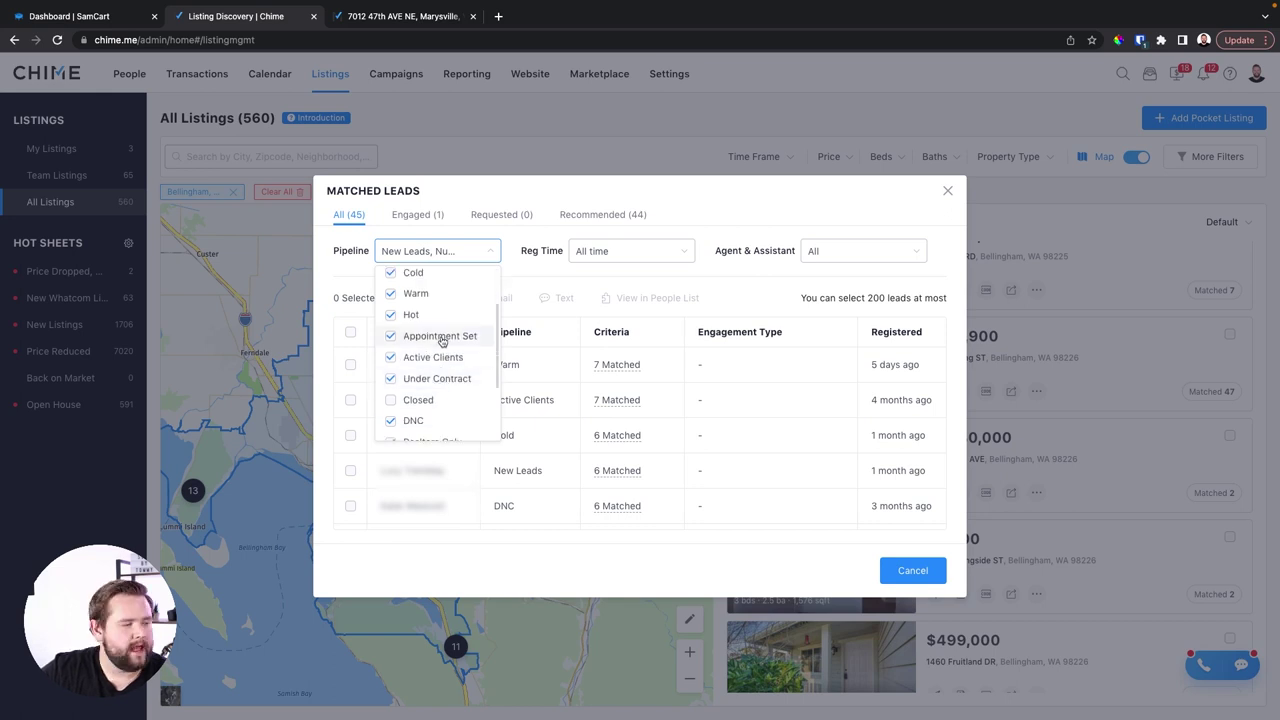
{"action": "scroll", "coordinate": [443, 342], "scroll_direction": "up", "scroll_amount": 2}
{"action": "scroll", "coordinate": [454, 371], "scroll_direction": "down", "scroll_amount": 4}
{"action": "scroll", "coordinate": [456, 373], "scroll_direction": "up", "scroll_amount": 5}
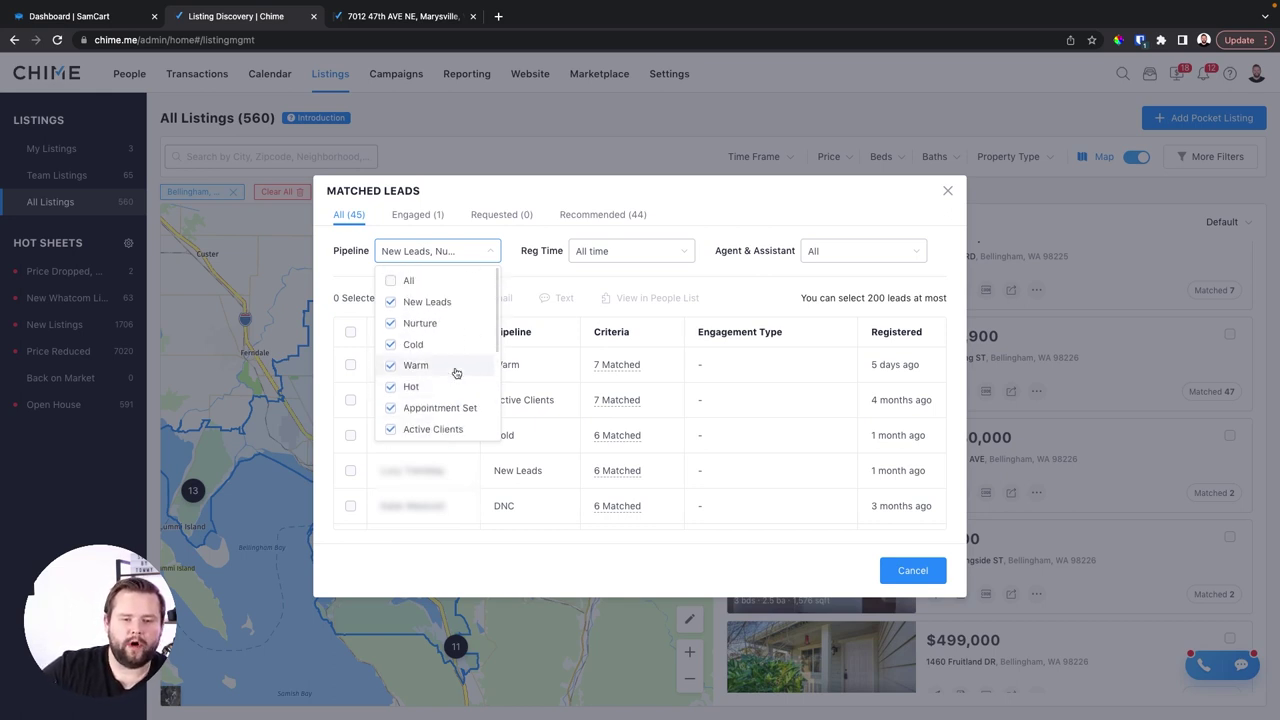
{"action": "scroll", "coordinate": [398, 428], "scroll_direction": "down", "scroll_amount": 1}
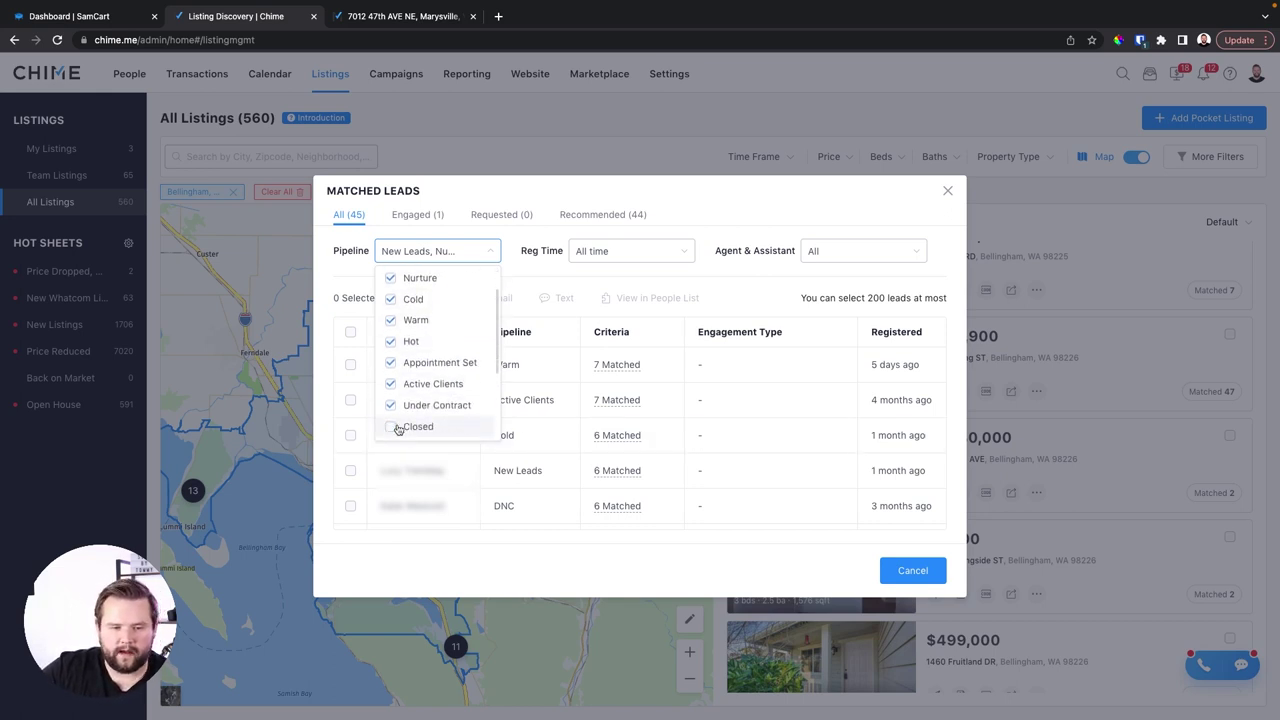
{"action": "left_click", "coordinate": [390, 404]}
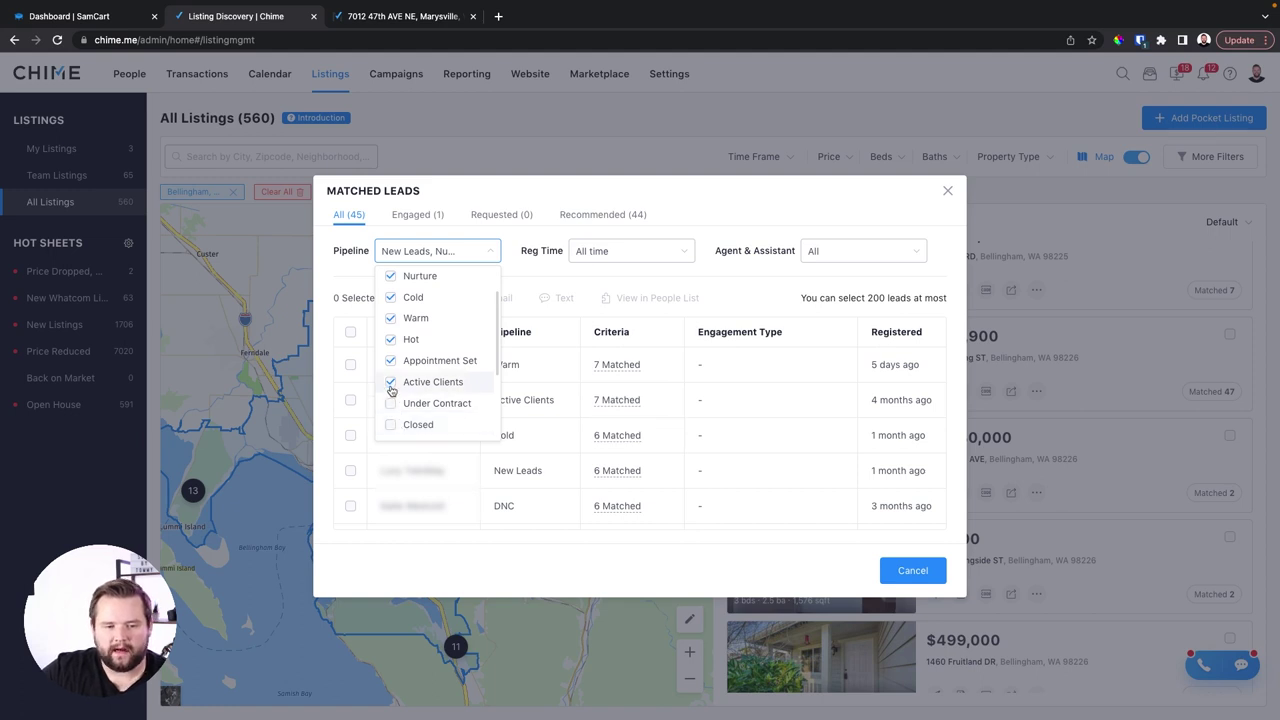
{"action": "left_click", "coordinate": [390, 383]}
{"action": "left_click", "coordinate": [390, 361]}
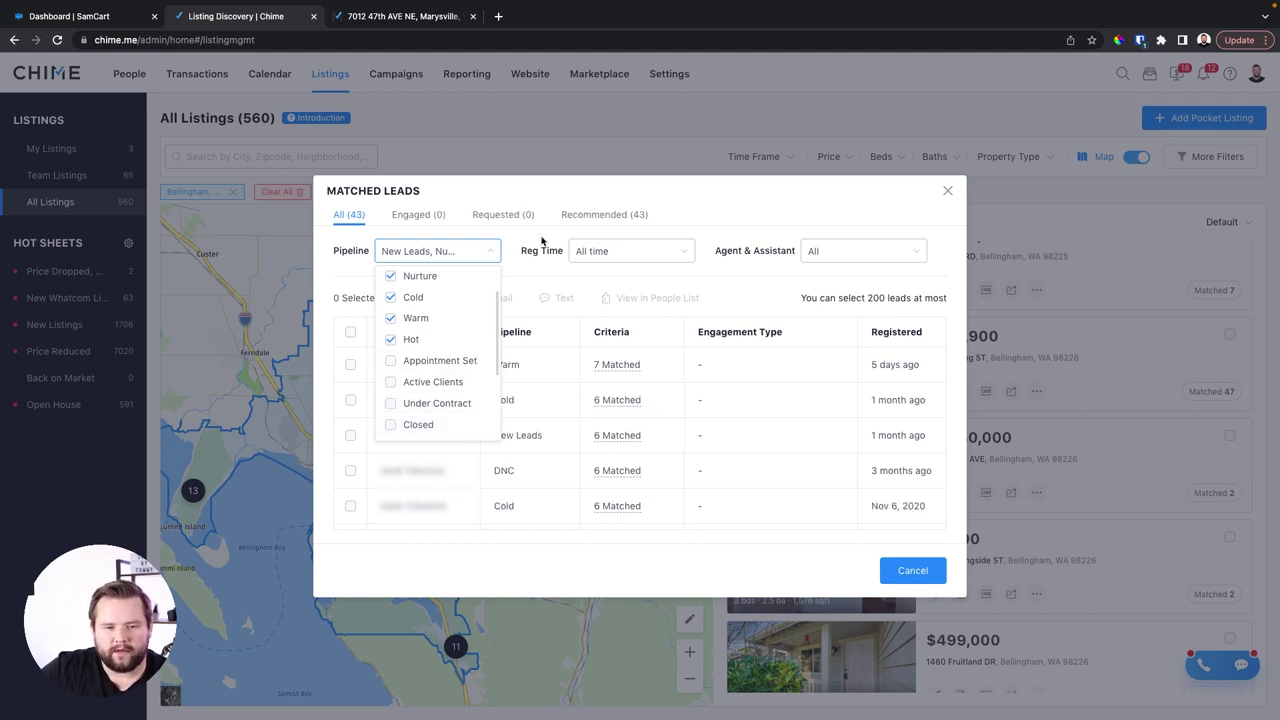
{"action": "left_click", "coordinate": [723, 221]}
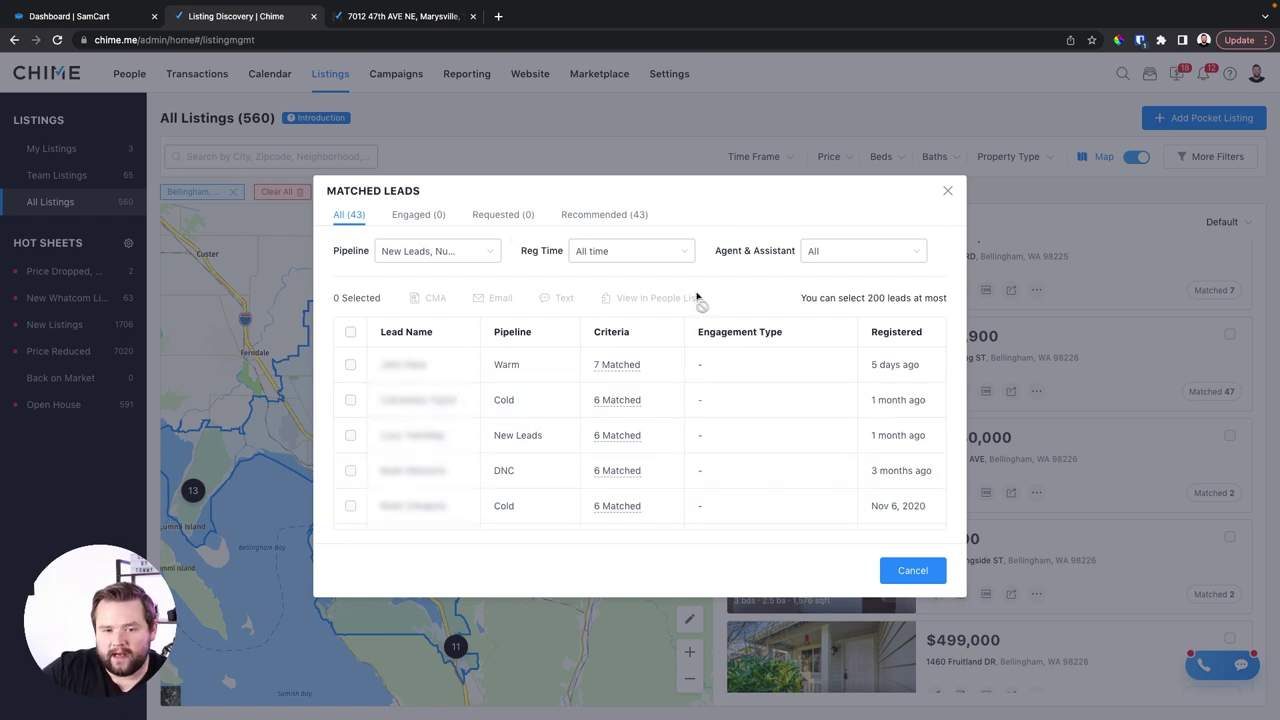
Step: Select all matched leads, review the prefilled mass text about the listing, and close it and the lead list without sending
{"action": "left_click", "coordinate": [351, 333]}
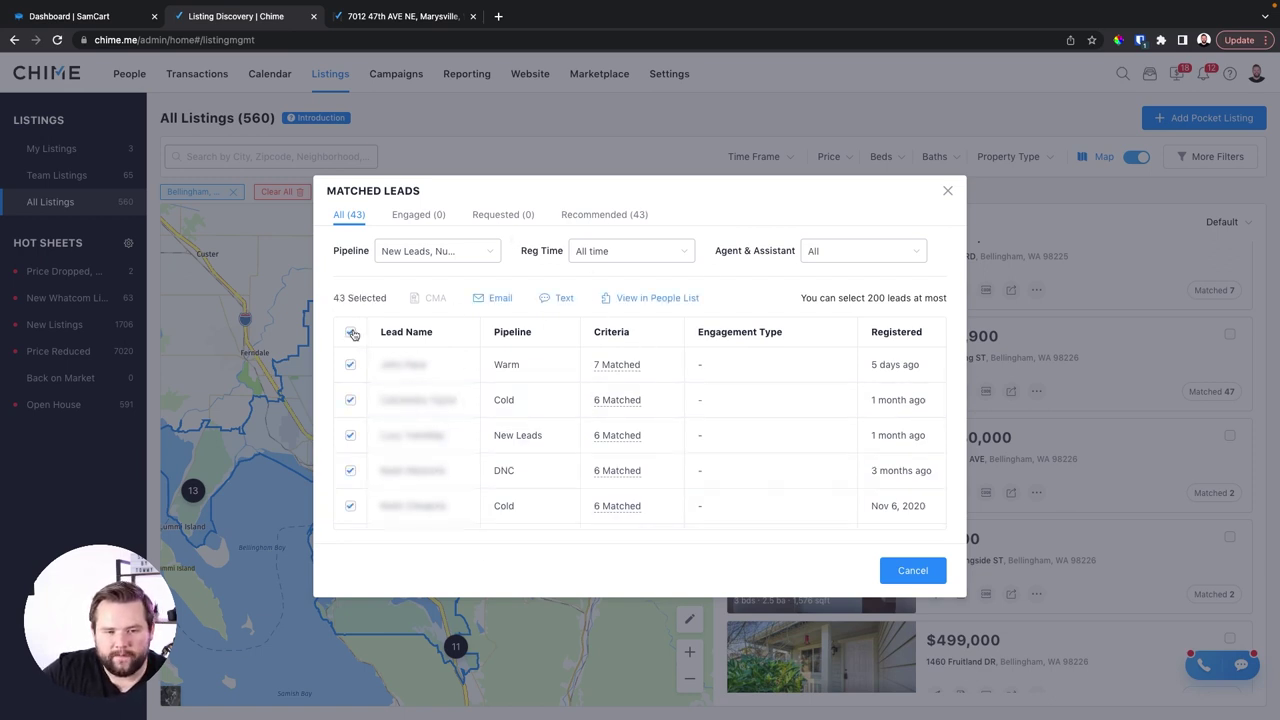
{"action": "left_click", "coordinate": [564, 299]}
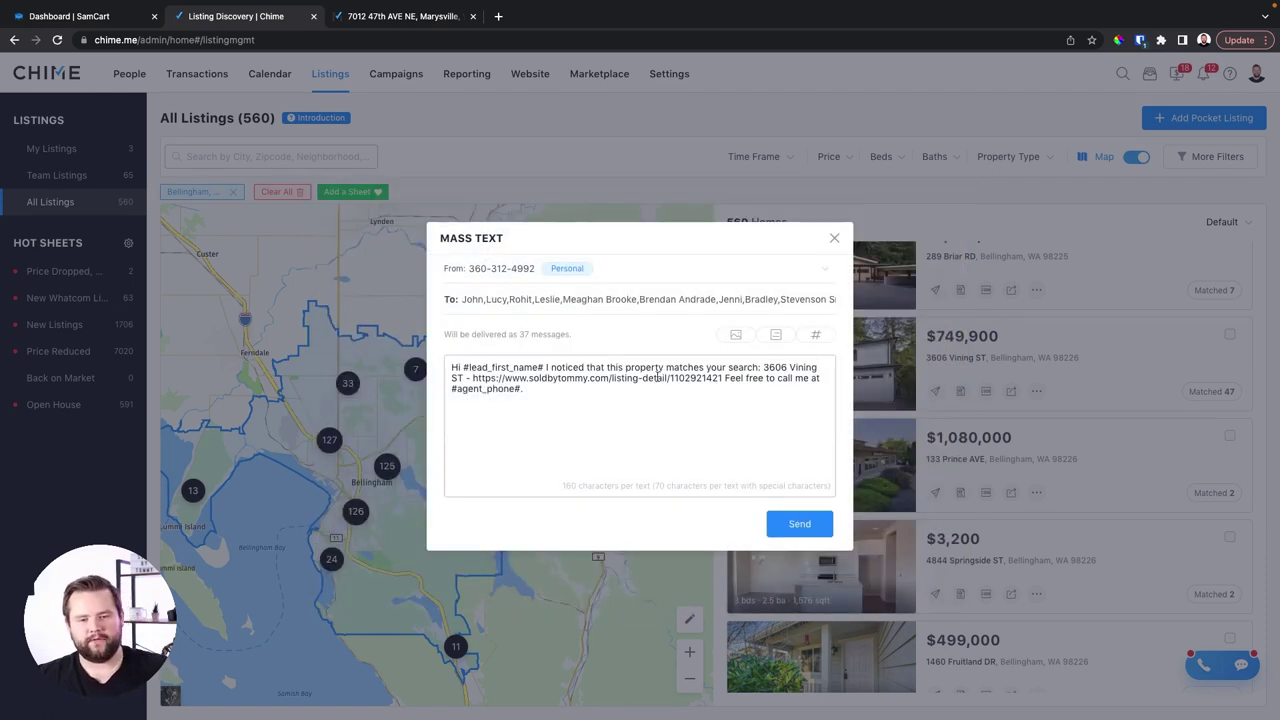
{"action": "triple_click", "coordinate": [519, 370]}
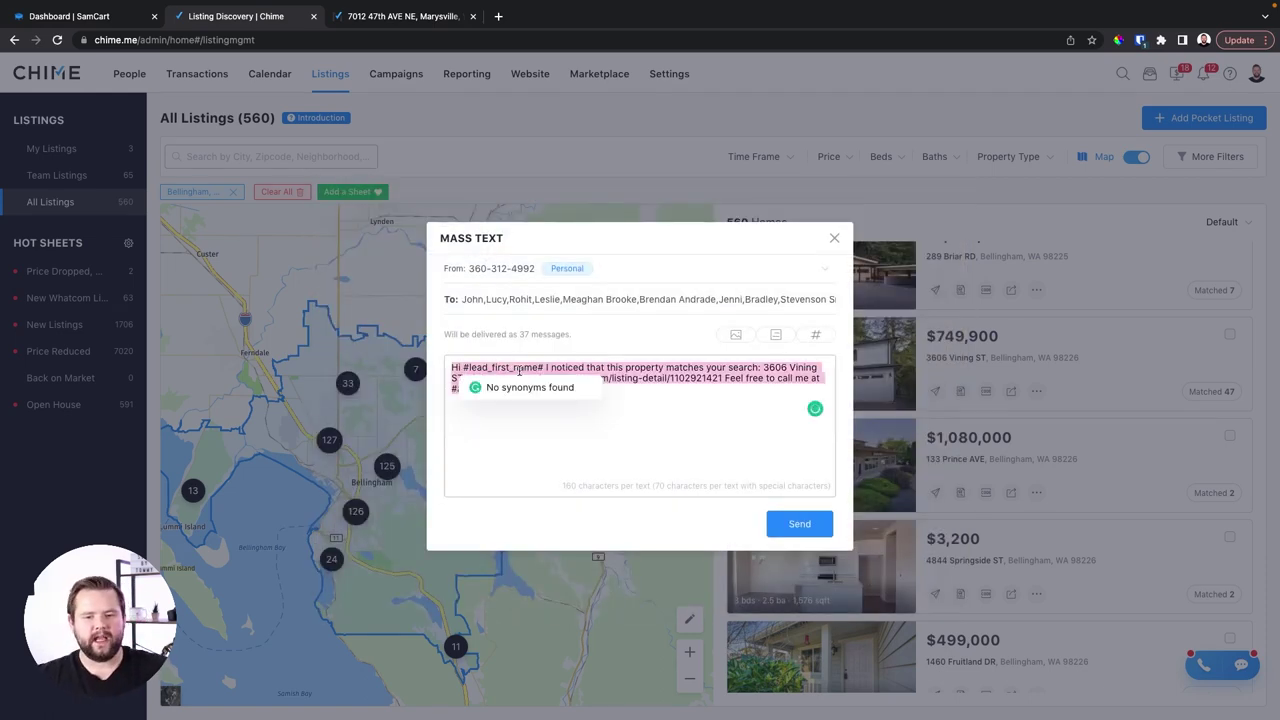
{"action": "left_click", "coordinate": [668, 378]}
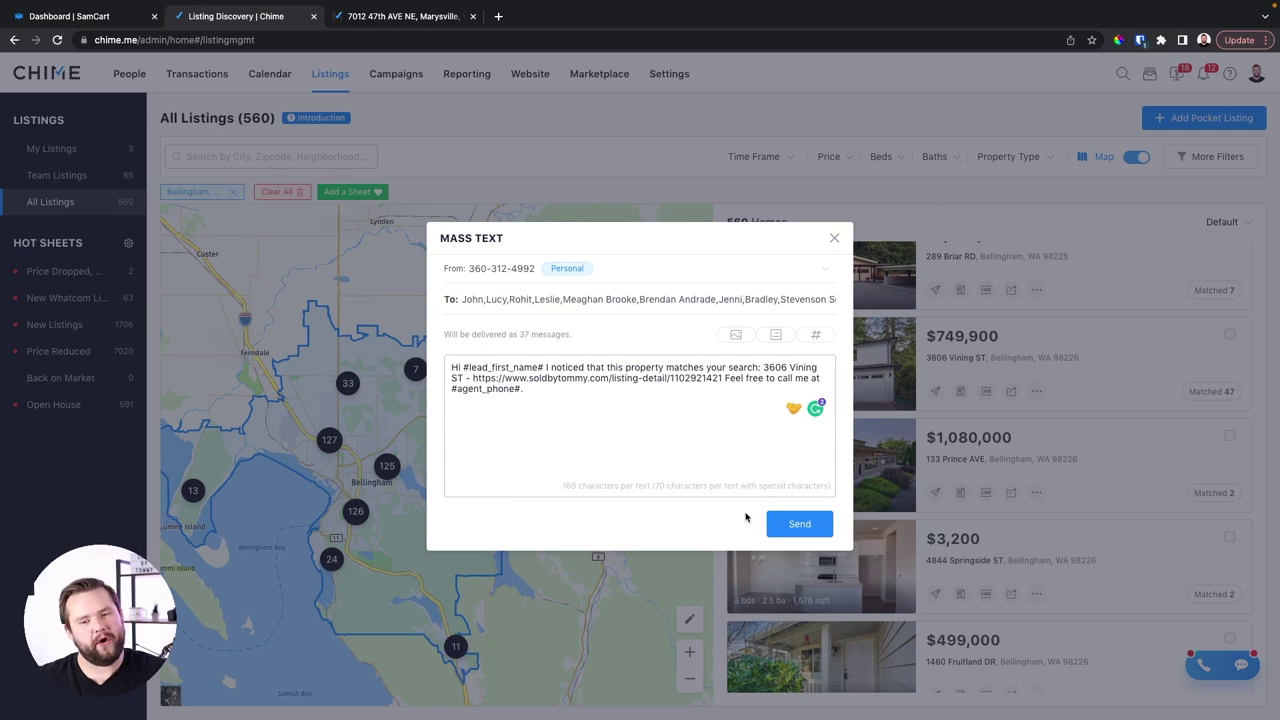
{"action": "left_click", "coordinate": [832, 240]}
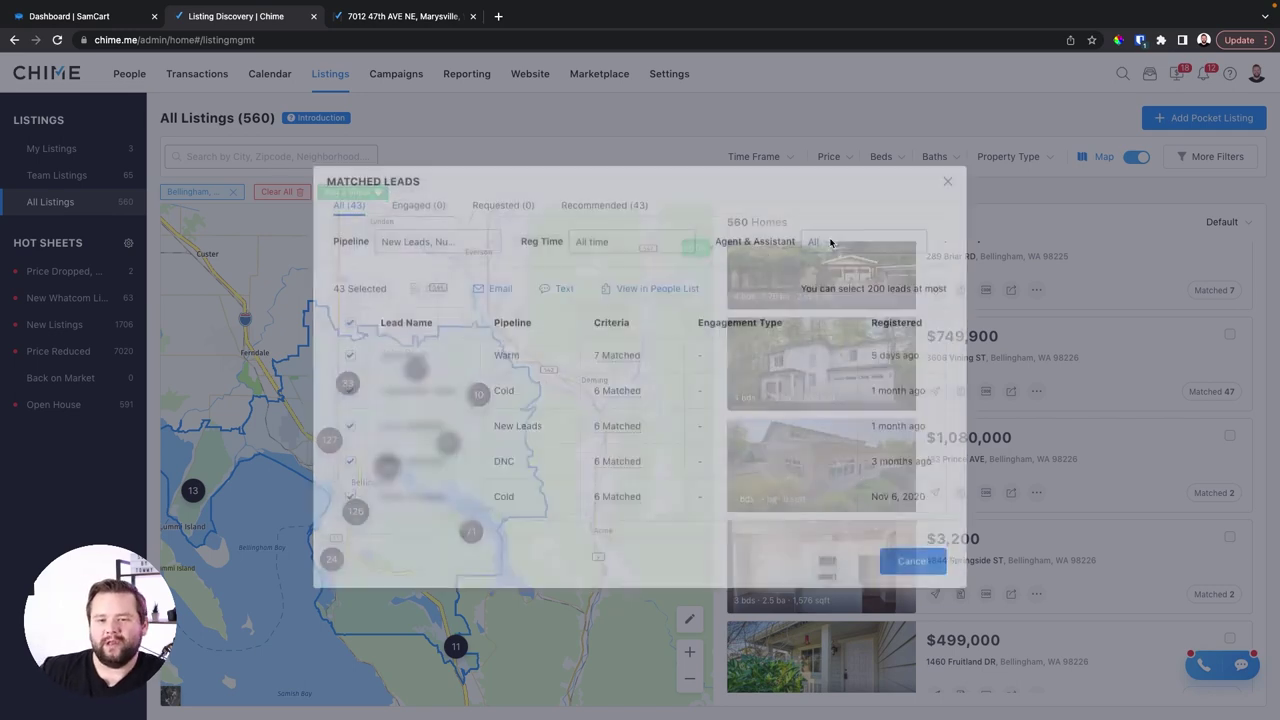
{"action": "left_click", "coordinate": [948, 194]}
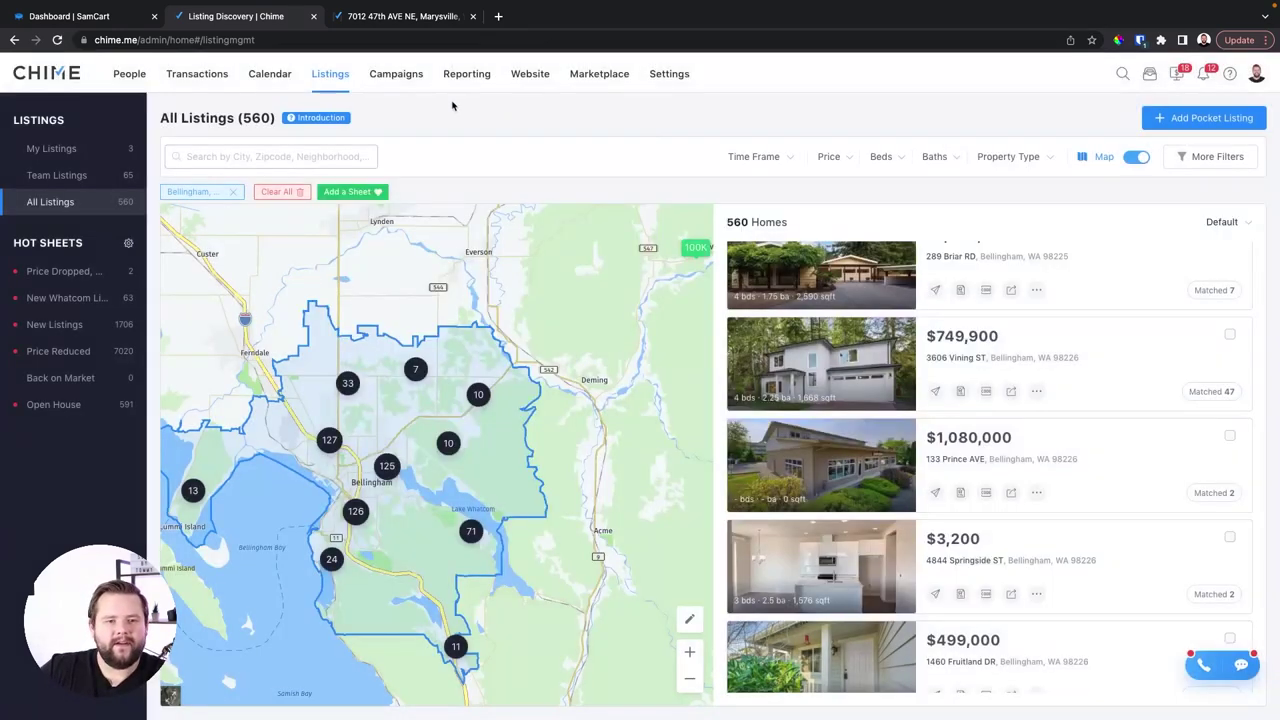
Step: Open the Campaigns dashboard and look over its lead generation and listing suite sections
{"action": "left_click", "coordinate": [400, 74]}
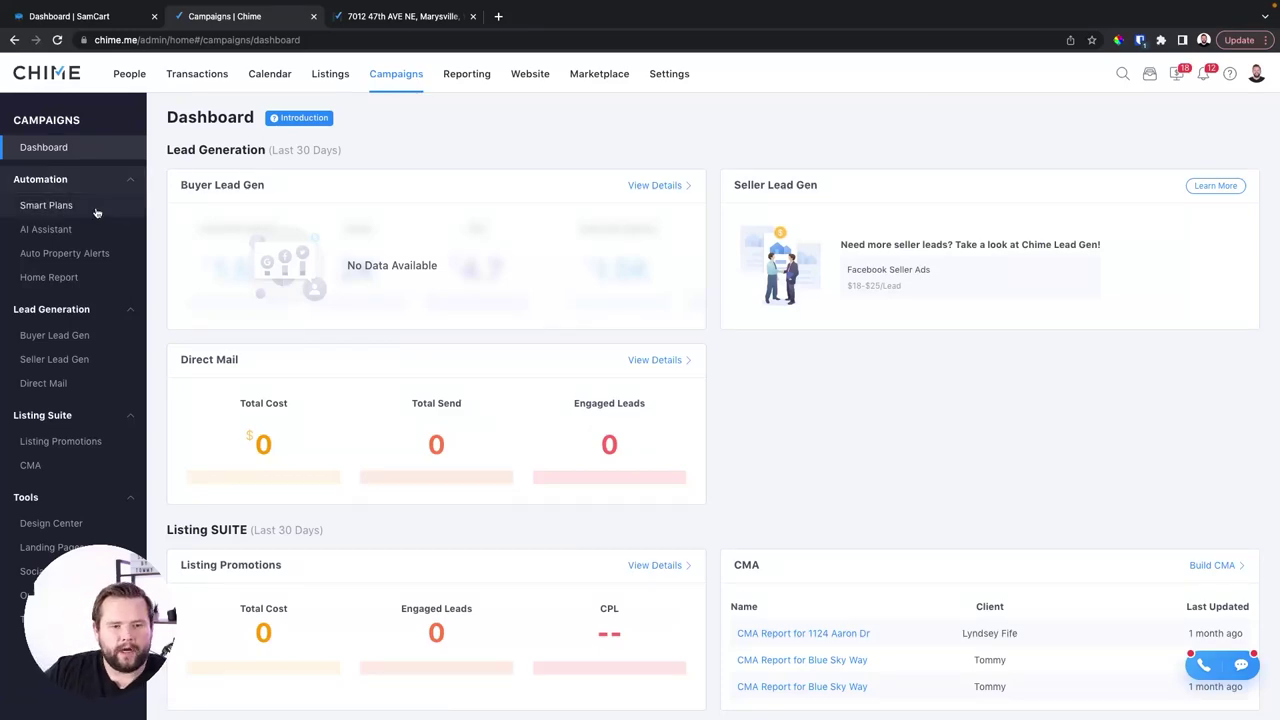
{"action": "scroll", "coordinate": [536, 427], "scroll_direction": "down", "scroll_amount": 4}
{"action": "scroll", "coordinate": [536, 427], "scroll_direction": "up", "scroll_amount": 5}
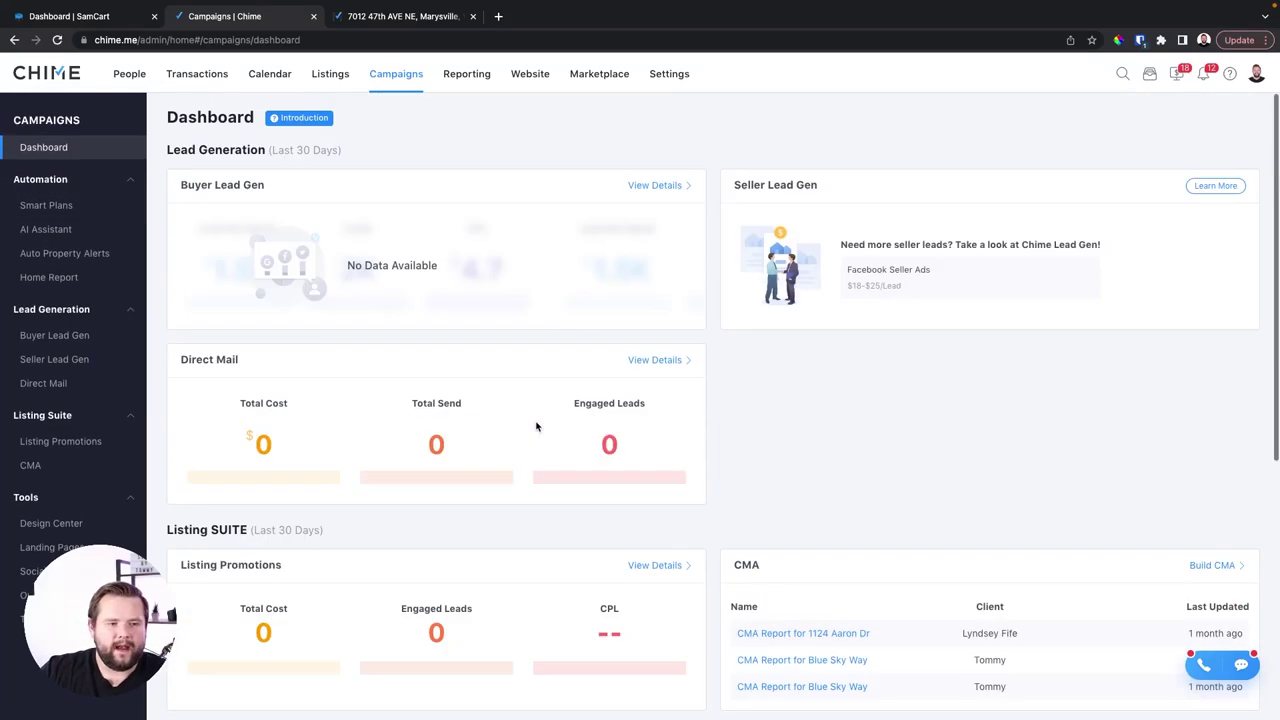
Step: Open the Smart Plans list and start a new plan in the Standard Plan category
{"action": "left_click", "coordinate": [55, 205]}
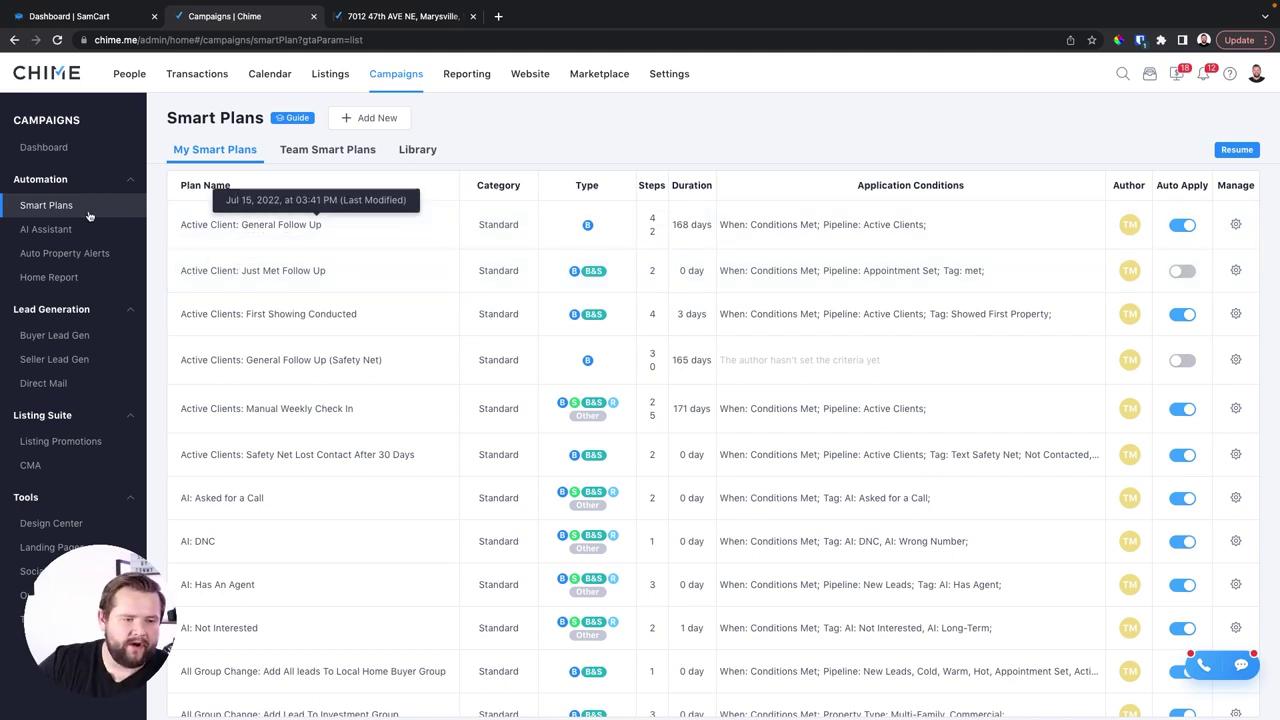
{"action": "left_click", "coordinate": [340, 120]}
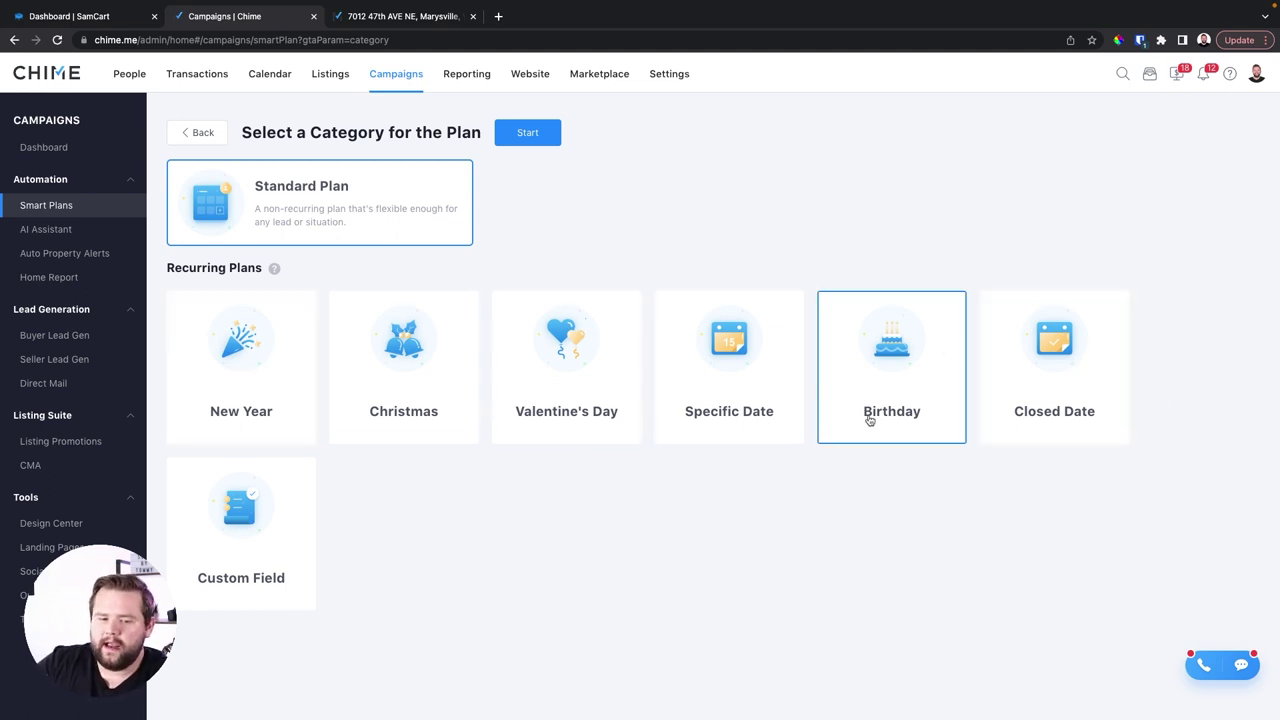
{"action": "left_click", "coordinate": [533, 144]}
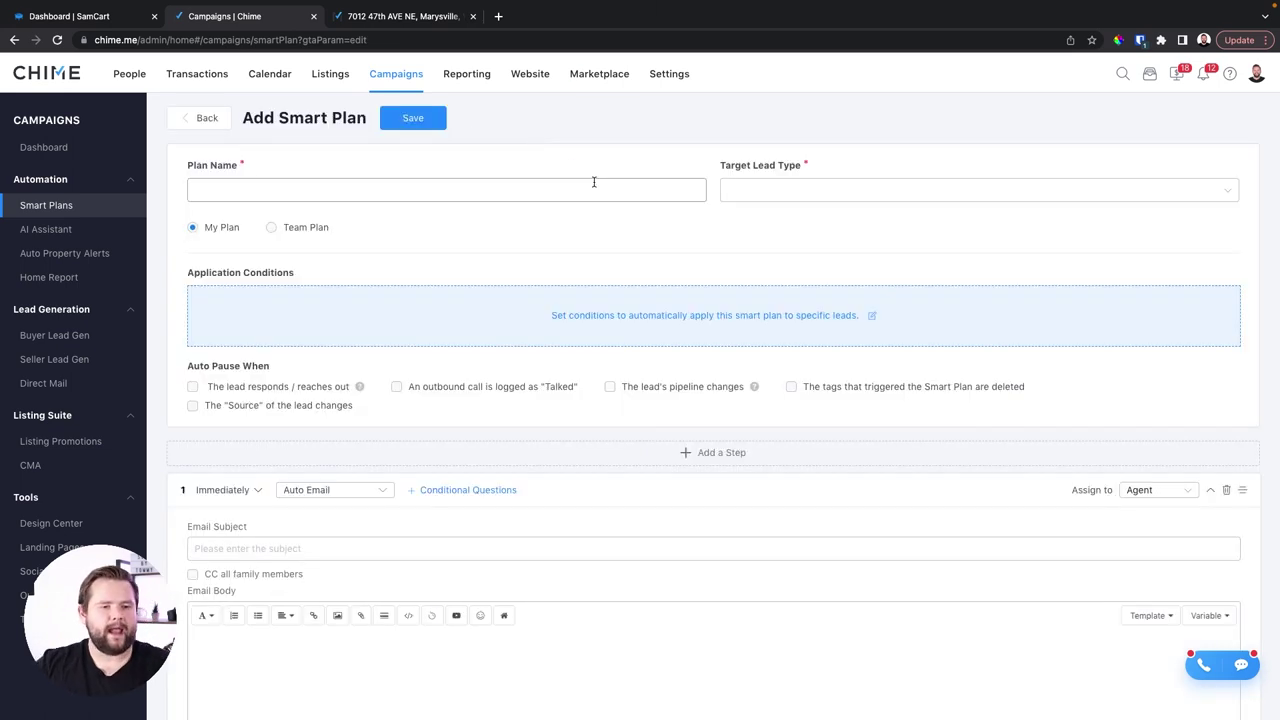
Step: Name the smart plan New Open House Leads and set its target lead type to Buyer
{"action": "left_click", "coordinate": [594, 182]}
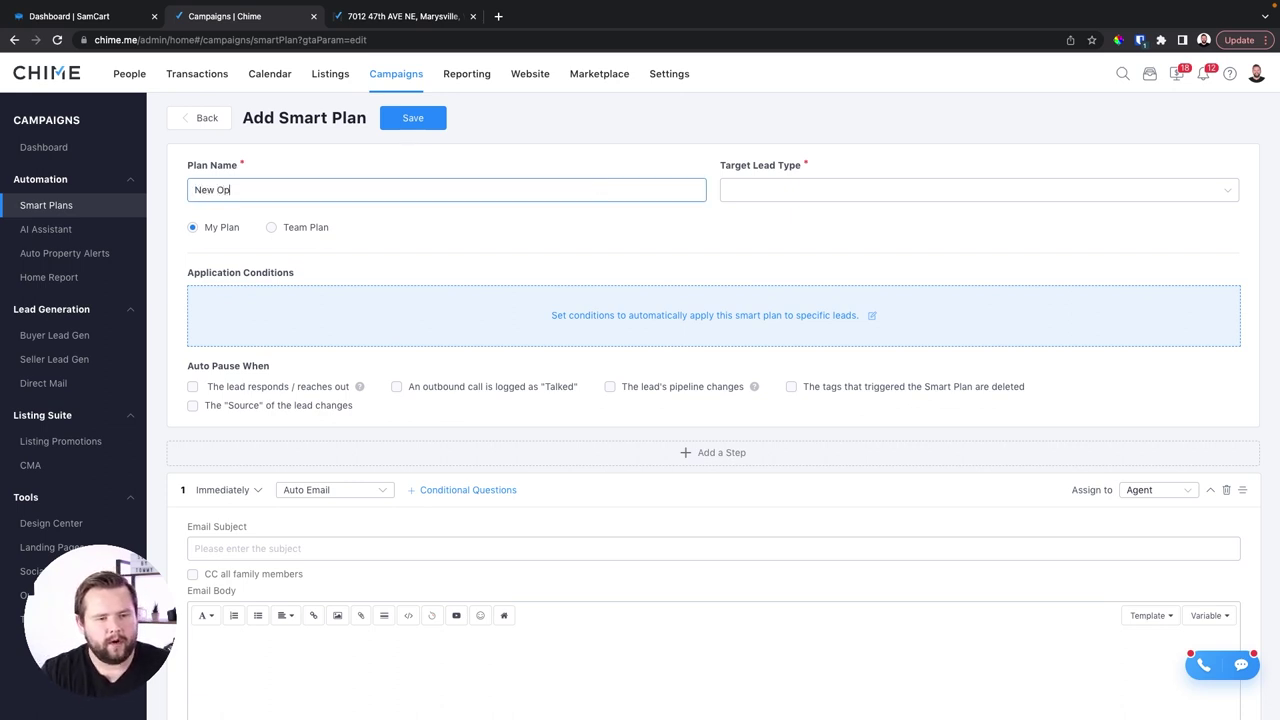
{"action": "type", "text": "New Open House Leads"}
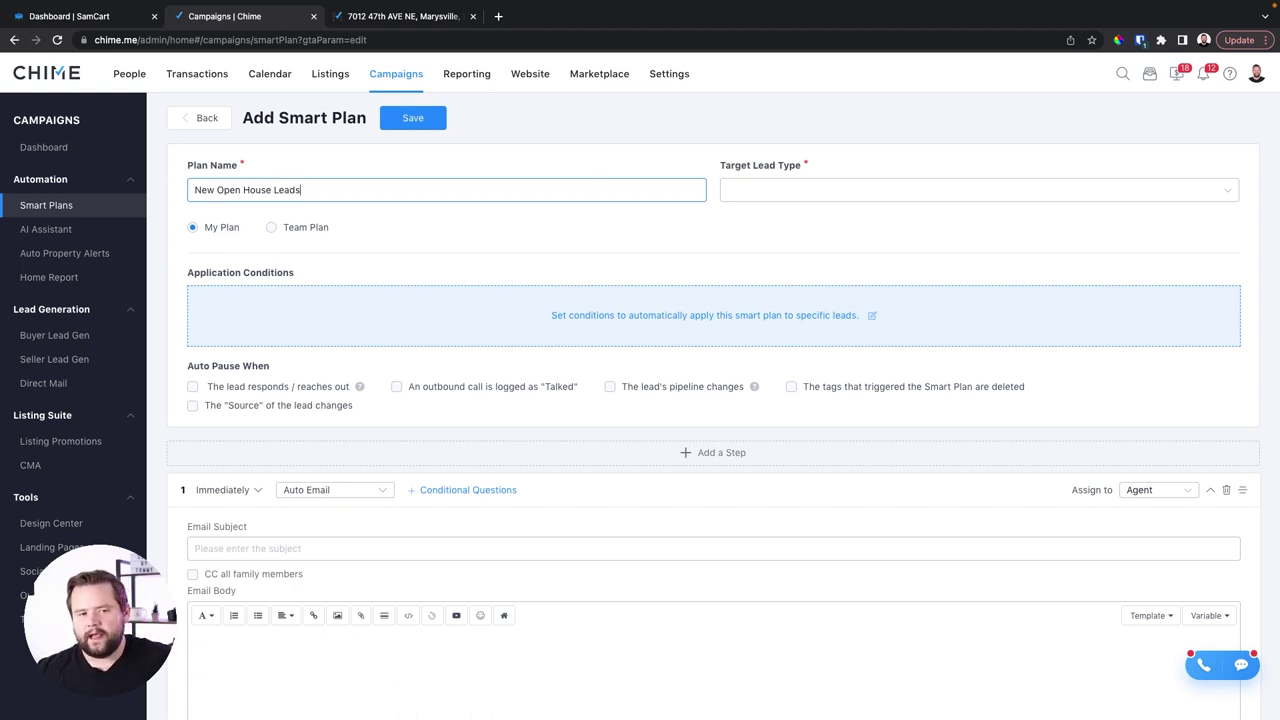
{"action": "left_click", "coordinate": [767, 188]}
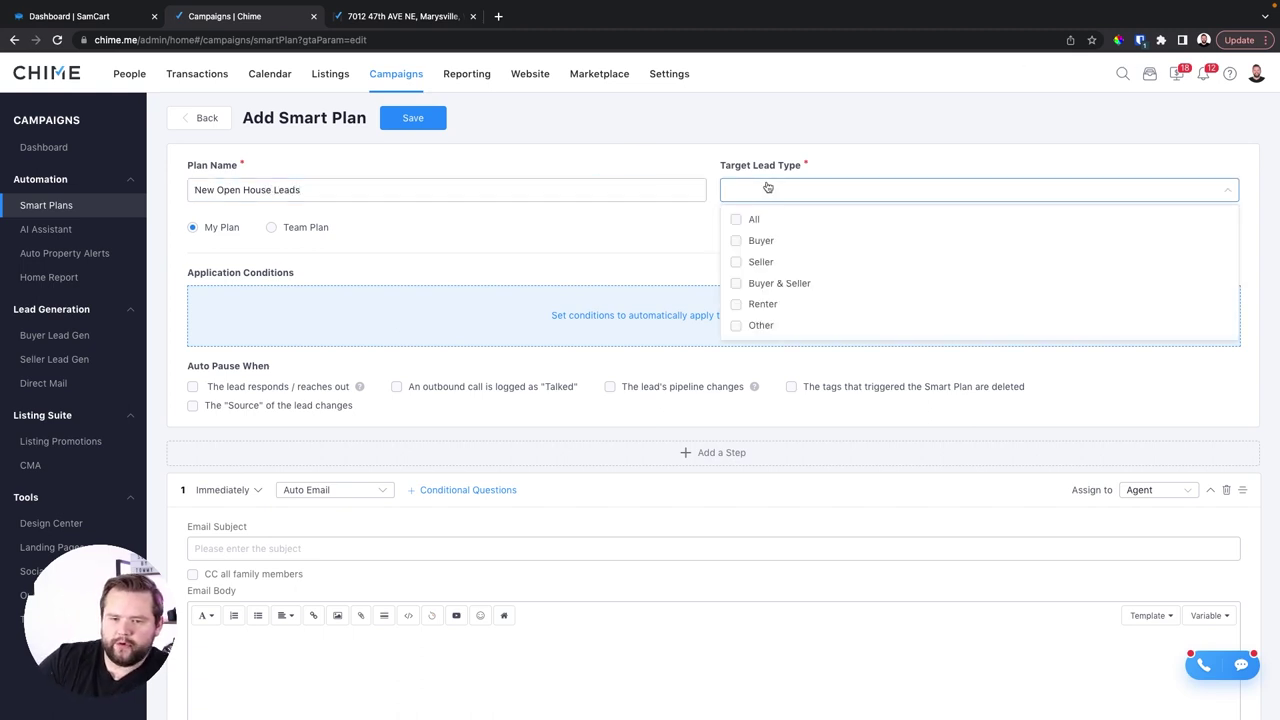
{"action": "left_click", "coordinate": [818, 240]}
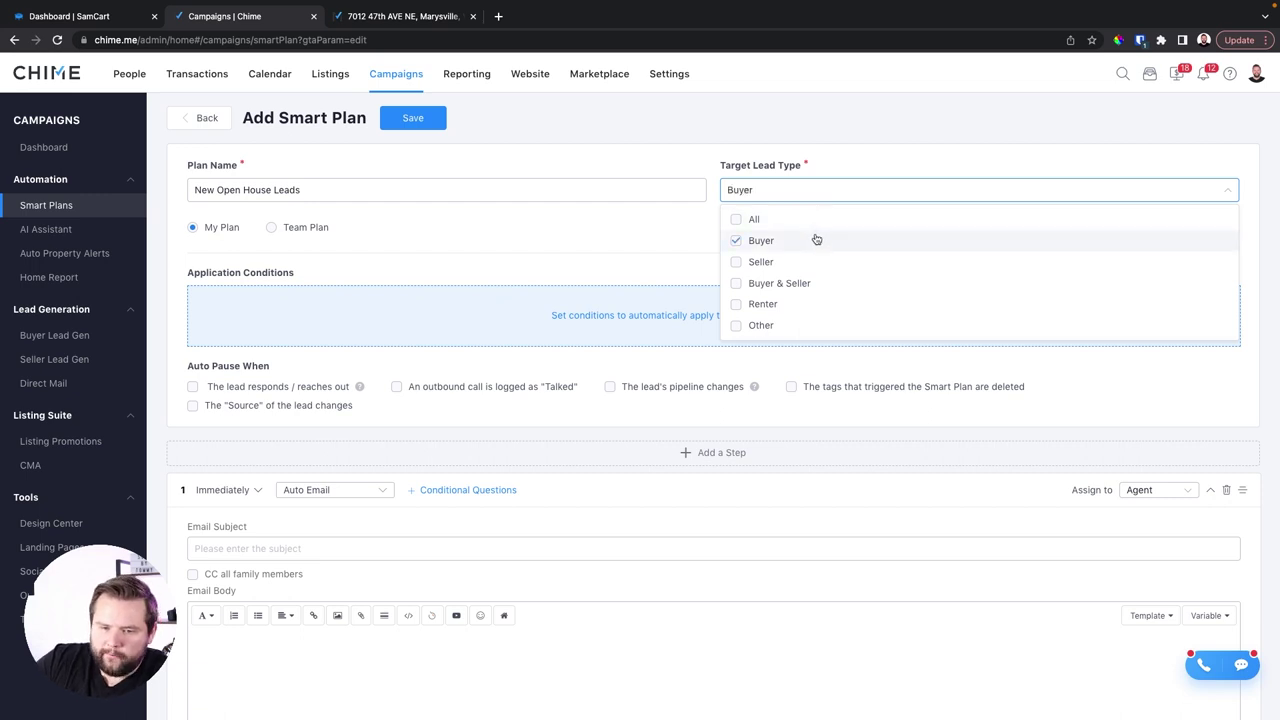
{"action": "left_click", "coordinate": [704, 237]}
Step: Set the application conditions to auto-apply when specified leads are newly created, with Open House as the source
{"action": "left_click", "coordinate": [723, 328]}
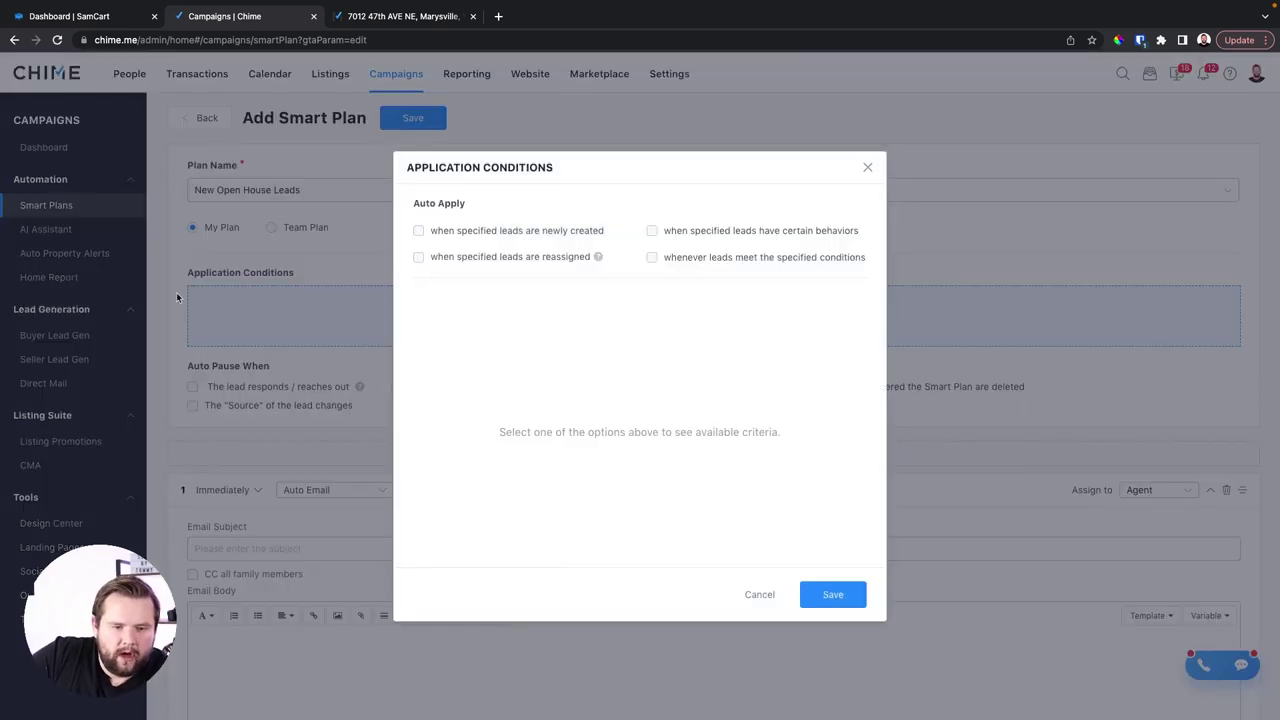
{"action": "left_click", "coordinate": [418, 231]}
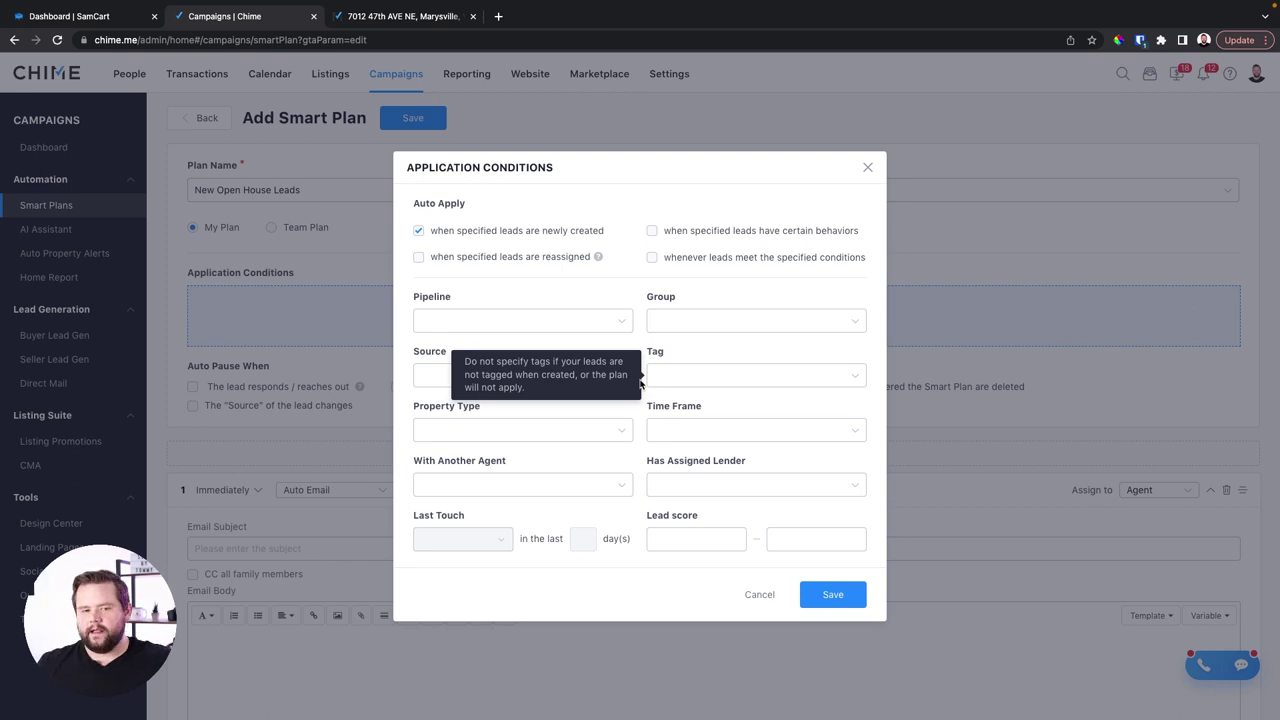
{"action": "left_click", "coordinate": [522, 375]}
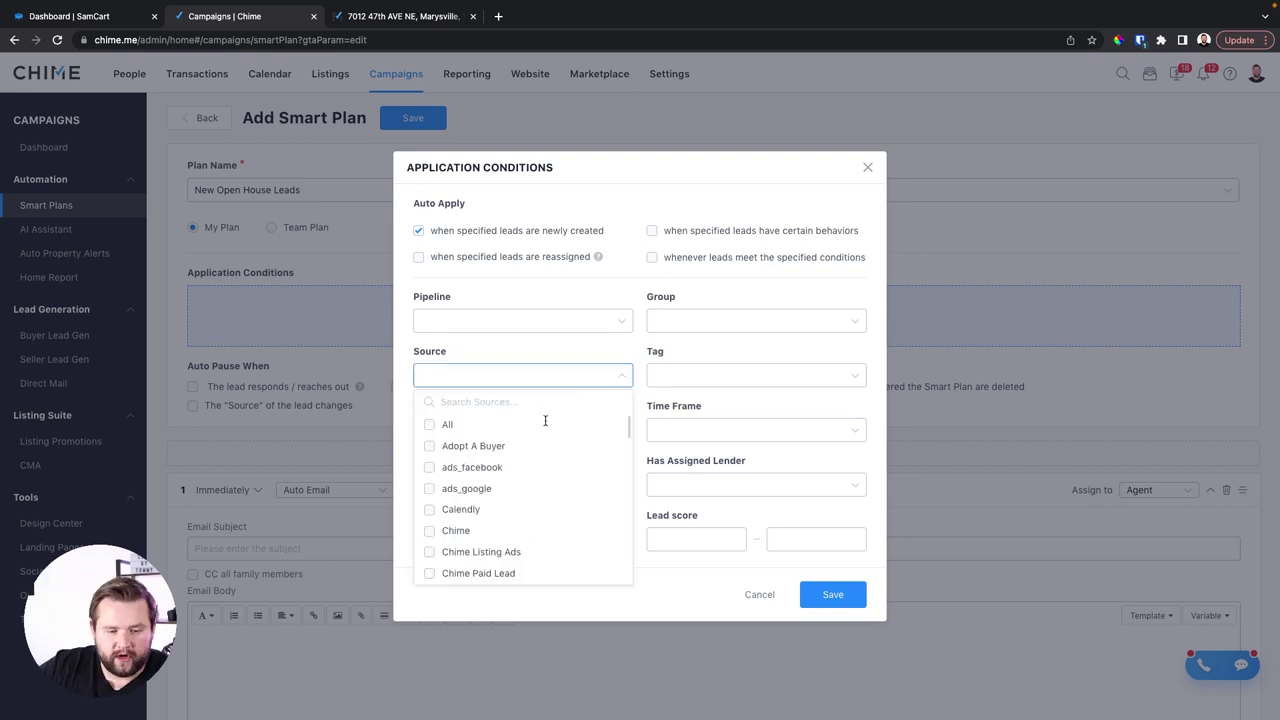
{"action": "type", "text": "open"}
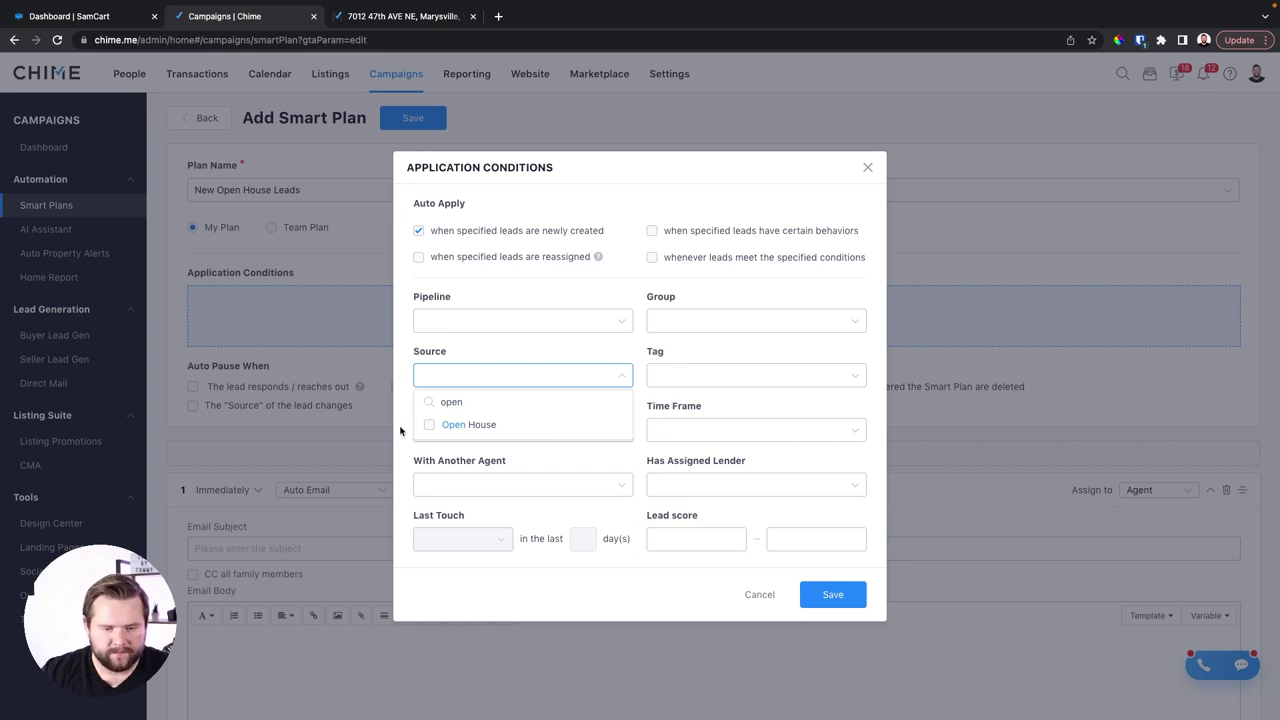
{"action": "left_click", "coordinate": [440, 425]}
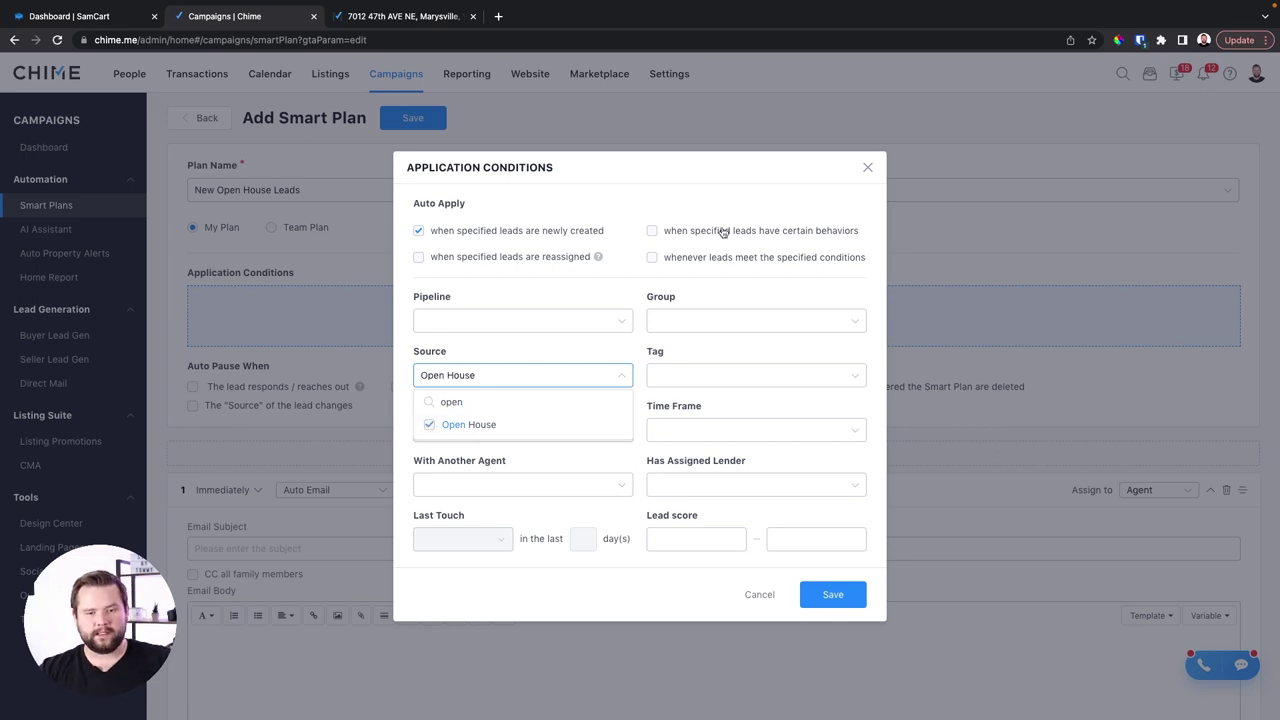
{"action": "left_click", "coordinate": [619, 305]}
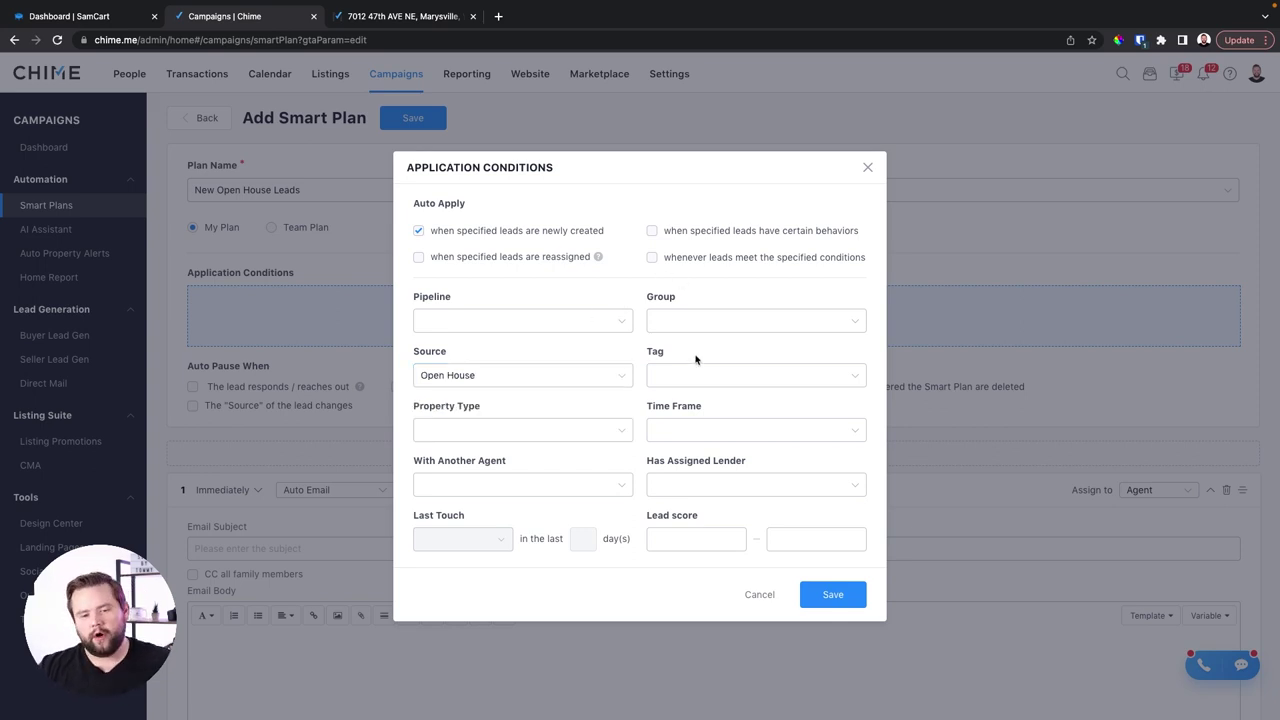
Step: Look through the available time frame and pipeline options in the application conditions without choosing any
{"action": "scroll", "coordinate": [696, 360], "scroll_direction": "down", "scroll_amount": 1}
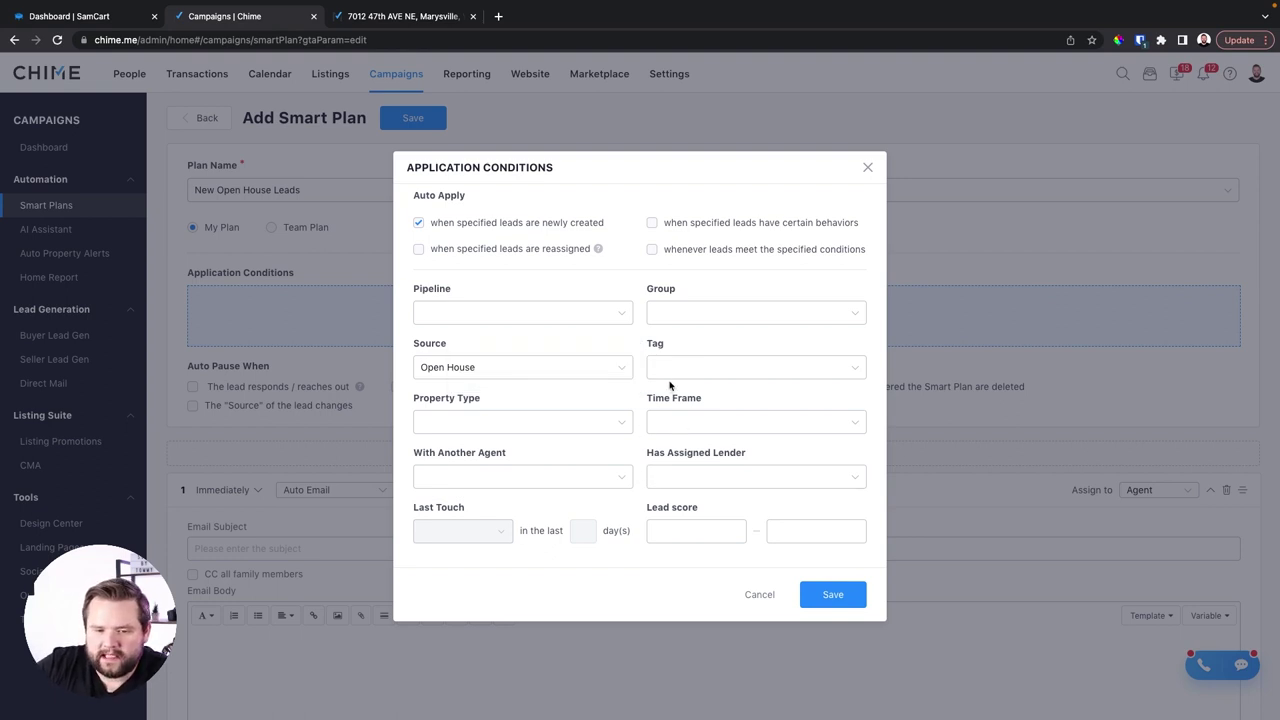
{"action": "left_click", "coordinate": [704, 421]}
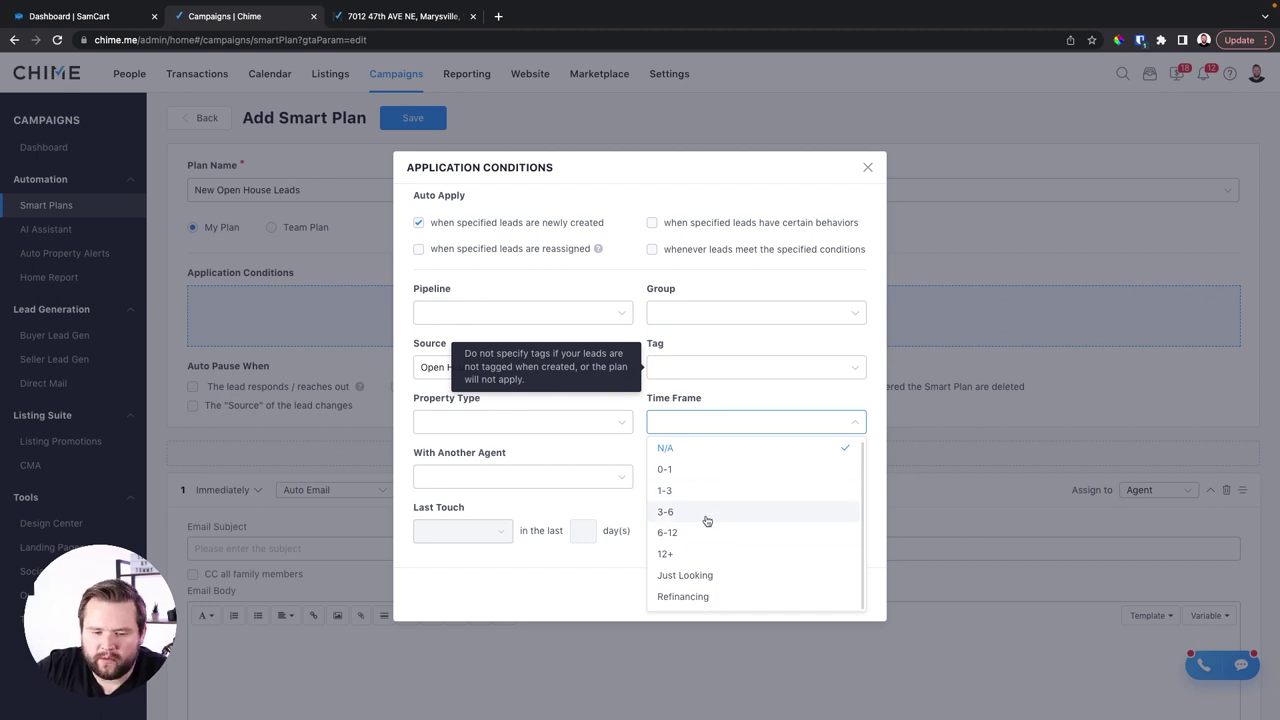
{"action": "left_click", "coordinate": [638, 331]}
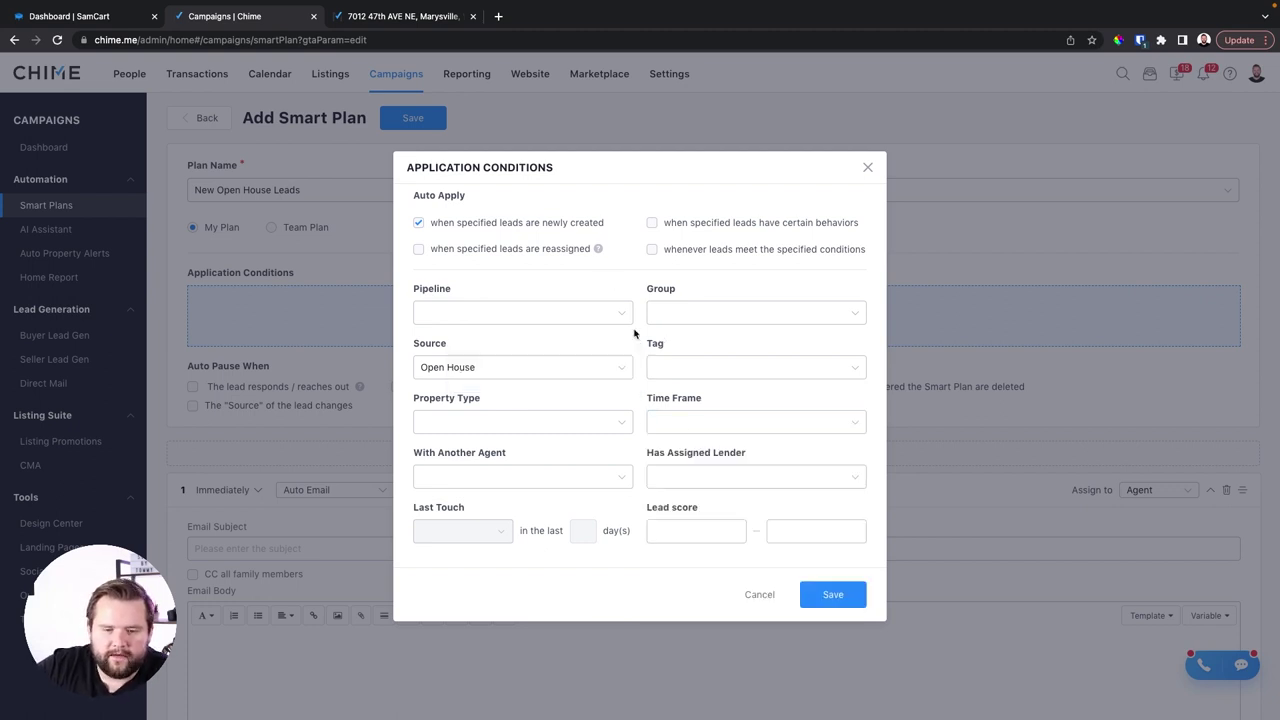
{"action": "left_click", "coordinate": [549, 314]}
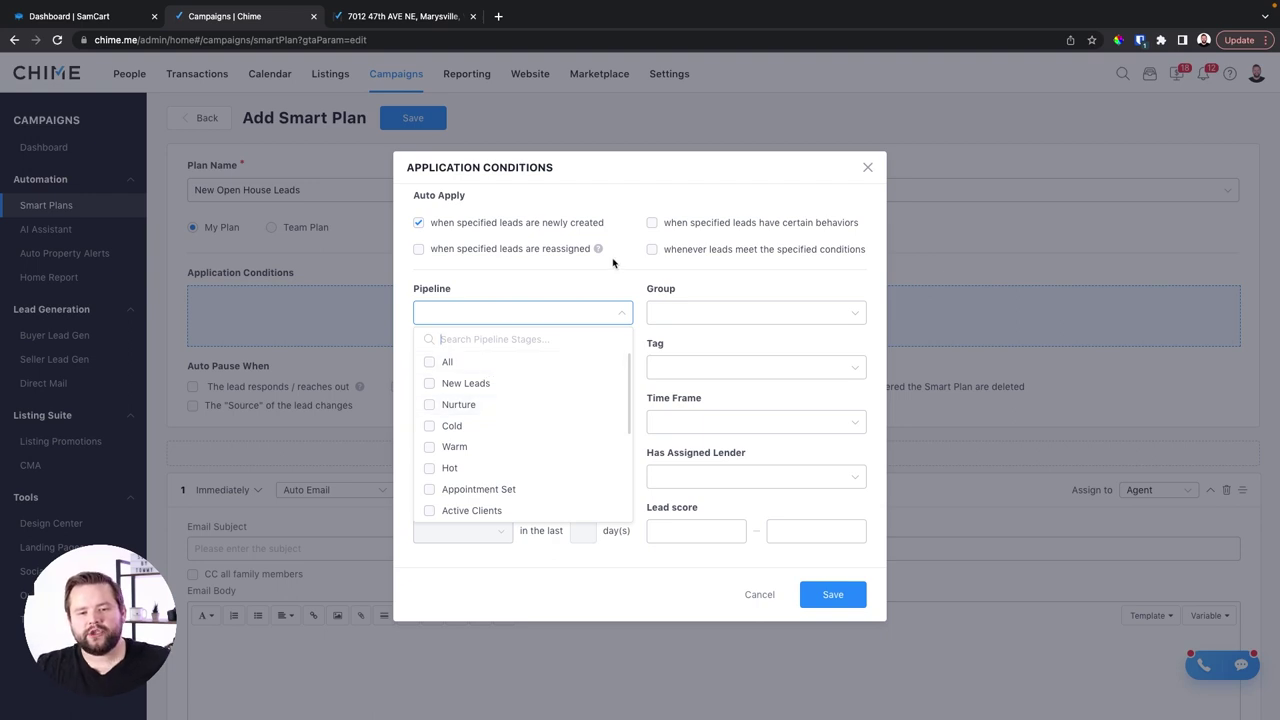
{"action": "left_click", "coordinate": [578, 258]}
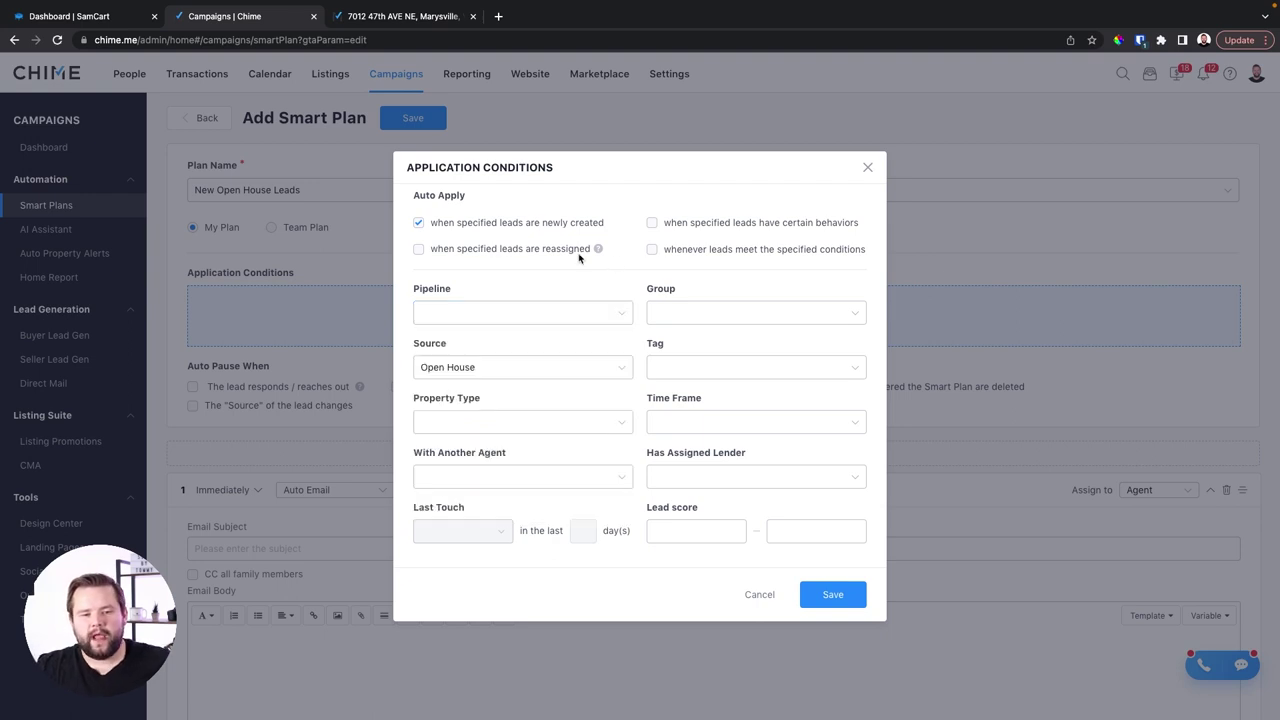
Step: Try switching the auto-apply trigger from newly created leads to whenever leads meet the specified conditions
{"action": "left_click", "coordinate": [418, 223]}
{"action": "left_click", "coordinate": [652, 249]}
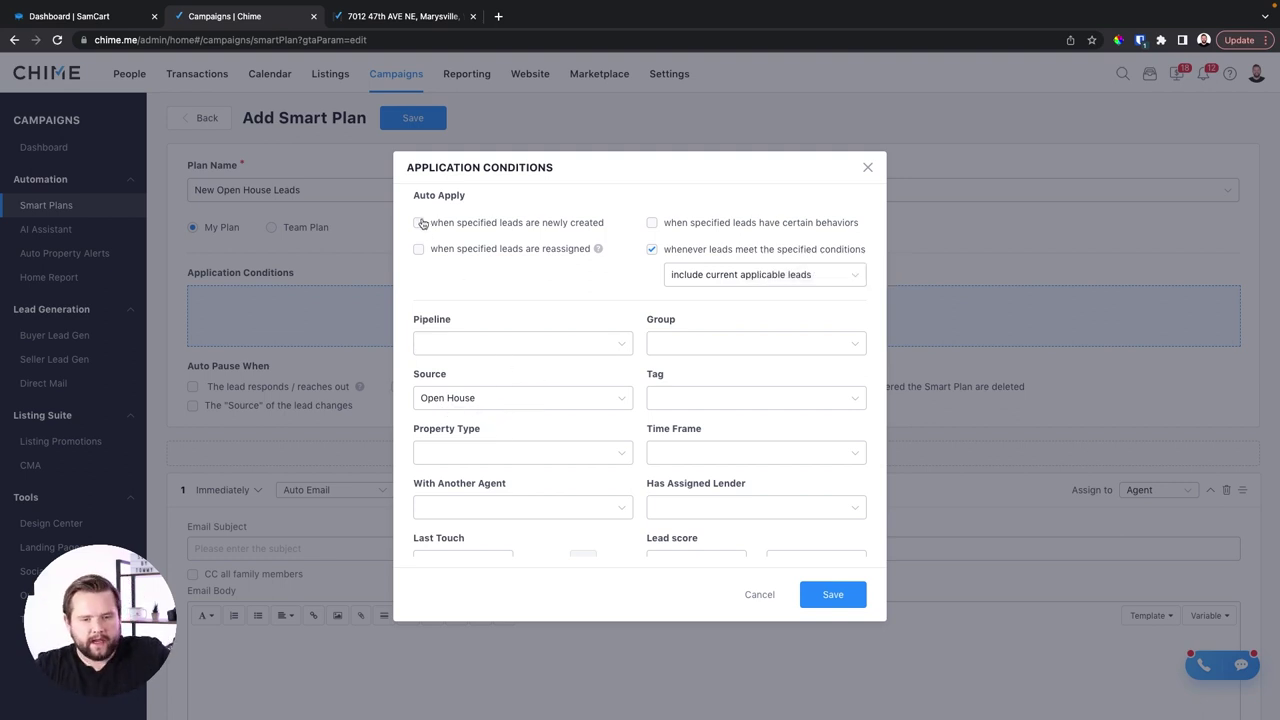
{"action": "left_click", "coordinate": [652, 249]}
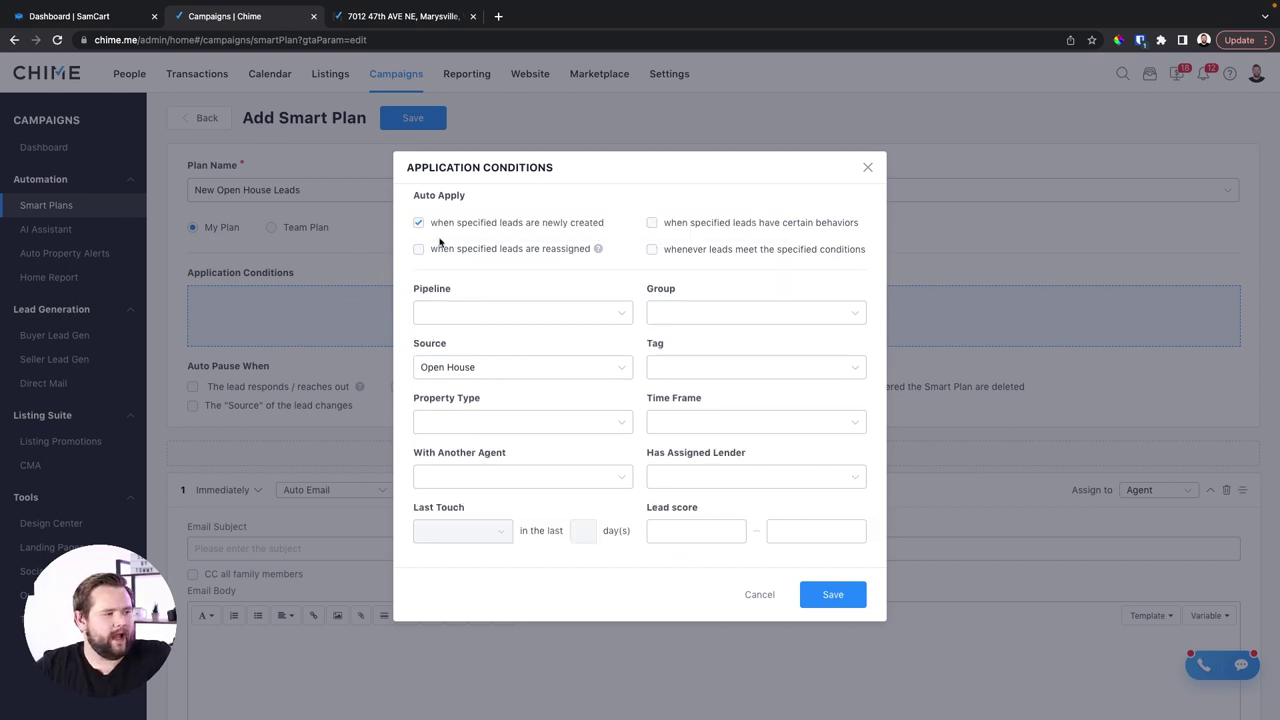
{"action": "left_click", "coordinate": [418, 222]}
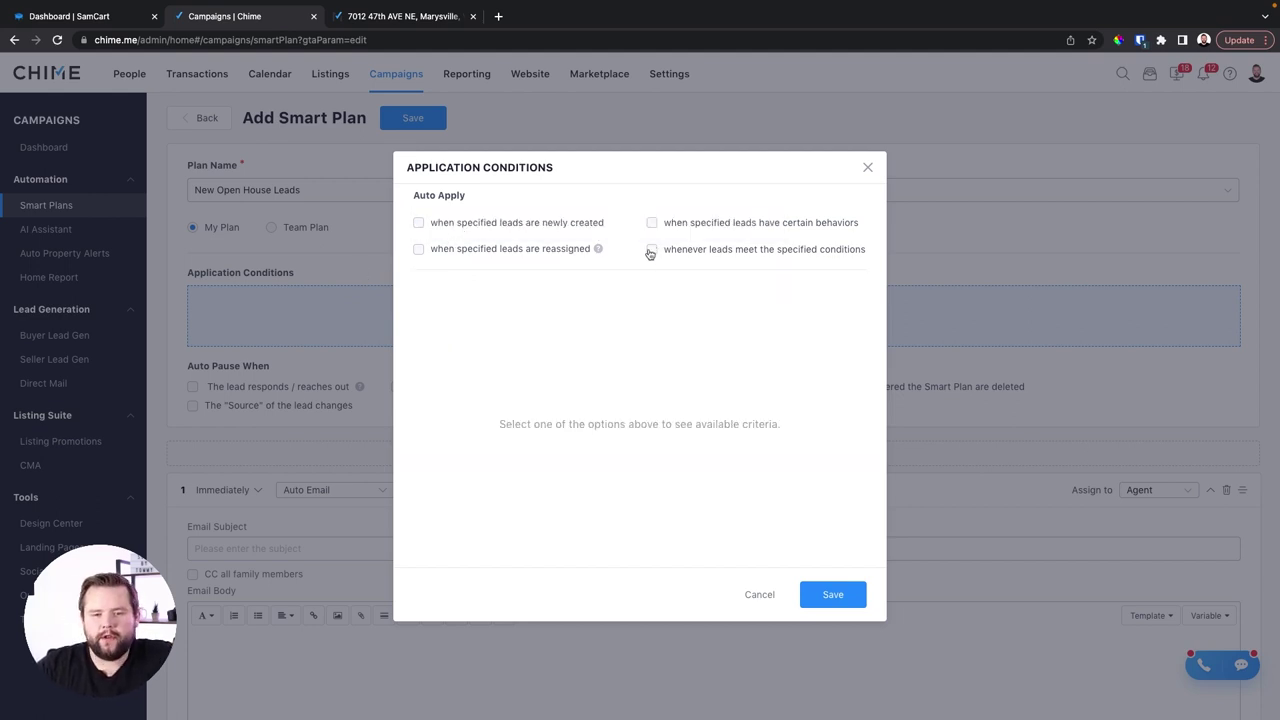
{"action": "left_click", "coordinate": [651, 250]}
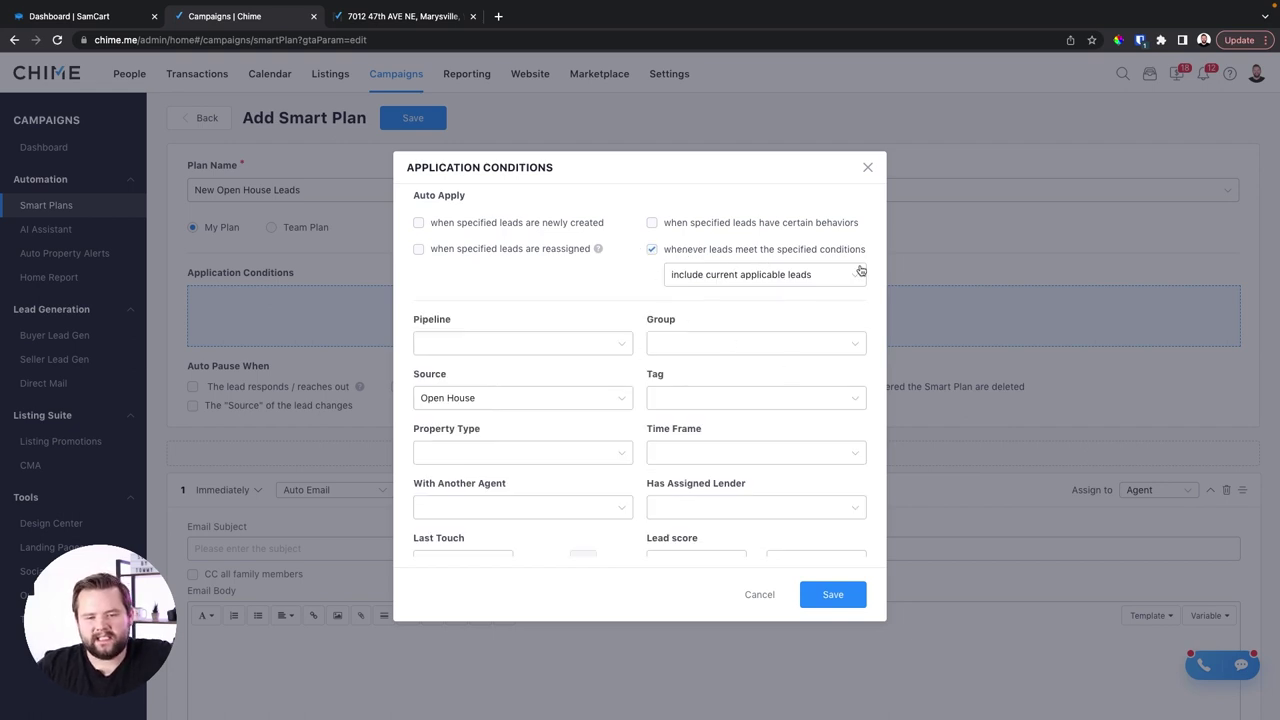
Step: Set the pipeline condition to Hot and make newly created leads the only auto-apply trigger
{"action": "left_click", "coordinate": [531, 343]}
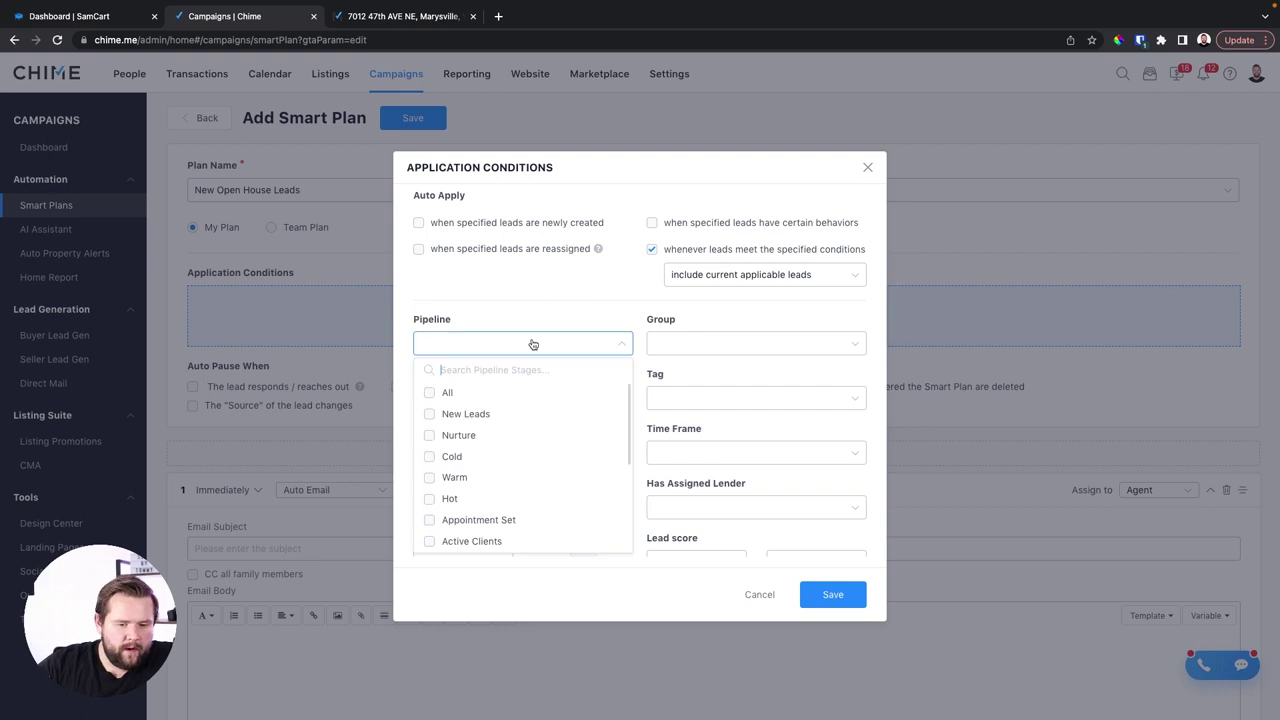
{"action": "left_click", "coordinate": [540, 498]}
{"action": "left_click", "coordinate": [621, 281]}
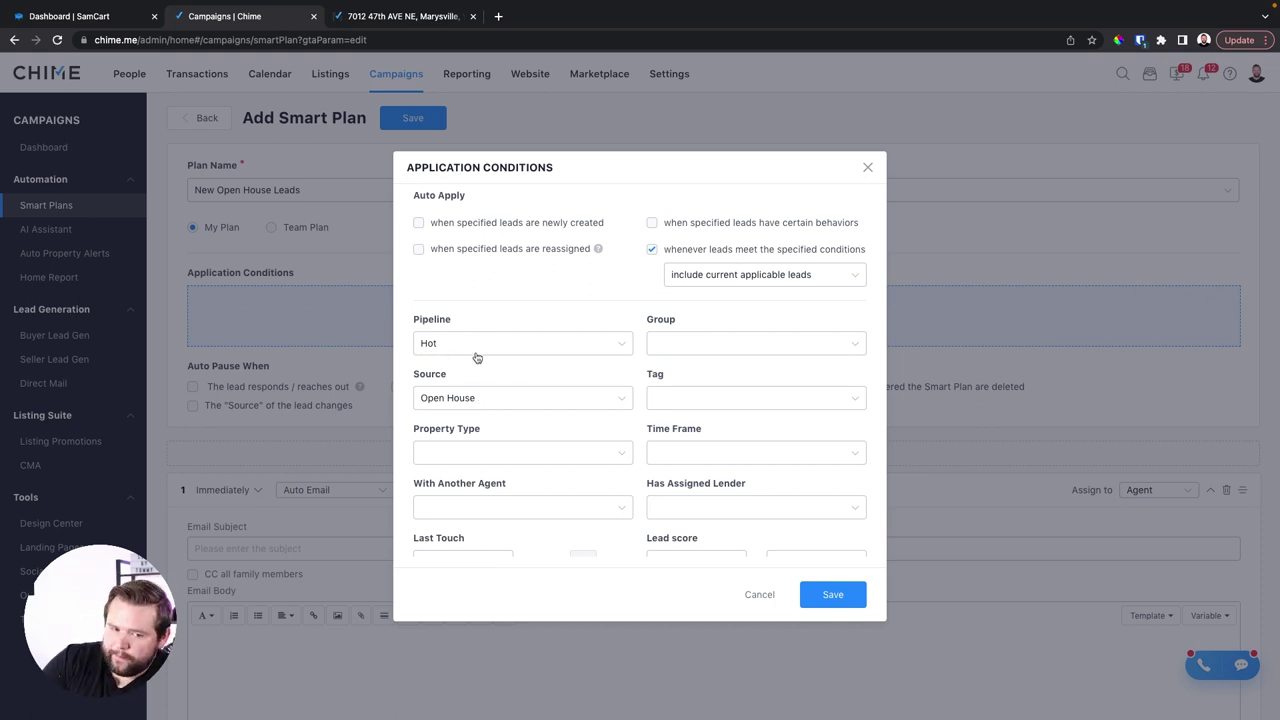
{"action": "left_click", "coordinate": [419, 223]}
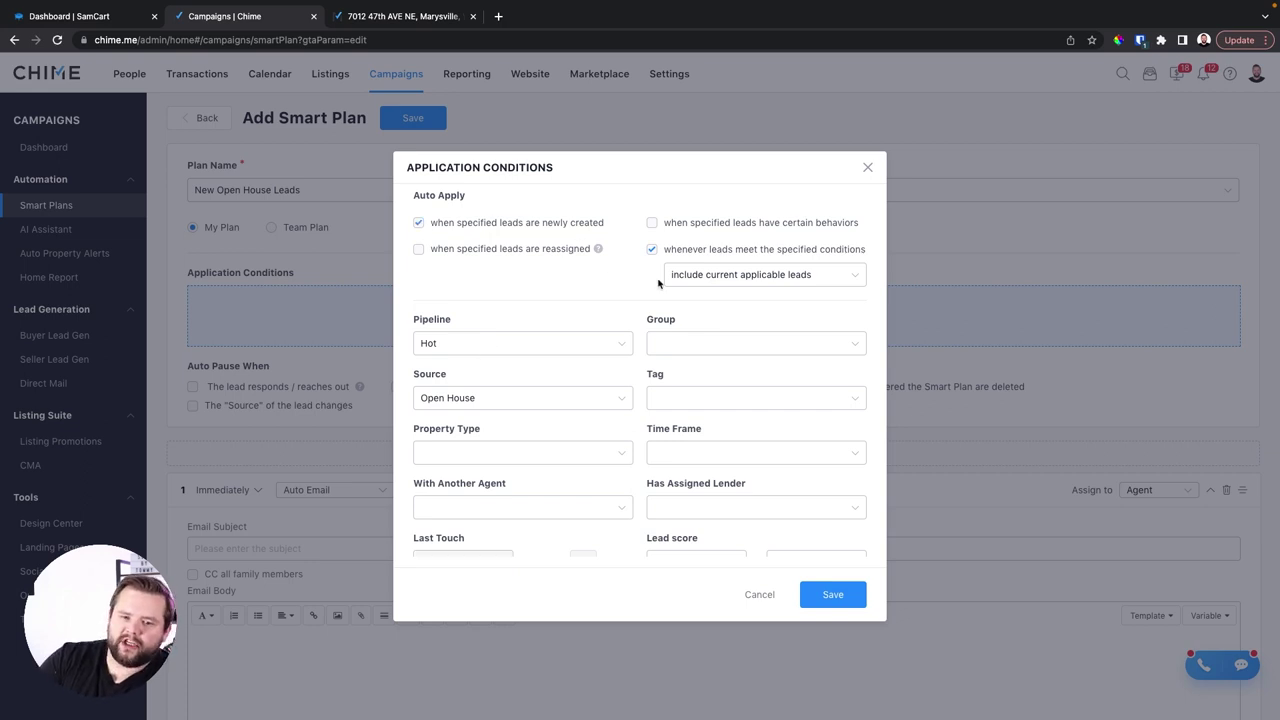
{"action": "left_click", "coordinate": [652, 249]}
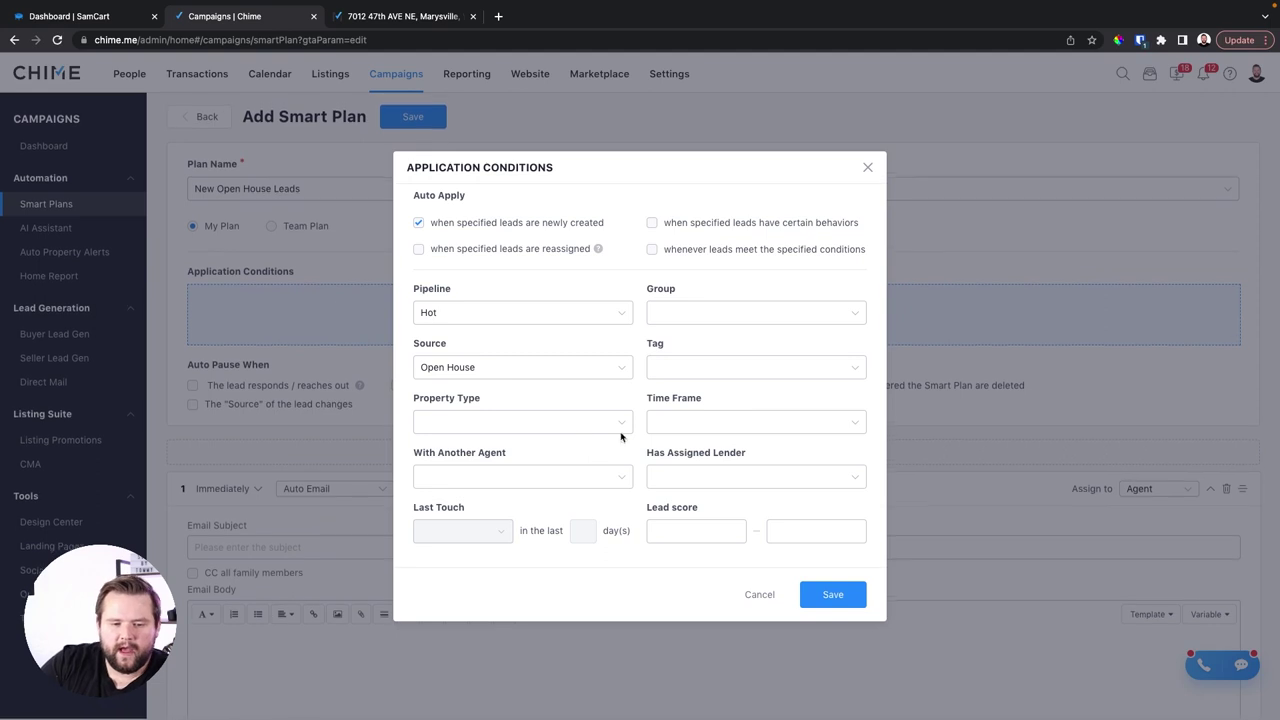
Step: Review the time frame and lead score criteria, save the application conditions, and turn on Auto Apply
{"action": "left_click", "coordinate": [686, 423]}
{"action": "left_click", "coordinate": [643, 395]}
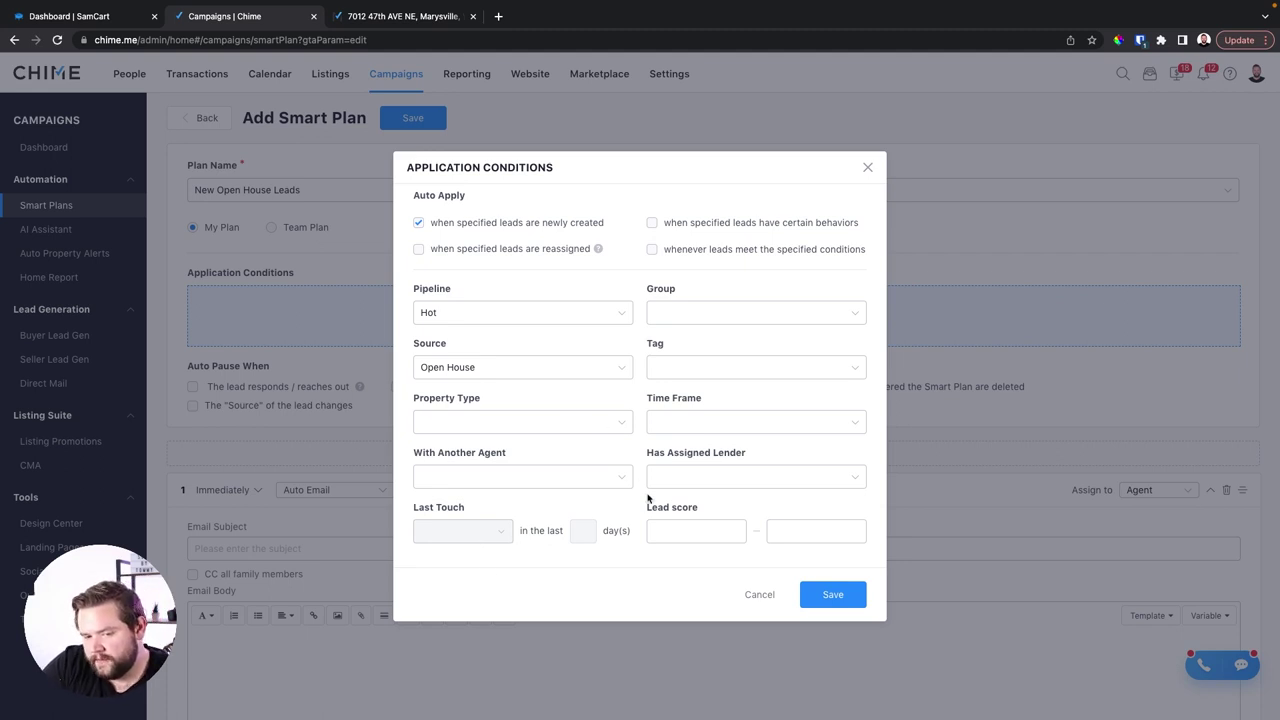
{"action": "left_click", "coordinate": [714, 520]}
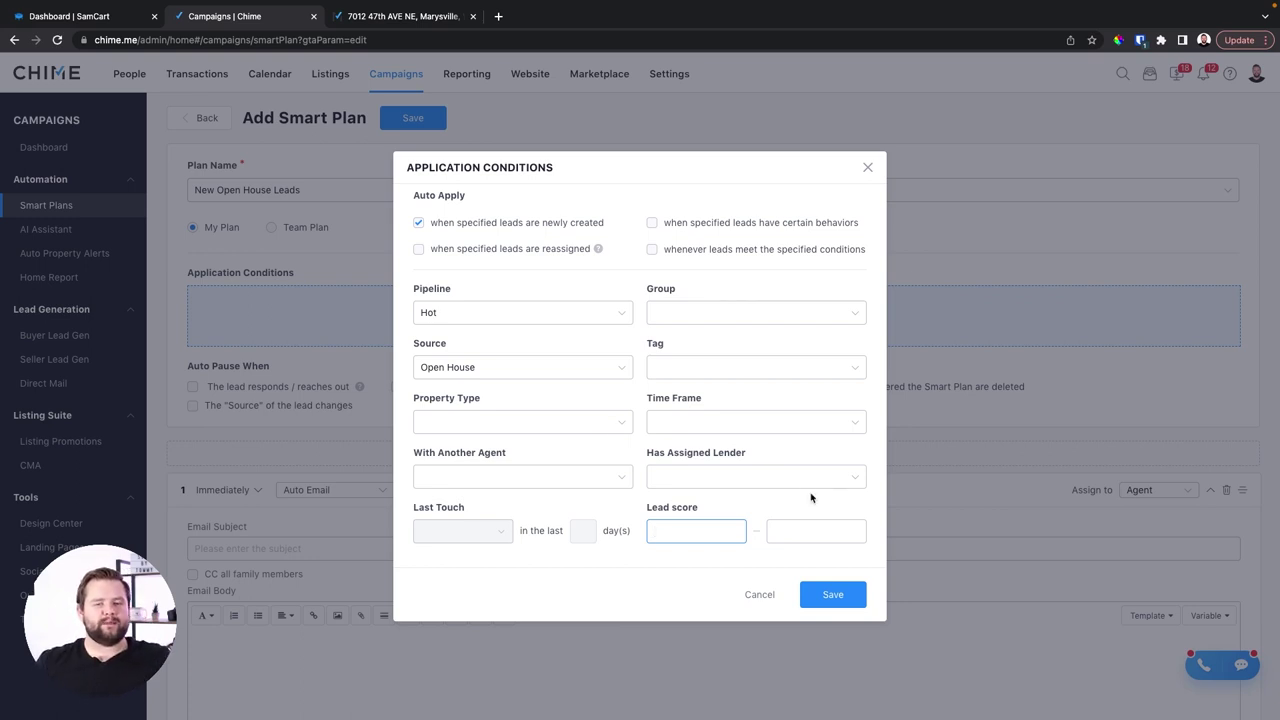
{"action": "left_click", "coordinate": [832, 594]}
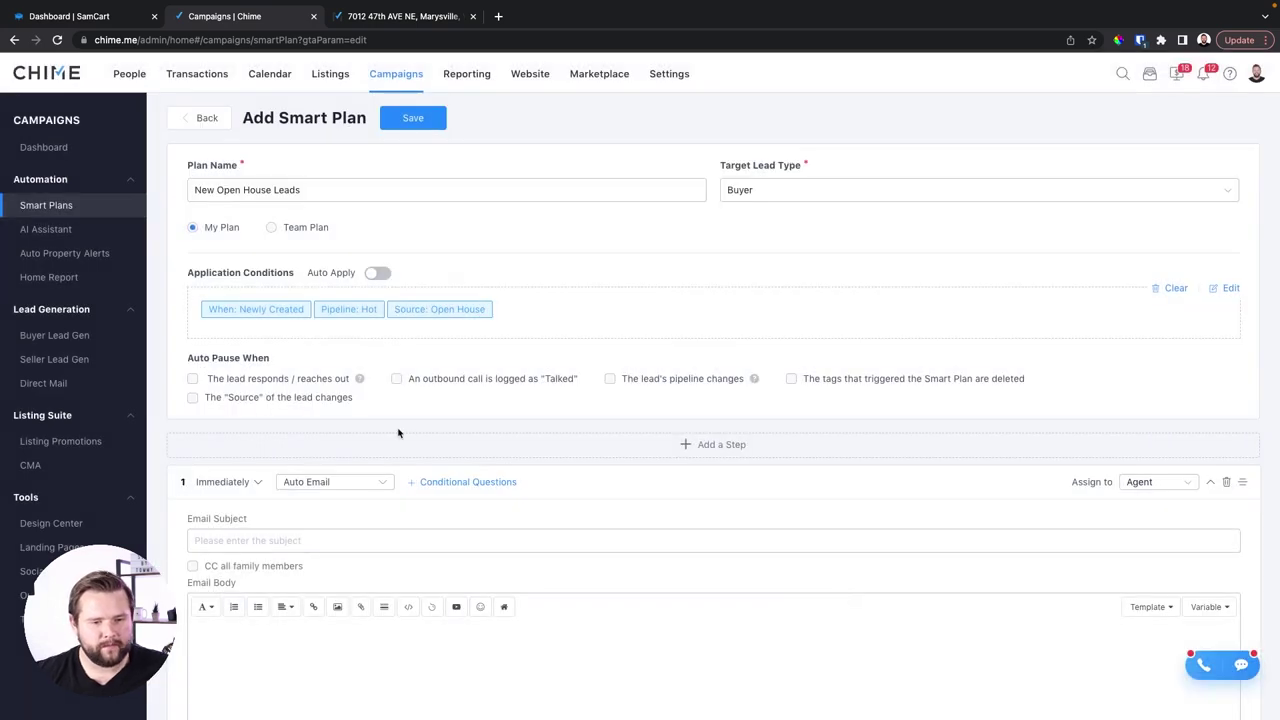
{"action": "left_click", "coordinate": [377, 272]}
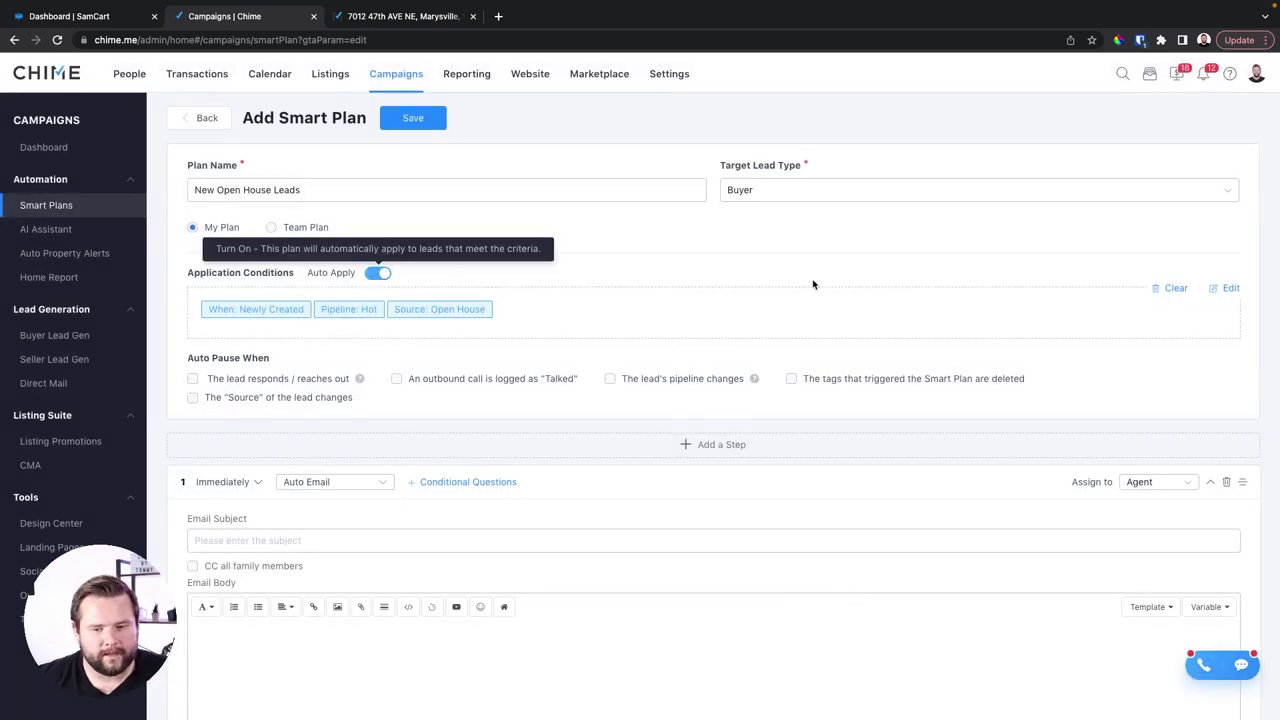
Step: Auto-pause the plan when the lead responds or reaches out, with the follow-up action moving the lead to the Hot pipeline
{"action": "left_click", "coordinate": [190, 379]}
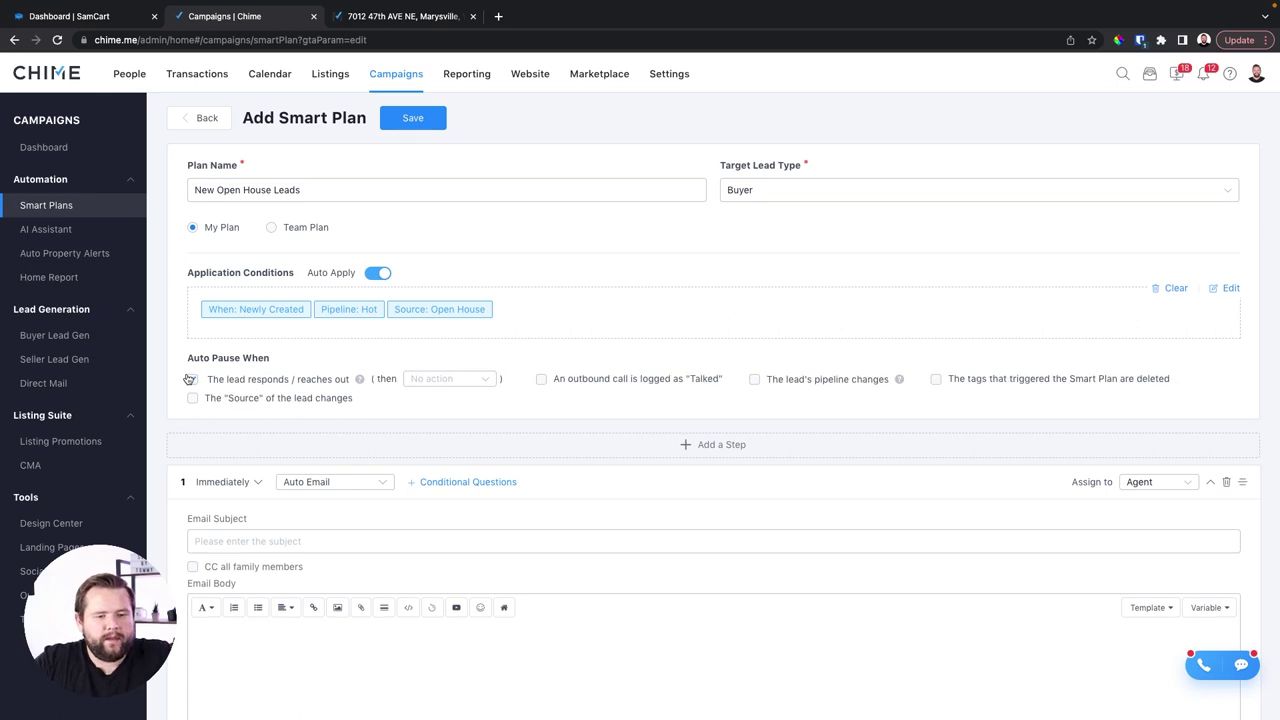
{"action": "left_click", "coordinate": [472, 378]}
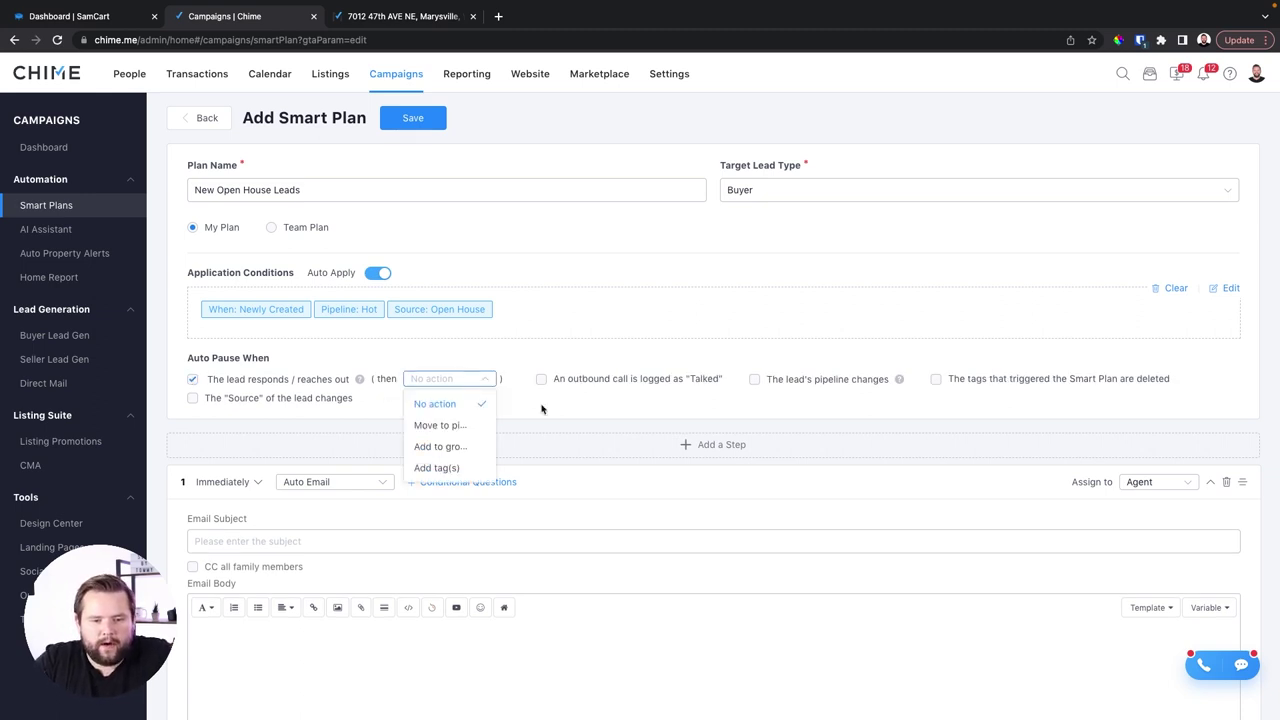
{"action": "left_click", "coordinate": [485, 427]}
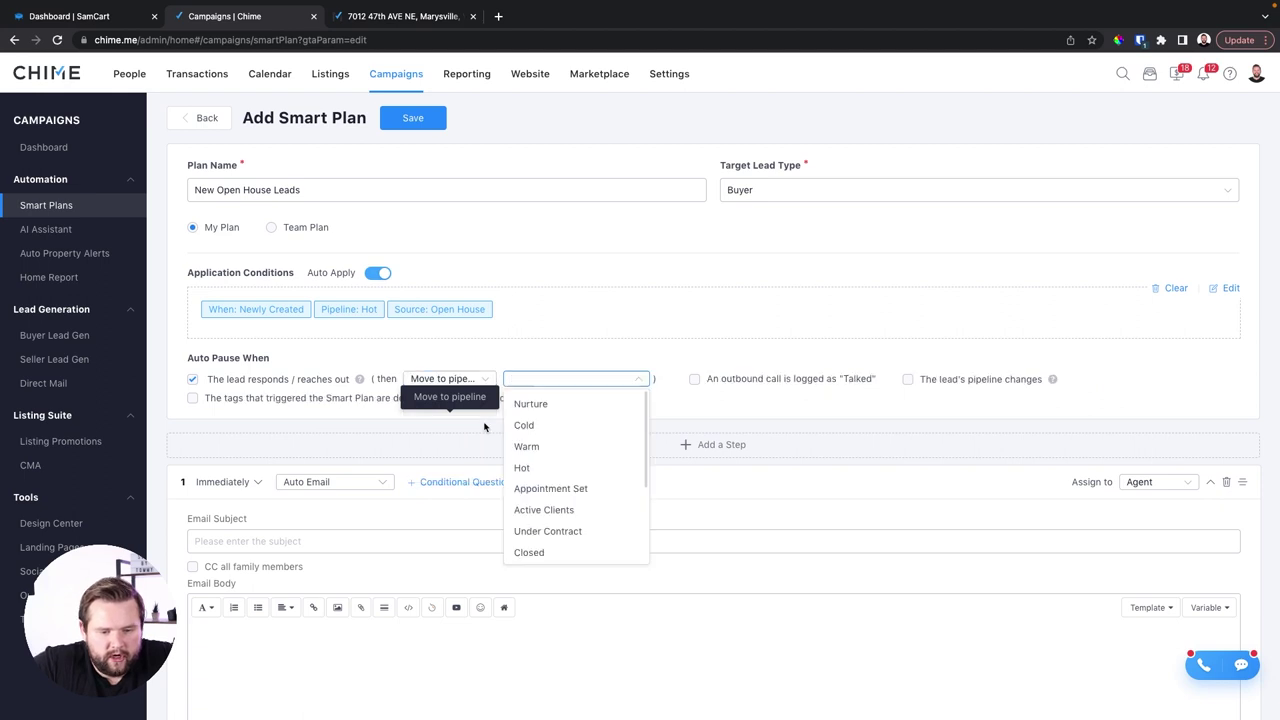
{"action": "left_click", "coordinate": [565, 467]}
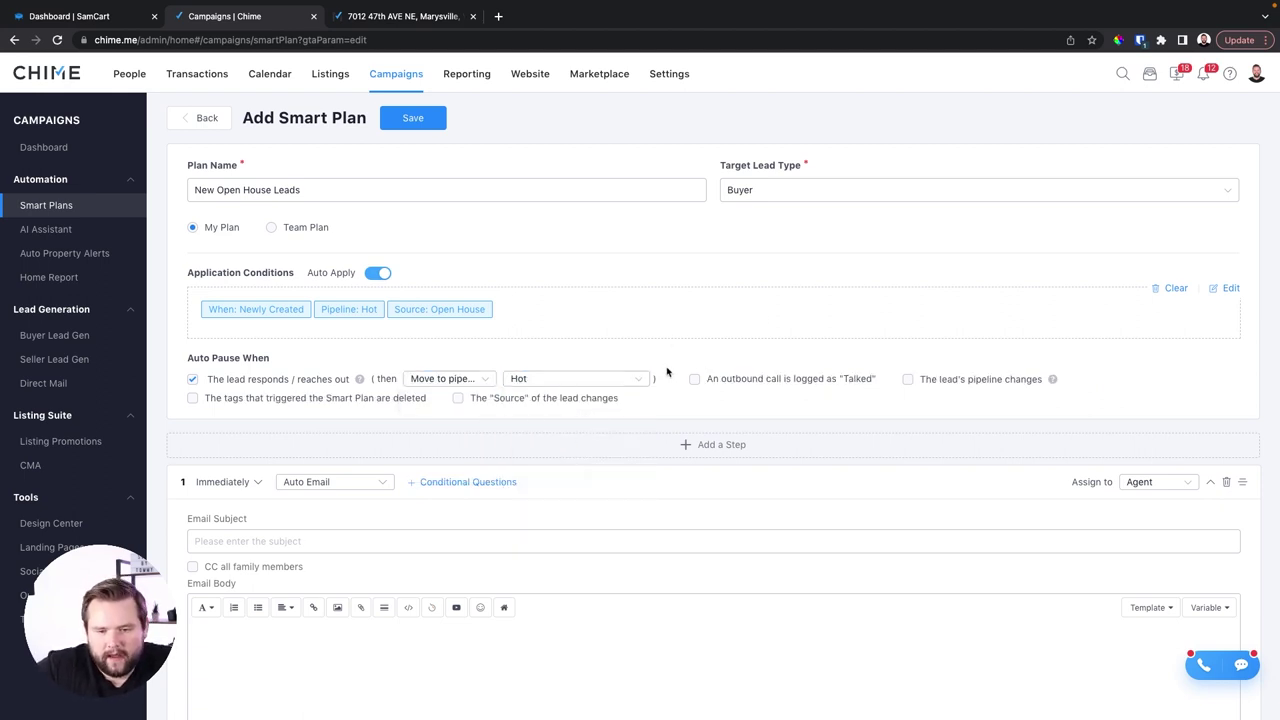
Step: Check the other pipeline choices and set the lead-response follow-up to No action
{"action": "left_click", "coordinate": [620, 383]}
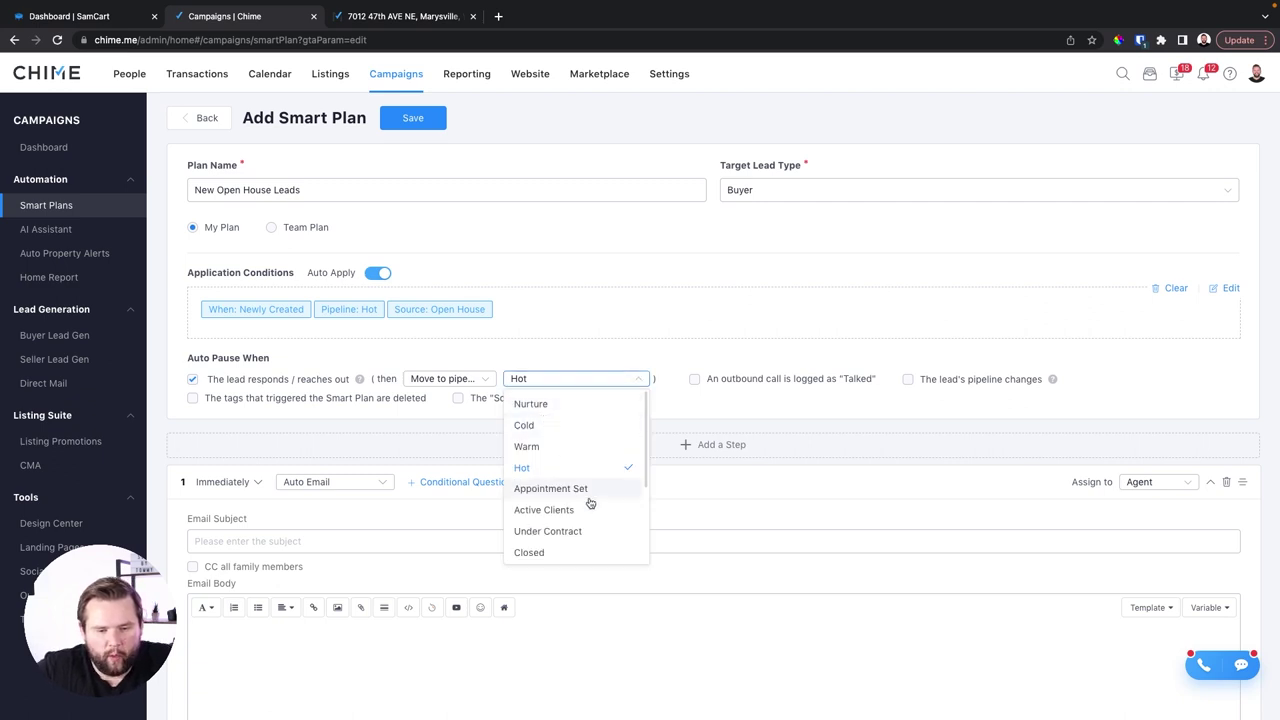
{"action": "left_click", "coordinate": [470, 385]}
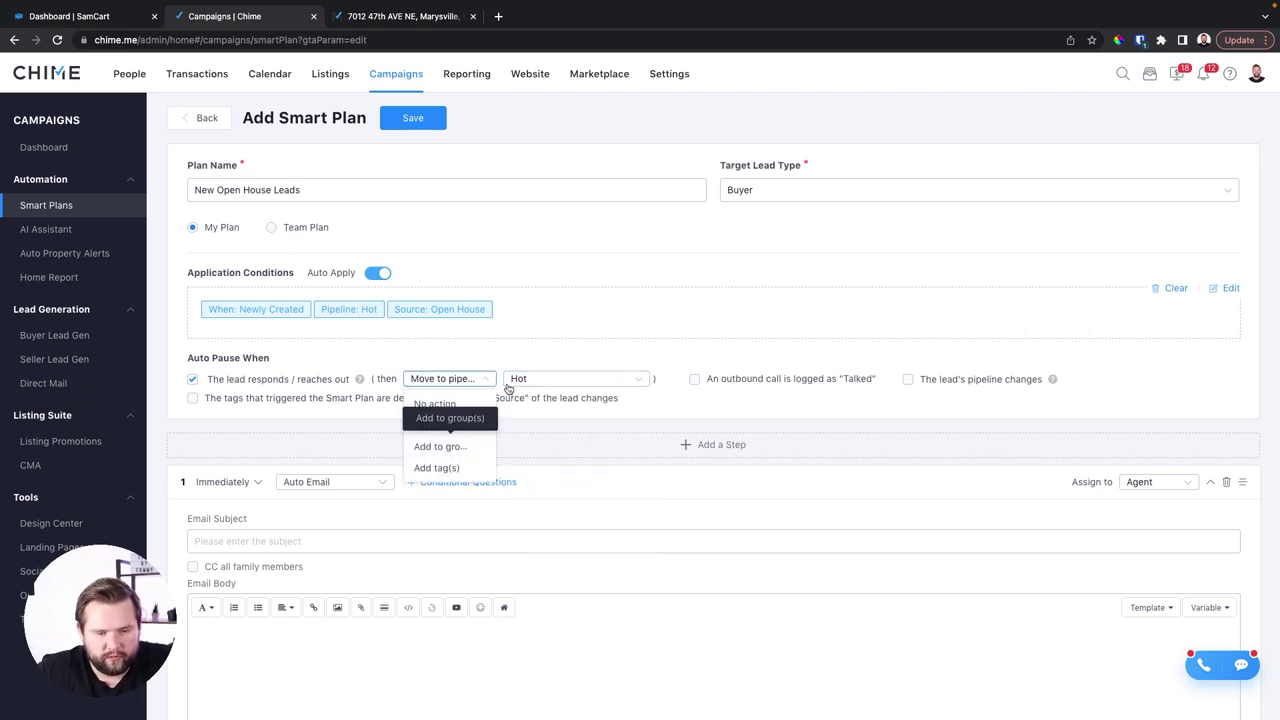
{"action": "left_click", "coordinate": [460, 406]}
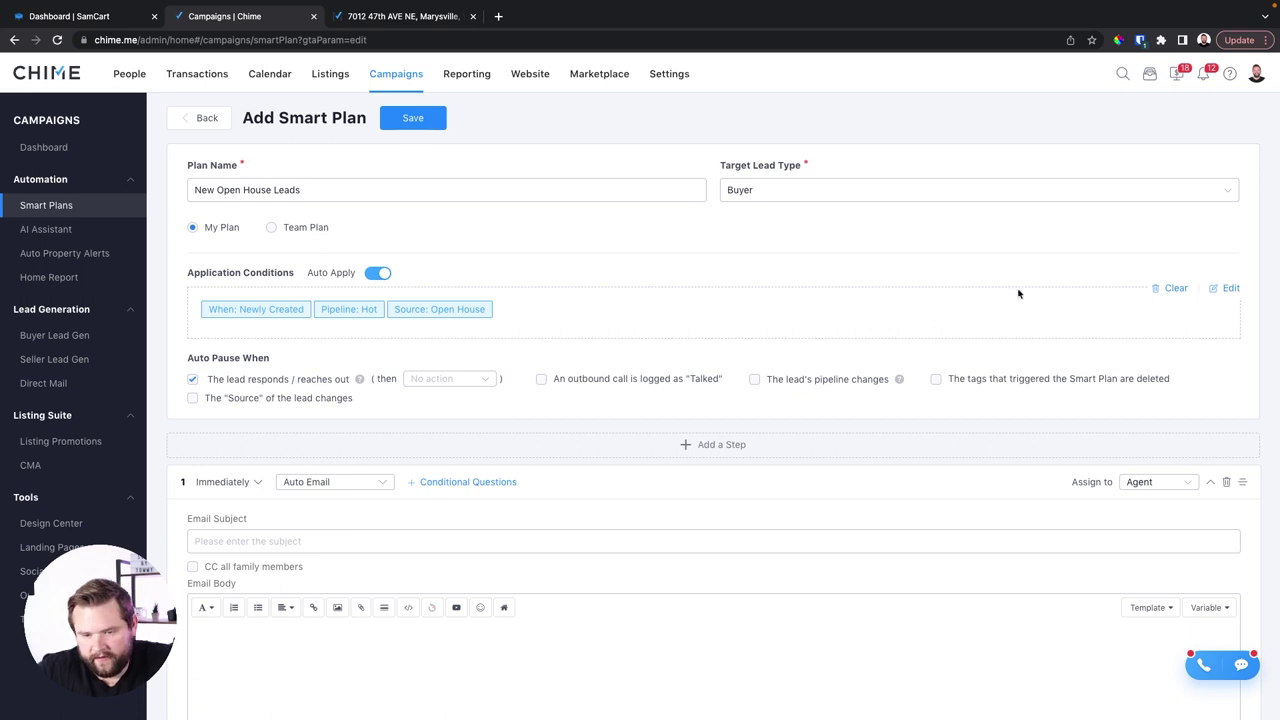
Step: Set the first auto email's subject to "Welcome" followed by the Lead_First_Name variable
{"action": "scroll", "coordinate": [675, 467], "scroll_direction": "down", "scroll_amount": 1}
{"action": "scroll", "coordinate": [675, 467], "scroll_direction": "down", "scroll_amount": 2}
{"action": "scroll", "coordinate": [340, 366], "scroll_direction": "down", "scroll_amount": 1}
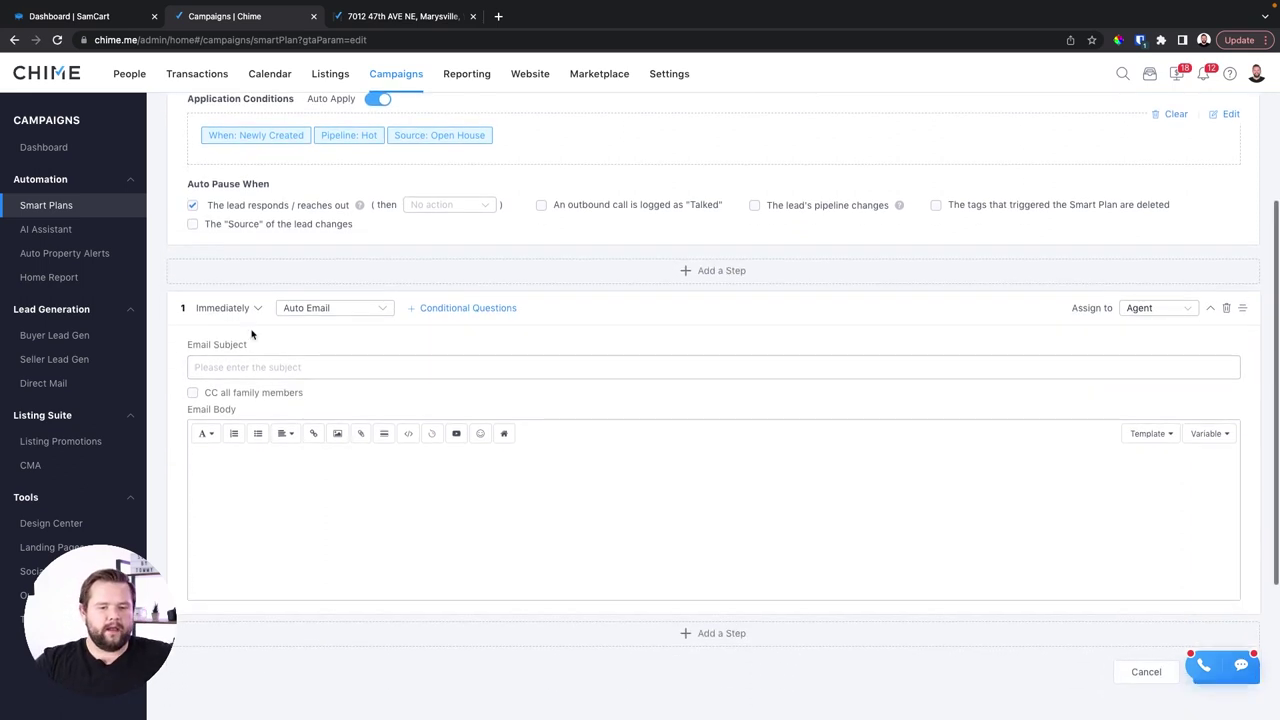
{"action": "scroll", "coordinate": [376, 307], "scroll_direction": "up", "scroll_amount": 2}
{"action": "scroll", "coordinate": [540, 485], "scroll_direction": "down", "scroll_amount": 2}
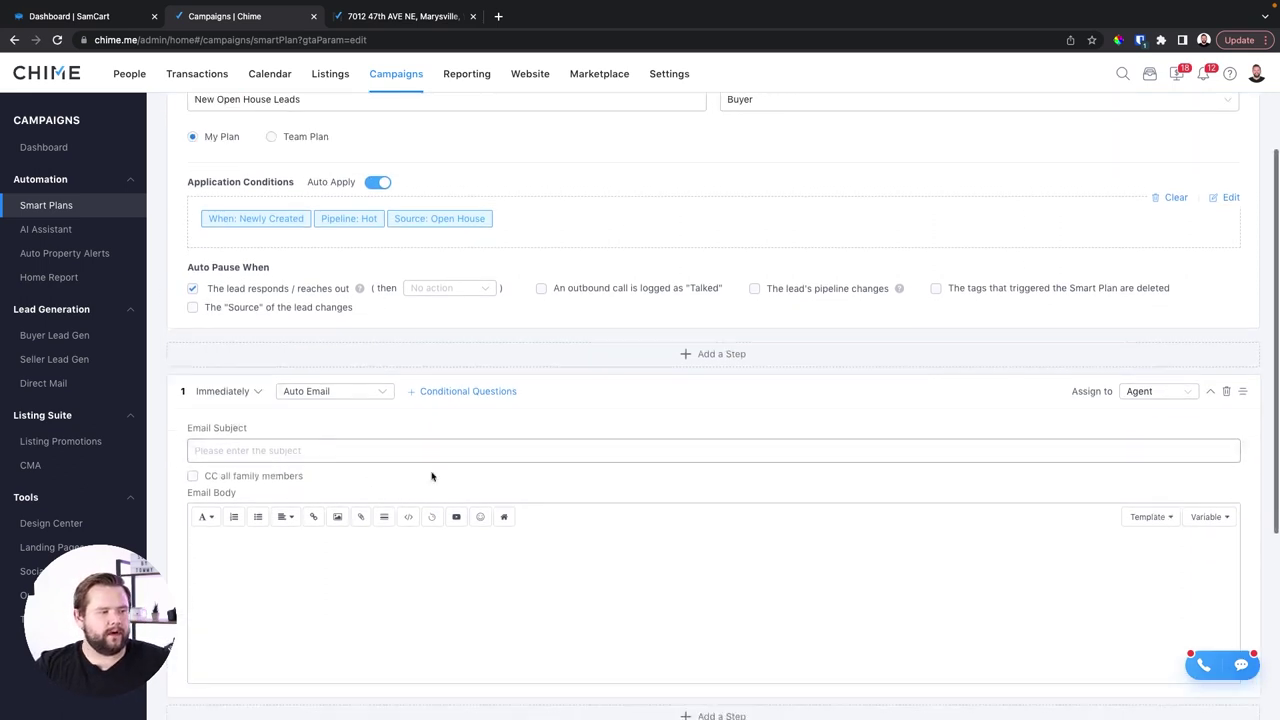
{"action": "scroll", "coordinate": [429, 460], "scroll_direction": "down", "scroll_amount": 1}
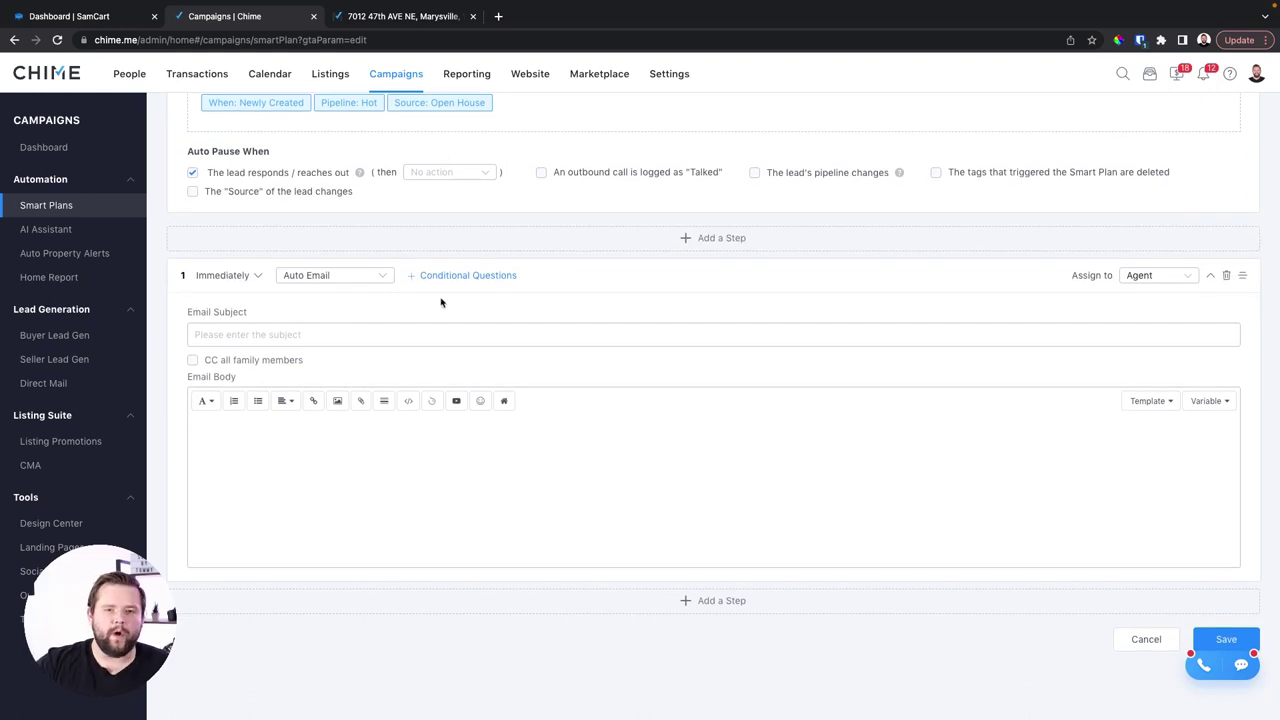
{"action": "left_click", "coordinate": [276, 330]}
{"action": "type", "text": "Welcome"}
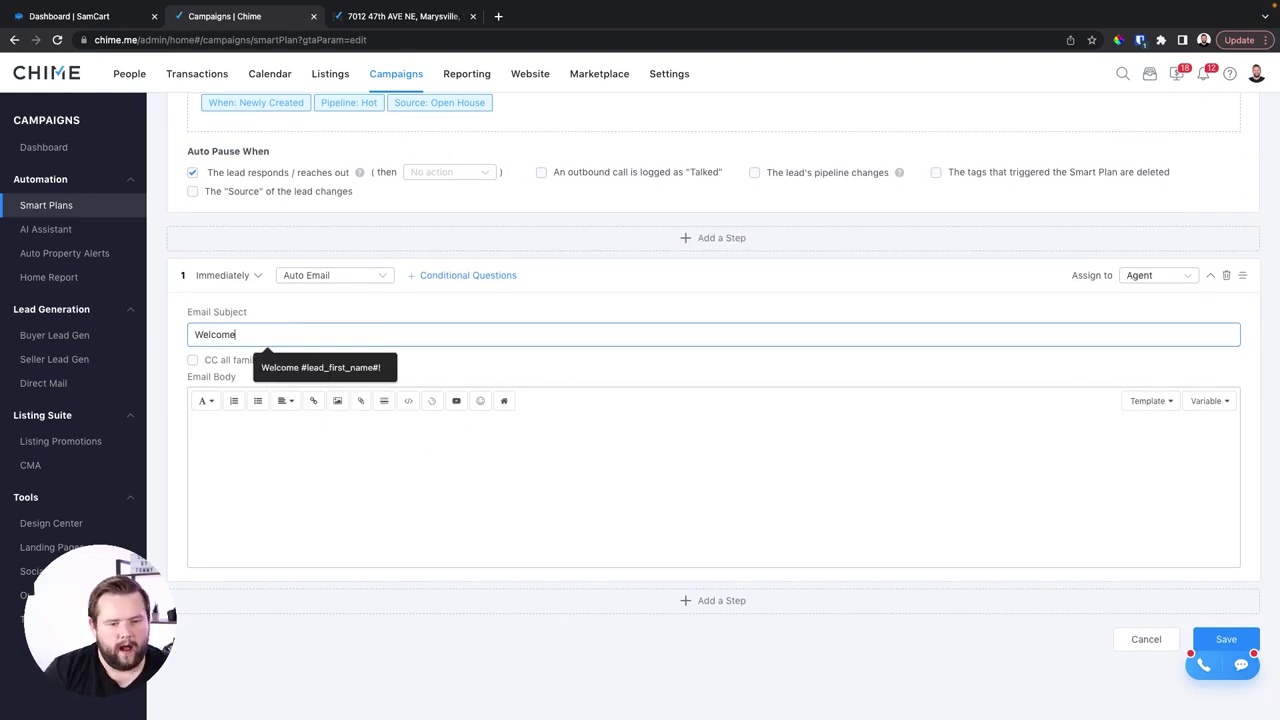
{"action": "key", "text": "Down"}
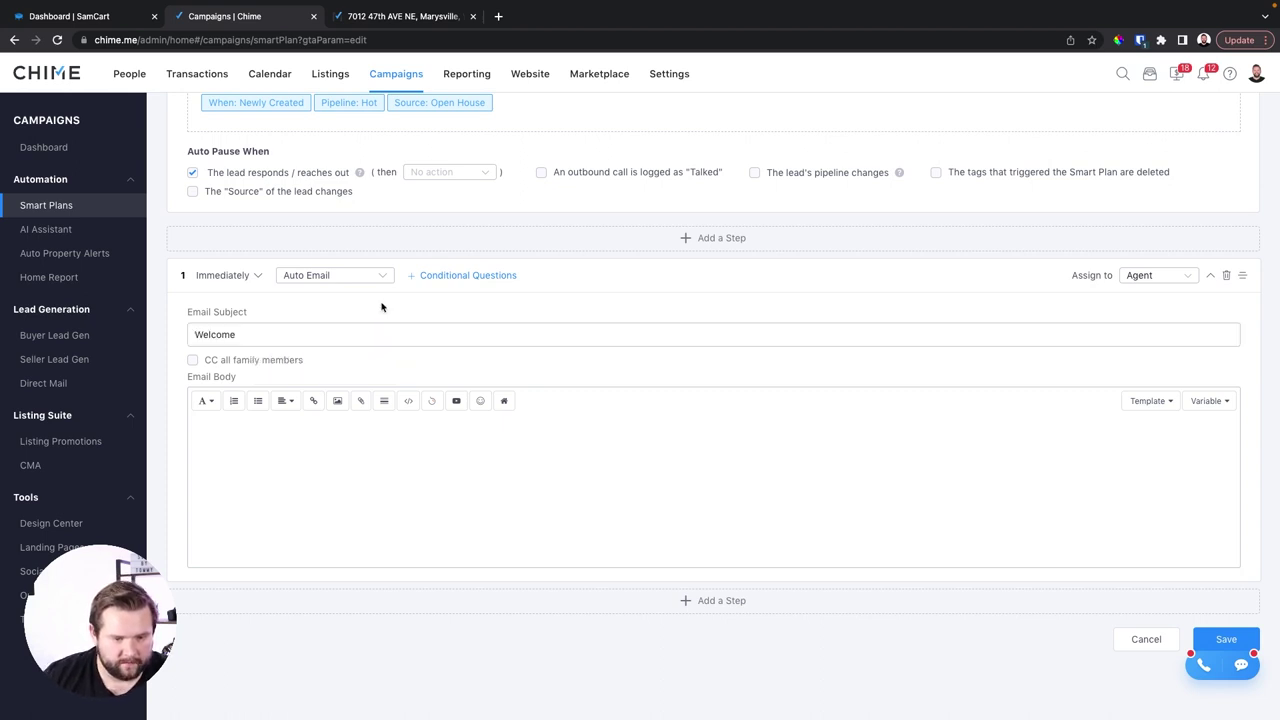
{"action": "key", "text": "Up"}
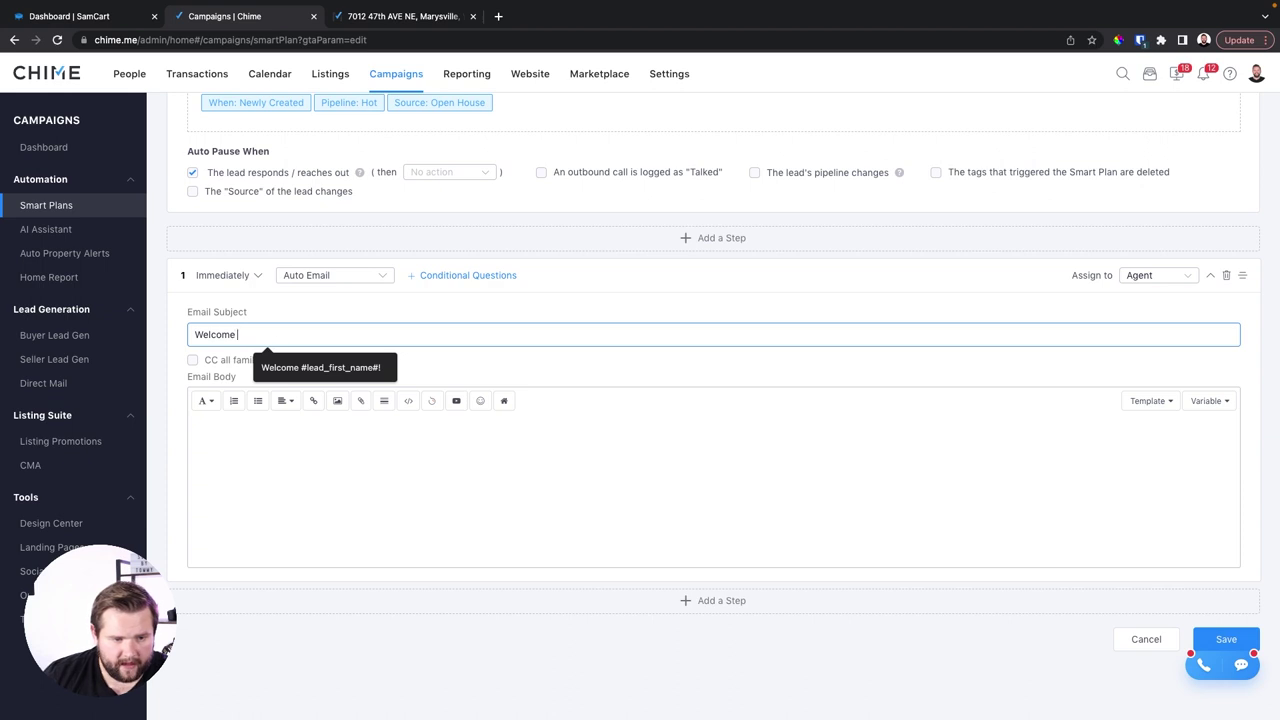
{"action": "left_click", "coordinate": [1214, 404]}
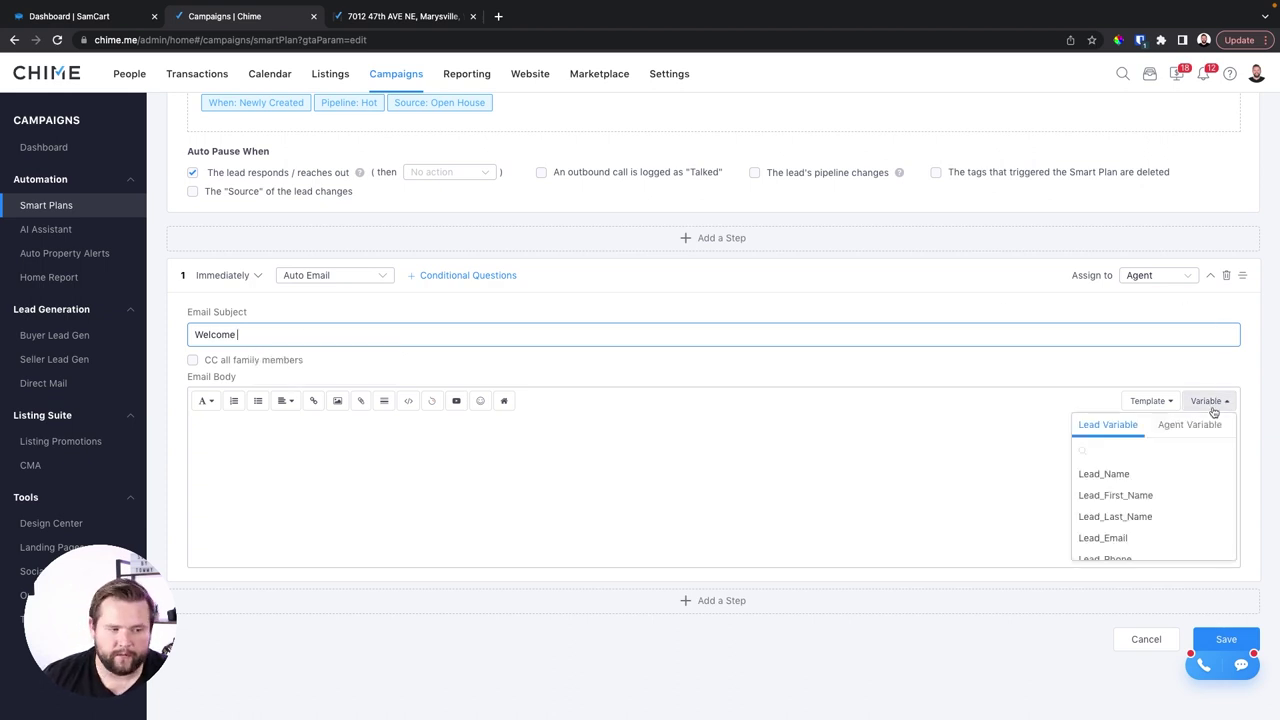
{"action": "left_click", "coordinate": [1115, 496]}
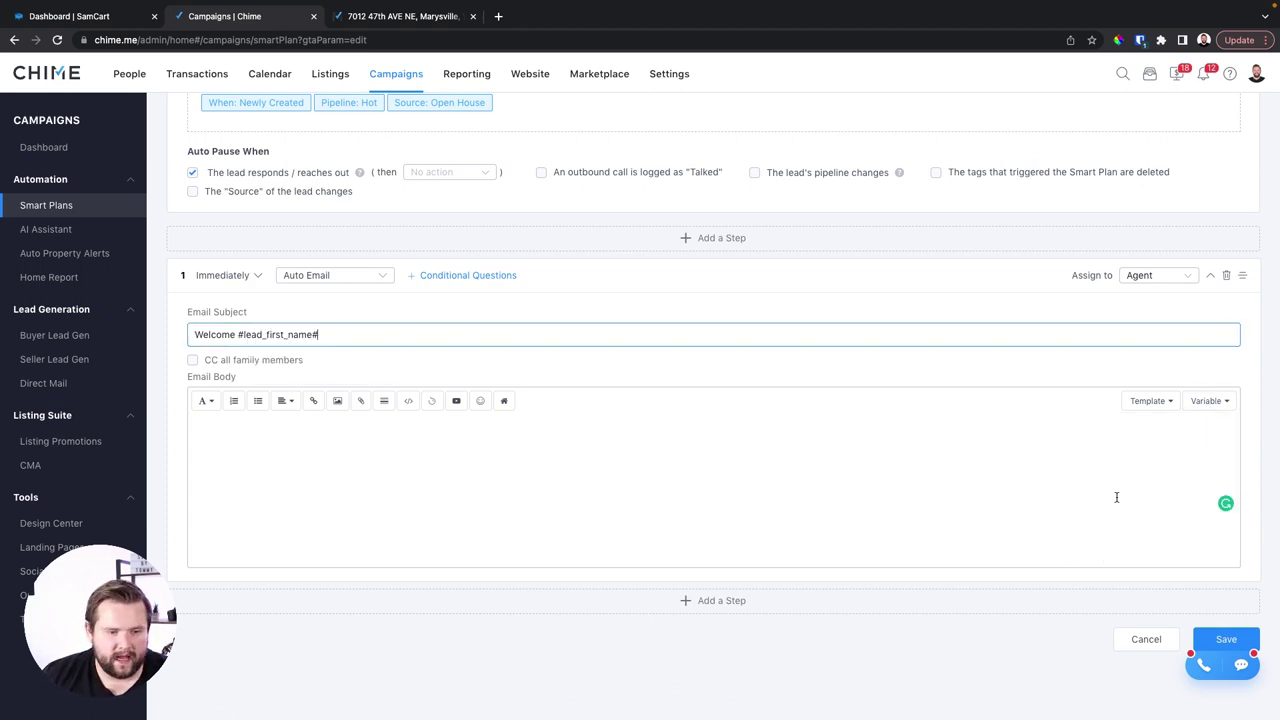
Step: Write the email body: "Hi #lead_first_name#, I wanted to thank you for coming to my open house today. Let me know if you need anything."
{"action": "left_click", "coordinate": [477, 448]}
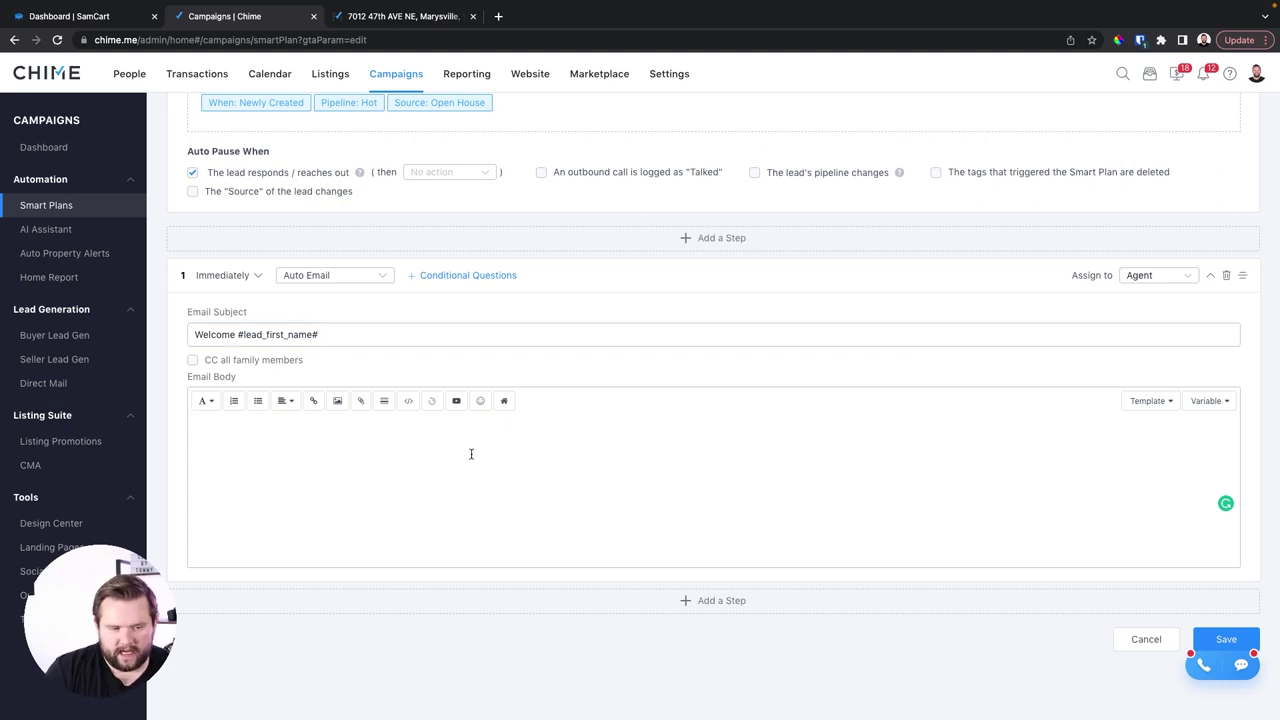
{"action": "type", "text": "Hi"}
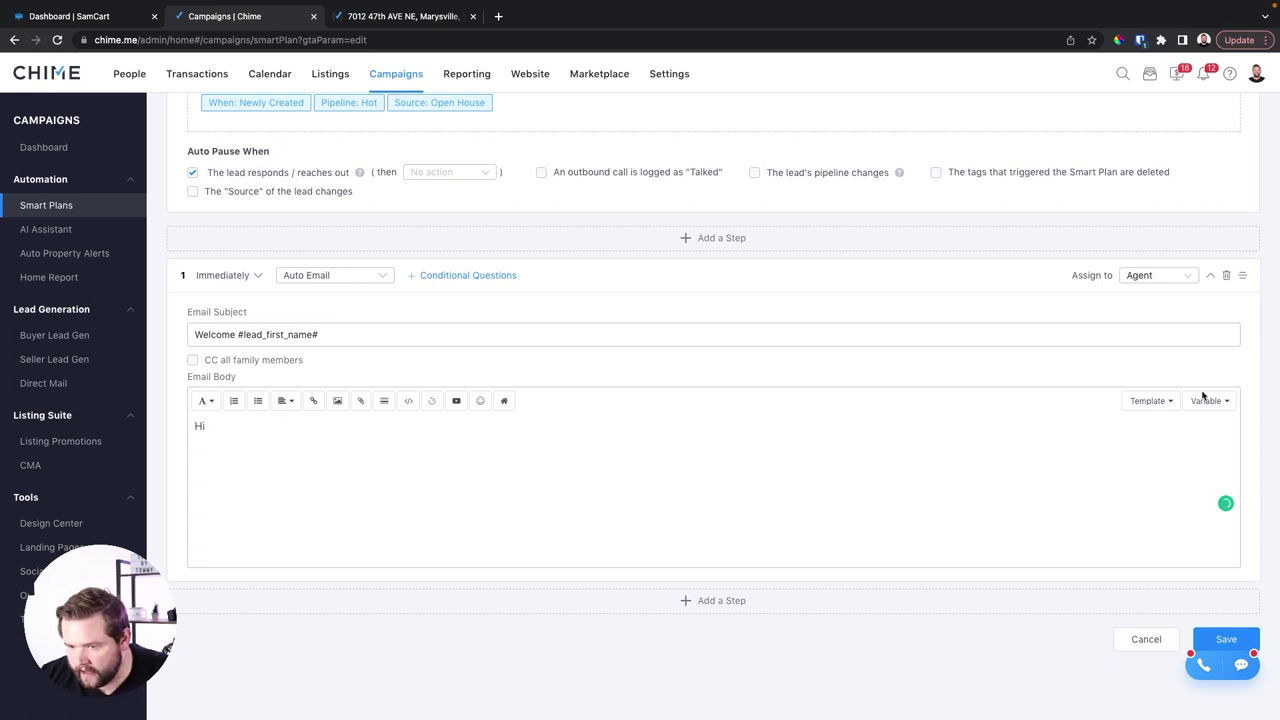
{"action": "left_click", "coordinate": [1206, 400]}
{"action": "left_click", "coordinate": [1151, 493]}
{"action": "type", "text": ", I wanted to thank you for coming to my open house today.  Let me know if you need anything."}
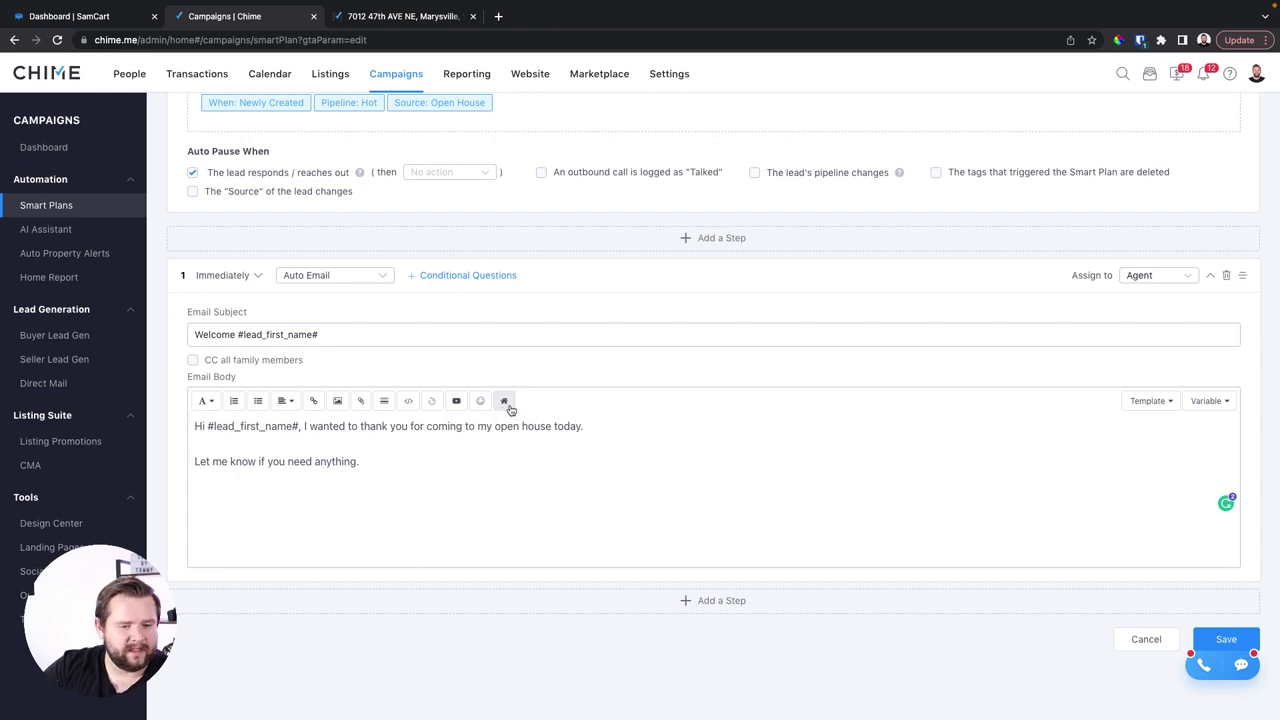
Step: Look over the text formatting options and the code view of the email body
{"action": "left_click", "coordinate": [206, 401]}
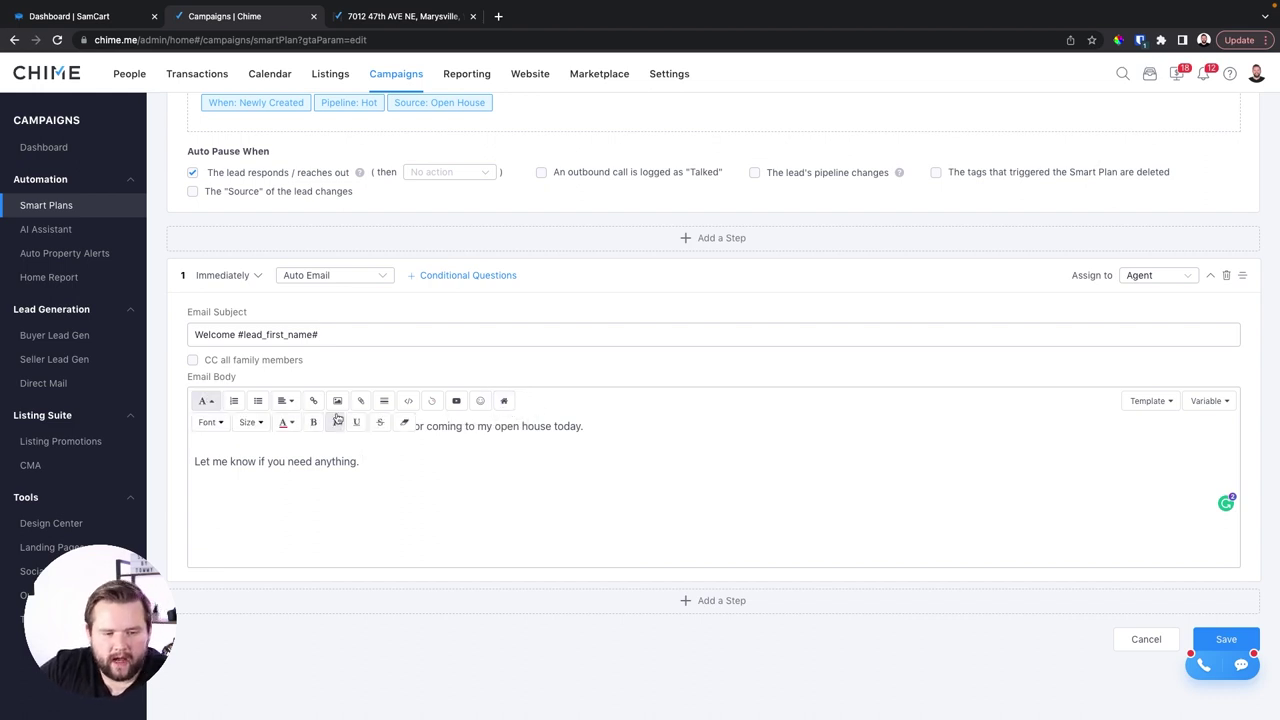
{"action": "left_click", "coordinate": [557, 446]}
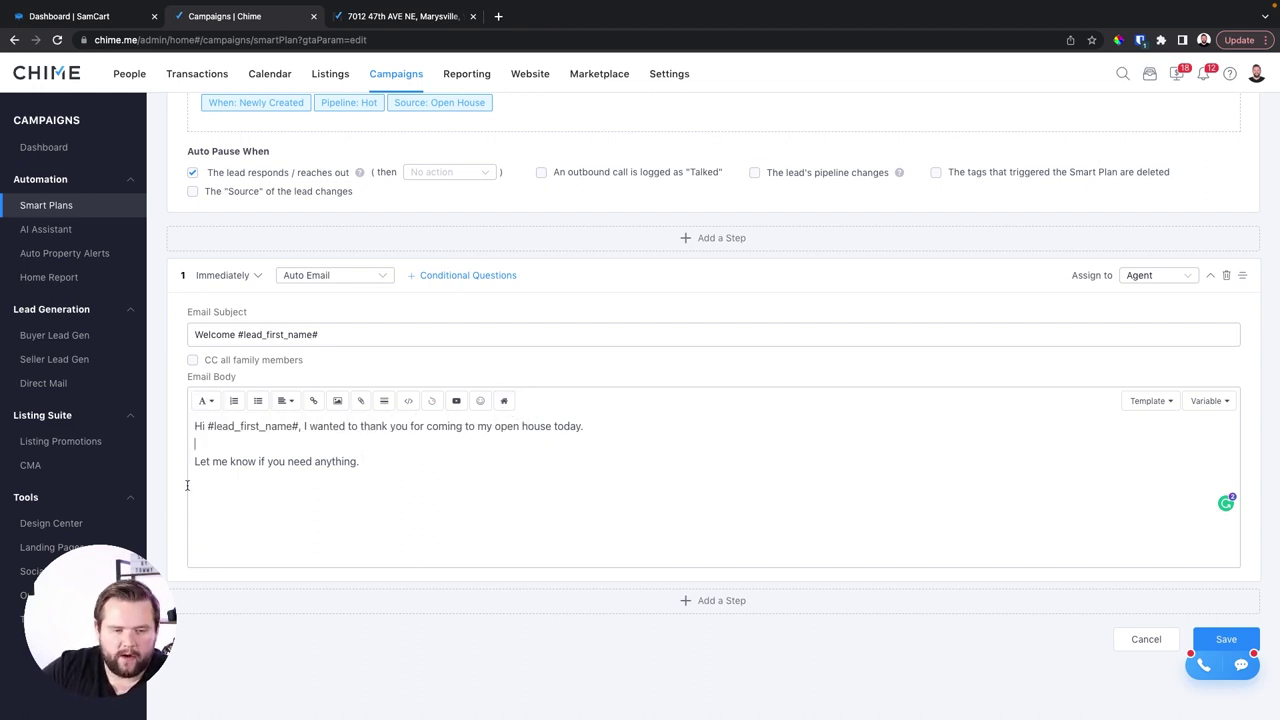
{"action": "left_click", "coordinate": [408, 402]}
{"action": "left_click", "coordinate": [408, 402]}
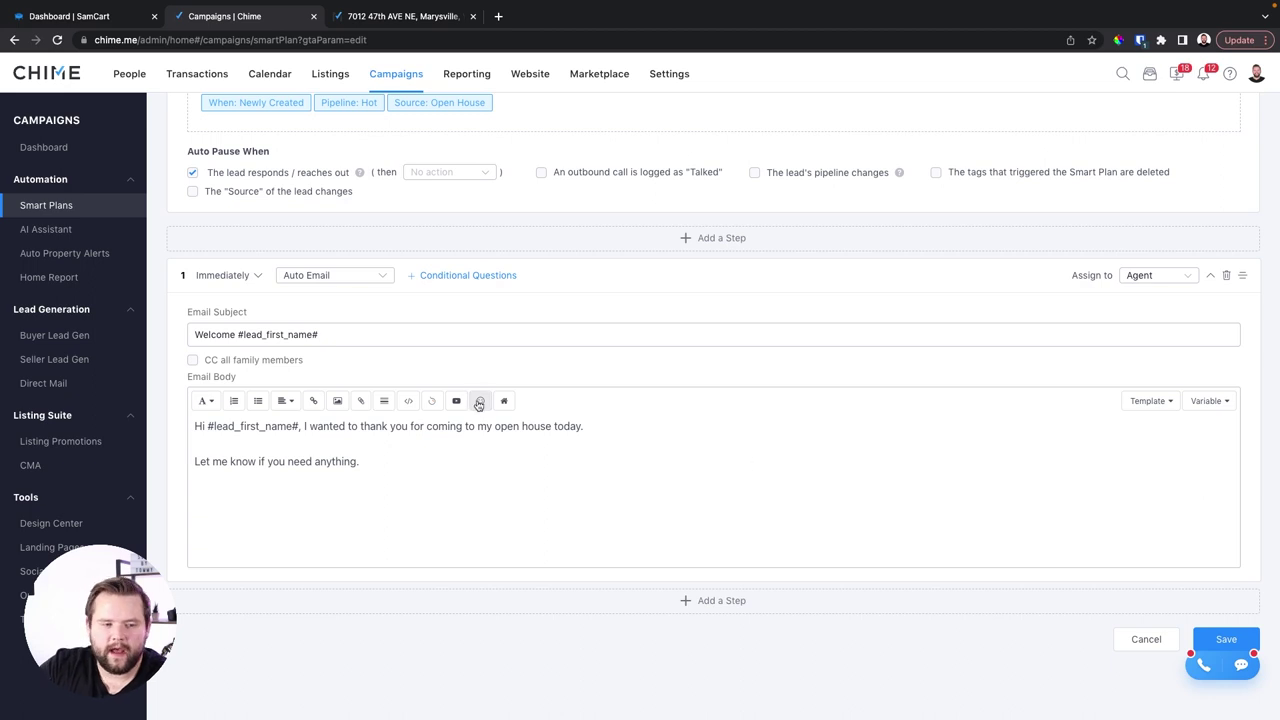
Step: Insert the agent's signature variable on a new line at the end of the email body
{"action": "scroll", "coordinate": [478, 402], "scroll_direction": "down", "scroll_amount": 2}
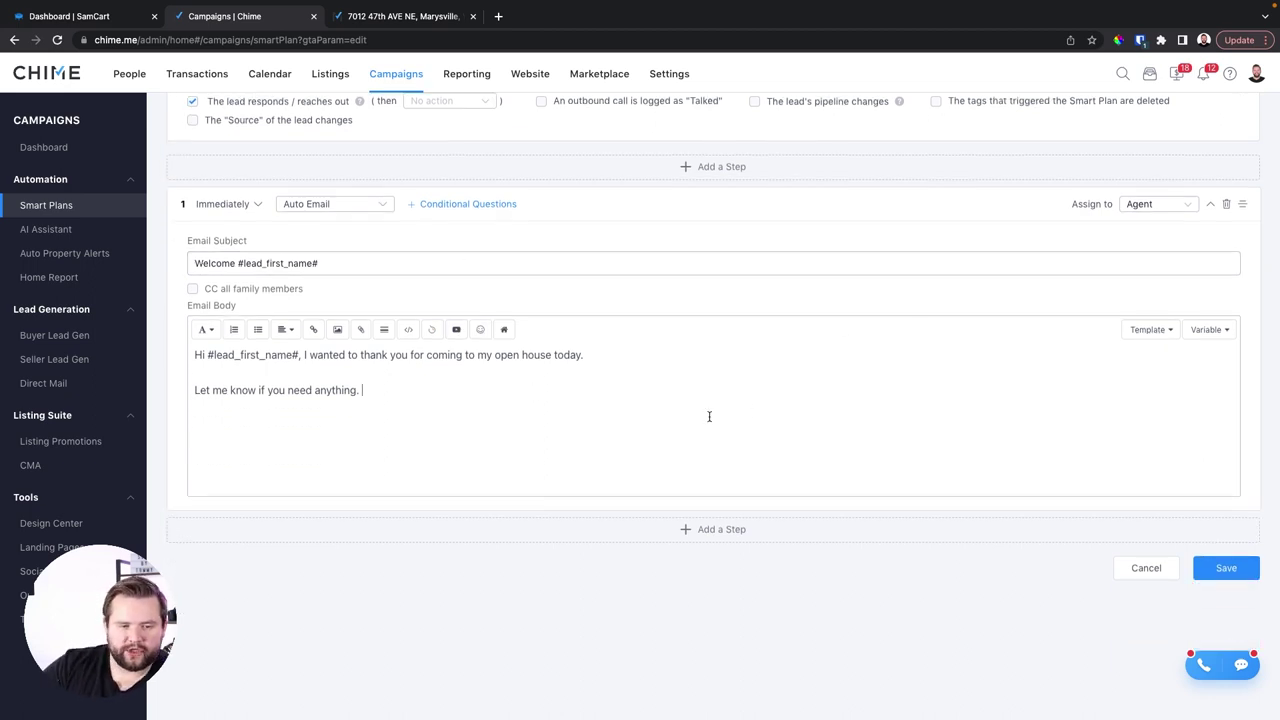
{"action": "left_click", "coordinate": [1226, 431]}
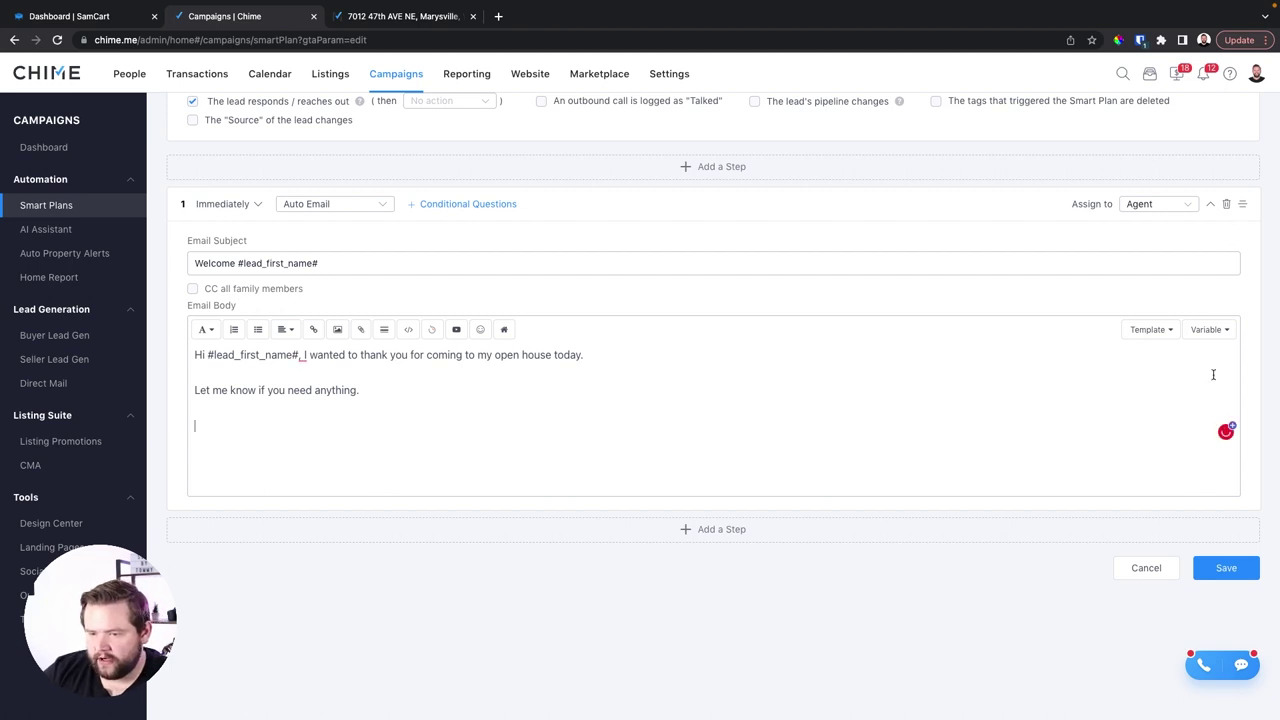
{"action": "left_click", "coordinate": [1206, 333]}
{"action": "left_click", "coordinate": [1170, 358]}
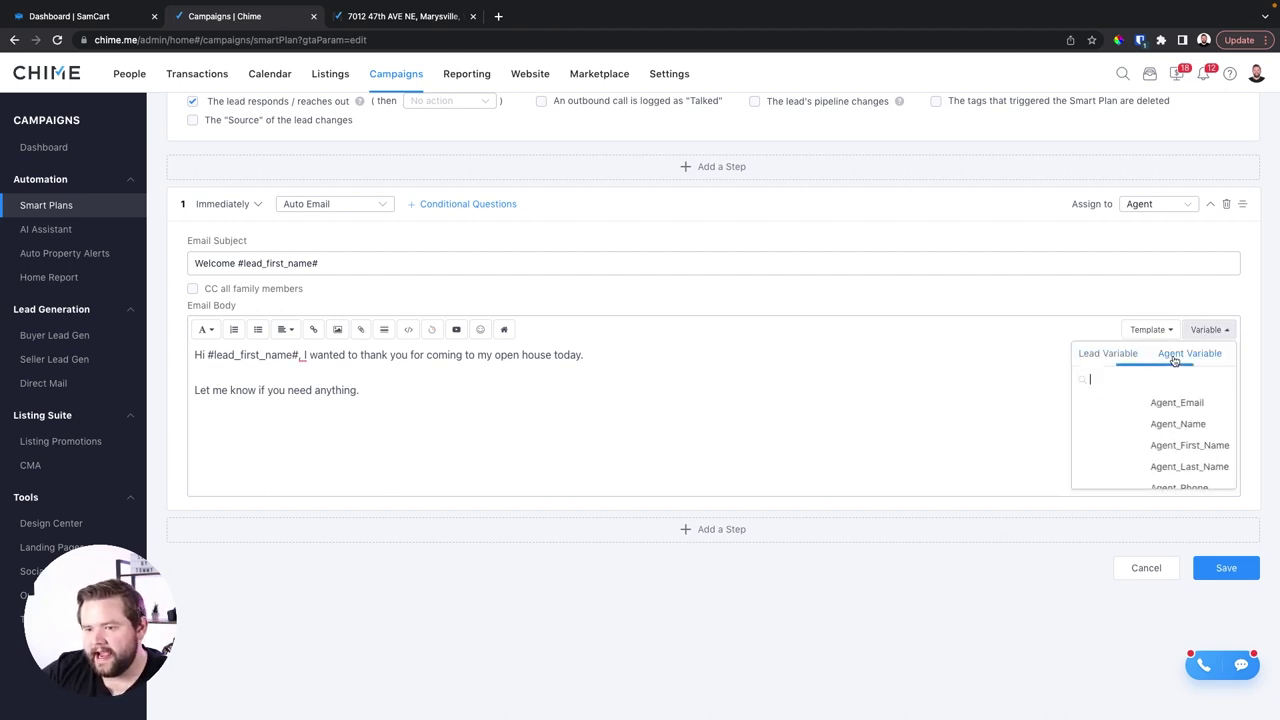
{"action": "scroll", "coordinate": [1184, 447], "scroll_direction": "down", "scroll_amount": 2}
{"action": "scroll", "coordinate": [1184, 447], "scroll_direction": "down", "scroll_amount": 2}
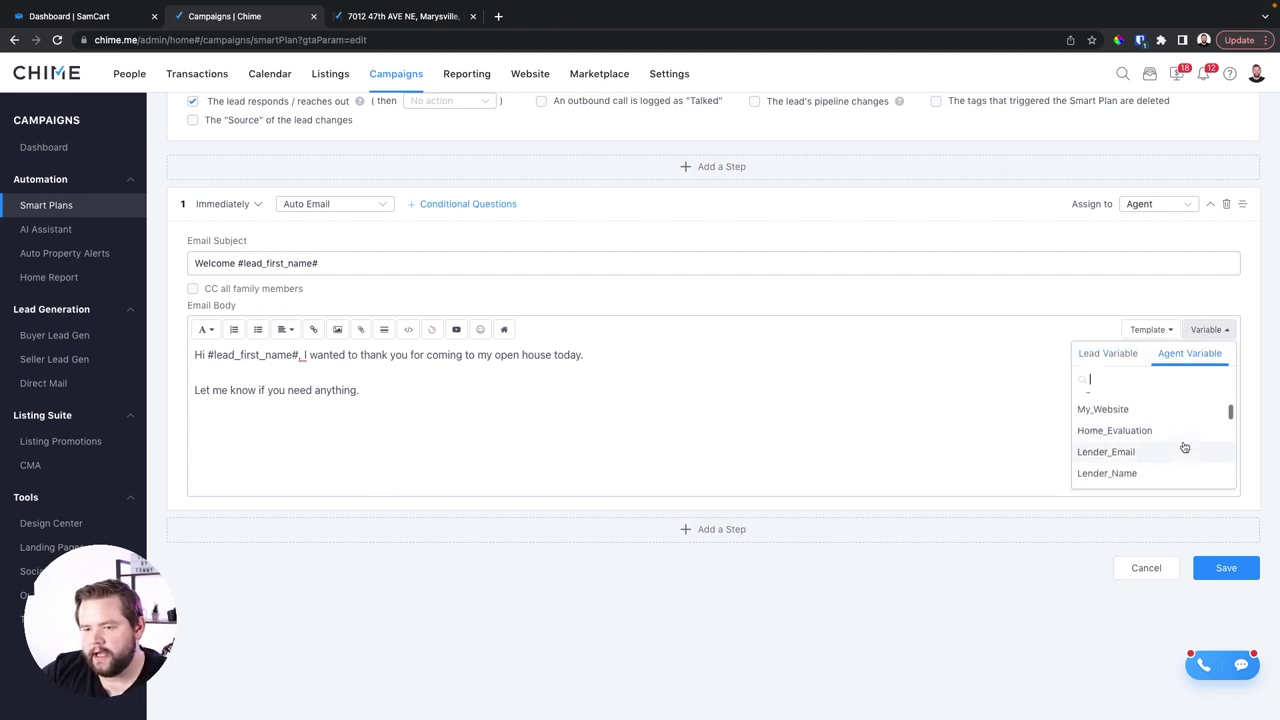
{"action": "scroll", "coordinate": [1184, 447], "scroll_direction": "up", "scroll_amount": 3}
{"action": "left_click", "coordinate": [1096, 452]}
Step: Set the first email step to wait 2 hours 10 minutes and run within 8:00 AM to 8:00 PM
{"action": "scroll", "coordinate": [200, 278], "scroll_direction": "up", "scroll_amount": 1}
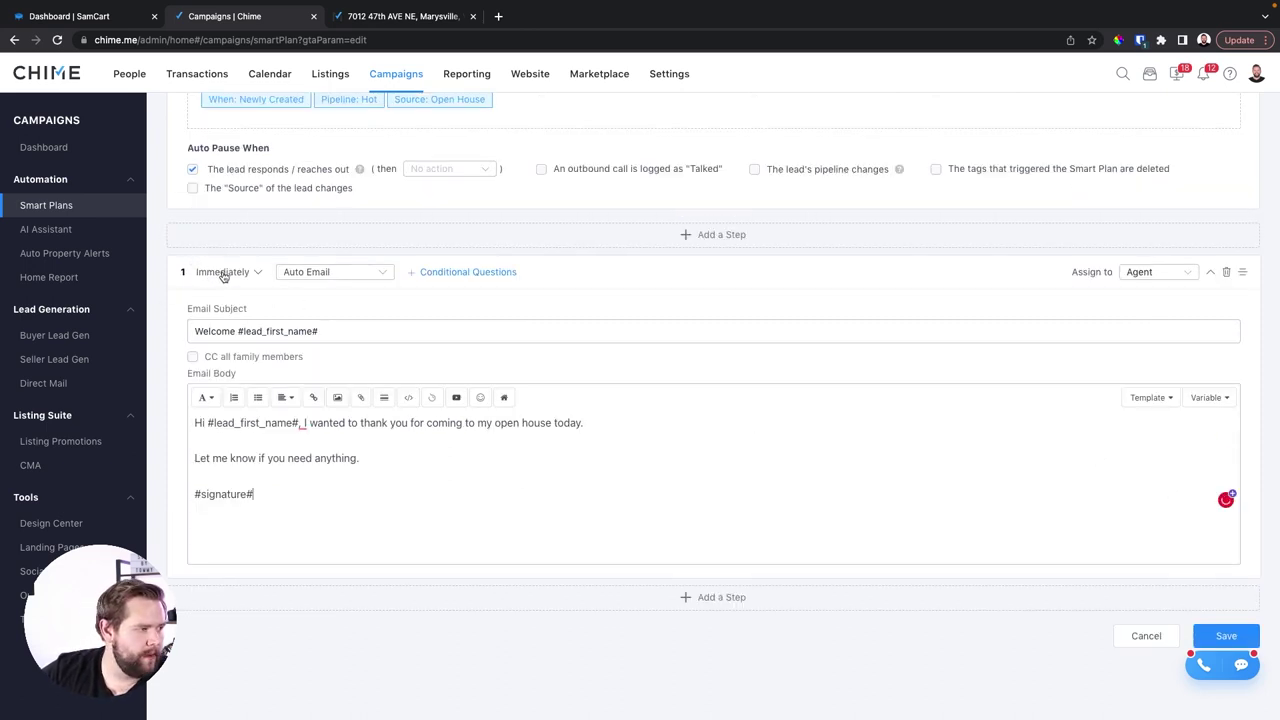
{"action": "left_click", "coordinate": [224, 274]}
{"action": "left_click", "coordinate": [217, 334]}
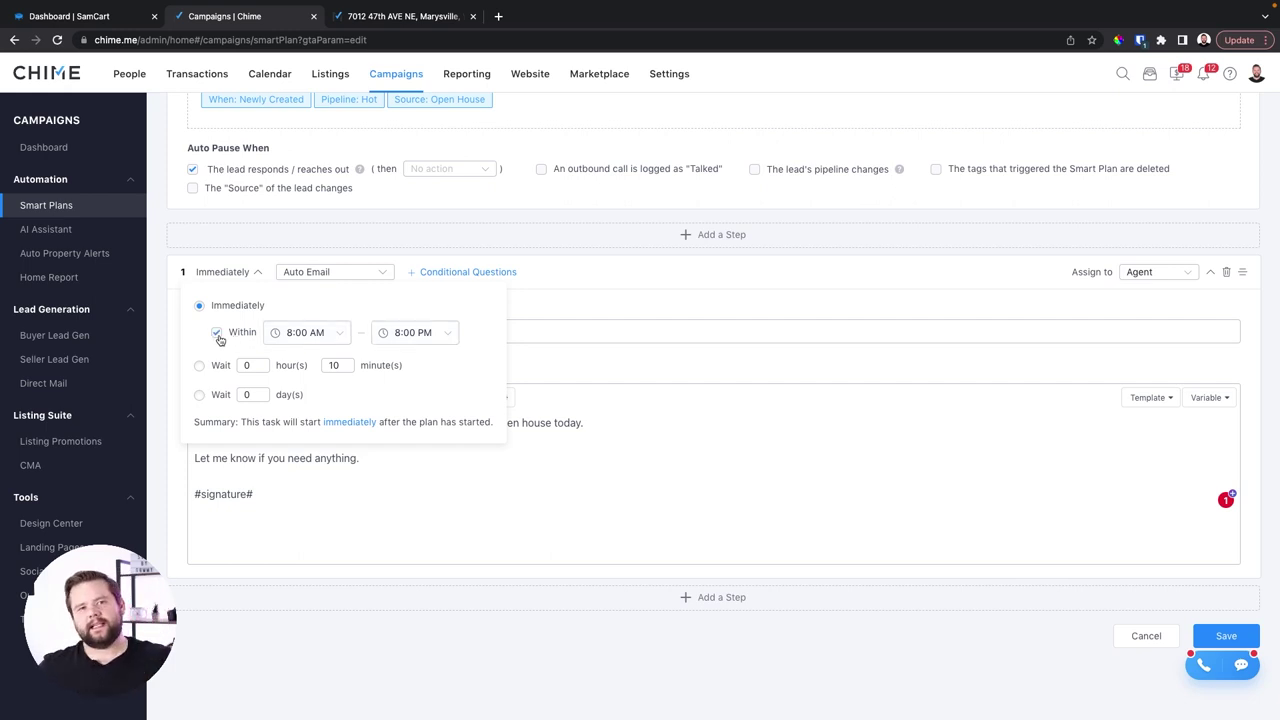
{"action": "left_click", "coordinate": [268, 365]}
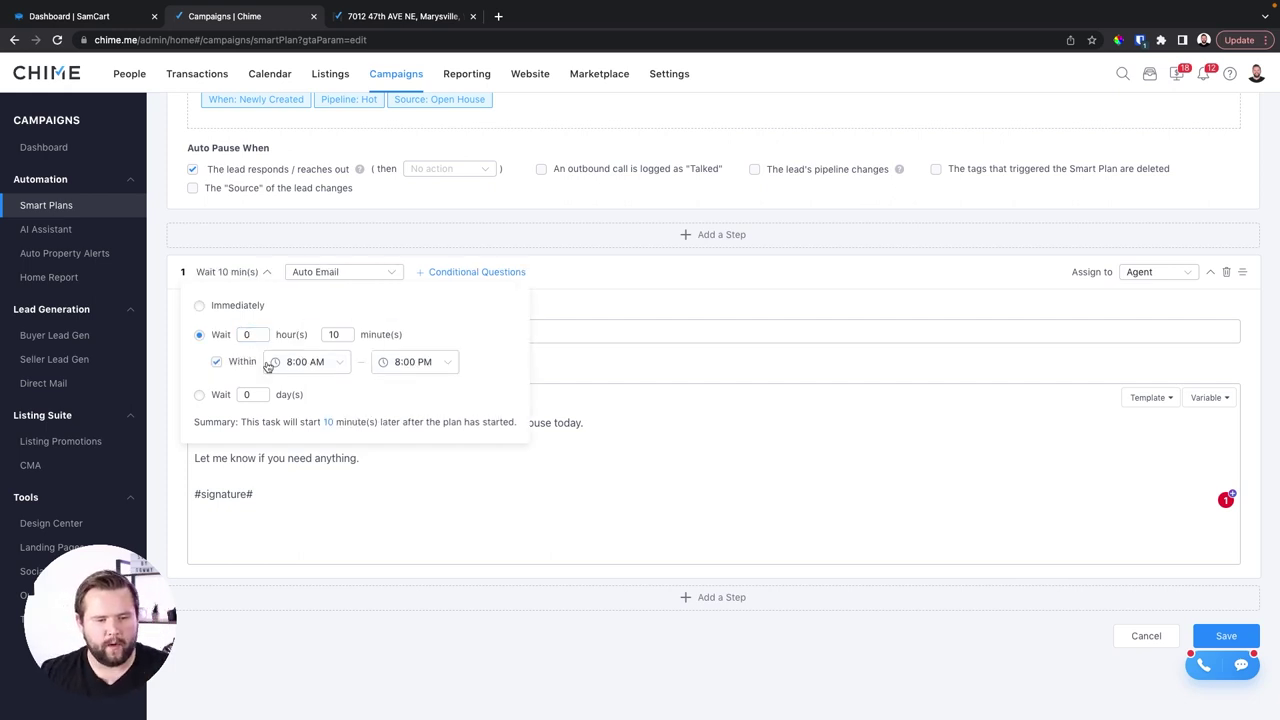
{"action": "left_click", "coordinate": [268, 366]}
{"action": "left_click", "coordinate": [247, 335]}
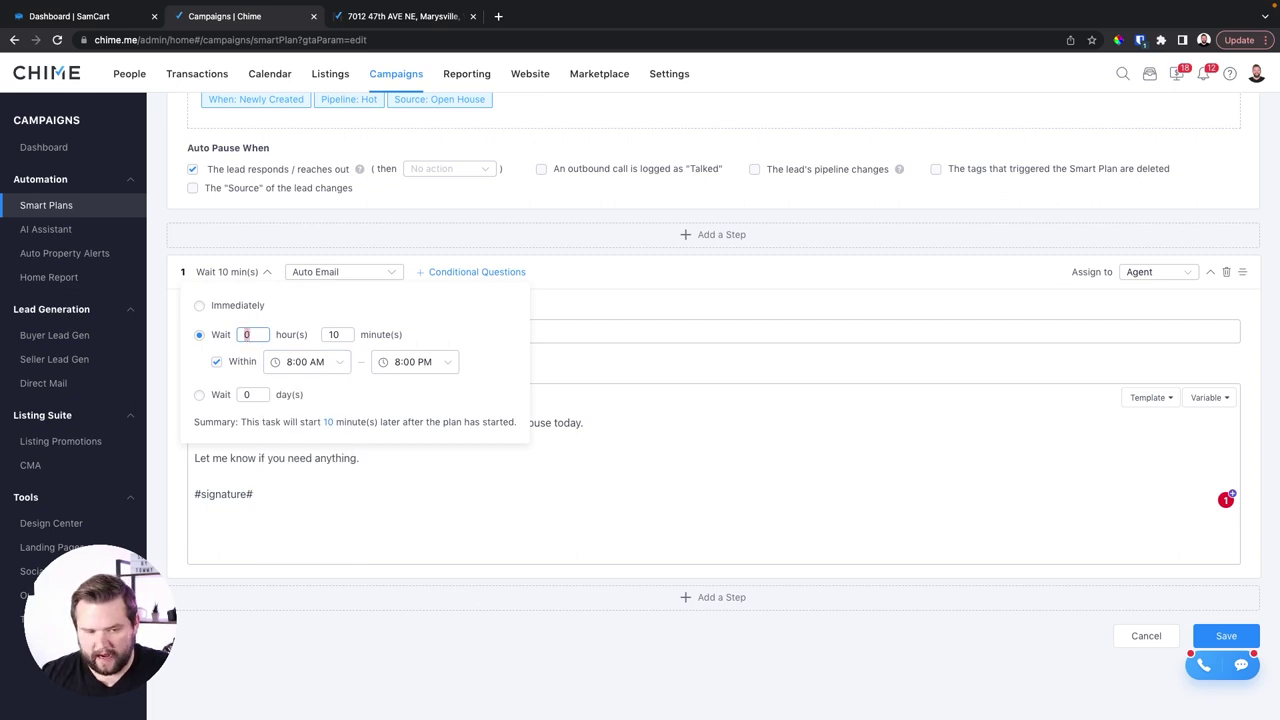
{"action": "type", "text": "2"}
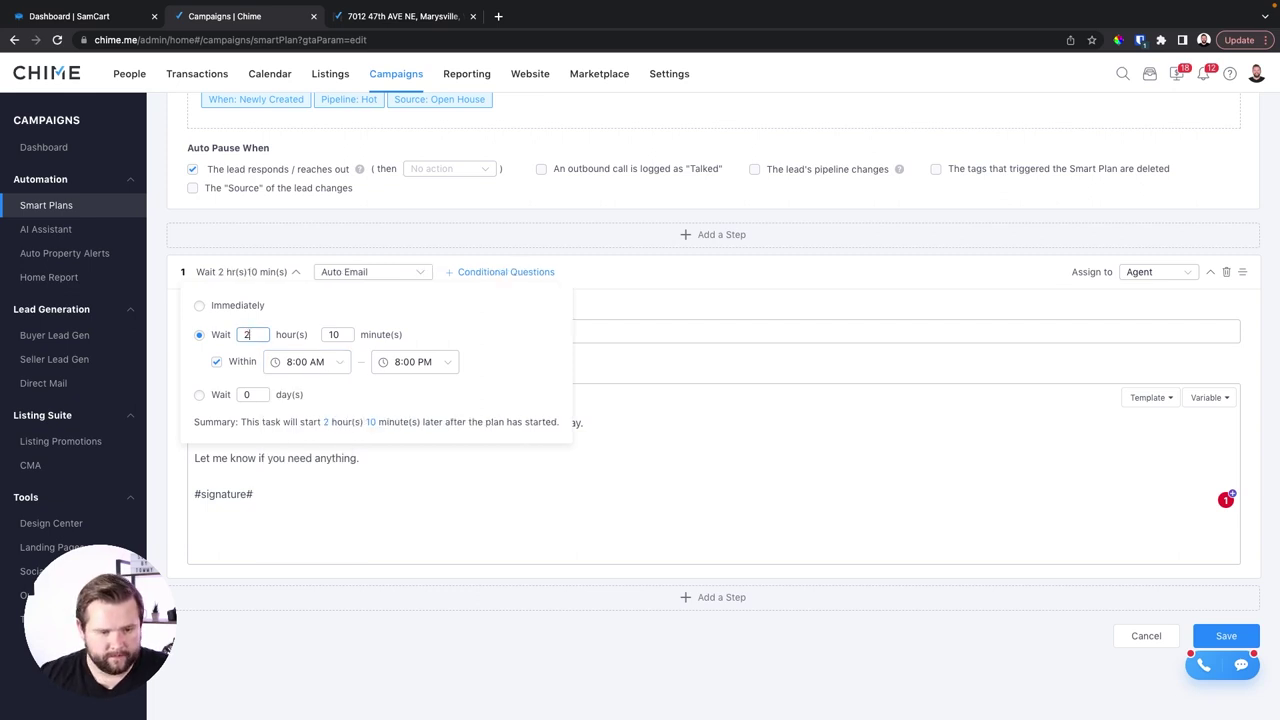
{"action": "left_click", "coordinate": [340, 334]}
{"action": "left_click", "coordinate": [526, 306]}
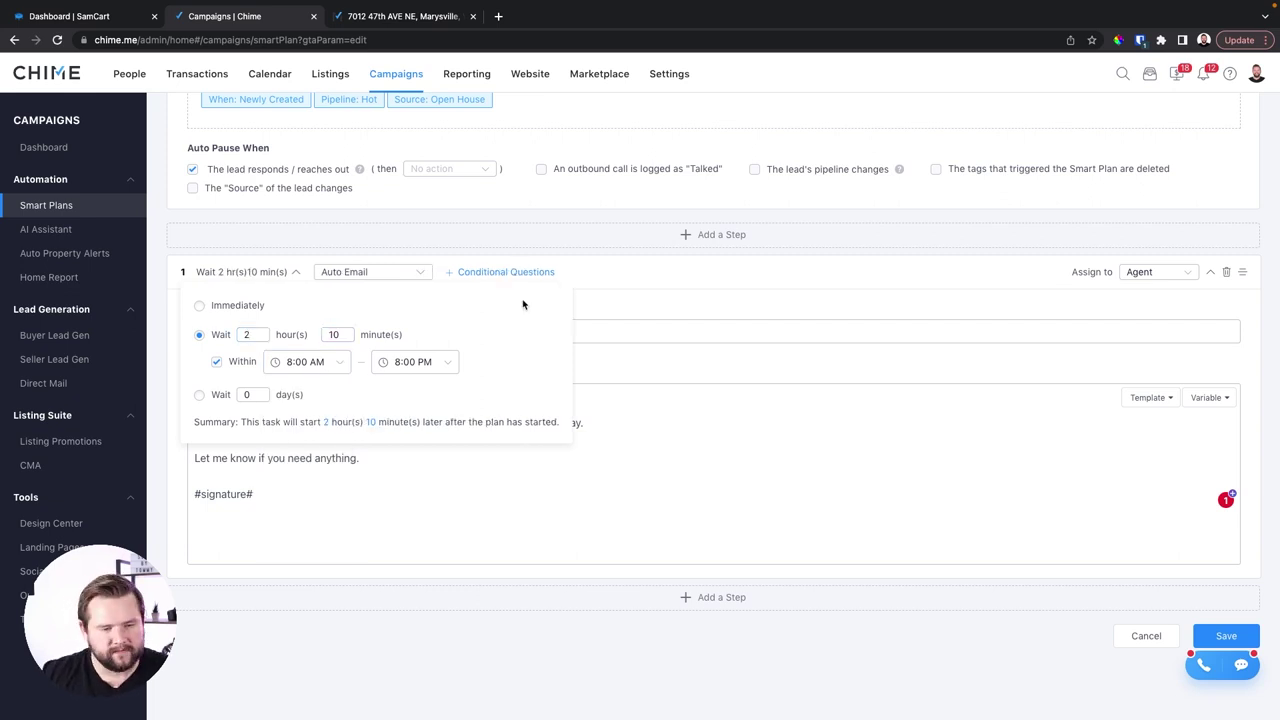
{"action": "left_click", "coordinate": [585, 515]}
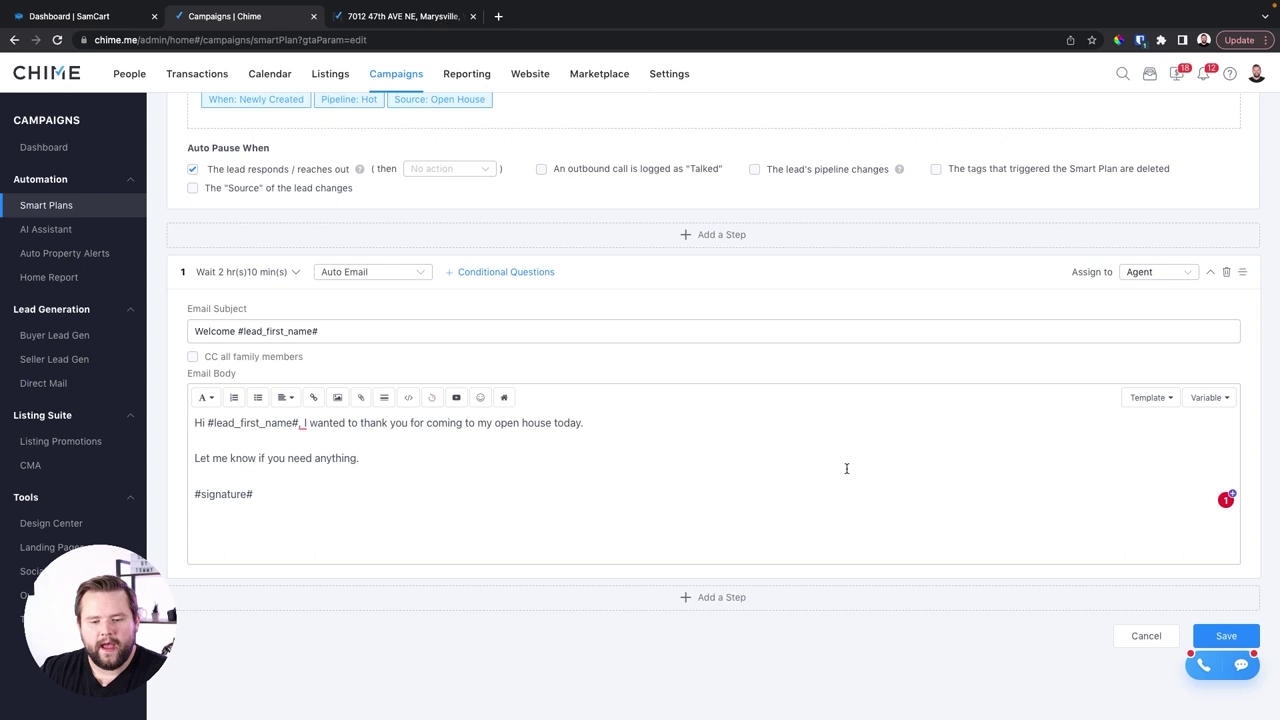
Step: Add a second step to the plan below the welcome email and look over its default settings
{"action": "left_click", "coordinate": [713, 594]}
{"action": "scroll", "coordinate": [725, 598], "scroll_direction": "down", "scroll_amount": 1}
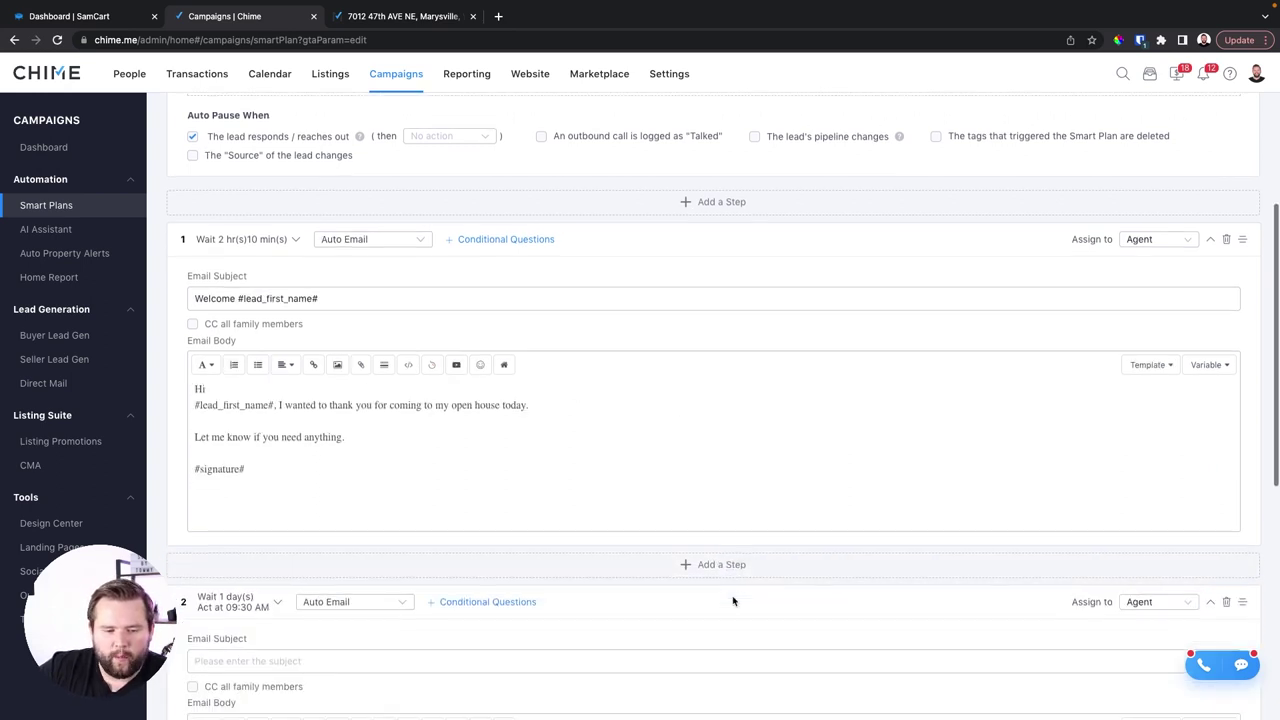
{"action": "scroll", "coordinate": [394, 397], "scroll_direction": "down", "scroll_amount": 3}
{"action": "scroll", "coordinate": [357, 420], "scroll_direction": "up", "scroll_amount": 3}
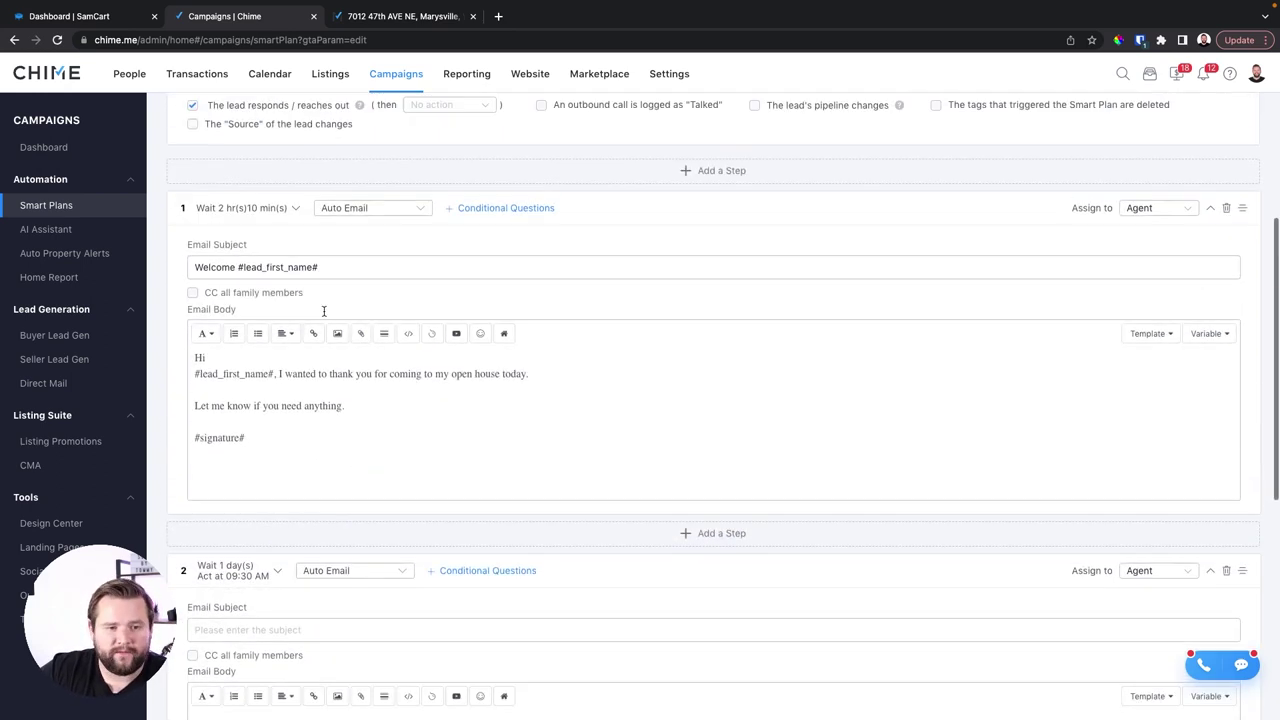
{"action": "scroll", "coordinate": [336, 238], "scroll_direction": "down", "scroll_amount": 3}
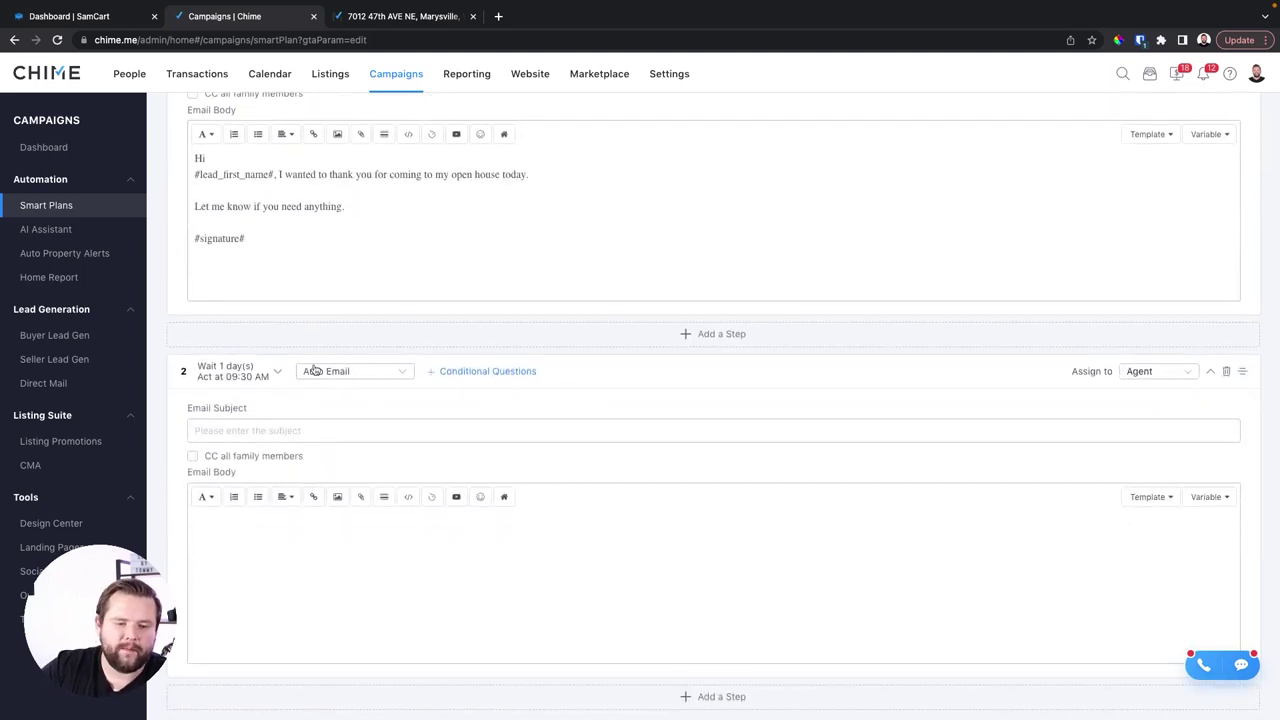
Step: Change the second plan step to a Buyer Property Alert and open its alert criteria
{"action": "left_click", "coordinate": [366, 375]}
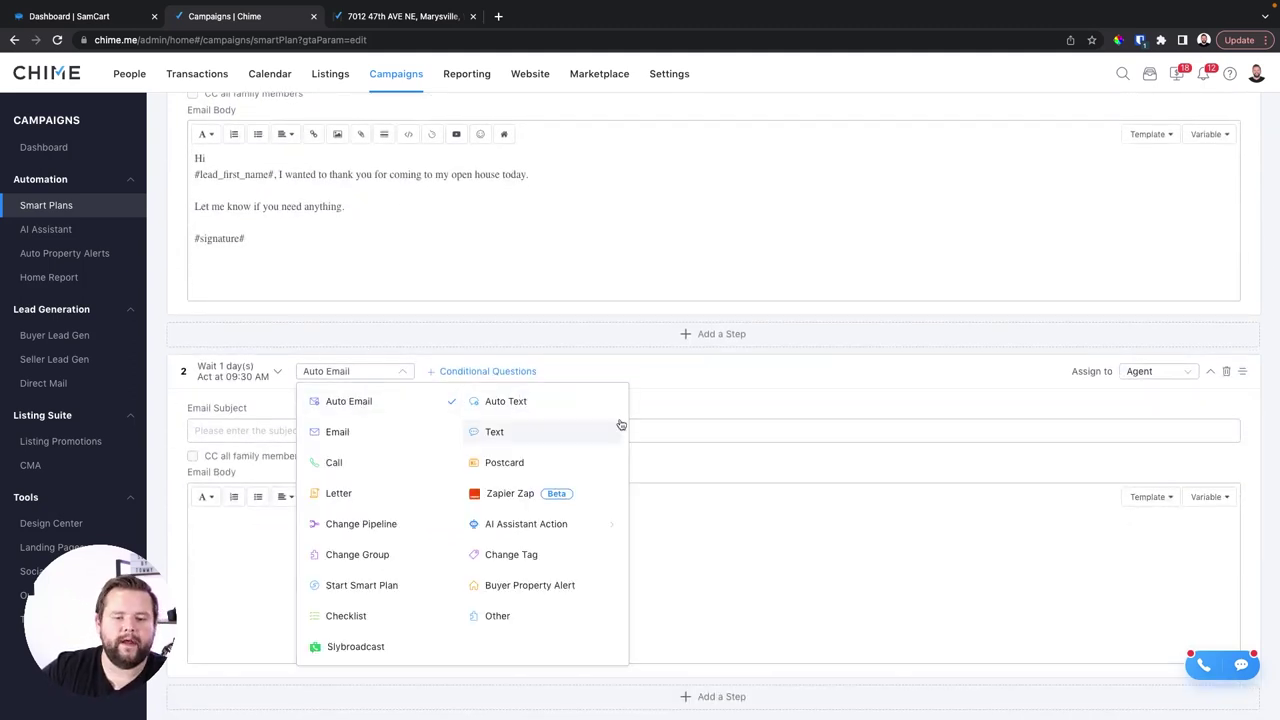
{"action": "scroll", "coordinate": [536, 410], "scroll_direction": "down", "scroll_amount": 1}
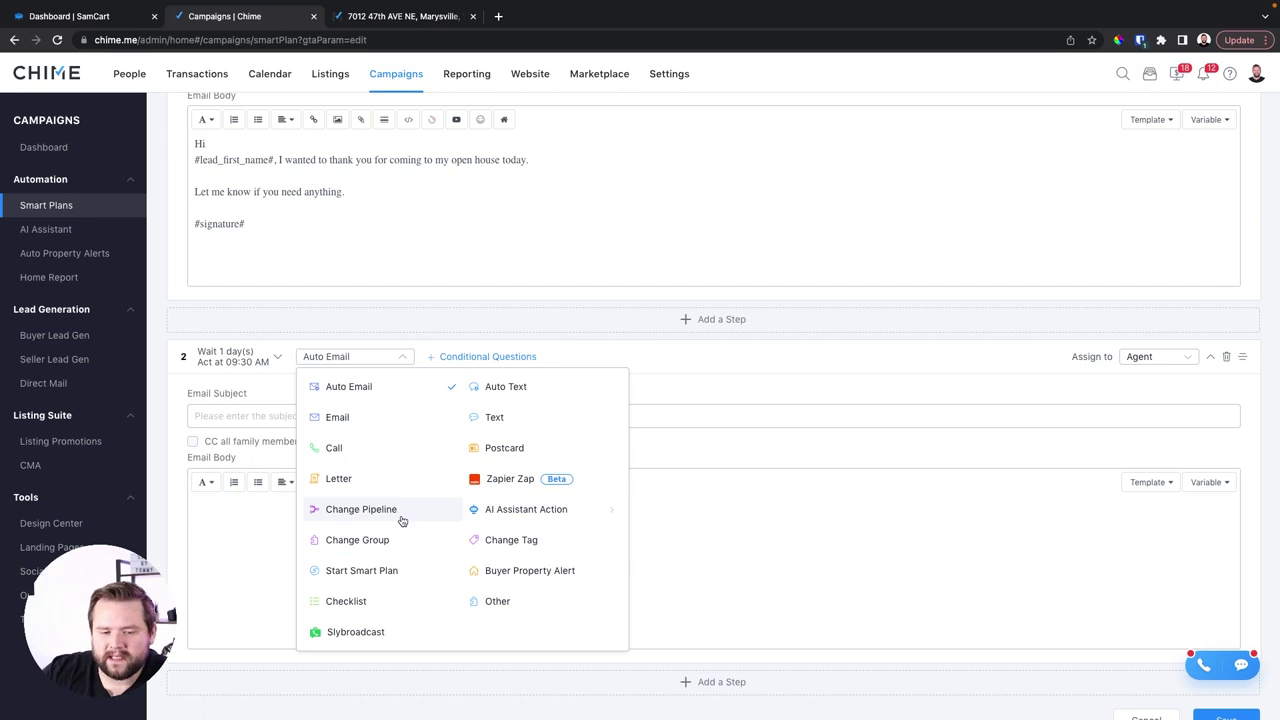
{"action": "mouse_move", "coordinate": [524, 513]}
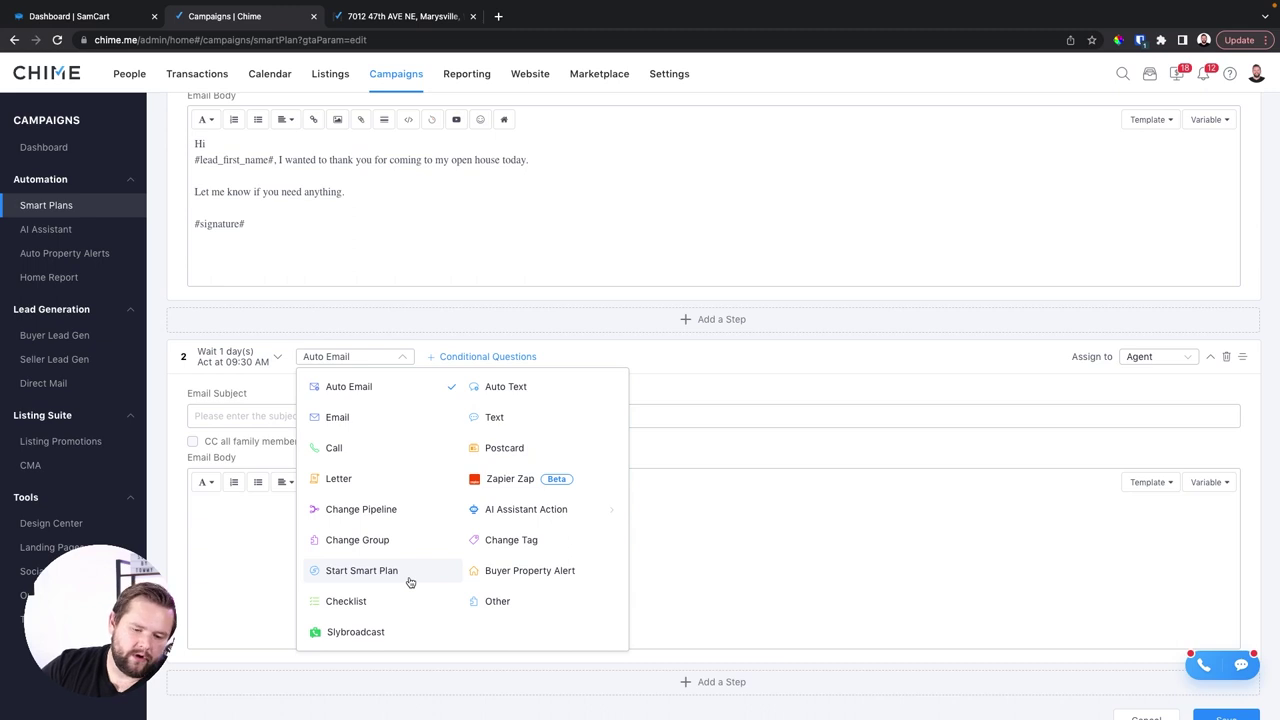
{"action": "left_click", "coordinate": [580, 578]}
{"action": "scroll", "coordinate": [571, 578], "scroll_direction": "down", "scroll_amount": 1}
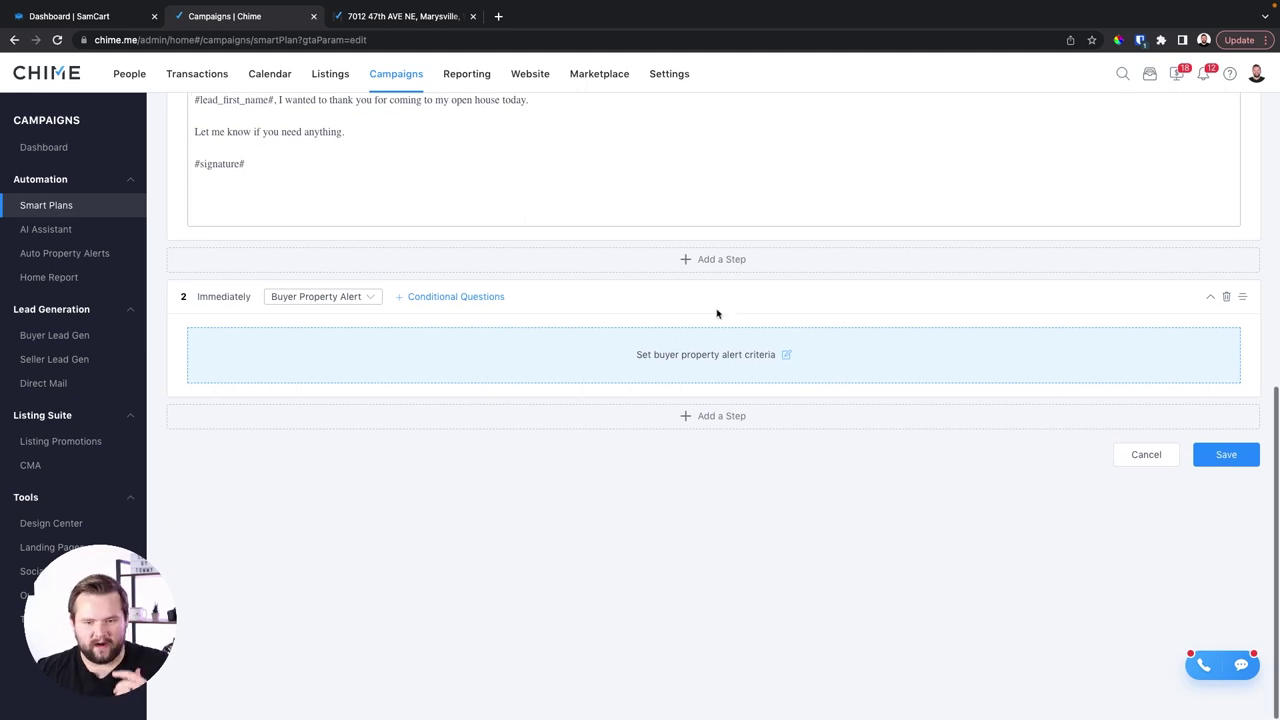
{"action": "left_click", "coordinate": [722, 362]}
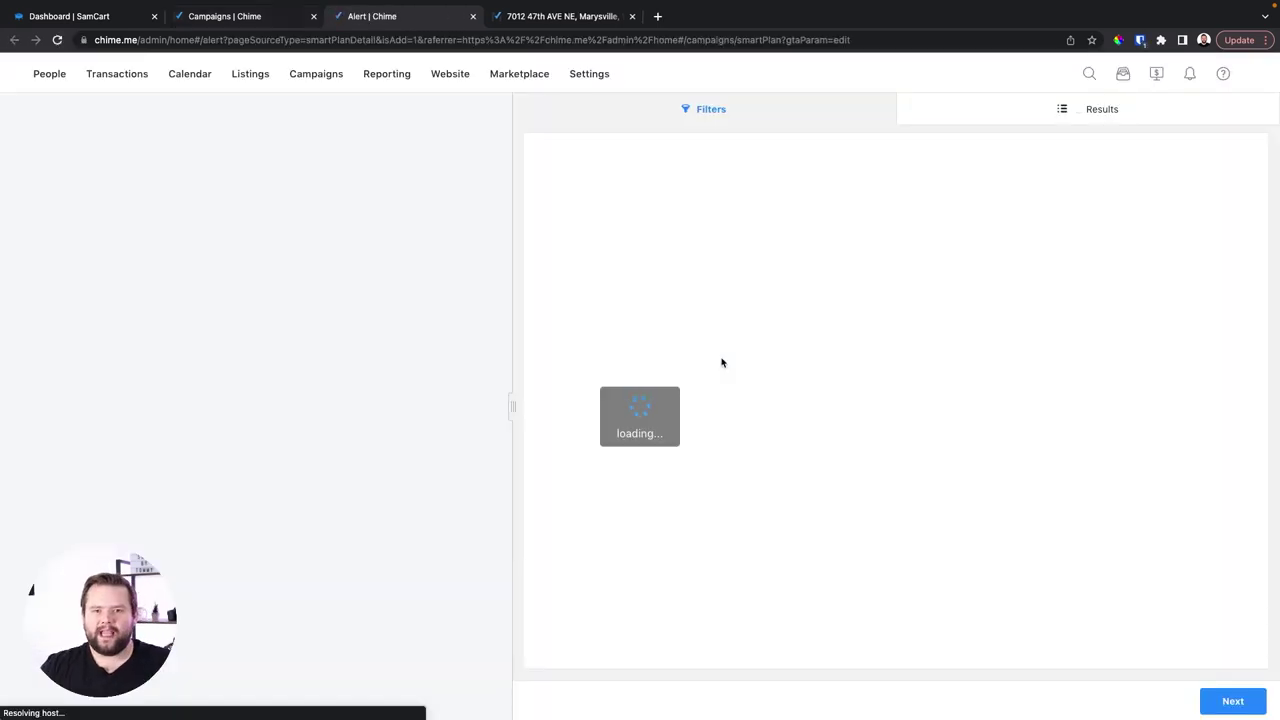
Step: Set the alert's location to the city of Bellingham, WA and its price range to $400,000–$800,000
{"action": "left_click", "coordinate": [679, 240]}
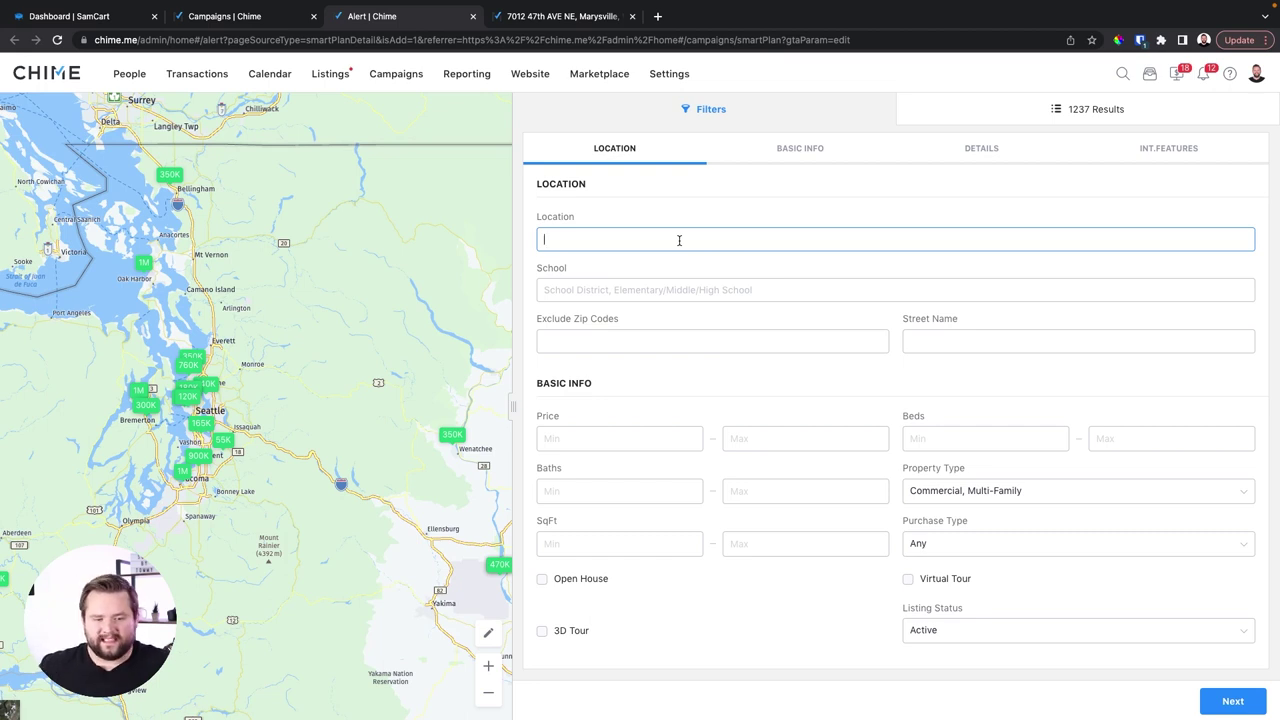
{"action": "type", "text": "bellingham"}
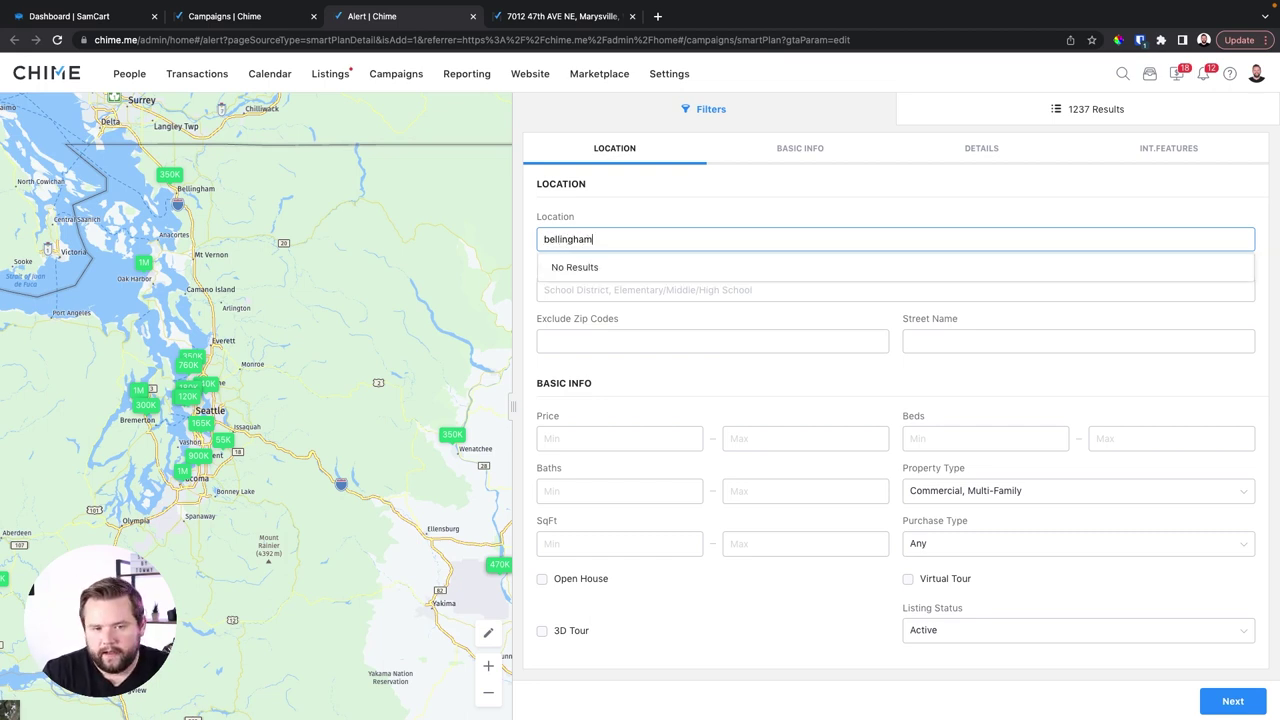
{"action": "left_click", "coordinate": [580, 287]}
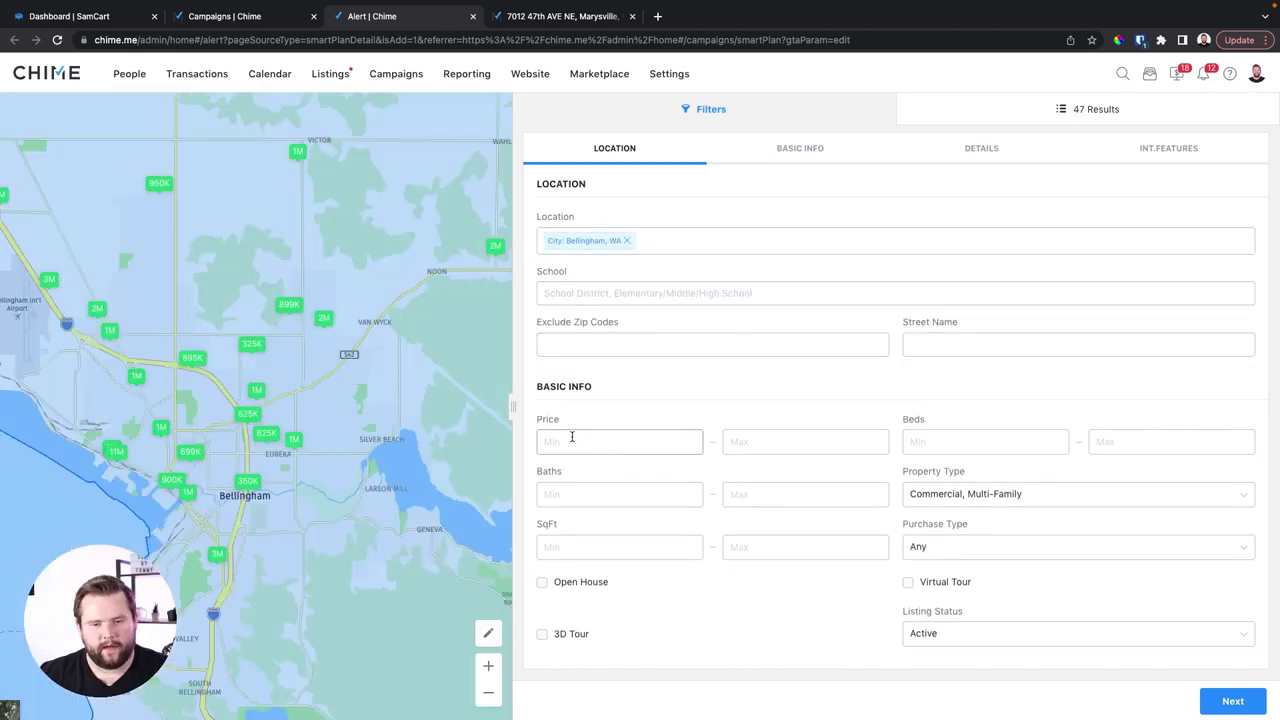
{"action": "left_click", "coordinate": [572, 437]}
{"action": "type", "text": "400,000"}
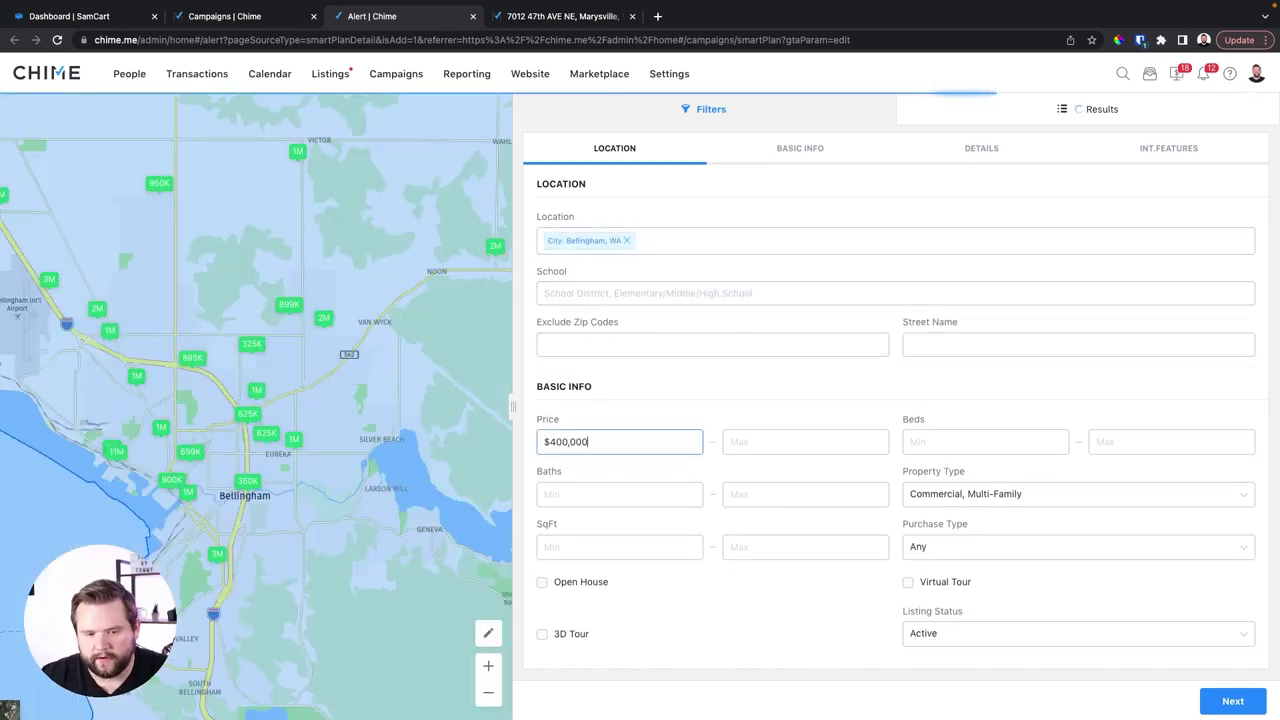
{"action": "left_click", "coordinate": [716, 460]}
{"action": "left_click", "coordinate": [768, 443]}
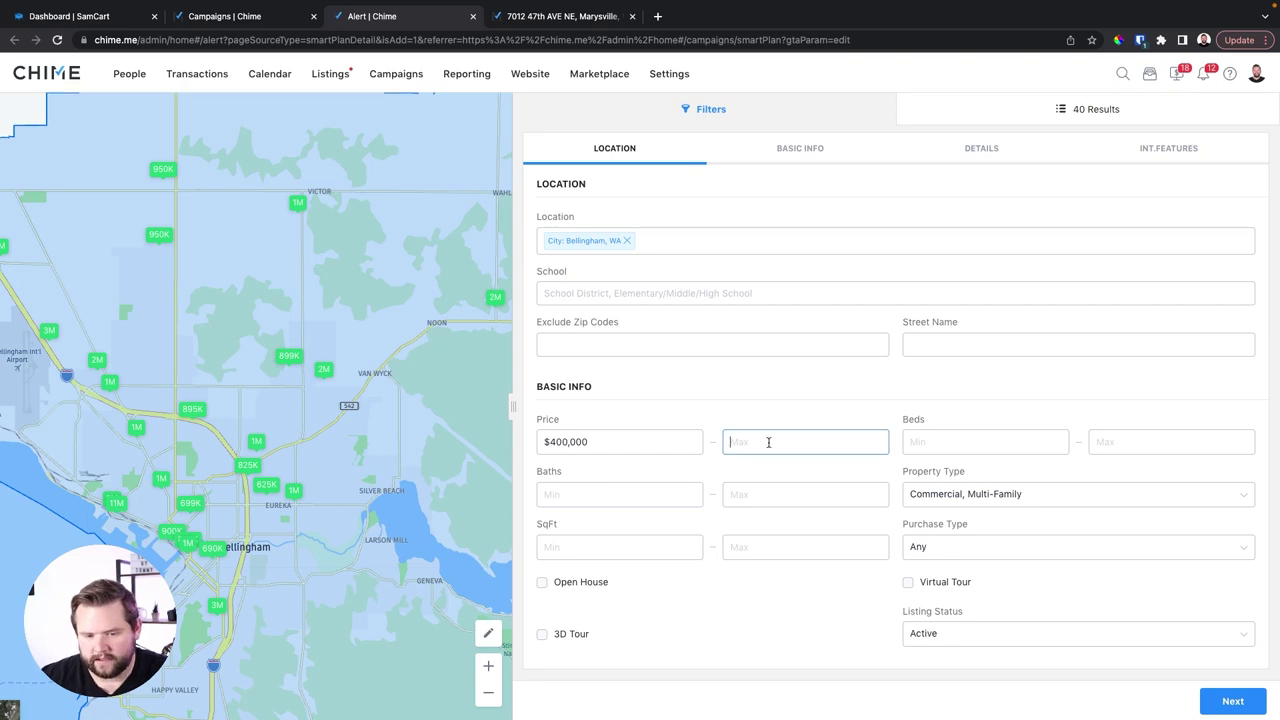
{"action": "type", "text": "800,000"}
{"action": "left_click", "coordinate": [900, 380]}
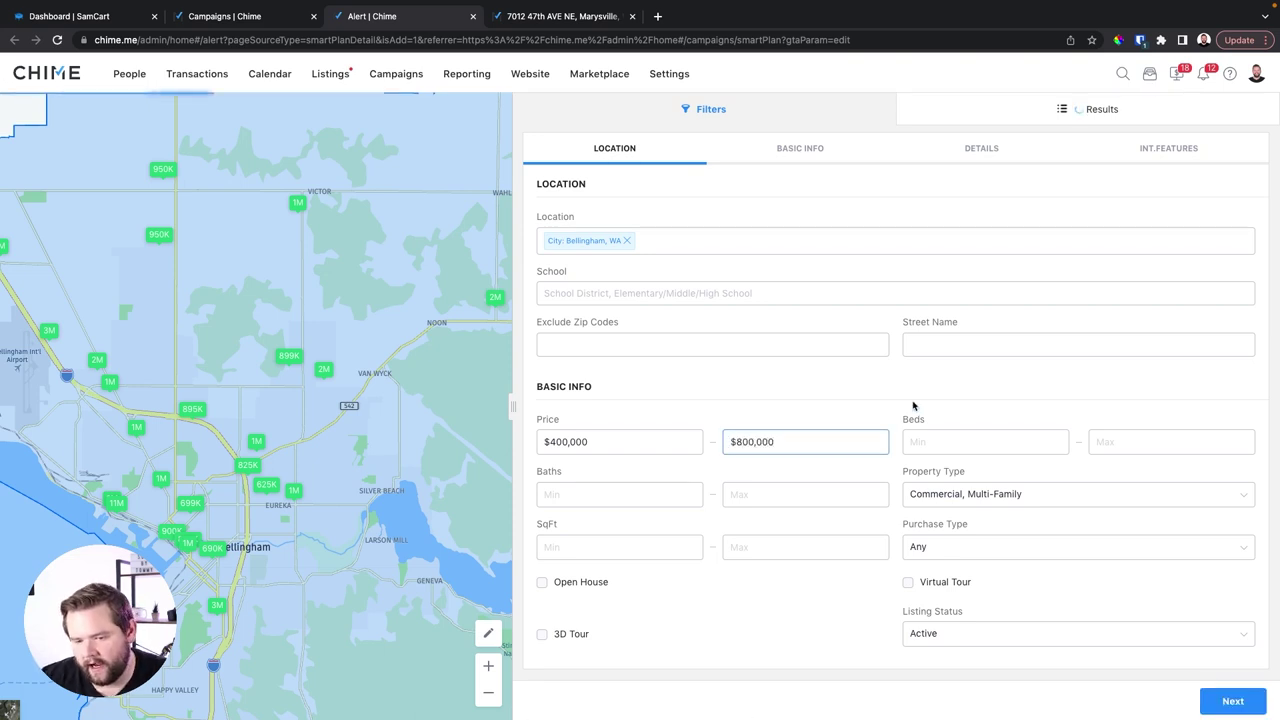
Step: Replace the Commercial and Multi-Family property types with Single Family Home and Condo
{"action": "scroll", "coordinate": [987, 378], "scroll_direction": "down", "scroll_amount": 1}
{"action": "left_click", "coordinate": [1003, 403]}
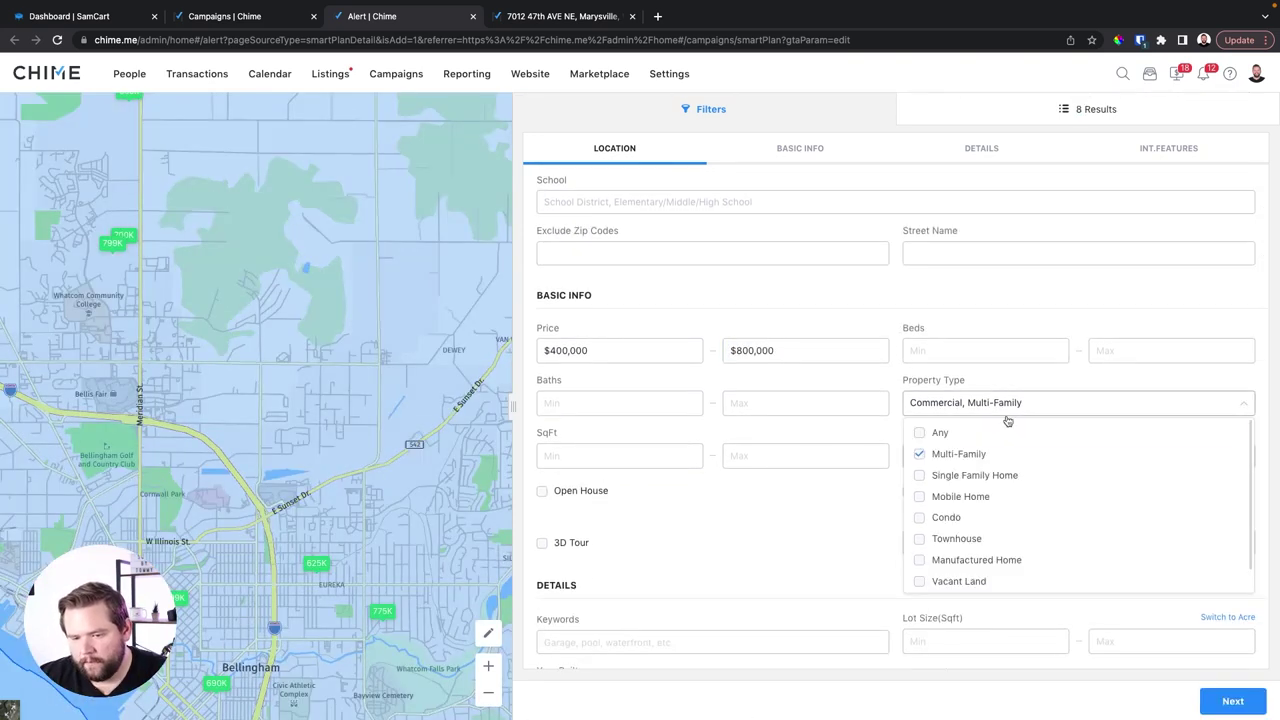
{"action": "left_click", "coordinate": [919, 457]}
{"action": "scroll", "coordinate": [920, 465], "scroll_direction": "down", "scroll_amount": 1}
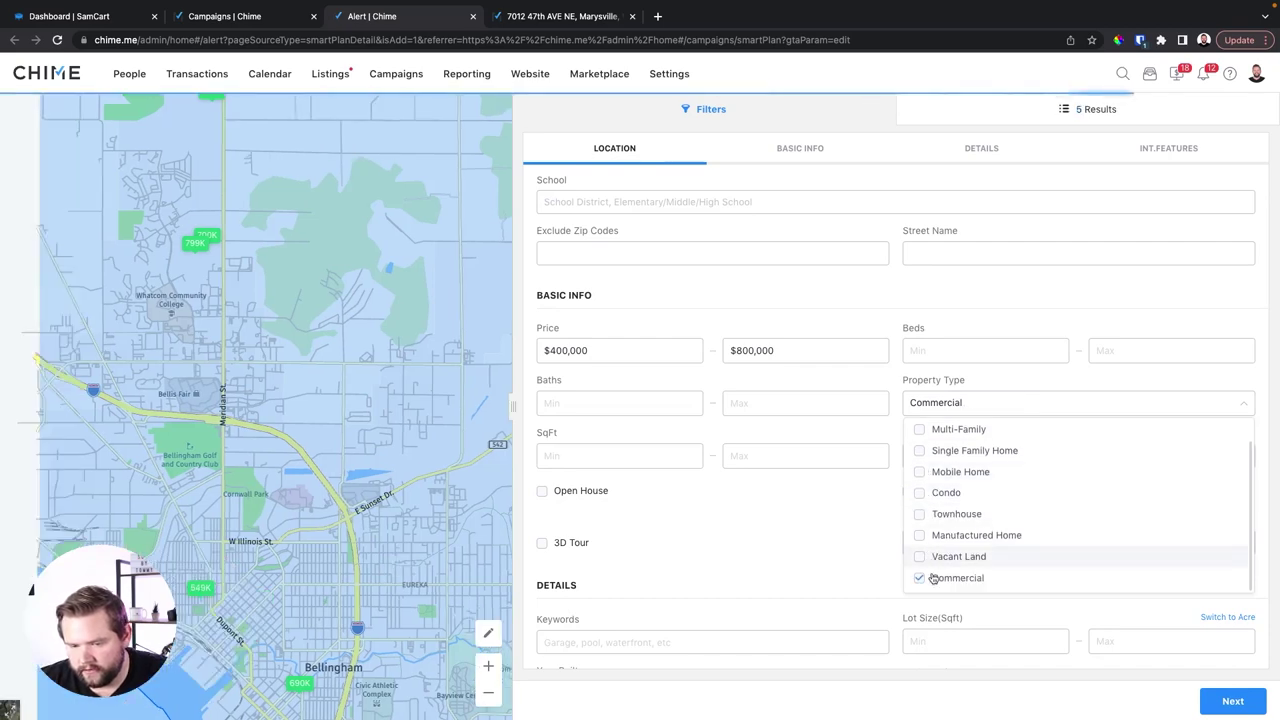
{"action": "left_click", "coordinate": [926, 583]}
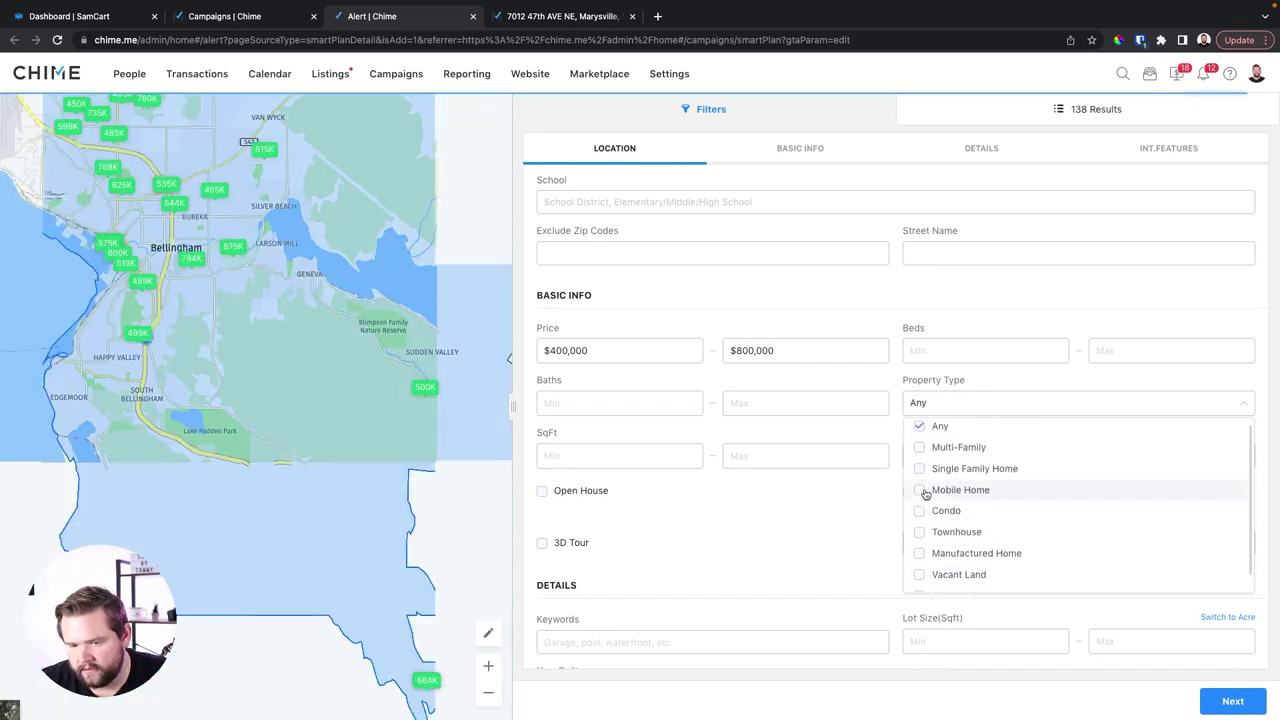
{"action": "left_click", "coordinate": [917, 469]}
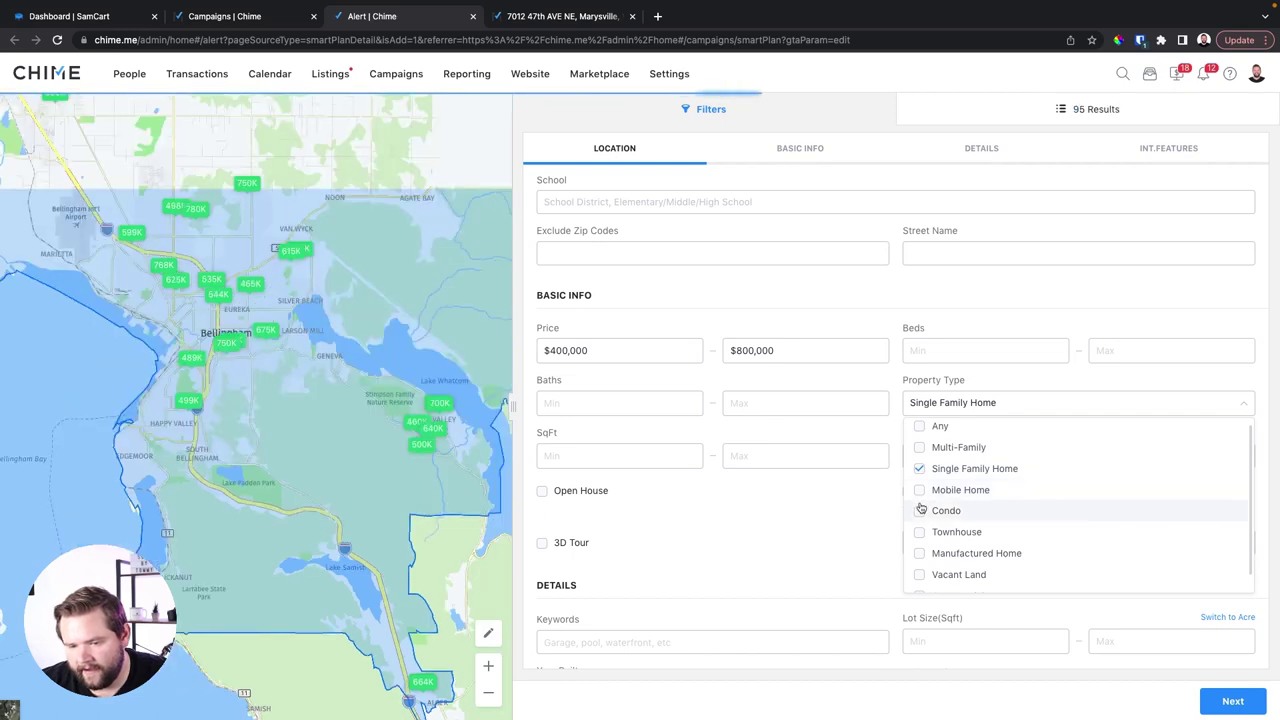
{"action": "left_click", "coordinate": [919, 511]}
{"action": "left_click", "coordinate": [920, 286]}
Step: Set the minimum number of beds to 4 and continue to the alert settings
{"action": "scroll", "coordinate": [928, 296], "scroll_direction": "down", "scroll_amount": 1}
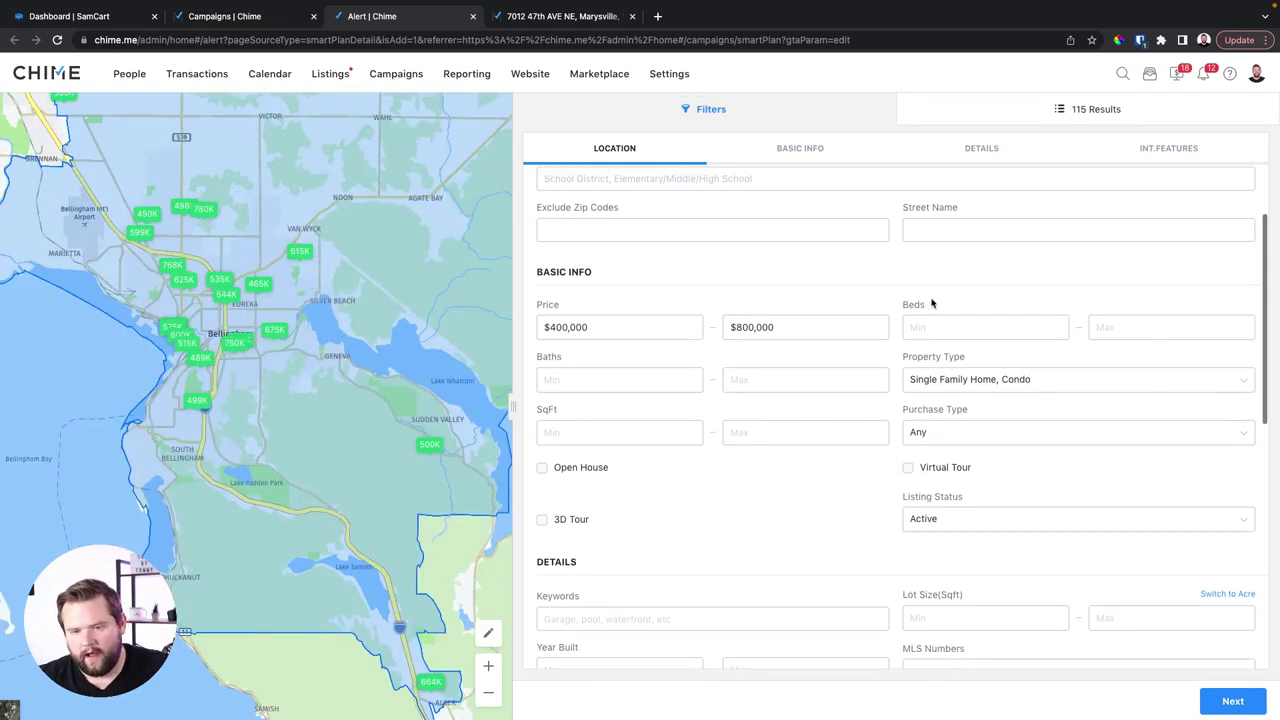
{"action": "left_click", "coordinate": [934, 326]}
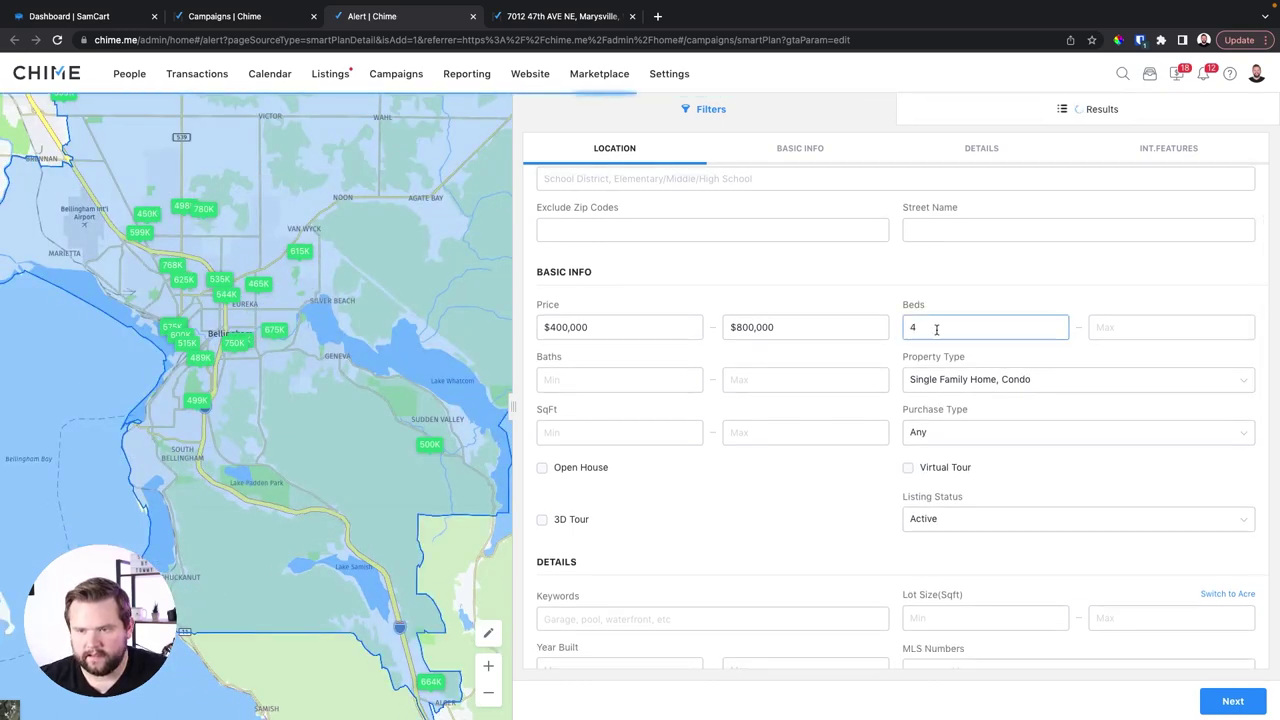
{"action": "scroll", "coordinate": [843, 514], "scroll_direction": "down", "scroll_amount": 4}
{"action": "scroll", "coordinate": [758, 565], "scroll_direction": "down", "scroll_amount": 5}
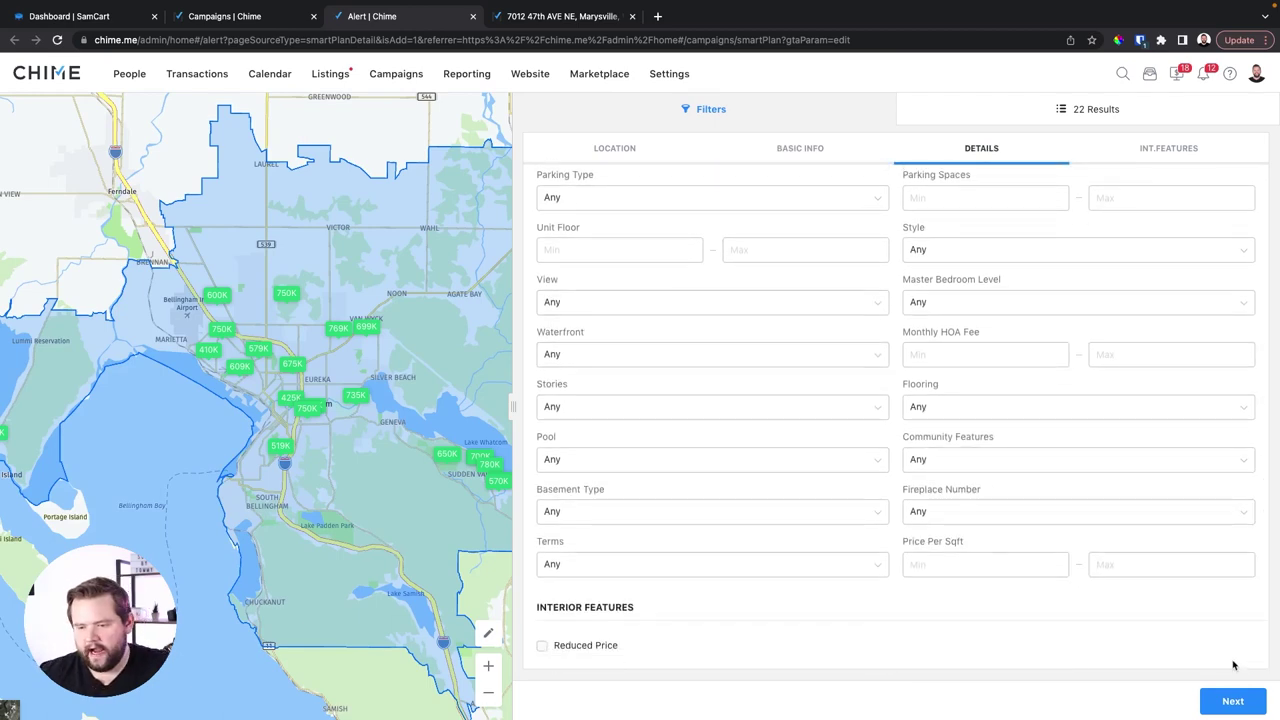
{"action": "left_click", "coordinate": [1233, 701]}
Step: Schedule the buyer alert for Wednesday PM only, clearing the Monday and Thursday AM slots
{"action": "scroll", "coordinate": [592, 418], "scroll_direction": "down", "scroll_amount": 1}
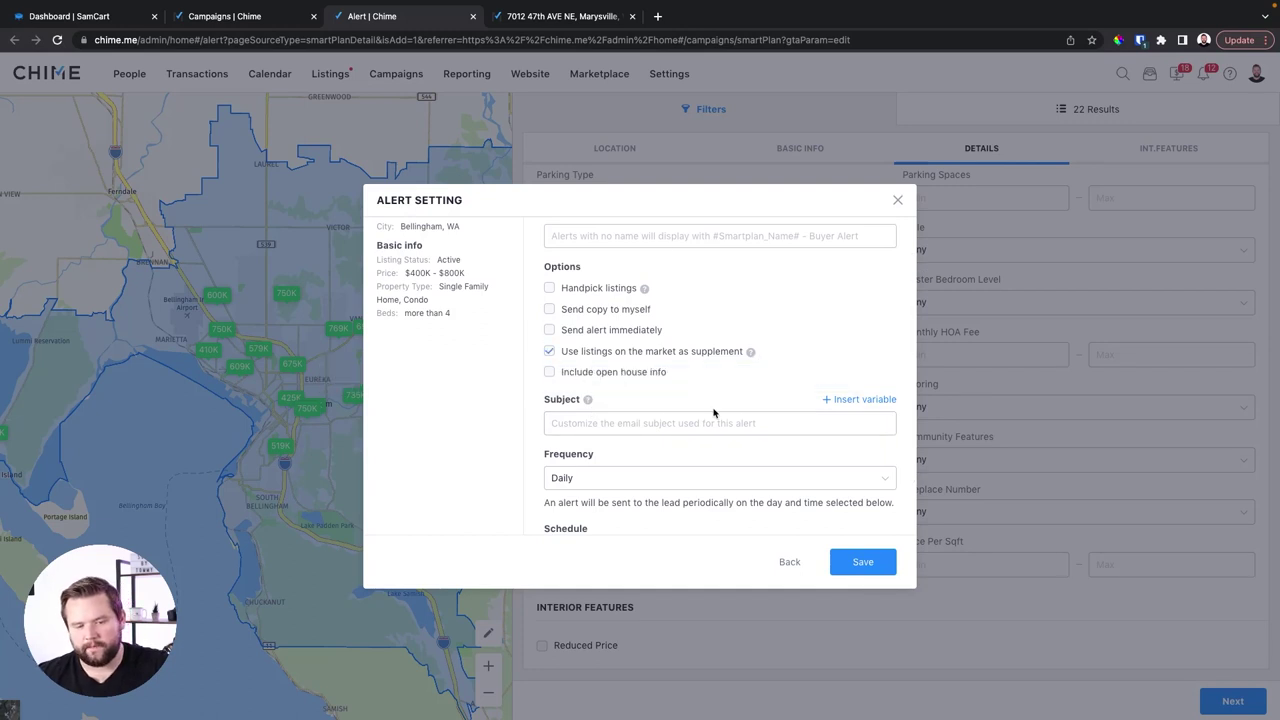
{"action": "scroll", "coordinate": [714, 412], "scroll_direction": "down", "scroll_amount": 2}
{"action": "left_click", "coordinate": [622, 497]}
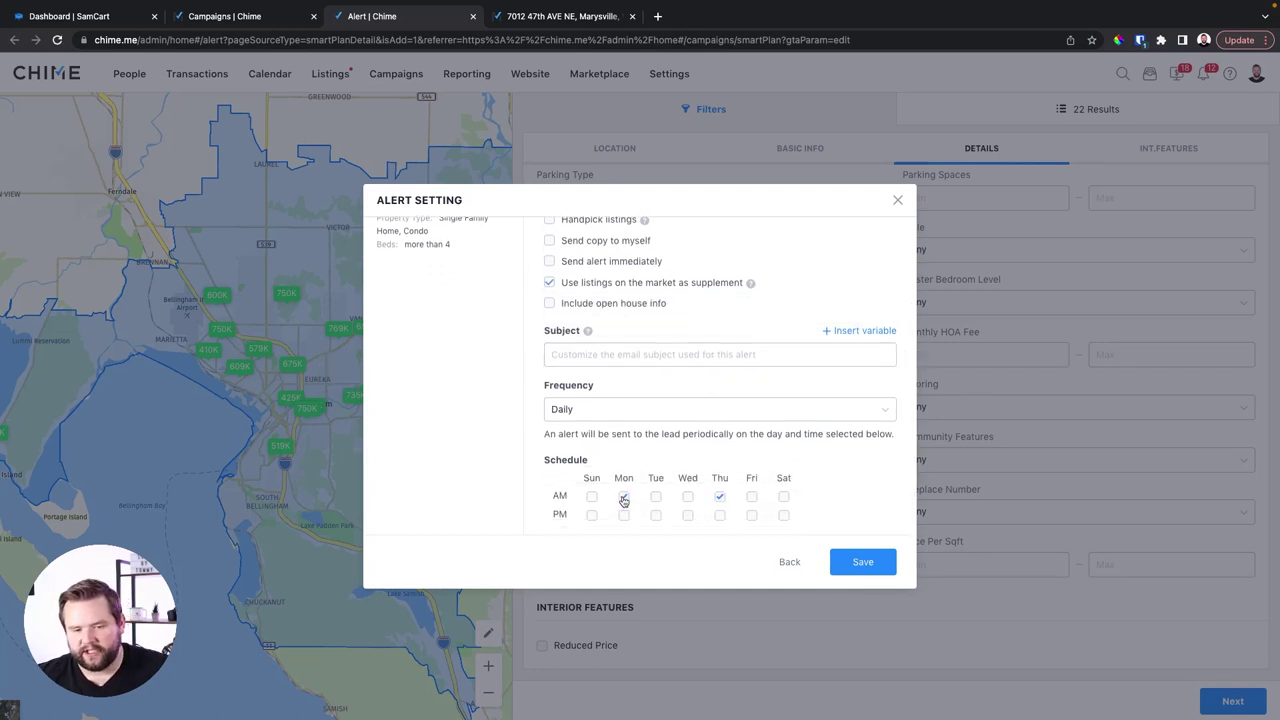
{"action": "left_click", "coordinate": [623, 498]}
{"action": "left_click", "coordinate": [688, 516]}
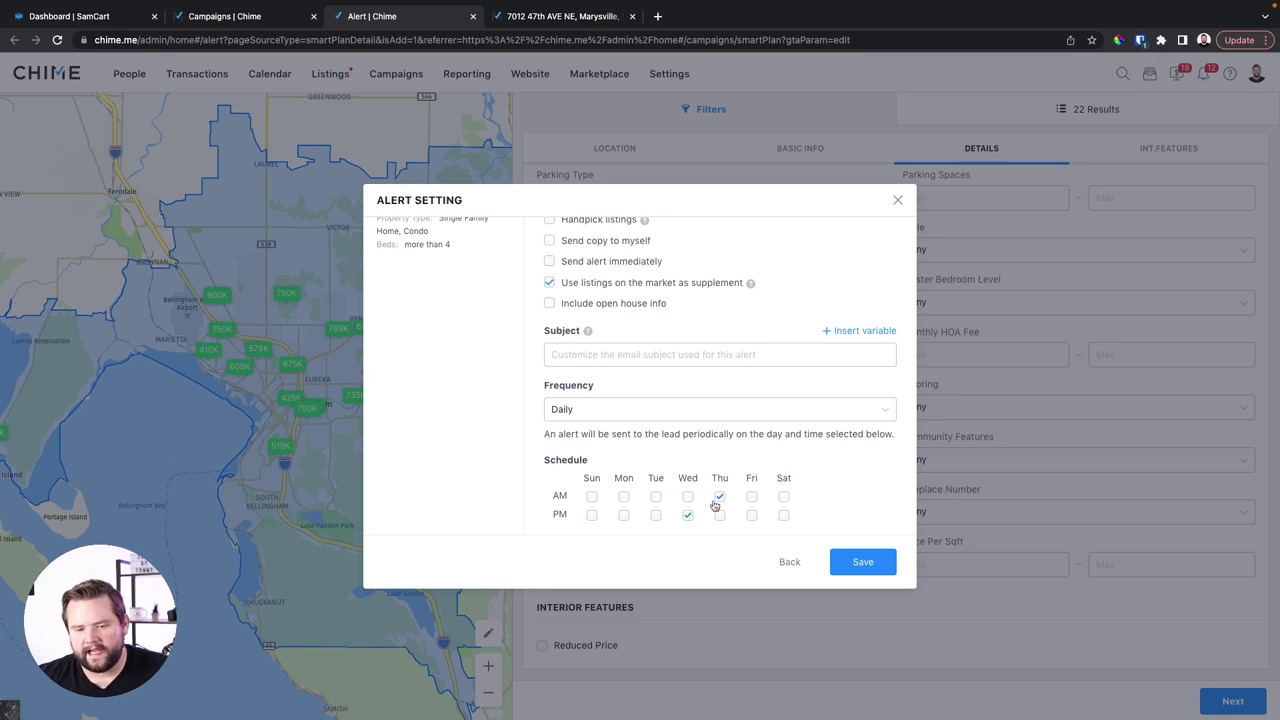
{"action": "left_click", "coordinate": [721, 498]}
Step: Look over the alert's frequency choices, keep Daily, and save the buyer alert settings
{"action": "left_click", "coordinate": [629, 408]}
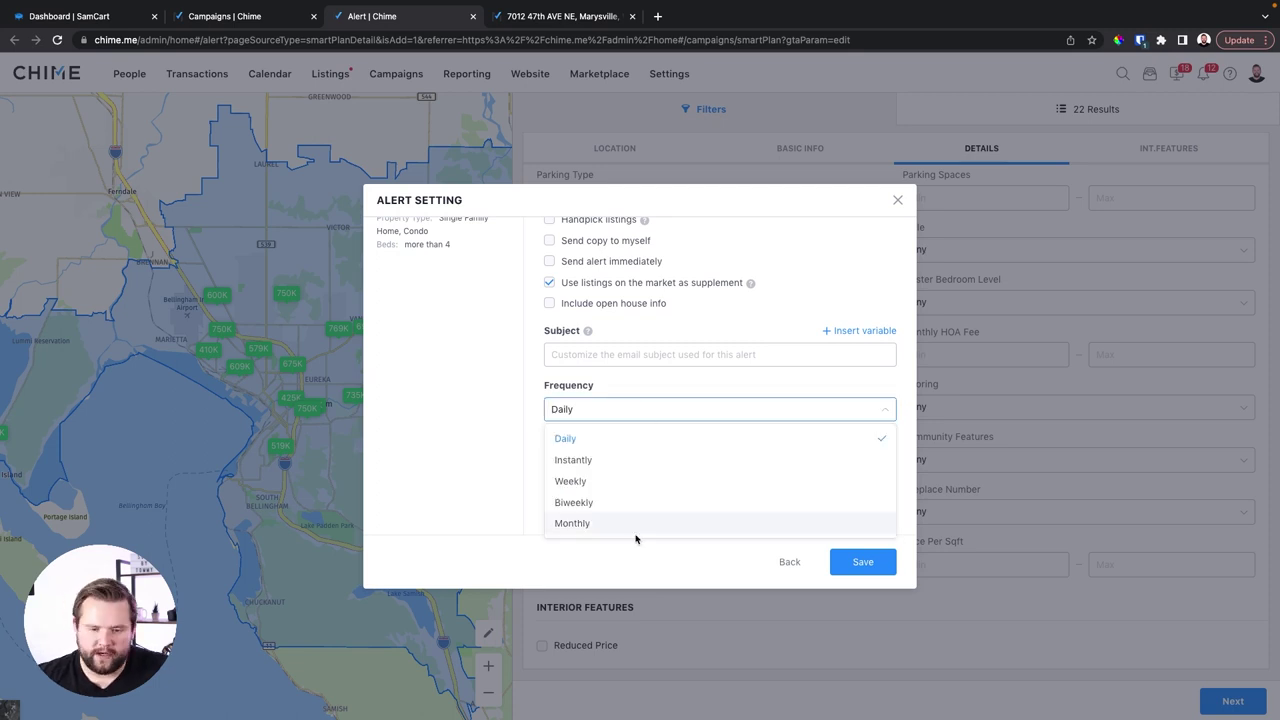
{"action": "left_click", "coordinate": [655, 390]}
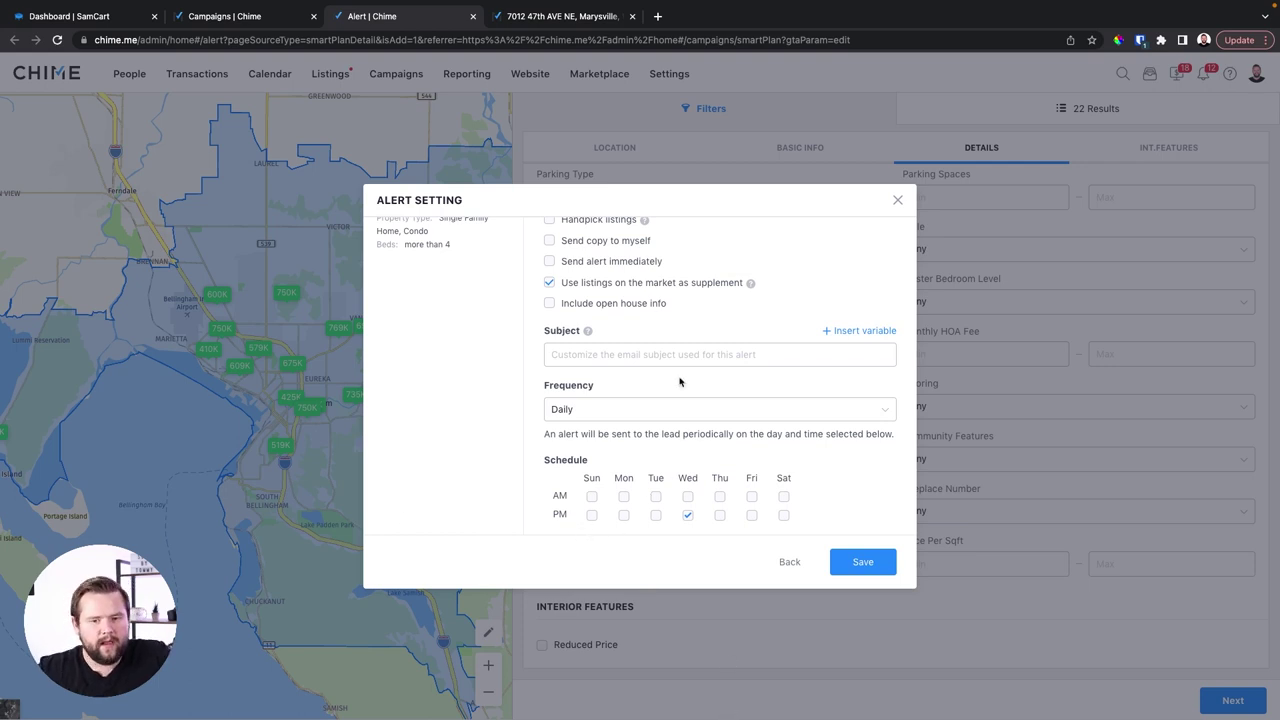
{"action": "scroll", "coordinate": [681, 378], "scroll_direction": "up", "scroll_amount": 1}
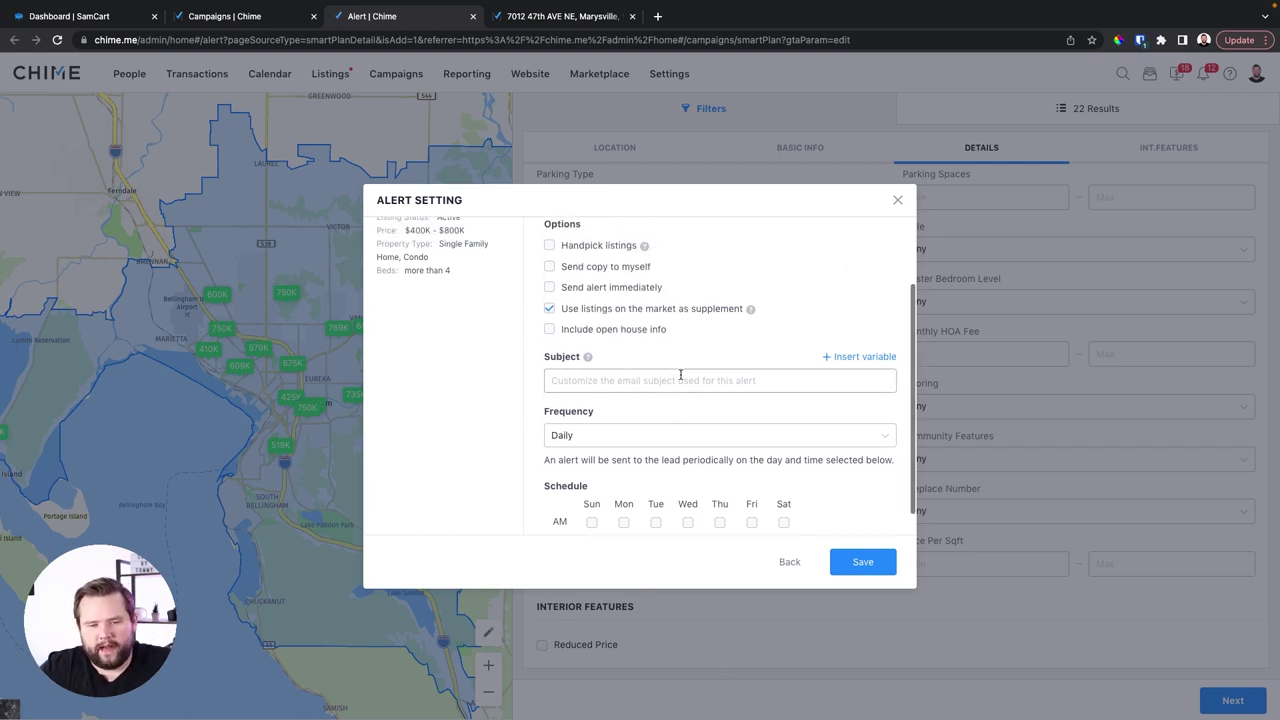
{"action": "scroll", "coordinate": [700, 385], "scroll_direction": "up", "scroll_amount": 1}
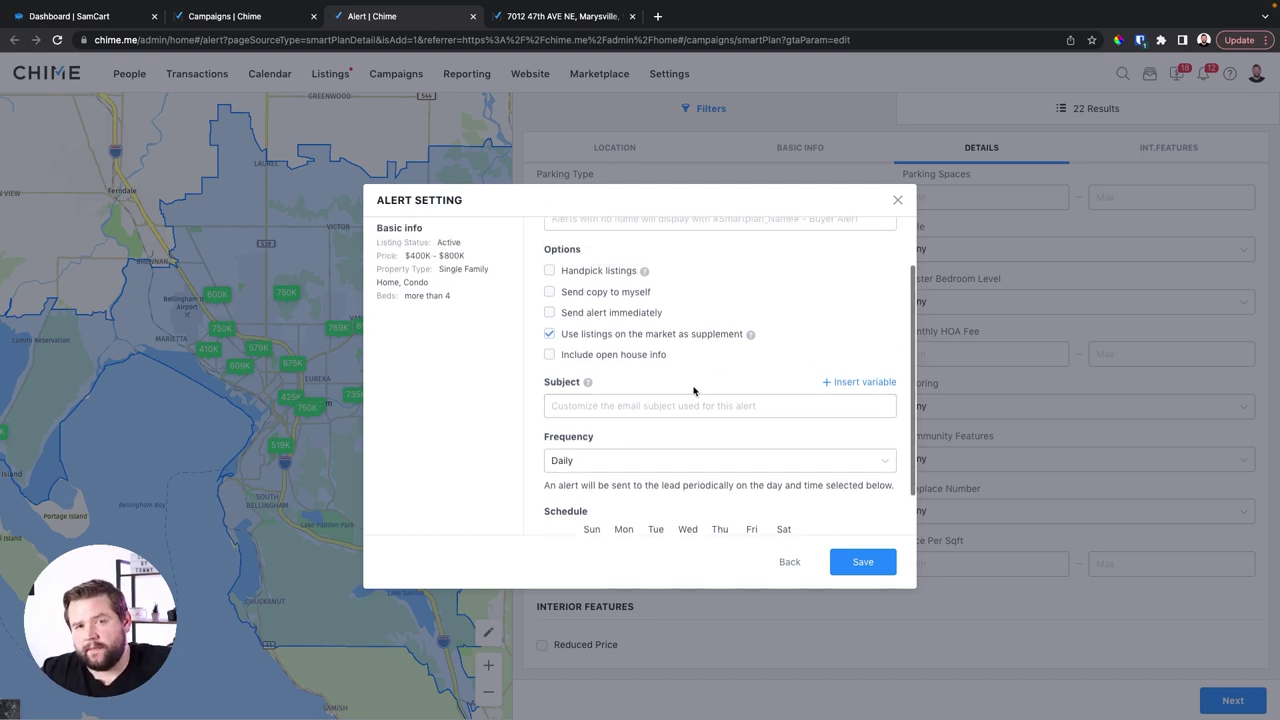
{"action": "scroll", "coordinate": [686, 326], "scroll_direction": "down", "scroll_amount": 2}
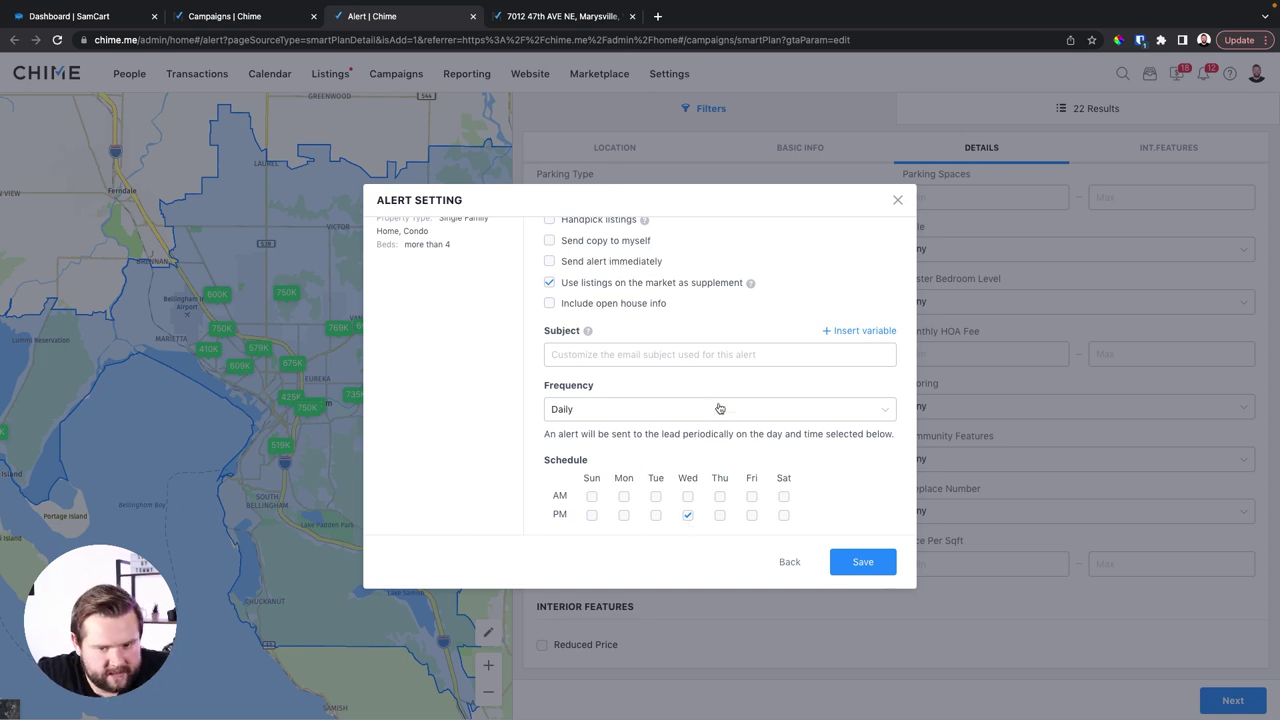
{"action": "left_click", "coordinate": [857, 562]}
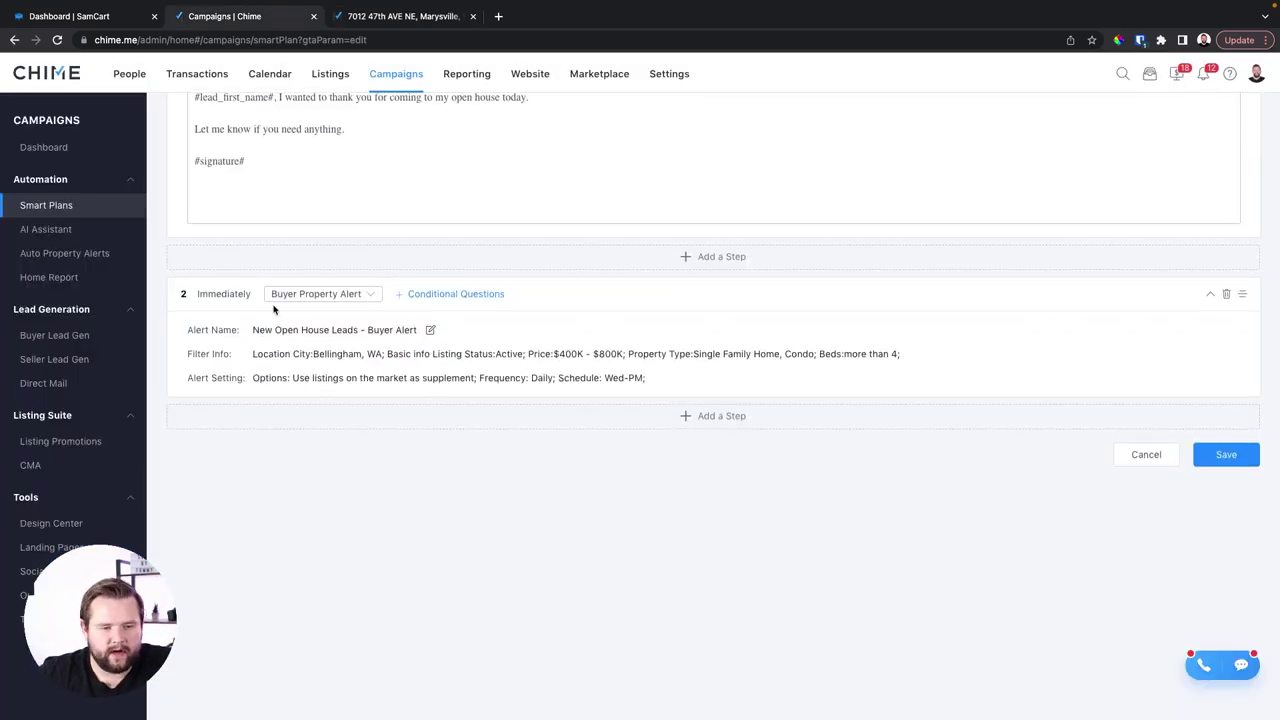
Step: Add a third step to the plan as a Change Pipeline action and look over the available pipelines
{"action": "left_click", "coordinate": [695, 418]}
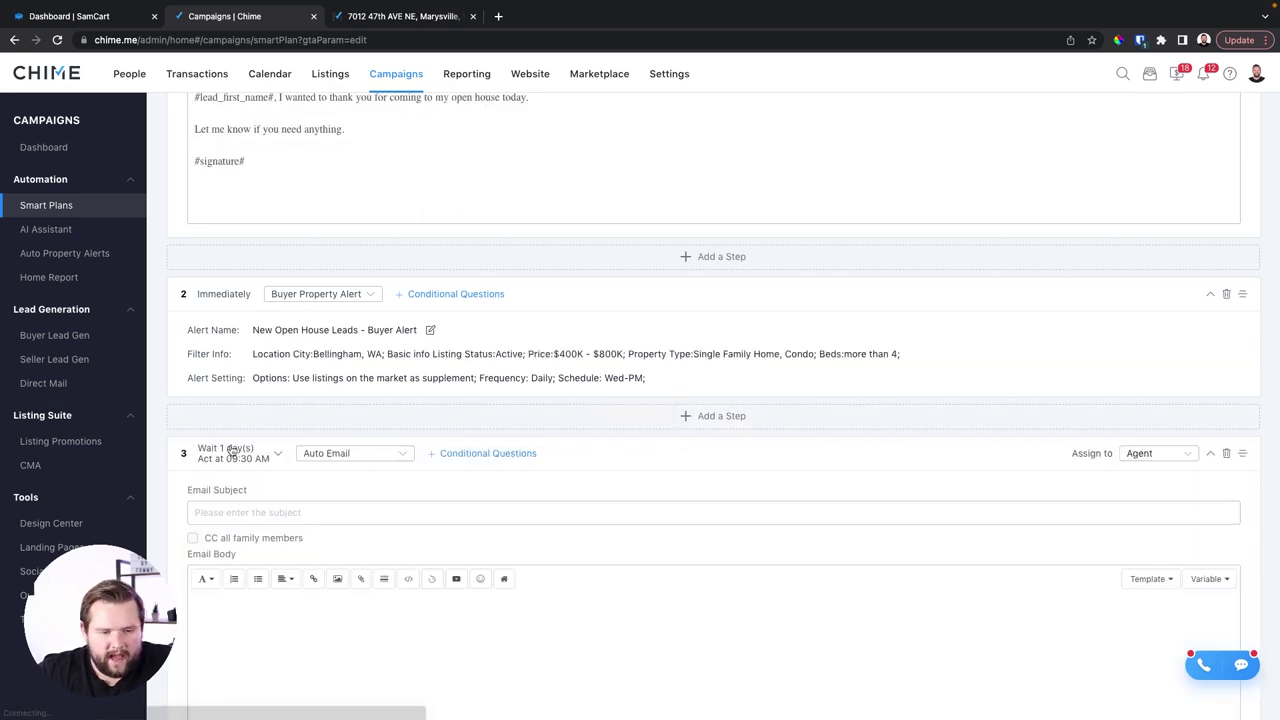
{"action": "left_click", "coordinate": [371, 458]}
{"action": "scroll", "coordinate": [371, 463], "scroll_direction": "down", "scroll_amount": 3}
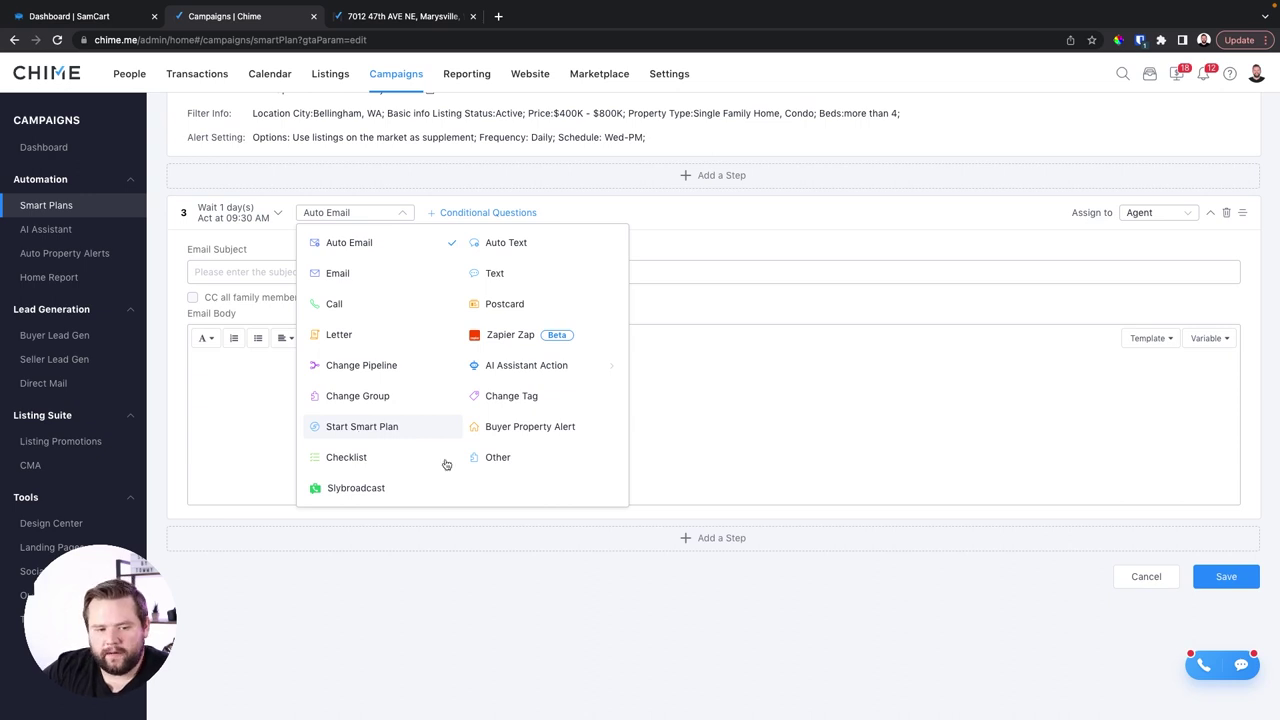
{"action": "left_click", "coordinate": [366, 368]}
{"action": "left_click", "coordinate": [452, 374]}
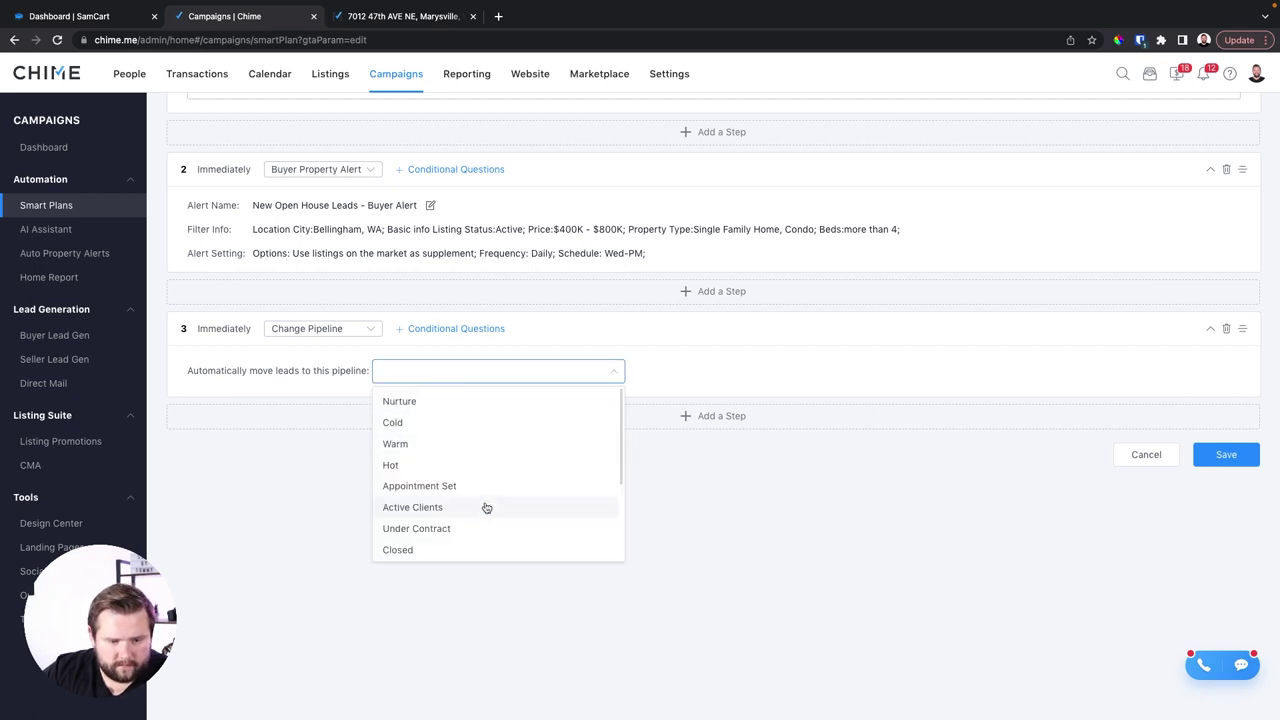
{"action": "left_click", "coordinate": [222, 337]}
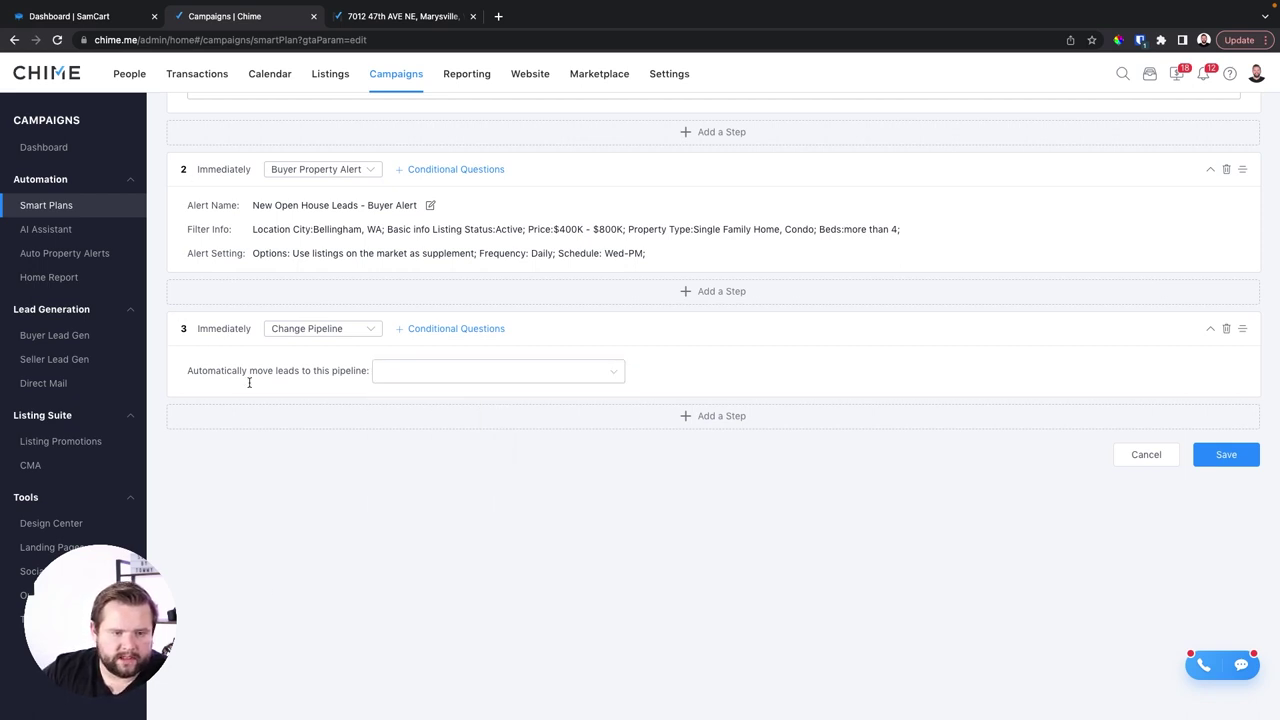
Step: Review the timing and contents of the plan's three steps, from the welcome email to the pipeline change
{"action": "scroll", "coordinate": [351, 519], "scroll_direction": "up", "scroll_amount": 1}
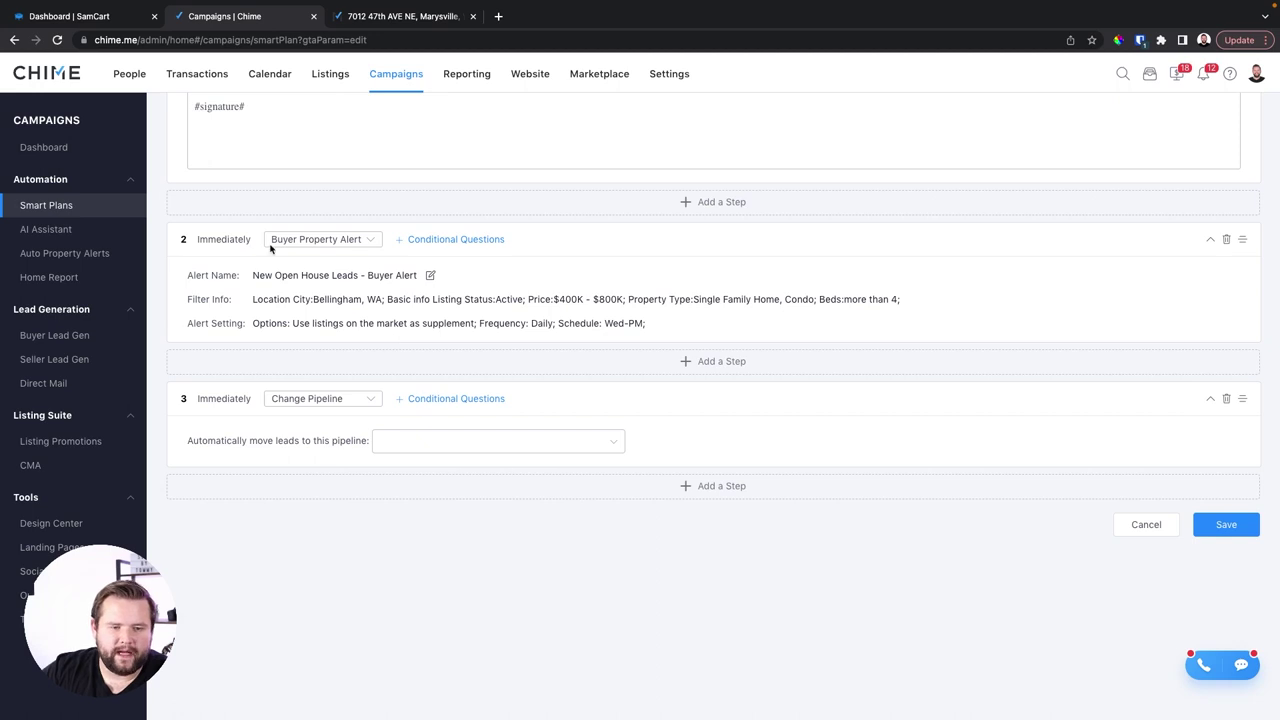
{"action": "scroll", "coordinate": [300, 330], "scroll_direction": "up", "scroll_amount": 3}
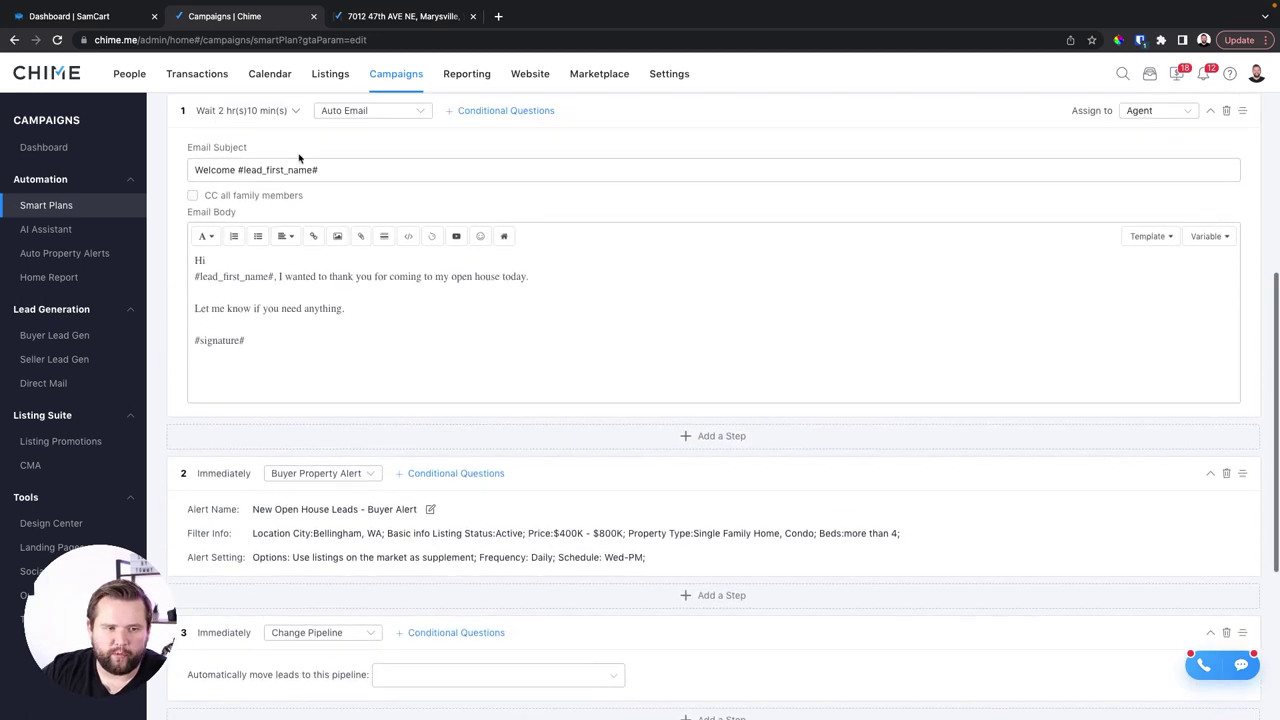
{"action": "scroll", "coordinate": [271, 273], "scroll_direction": "down", "scroll_amount": 1}
{"action": "scroll", "coordinate": [271, 273], "scroll_direction": "down", "scroll_amount": 3}
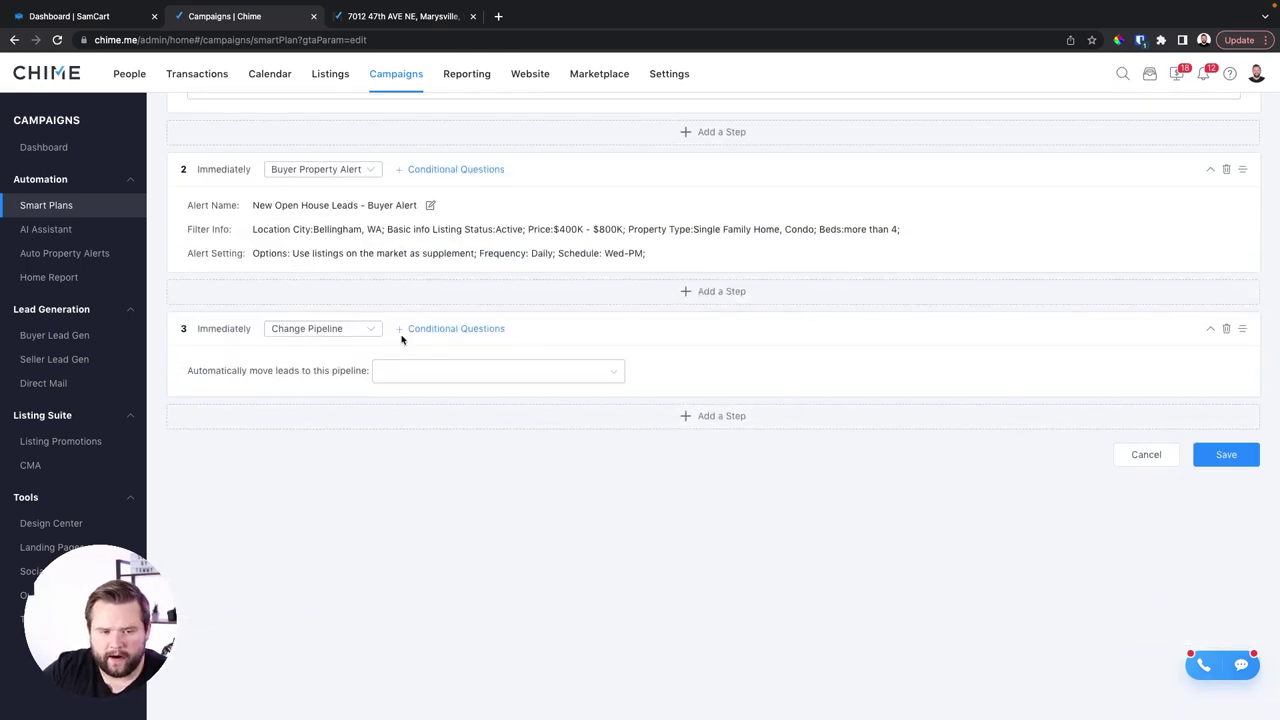
{"action": "scroll", "coordinate": [450, 367], "scroll_direction": "up", "scroll_amount": 7}
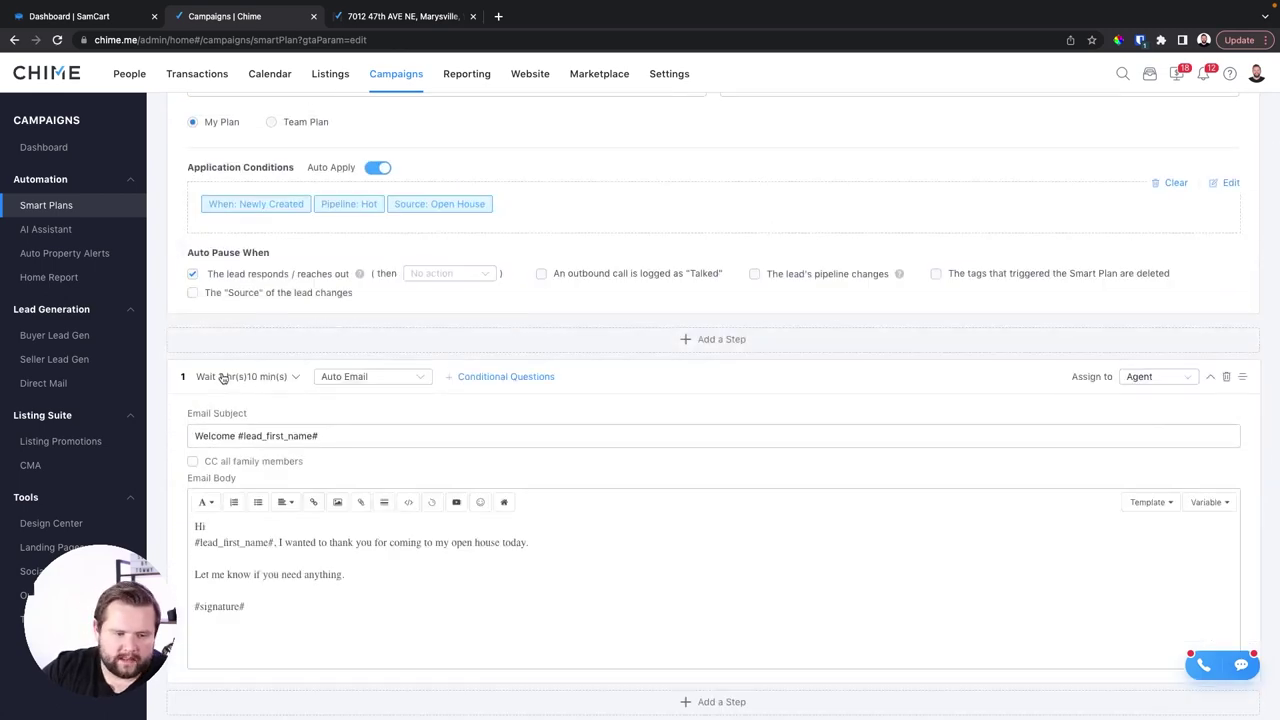
Step: Insert a new step directly after the welcome email and make it an Auto Text action
{"action": "scroll", "coordinate": [223, 374], "scroll_direction": "down", "scroll_amount": 4}
{"action": "left_click", "coordinate": [712, 390]}
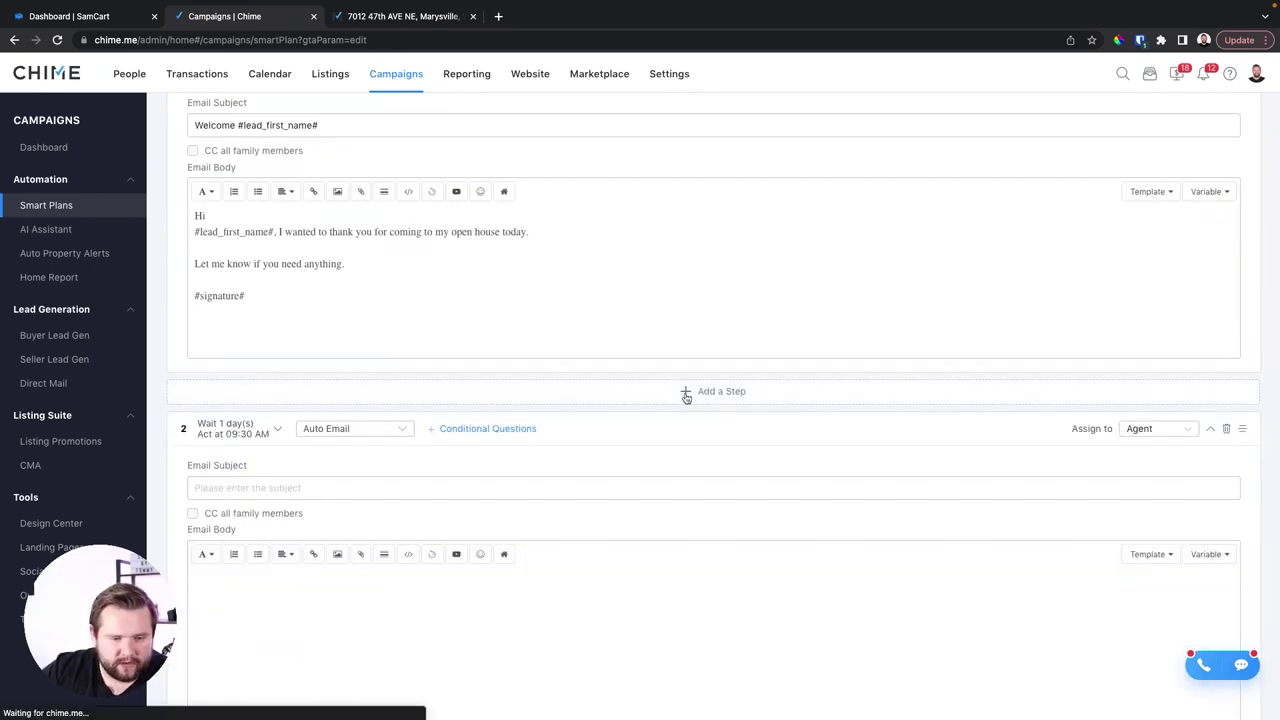
{"action": "left_click", "coordinate": [363, 430]}
{"action": "left_click", "coordinate": [522, 460]}
{"action": "scroll", "coordinate": [523, 463], "scroll_direction": "down", "scroll_amount": 2}
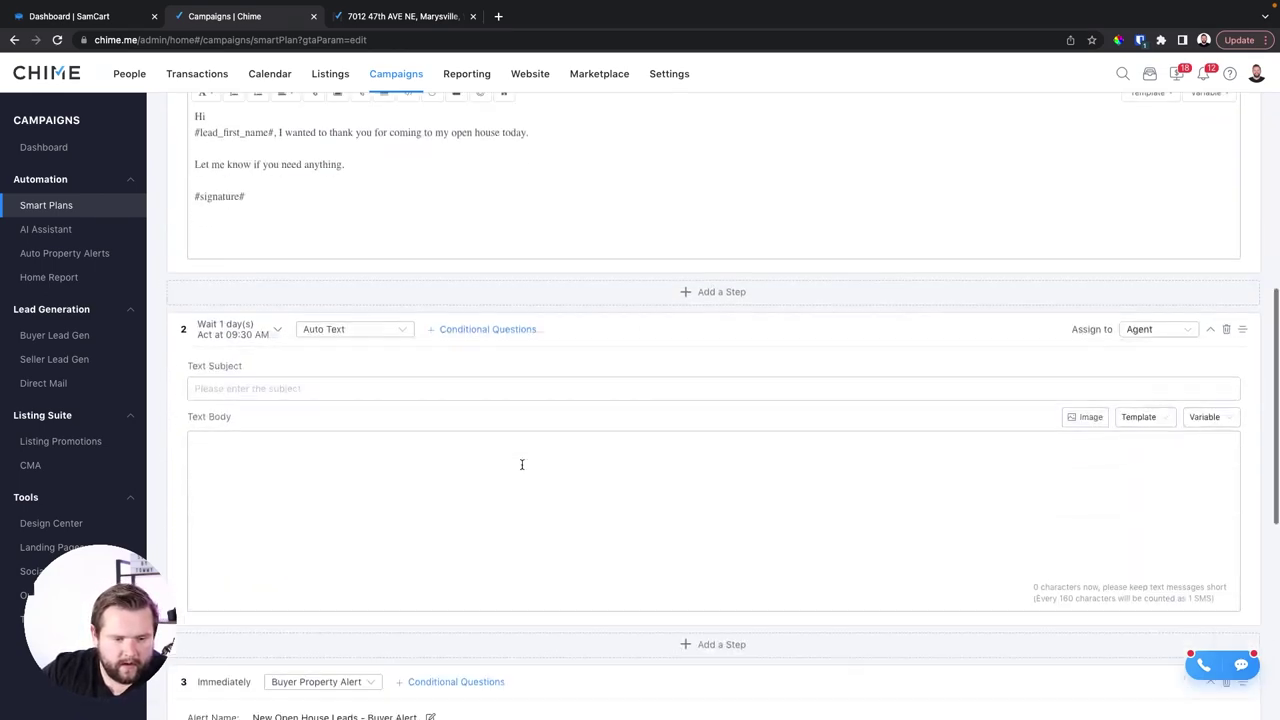
Step: Set the Auto Text step's wait time to 6 days, leaving its message body empty
{"action": "left_click", "coordinate": [226, 273]}
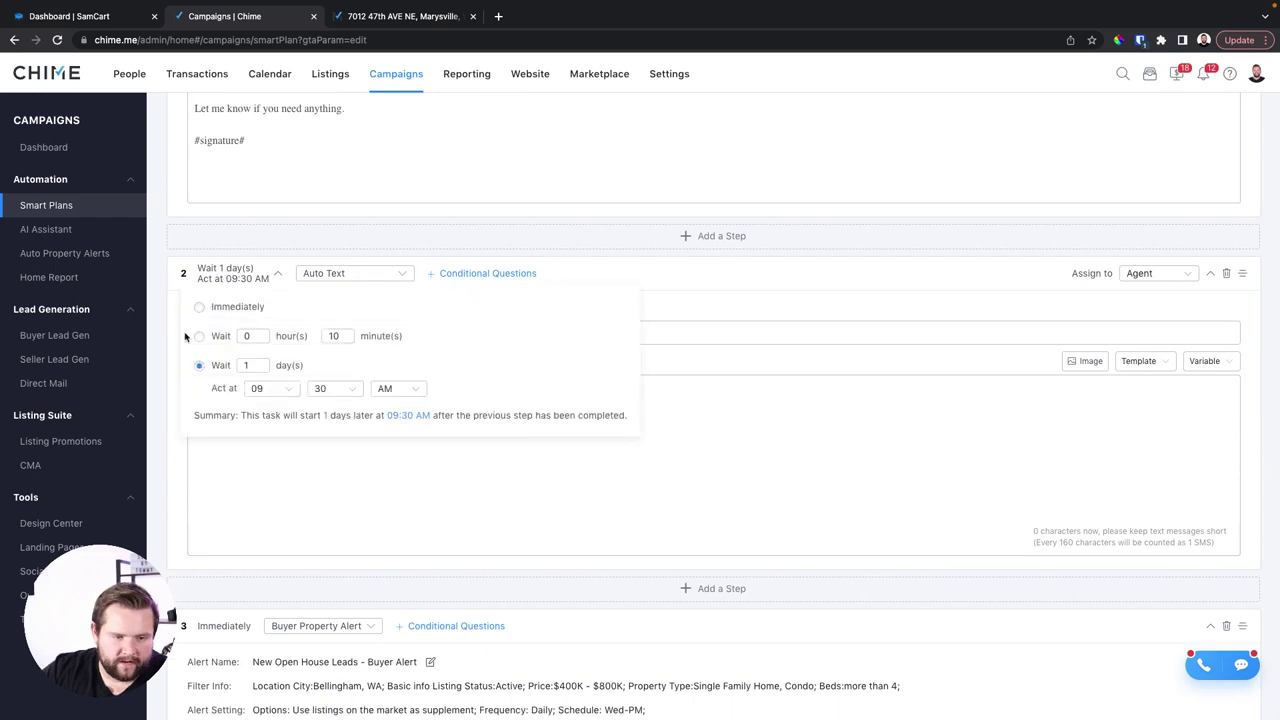
{"action": "double_click", "coordinate": [255, 367]}
{"action": "type", "text": "6"}
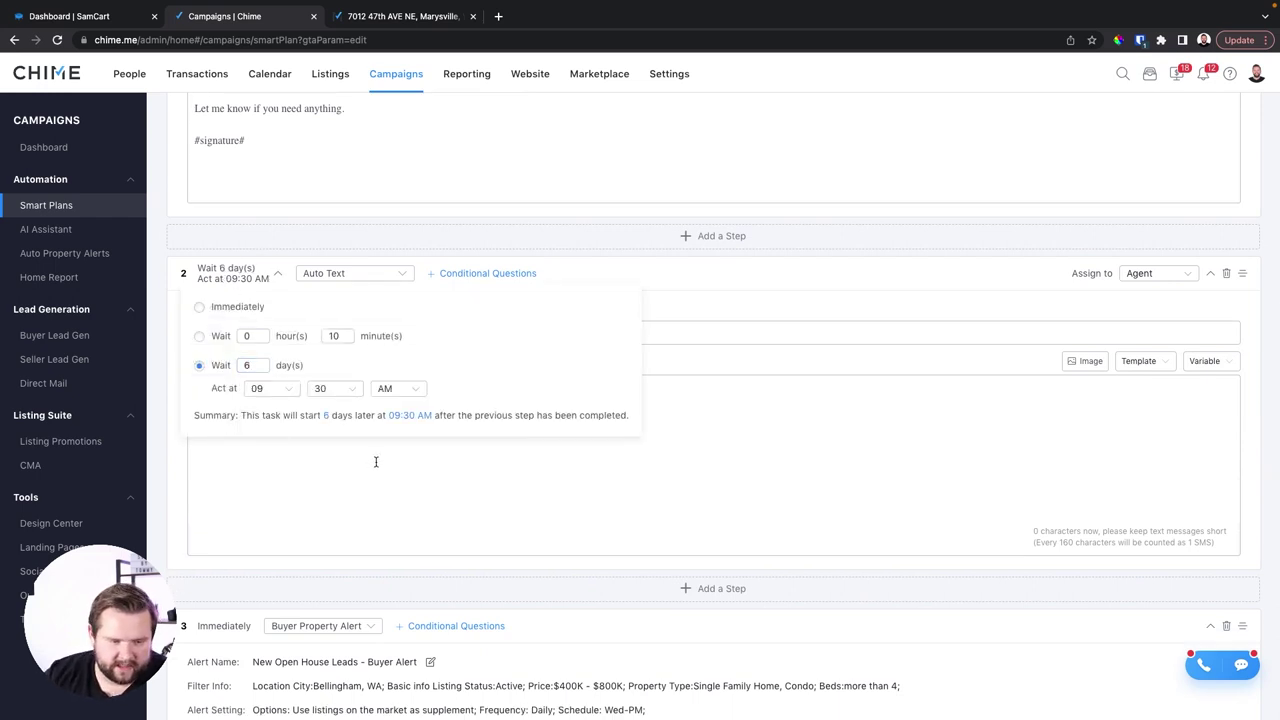
{"action": "left_click", "coordinate": [374, 460]}
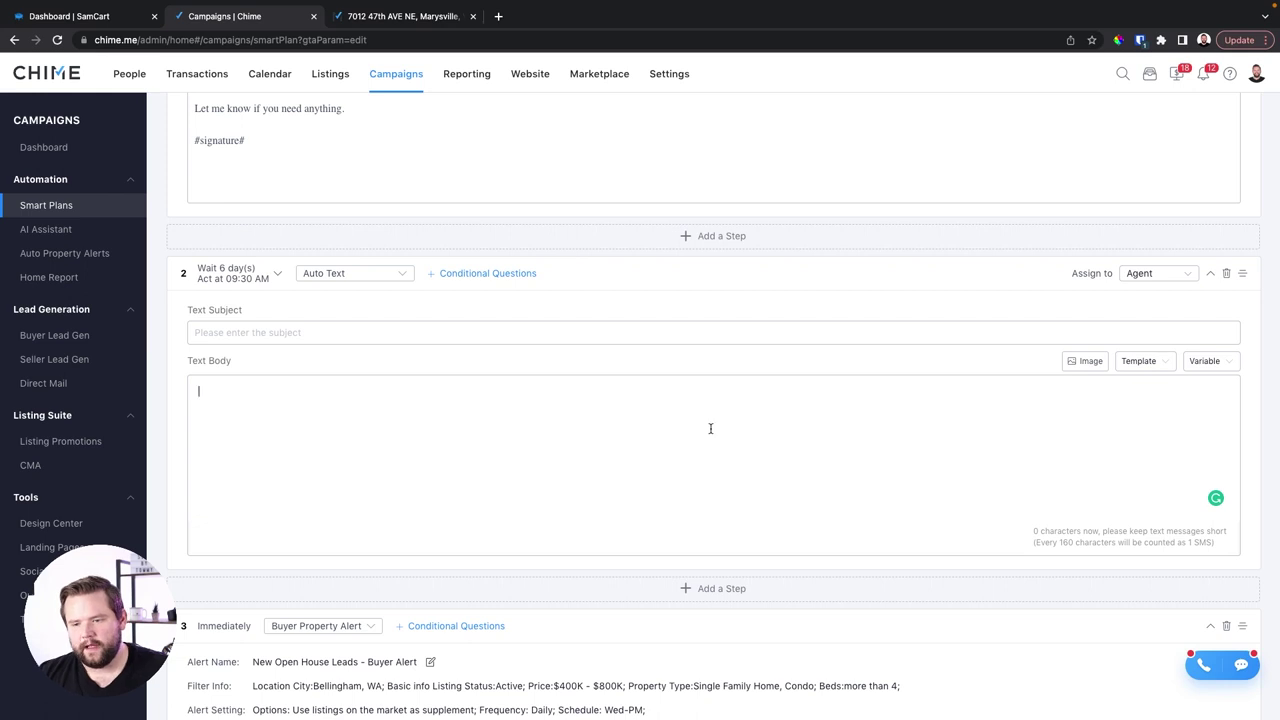
Step: Set the Change Pipeline step to automatically move leads to the Nurture pipeline
{"action": "scroll", "coordinate": [946, 477], "scroll_direction": "down", "scroll_amount": 3}
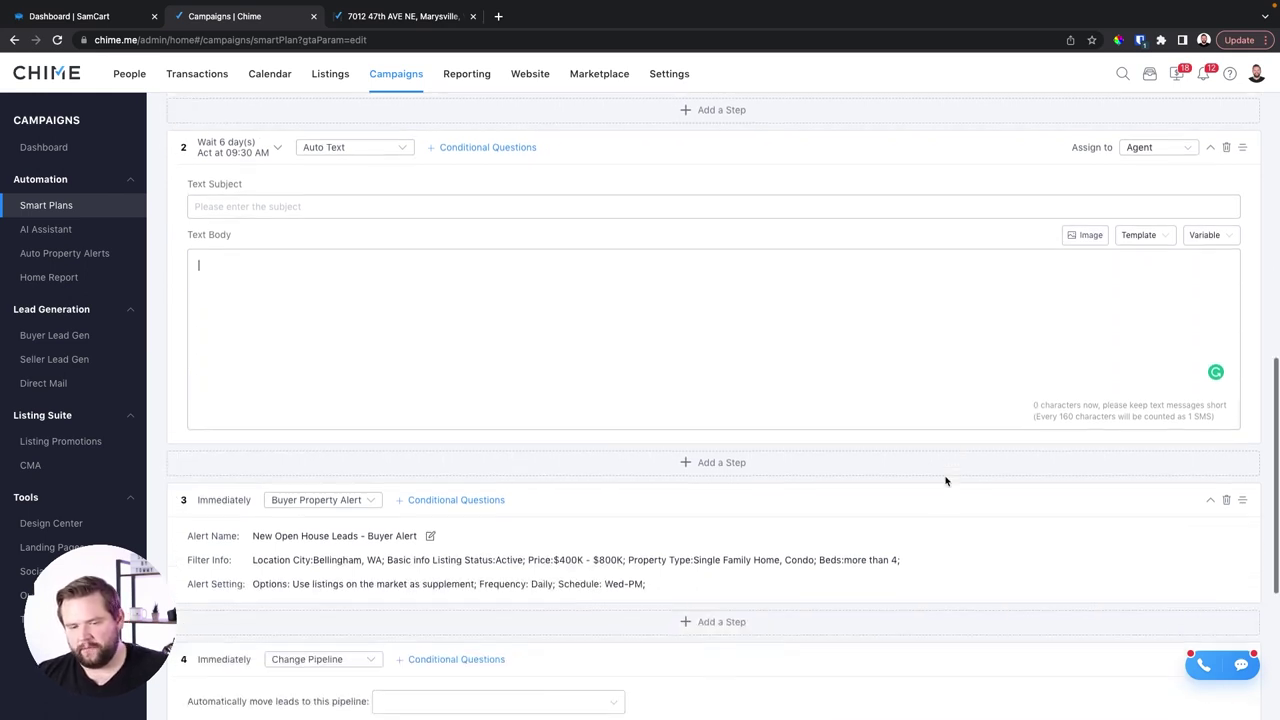
{"action": "scroll", "coordinate": [946, 481], "scroll_direction": "down", "scroll_amount": 2}
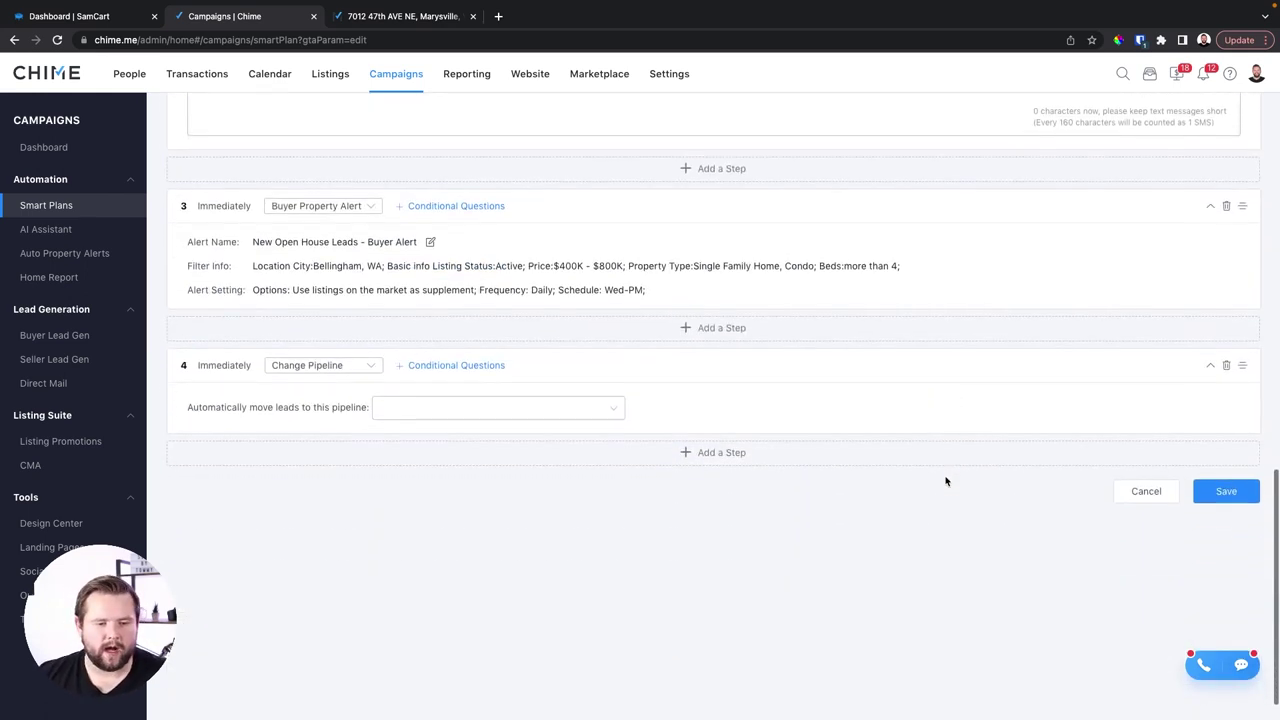
{"action": "scroll", "coordinate": [941, 462], "scroll_direction": "down", "scroll_amount": 1}
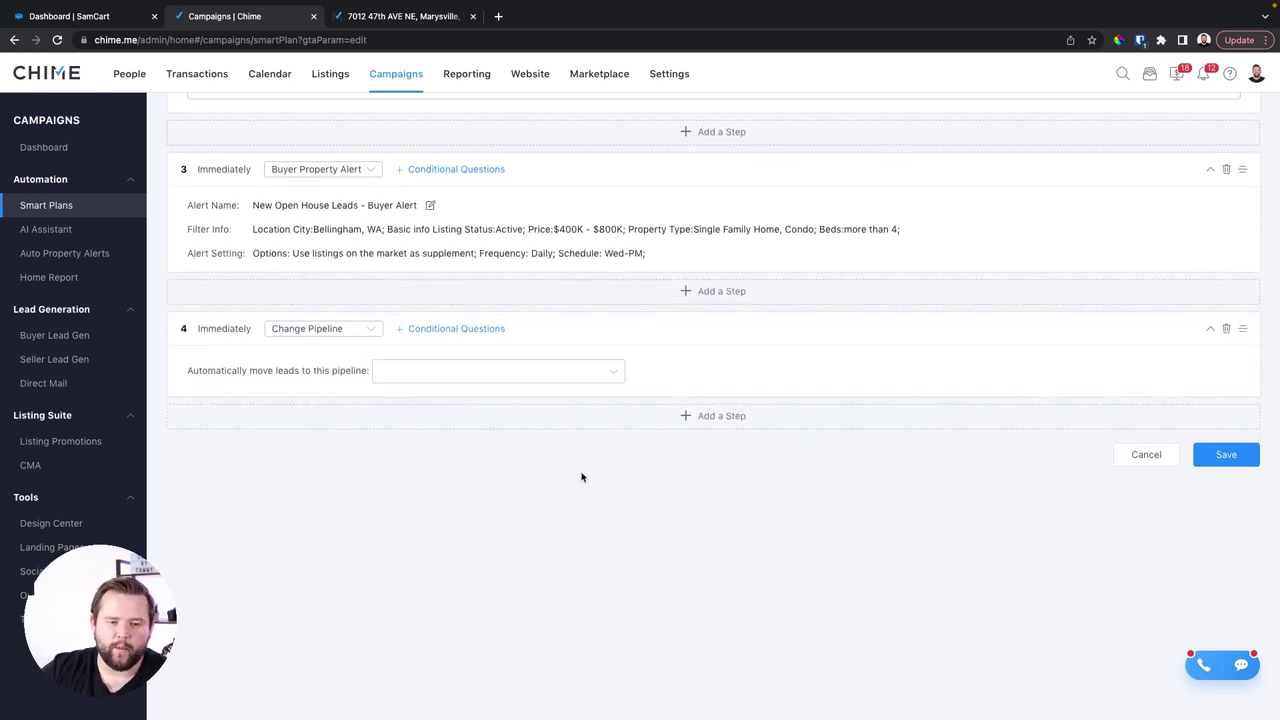
{"action": "left_click", "coordinate": [387, 367]}
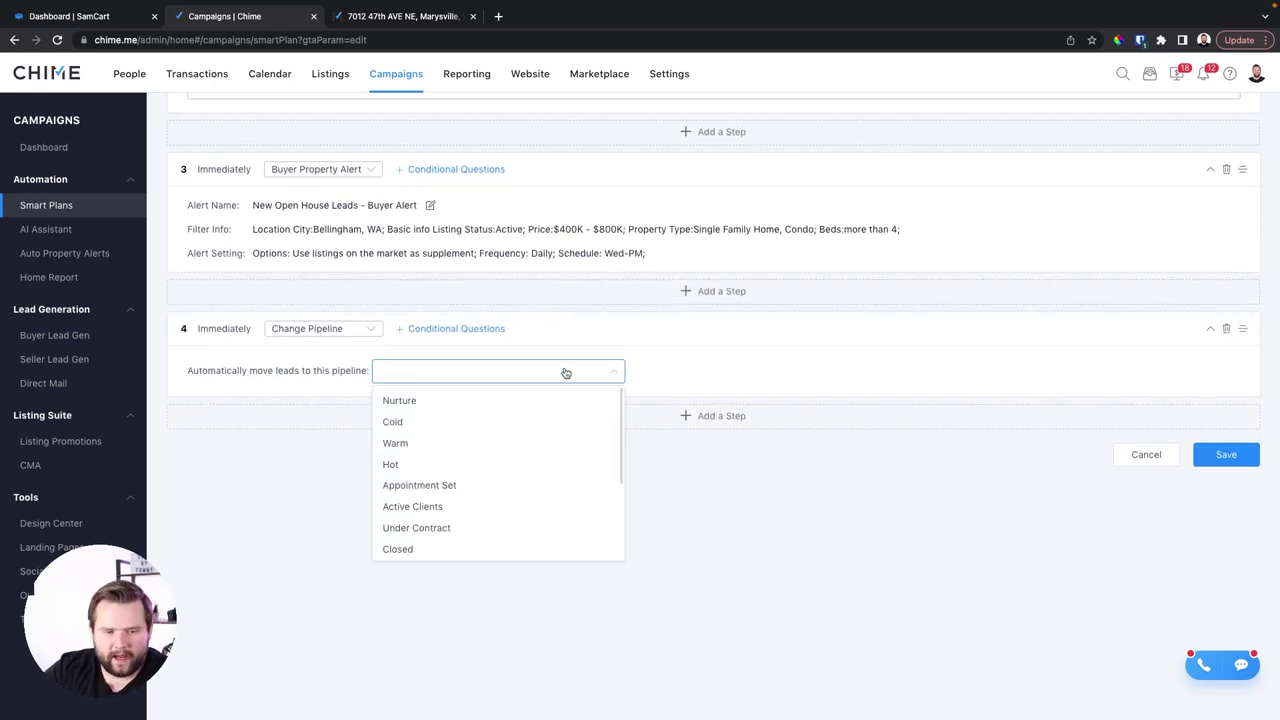
{"action": "left_click", "coordinate": [481, 403]}
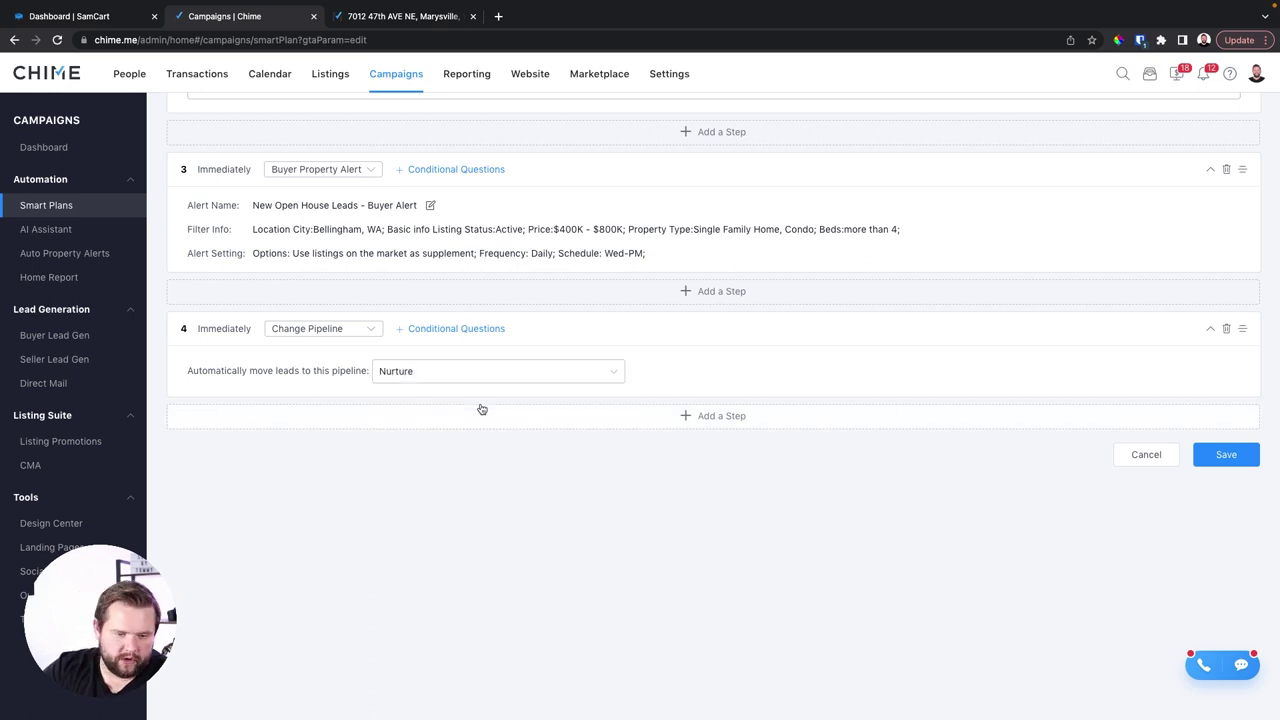
Step: Add a fifth step at the end of the plan as a Start Smart Plan action
{"action": "left_click", "coordinate": [679, 426]}
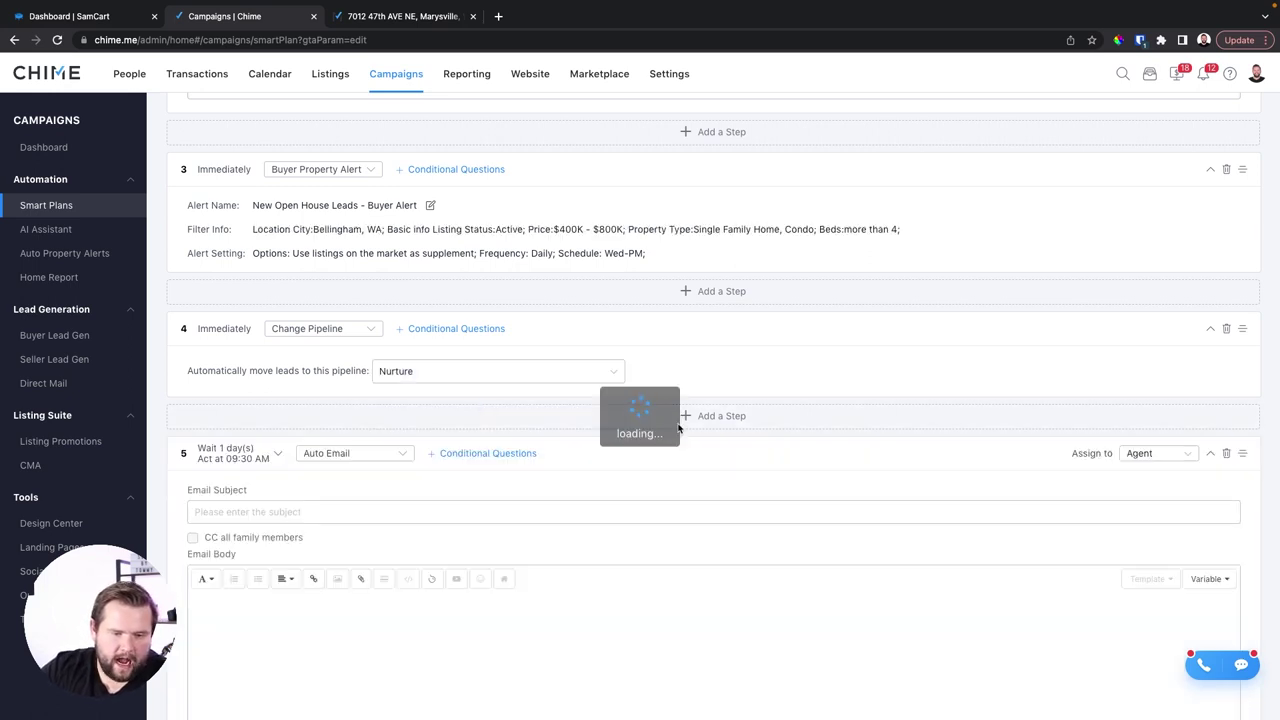
{"action": "left_click", "coordinate": [235, 453]}
{"action": "left_click", "coordinate": [357, 455]}
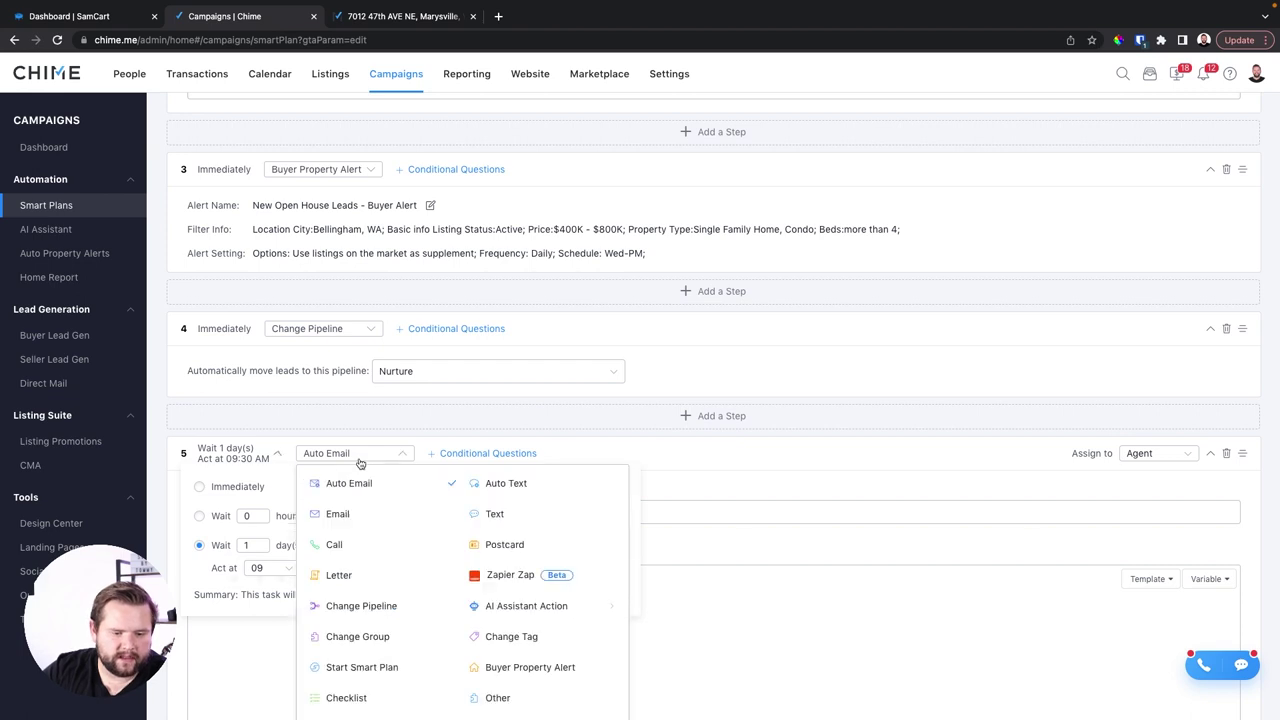
{"action": "scroll", "coordinate": [497, 631], "scroll_direction": "down", "scroll_amount": 1}
{"action": "left_click", "coordinate": [400, 603]}
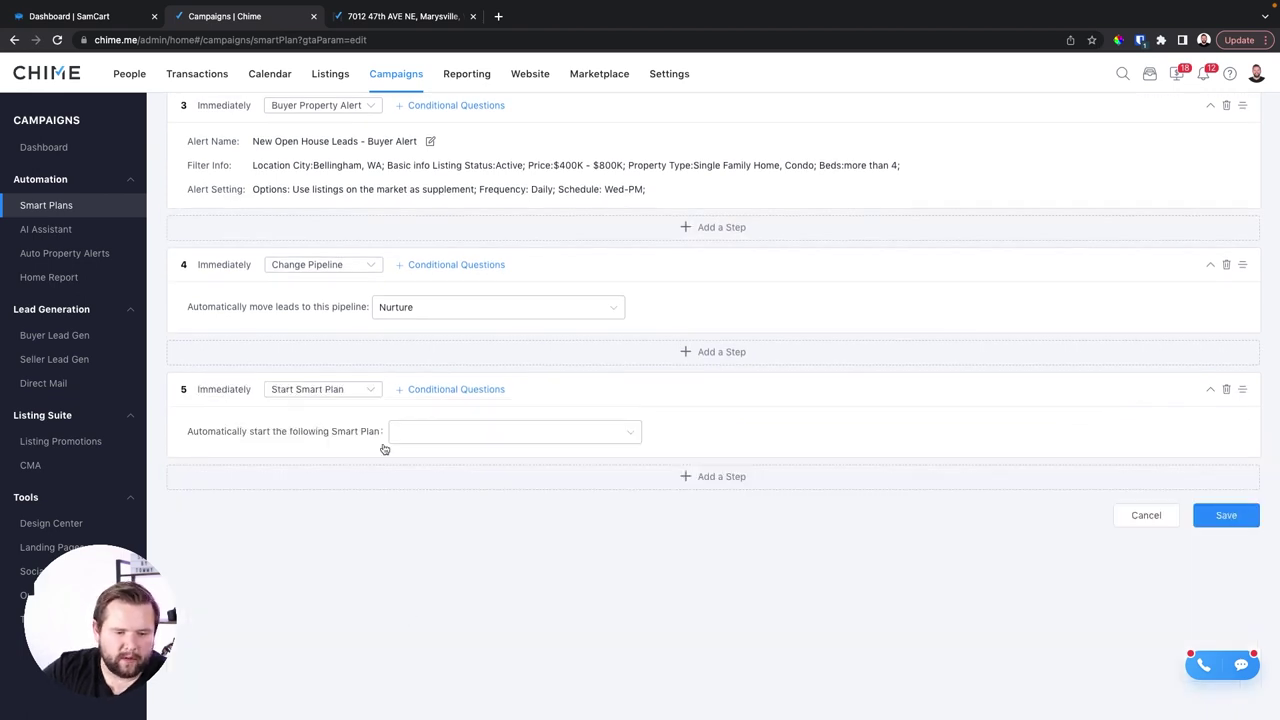
Step: Choose Nurture: Attempting Contact as the smart plan that the fifth step automatically starts
{"action": "left_click", "coordinate": [463, 430]}
{"action": "scroll", "coordinate": [585, 565], "scroll_direction": "down", "scroll_amount": 10}
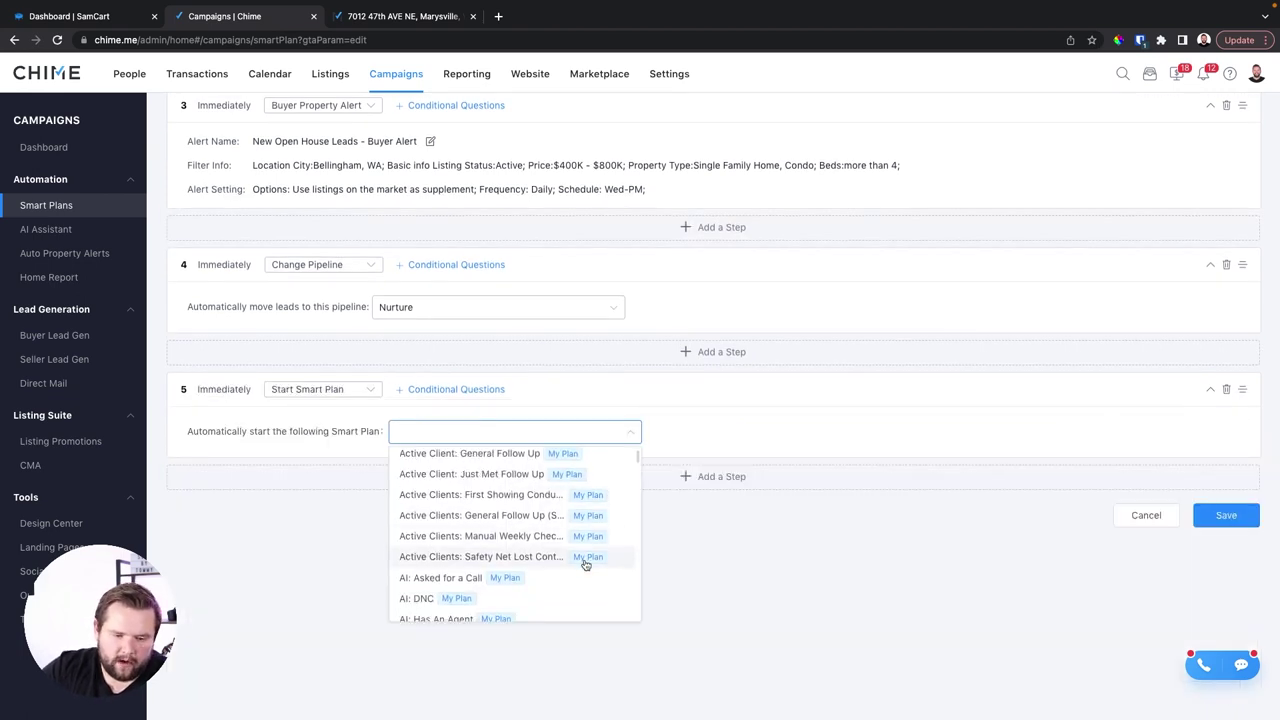
{"action": "scroll", "coordinate": [585, 565], "scroll_direction": "up", "scroll_amount": 3}
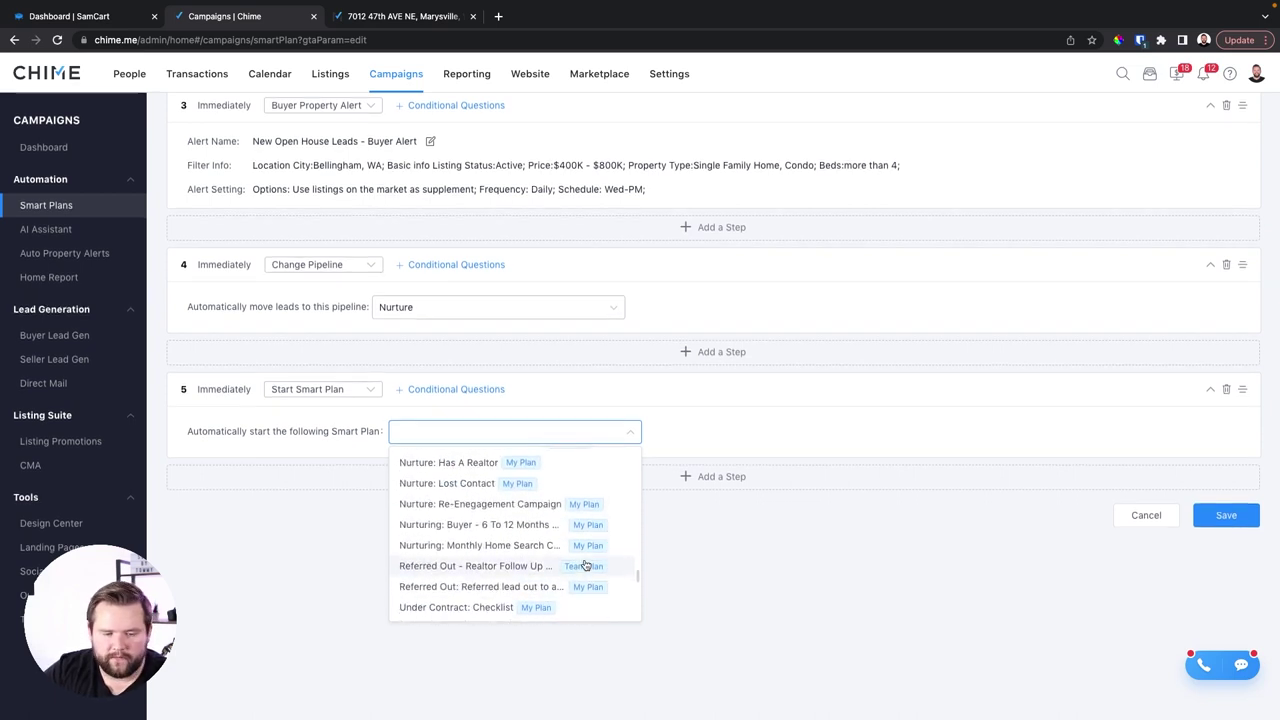
{"action": "scroll", "coordinate": [579, 564], "scroll_direction": "up", "scroll_amount": 1}
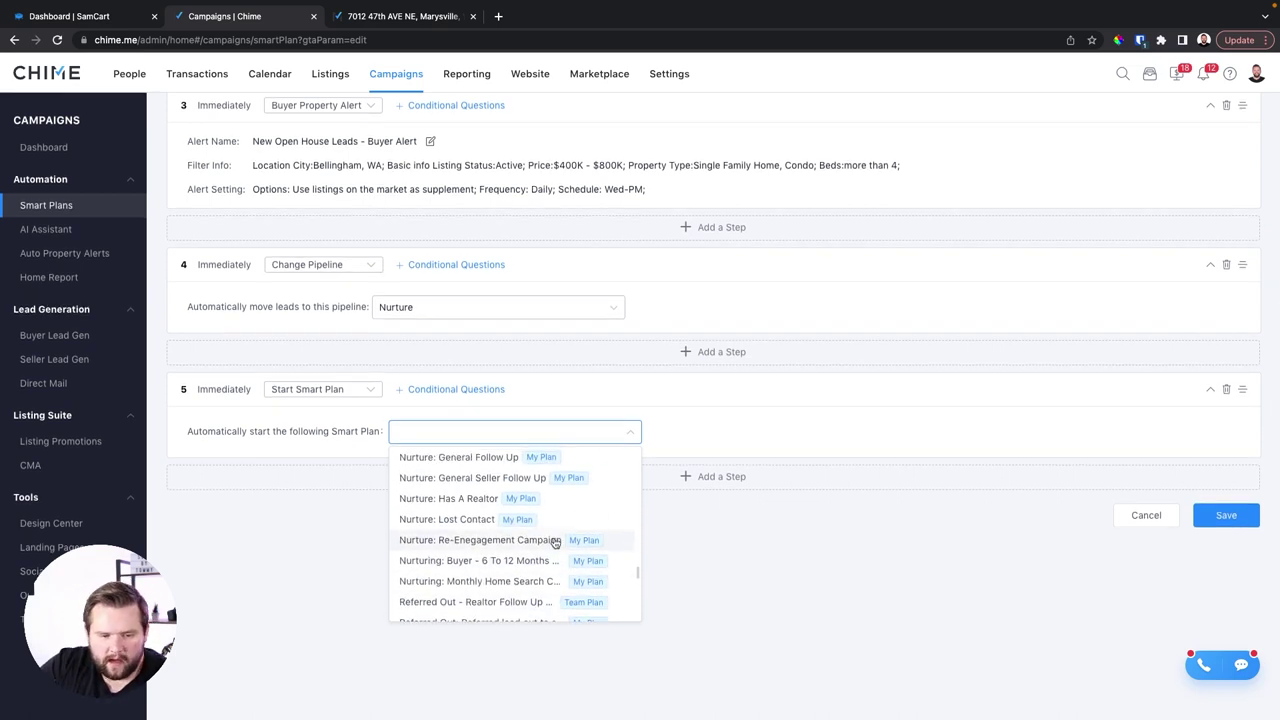
{"action": "scroll", "coordinate": [495, 505], "scroll_direction": "up", "scroll_amount": 2}
{"action": "scroll", "coordinate": [492, 507], "scroll_direction": "up", "scroll_amount": 1}
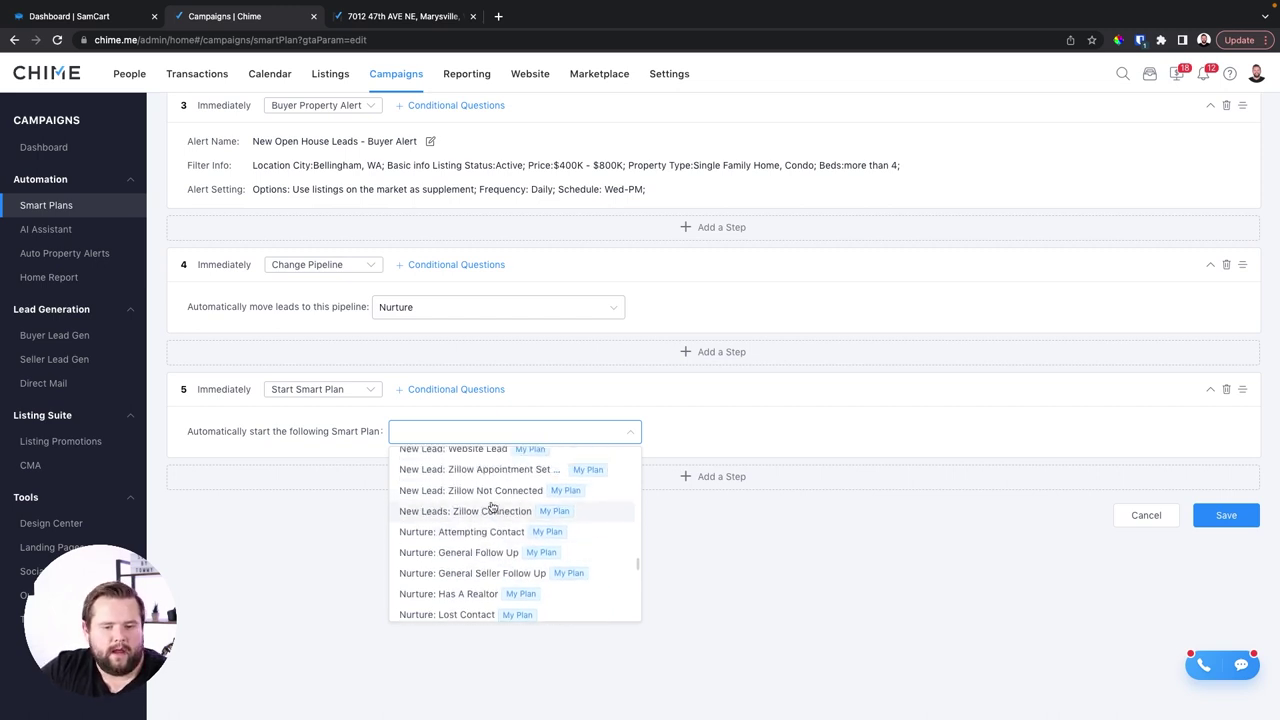
{"action": "scroll", "coordinate": [492, 510], "scroll_direction": "down", "scroll_amount": 1}
{"action": "left_click", "coordinate": [494, 514]}
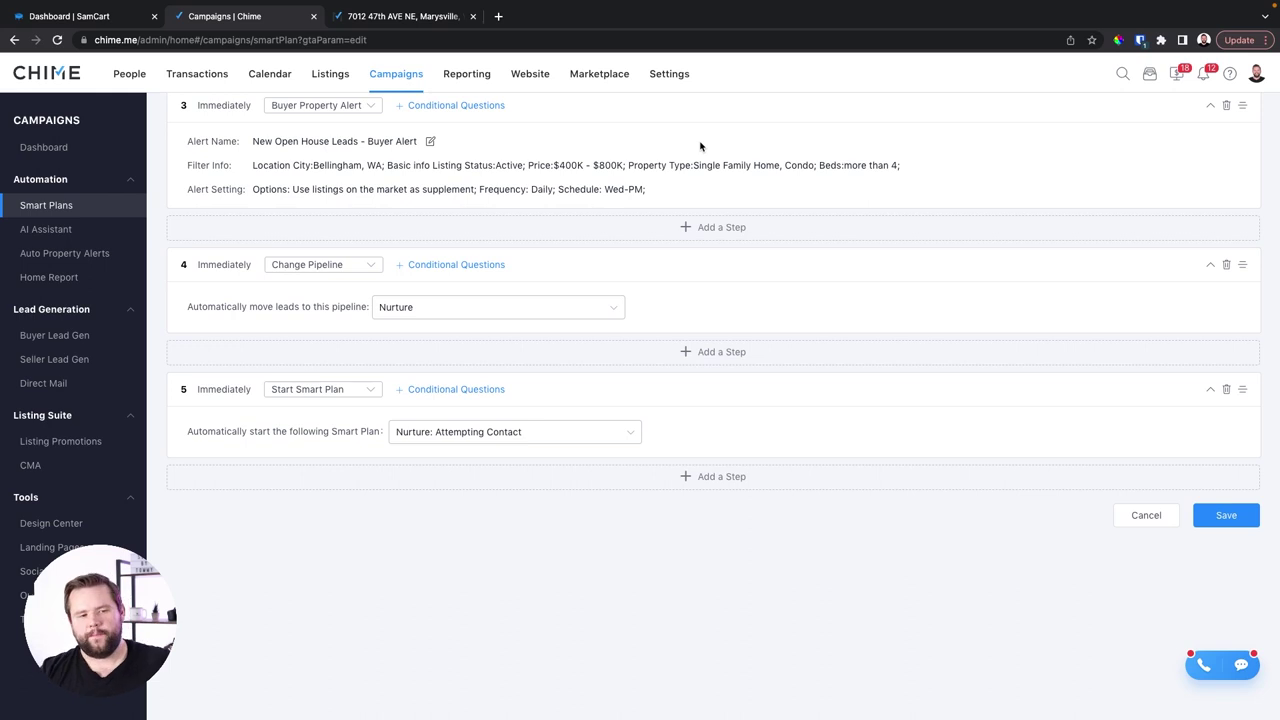
Step: Review the whole plan, from its name and application conditions through the five steps
{"action": "scroll", "coordinate": [700, 147], "scroll_direction": "up", "scroll_amount": 1}
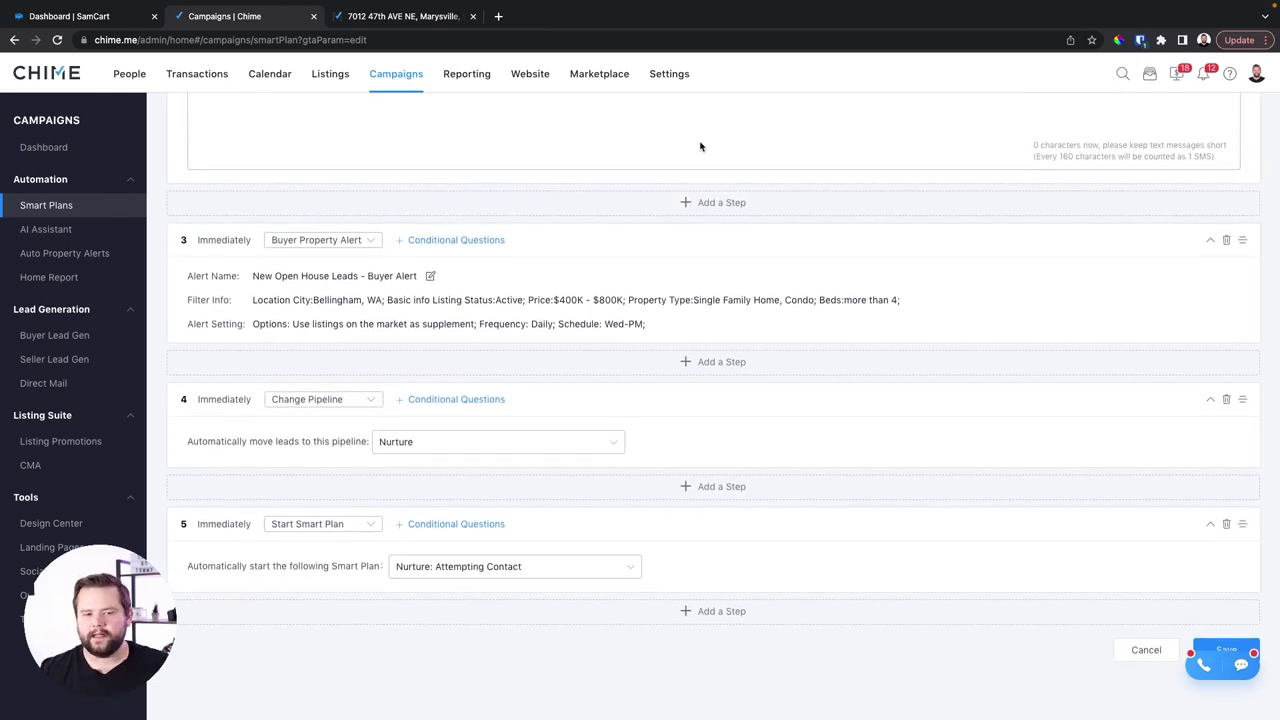
{"action": "scroll", "coordinate": [700, 147], "scroll_direction": "down", "scroll_amount": 2}
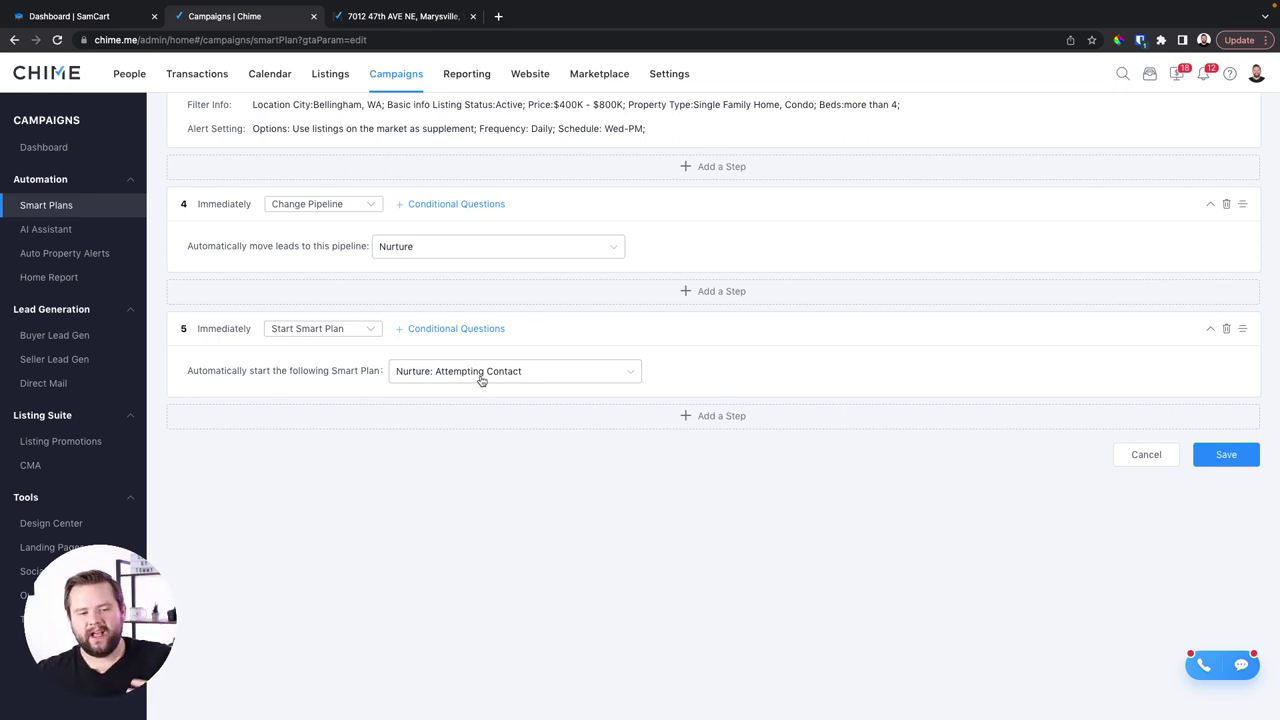
{"action": "scroll", "coordinate": [481, 380], "scroll_direction": "up", "scroll_amount": 4}
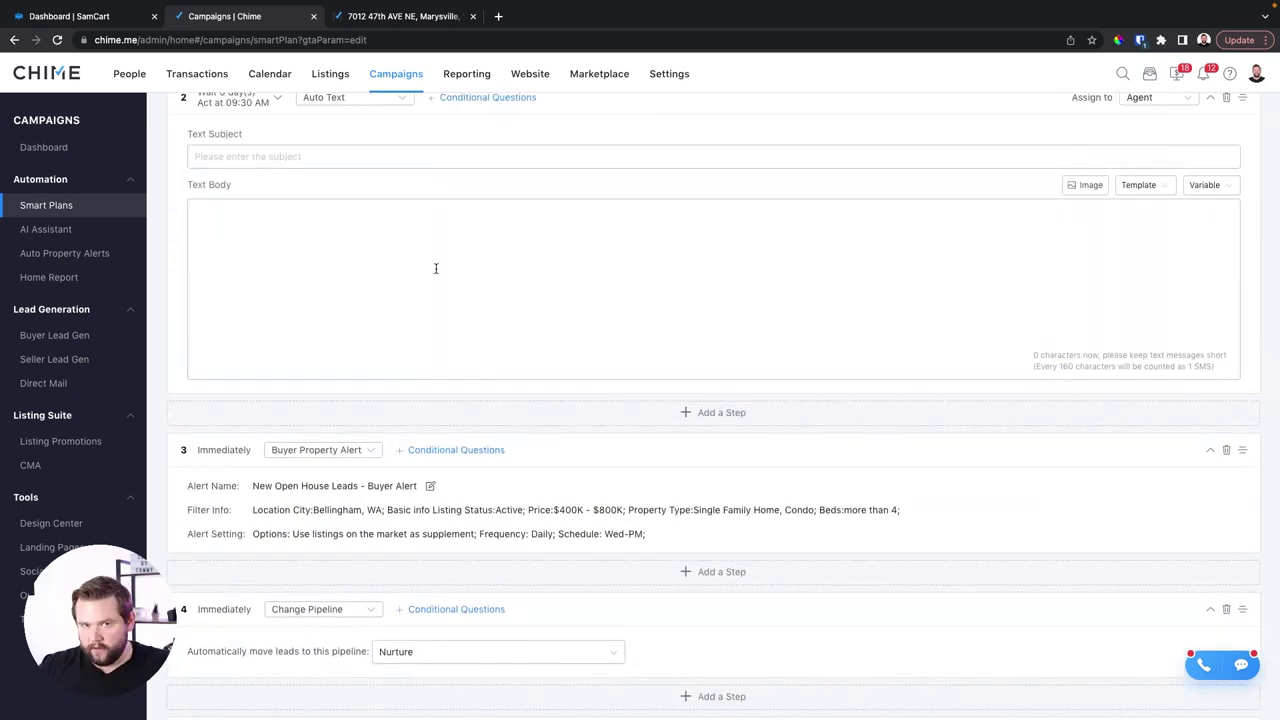
{"action": "scroll", "coordinate": [435, 268], "scroll_direction": "down", "scroll_amount": 4}
{"action": "scroll", "coordinate": [717, 649], "scroll_direction": "up", "scroll_amount": 15}
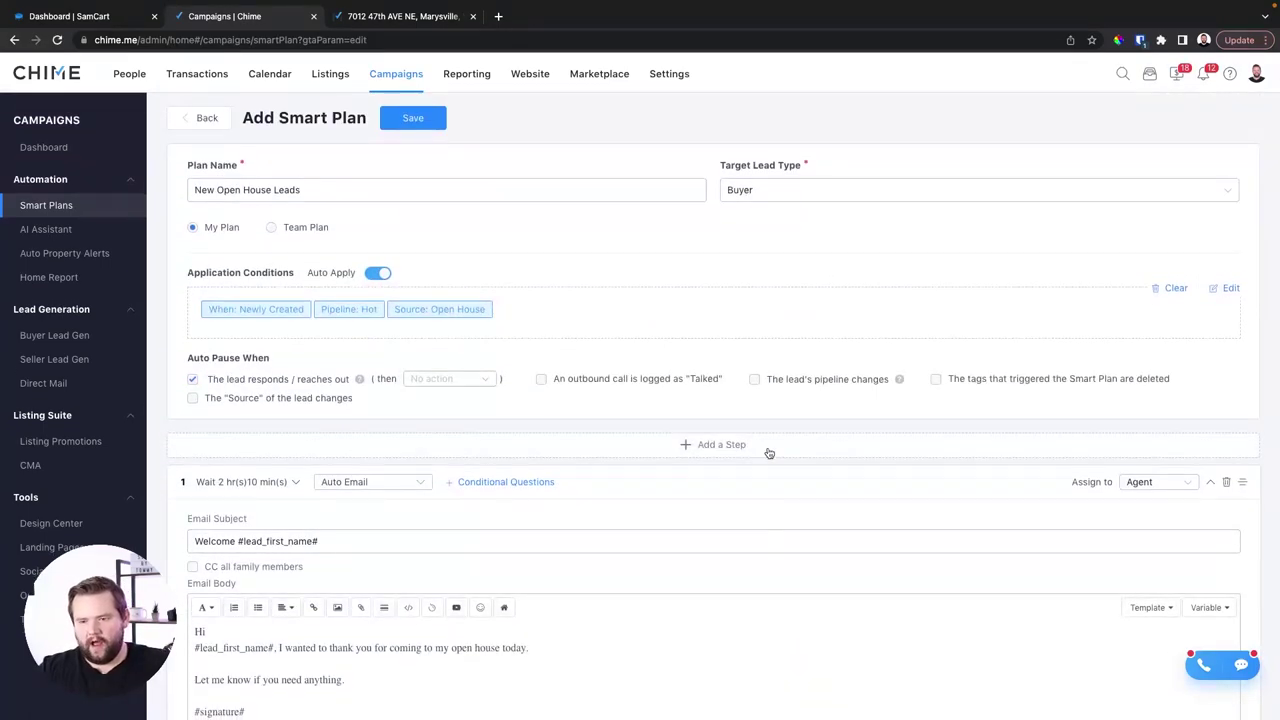
{"action": "scroll", "coordinate": [768, 452], "scroll_direction": "down", "scroll_amount": 1}
{"action": "scroll", "coordinate": [768, 452], "scroll_direction": "down", "scroll_amount": 4}
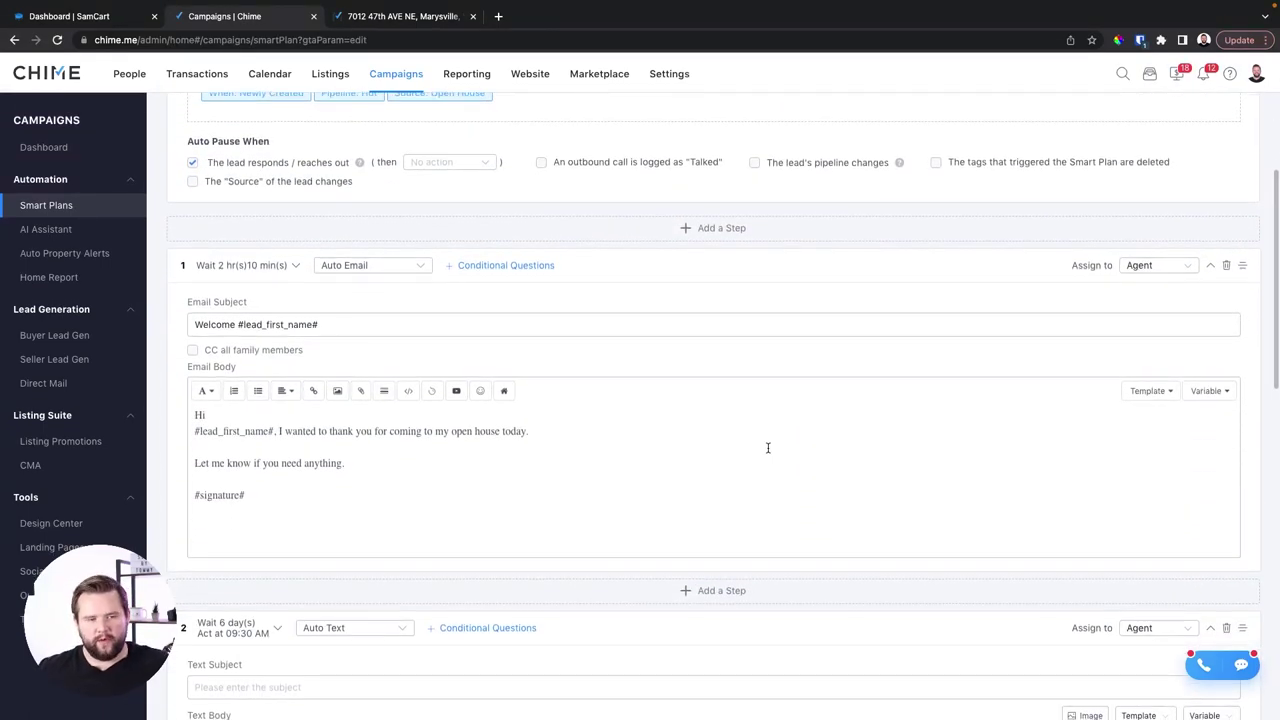
{"action": "scroll", "coordinate": [768, 448], "scroll_direction": "up", "scroll_amount": 5}
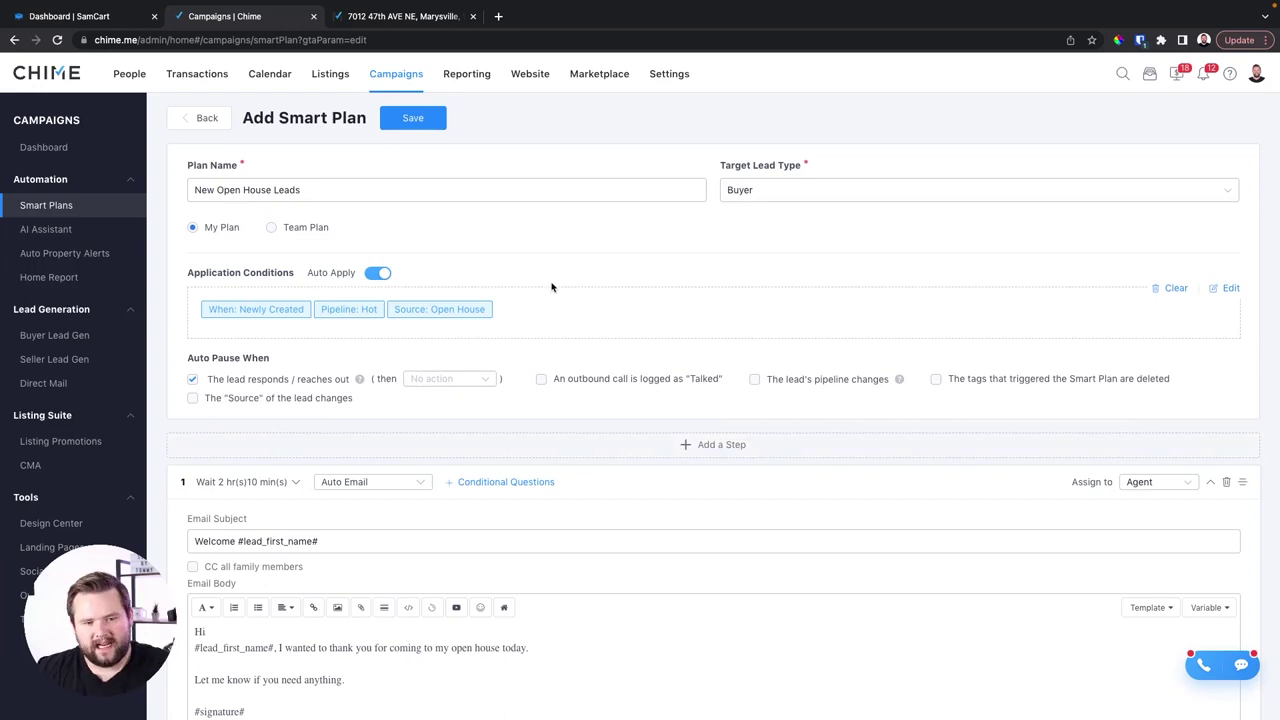
Step: Edit the application conditions so the plan auto-applies when leads have certain behaviors instead of when they are newly created
{"action": "scroll", "coordinate": [551, 287], "scroll_direction": "down", "scroll_amount": 1}
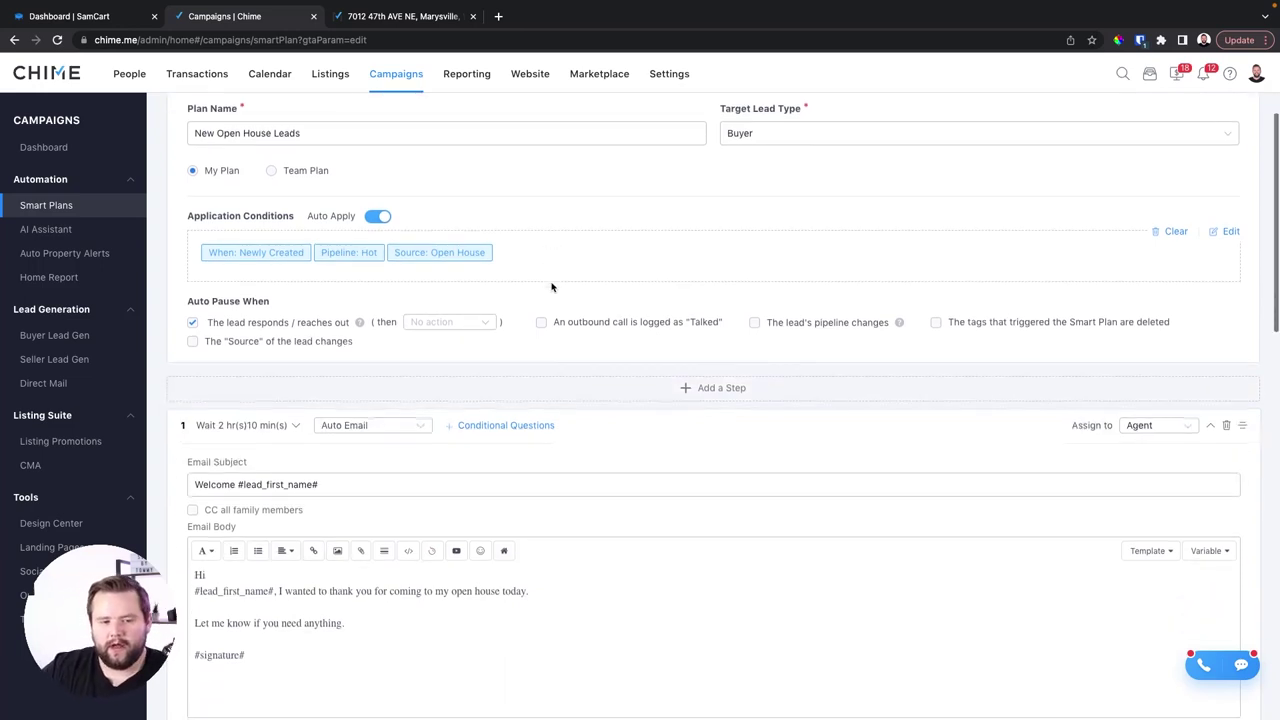
{"action": "left_click", "coordinate": [1229, 233]}
{"action": "scroll", "coordinate": [588, 291], "scroll_direction": "down", "scroll_amount": 1}
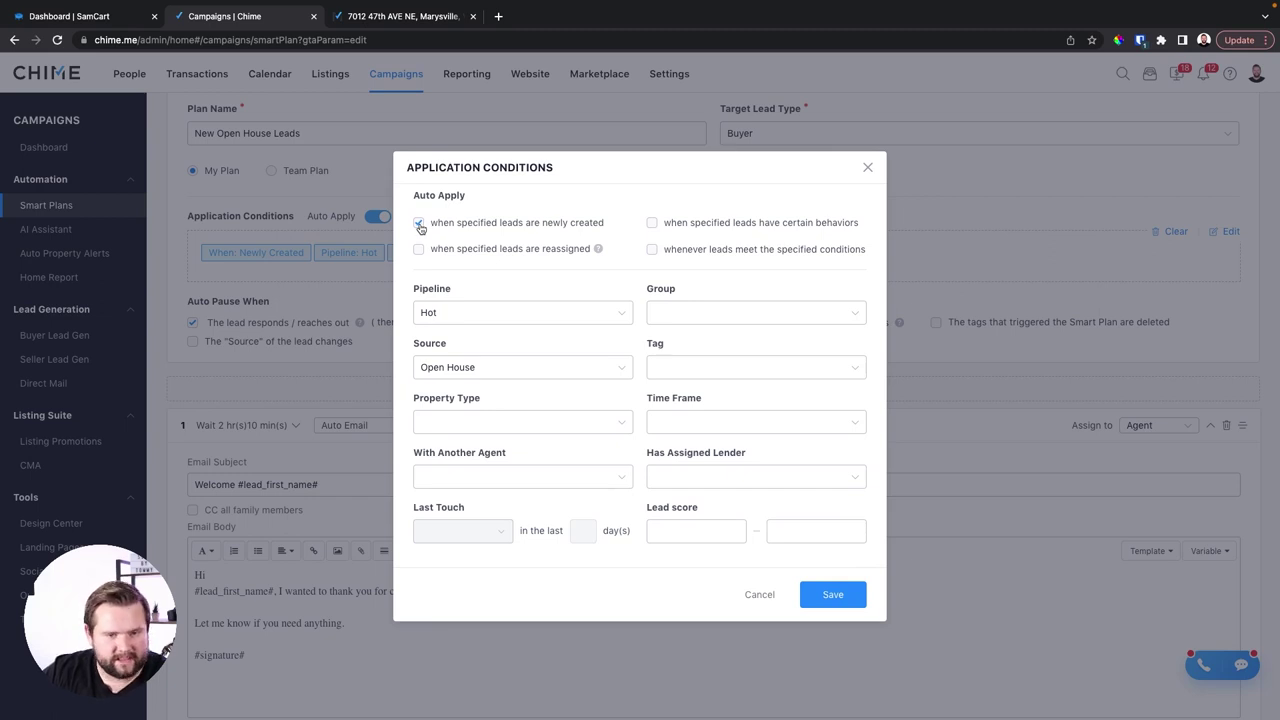
{"action": "left_click", "coordinate": [419, 224]}
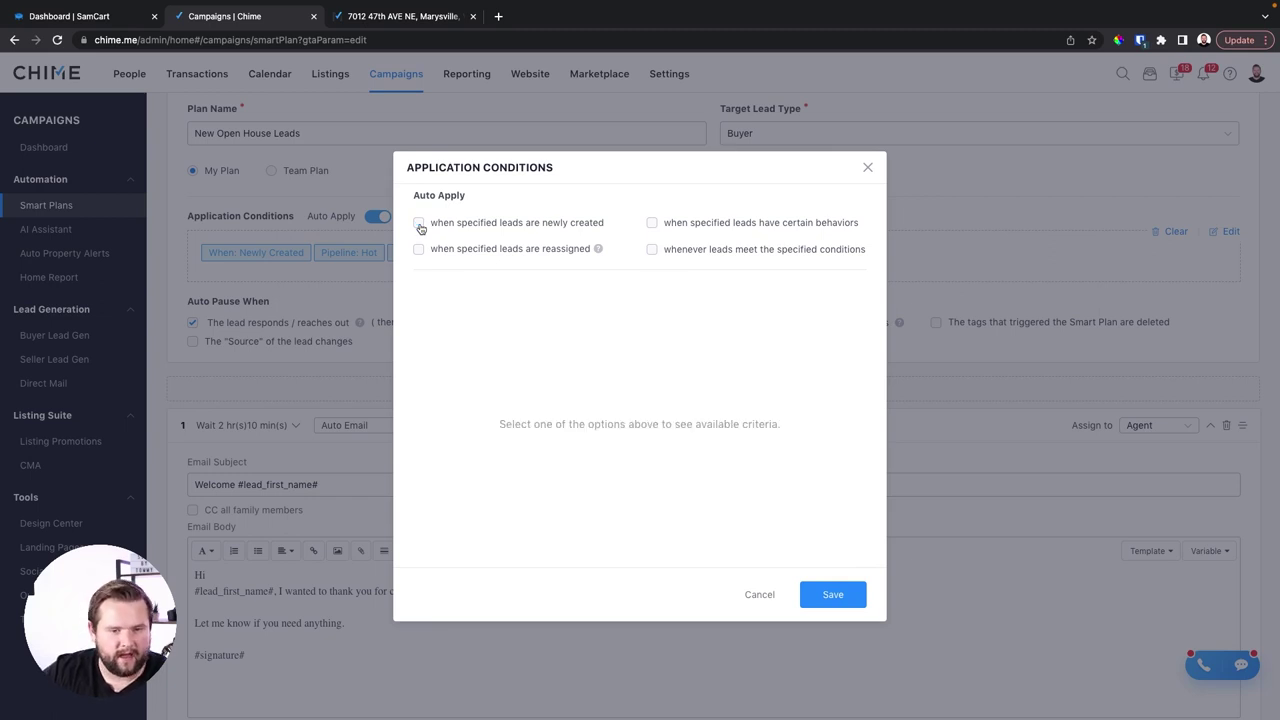
{"action": "left_click", "coordinate": [652, 224]}
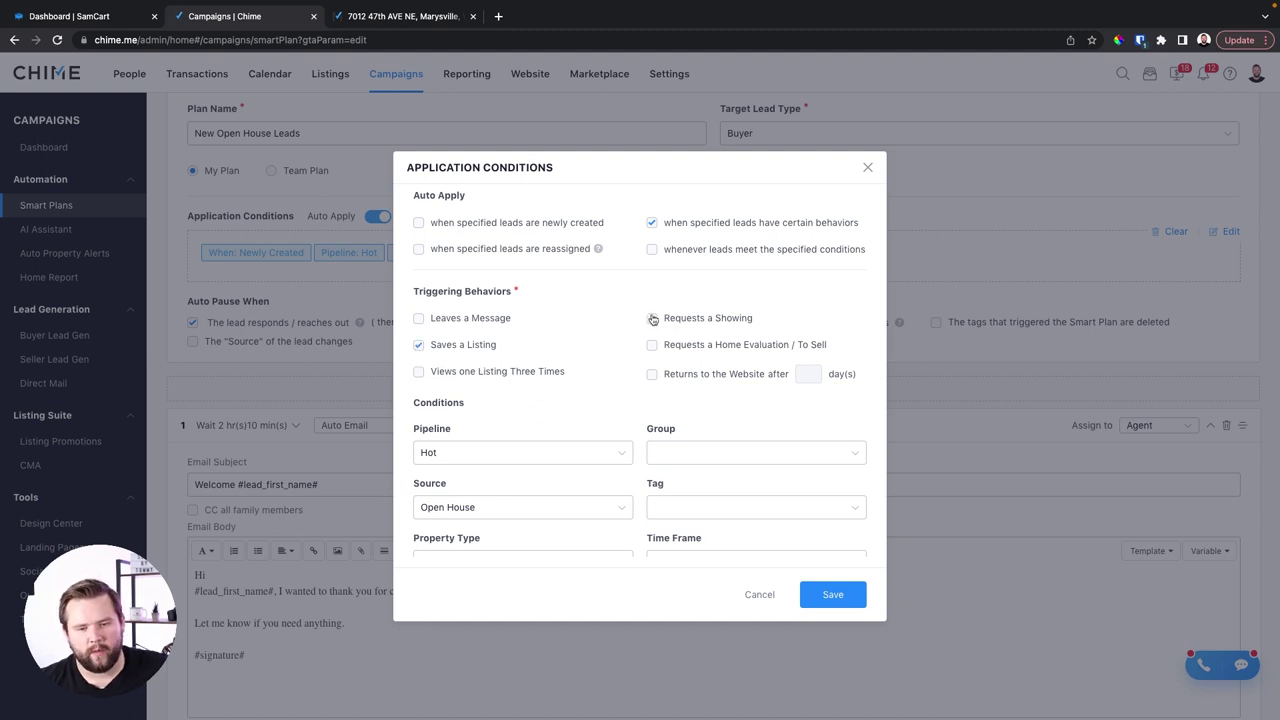
Step: Try the Requests a Showing, Views one Listing Three Times and Leaves a Message triggers, and settle on Saves a Listing
{"action": "left_click", "coordinate": [652, 318]}
{"action": "left_click", "coordinate": [420, 374]}
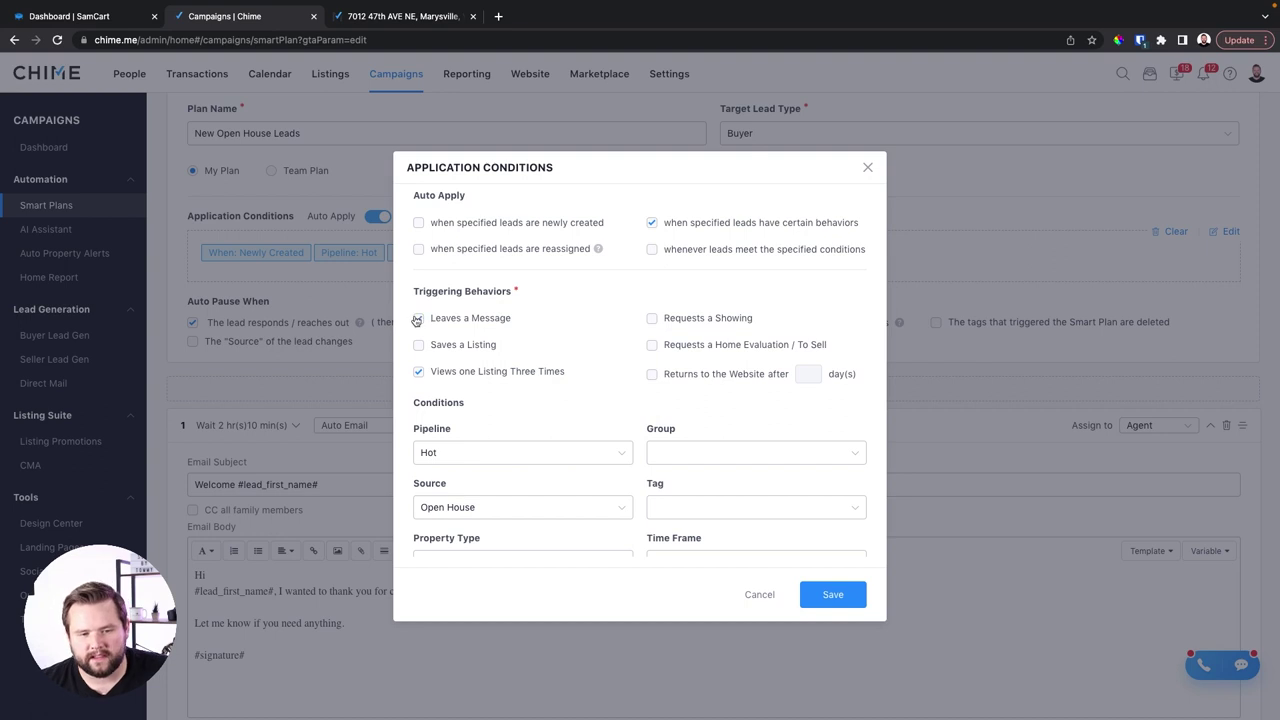
{"action": "left_click", "coordinate": [418, 318]}
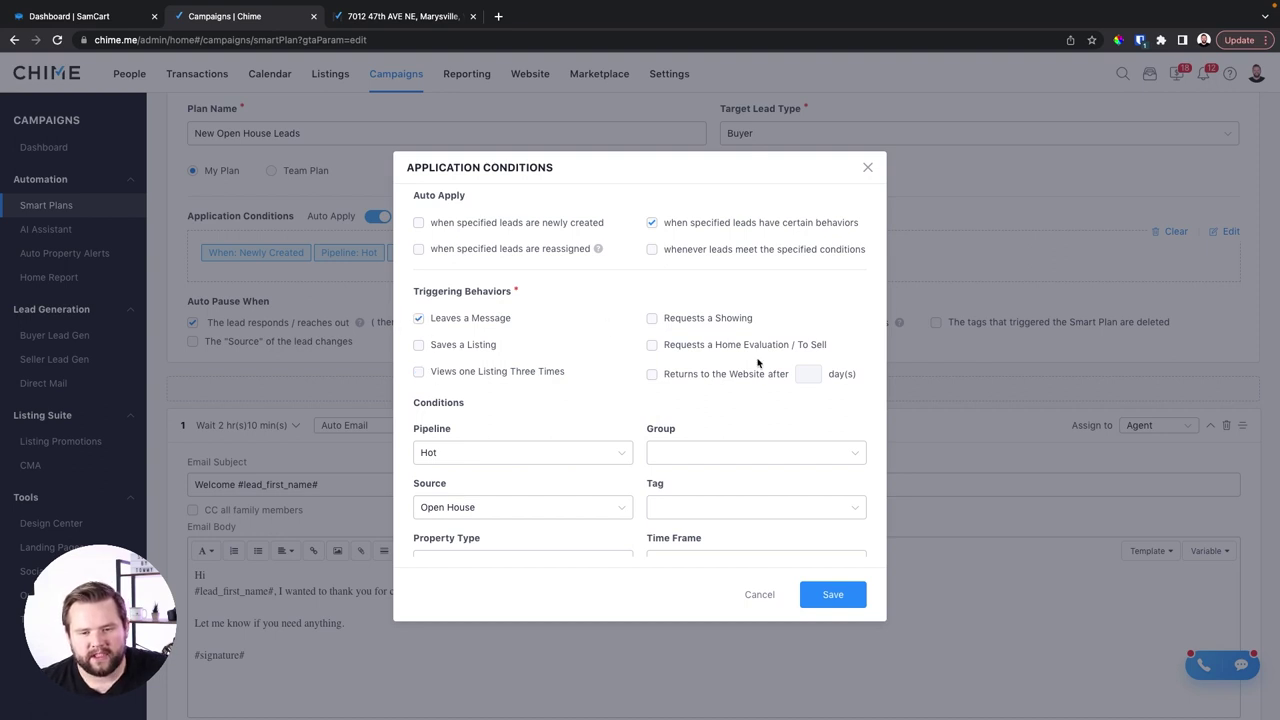
{"action": "left_click", "coordinate": [419, 318]}
Step: Clear the Open House source and the Hot pipeline from the behavior trigger's conditions
{"action": "scroll", "coordinate": [640, 423], "scroll_direction": "down", "scroll_amount": 2}
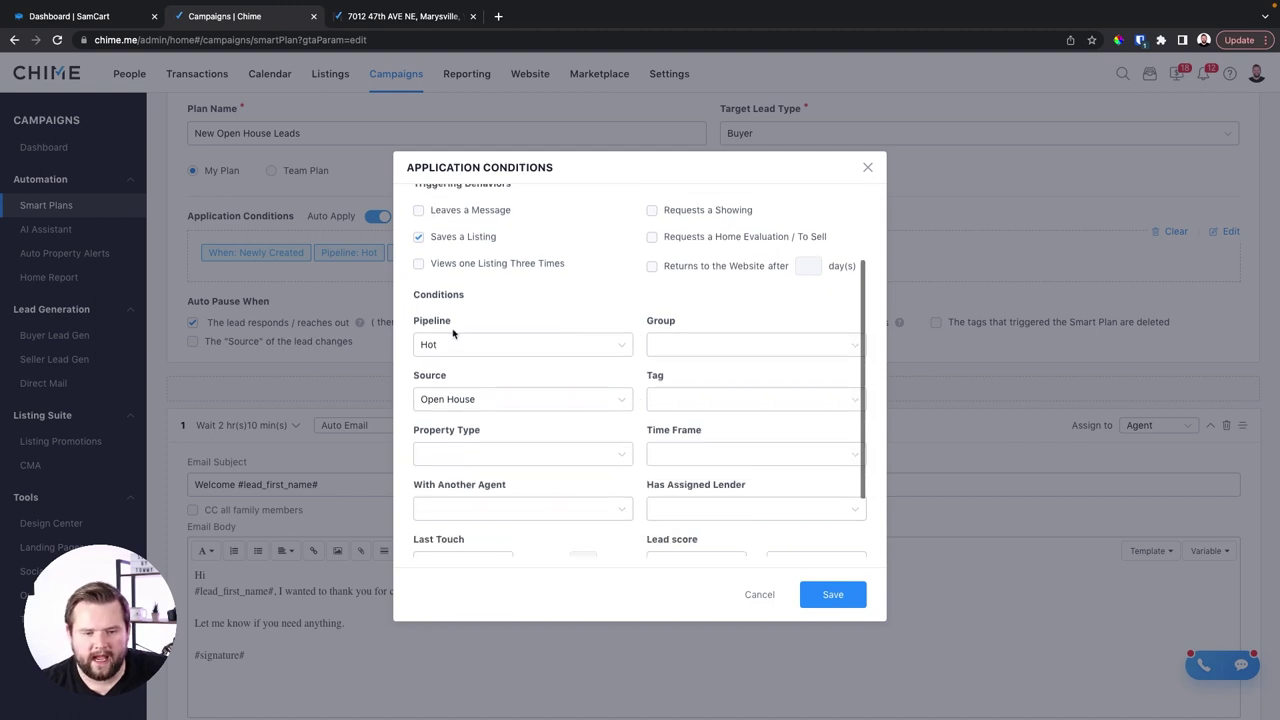
{"action": "left_click", "coordinate": [490, 400]}
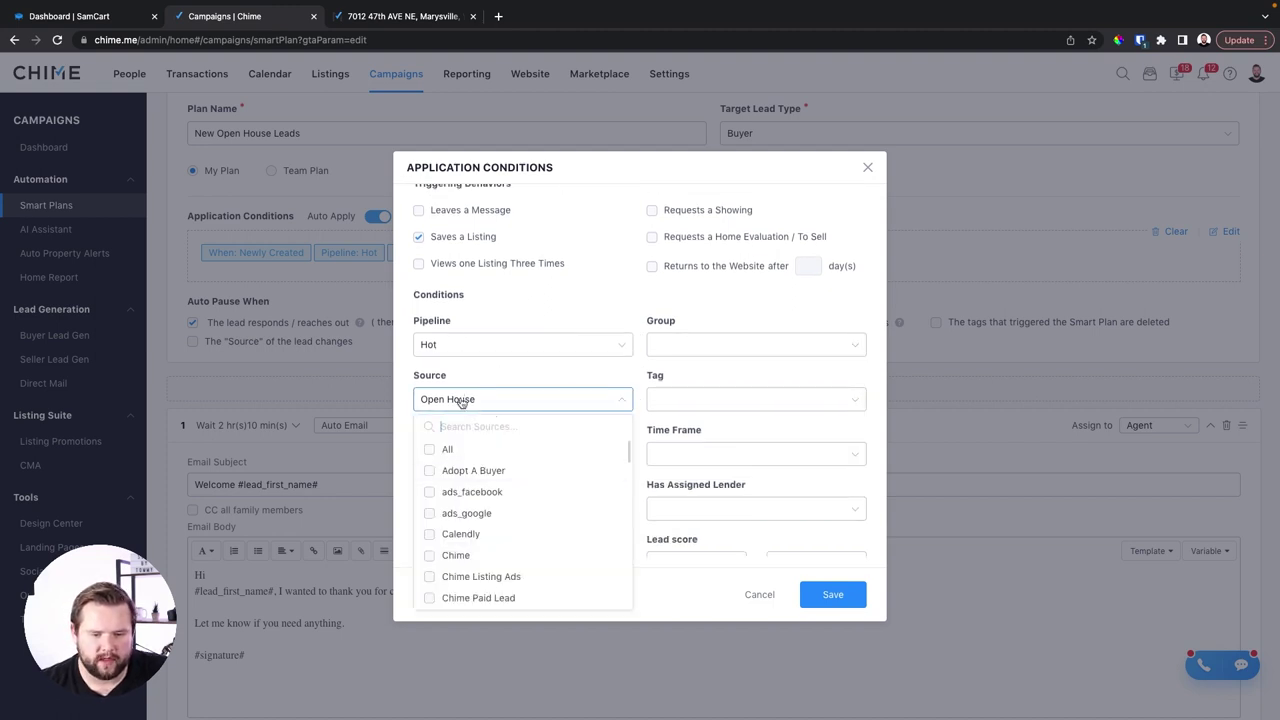
{"action": "left_click", "coordinate": [430, 450]}
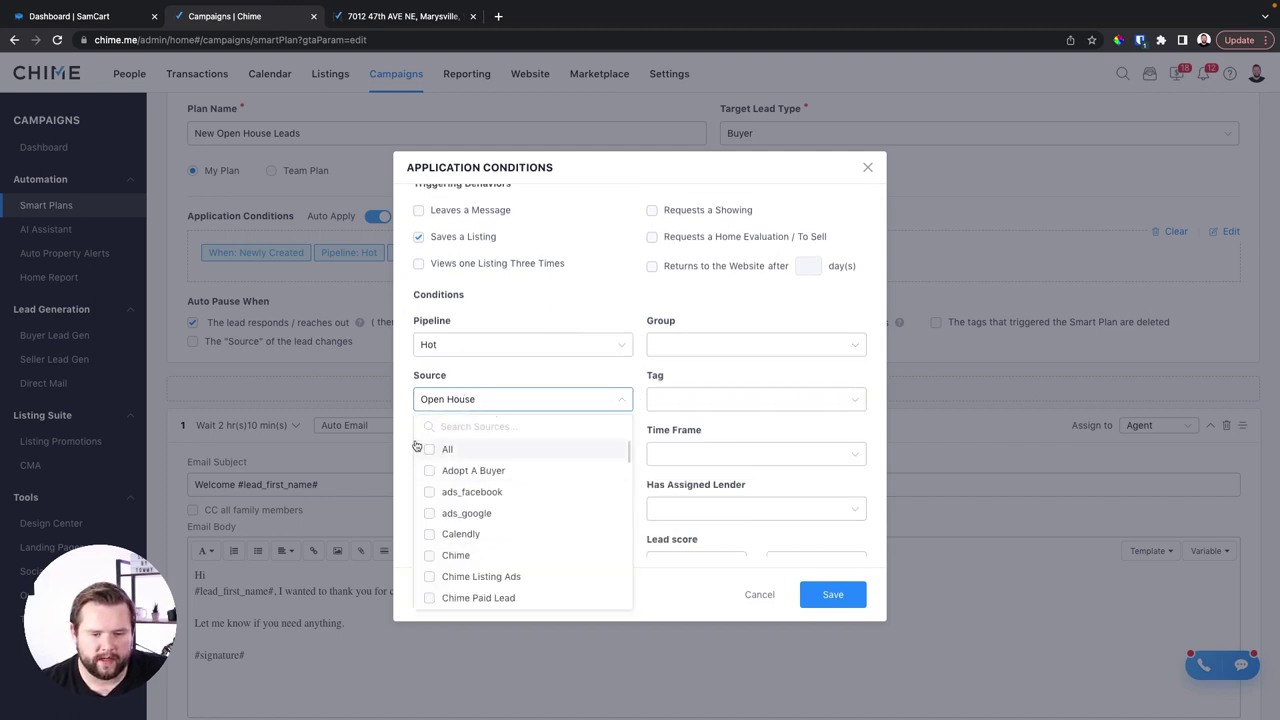
{"action": "left_click", "coordinate": [452, 345]}
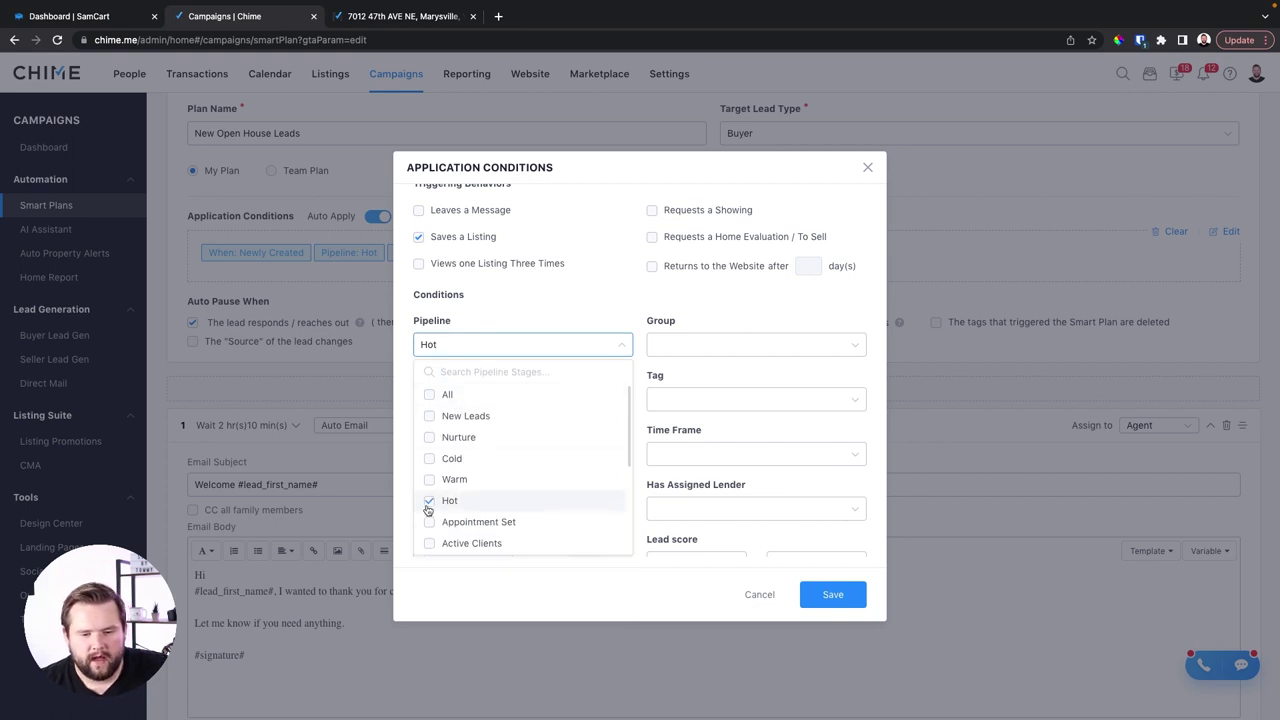
{"action": "left_click", "coordinate": [636, 310]}
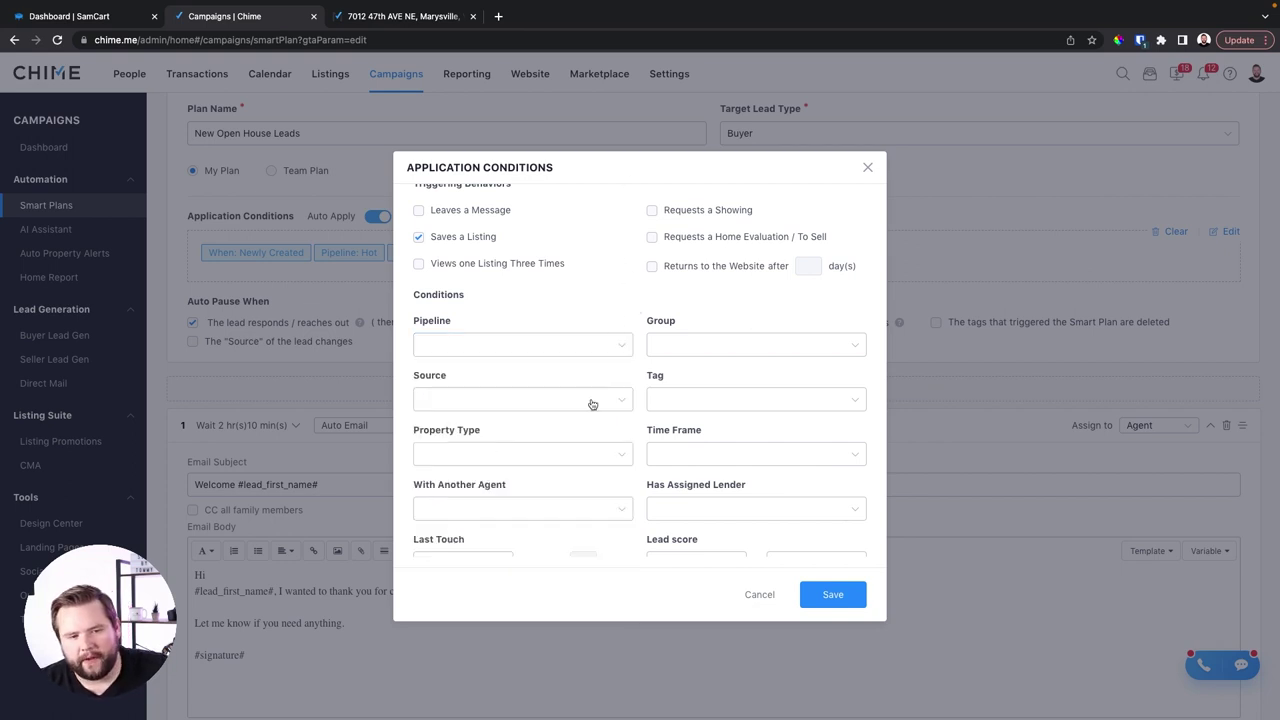
Step: Add a 6-12 time frame to the Saves a Listing trigger's conditions and save the application conditions
{"action": "scroll", "coordinate": [585, 395], "scroll_direction": "up", "scroll_amount": 2}
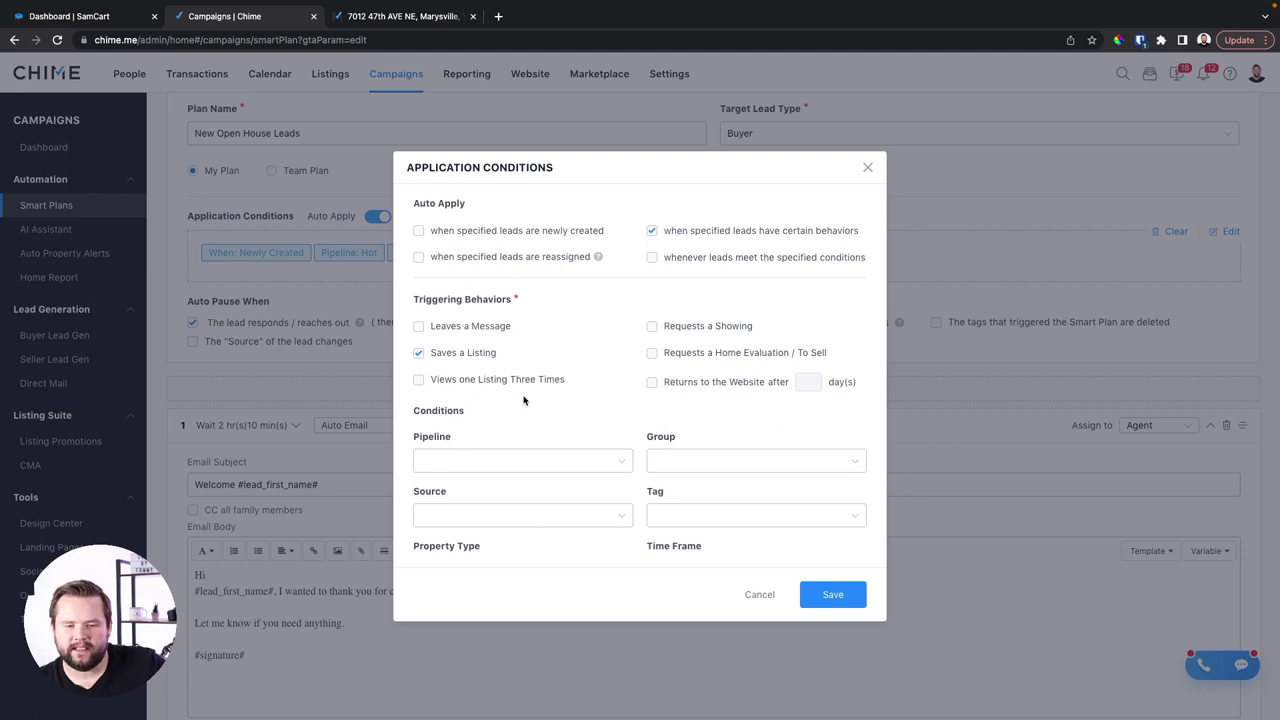
{"action": "scroll", "coordinate": [523, 400], "scroll_direction": "down", "scroll_amount": 2}
{"action": "scroll", "coordinate": [523, 400], "scroll_direction": "up", "scroll_amount": 2}
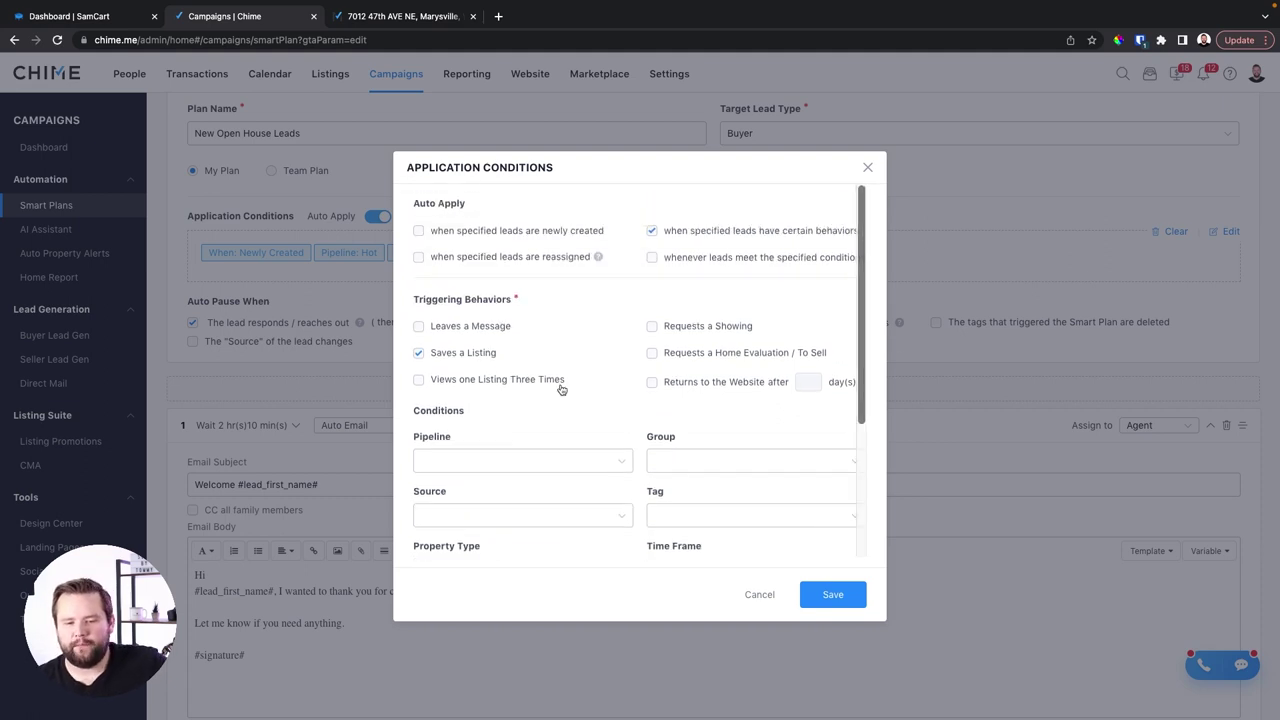
{"action": "scroll", "coordinate": [560, 386], "scroll_direction": "down", "scroll_amount": 5}
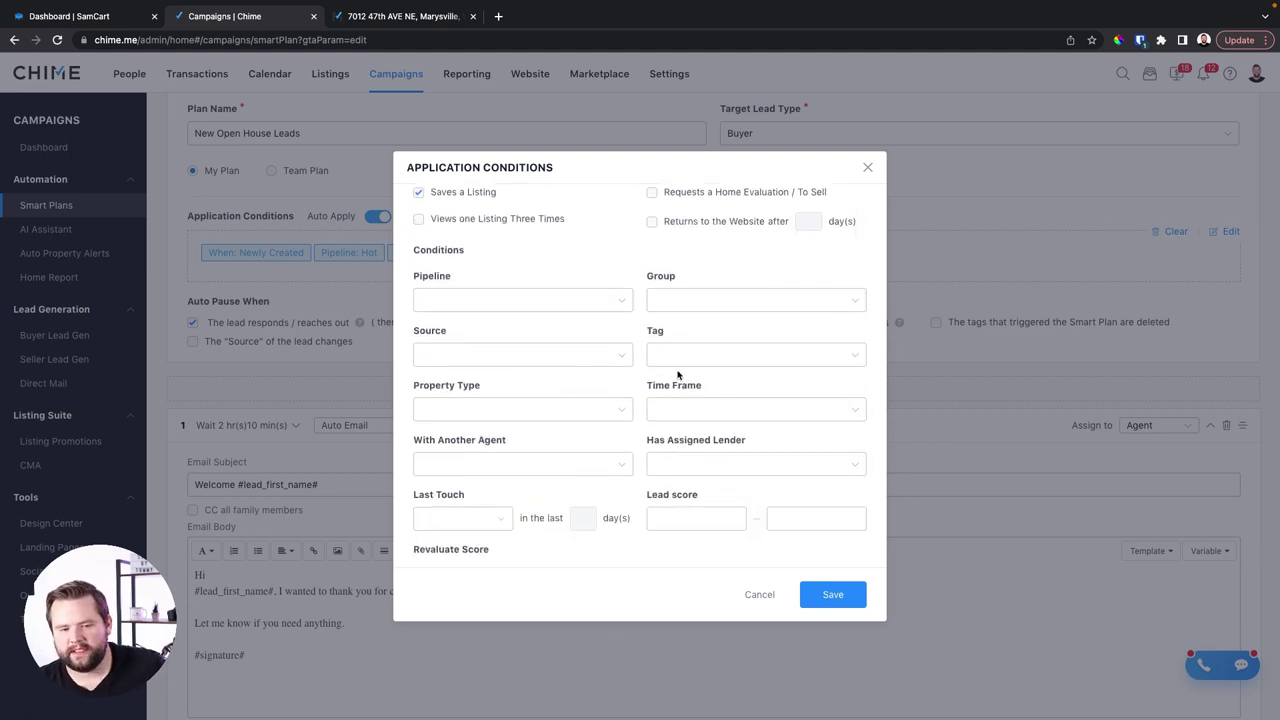
{"action": "left_click", "coordinate": [706, 400]}
{"action": "left_click", "coordinate": [731, 518]}
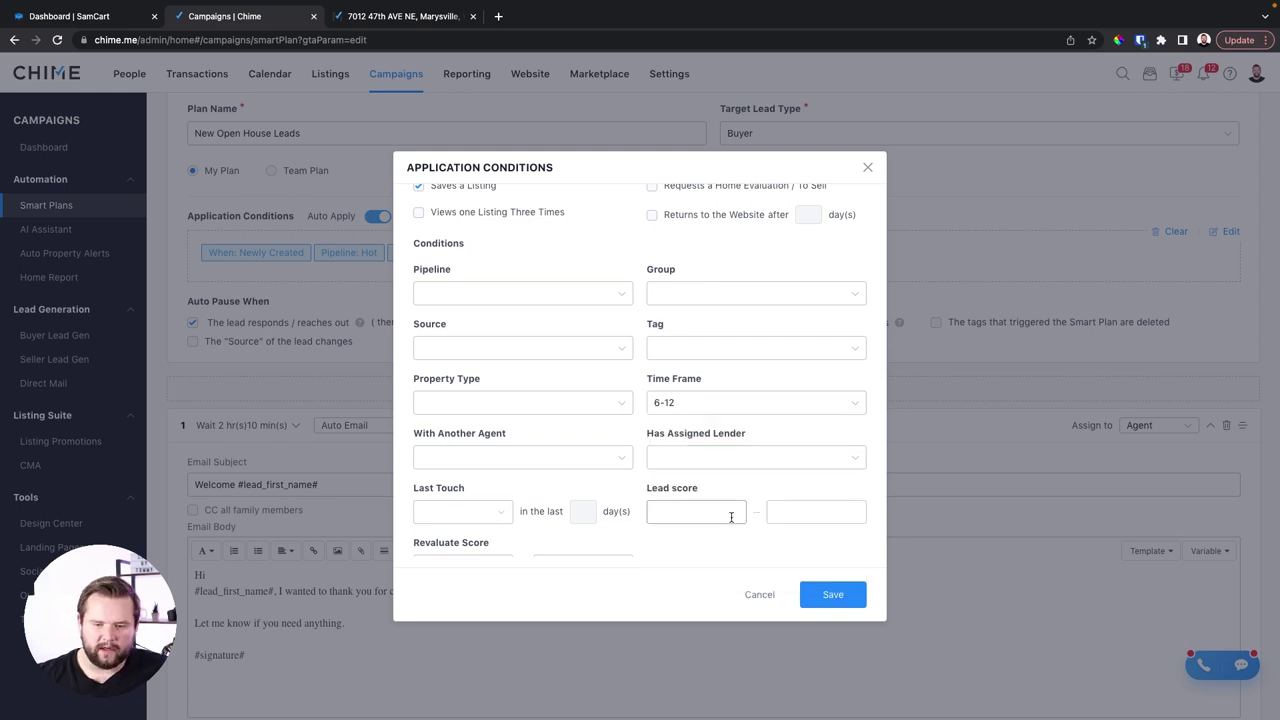
{"action": "scroll", "coordinate": [614, 216], "scroll_direction": "up", "scroll_amount": 3}
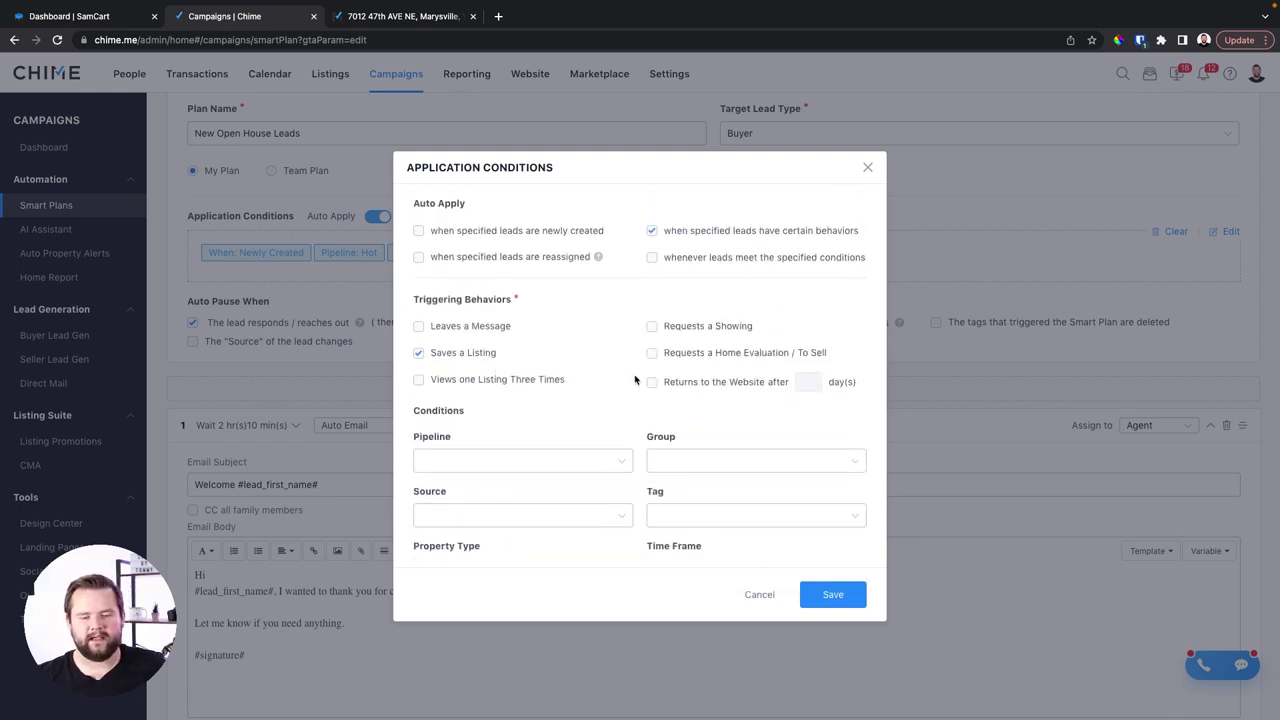
{"action": "scroll", "coordinate": [793, 399], "scroll_direction": "down", "scroll_amount": 3}
{"action": "scroll", "coordinate": [793, 399], "scroll_direction": "down", "scroll_amount": 1}
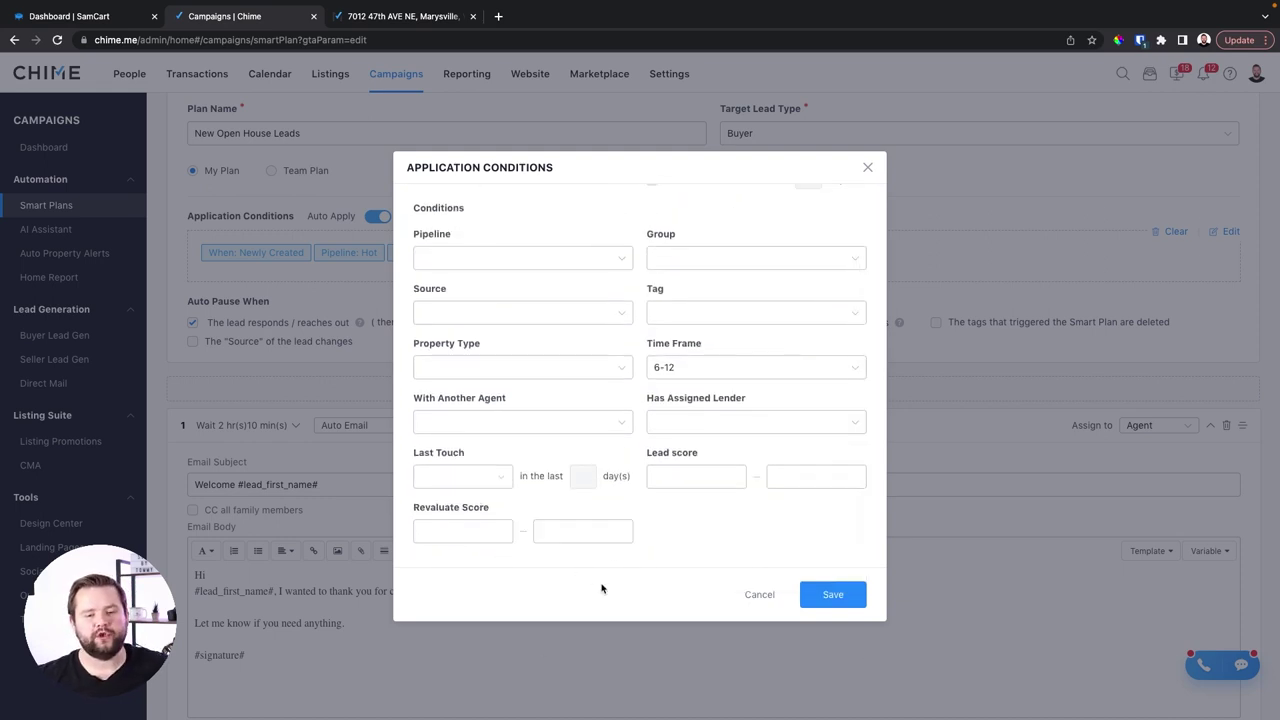
{"action": "left_click", "coordinate": [825, 598]}
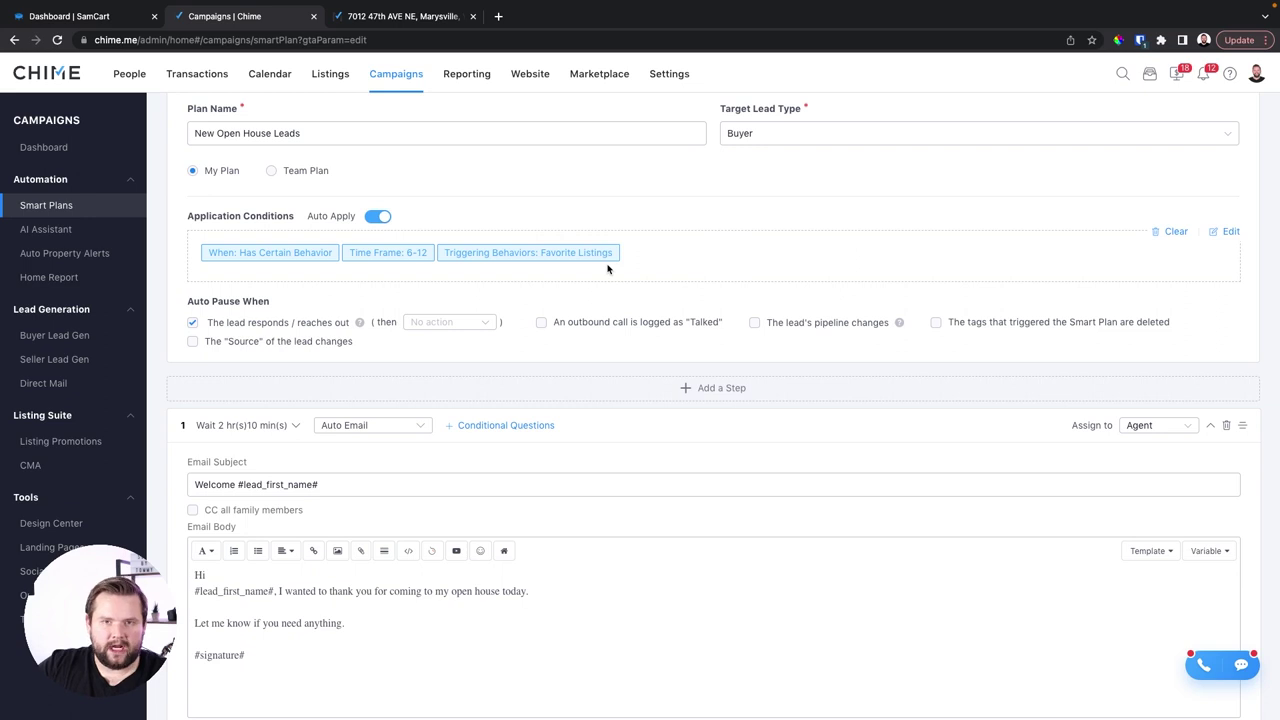
Step: Delete the auto email, auto text, buyer property alert and change pipeline steps from the plan
{"action": "scroll", "coordinate": [607, 268], "scroll_direction": "down", "scroll_amount": 2}
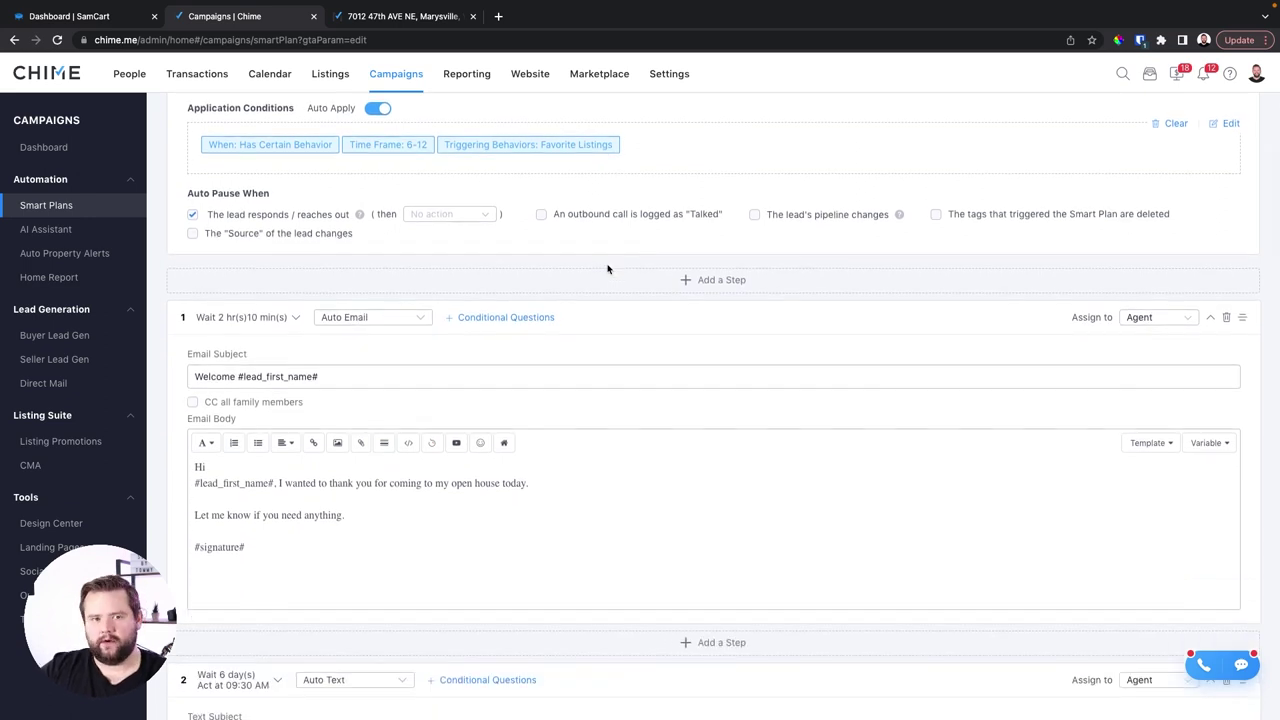
{"action": "left_click", "coordinate": [1226, 317]}
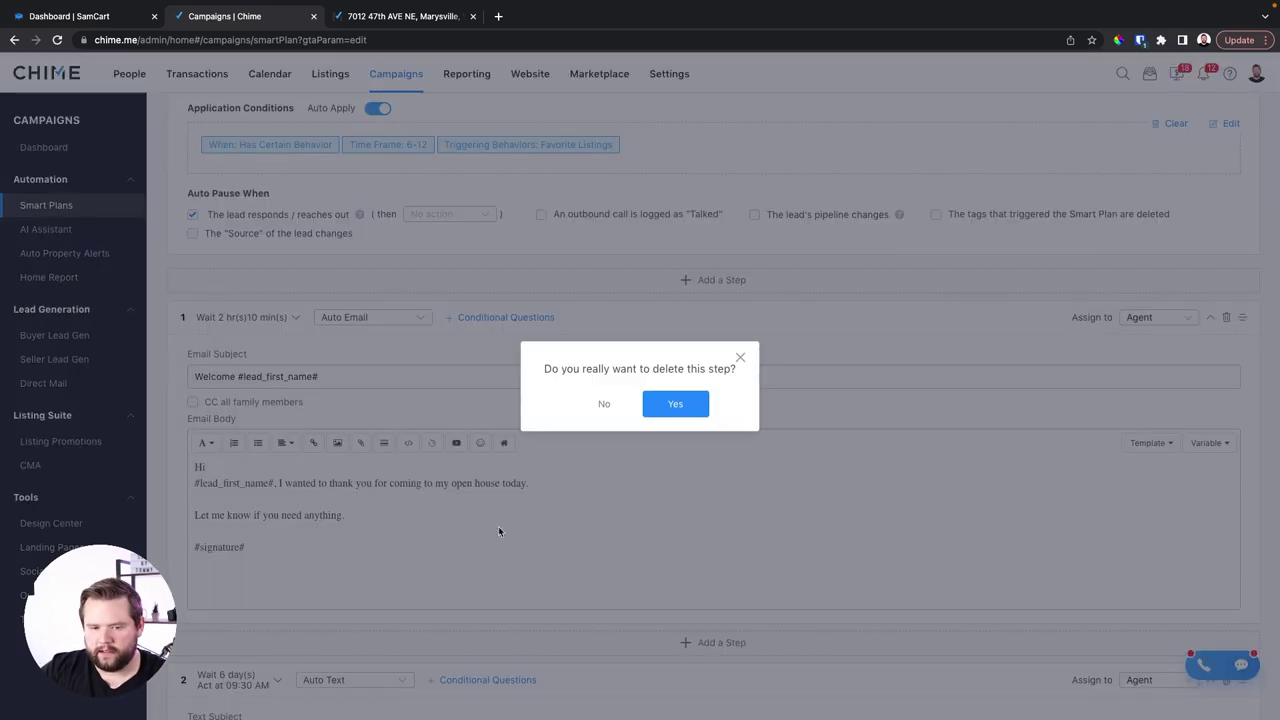
{"action": "left_click", "coordinate": [676, 403]}
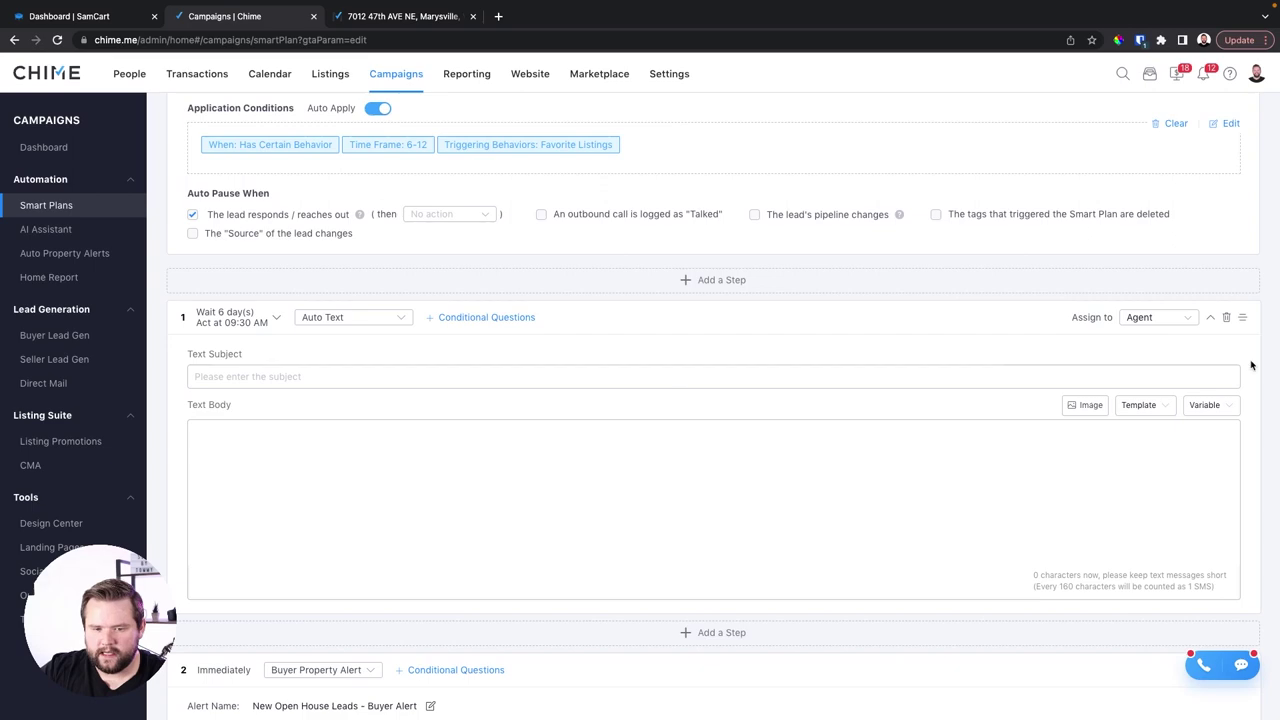
{"action": "left_click", "coordinate": [1226, 317]}
{"action": "left_click", "coordinate": [676, 401]}
{"action": "scroll", "coordinate": [1178, 245], "scroll_direction": "down", "scroll_amount": 5}
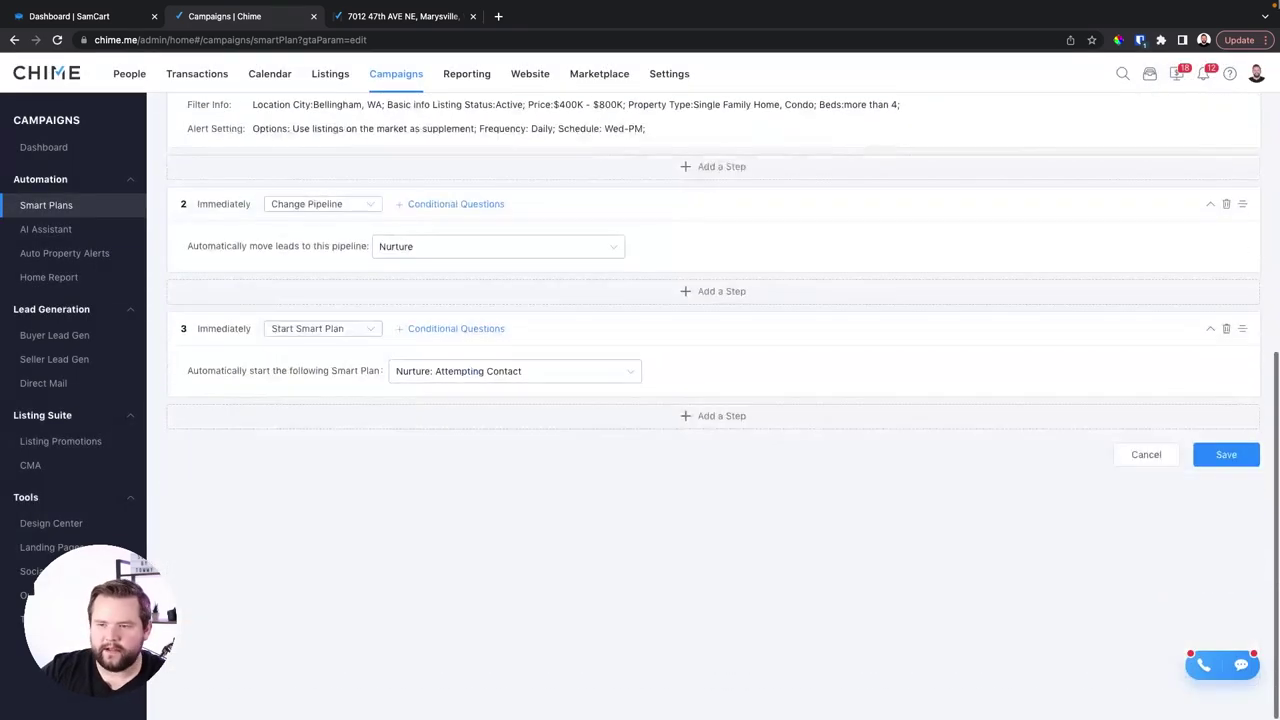
{"action": "scroll", "coordinate": [1200, 240], "scroll_direction": "up", "scroll_amount": 1}
{"action": "left_click", "coordinate": [1226, 216]}
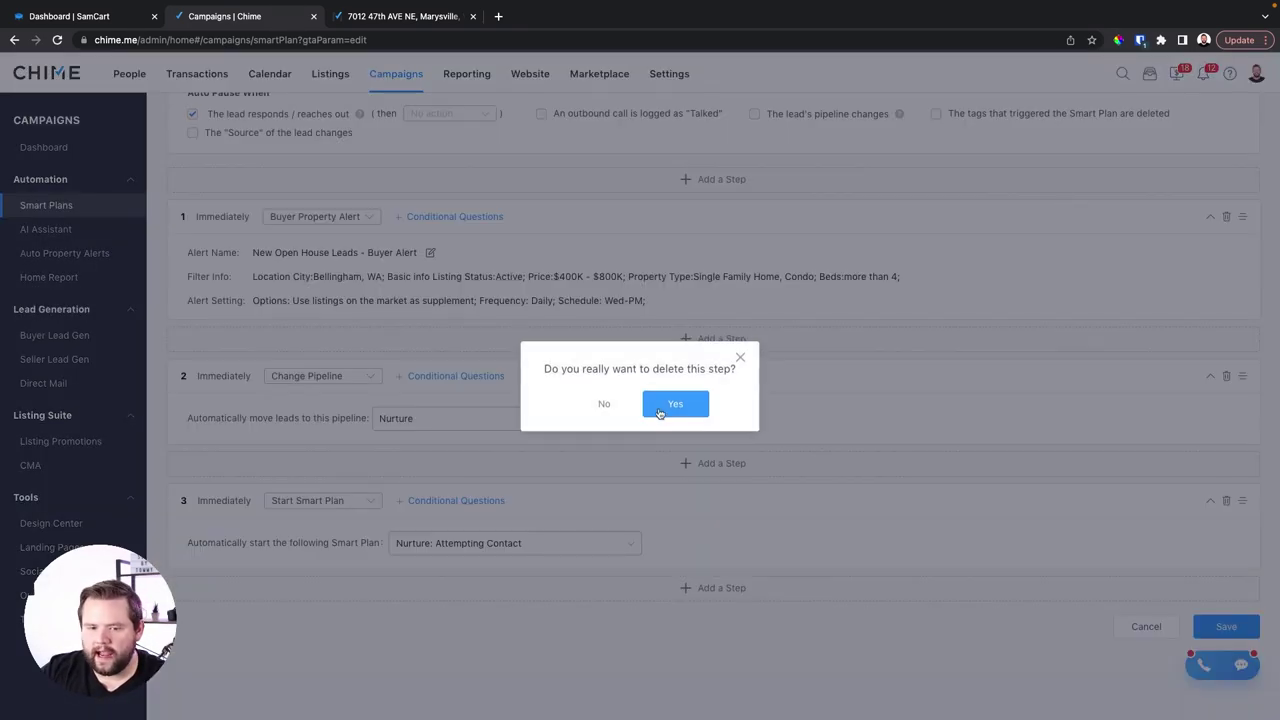
{"action": "left_click", "coordinate": [662, 401]}
{"action": "left_click", "coordinate": [1226, 216]}
{"action": "left_click", "coordinate": [670, 401]}
Step: Turn the remaining step into an Auto Text greeting #lead_first_name#, introducing the agent with Real Broker and asking about the home search and properties to see this week
{"action": "left_click", "coordinate": [320, 329]}
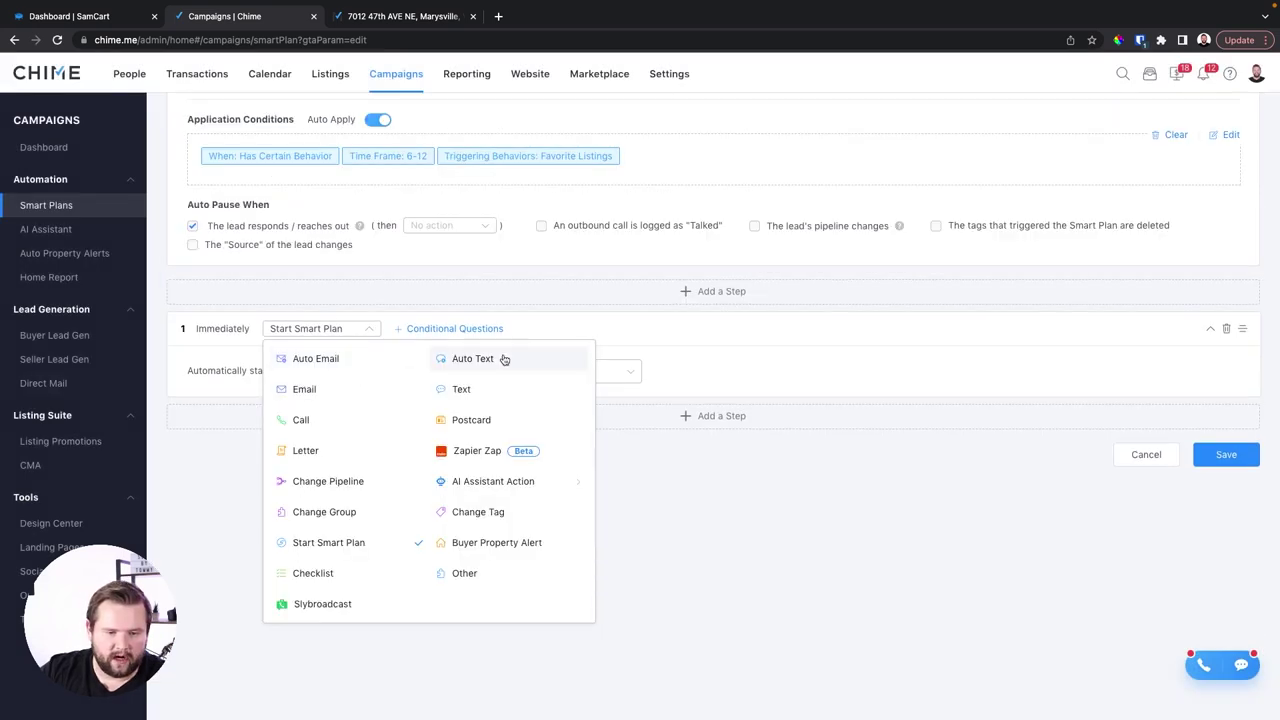
{"action": "left_click", "coordinate": [503, 356]}
{"action": "left_click", "coordinate": [600, 384]}
{"action": "type", "text": "Hery"}
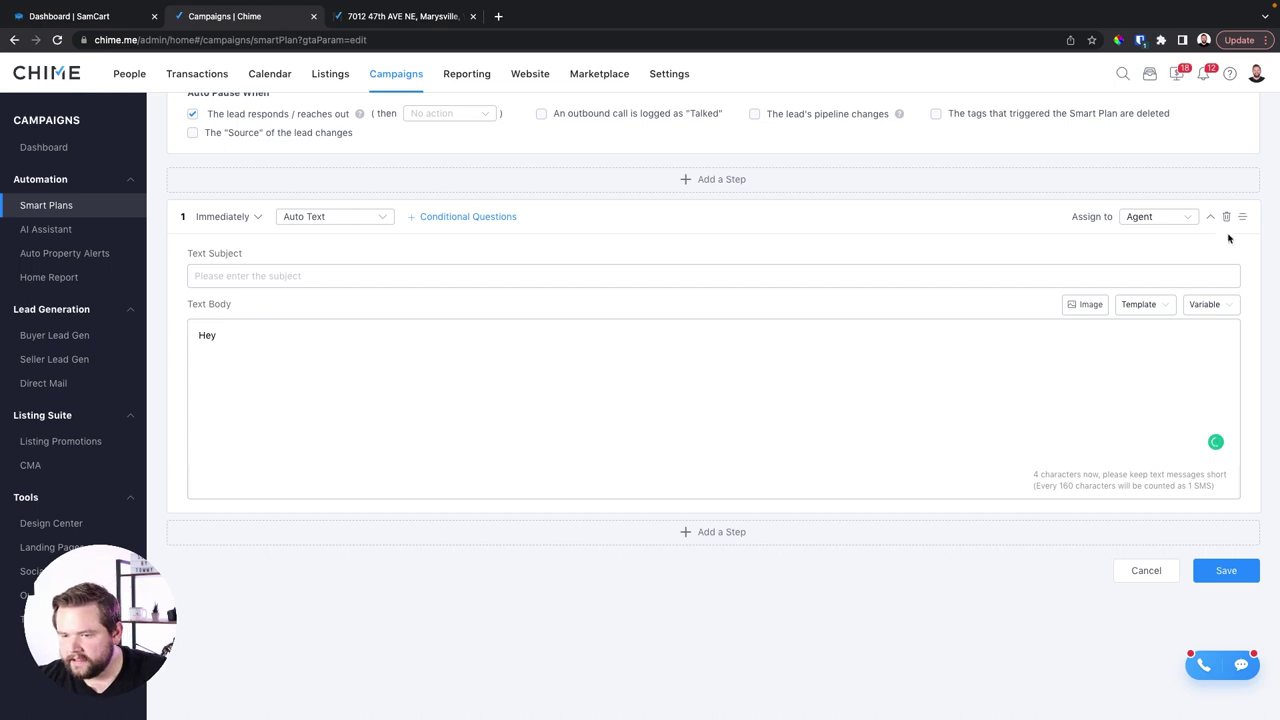
{"action": "left_click", "coordinate": [1211, 304]}
{"action": "left_click", "coordinate": [1135, 394]}
{"action": "type", "text": ", Tommy with Real Broker here."}
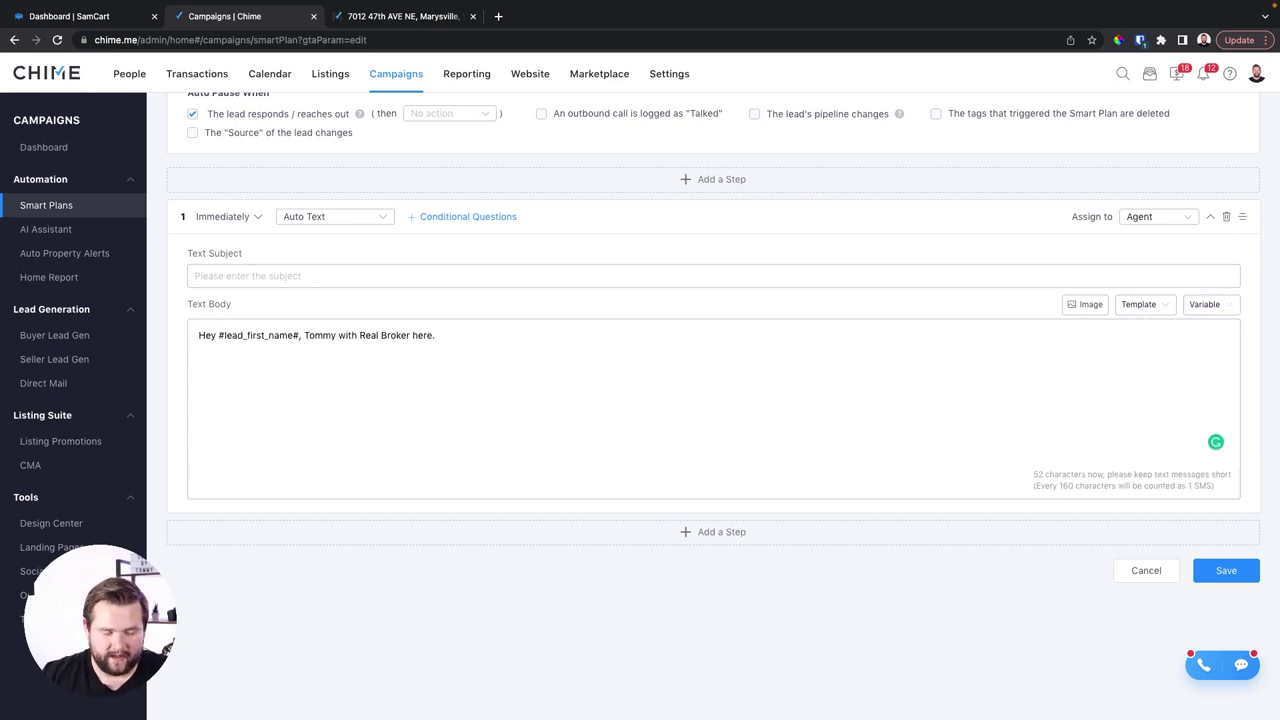
{"action": "type", "text": "I just wanted to reach out and see how the home search is going. Are there any properties that you'd like to see this week?"}
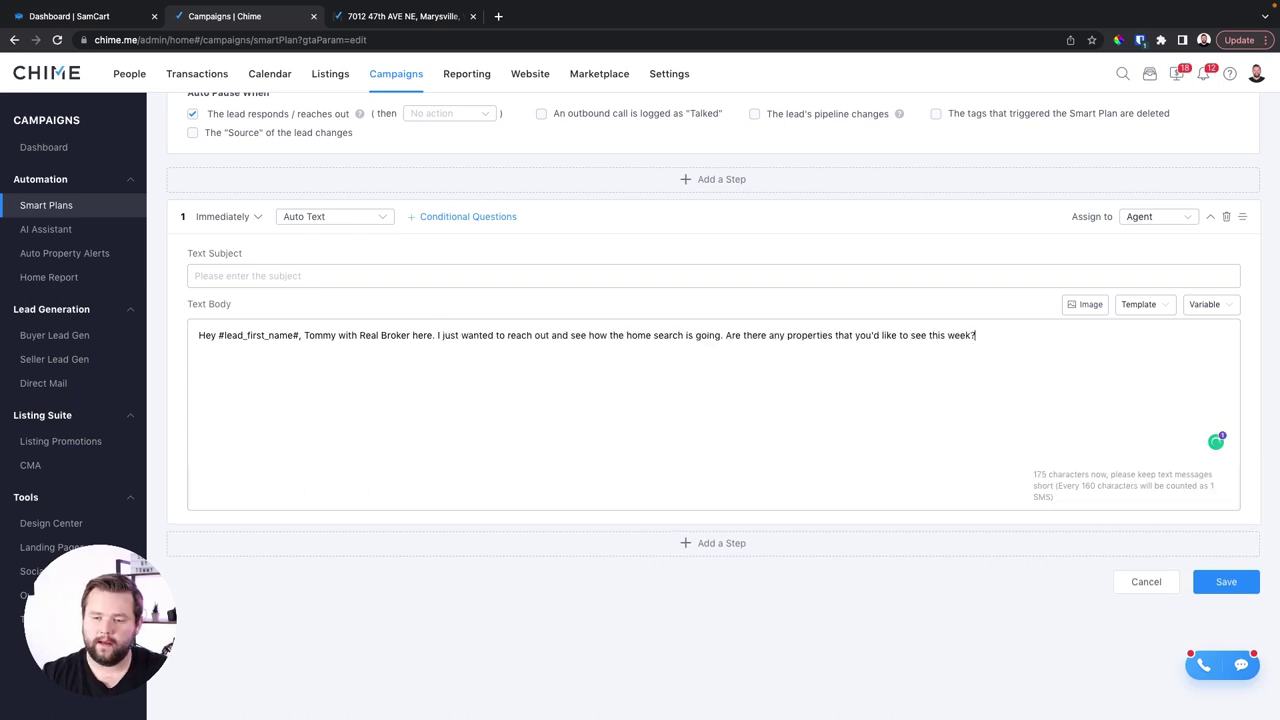
Step: Add a second step below the text and set its wait to 0 hours 1 minute
{"action": "left_click", "coordinate": [794, 544]}
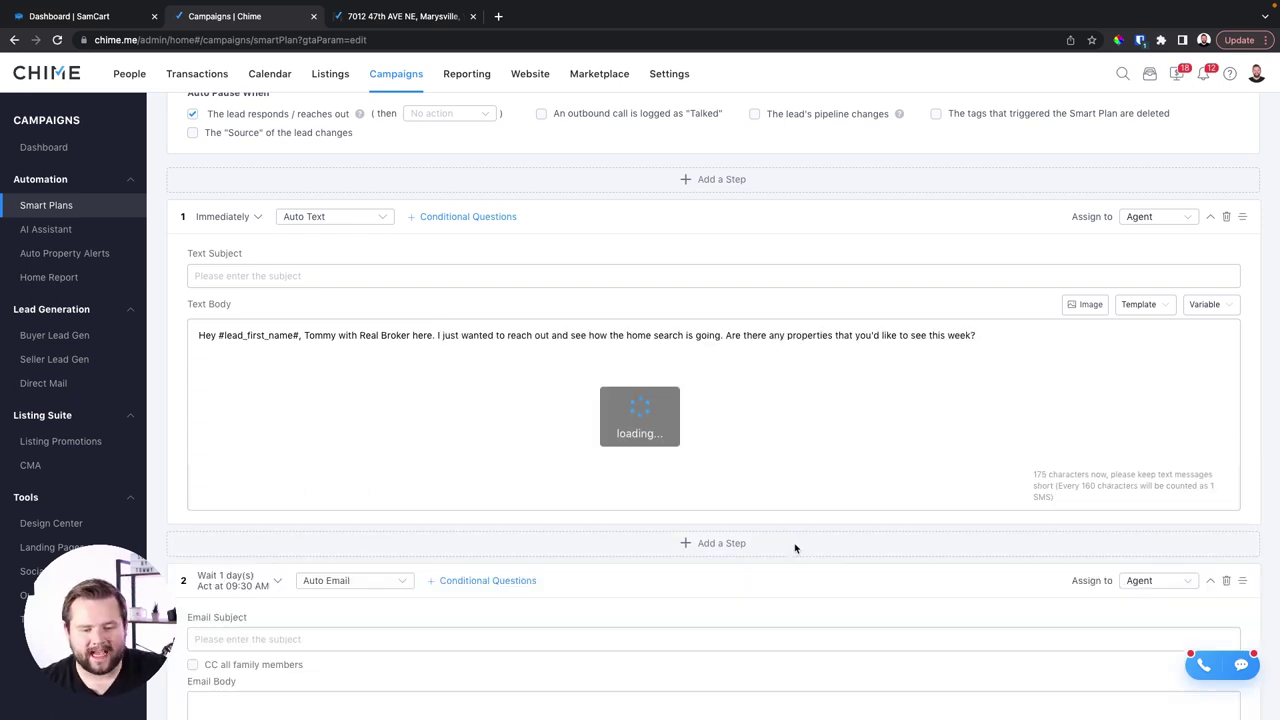
{"action": "left_click", "coordinate": [224, 476]}
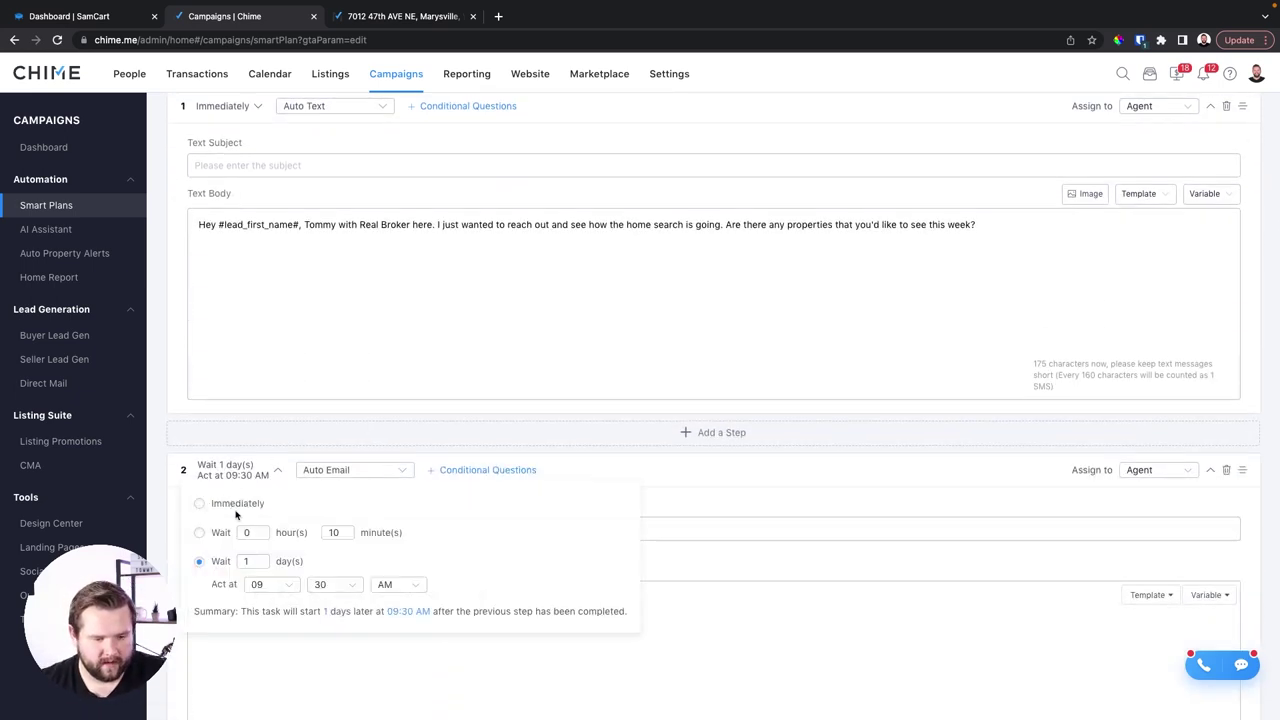
{"action": "left_click", "coordinate": [200, 532]}
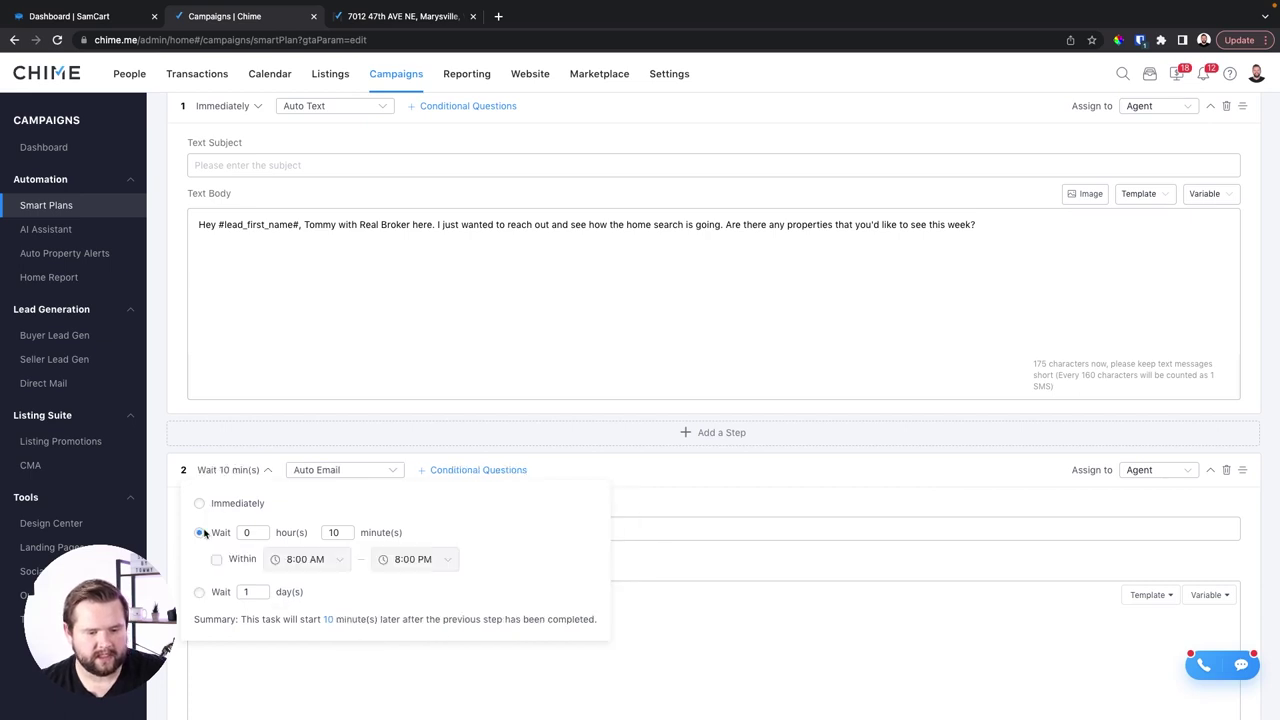
{"action": "double_click", "coordinate": [333, 532]}
{"action": "type", "text": "1"}
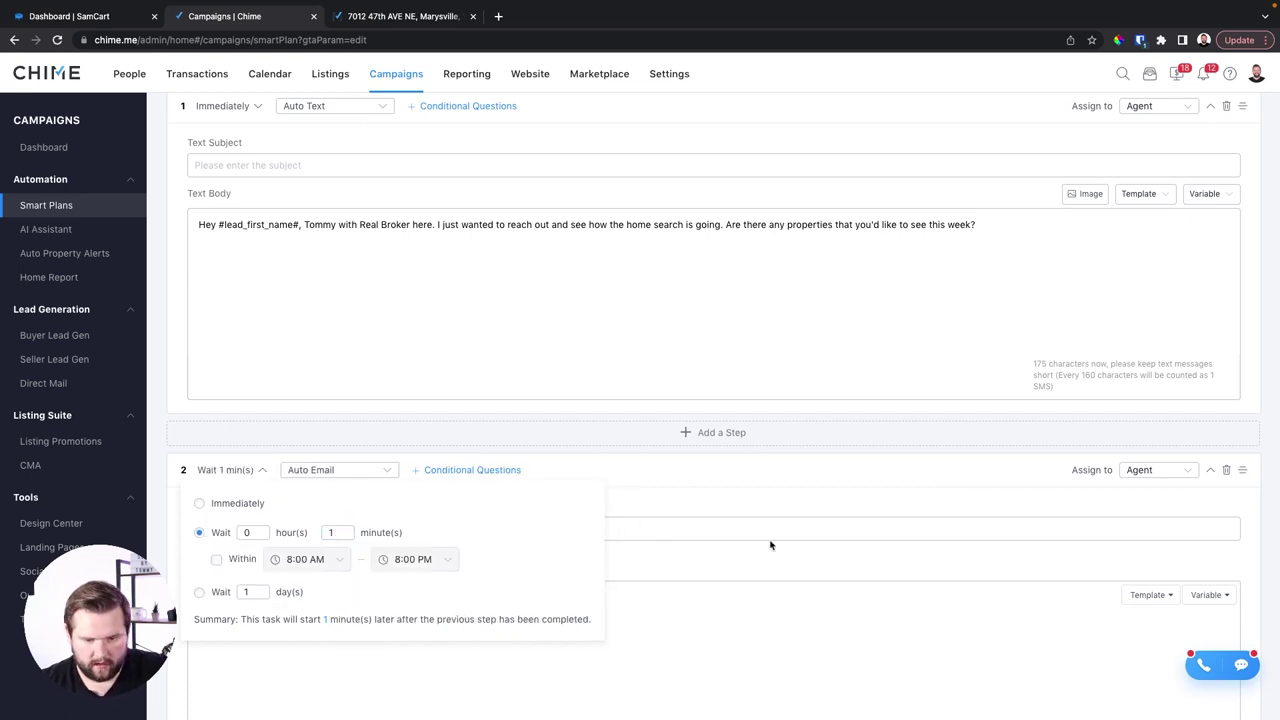
{"action": "left_click", "coordinate": [688, 478]}
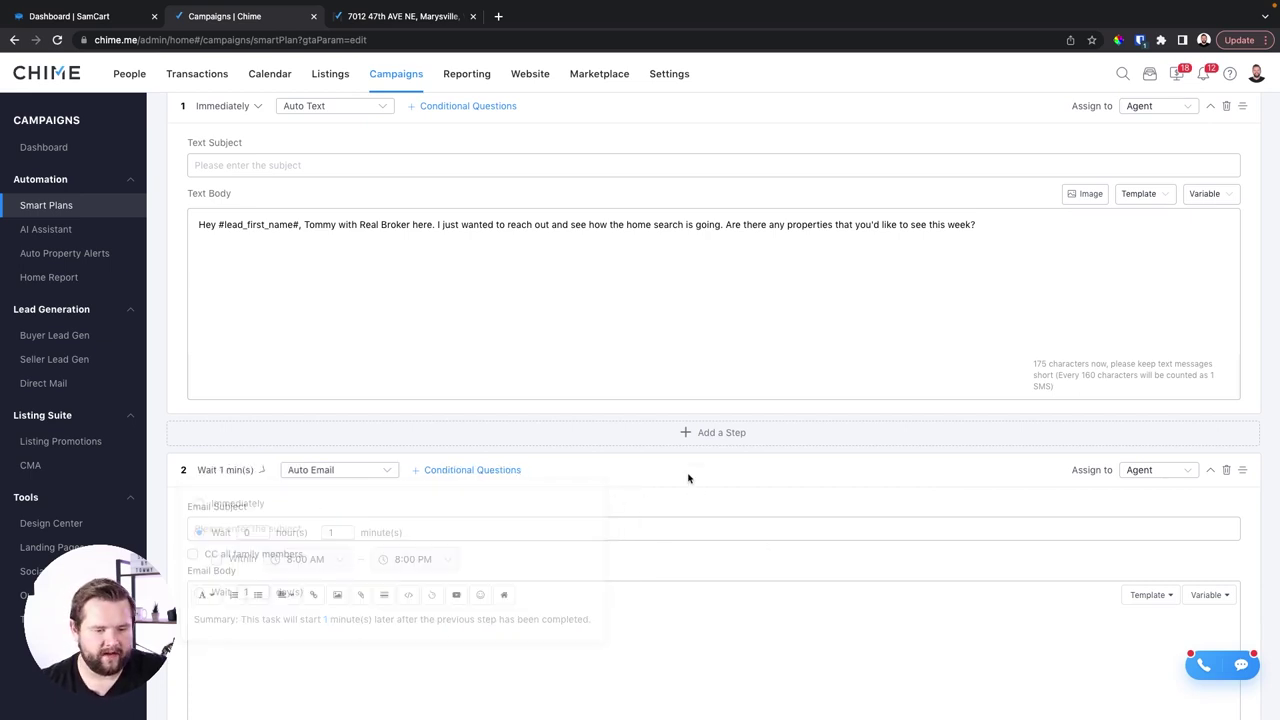
Step: Make the second step an Auto Text with the body "Ps, how's going?"
{"action": "left_click", "coordinate": [318, 478]}
{"action": "left_click", "coordinate": [523, 501]}
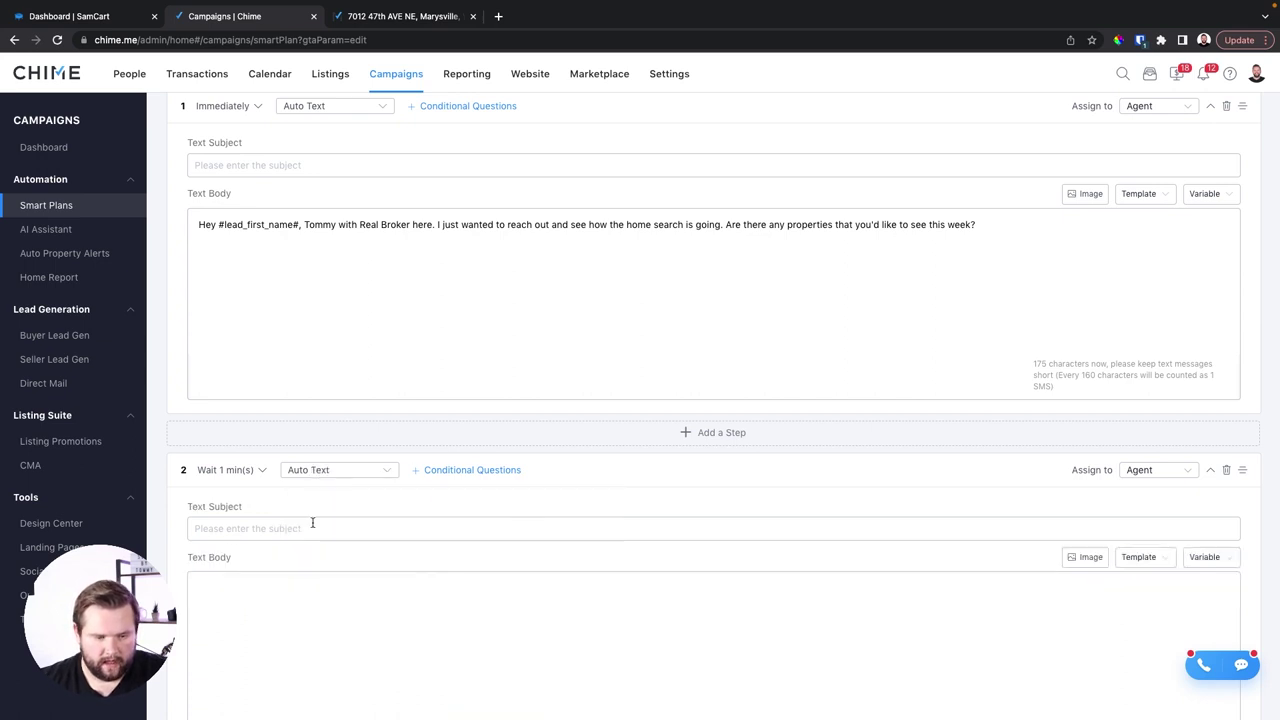
{"action": "left_click", "coordinate": [332, 595]}
{"action": "type", "text": "Ps, how"}
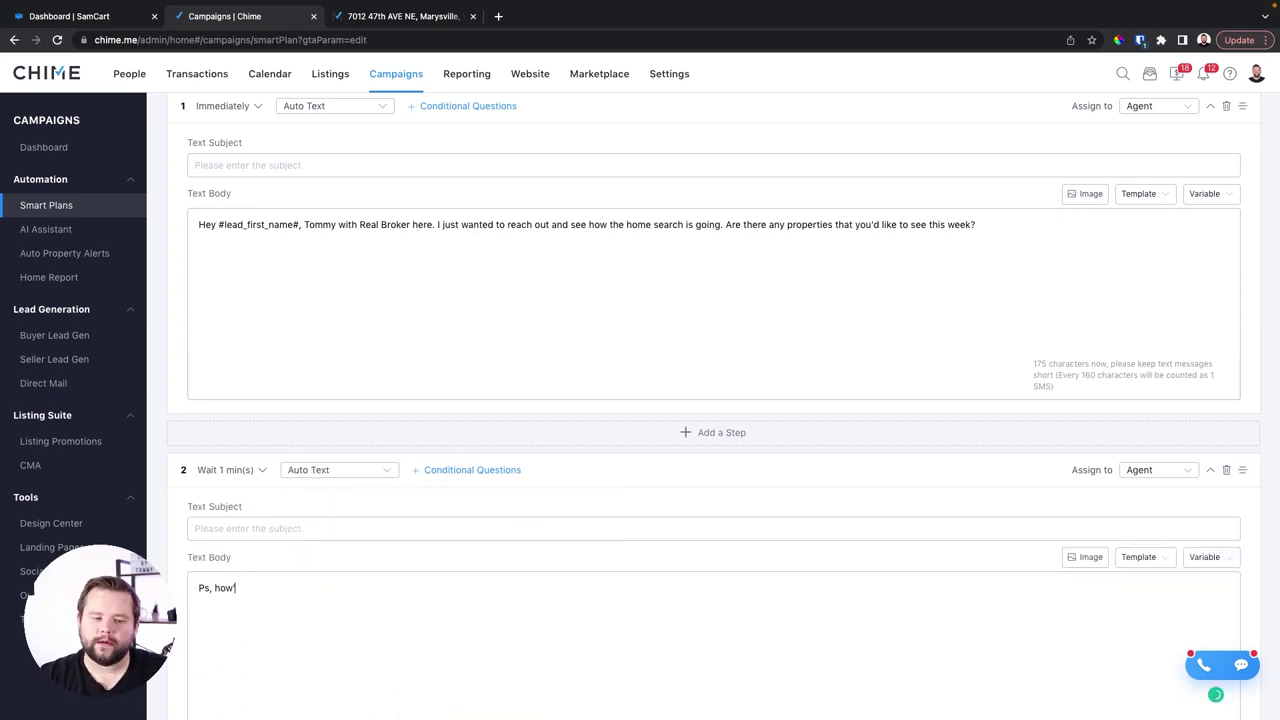
{"action": "type", "text": "'s going?"}
Step: Set the first text to wait 2 minutes and restrict its sending to within 8:00 AM and 8:00 PM
{"action": "scroll", "coordinate": [686, 440], "scroll_direction": "up", "scroll_amount": 1}
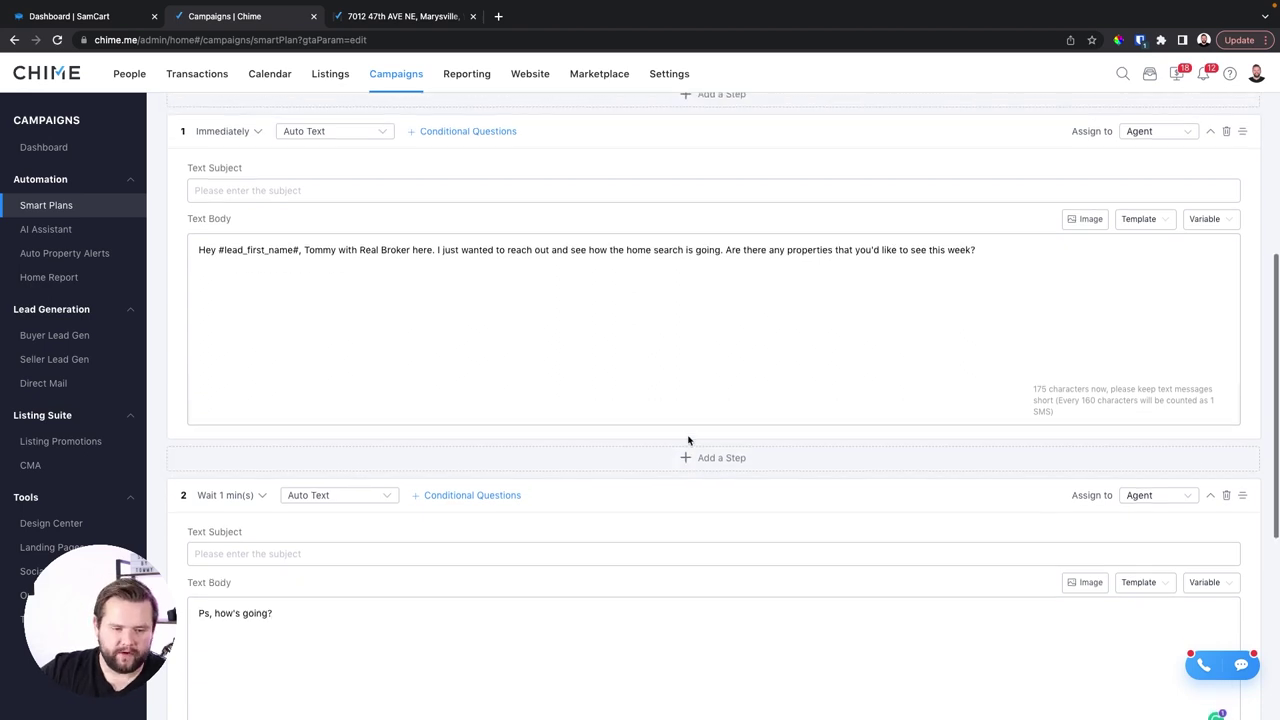
{"action": "scroll", "coordinate": [255, 225], "scroll_direction": "up", "scroll_amount": 2}
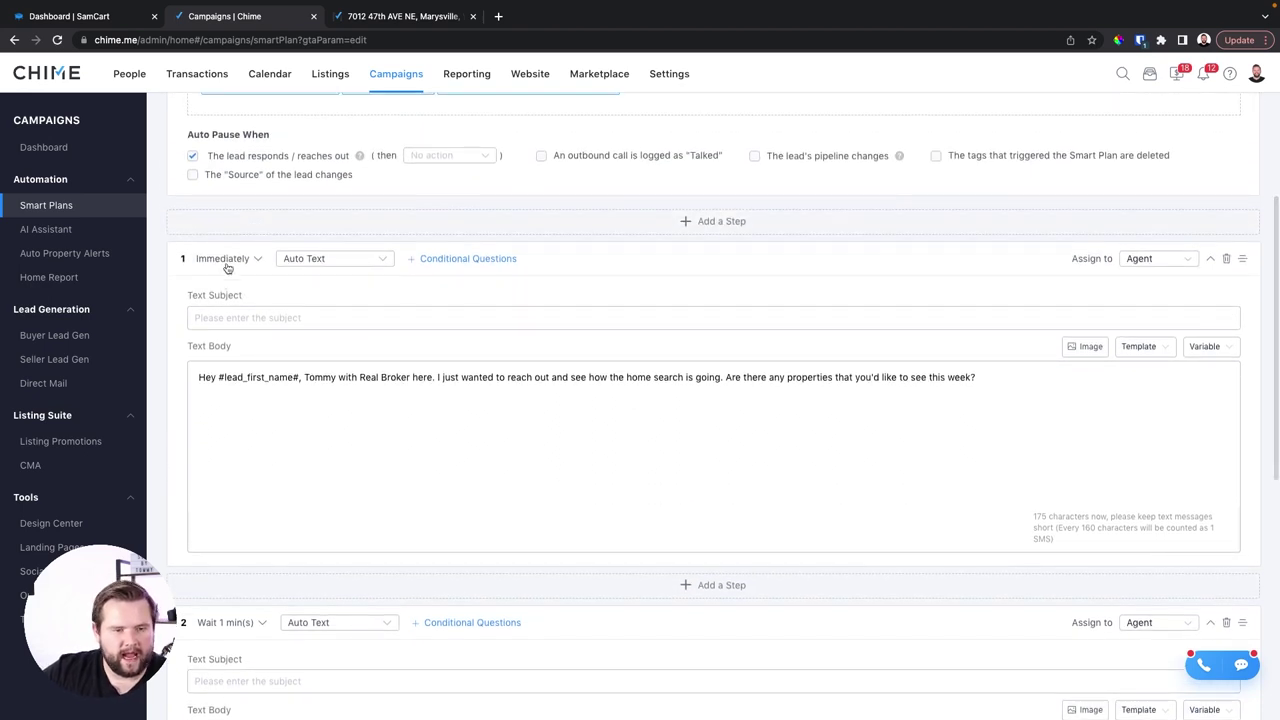
{"action": "left_click", "coordinate": [226, 259]}
{"action": "left_click", "coordinate": [217, 319]}
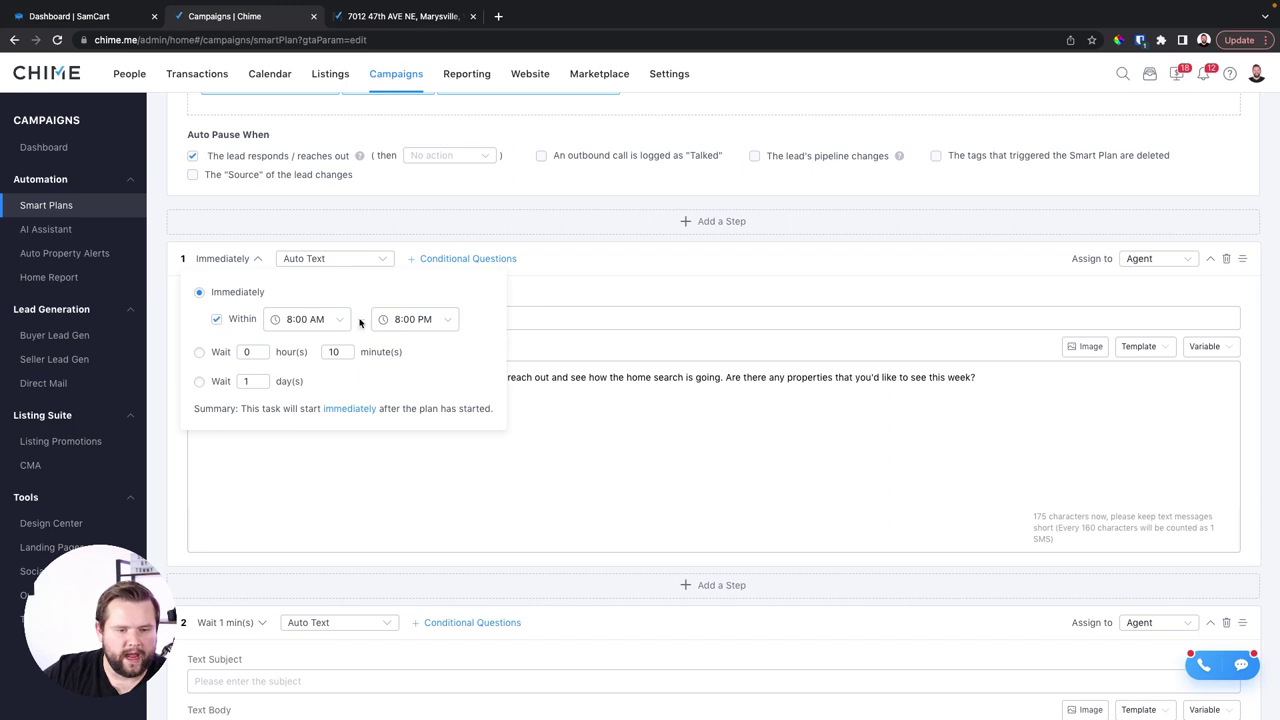
{"action": "left_click", "coordinate": [203, 355]}
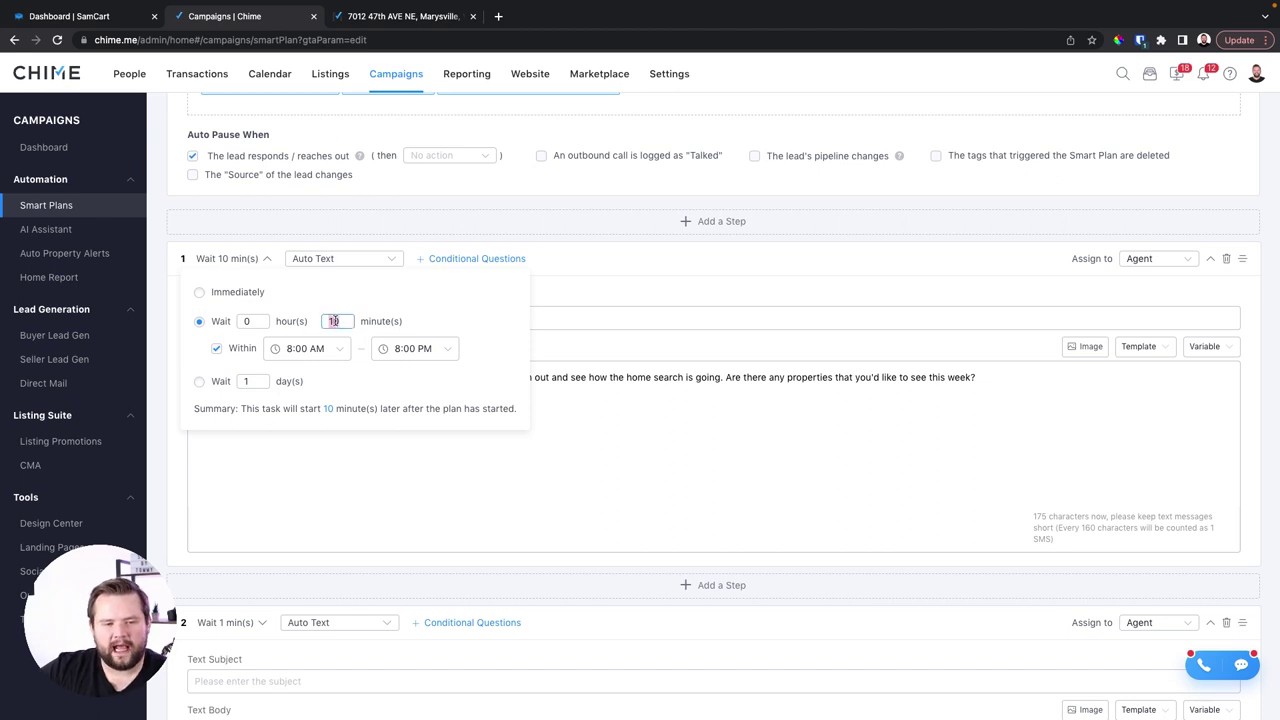
{"action": "type", "text": "2"}
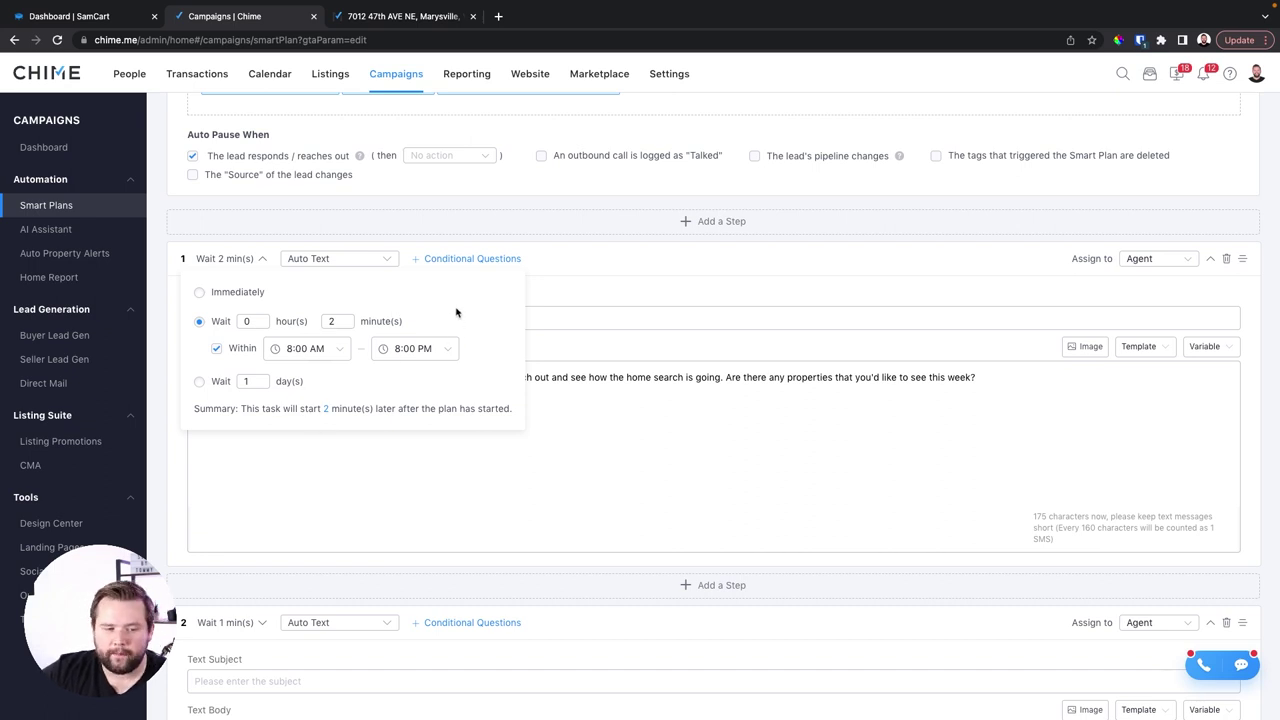
{"action": "left_click", "coordinate": [655, 410]}
Step: Add a third step as an Auto Email with the subject "Missed call for #lead_first_name#"
{"action": "scroll", "coordinate": [655, 410], "scroll_direction": "down", "scroll_amount": 4}
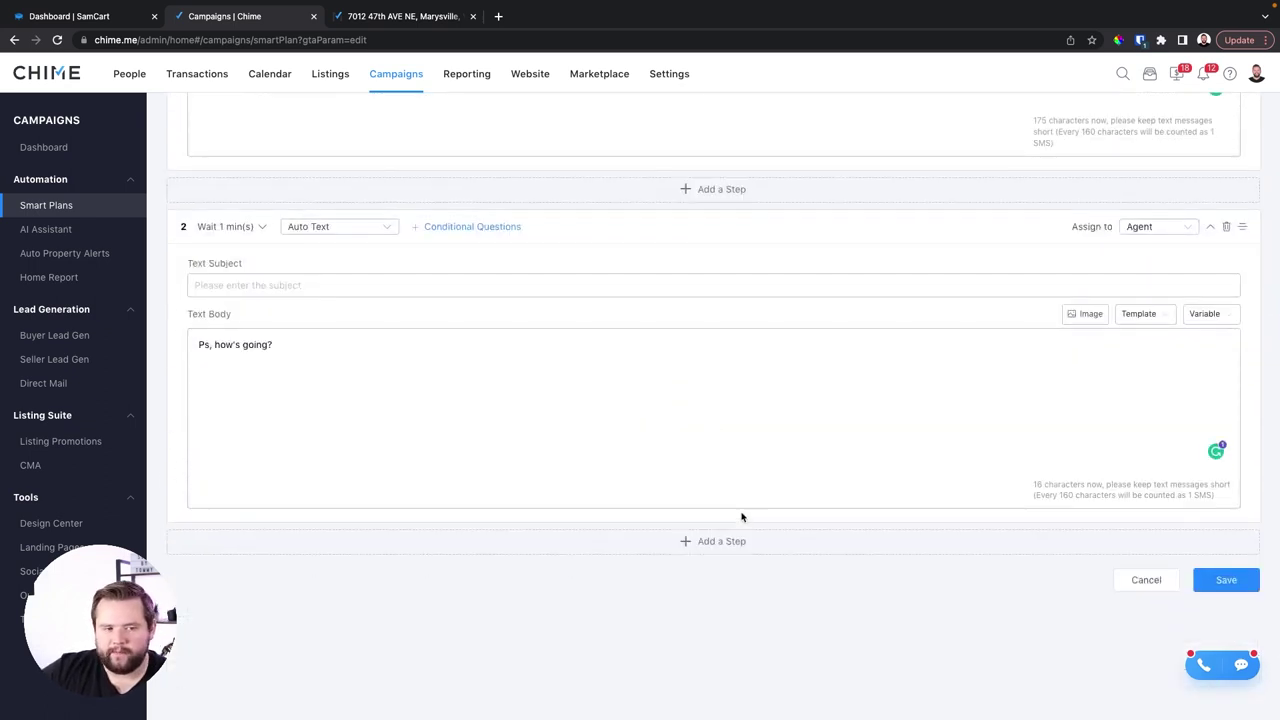
{"action": "left_click", "coordinate": [737, 541]}
{"action": "scroll", "coordinate": [371, 460], "scroll_direction": "down", "scroll_amount": 2}
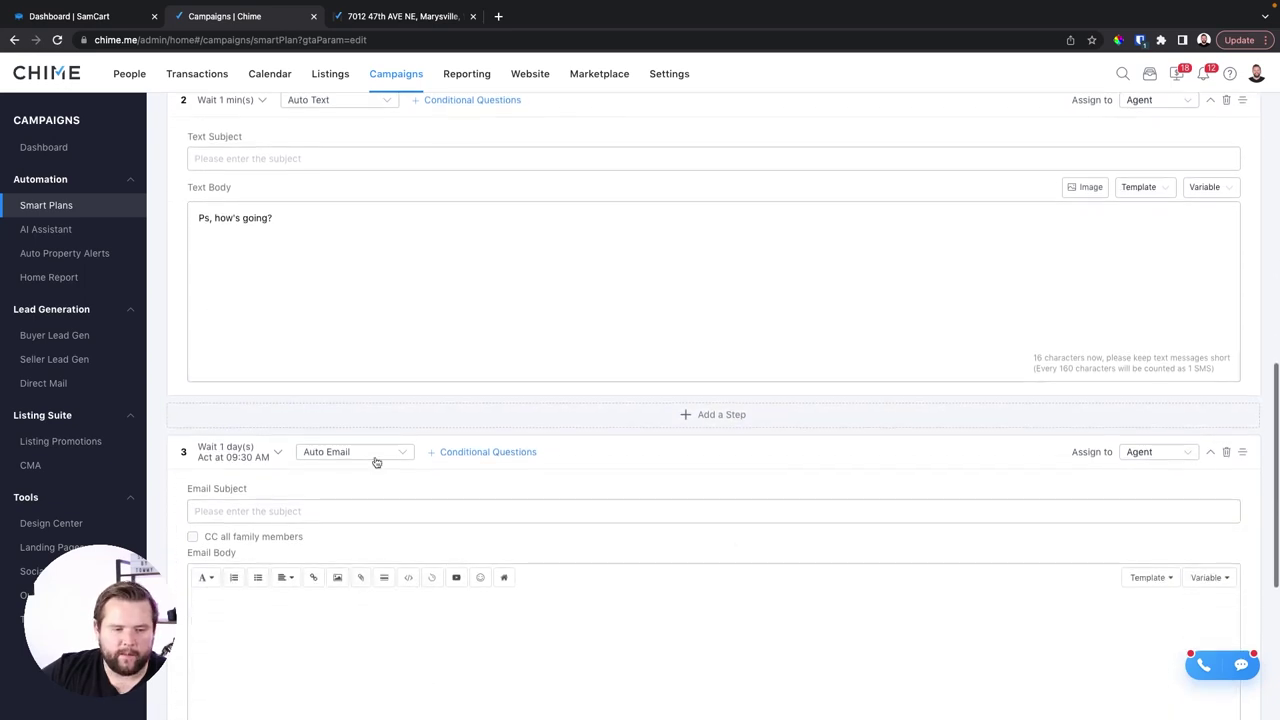
{"action": "left_click", "coordinate": [233, 450]}
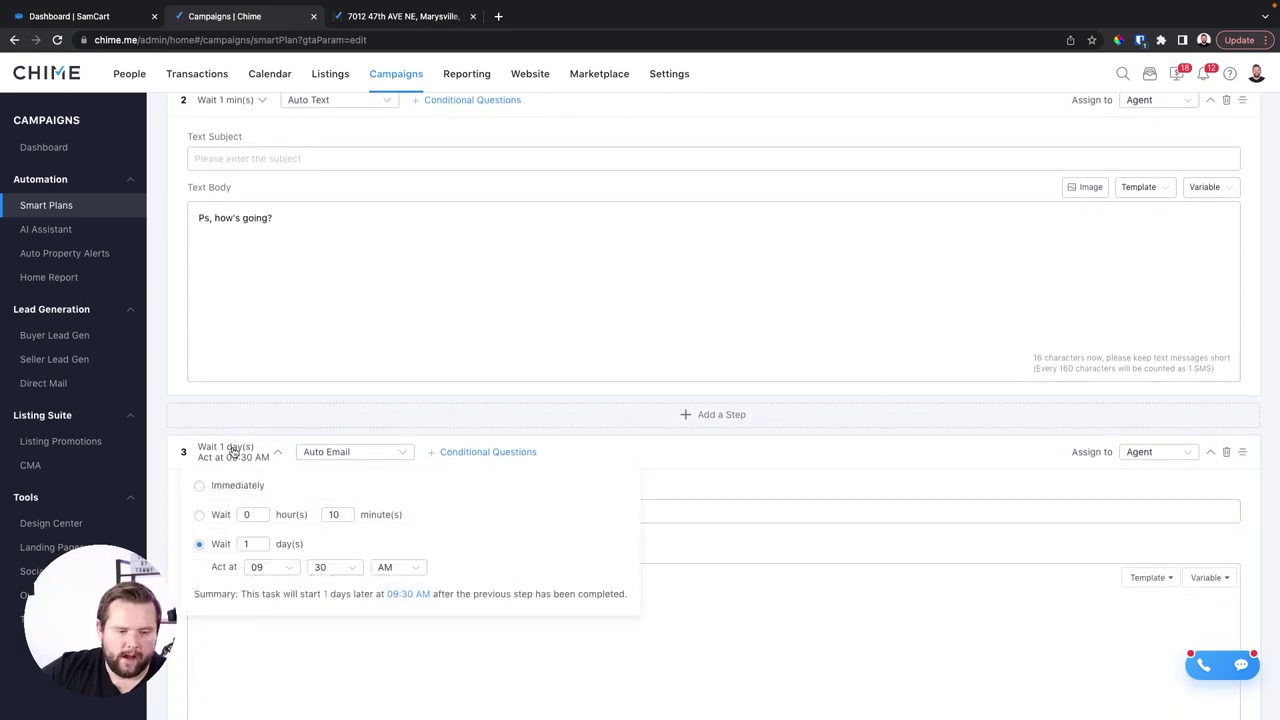
{"action": "left_click", "coordinate": [349, 455]}
{"action": "left_click", "coordinate": [345, 484]}
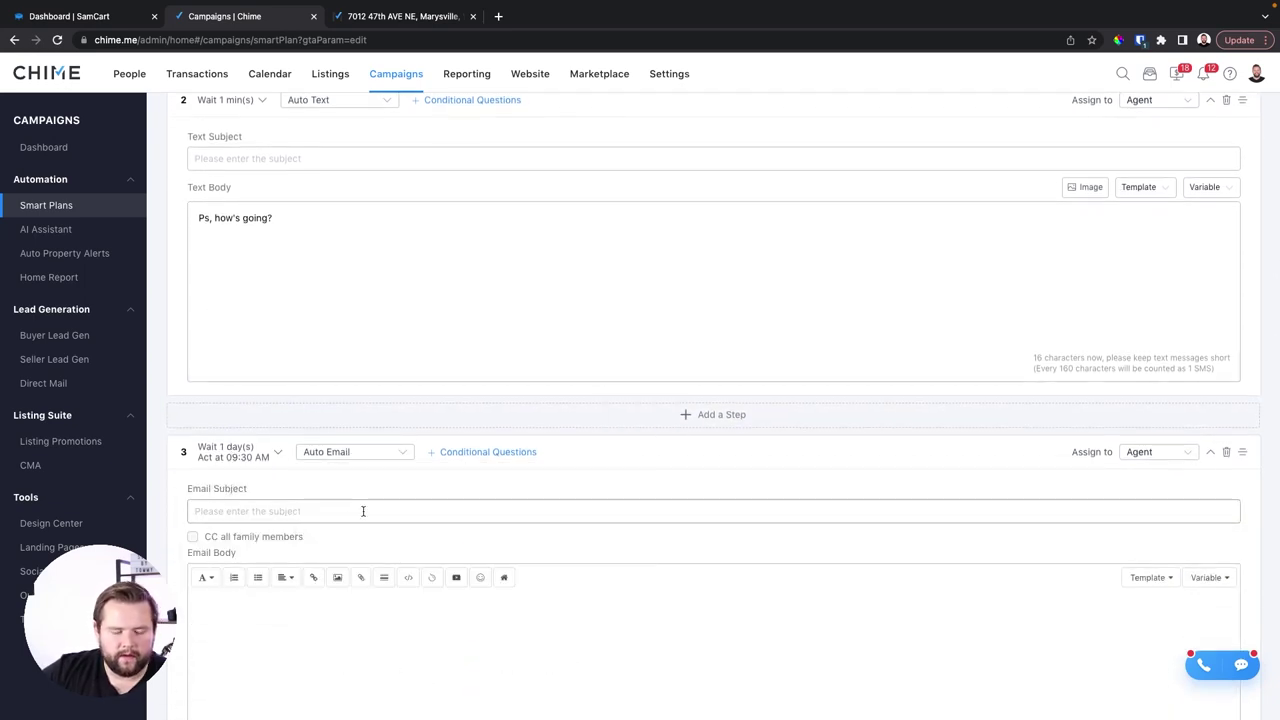
{"action": "left_click", "coordinate": [288, 510]}
{"action": "type", "text": "m"}
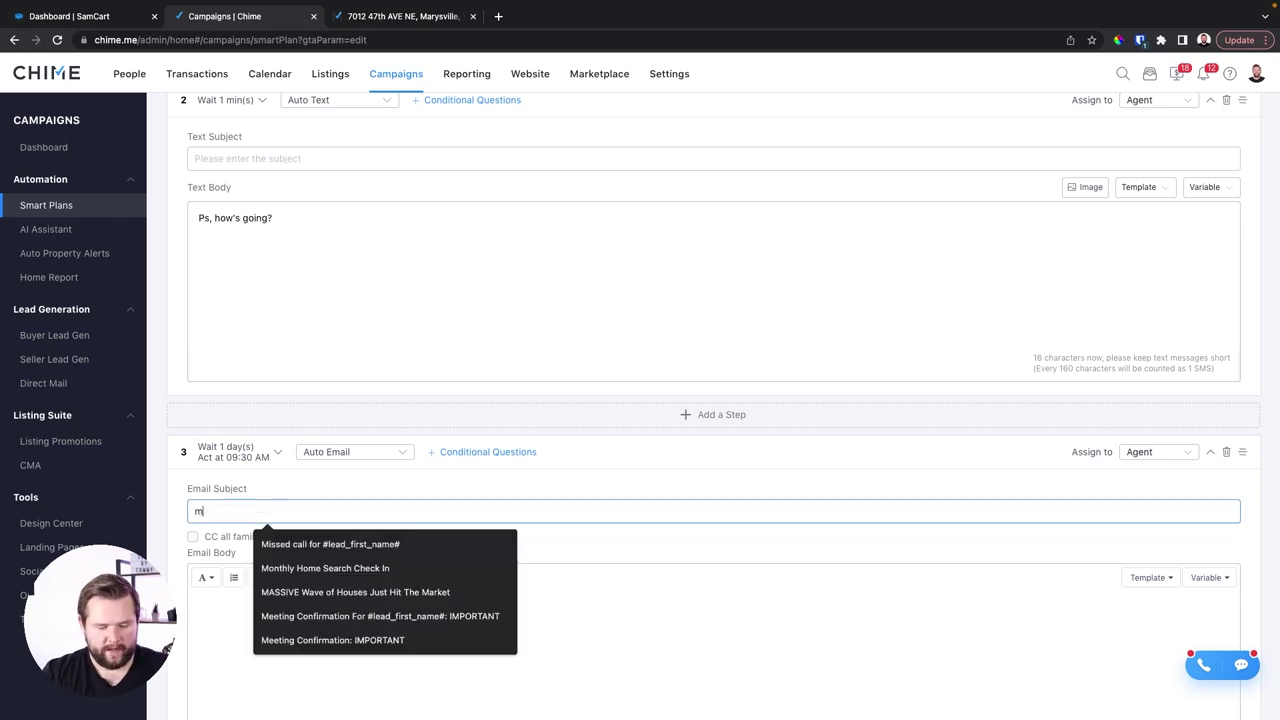
{"action": "type", "text": "issed"}
{"action": "left_click", "coordinate": [330, 544]}
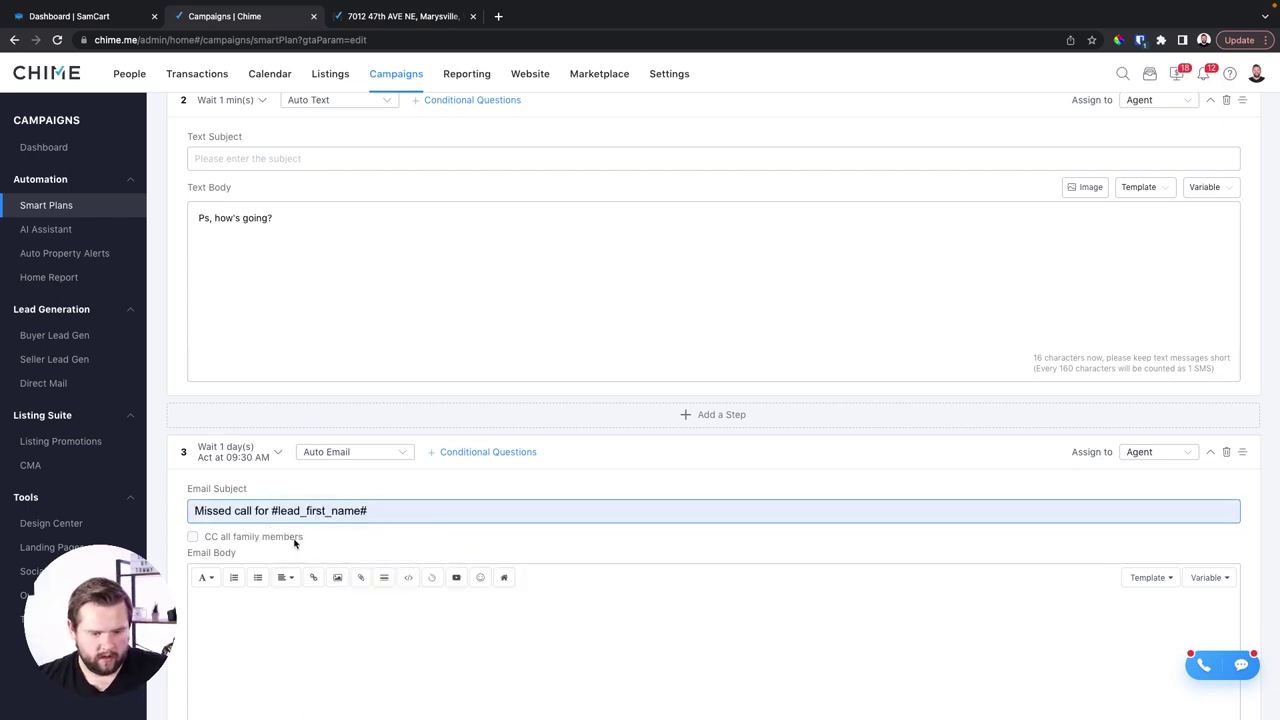
Step: Insert a Slybroadcast step ahead of the missed-call email, using the voice message "checking in"
{"action": "left_click", "coordinate": [759, 414]}
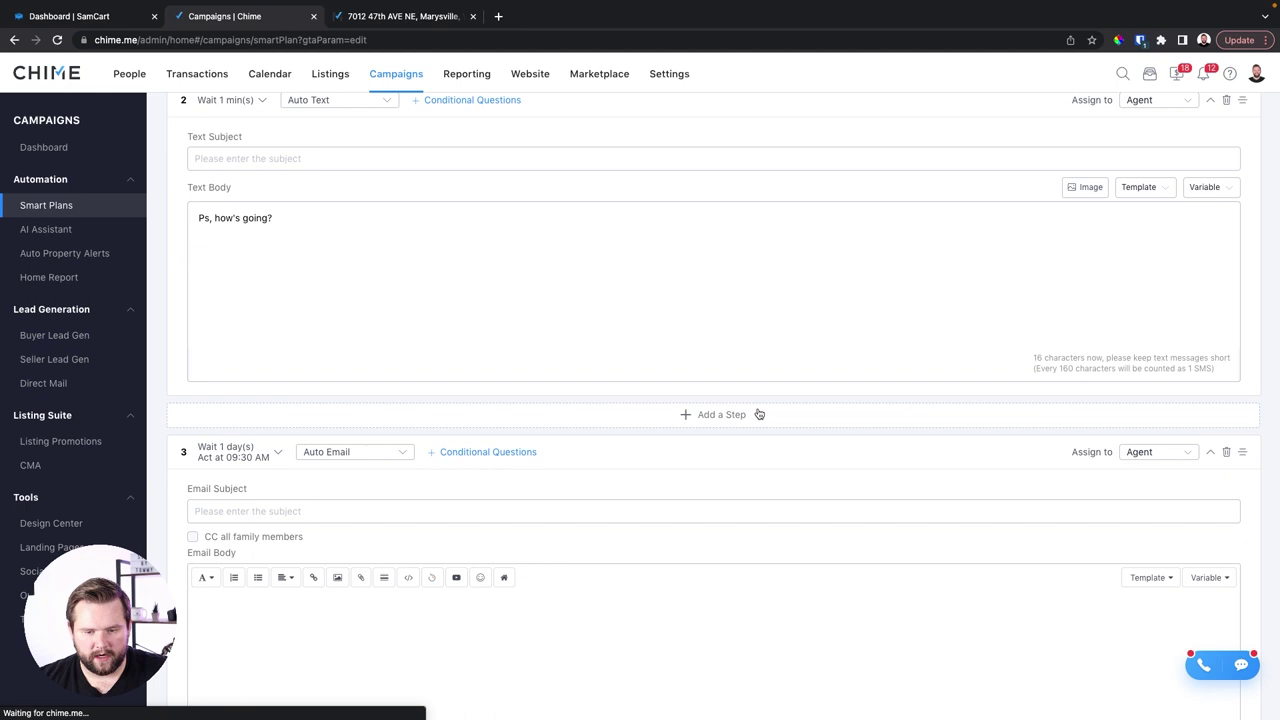
{"action": "left_click", "coordinate": [344, 450]}
{"action": "scroll", "coordinate": [360, 450], "scroll_direction": "down", "scroll_amount": 3}
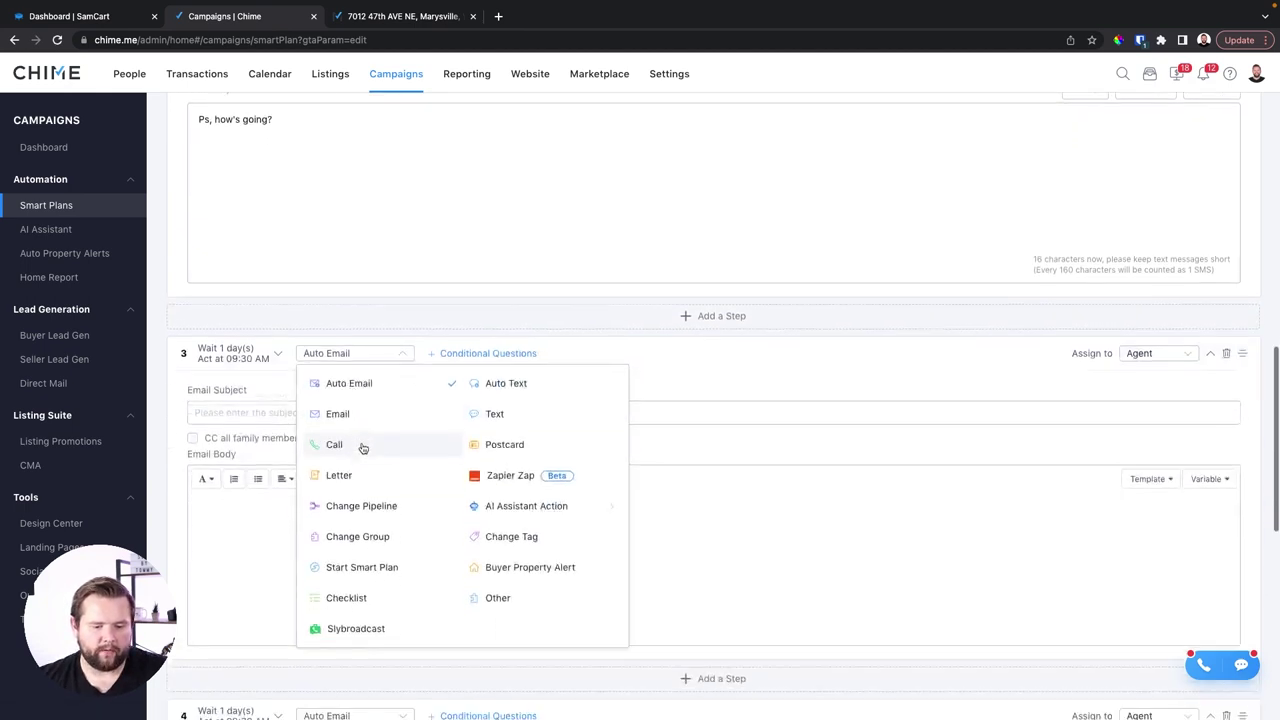
{"action": "left_click", "coordinate": [357, 575]}
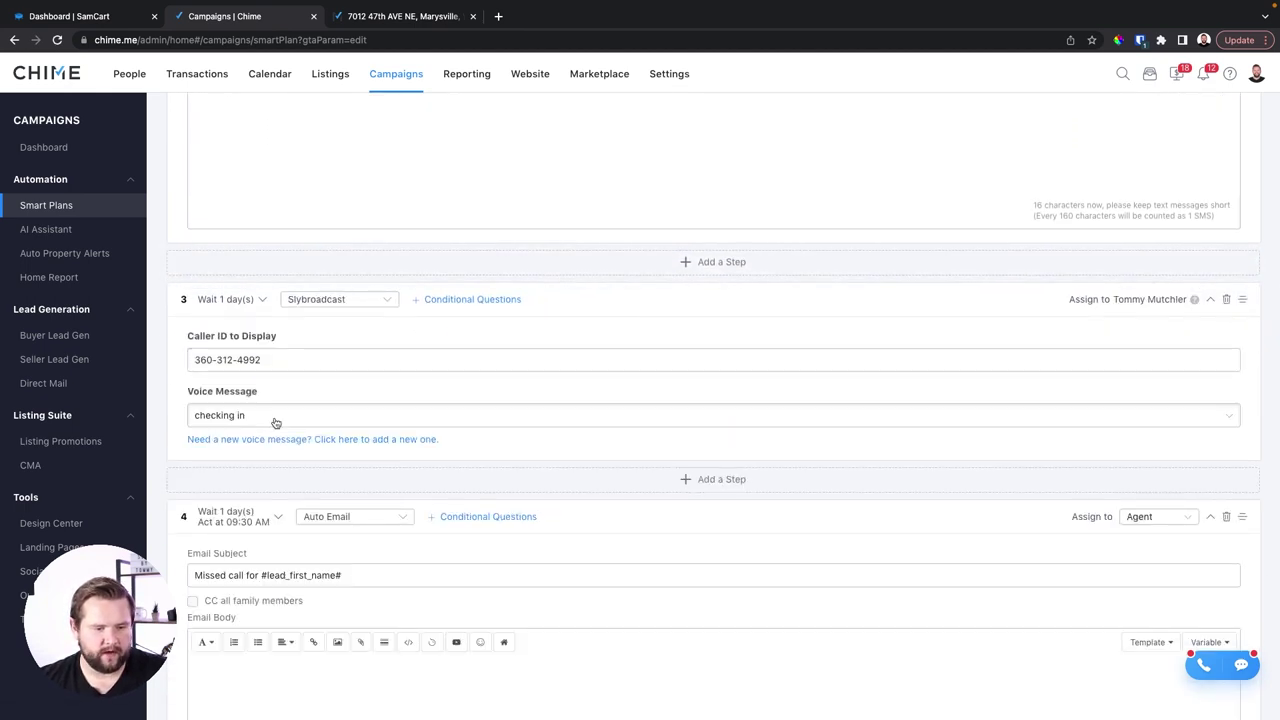
{"action": "left_click", "coordinate": [276, 420]}
{"action": "left_click", "coordinate": [251, 447]}
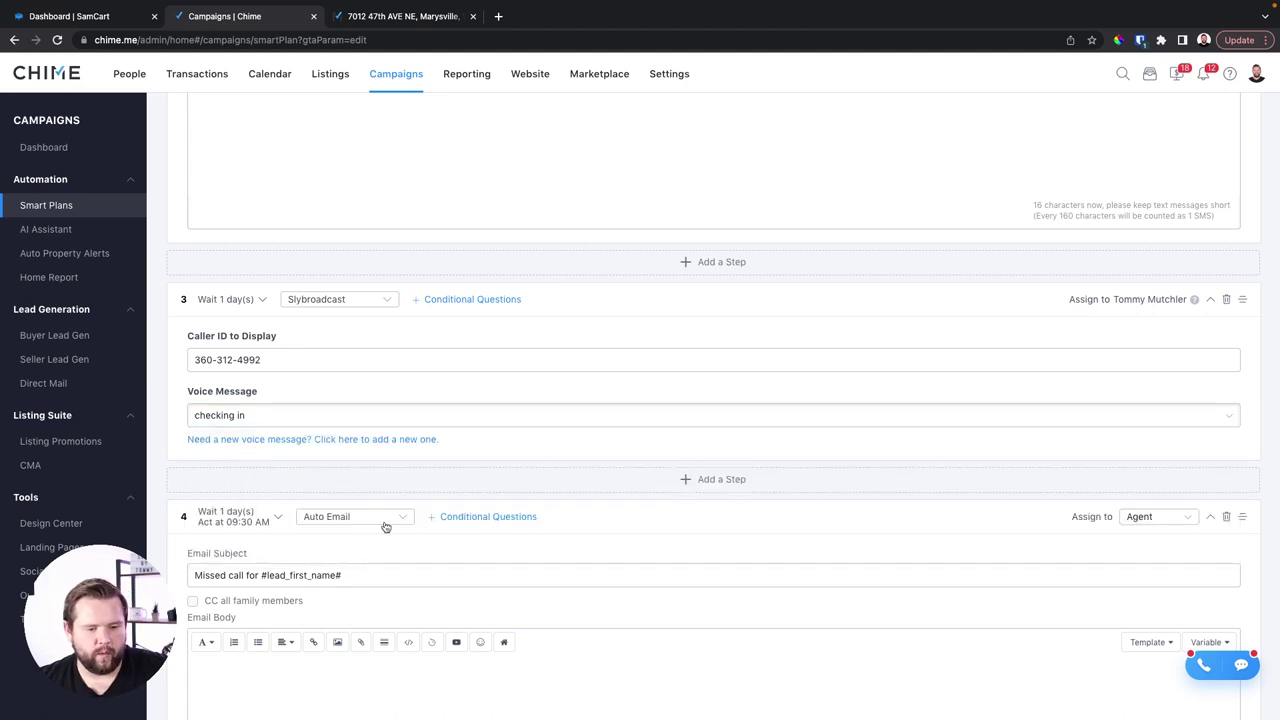
Step: Set the missed-call email step's wait to 0 hours 4 minutes
{"action": "scroll", "coordinate": [300, 500], "scroll_direction": "down", "scroll_amount": 2}
{"action": "left_click", "coordinate": [212, 426]}
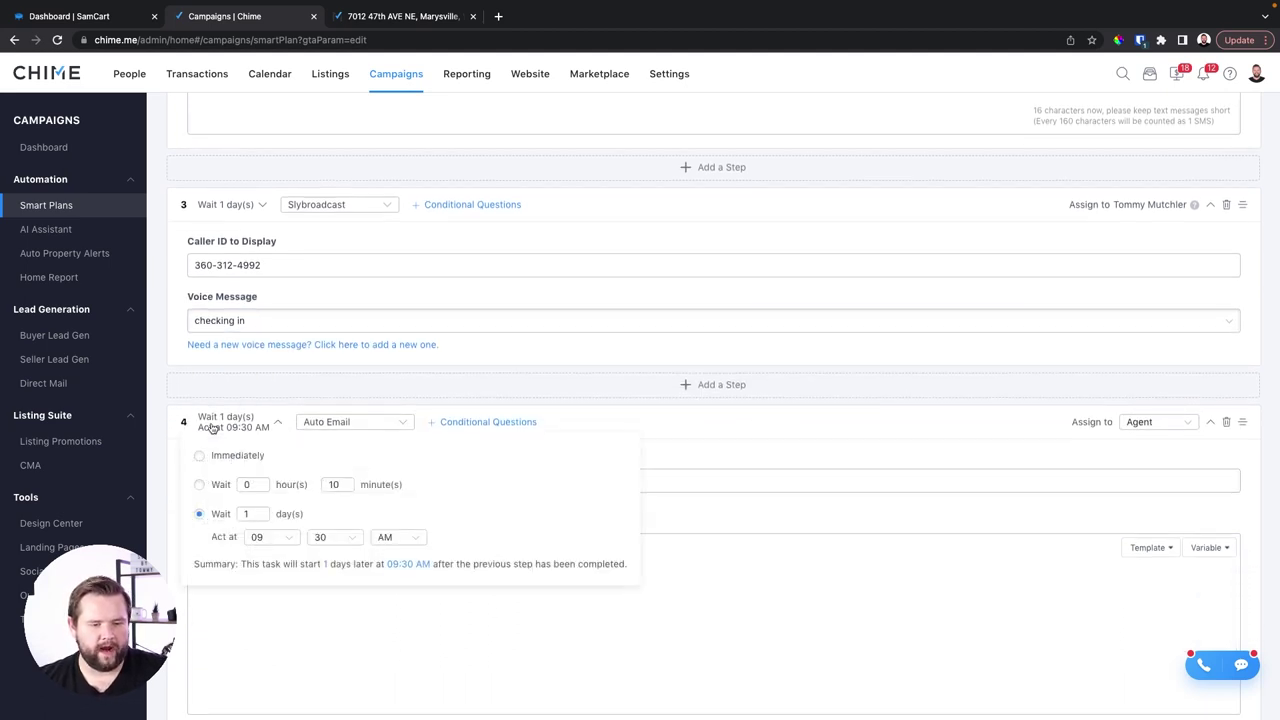
{"action": "left_click", "coordinate": [199, 485]}
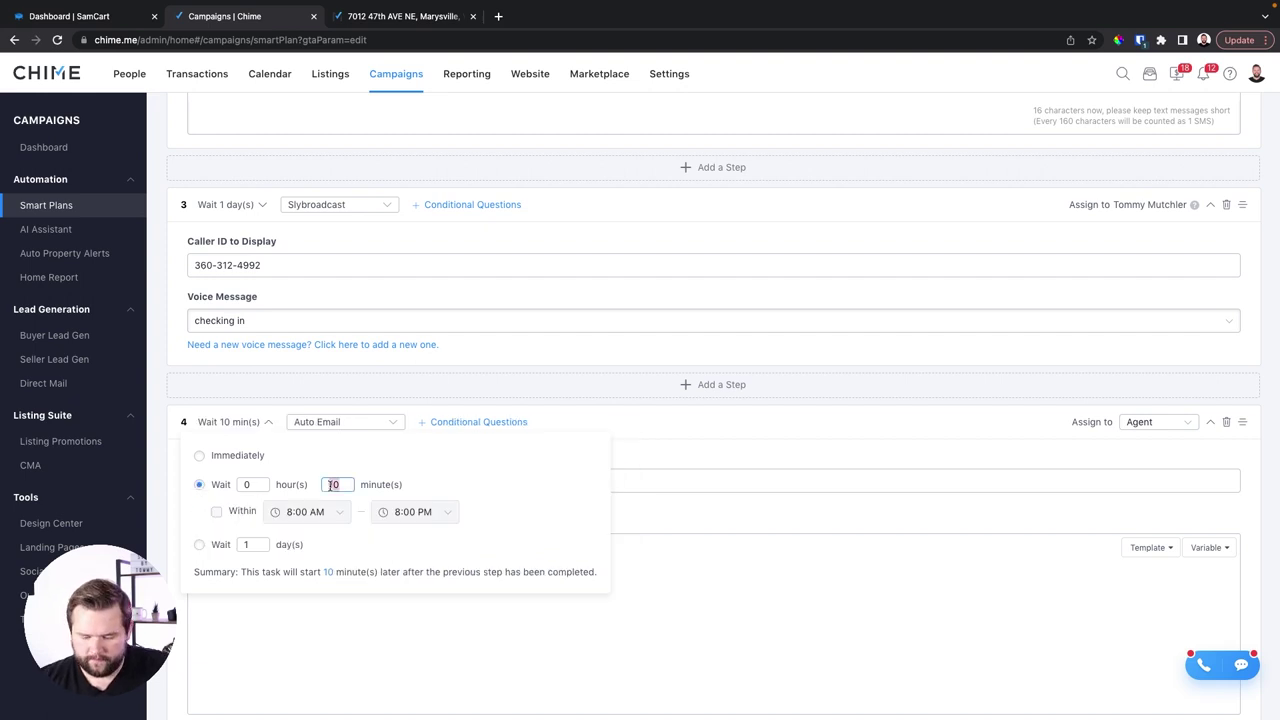
{"action": "key", "text": "BackSpace"}
{"action": "key", "text": "BackSpace"}
{"action": "type", "text": "4"}
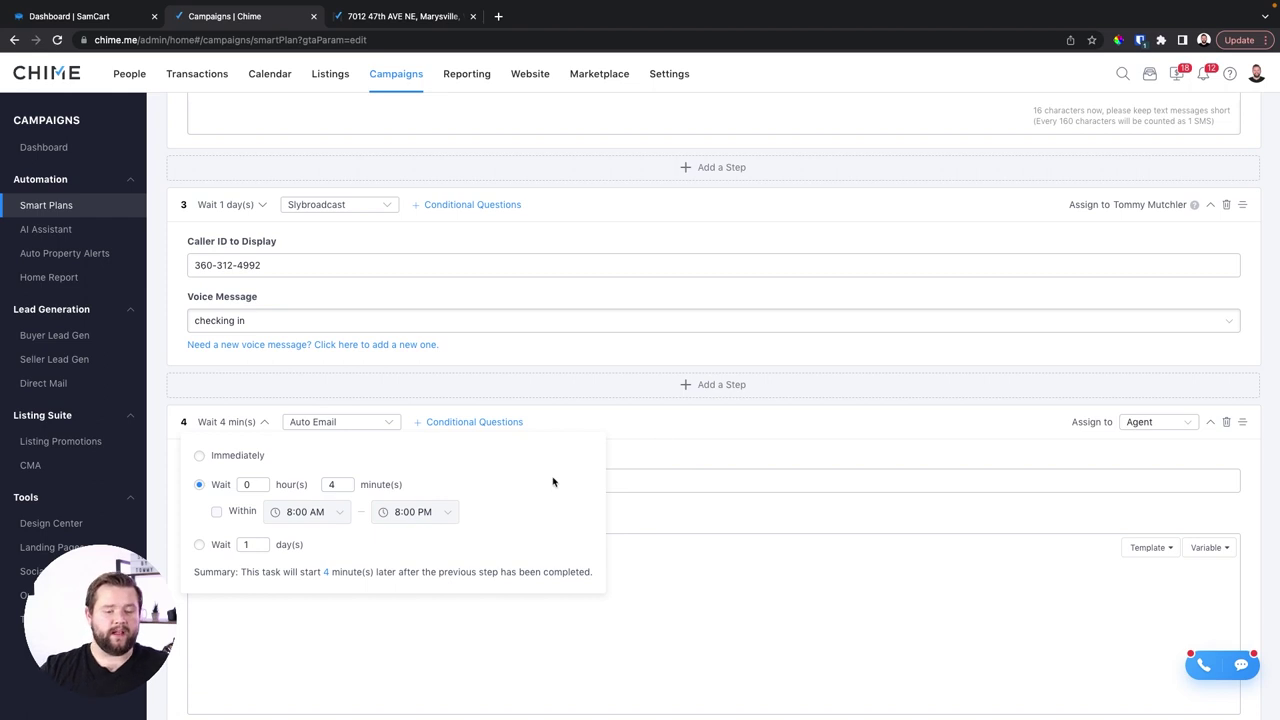
{"action": "left_click", "coordinate": [687, 428]}
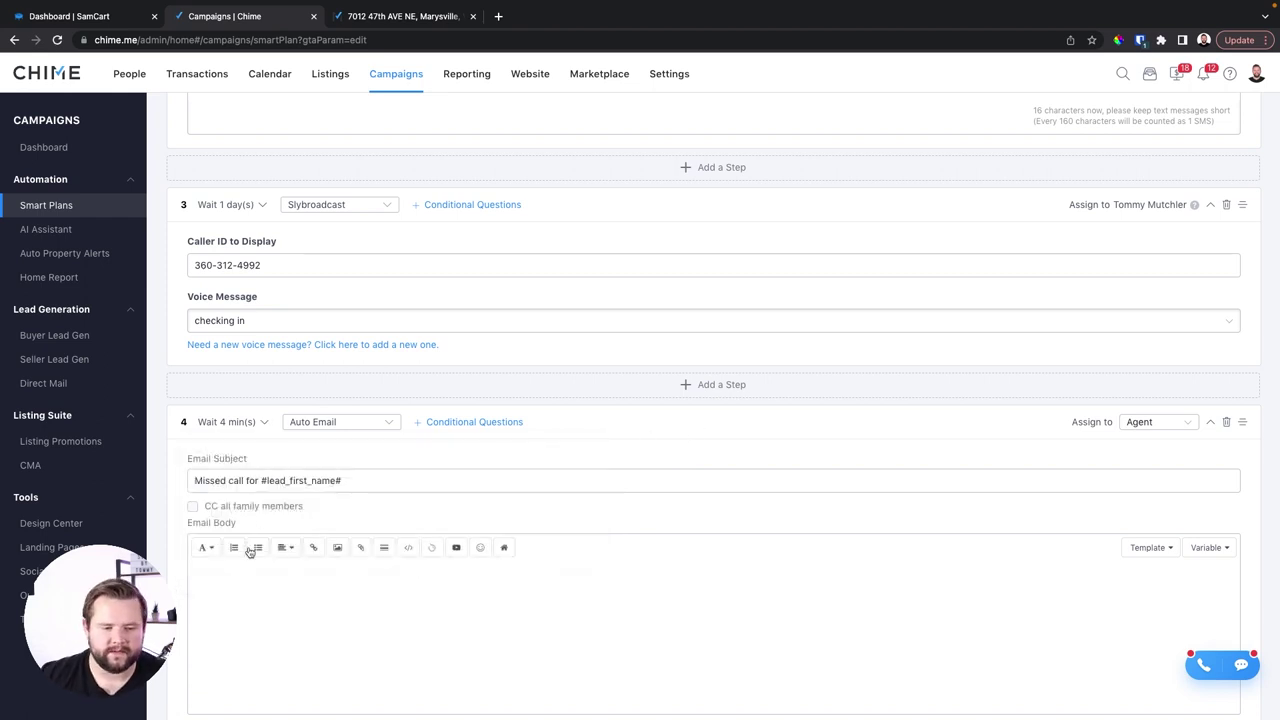
Step: Write the missed-call email body: "Hey #lead_first_name#, just gave you a call, I wanted to see if there were any homes you wanted to check out this weekend."
{"action": "scroll", "coordinate": [388, 517], "scroll_direction": "down", "scroll_amount": 1}
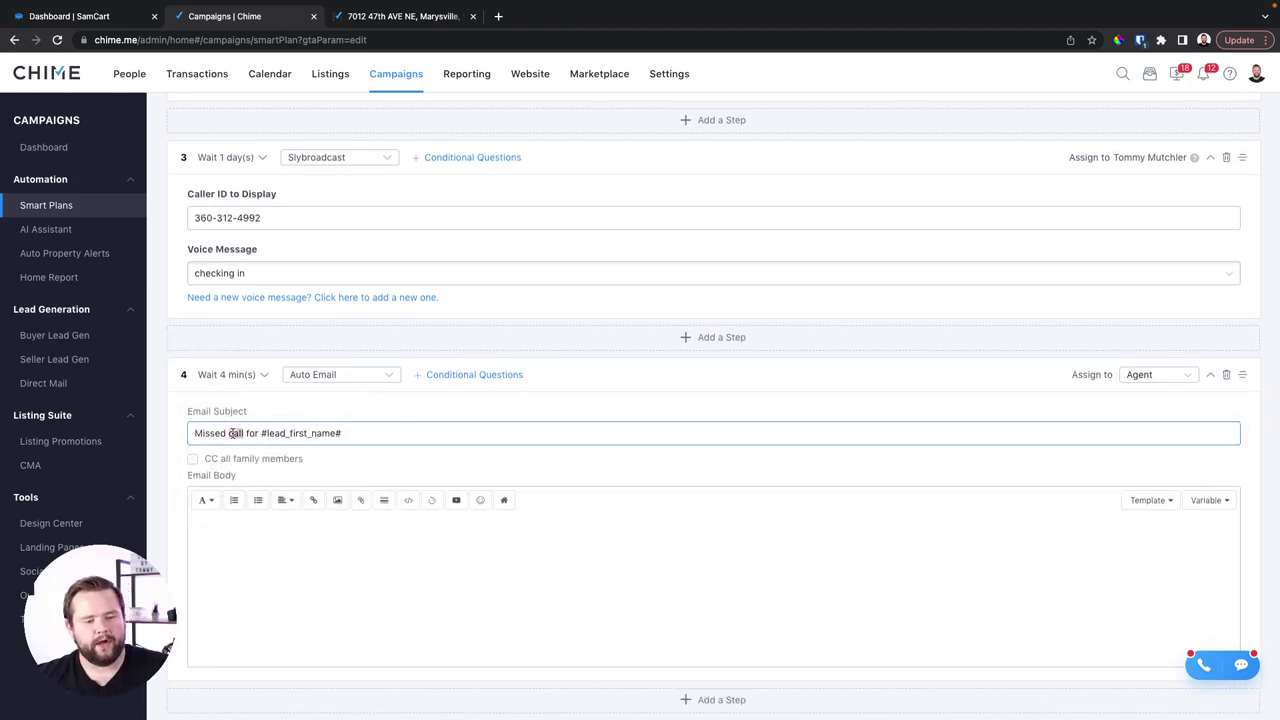
{"action": "double_click", "coordinate": [320, 433]}
{"action": "left_click", "coordinate": [321, 433]}
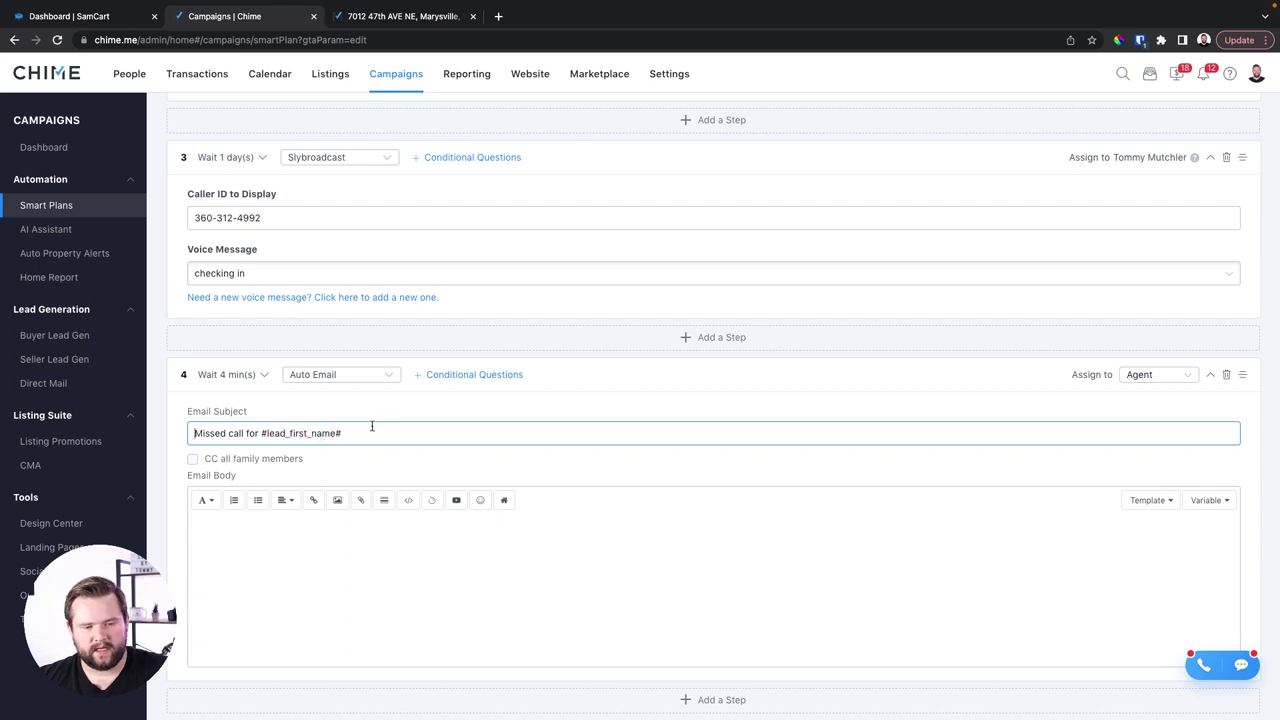
{"action": "left_click", "coordinate": [426, 563]}
{"action": "type", "text": "H"}
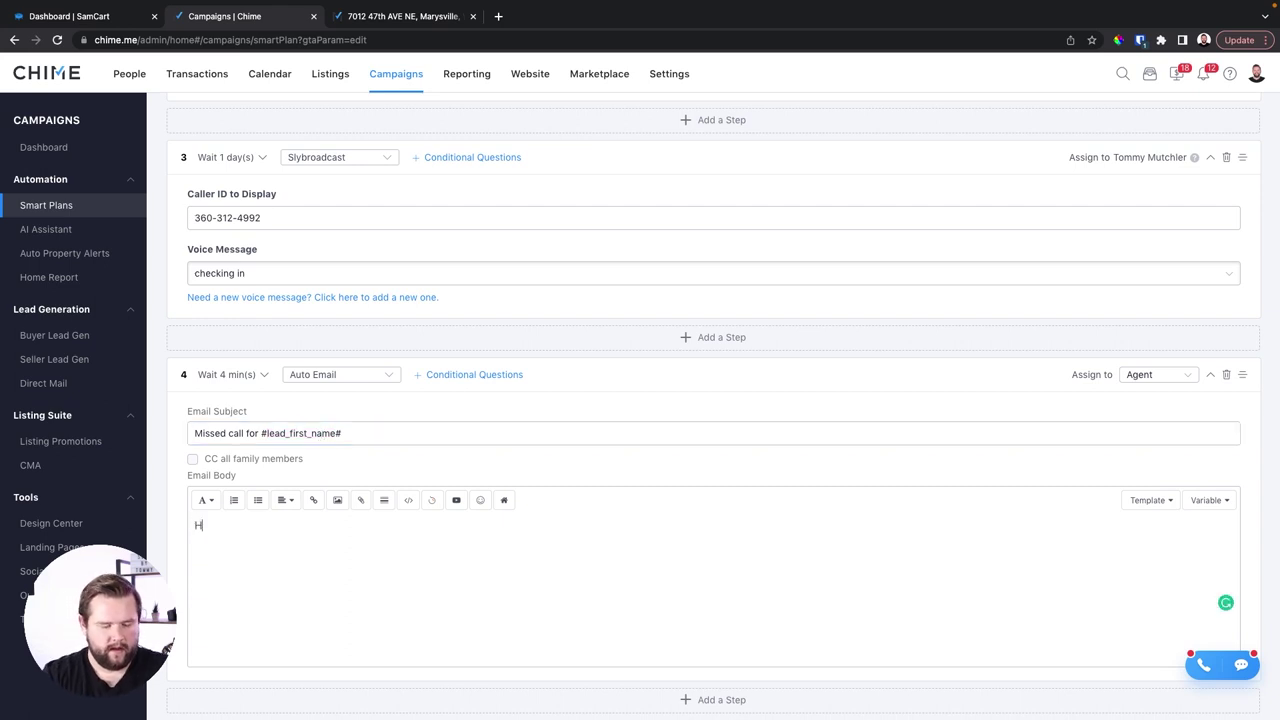
{"action": "type", "text": "ey"}
{"action": "type", "text": "#lead_first_name#, just gave you a call, I wanted to see if there were any homes you wanted to check out this weekend."}
{"action": "scroll", "coordinate": [1034, 511], "scroll_direction": "down", "scroll_amount": 3}
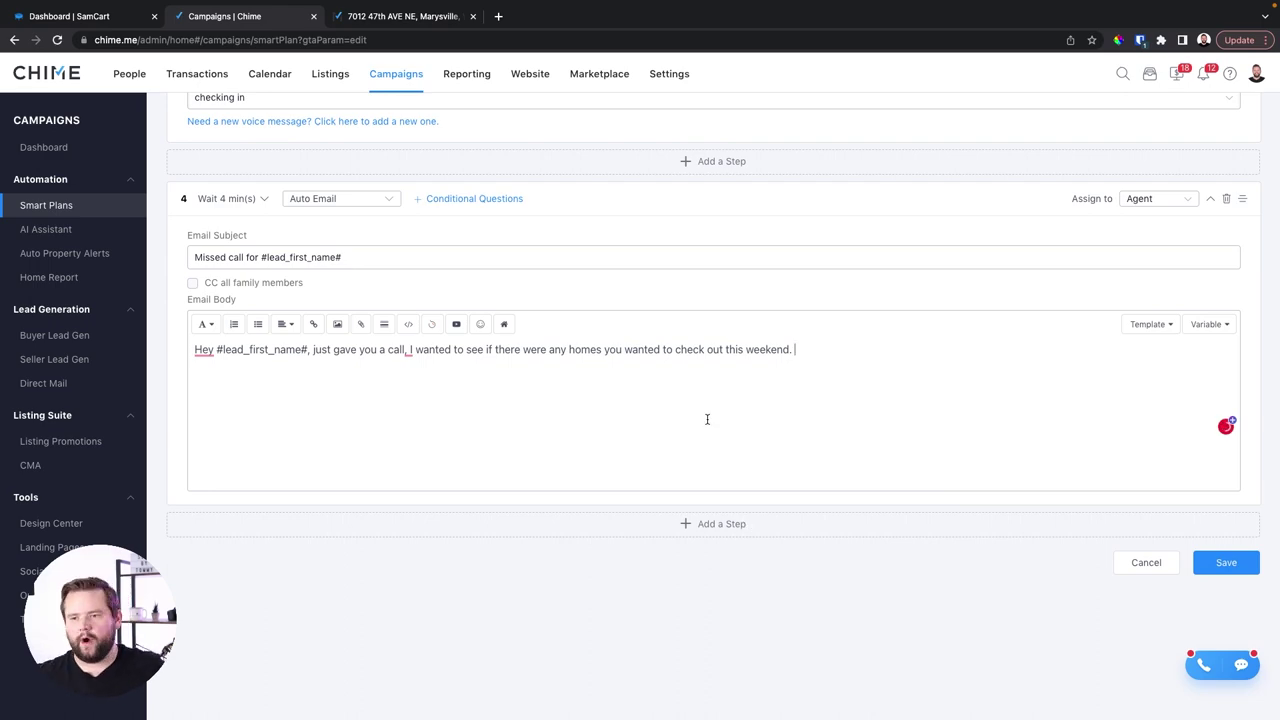
Step: Switch off Auto Apply for the smart plan and return to the plan list, discarding all changes
{"action": "scroll", "coordinate": [707, 419], "scroll_direction": "up", "scroll_amount": 15}
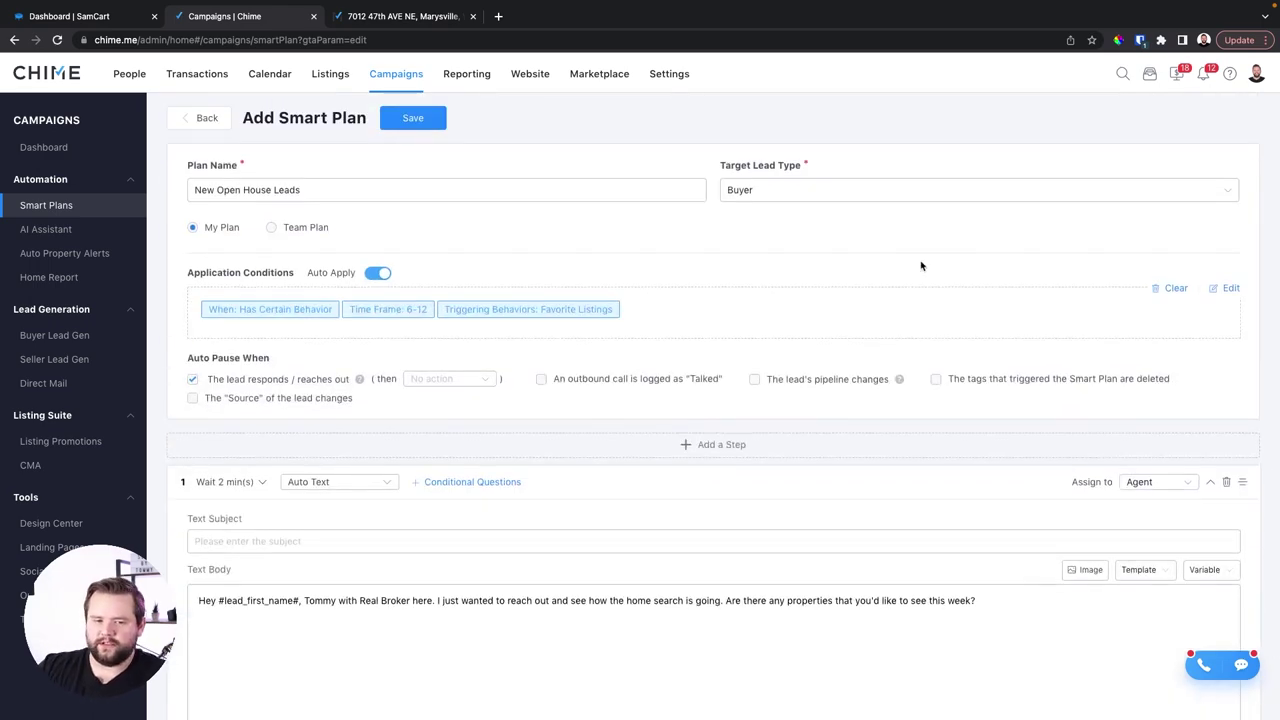
{"action": "scroll", "coordinate": [1060, 328], "scroll_direction": "down", "scroll_amount": 5}
{"action": "scroll", "coordinate": [1057, 323], "scroll_direction": "up", "scroll_amount": 5}
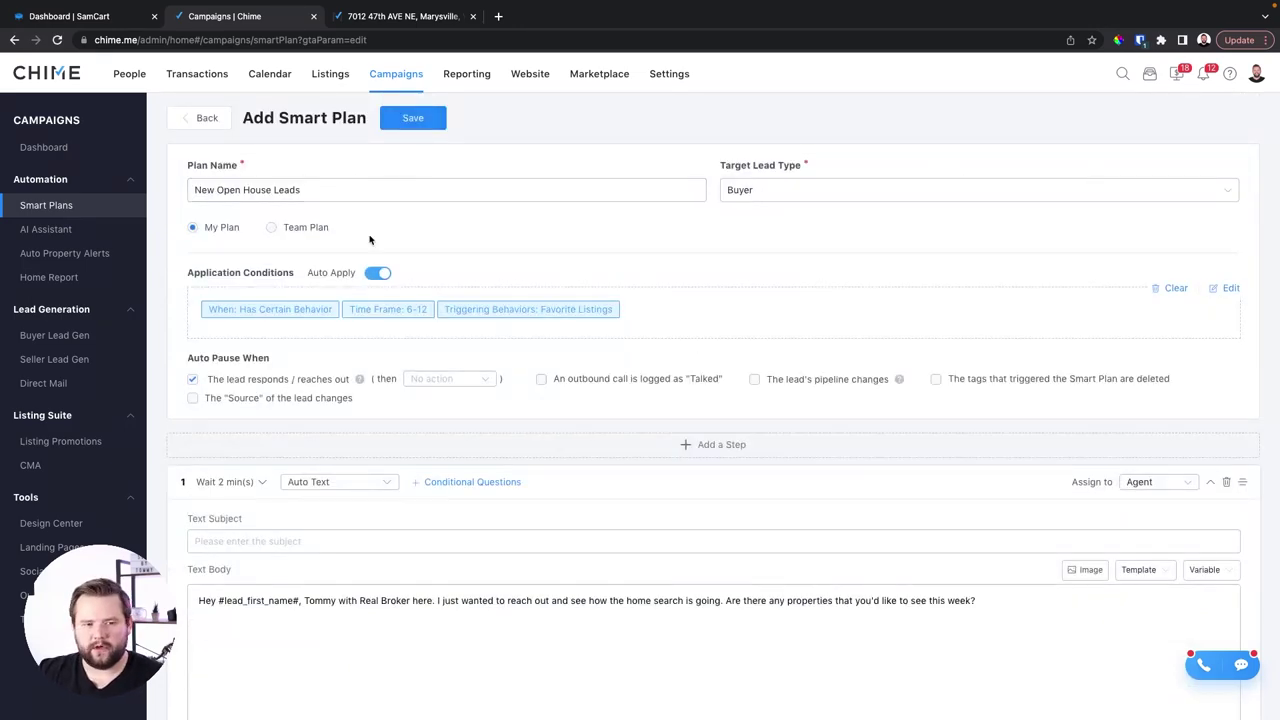
{"action": "left_click", "coordinate": [375, 274]}
{"action": "left_click", "coordinate": [196, 118]}
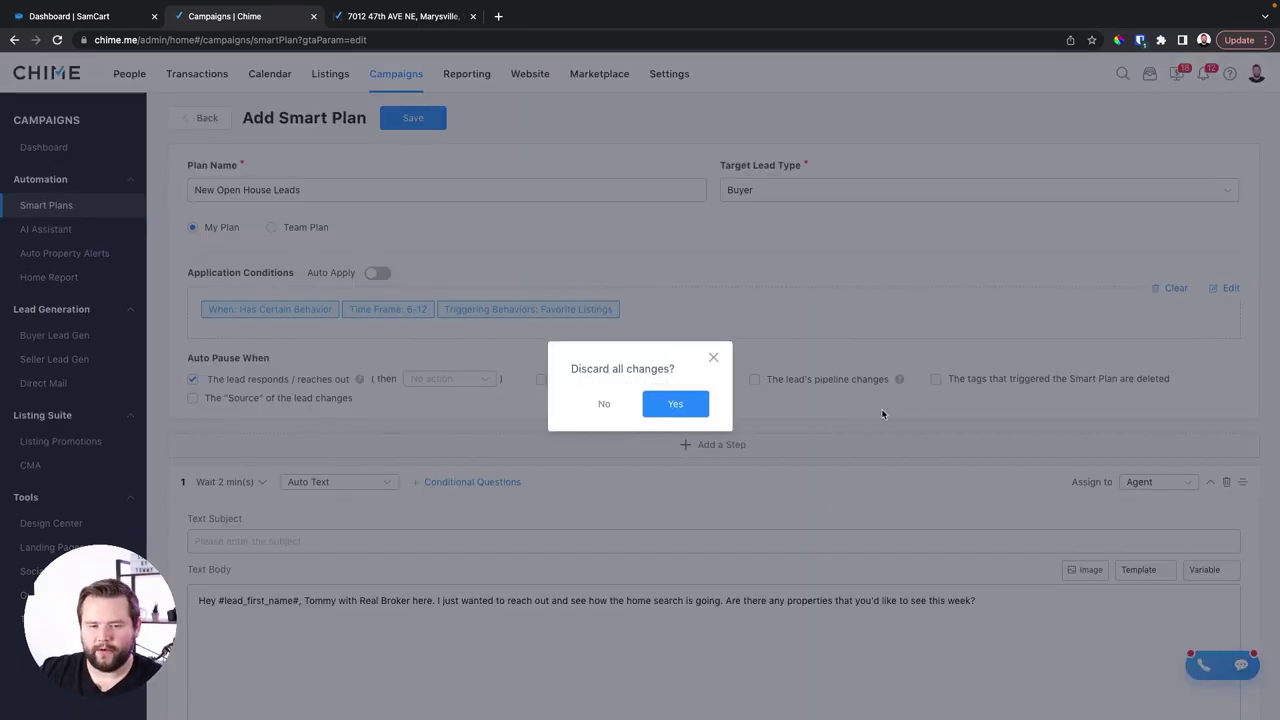
{"action": "left_click", "coordinate": [674, 403]}
{"action": "scroll", "coordinate": [800, 371], "scroll_direction": "down", "scroll_amount": 3}
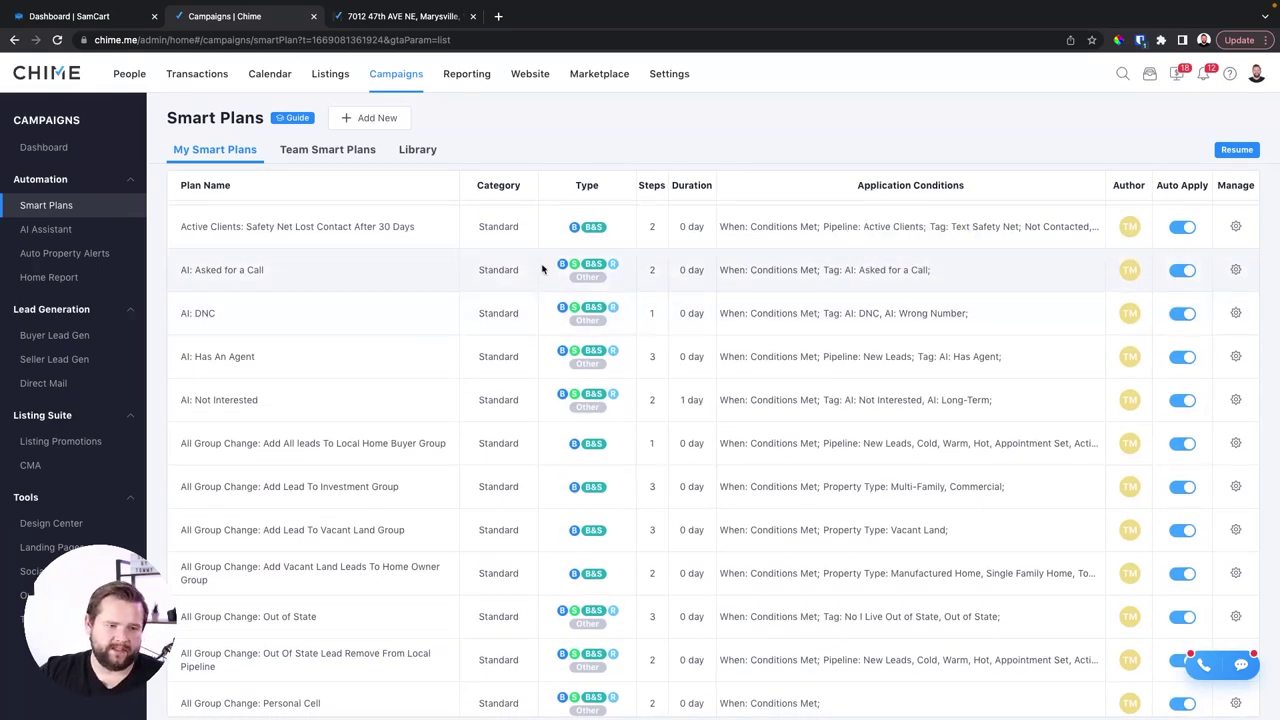
Step: Open the Auto Property Alerts settings and view the choices for the delay after lead registration and the alert frequency
{"action": "left_click", "coordinate": [40, 229]}
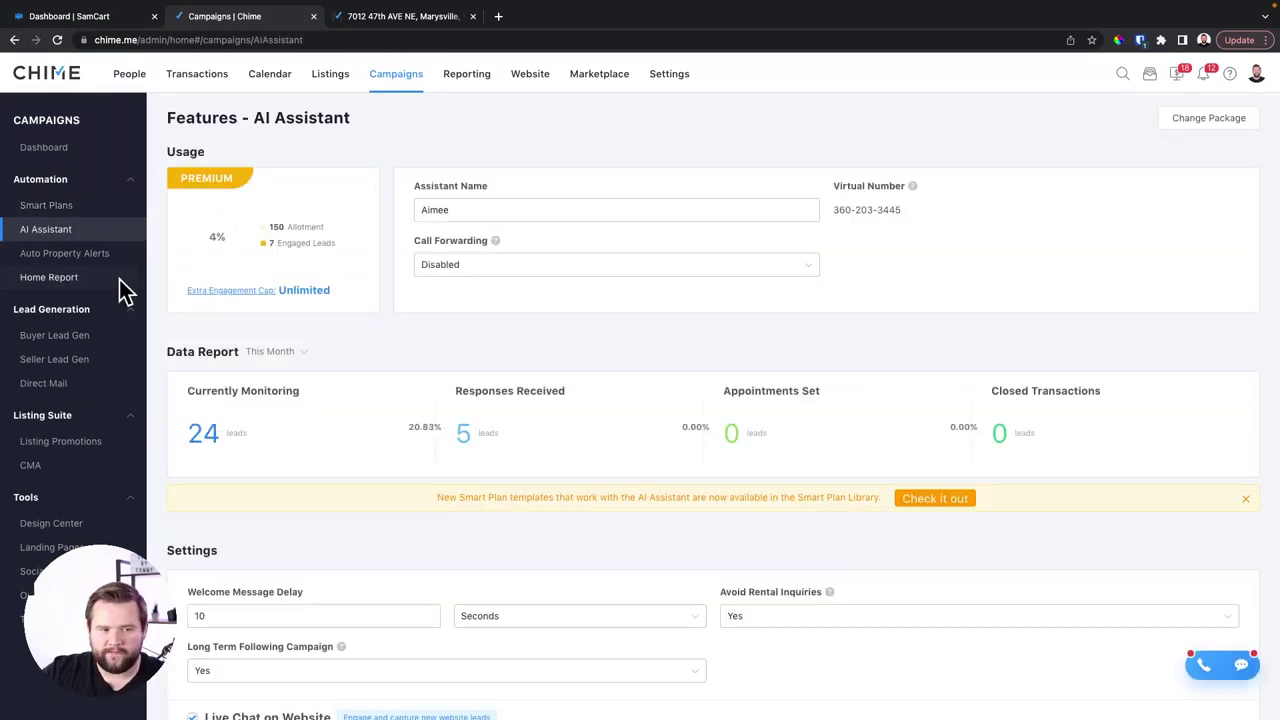
{"action": "left_click", "coordinate": [95, 253]}
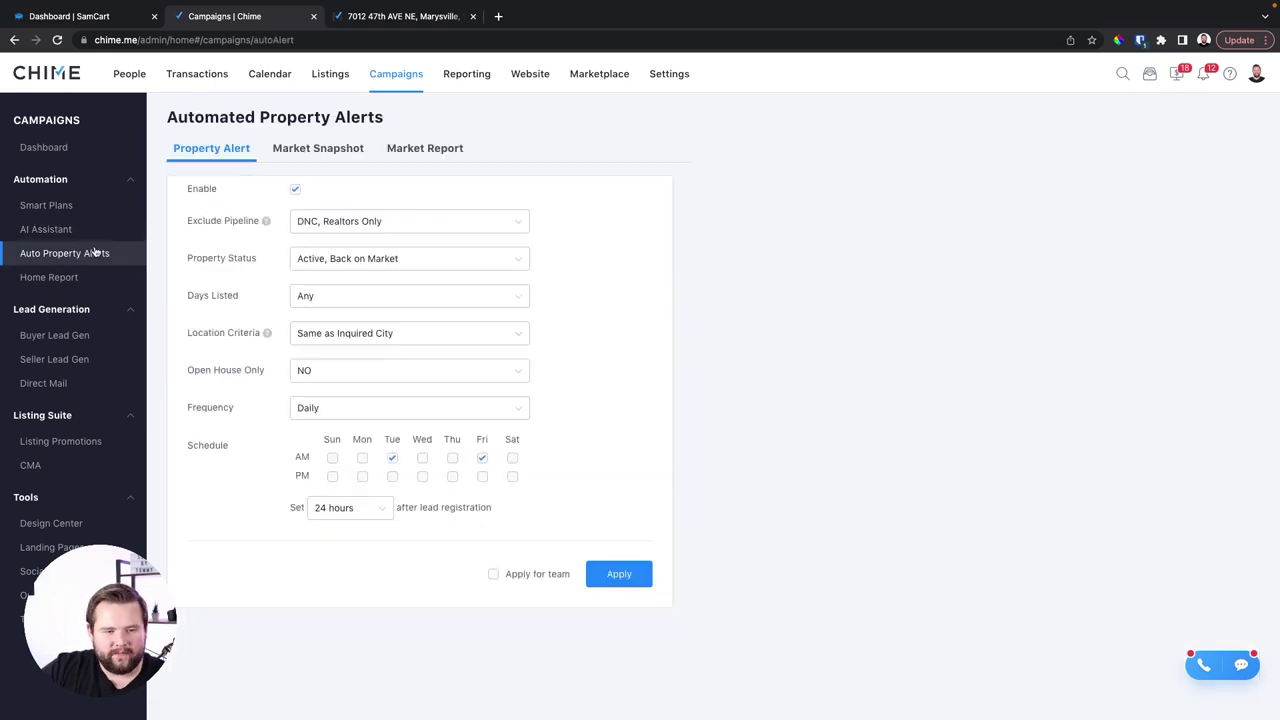
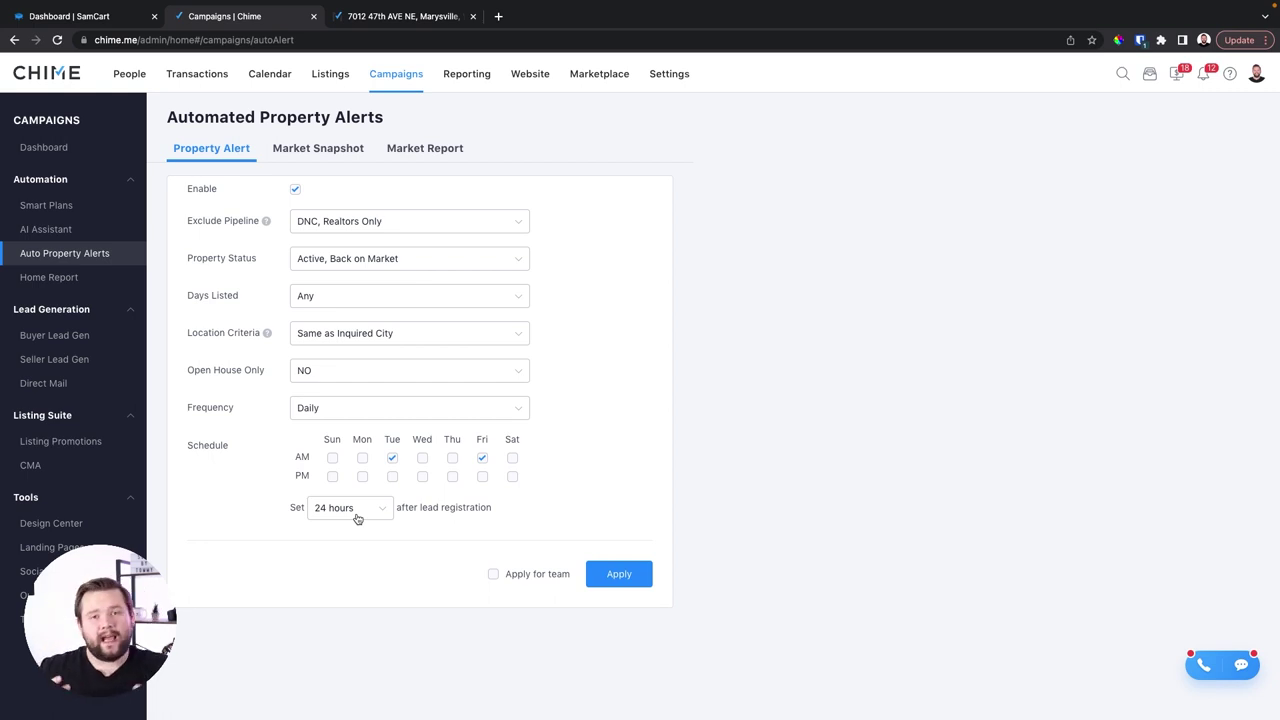
{"action": "left_click", "coordinate": [357, 515]}
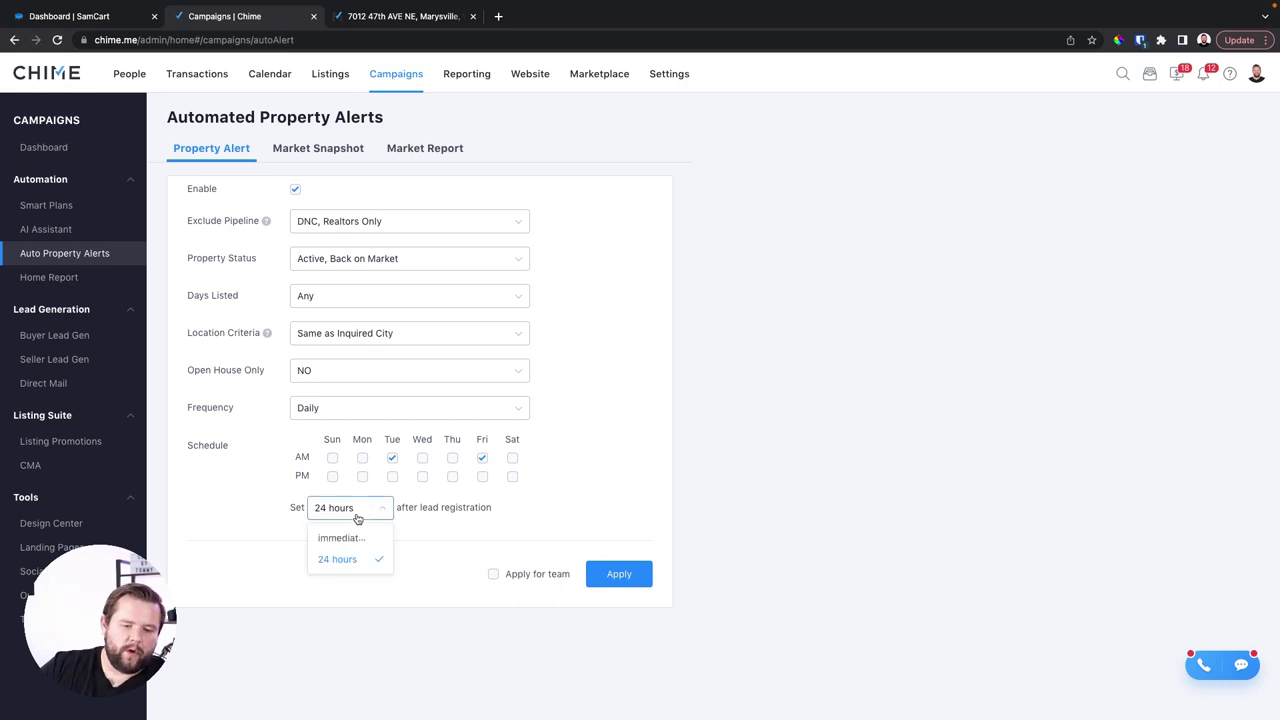
{"action": "left_click", "coordinate": [357, 515]}
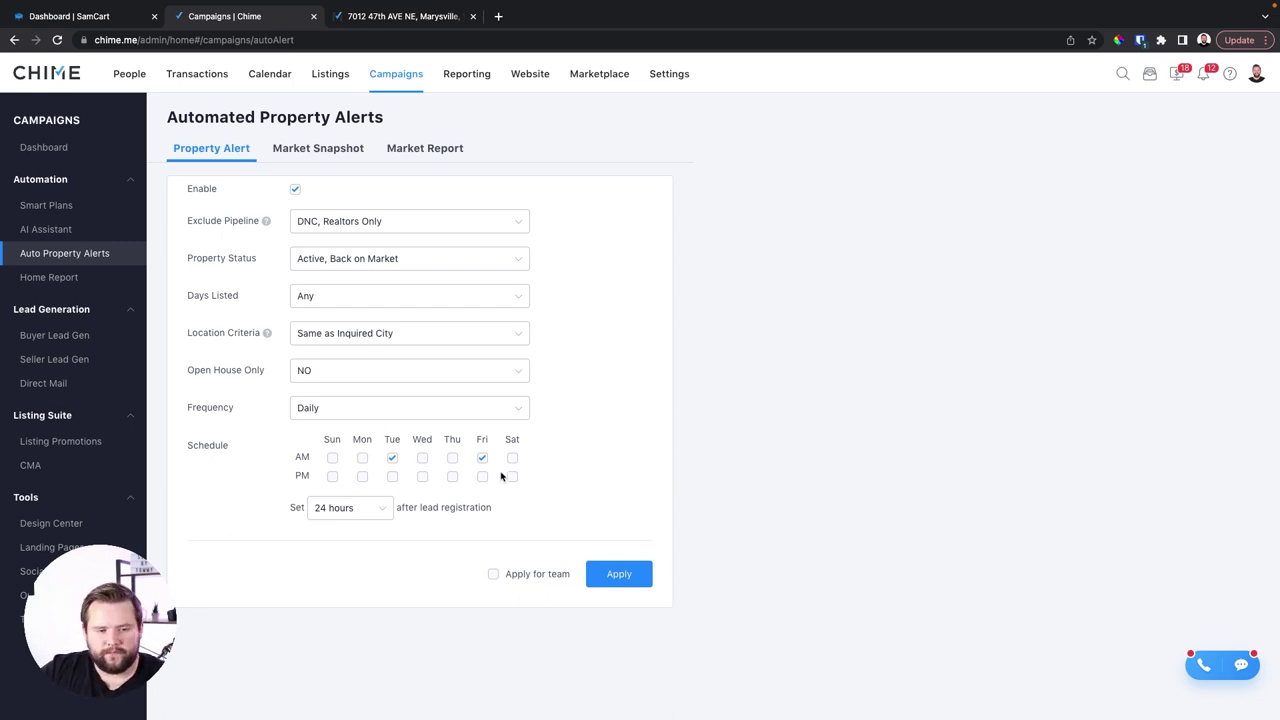
{"action": "left_click", "coordinate": [358, 408]}
{"action": "left_click", "coordinate": [417, 392]}
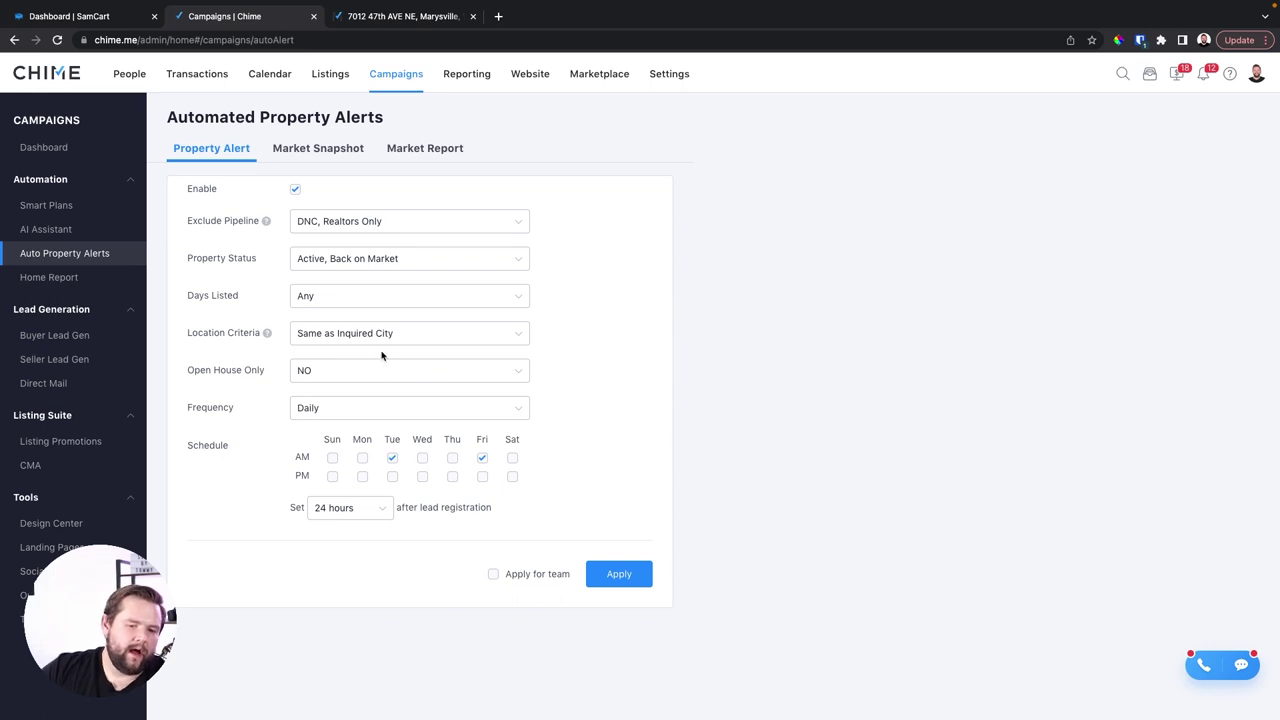
Step: View the property alert's options for location criteria, days listed and property status
{"action": "left_click", "coordinate": [433, 342]}
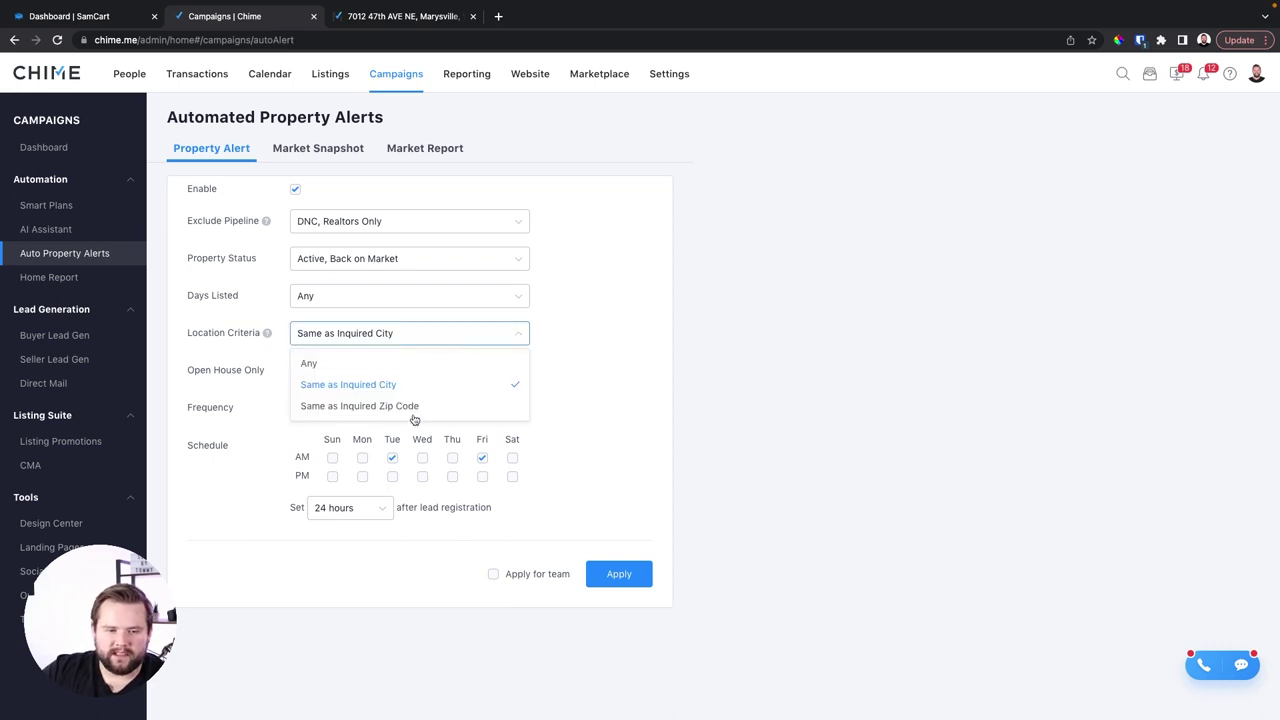
{"action": "left_click", "coordinate": [624, 347]}
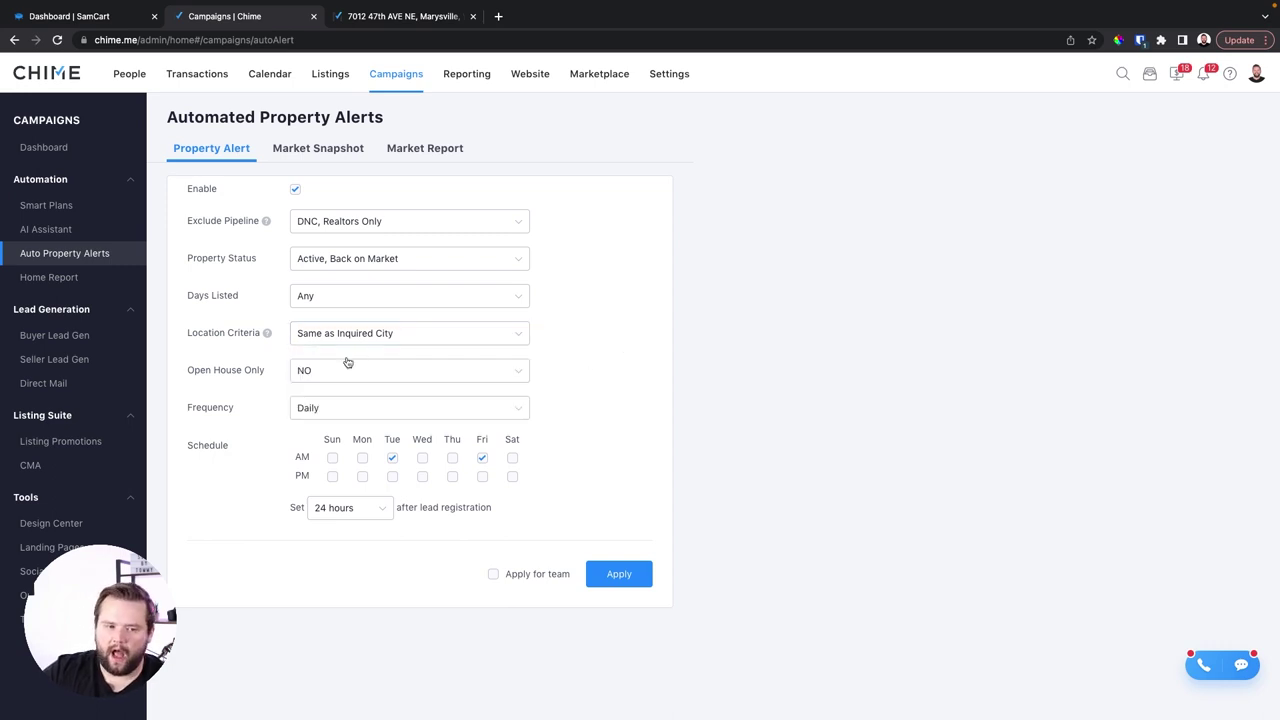
{"action": "left_click", "coordinate": [369, 298]}
{"action": "left_click", "coordinate": [577, 298]}
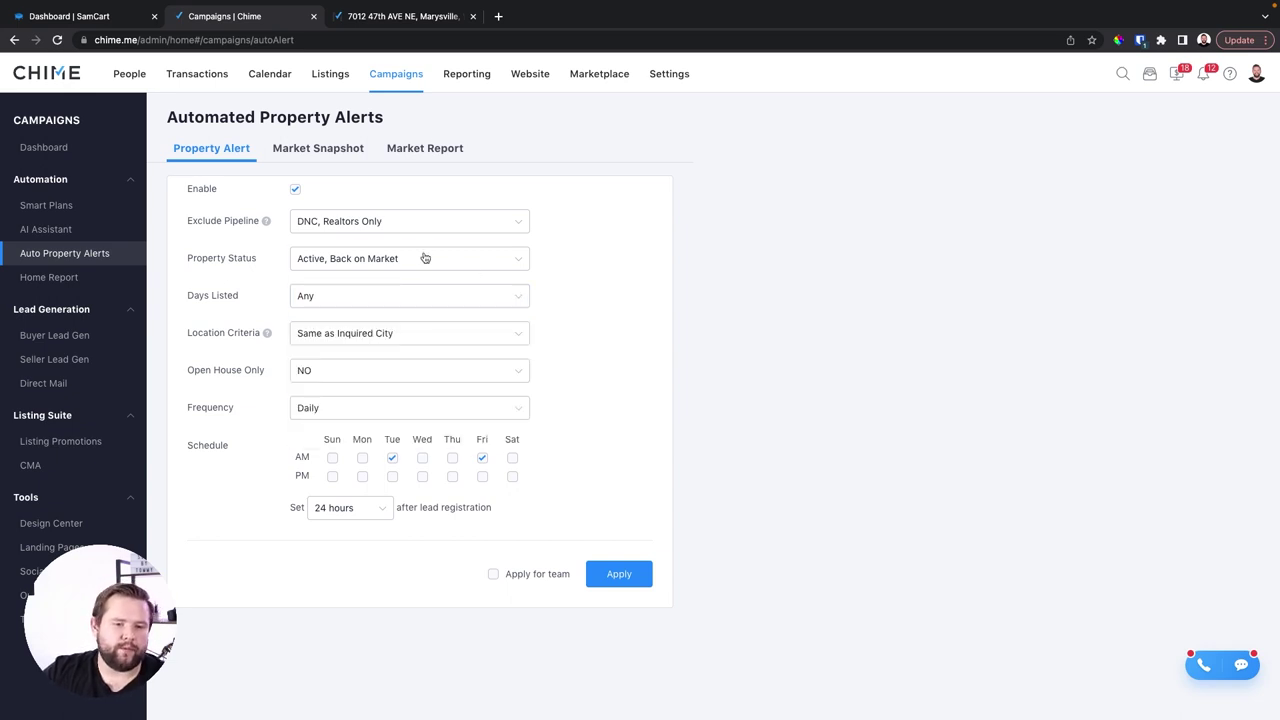
{"action": "left_click", "coordinate": [424, 258]}
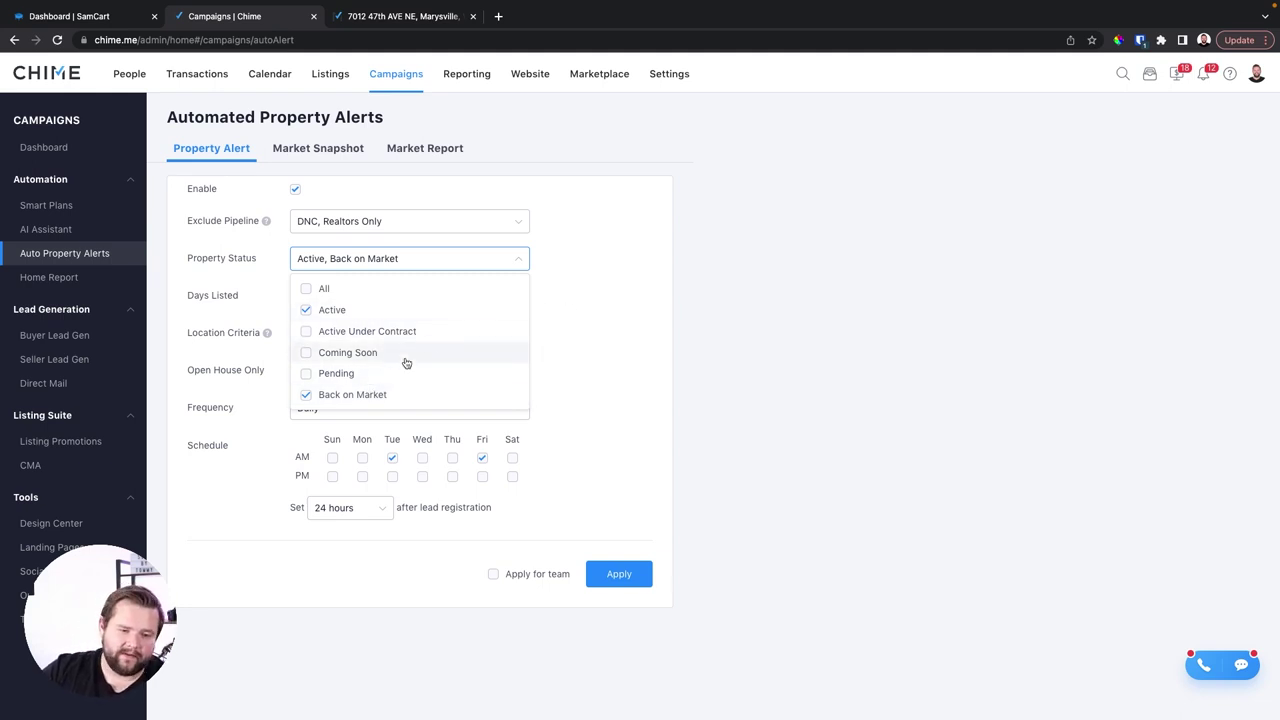
{"action": "left_click", "coordinate": [558, 349]}
Step: Look through the pipeline stages that can be excluded from property alerts
{"action": "left_click", "coordinate": [414, 222]}
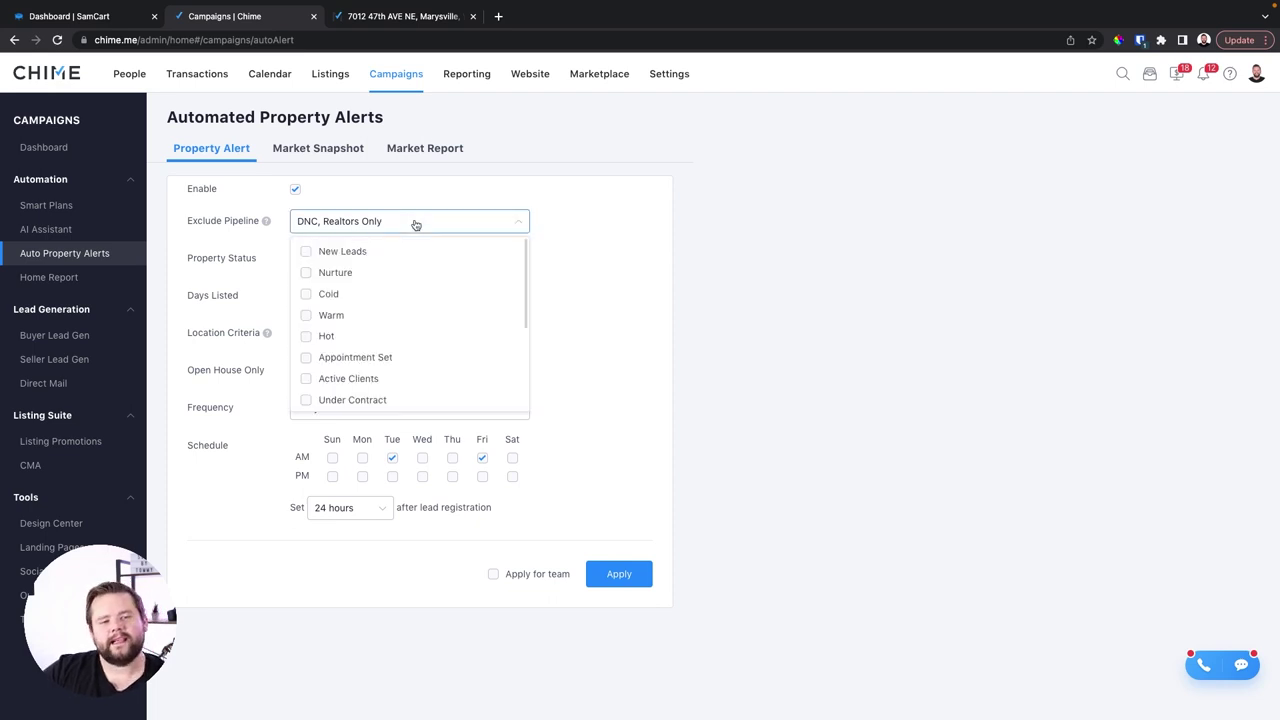
{"action": "scroll", "coordinate": [420, 291], "scroll_direction": "down", "scroll_amount": 3}
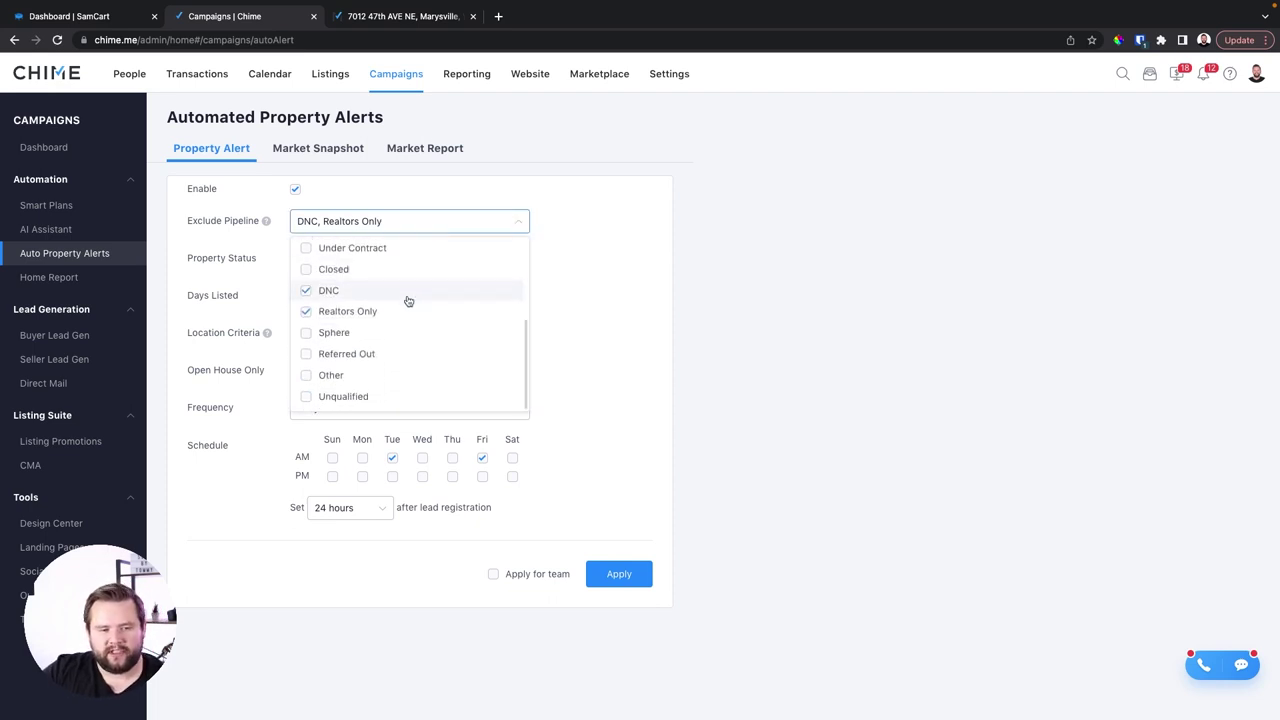
{"action": "scroll", "coordinate": [497, 383], "scroll_direction": "up", "scroll_amount": 3}
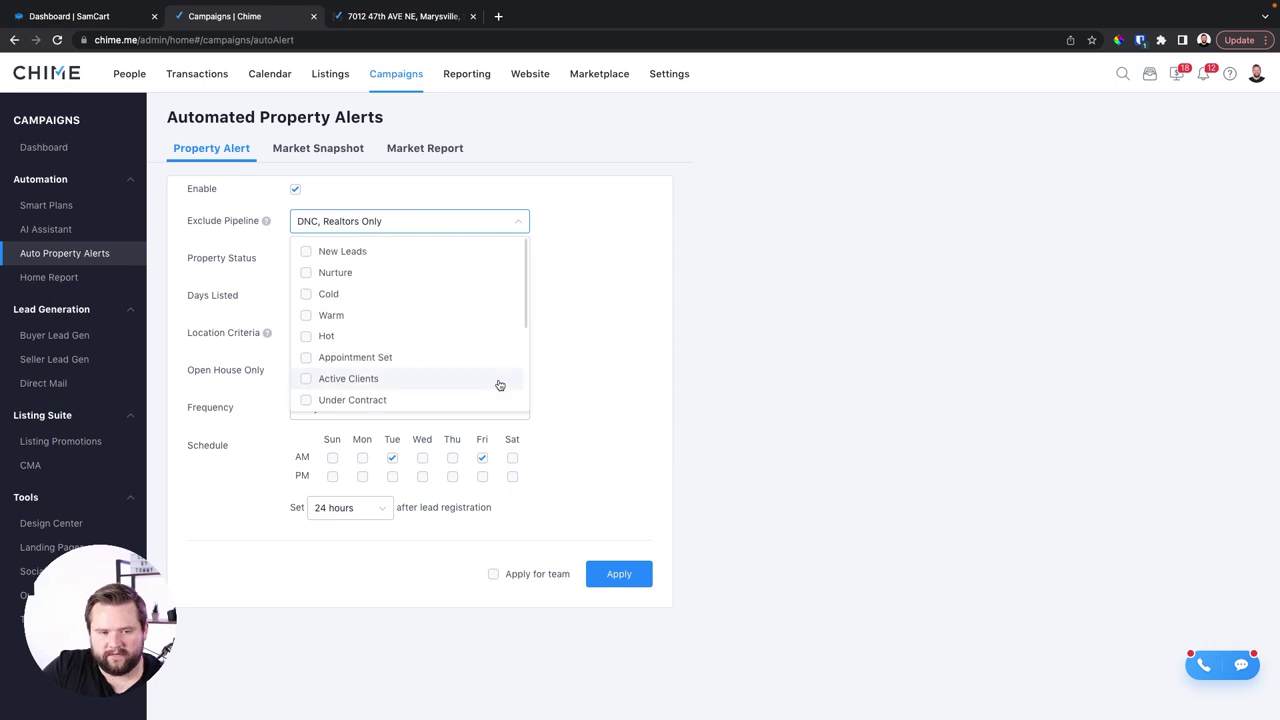
{"action": "scroll", "coordinate": [500, 385], "scroll_direction": "down", "scroll_amount": 1}
{"action": "scroll", "coordinate": [500, 385], "scroll_direction": "up", "scroll_amount": 1}
{"action": "left_click", "coordinate": [637, 309]}
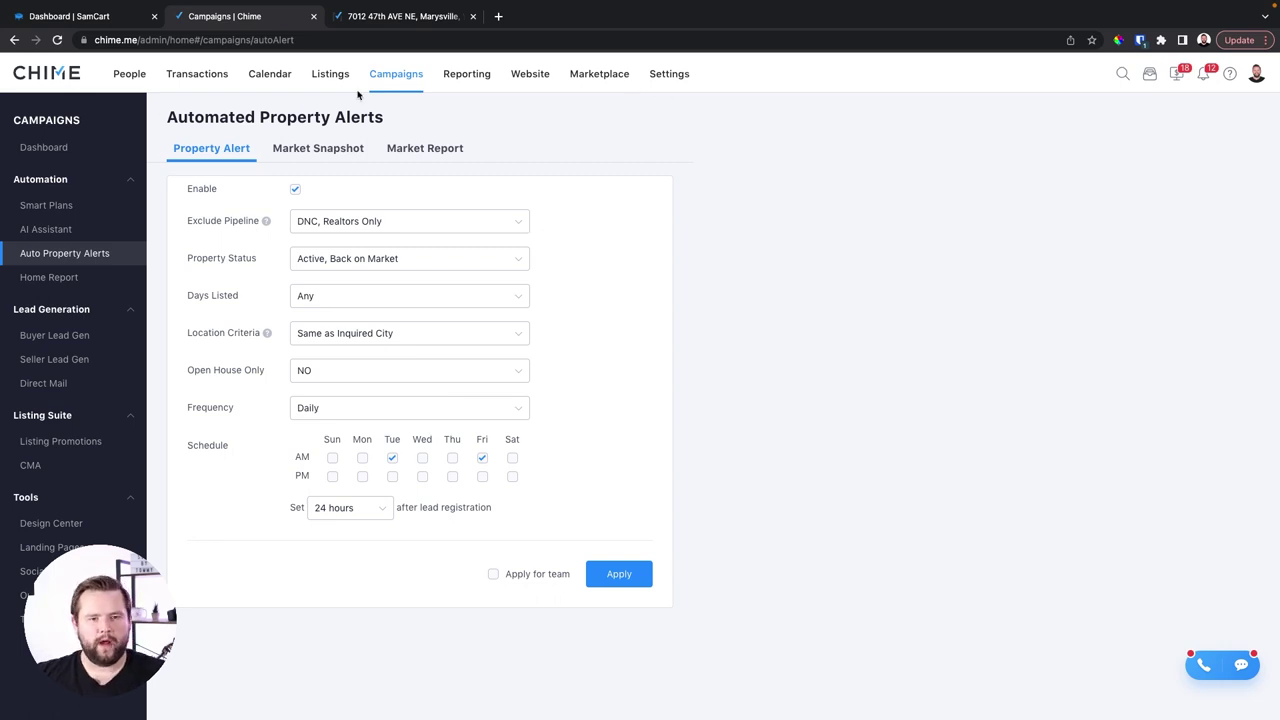
Step: Open the email templates in the account settings and show the Automated Emails
{"action": "left_click", "coordinate": [668, 74]}
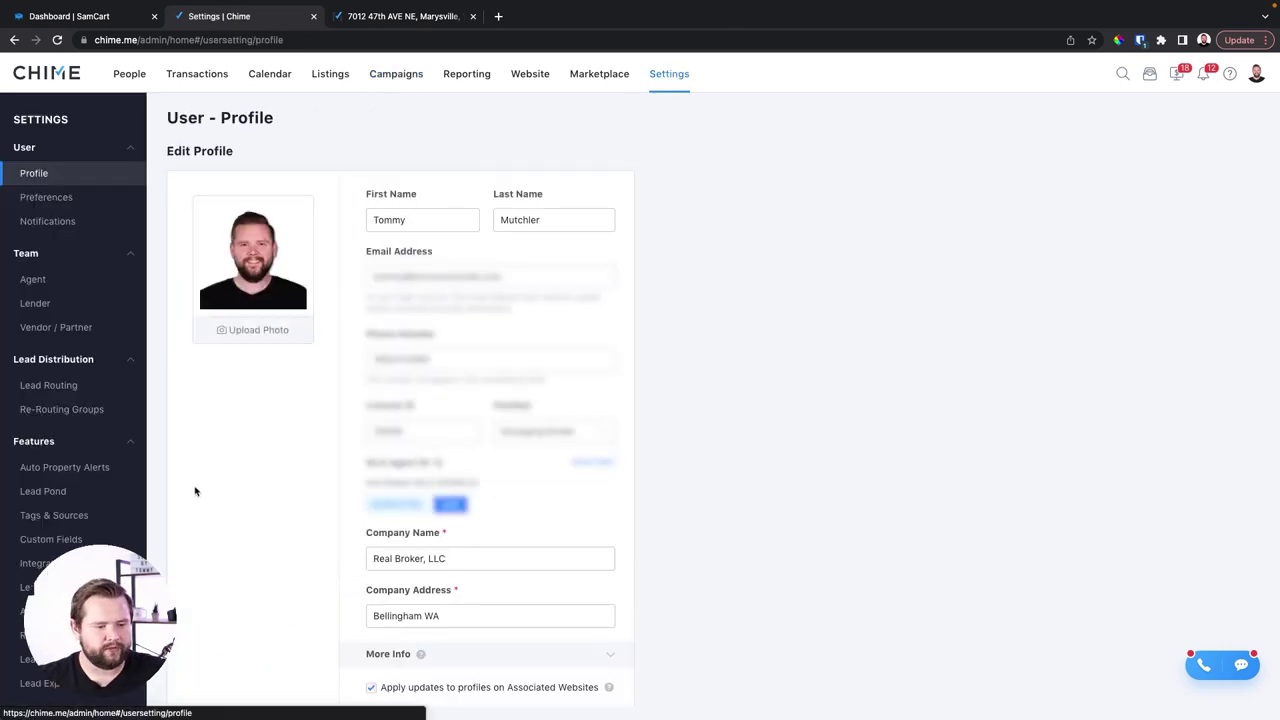
{"action": "scroll", "coordinate": [60, 530], "scroll_direction": "down", "scroll_amount": 5}
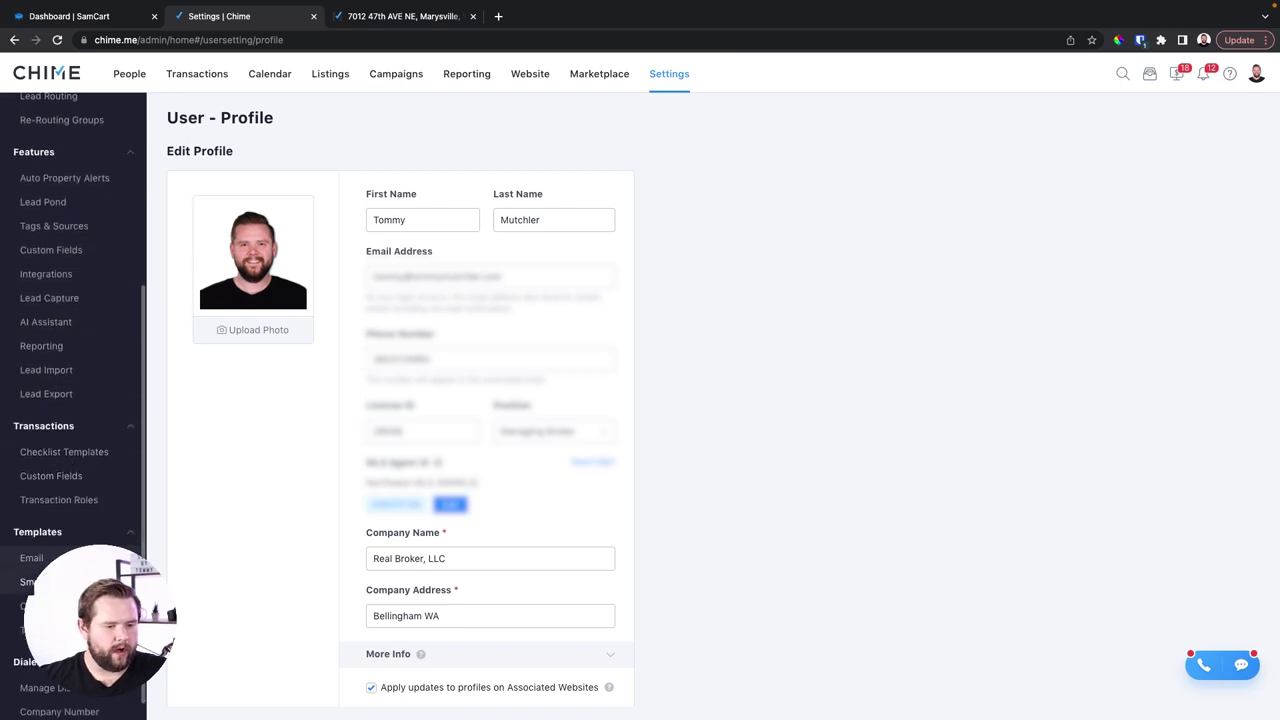
{"action": "scroll", "coordinate": [40, 550], "scroll_direction": "down", "scroll_amount": 1}
{"action": "left_click", "coordinate": [32, 535]}
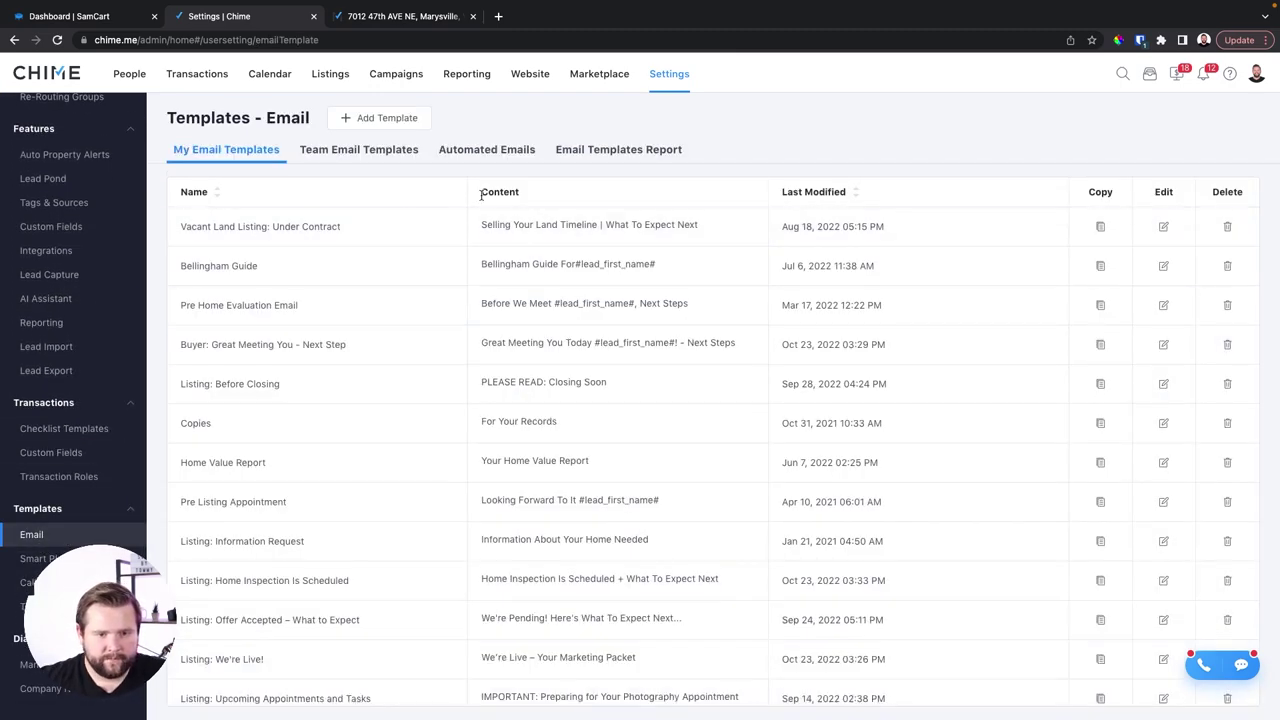
{"action": "left_click", "coordinate": [515, 156]}
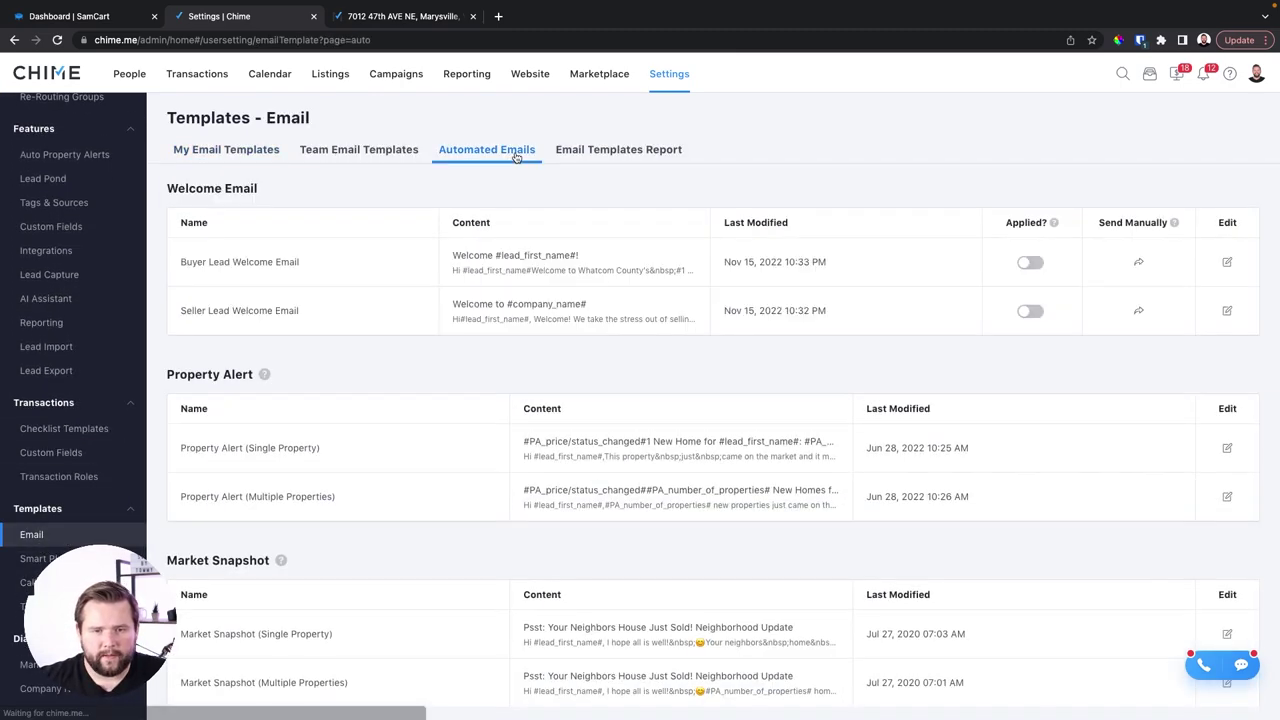
{"action": "scroll", "coordinate": [300, 417], "scroll_direction": "down", "scroll_amount": 1}
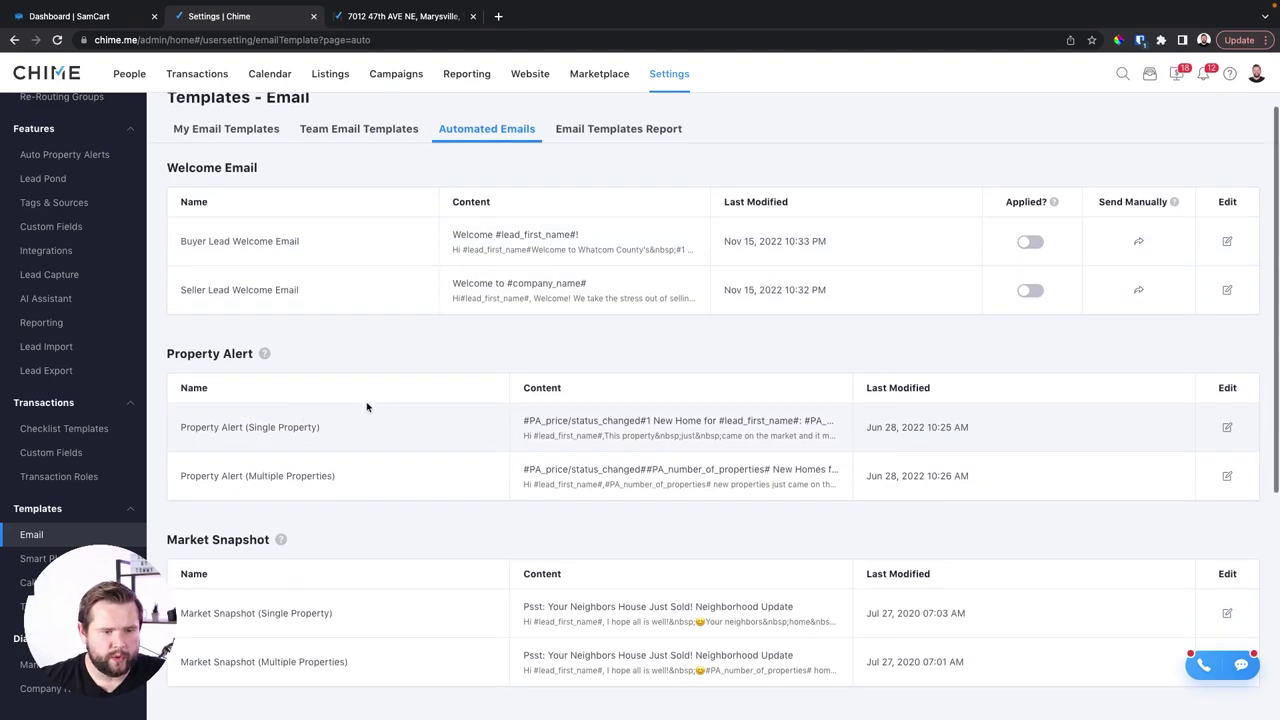
Step: Open the Property Alert (Single Property) email template, highlight its closing call-to-action sentence and close the template without saving
{"action": "scroll", "coordinate": [369, 406], "scroll_direction": "down", "scroll_amount": 3}
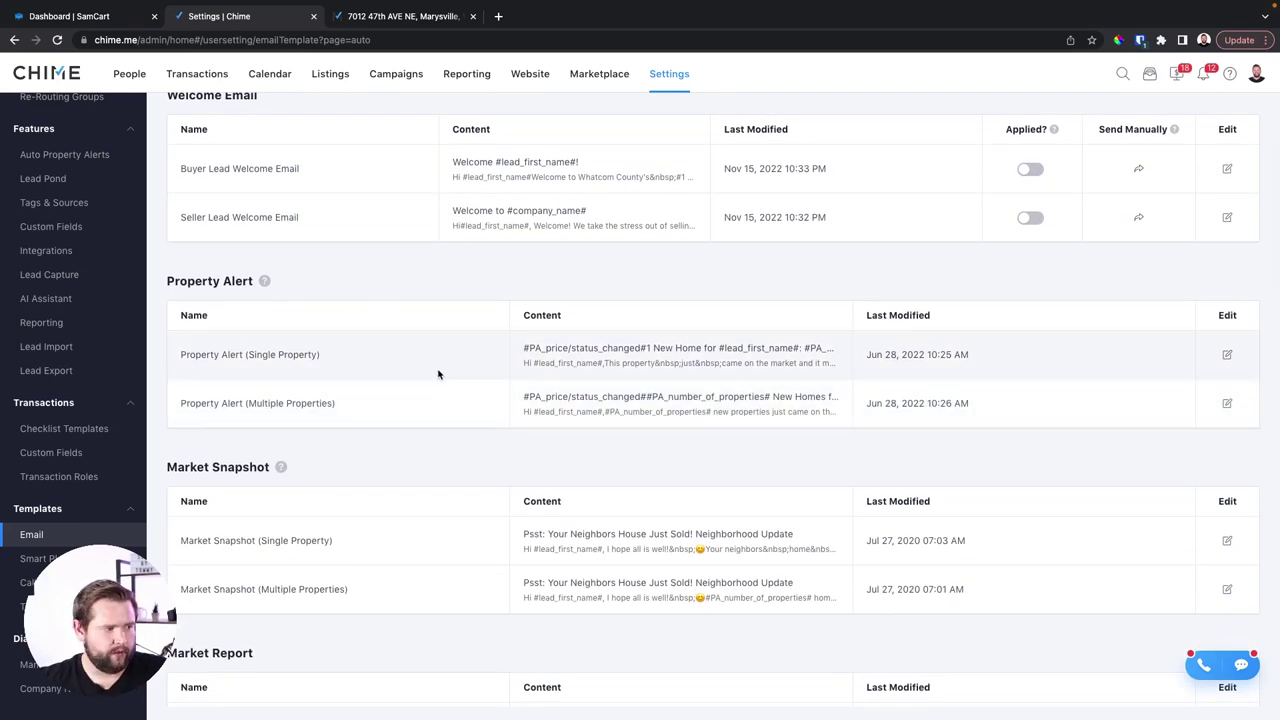
{"action": "left_click", "coordinate": [1227, 356]}
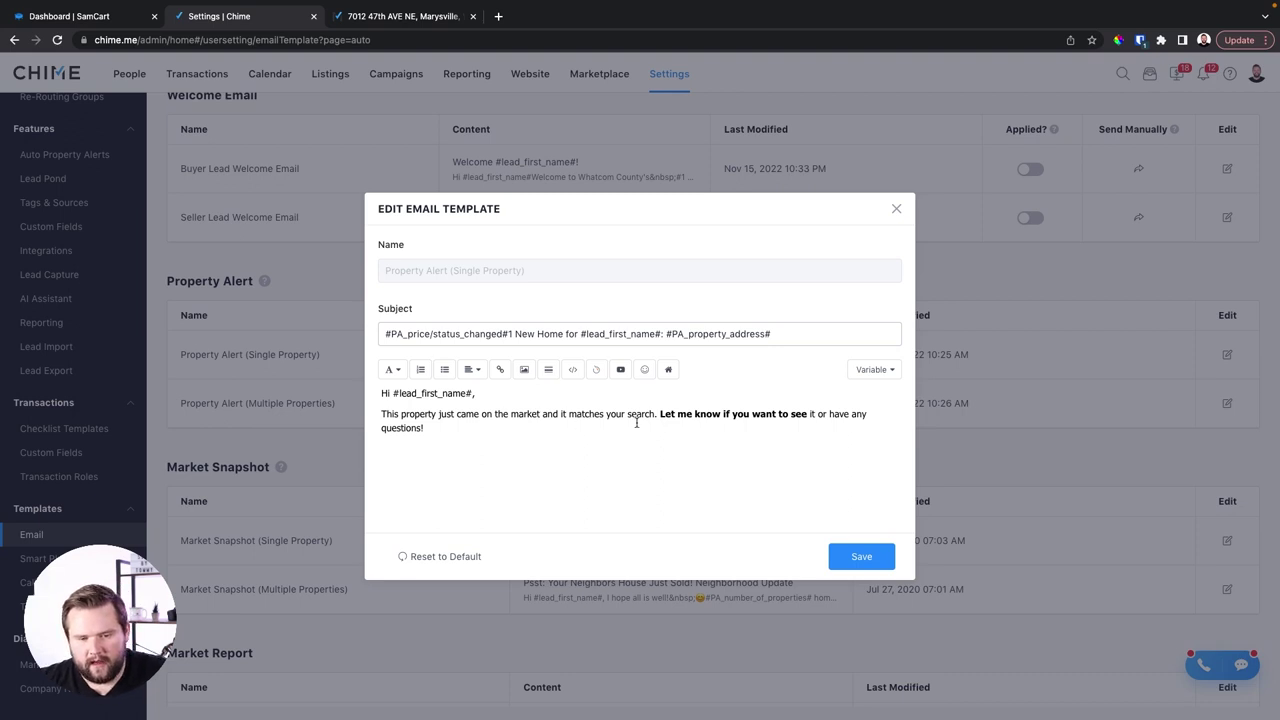
{"action": "left_click_drag", "start_coordinate": [661, 416], "coordinate": [864, 417]}
{"action": "left_click", "coordinate": [865, 416]}
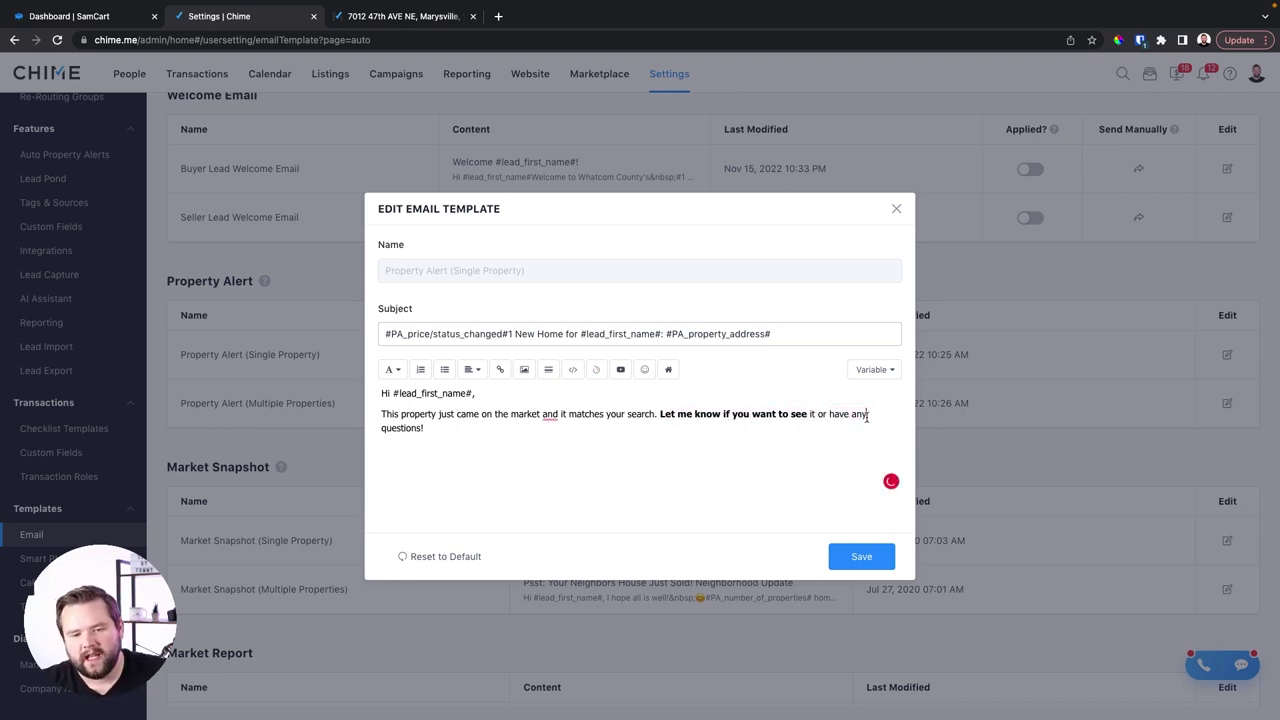
{"action": "left_click_drag", "start_coordinate": [659, 414], "coordinate": [861, 425]}
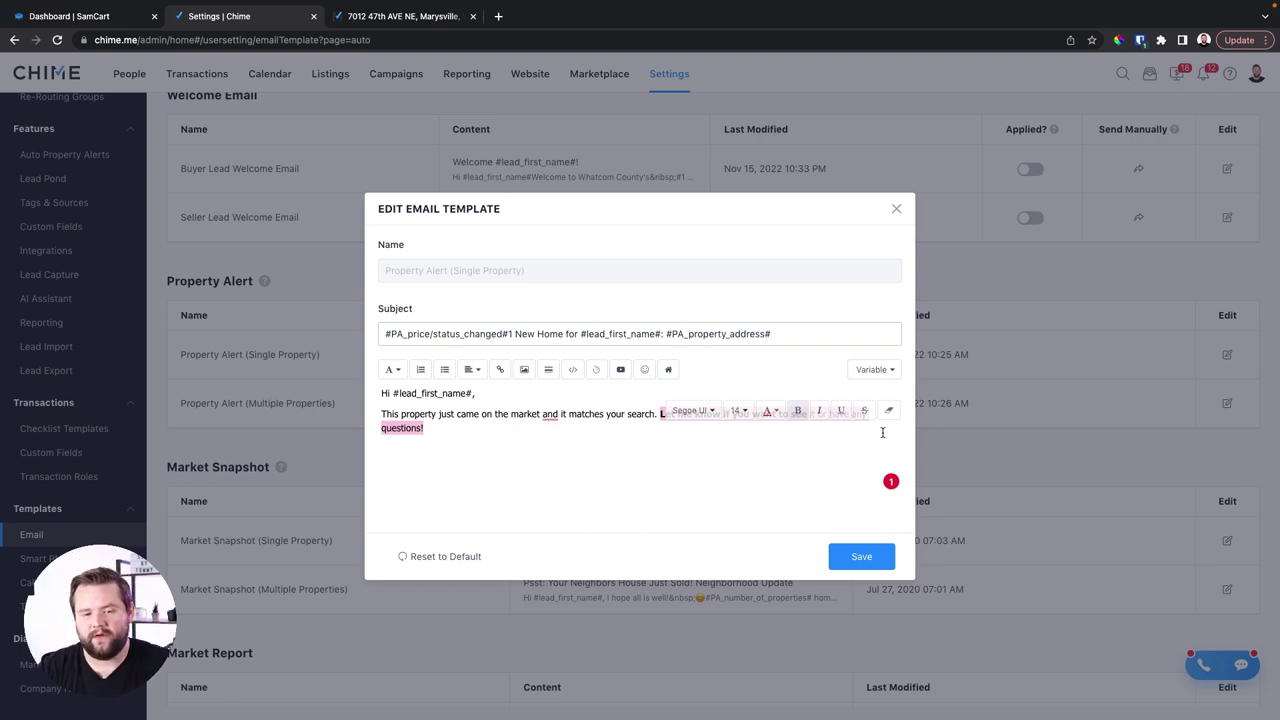
{"action": "left_click", "coordinate": [594, 430]}
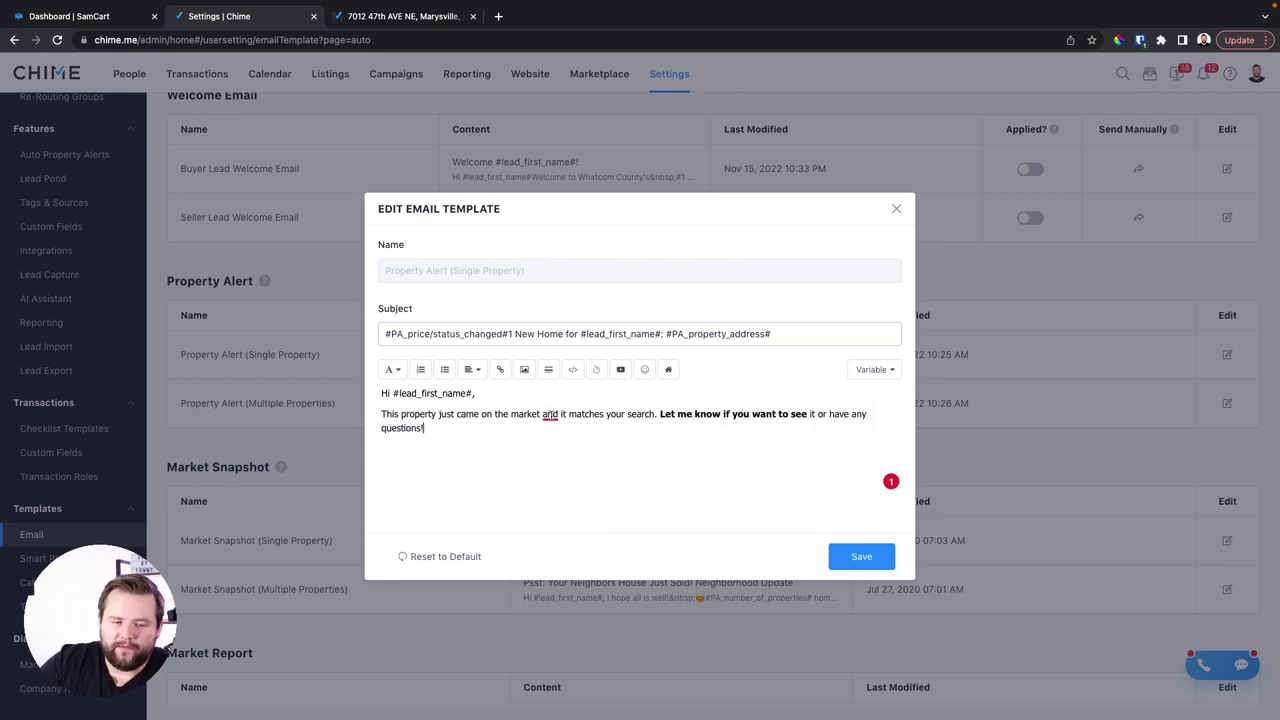
{"action": "left_click_drag", "start_coordinate": [661, 413], "coordinate": [823, 437]}
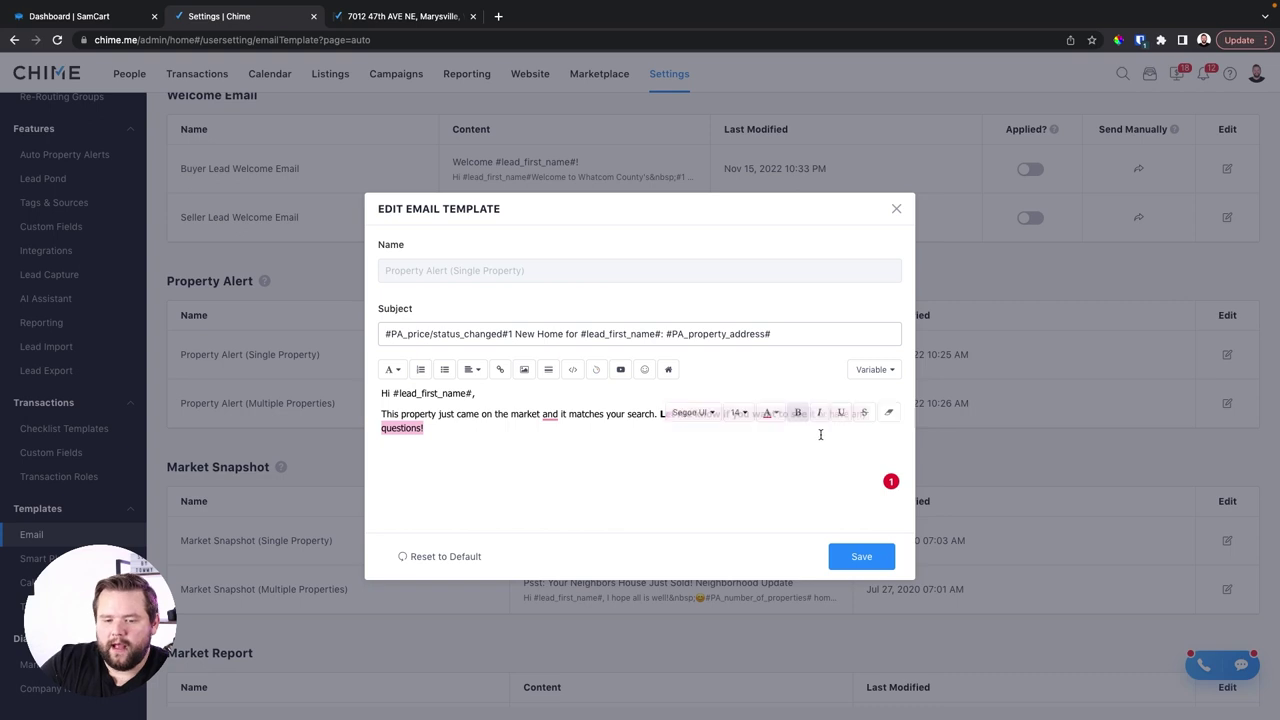
{"action": "left_click", "coordinate": [805, 430]}
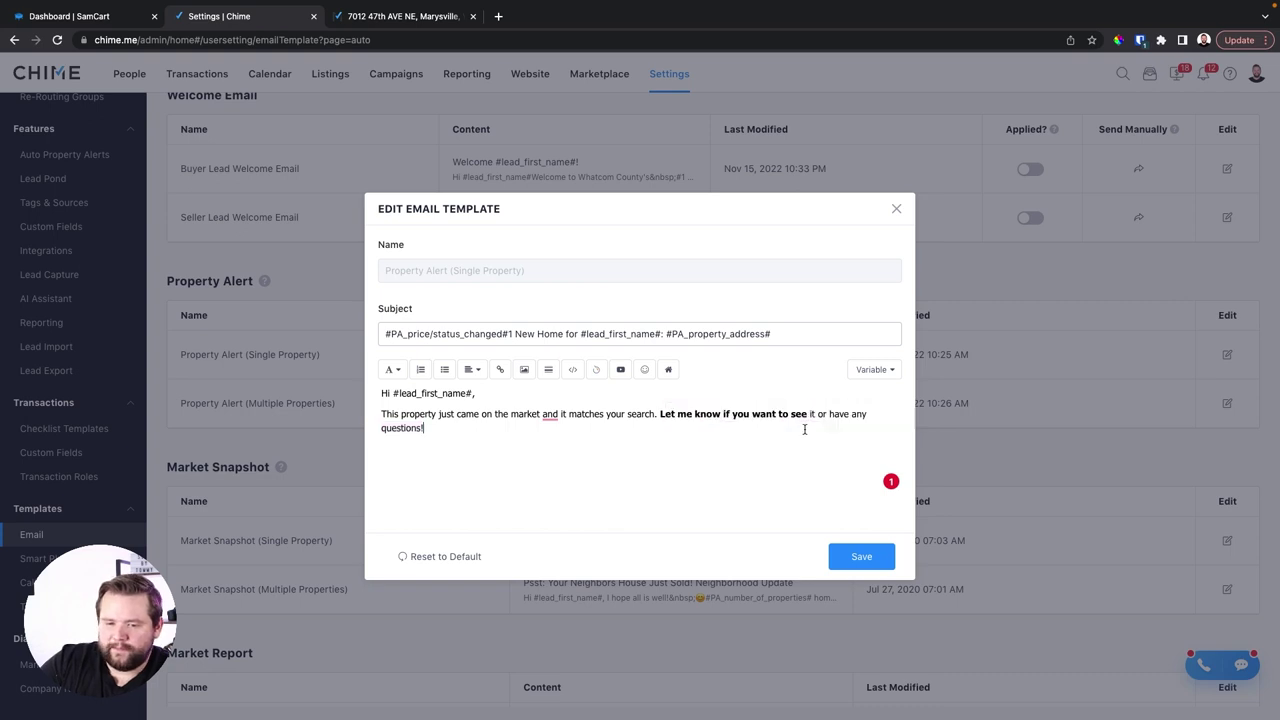
{"action": "left_click", "coordinate": [895, 210]}
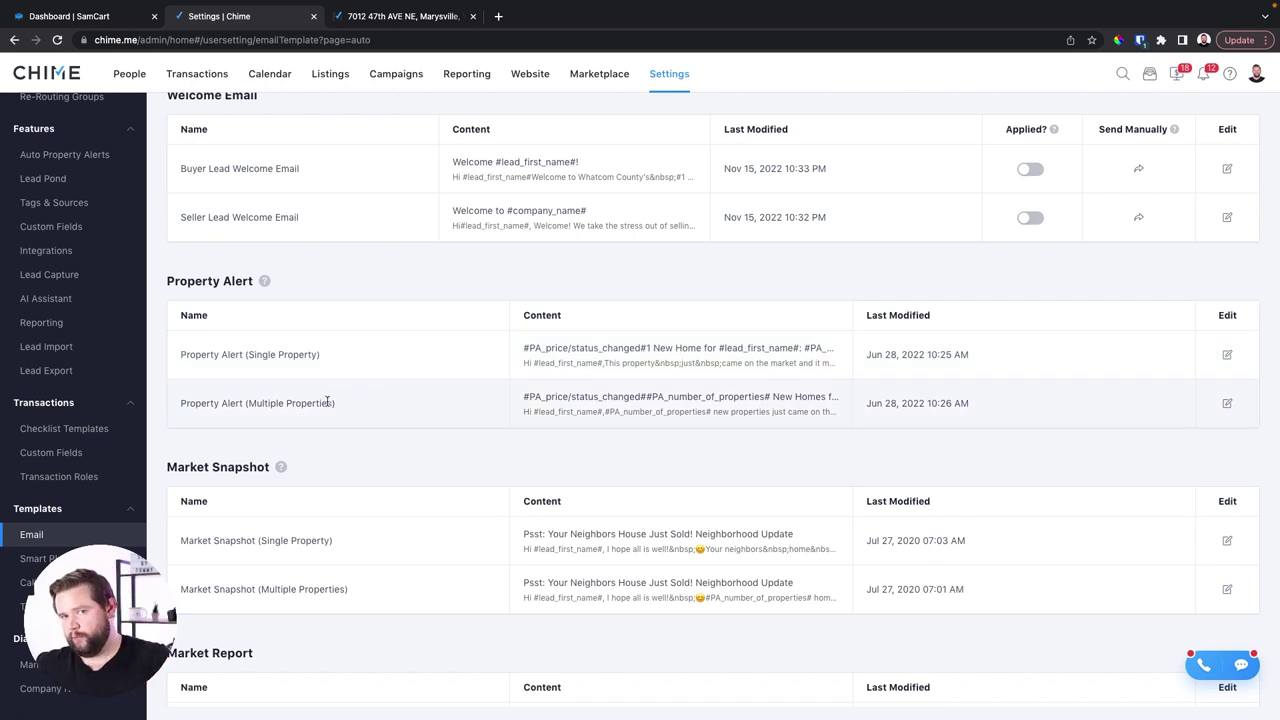
Step: Open the Property Alert (Multiple Properties) email template and highlight the #PA_number_of_properties# variable in its body
{"action": "left_click", "coordinate": [1227, 403]}
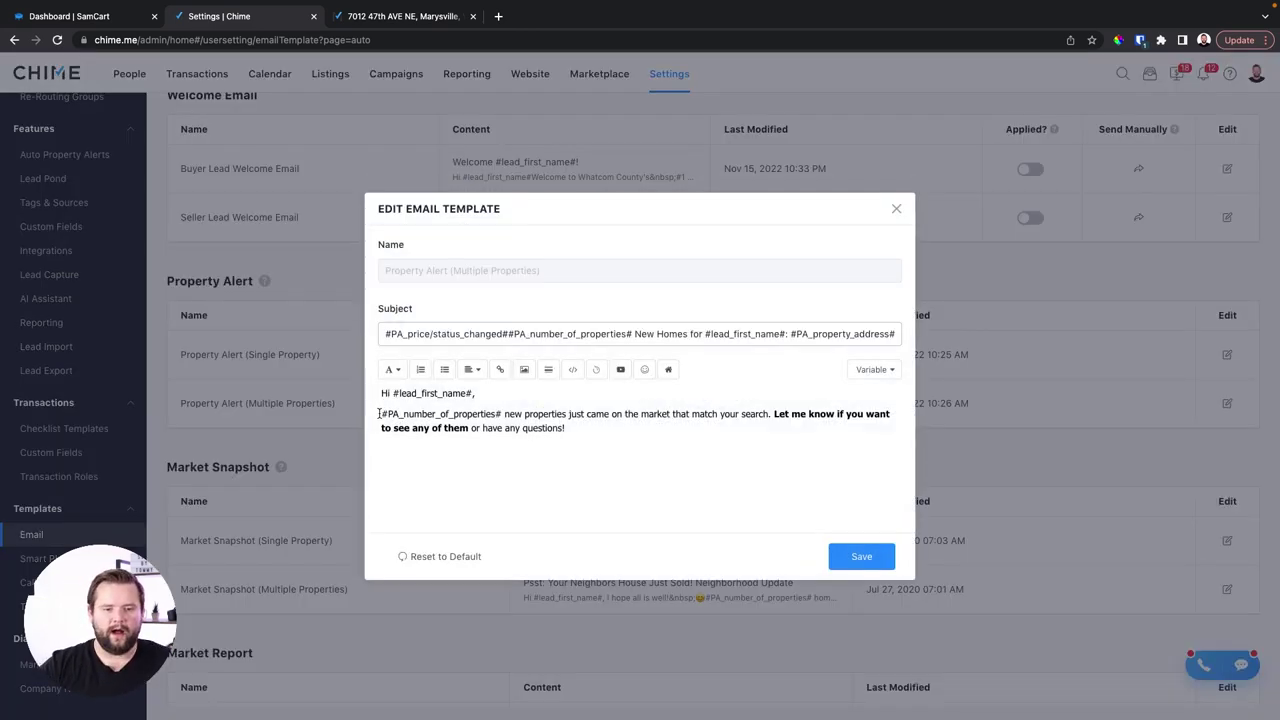
{"action": "left_click_drag", "start_coordinate": [379, 413], "coordinate": [503, 416]}
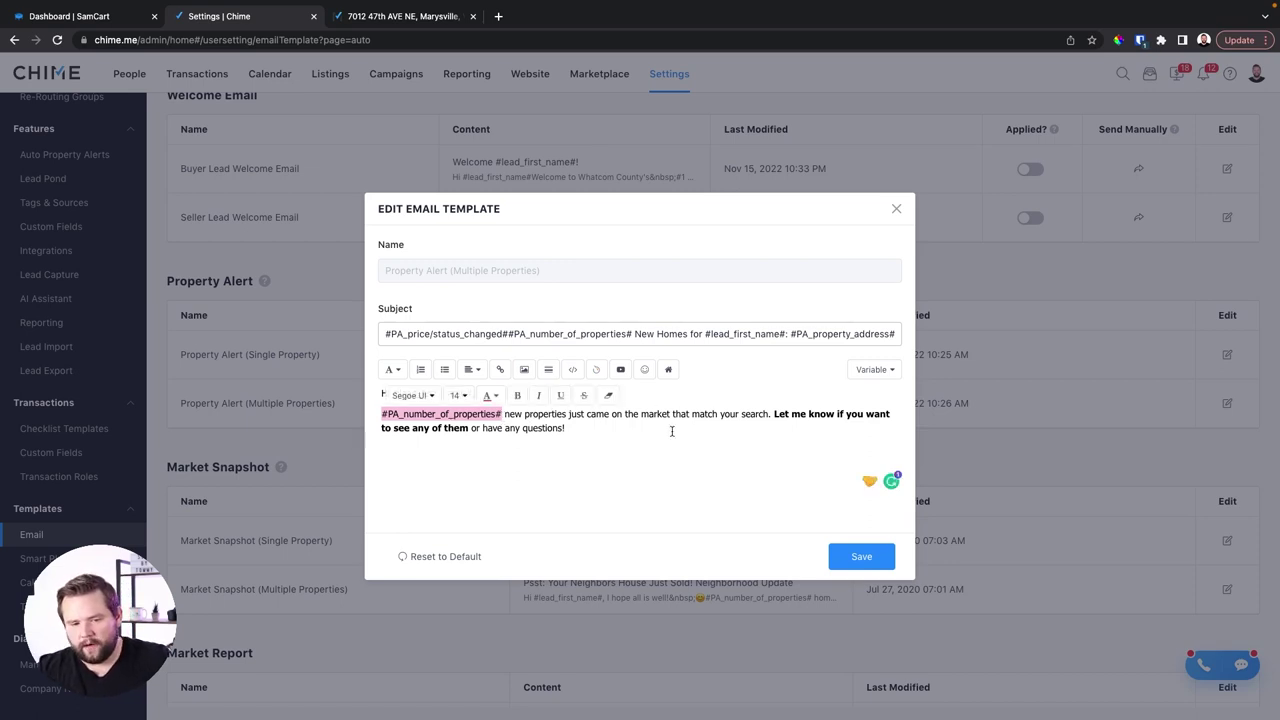
{"action": "left_click", "coordinate": [723, 417]}
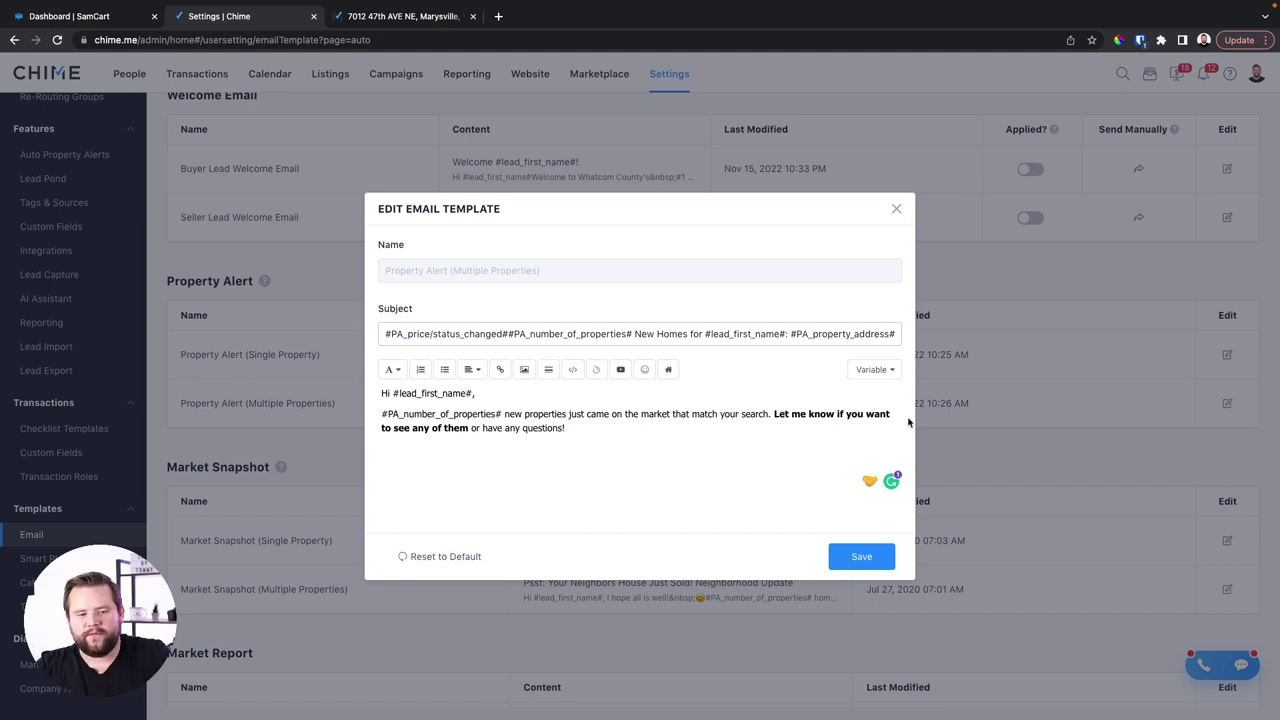
Step: Review the message body of the Property Alert (Multiple Properties) email template and close it without saving
{"action": "triple_click", "coordinate": [617, 424]}
{"action": "left_click", "coordinate": [674, 420]}
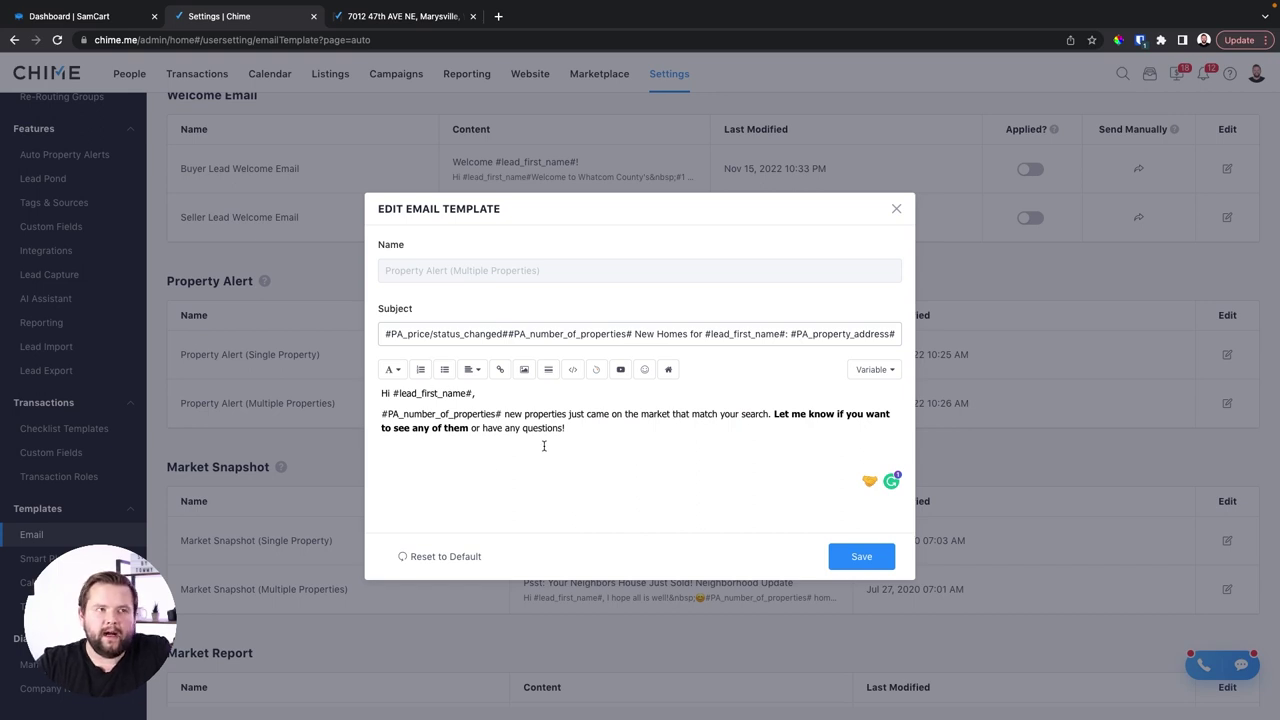
{"action": "left_click", "coordinate": [896, 208]}
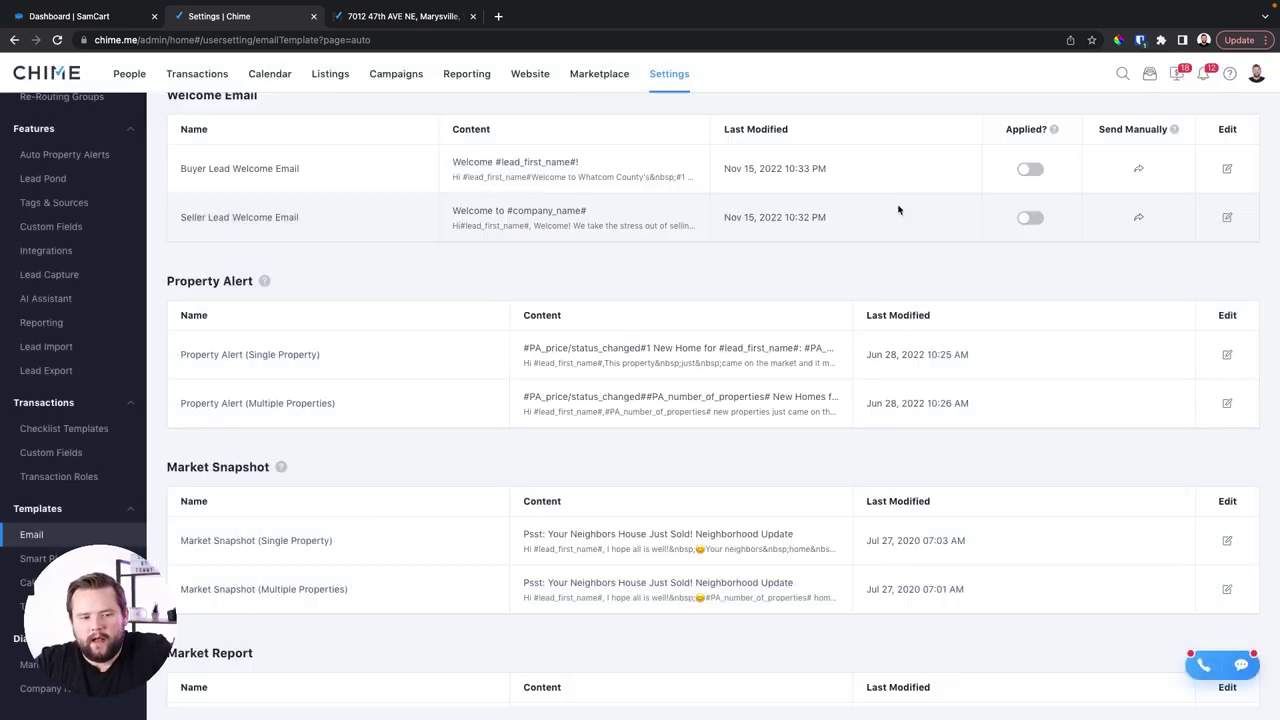
Step: Go to the Home Report page under Campaigns and view the report of the second listed client
{"action": "left_click", "coordinate": [412, 70]}
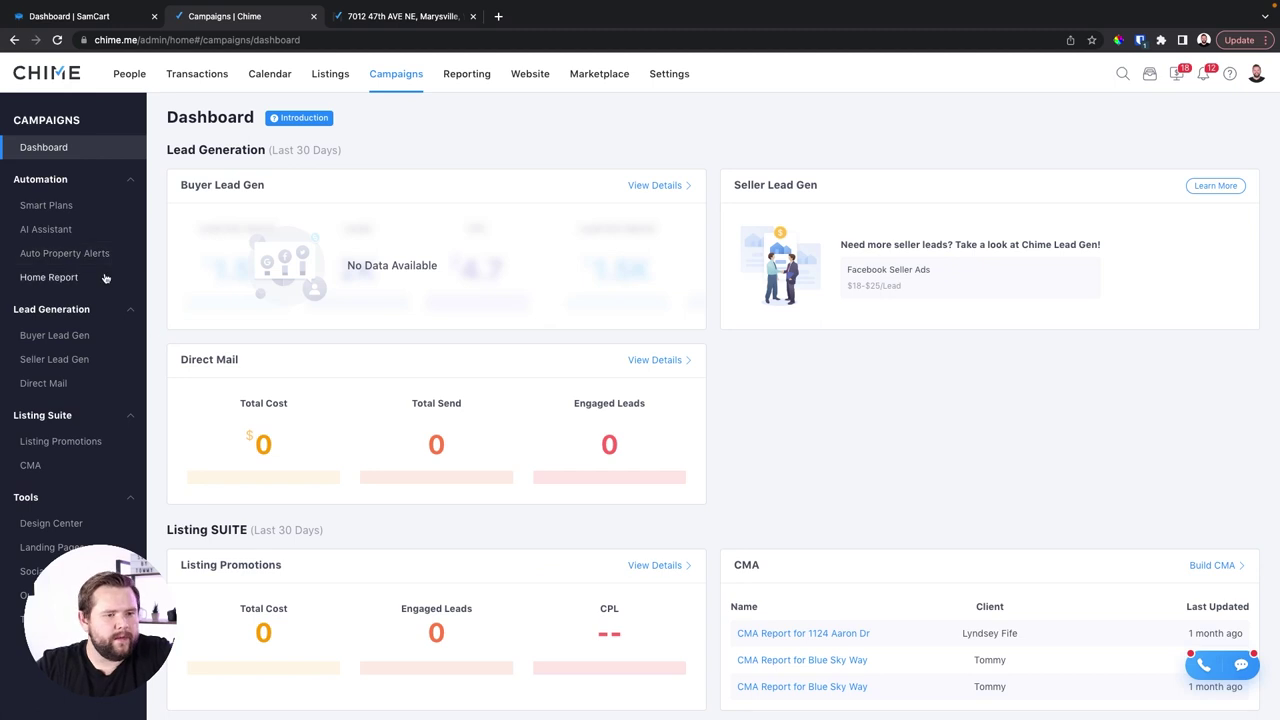
{"action": "left_click", "coordinate": [94, 281]}
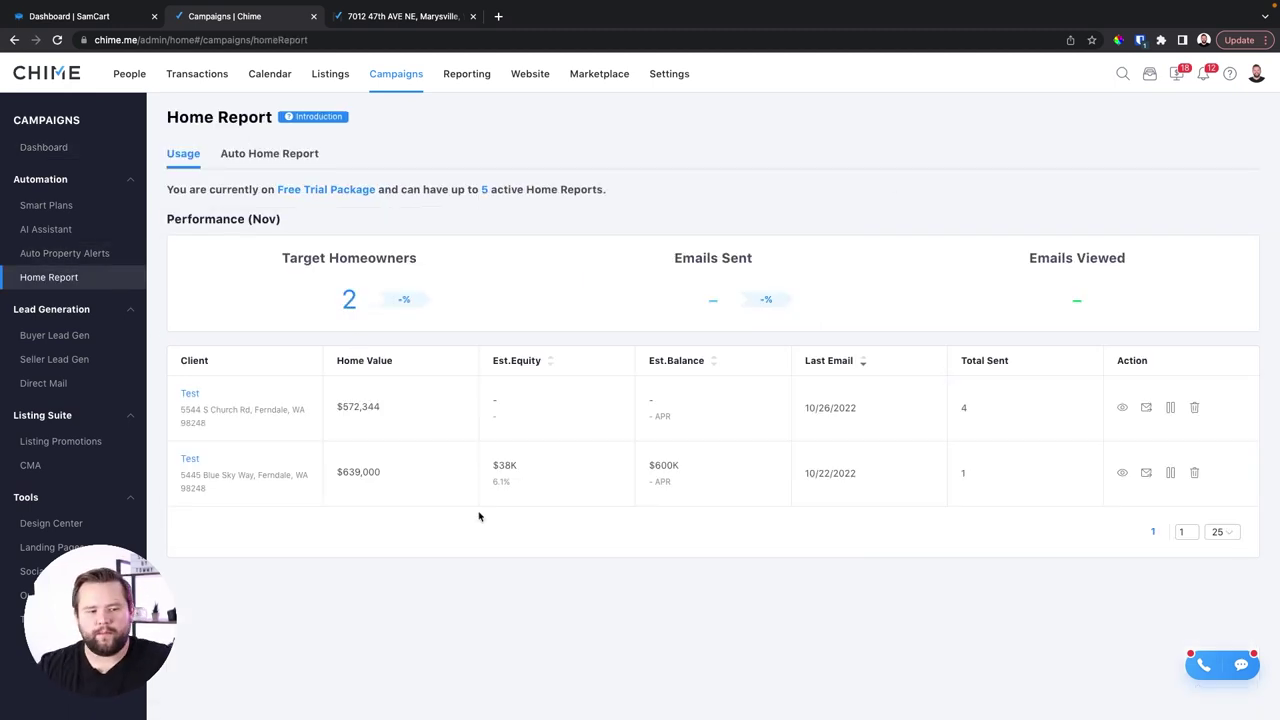
{"action": "left_click", "coordinate": [1121, 475]}
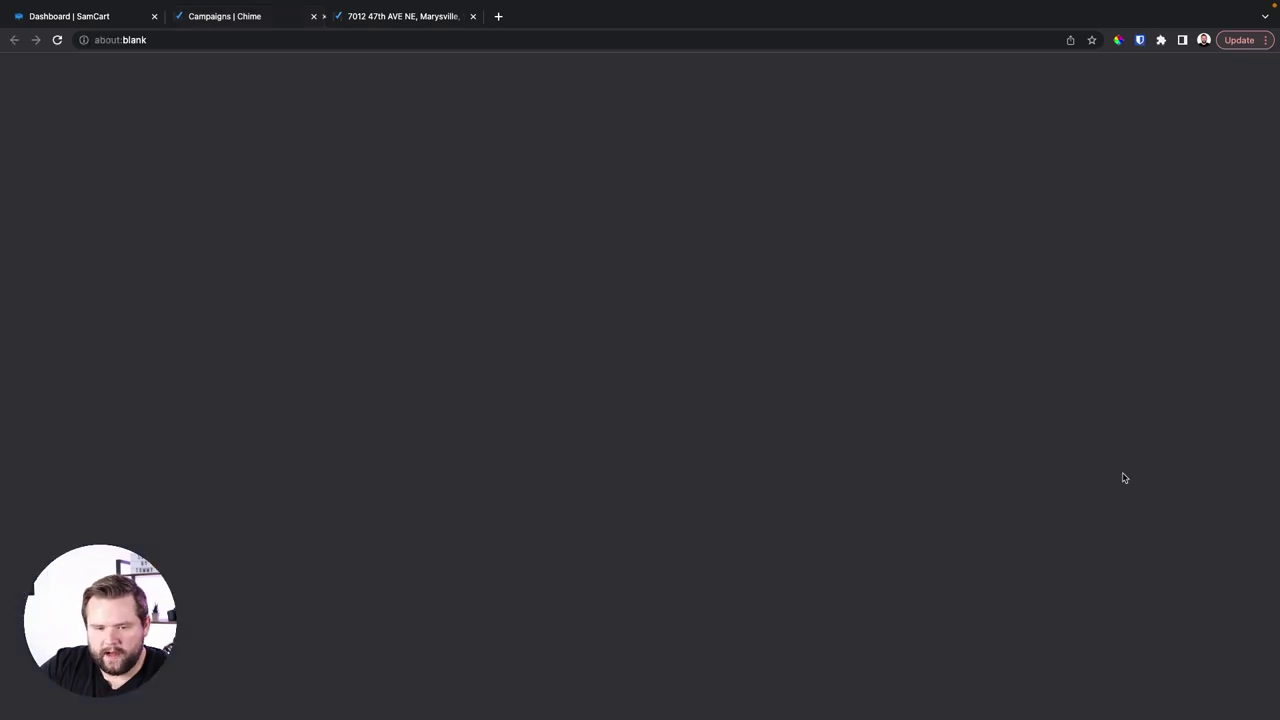
Step: Examine the home report's map, five-year value history, sold listings, current mortgage and estimated home equity sections
{"action": "scroll", "coordinate": [672, 391], "scroll_direction": "down", "scroll_amount": 5}
{"action": "scroll", "coordinate": [672, 391], "scroll_direction": "down", "scroll_amount": 15}
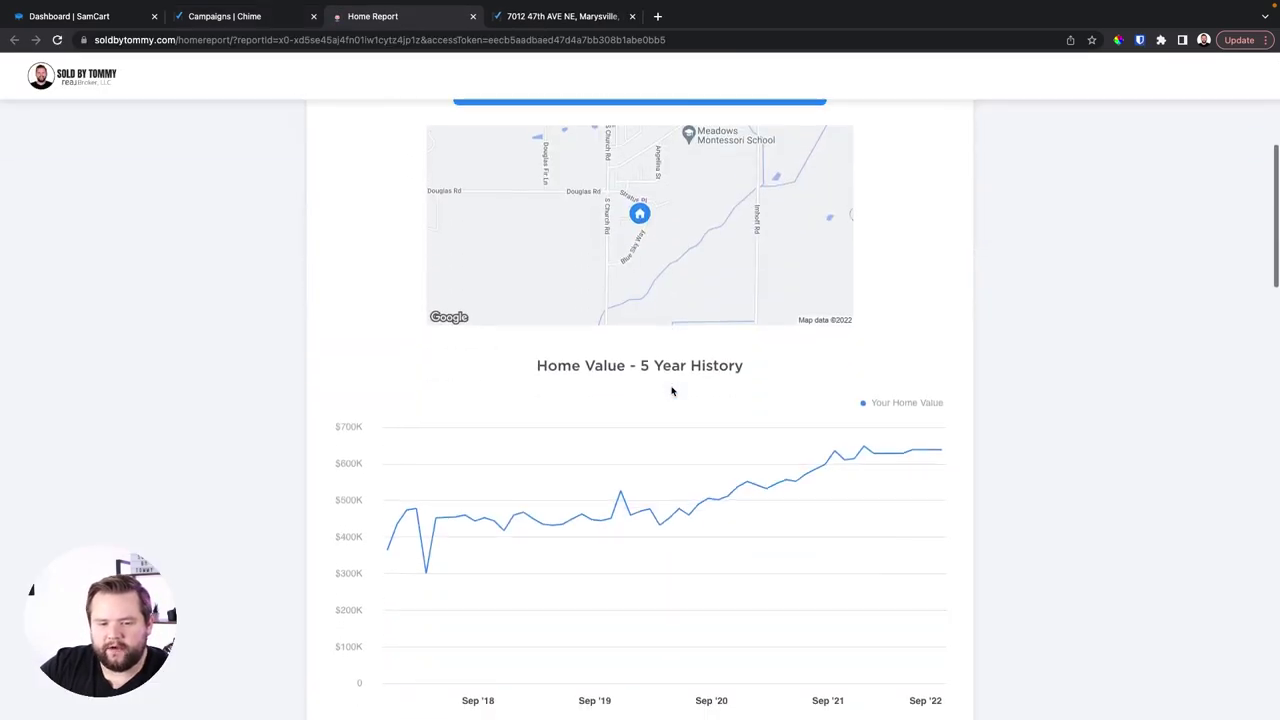
{"action": "scroll", "coordinate": [563, 398], "scroll_direction": "up", "scroll_amount": 1}
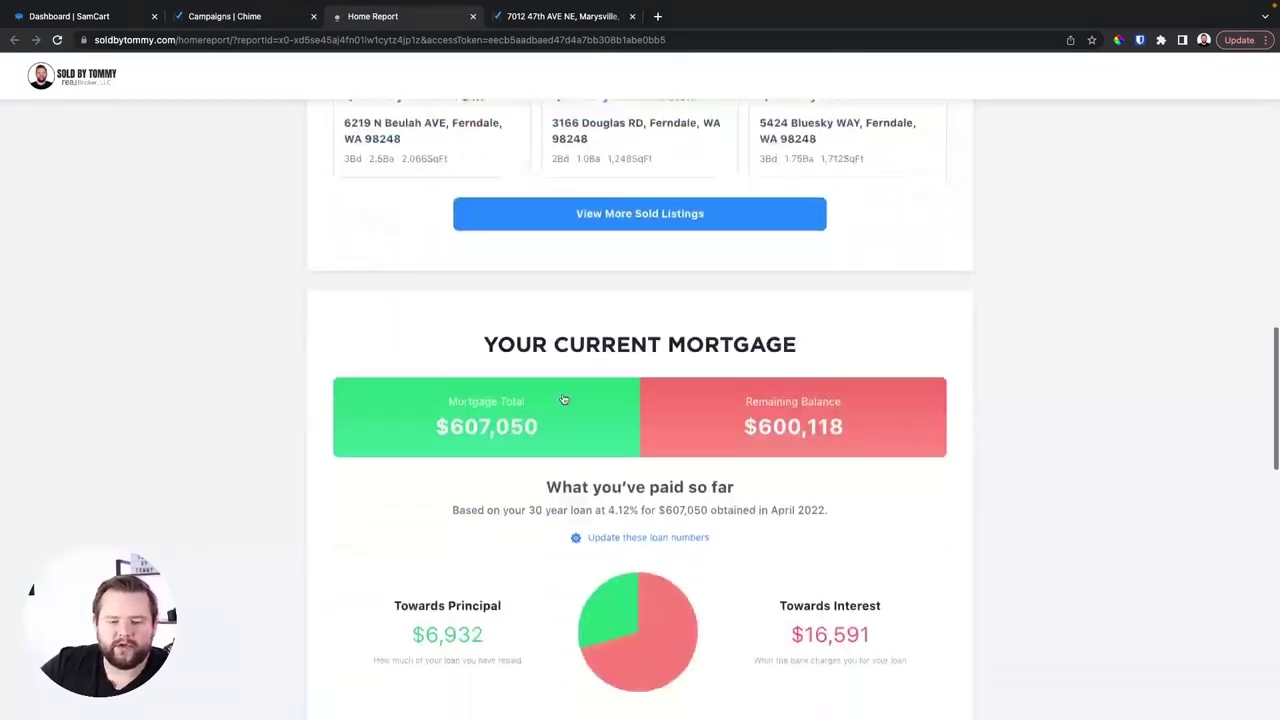
{"action": "scroll", "coordinate": [562, 394], "scroll_direction": "down", "scroll_amount": 3}
{"action": "scroll", "coordinate": [640, 500], "scroll_direction": "down", "scroll_amount": 3}
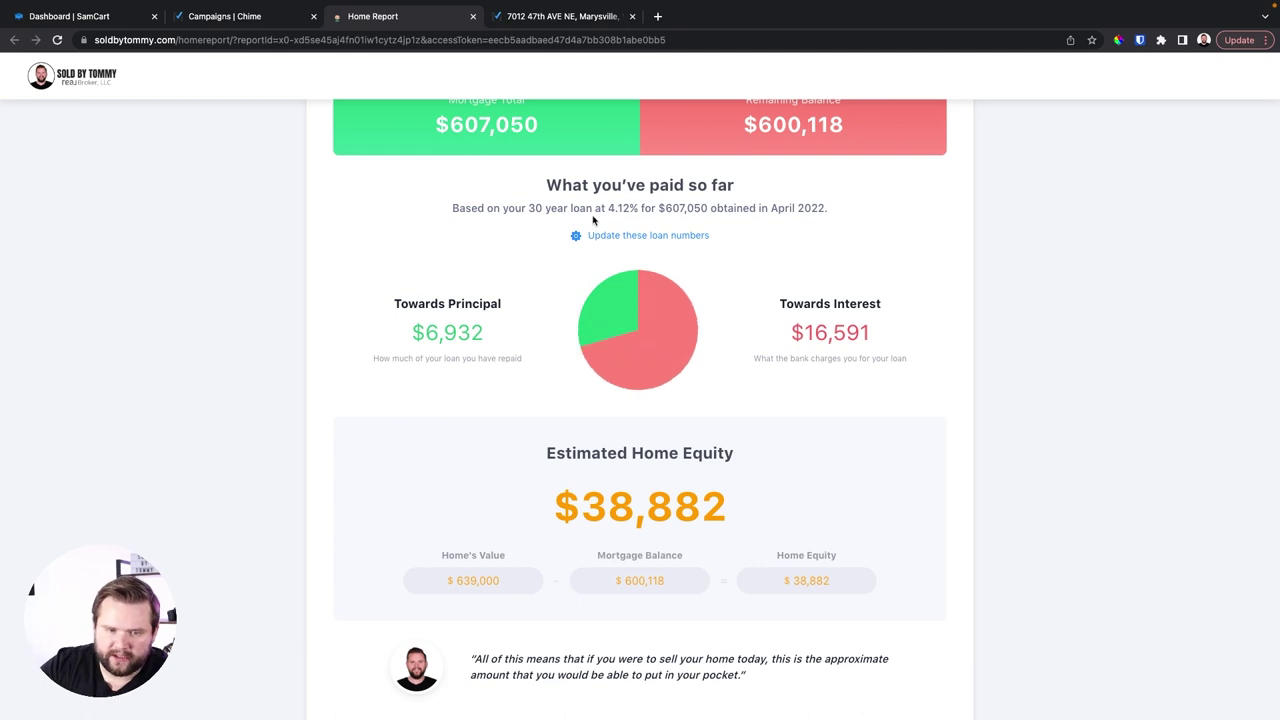
{"action": "scroll", "coordinate": [503, 219], "scroll_direction": "up", "scroll_amount": 3}
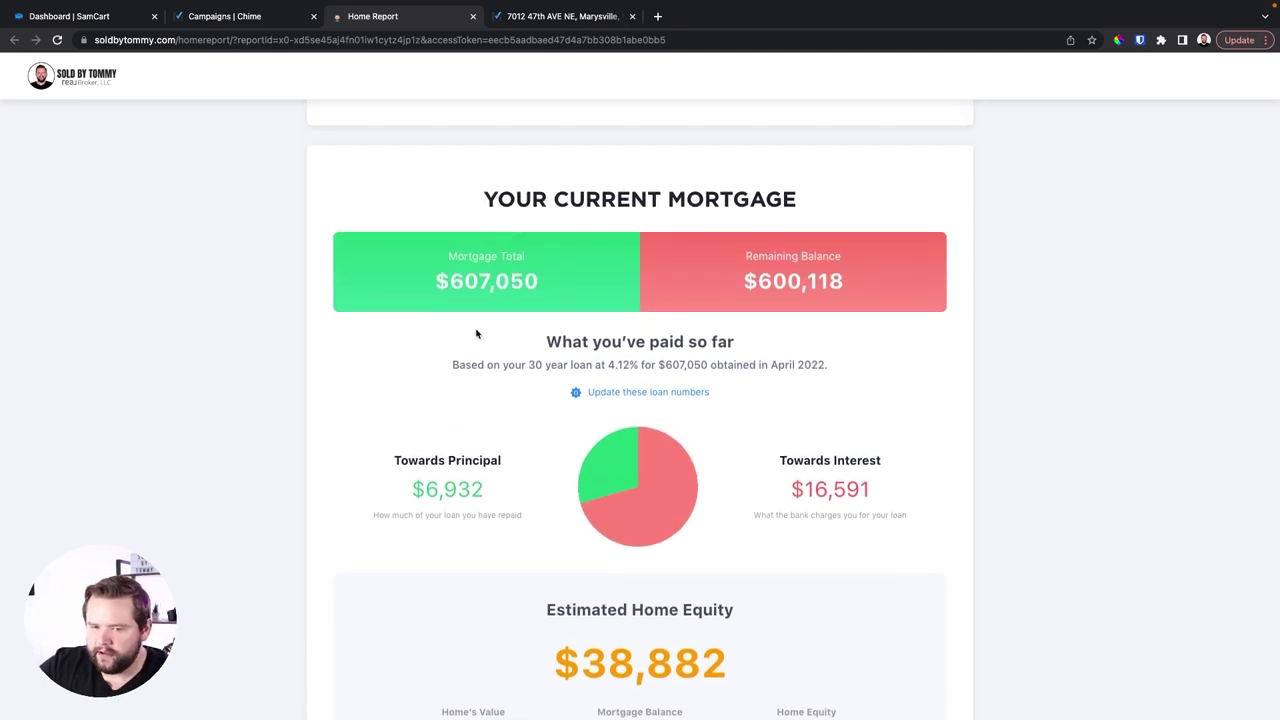
{"action": "scroll", "coordinate": [478, 335], "scroll_direction": "down", "scroll_amount": 1}
{"action": "scroll", "coordinate": [556, 342], "scroll_direction": "down", "scroll_amount": 1}
{"action": "scroll", "coordinate": [863, 120], "scroll_direction": "down", "scroll_amount": 2}
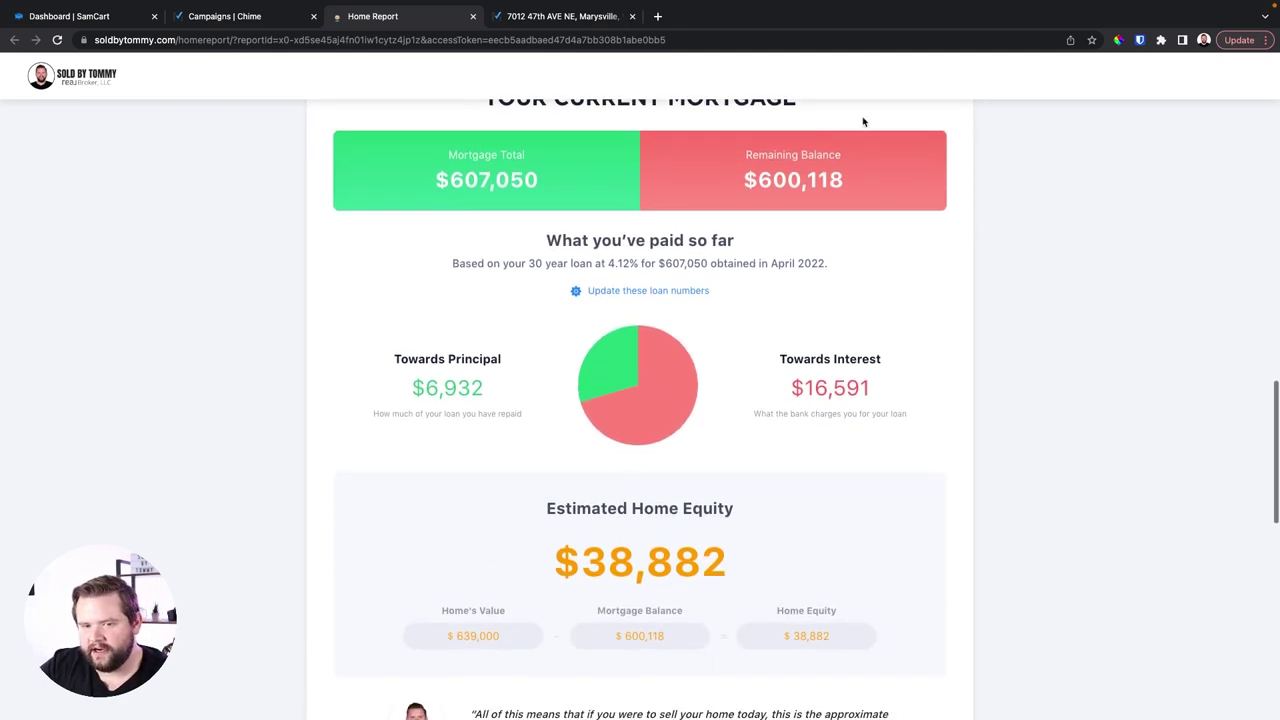
{"action": "scroll", "coordinate": [777, 289], "scroll_direction": "down", "scroll_amount": 5}
{"action": "scroll", "coordinate": [760, 367], "scroll_direction": "down", "scroll_amount": 3}
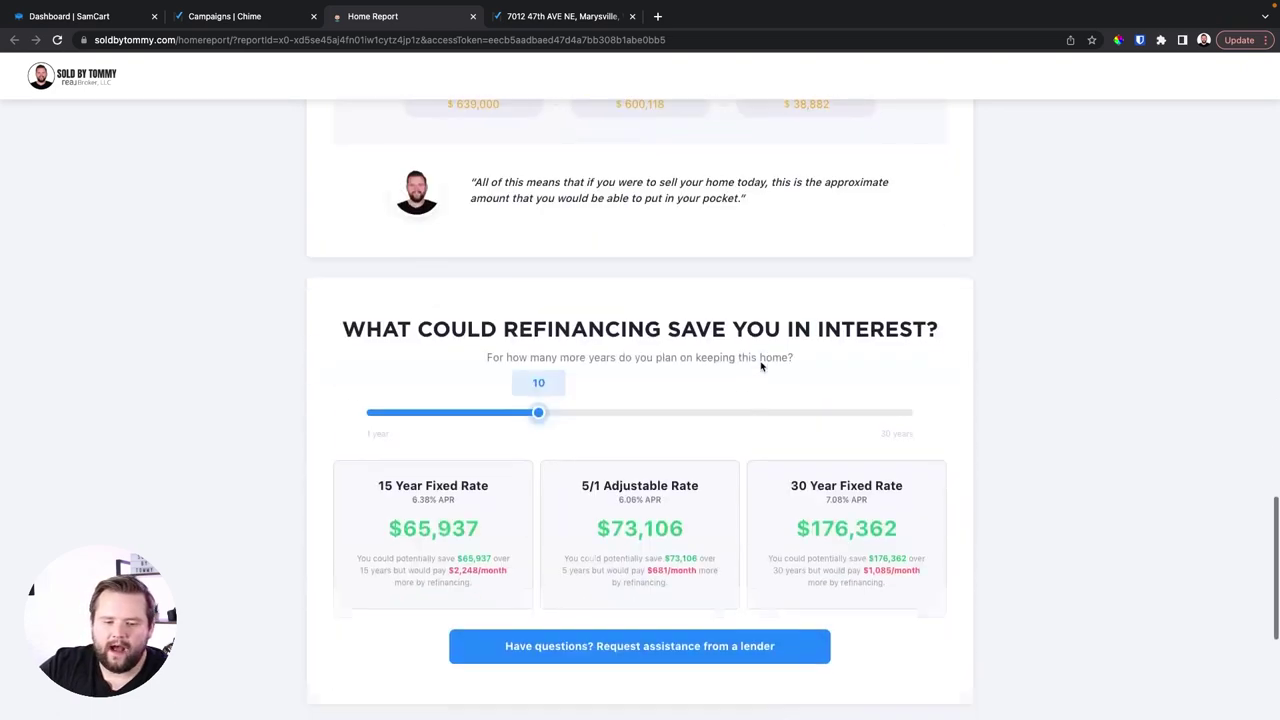
Step: Try a longer home-keeping period in the refinancing savings section and review the rest of the home report
{"action": "left_click_drag", "start_coordinate": [538, 381], "coordinate": [580, 380]}
{"action": "scroll", "coordinate": [582, 367], "scroll_direction": "down", "scroll_amount": 4}
{"action": "scroll", "coordinate": [582, 367], "scroll_direction": "up", "scroll_amount": 20}
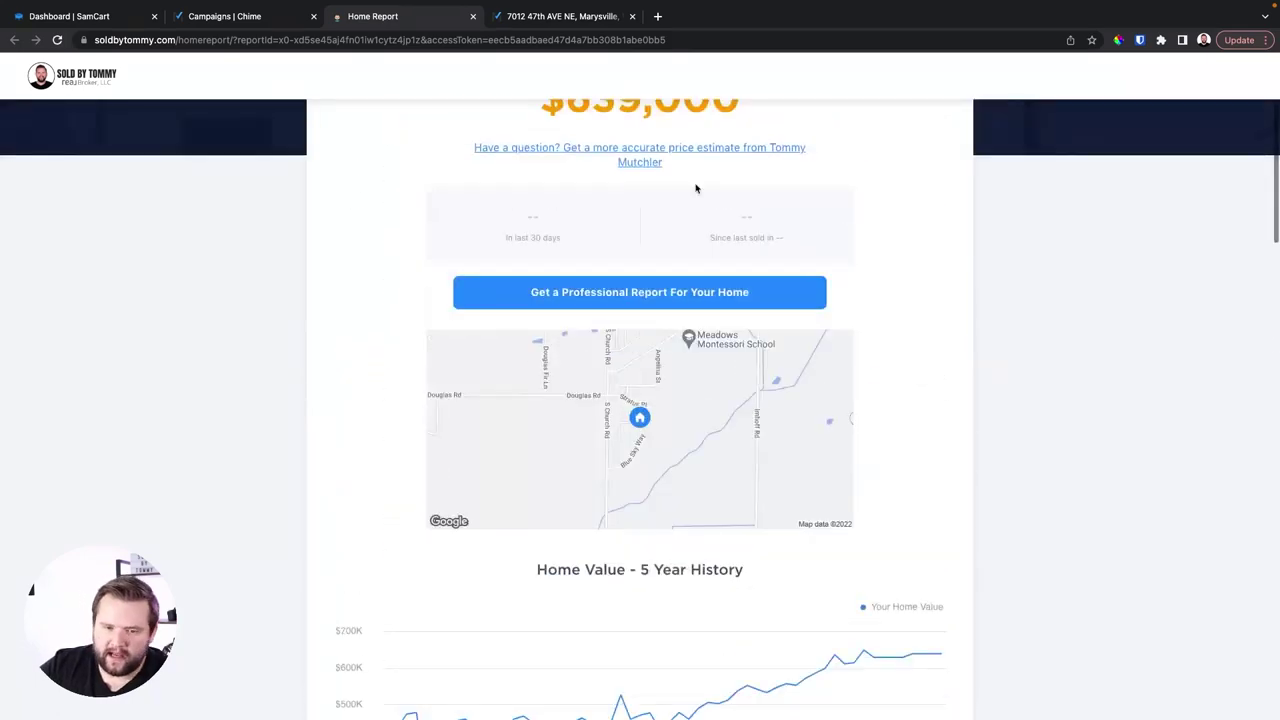
{"action": "scroll", "coordinate": [694, 189], "scroll_direction": "up", "scroll_amount": 3}
Step: Return to Campaigns and review the Smart Plan and One-Time lists of the Direct Mail page
{"action": "left_click", "coordinate": [250, 24]}
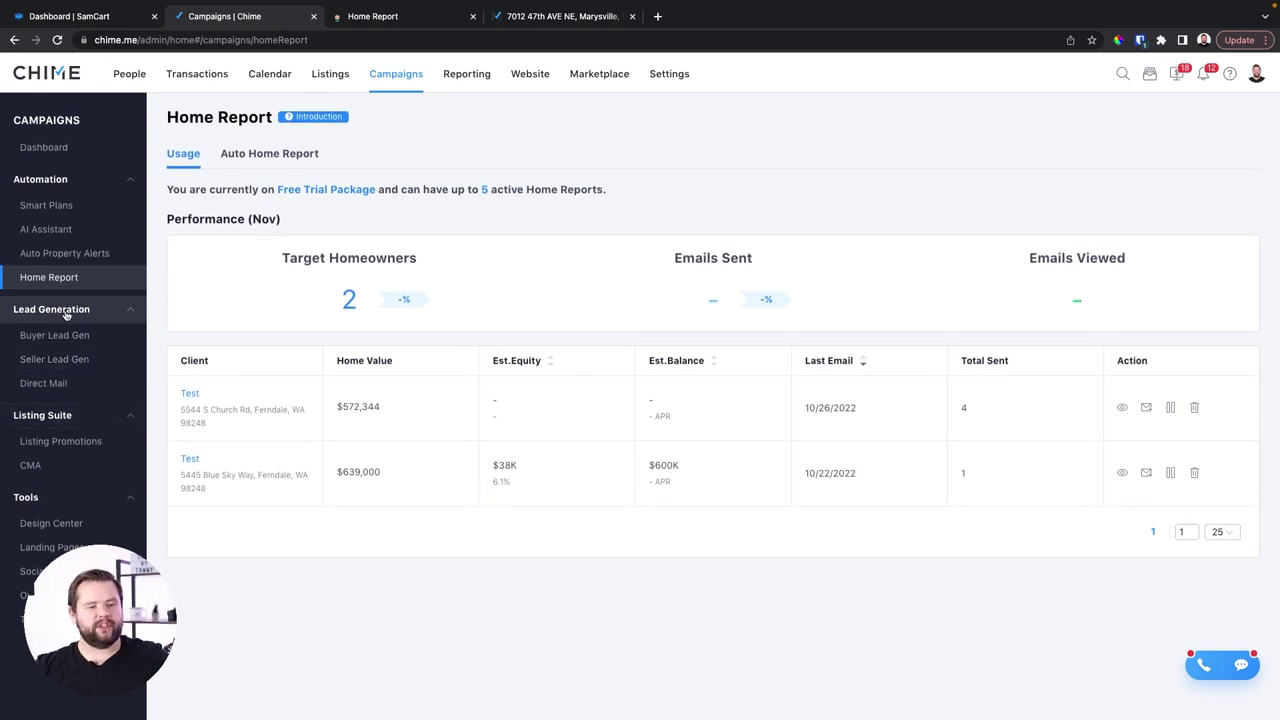
{"action": "left_click", "coordinate": [62, 383]}
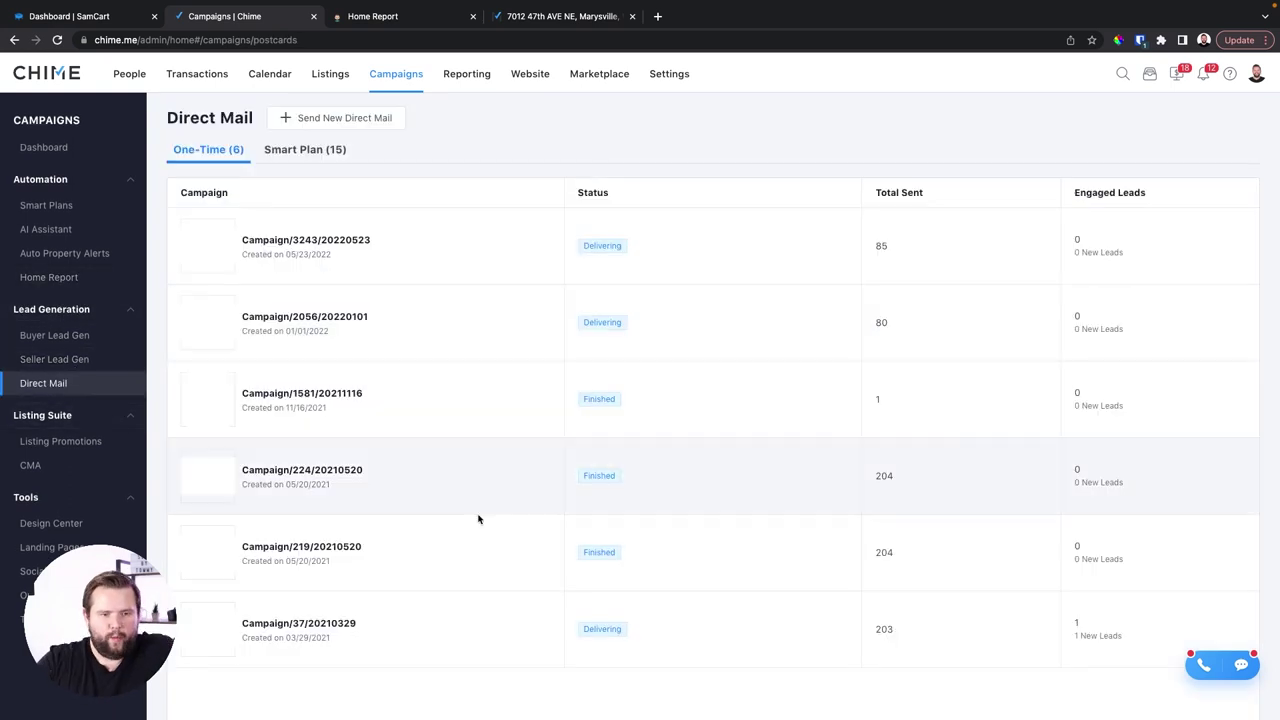
{"action": "left_click", "coordinate": [338, 149]}
{"action": "left_click", "coordinate": [228, 148]}
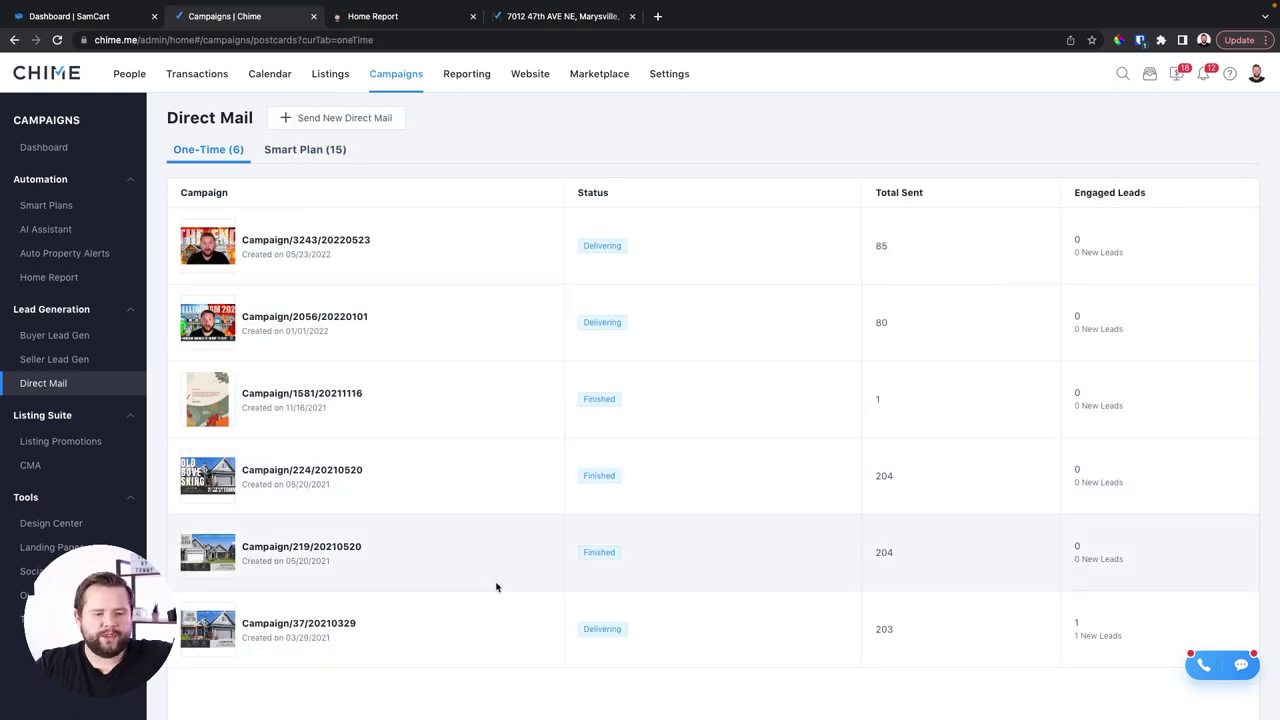
Step: Look through the Seller Lead Gen page, including its free AI Assistant section
{"action": "left_click", "coordinate": [76, 360]}
{"action": "scroll", "coordinate": [436, 562], "scroll_direction": "down", "scroll_amount": 8}
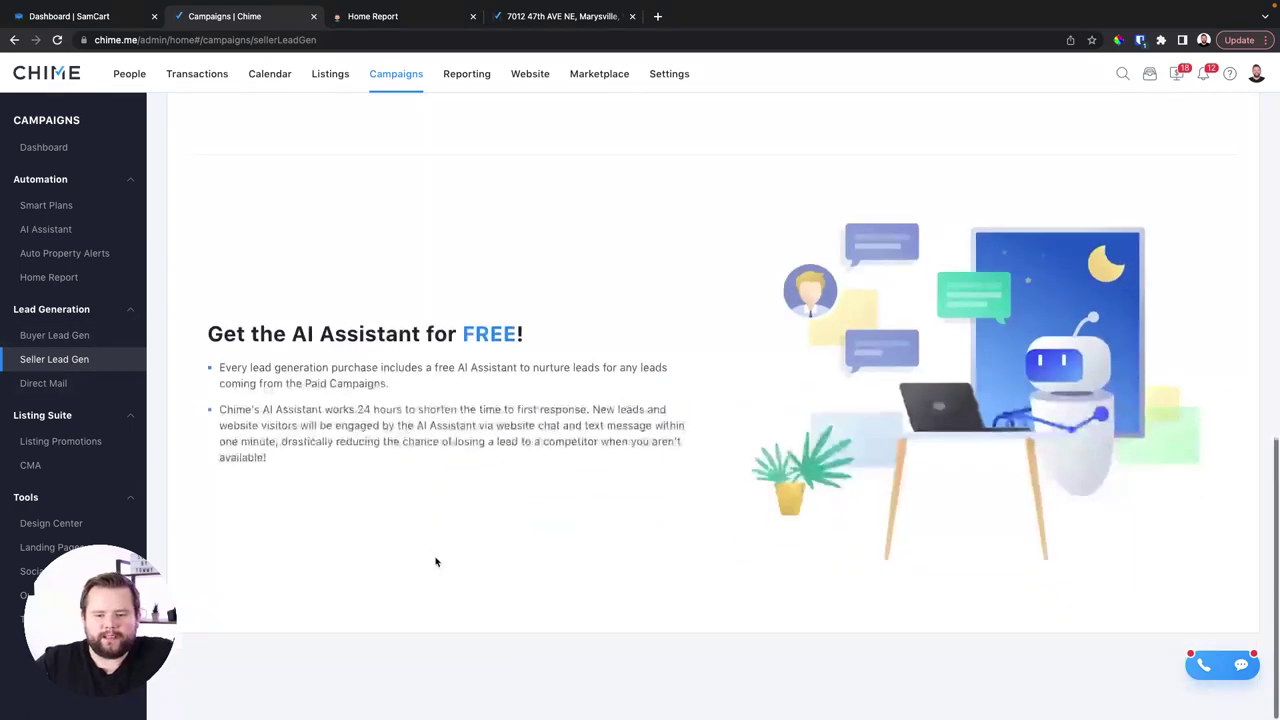
{"action": "scroll", "coordinate": [436, 562], "scroll_direction": "up", "scroll_amount": 10}
Step: Review the Facebook, Google PPC and Microsoft PPC ad options on the Buyer Lead Gen page
{"action": "left_click", "coordinate": [74, 336]}
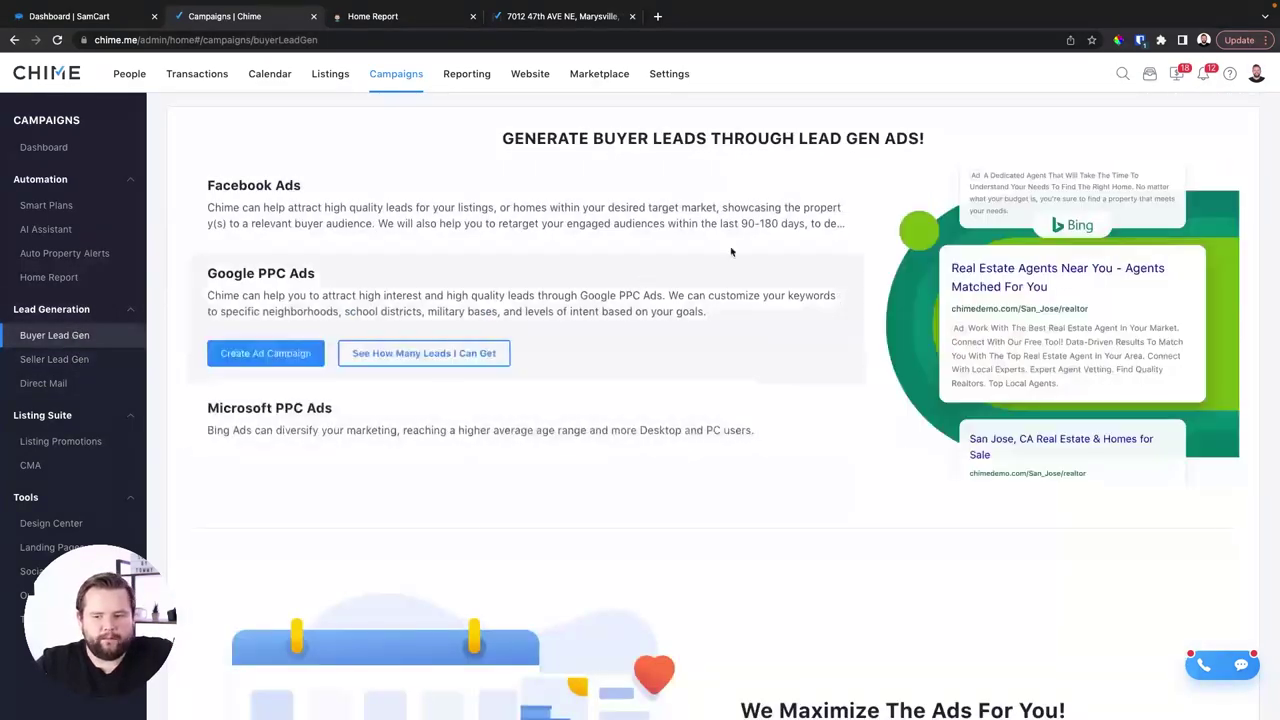
{"action": "scroll", "coordinate": [731, 252], "scroll_direction": "down", "scroll_amount": 10}
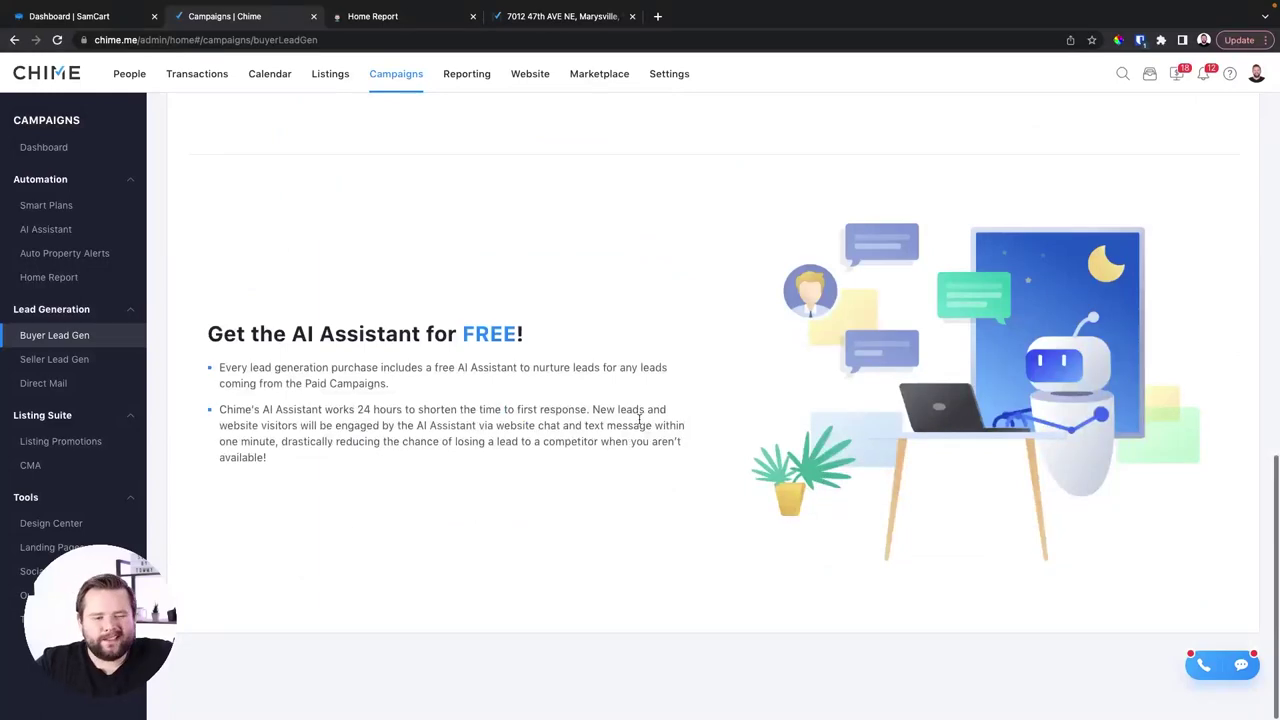
{"action": "scroll", "coordinate": [639, 420], "scroll_direction": "up", "scroll_amount": 10}
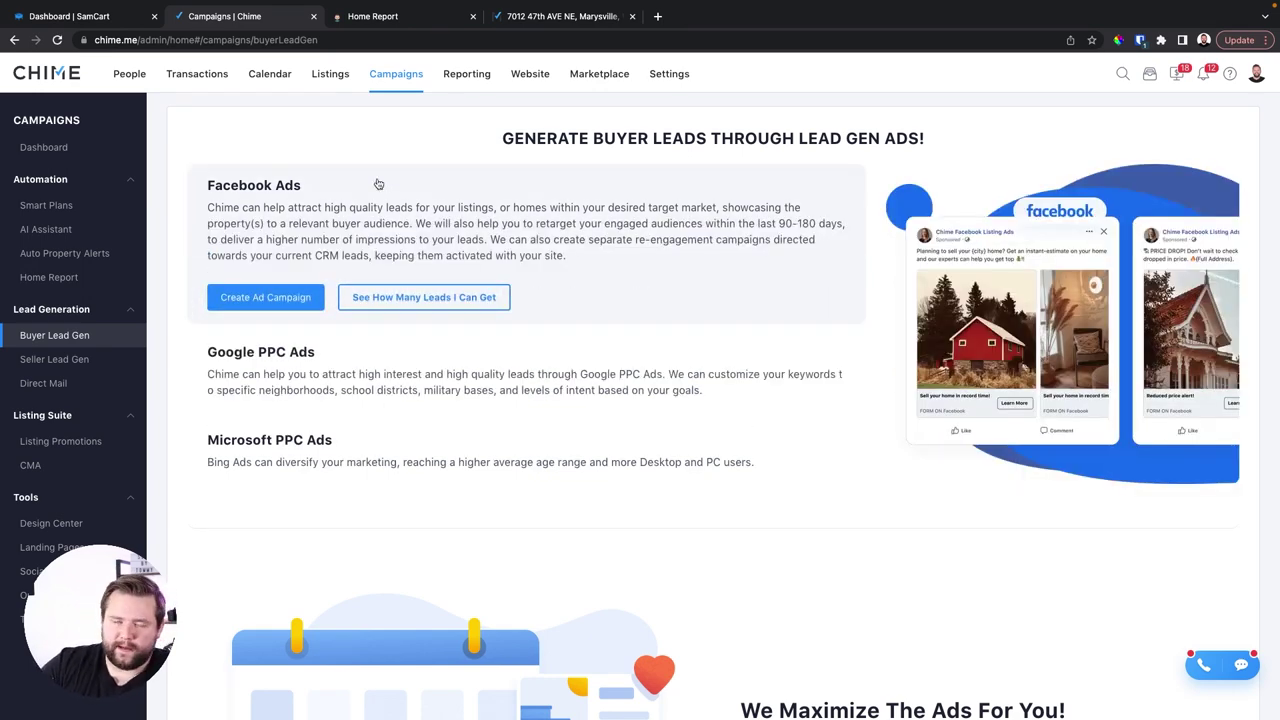
{"action": "scroll", "coordinate": [457, 250], "scroll_direction": "down", "scroll_amount": 3}
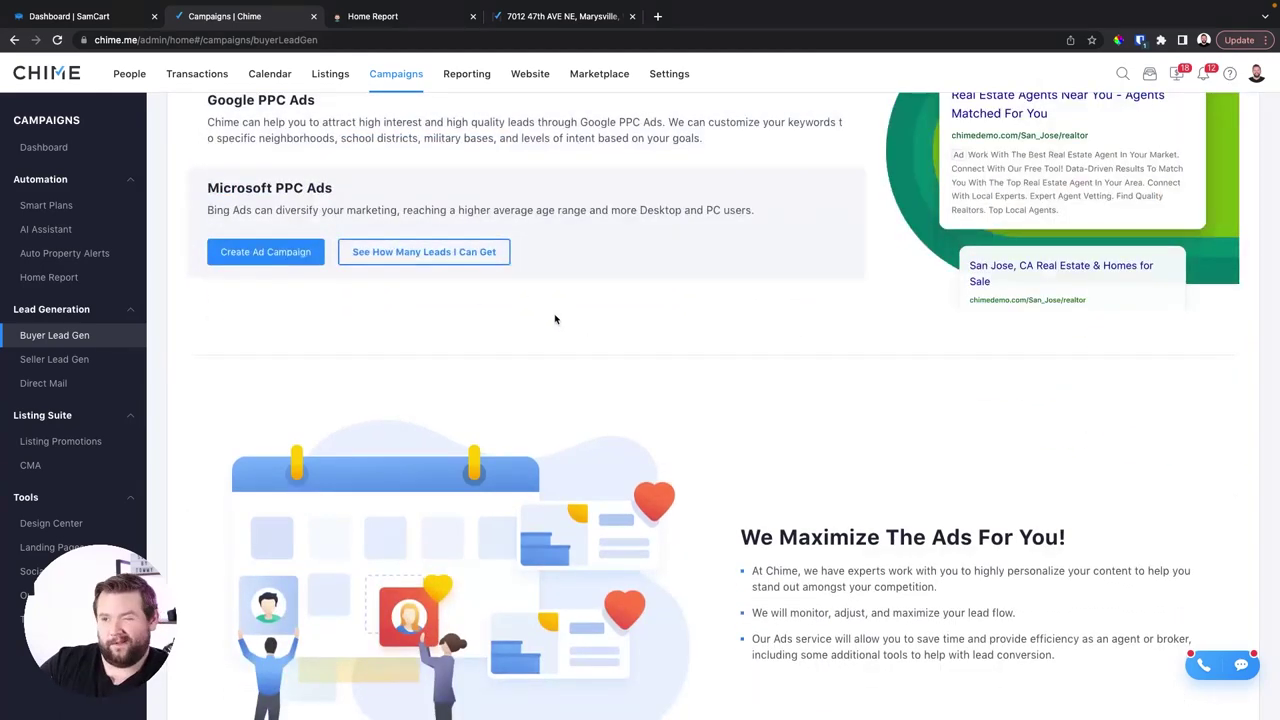
{"action": "scroll", "coordinate": [556, 319], "scroll_direction": "up", "scroll_amount": 2}
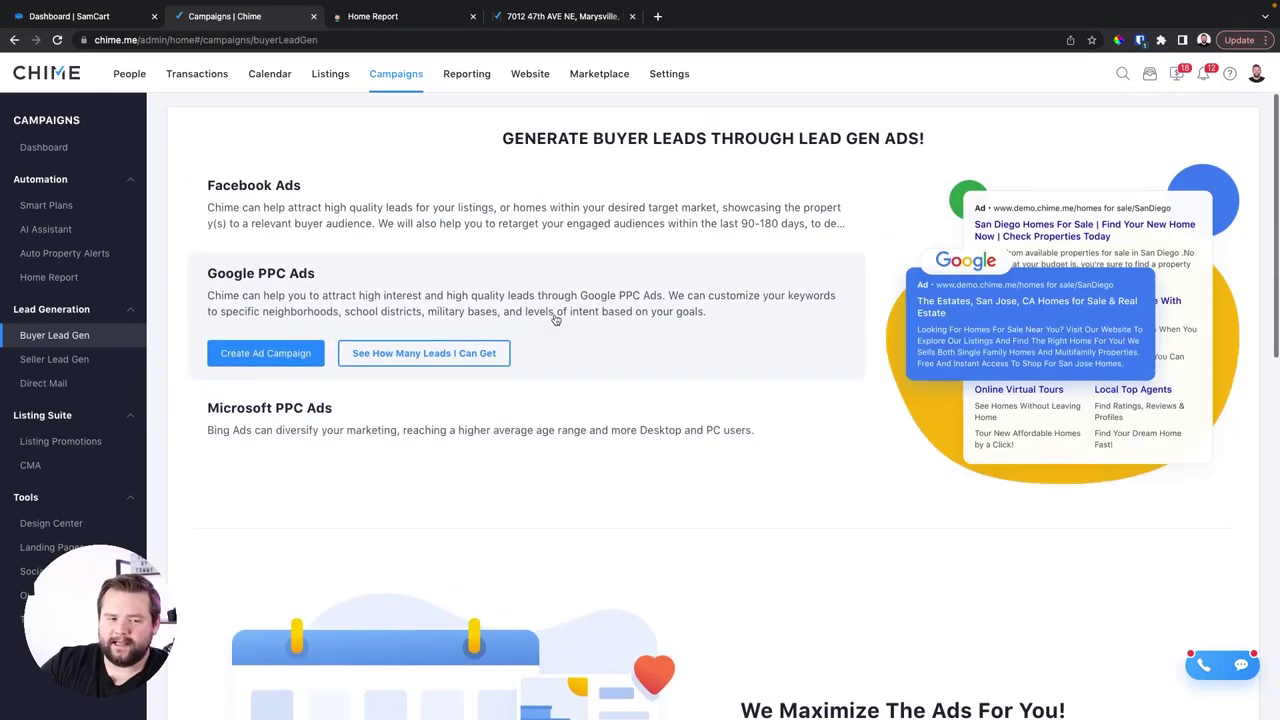
{"action": "scroll", "coordinate": [566, 303], "scroll_direction": "down", "scroll_amount": 2}
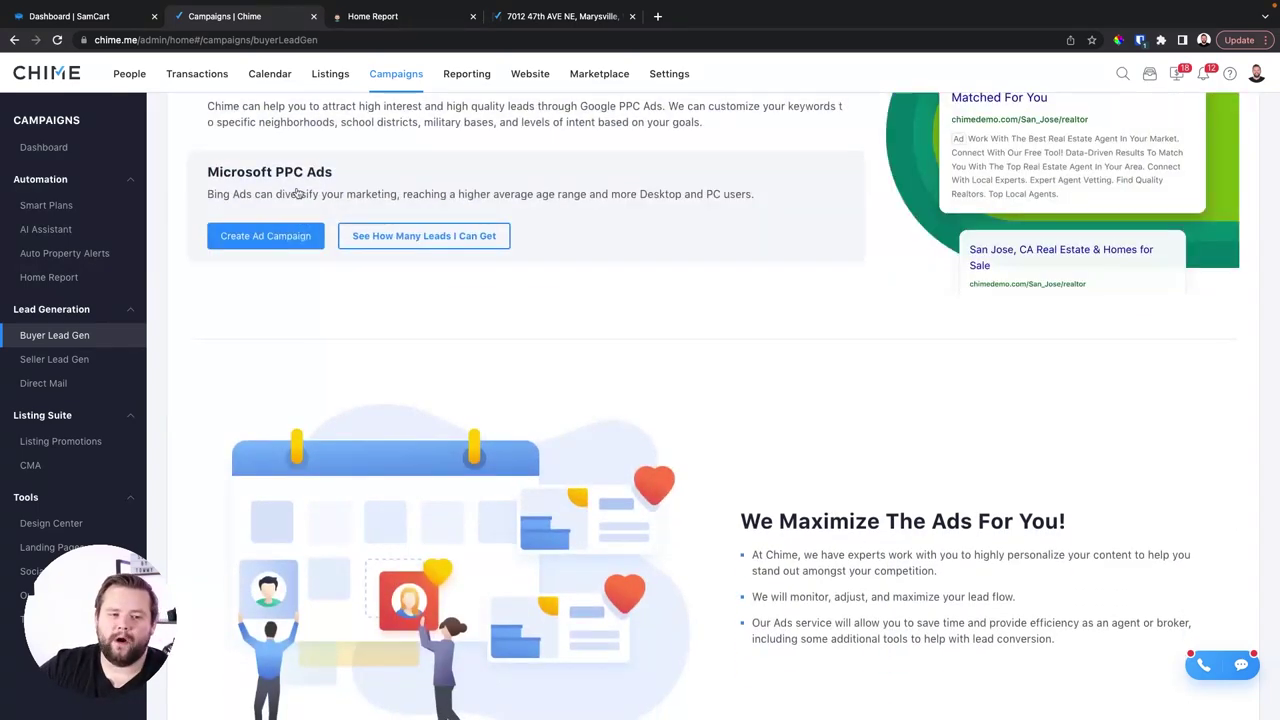
{"action": "scroll", "coordinate": [339, 202], "scroll_direction": "down", "scroll_amount": 1}
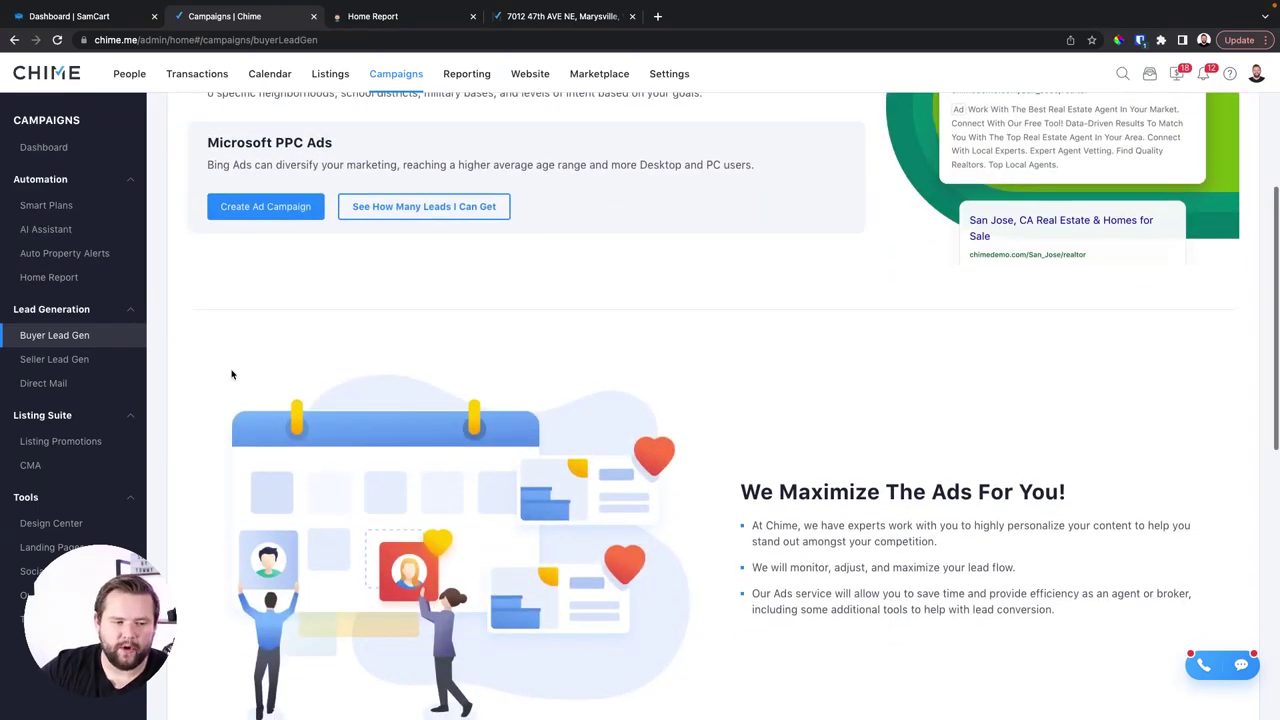
Step: Go to Listing Promotions and start a new listing promotion to view its package options
{"action": "left_click", "coordinate": [84, 449]}
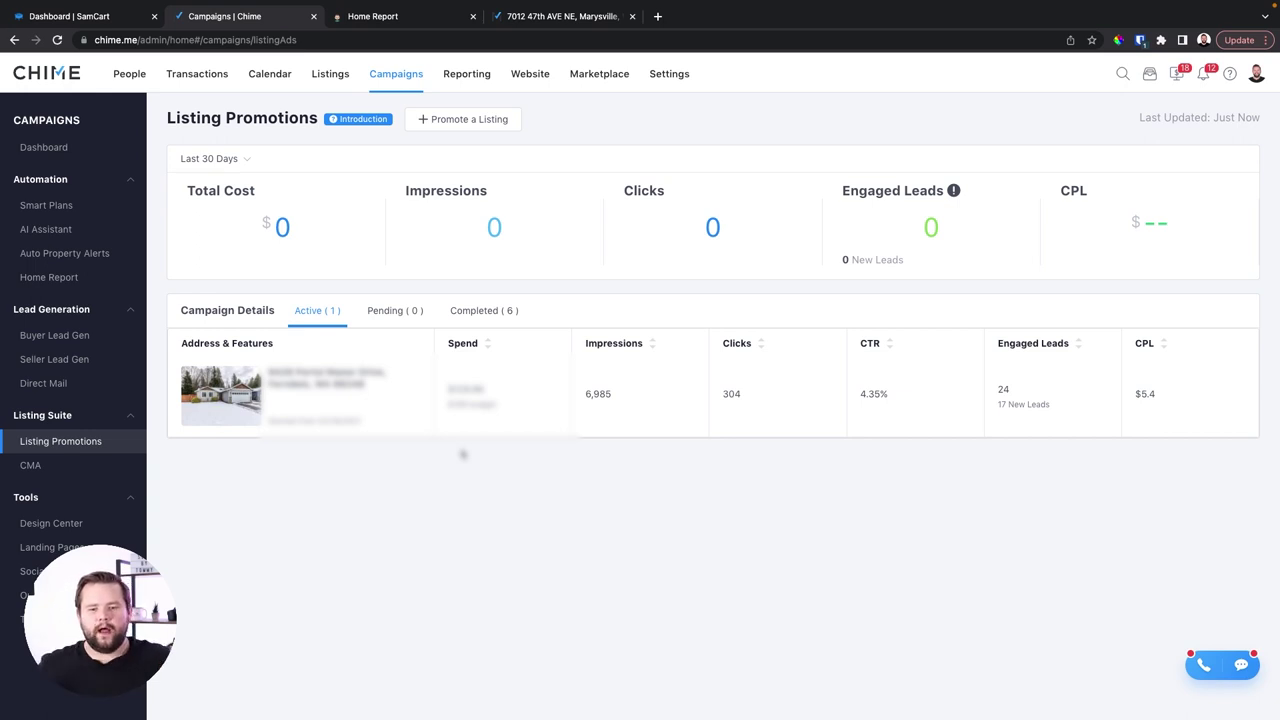
{"action": "left_click", "coordinate": [476, 127]}
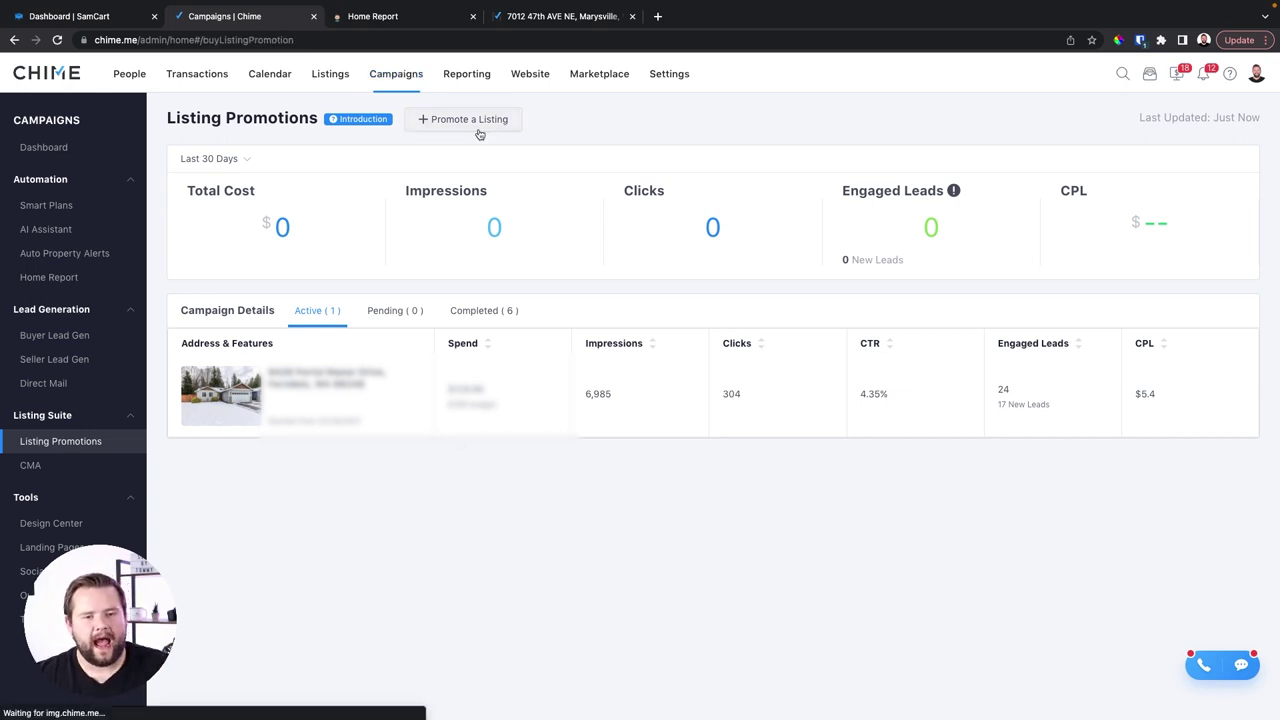
{"action": "scroll", "coordinate": [542, 363], "scroll_direction": "down", "scroll_amount": 5}
{"action": "scroll", "coordinate": [543, 363], "scroll_direction": "up", "scroll_amount": 5}
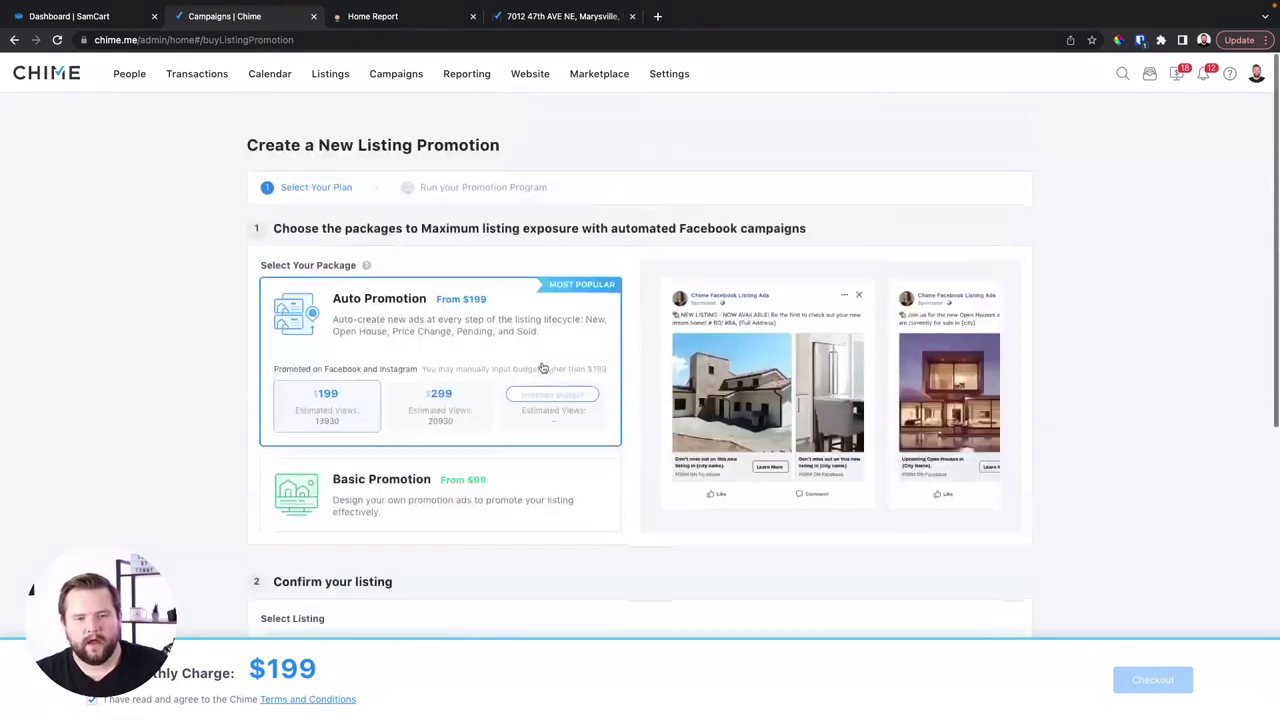
Step: Browse through all the sample Facebook ads for the Auto Promotion package
{"action": "left_click", "coordinate": [977, 368]}
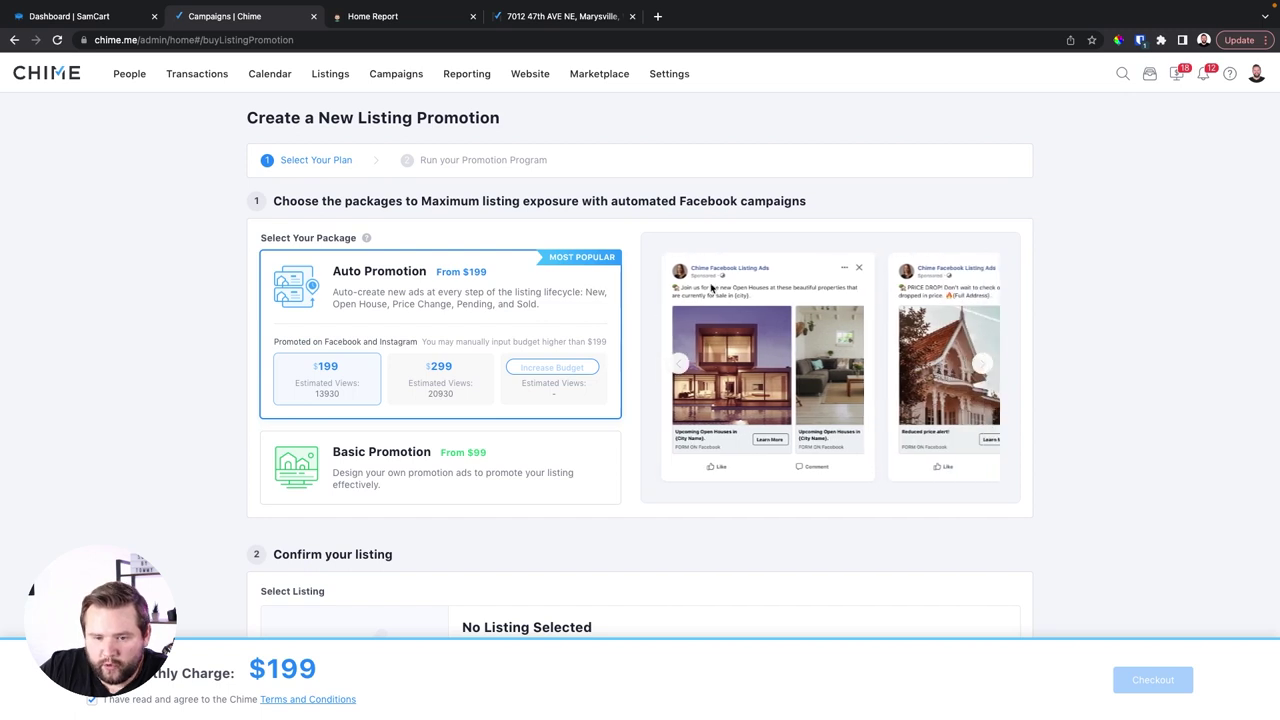
{"action": "left_click", "coordinate": [981, 365]}
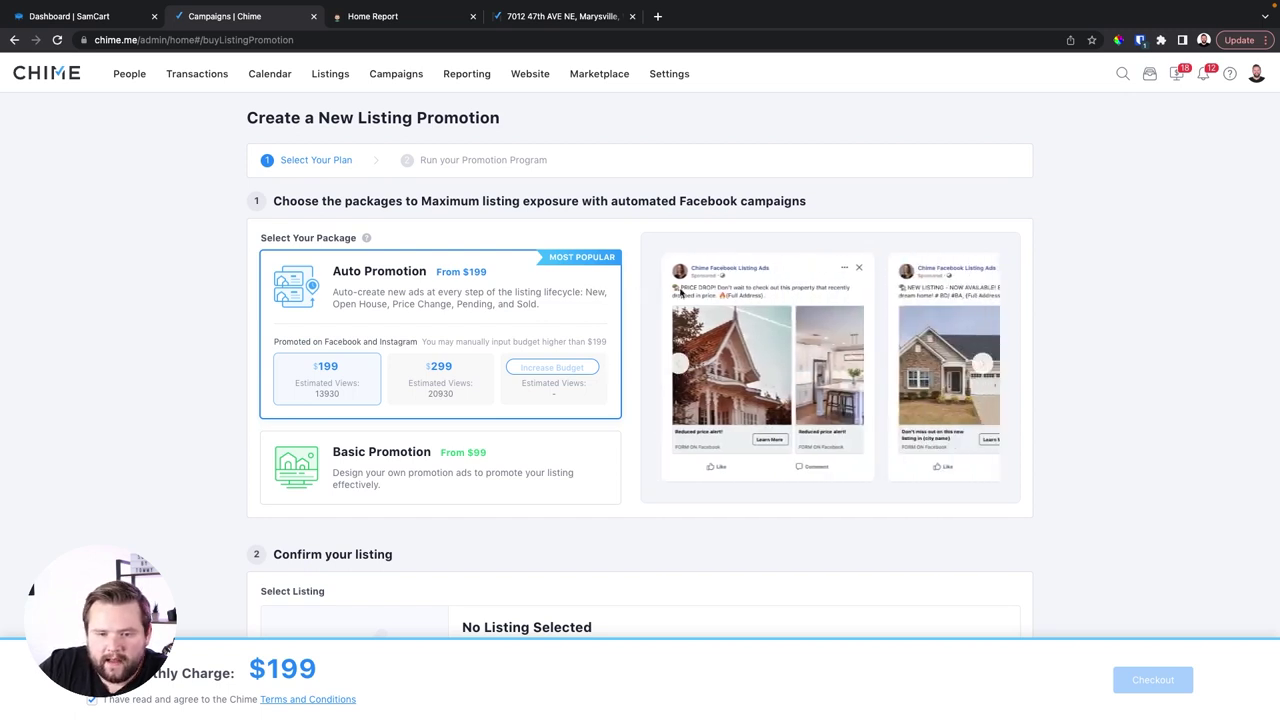
{"action": "left_click", "coordinate": [987, 374]}
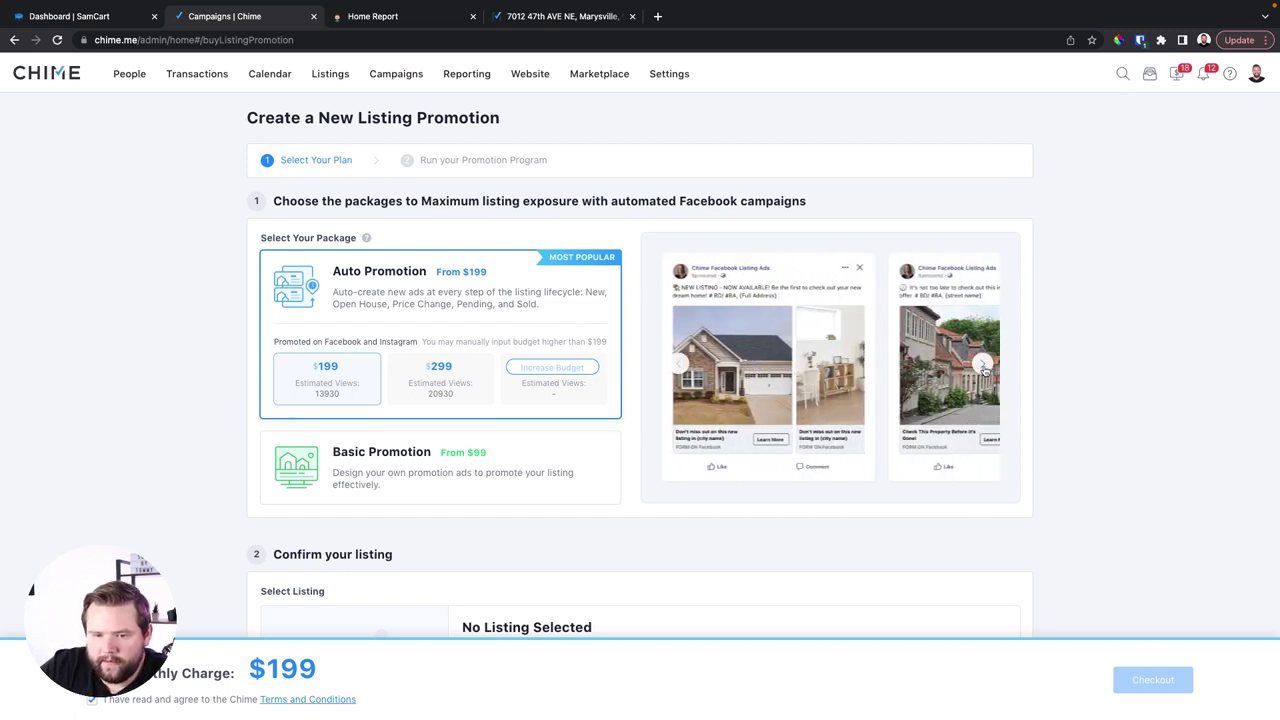
{"action": "left_click", "coordinate": [986, 372]}
{"action": "left_click", "coordinate": [984, 368]}
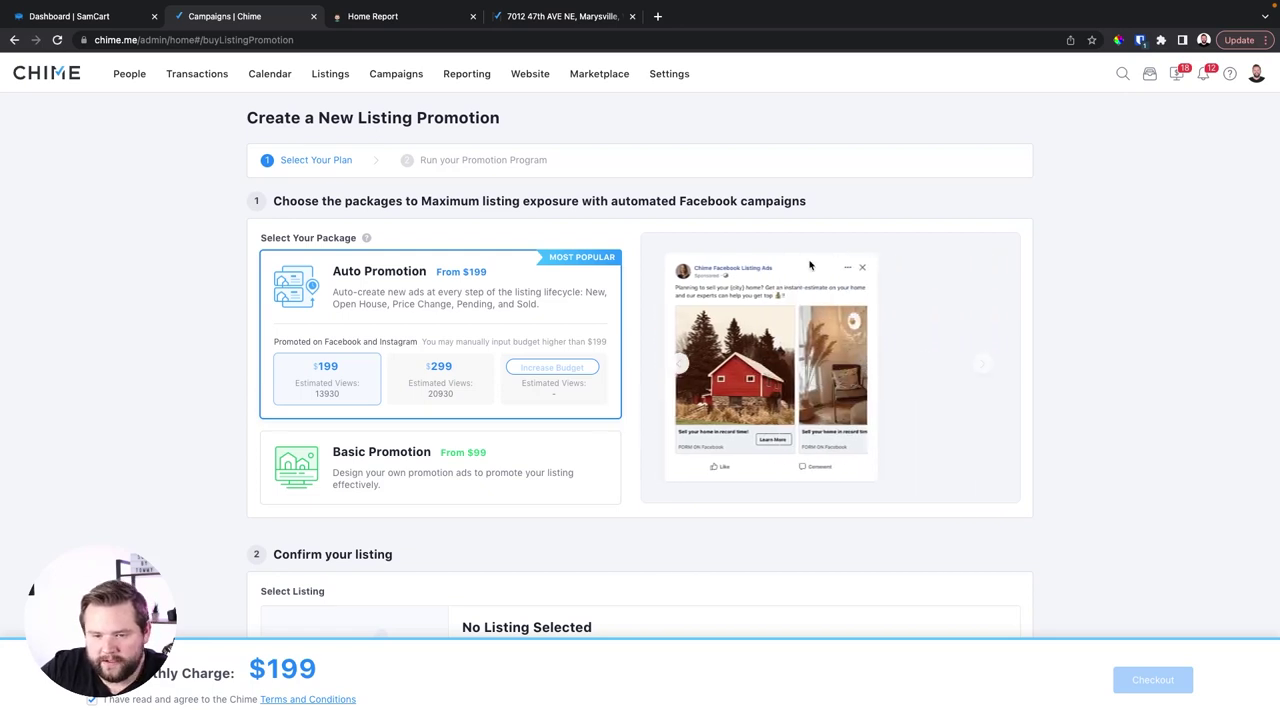
Step: Review the listing confirmation and boosting duration sections of the new listing promotion
{"action": "scroll", "coordinate": [800, 420], "scroll_direction": "down", "scroll_amount": 3}
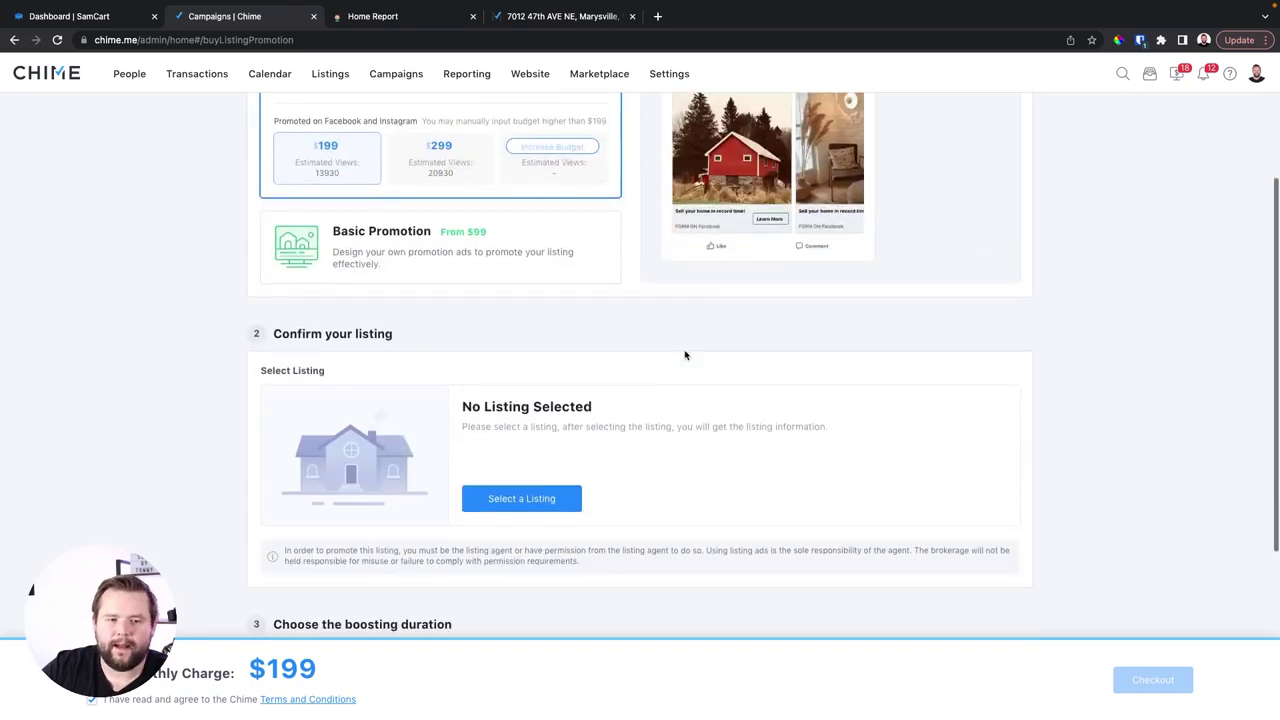
{"action": "scroll", "coordinate": [686, 354], "scroll_direction": "up", "scroll_amount": 2}
{"action": "scroll", "coordinate": [560, 294], "scroll_direction": "up", "scroll_amount": 1}
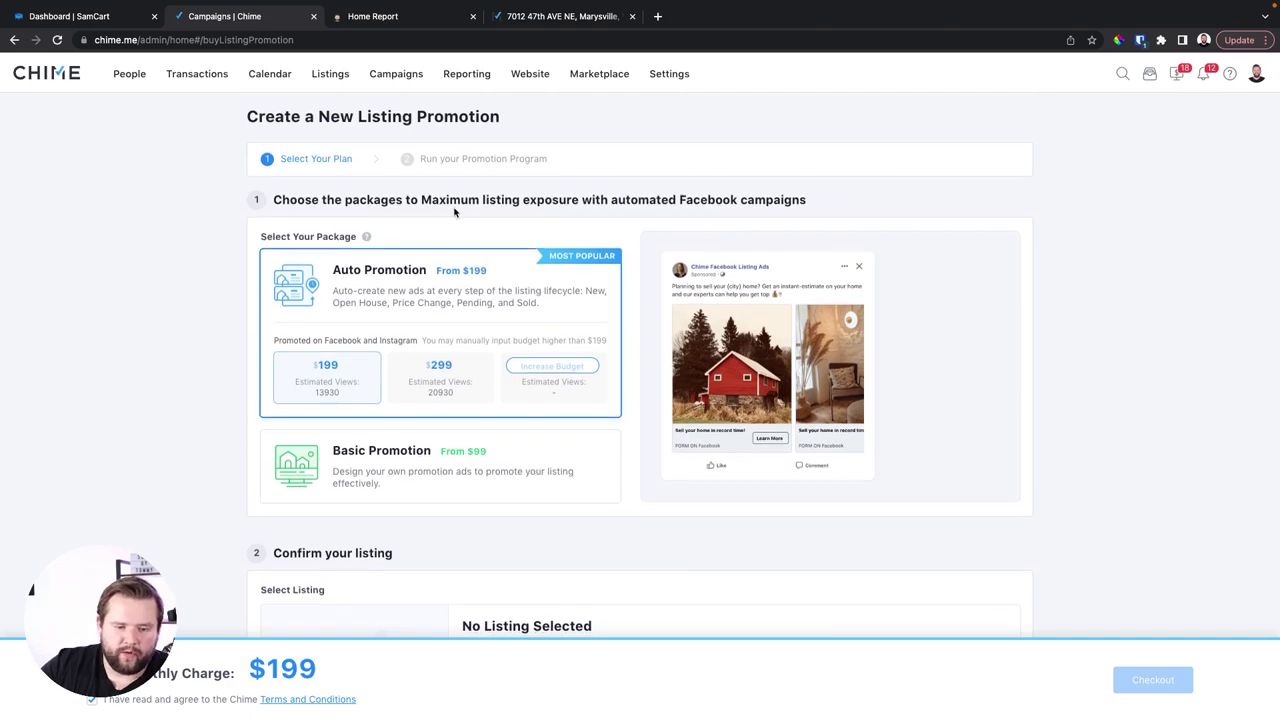
{"action": "scroll", "coordinate": [454, 209], "scroll_direction": "down", "scroll_amount": 7}
{"action": "scroll", "coordinate": [454, 209], "scroll_direction": "up", "scroll_amount": 7}
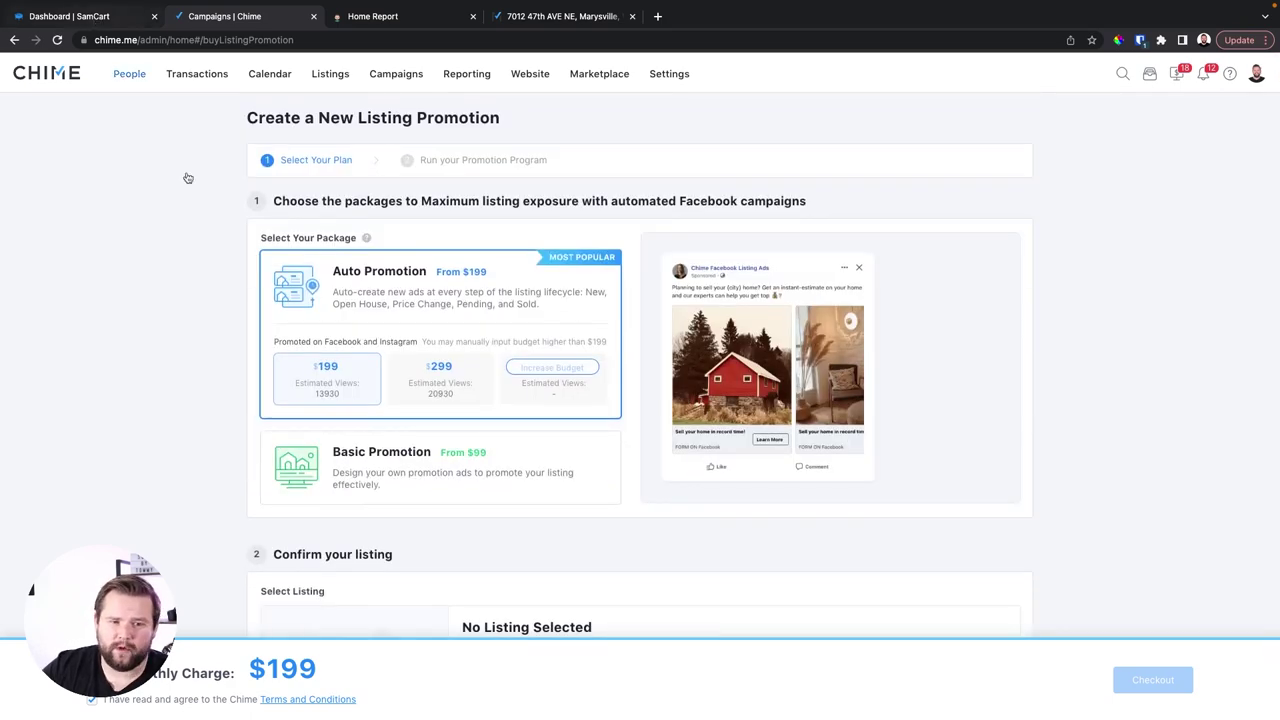
Step: Leave the new listing promotion and open the CMA page of the Listing Suite
{"action": "scroll", "coordinate": [188, 178], "scroll_direction": "left", "scroll_amount": 5}
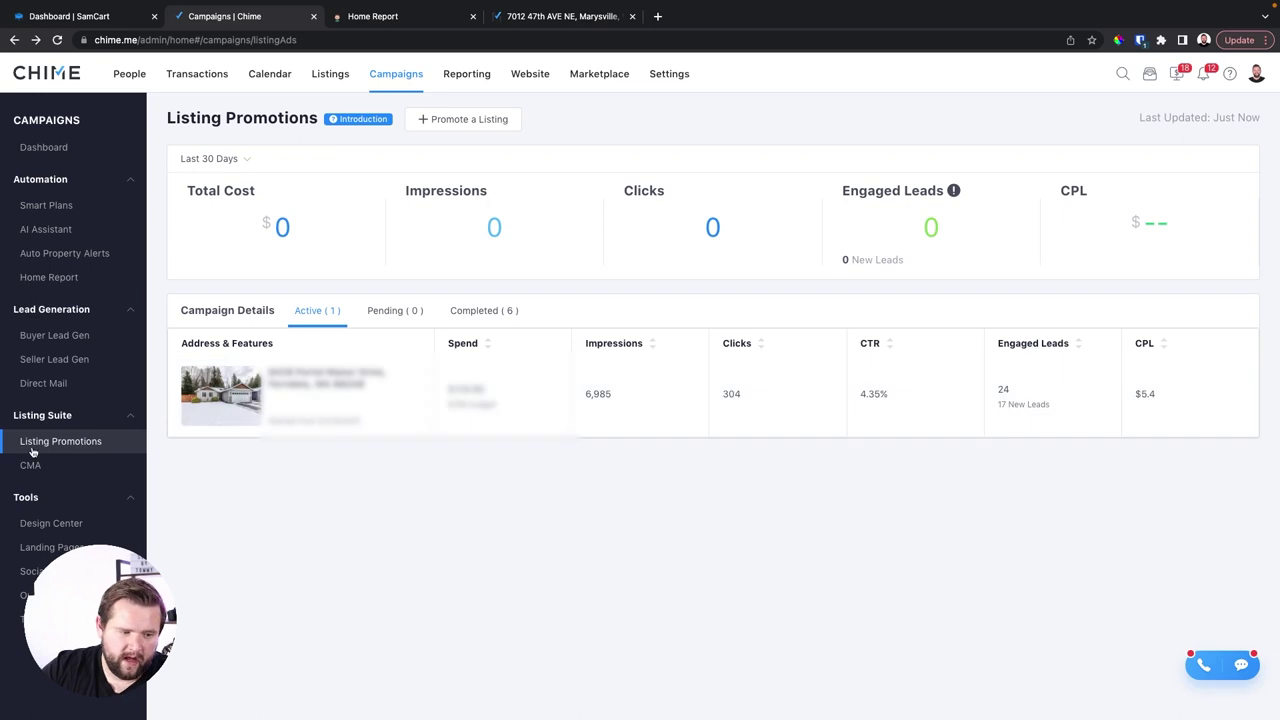
{"action": "left_click", "coordinate": [30, 465]}
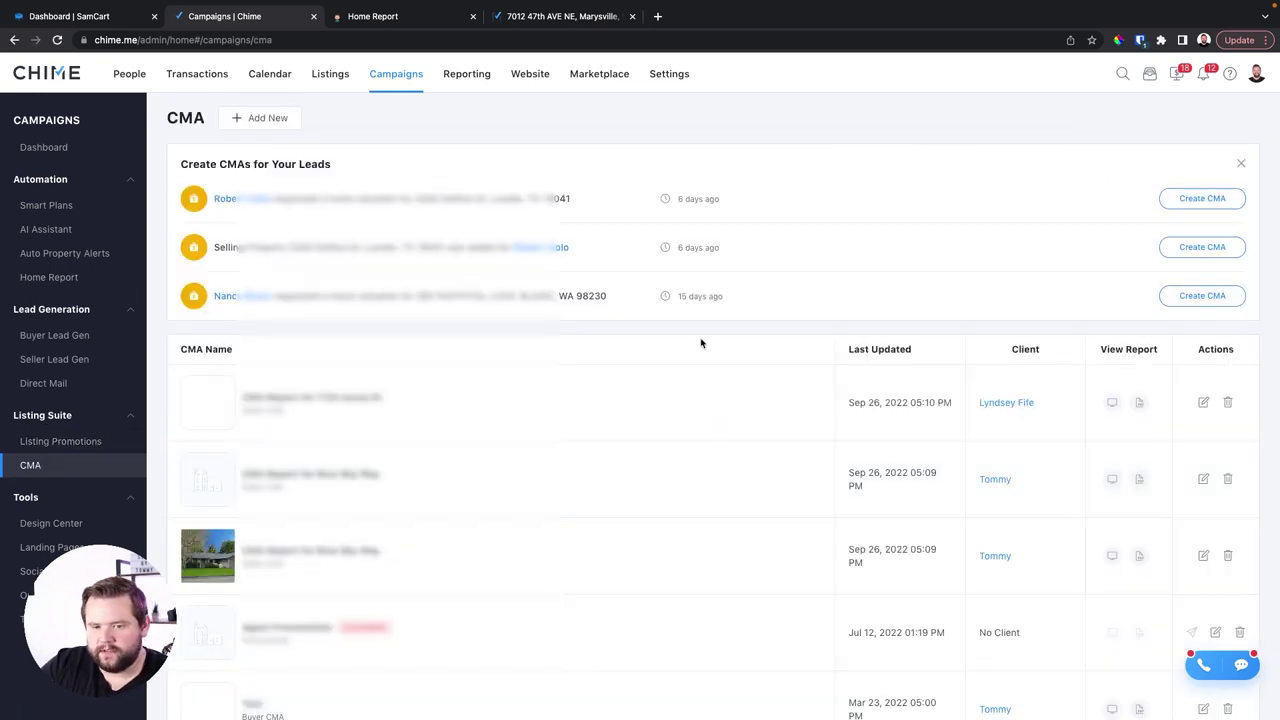
Step: Look through the CMA list, and open the Design Center to view its My Designs and Brand Kit sections
{"action": "scroll", "coordinate": [701, 343], "scroll_direction": "down", "scroll_amount": 5}
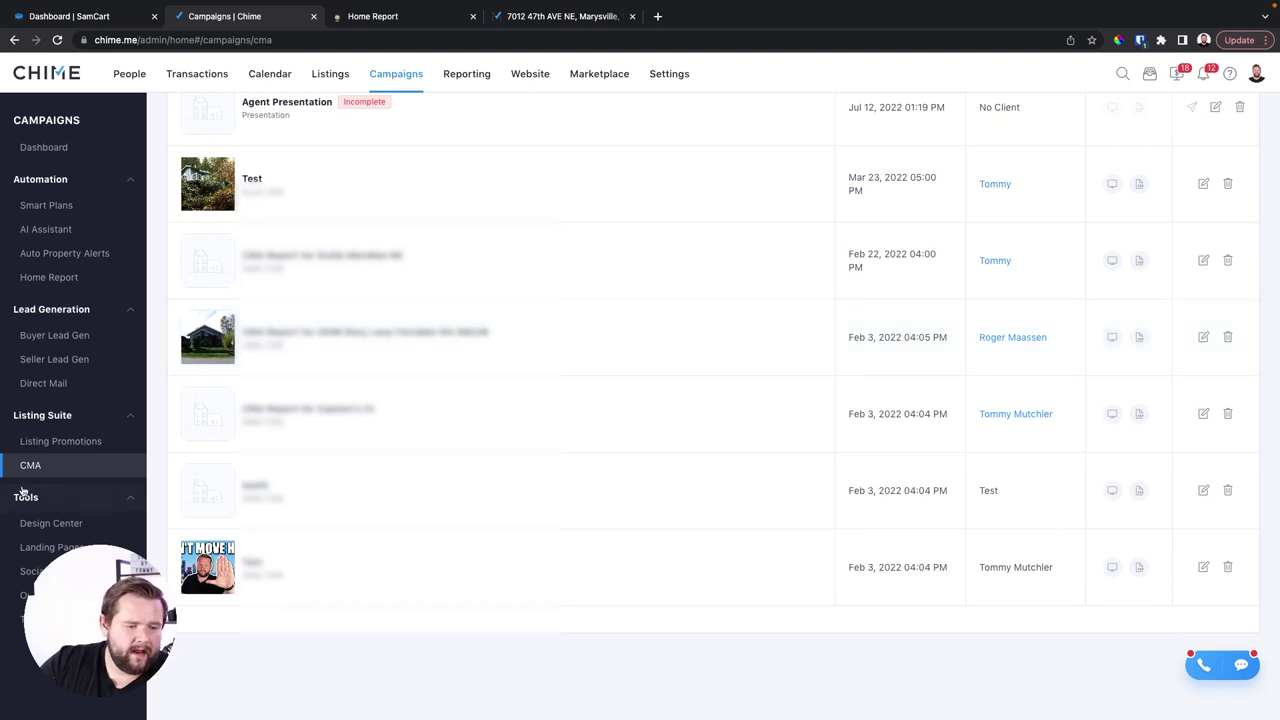
{"action": "left_click", "coordinate": [84, 523]}
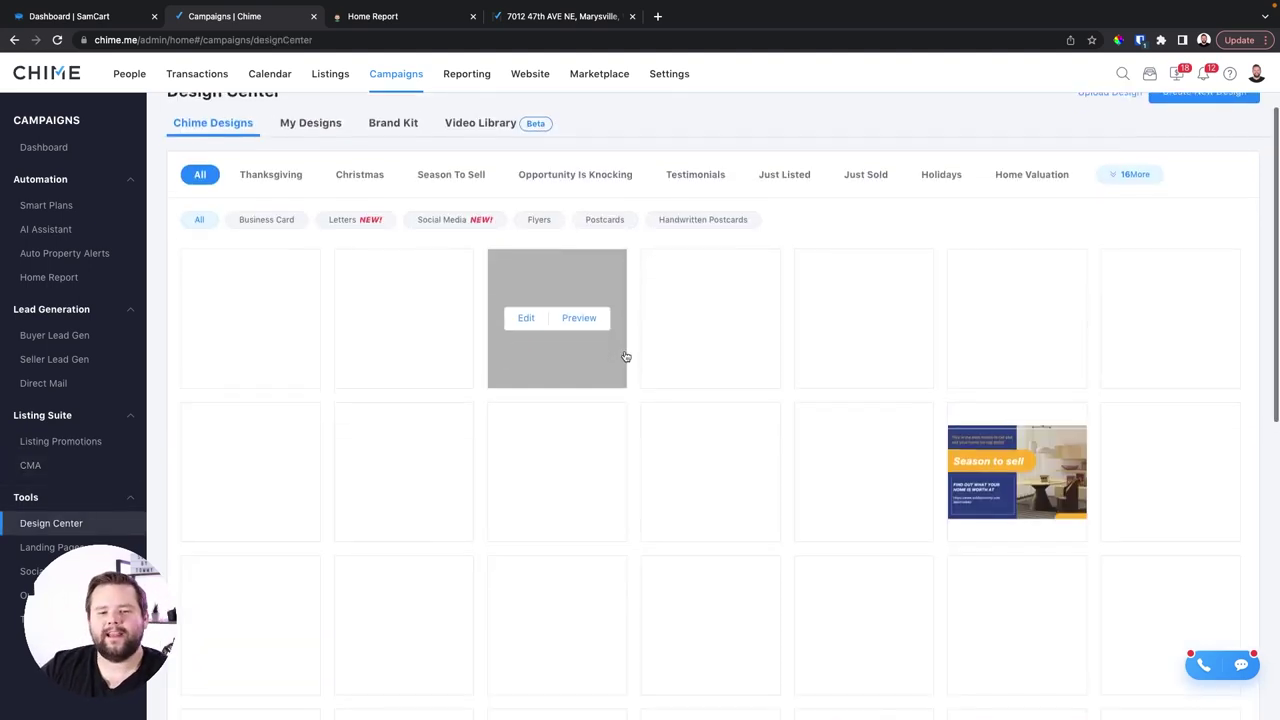
{"action": "left_click", "coordinate": [305, 150]}
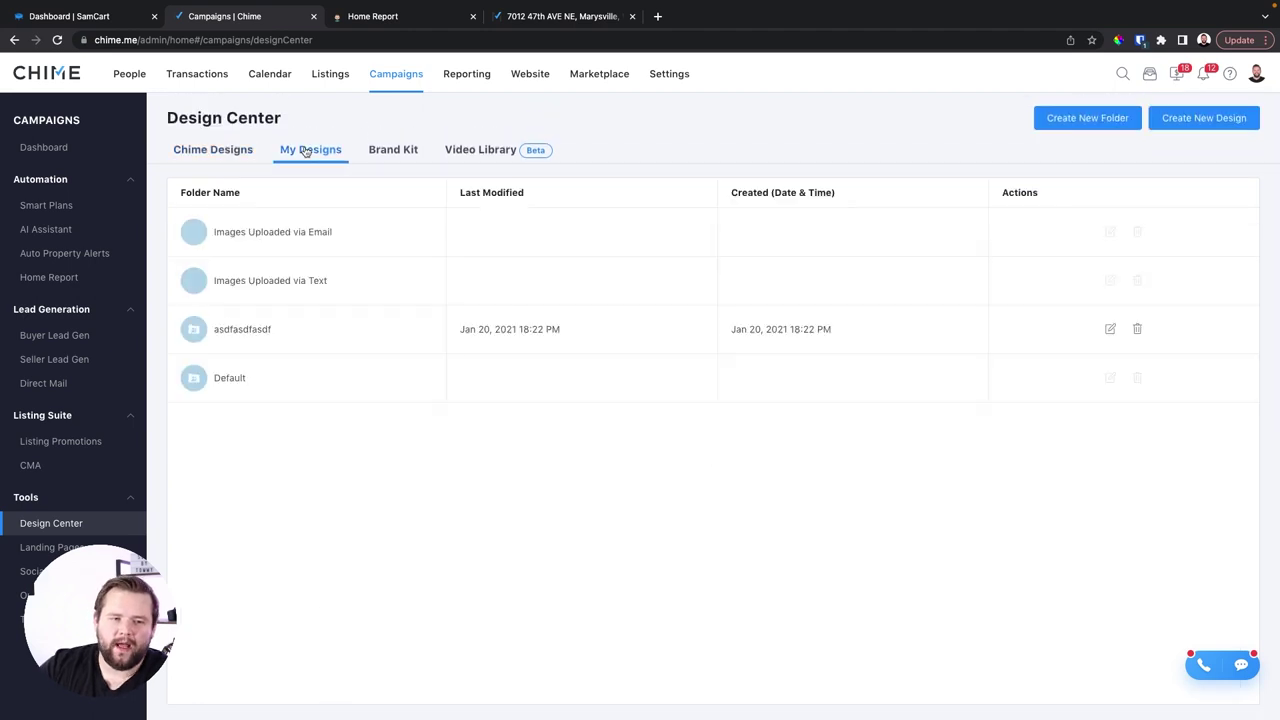
{"action": "left_click", "coordinate": [387, 152]}
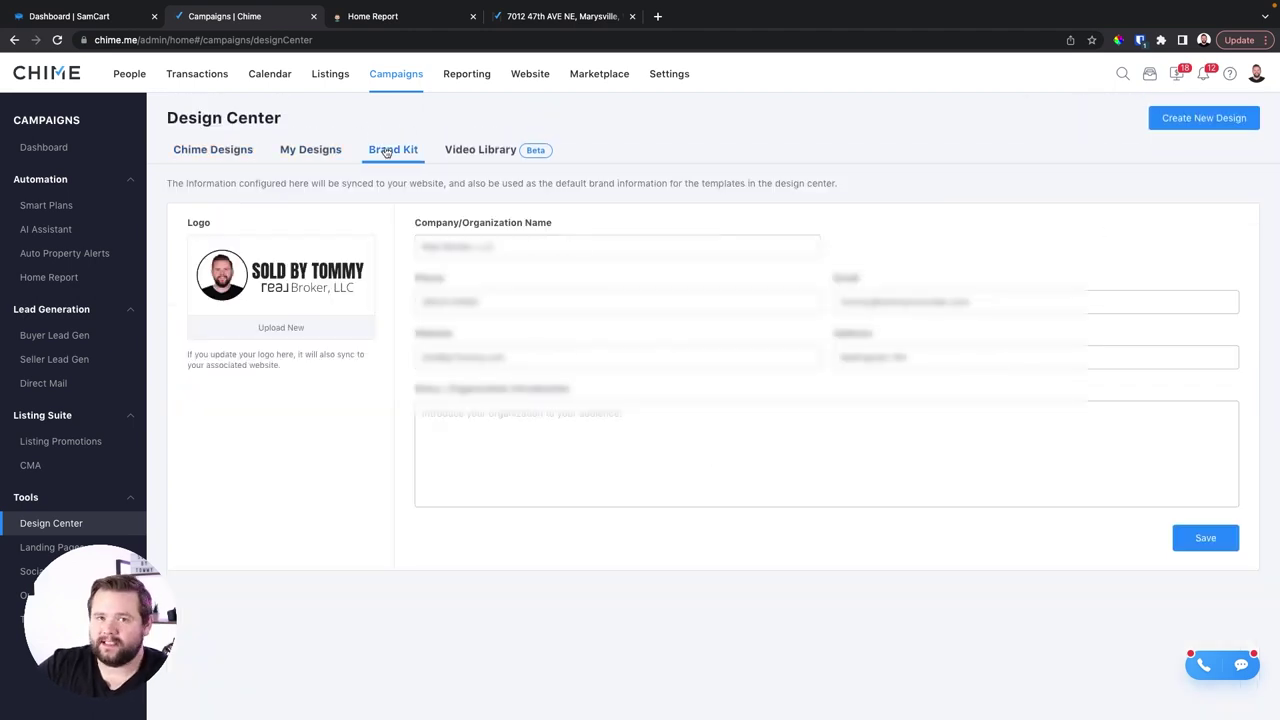
Step: Look closely at the Chime Designs templates, and check the Design Center's Video Library and Brand Kit
{"action": "left_click", "coordinate": [230, 151]}
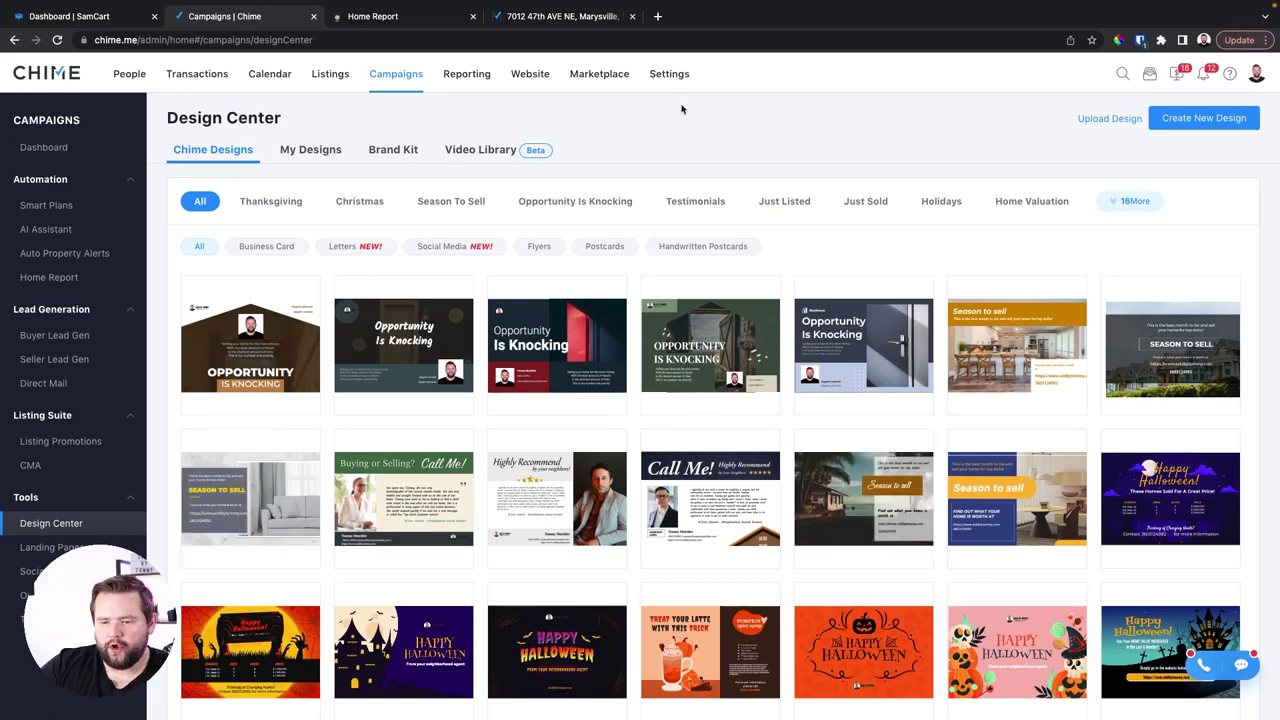
{"action": "scroll", "coordinate": [454, 389], "scroll_direction": "up", "scroll_amount": 5}
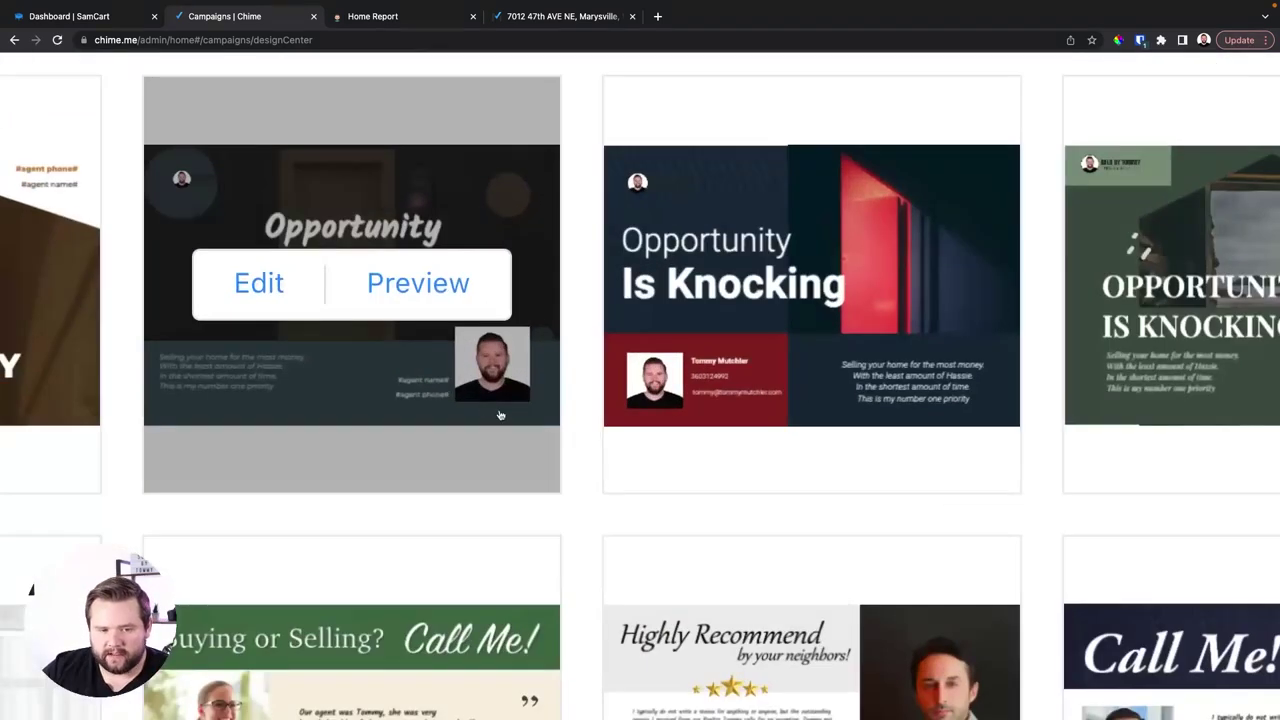
{"action": "scroll", "coordinate": [426, 447], "scroll_direction": "down", "scroll_amount": 5}
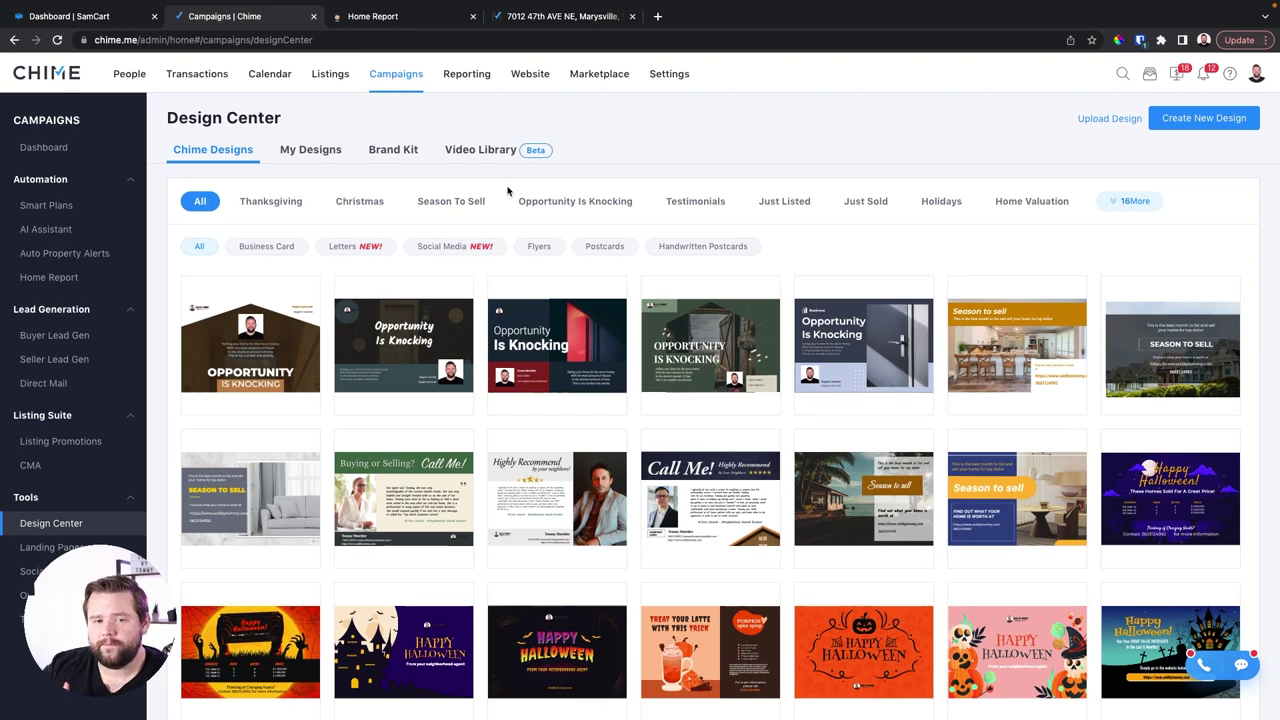
{"action": "left_click", "coordinate": [487, 153]}
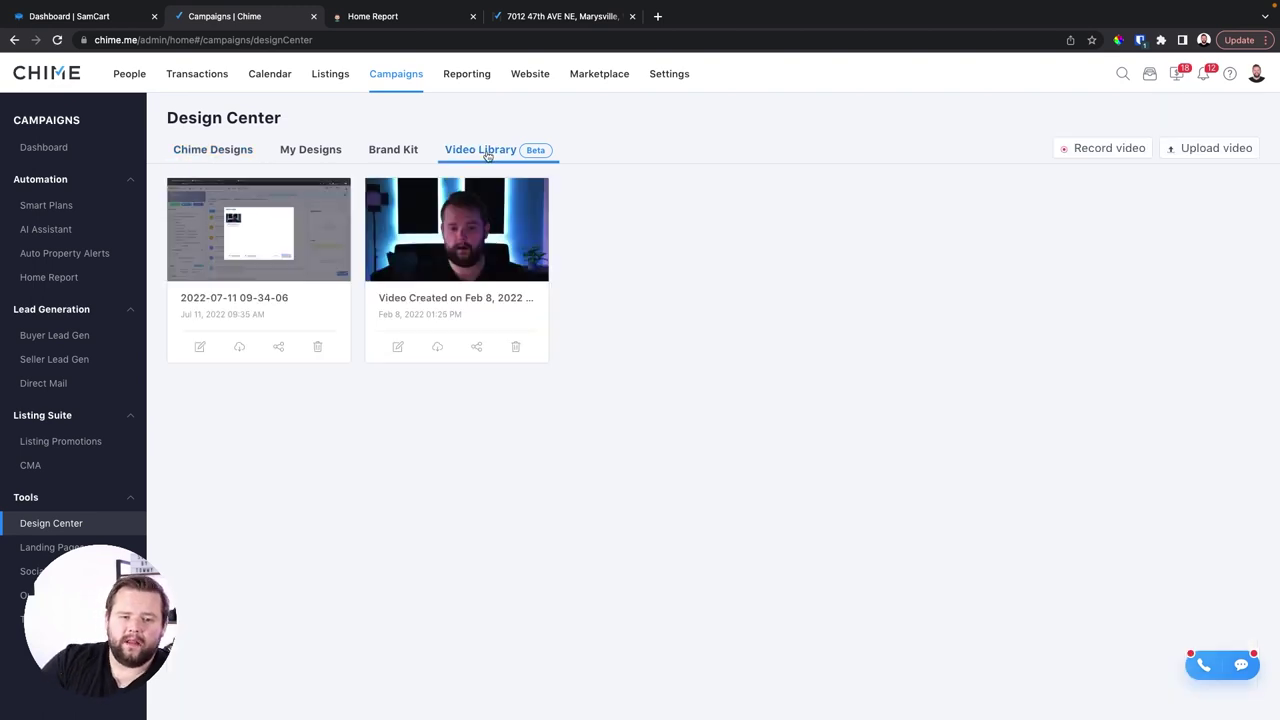
{"action": "left_click", "coordinate": [382, 149]}
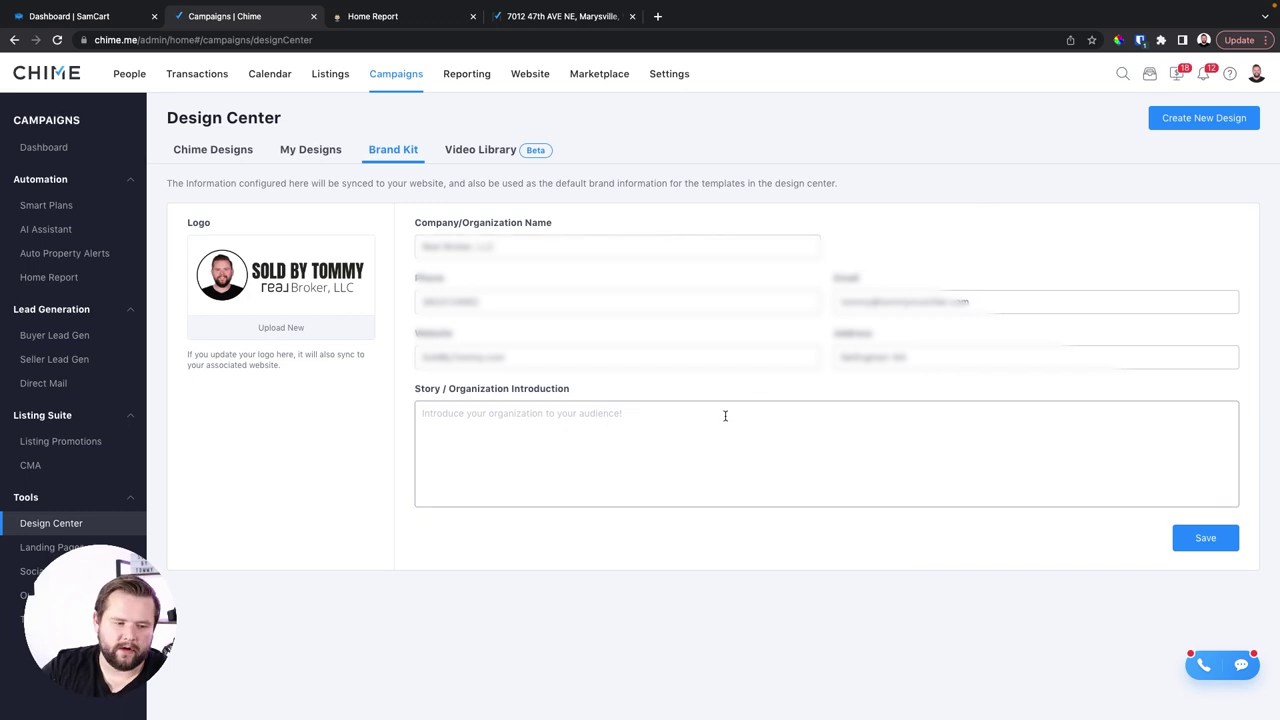
Step: Open the Landing Pages tool and look through the list of existing landing pages
{"action": "left_click", "coordinate": [95, 545]}
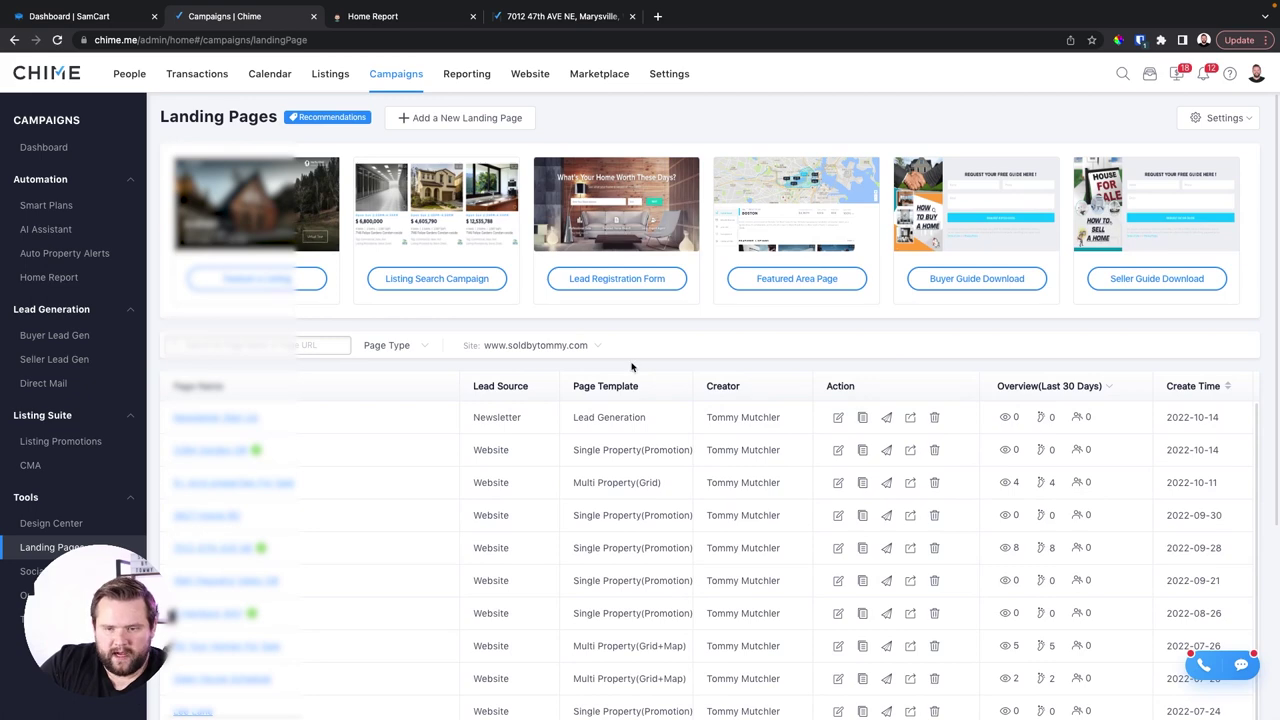
{"action": "scroll", "coordinate": [631, 367], "scroll_direction": "down", "scroll_amount": 5}
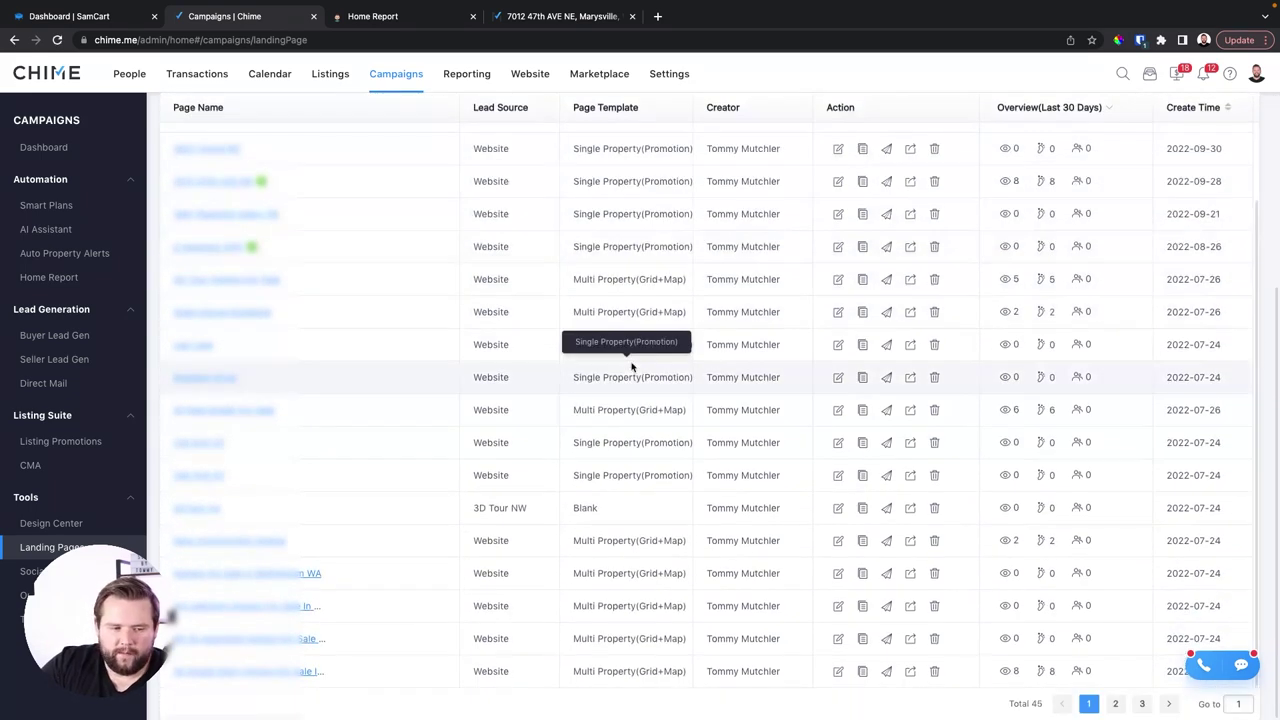
{"action": "scroll", "coordinate": [680, 380], "scroll_direction": "up", "scroll_amount": 5}
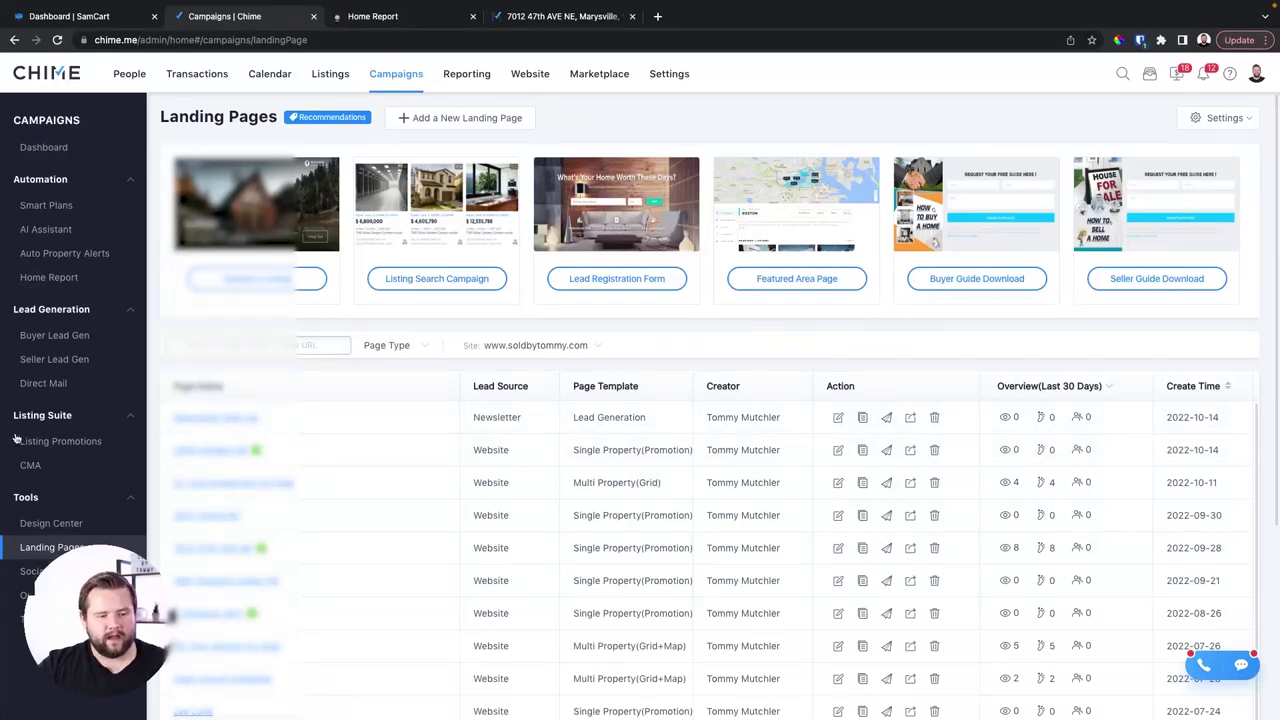
Step: Open Social Studio and look over its calendar and automatic listing posts
{"action": "left_click", "coordinate": [38, 571]}
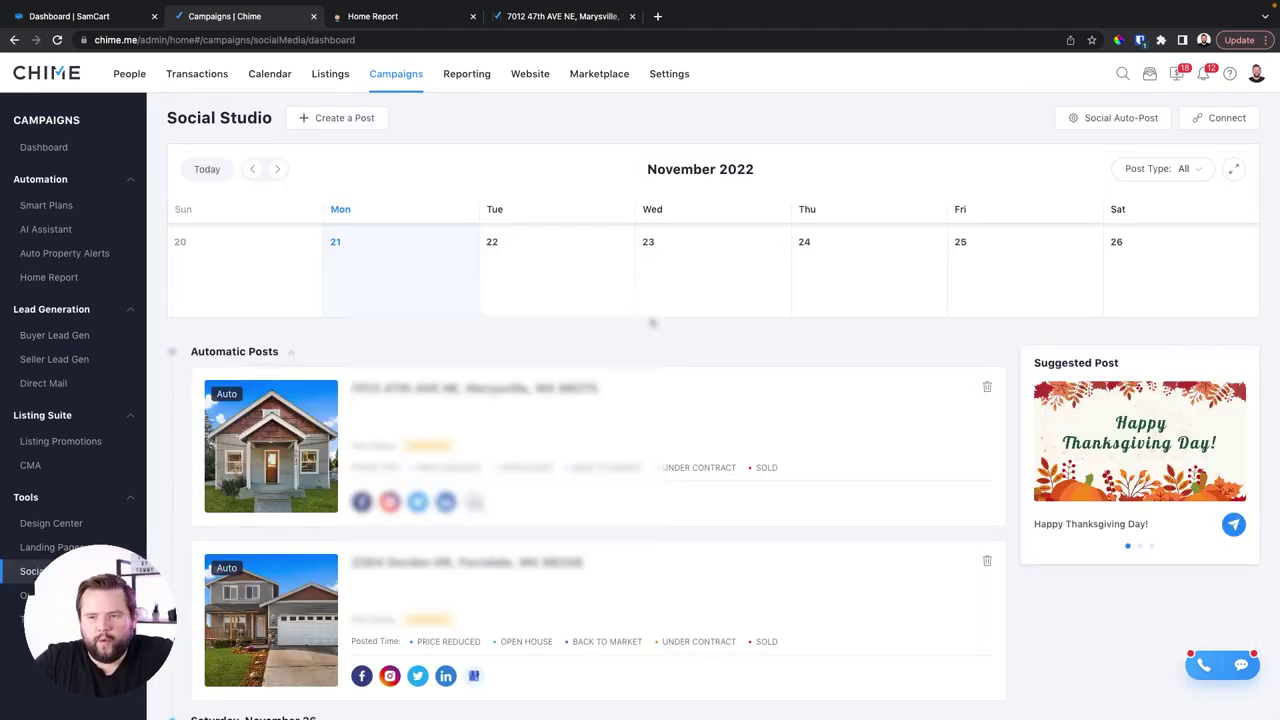
{"action": "scroll", "coordinate": [669, 343], "scroll_direction": "down", "scroll_amount": 1}
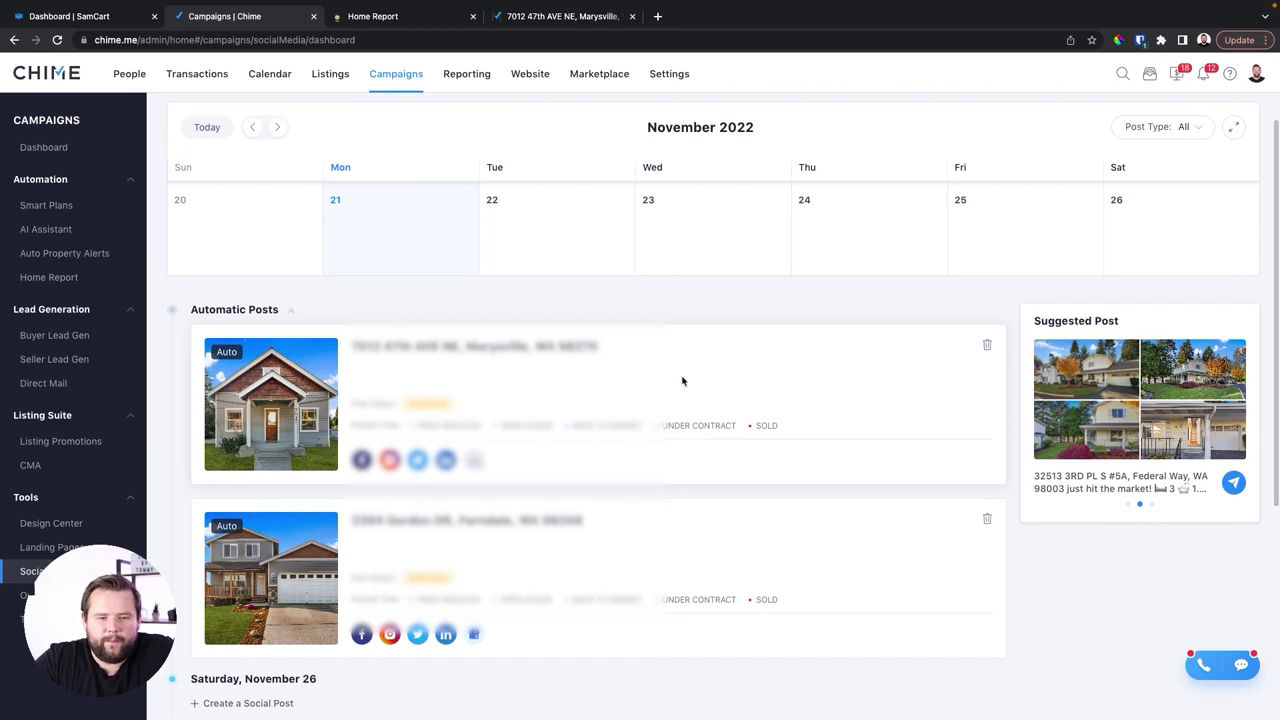
{"action": "scroll", "coordinate": [580, 389], "scroll_direction": "down", "scroll_amount": 1}
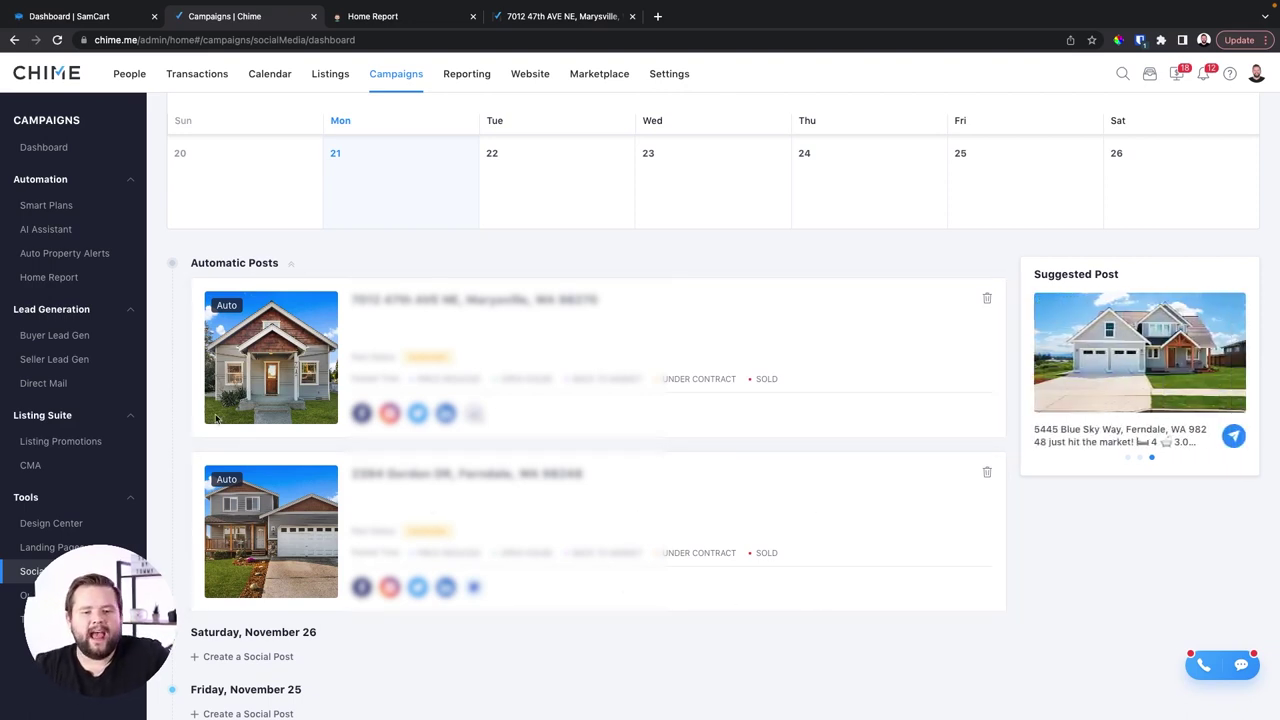
Step: Open the Social Auto-Post settings and review the default content for every listing status
{"action": "scroll", "coordinate": [720, 217], "scroll_direction": "up", "scroll_amount": 2}
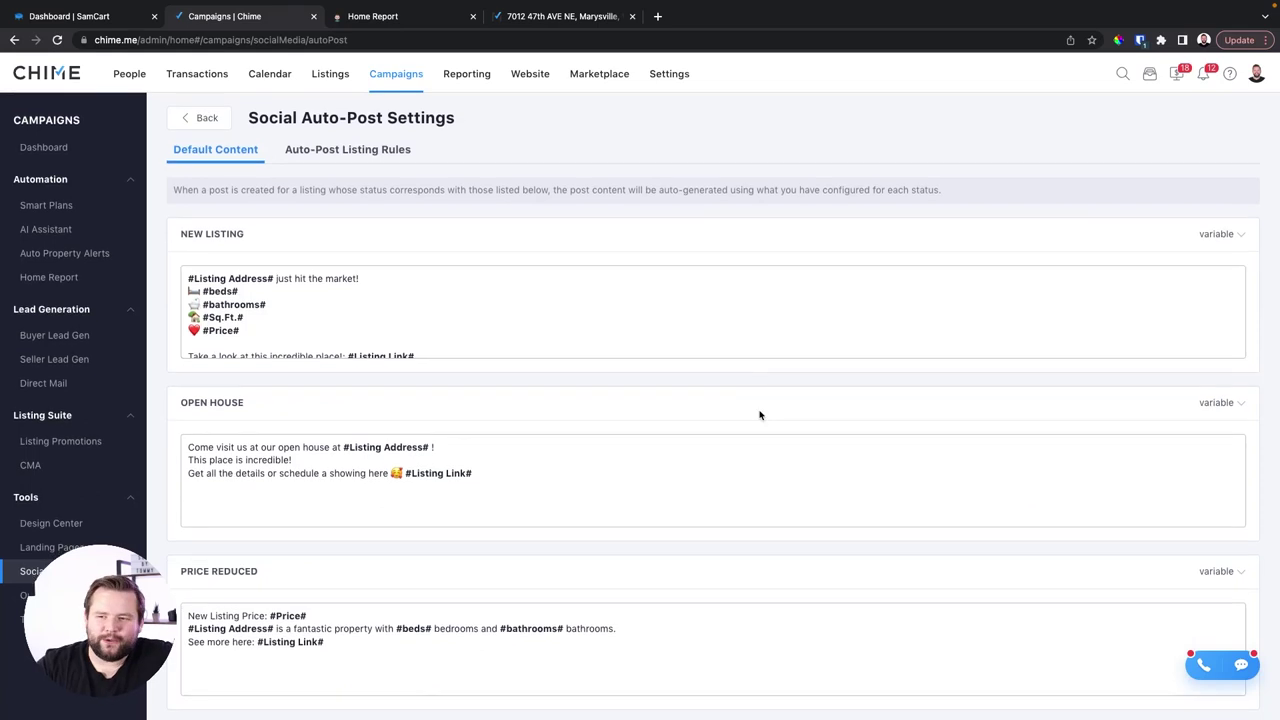
{"action": "scroll", "coordinate": [444, 341], "scroll_direction": "down", "scroll_amount": 1}
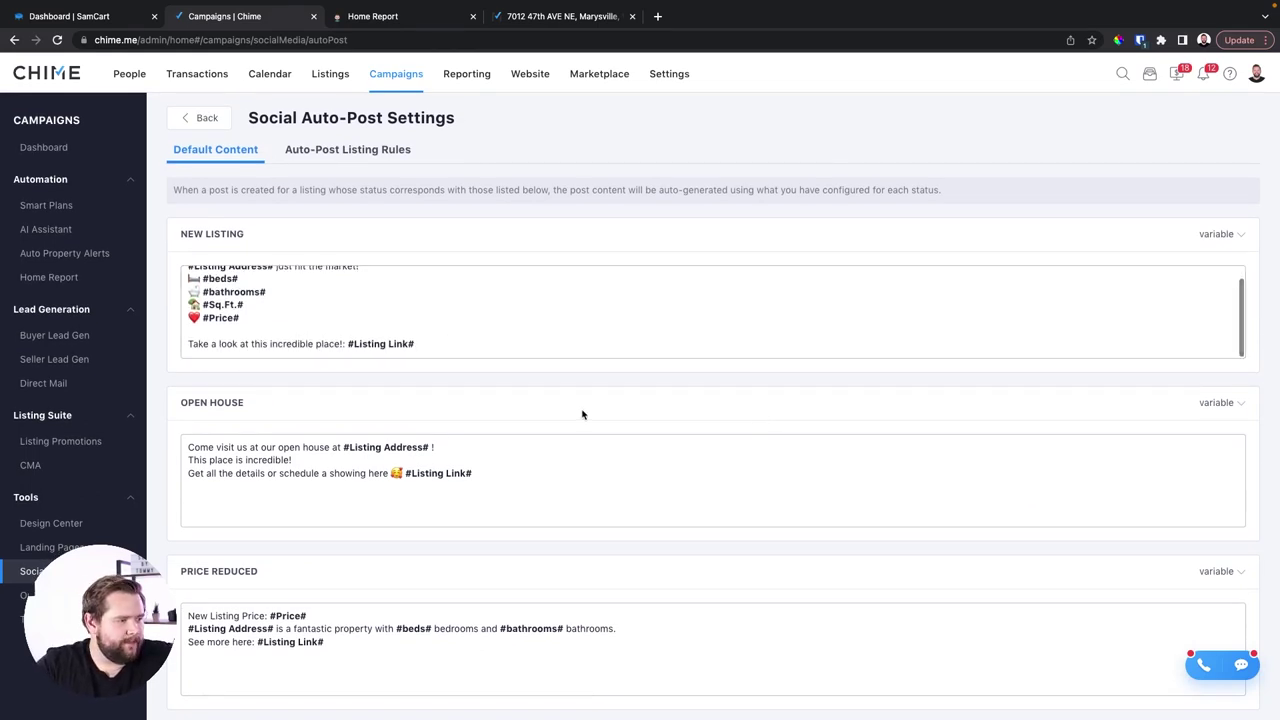
{"action": "scroll", "coordinate": [582, 414], "scroll_direction": "down", "scroll_amount": 4}
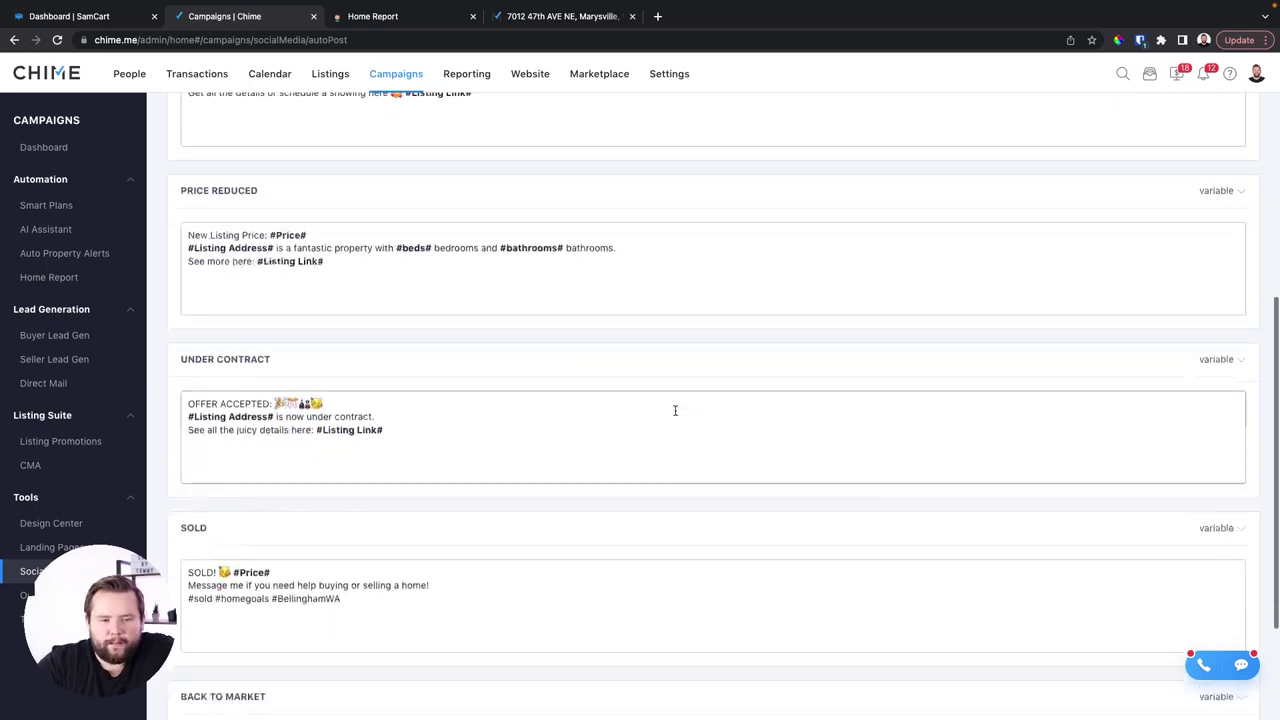
{"action": "scroll", "coordinate": [675, 410], "scroll_direction": "down", "scroll_amount": 2}
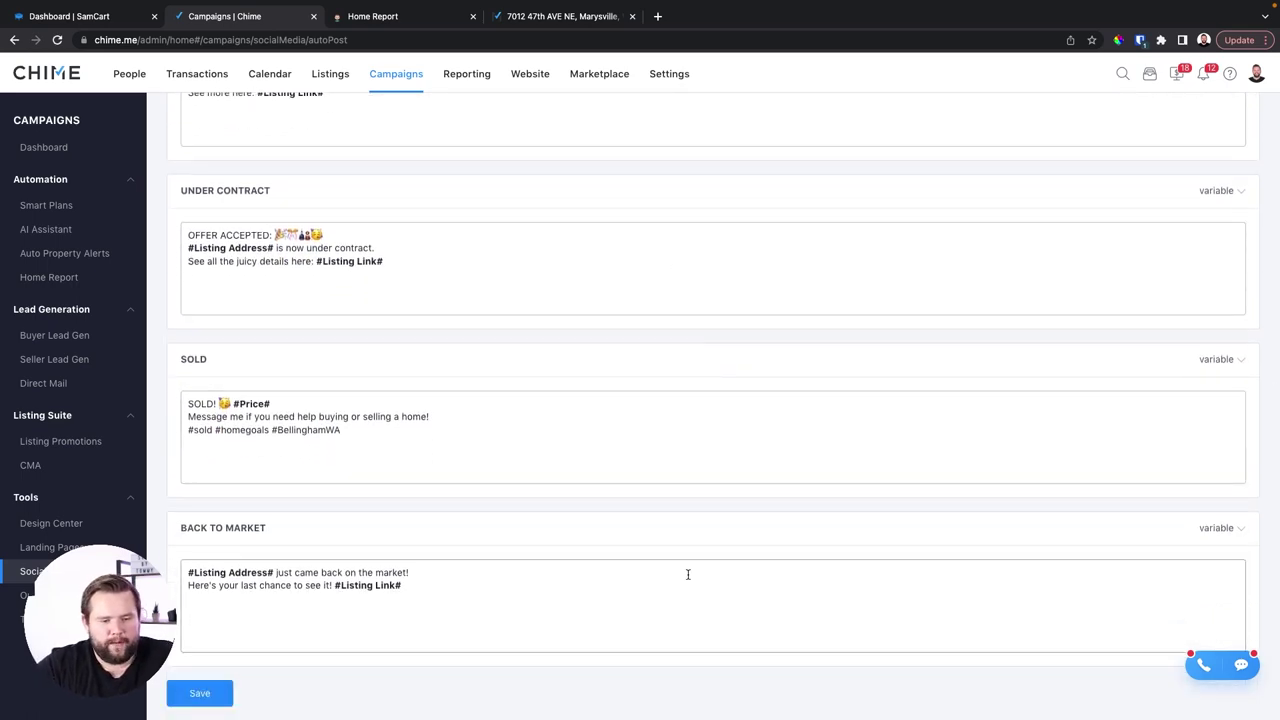
{"action": "scroll", "coordinate": [688, 574], "scroll_direction": "up", "scroll_amount": 8}
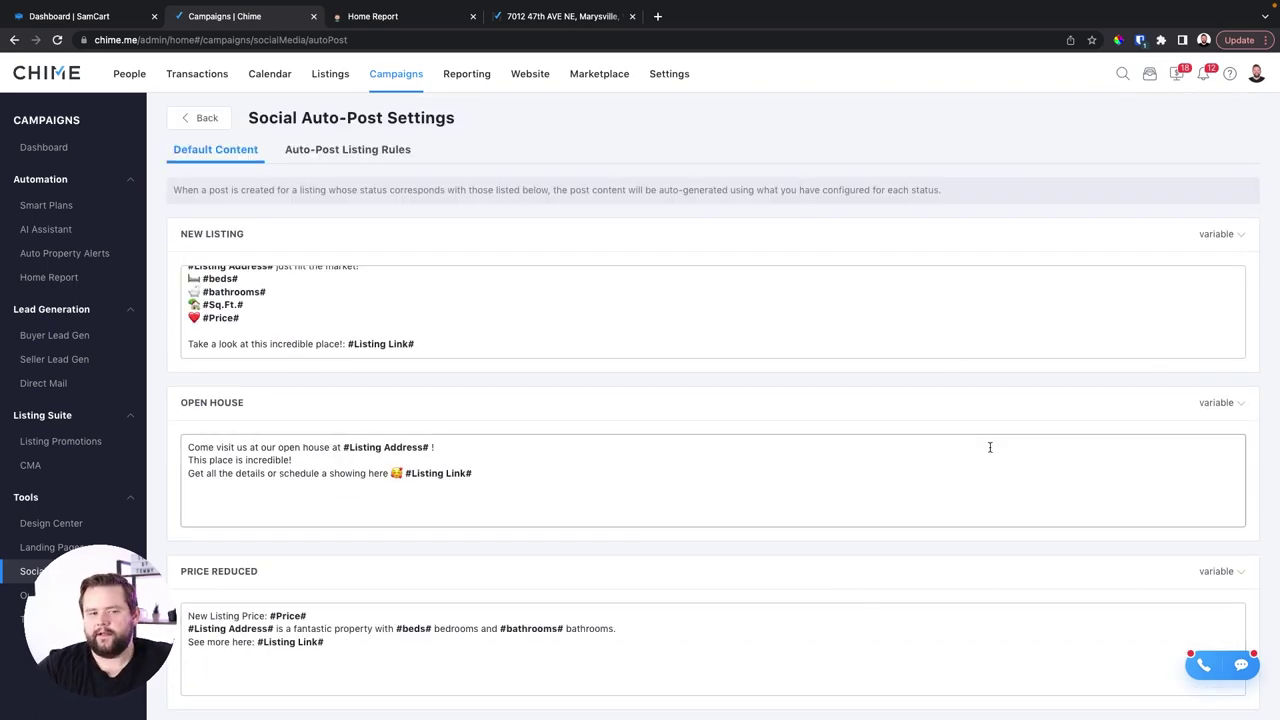
Step: Check the variables available for New Listing content and the Auto-Post Listing Rules, and return to Social Studio
{"action": "left_click", "coordinate": [1206, 235]}
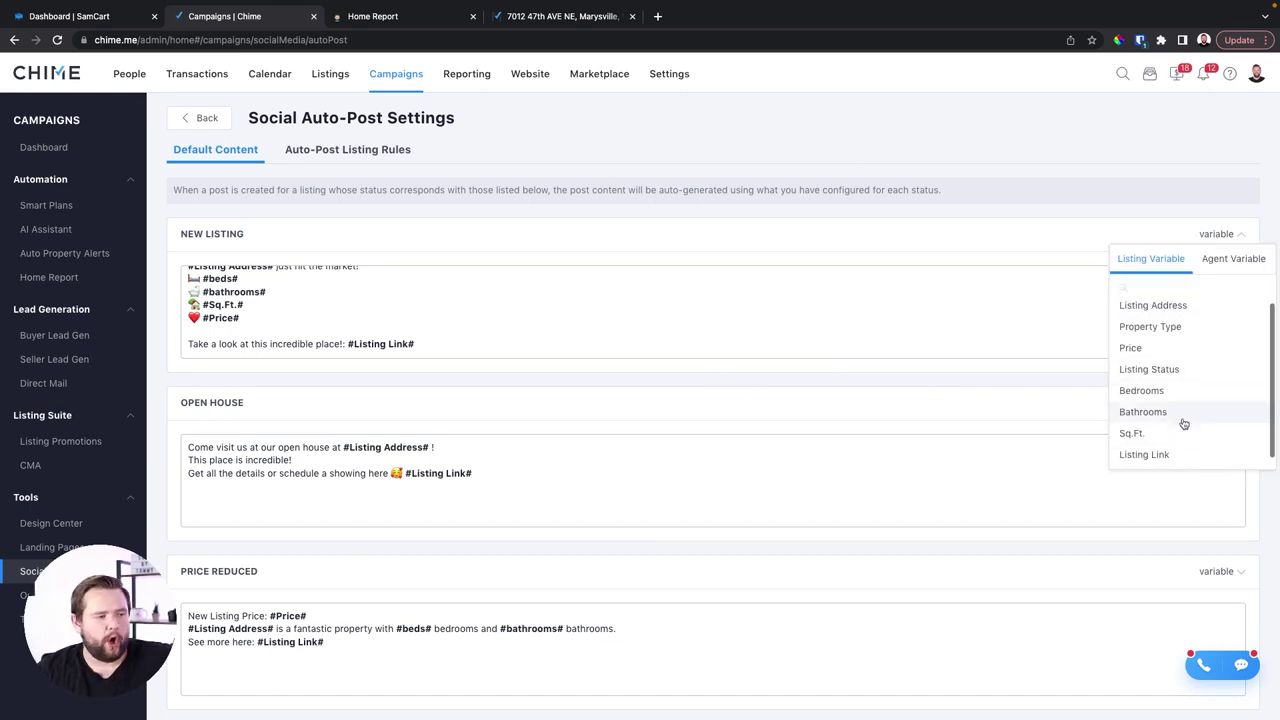
{"action": "left_click", "coordinate": [745, 255]}
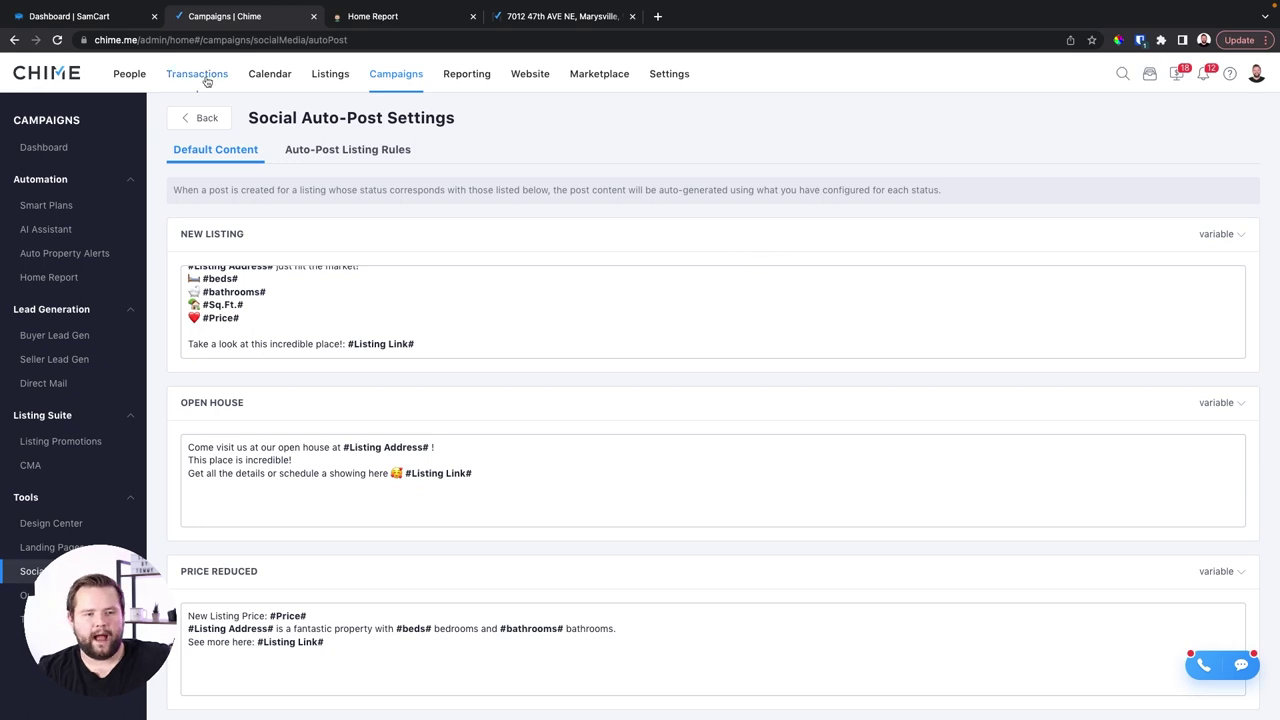
{"action": "left_click", "coordinate": [349, 151]}
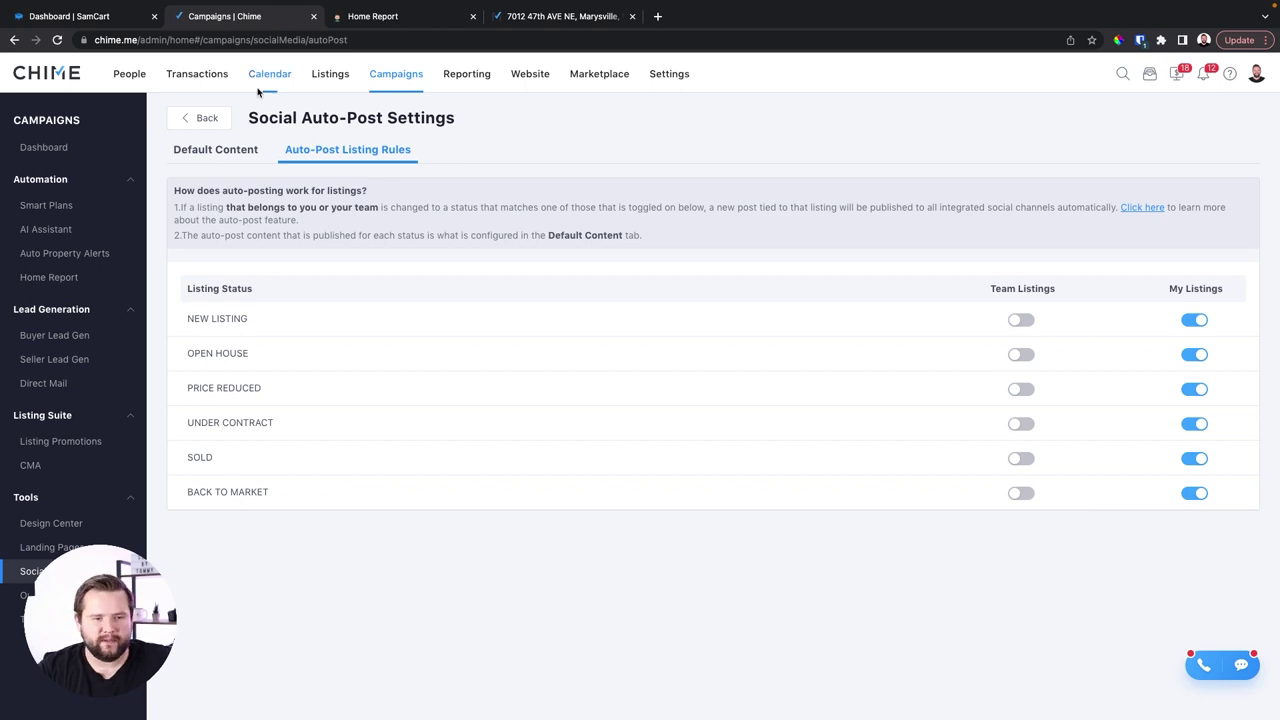
{"action": "left_click", "coordinate": [186, 122]}
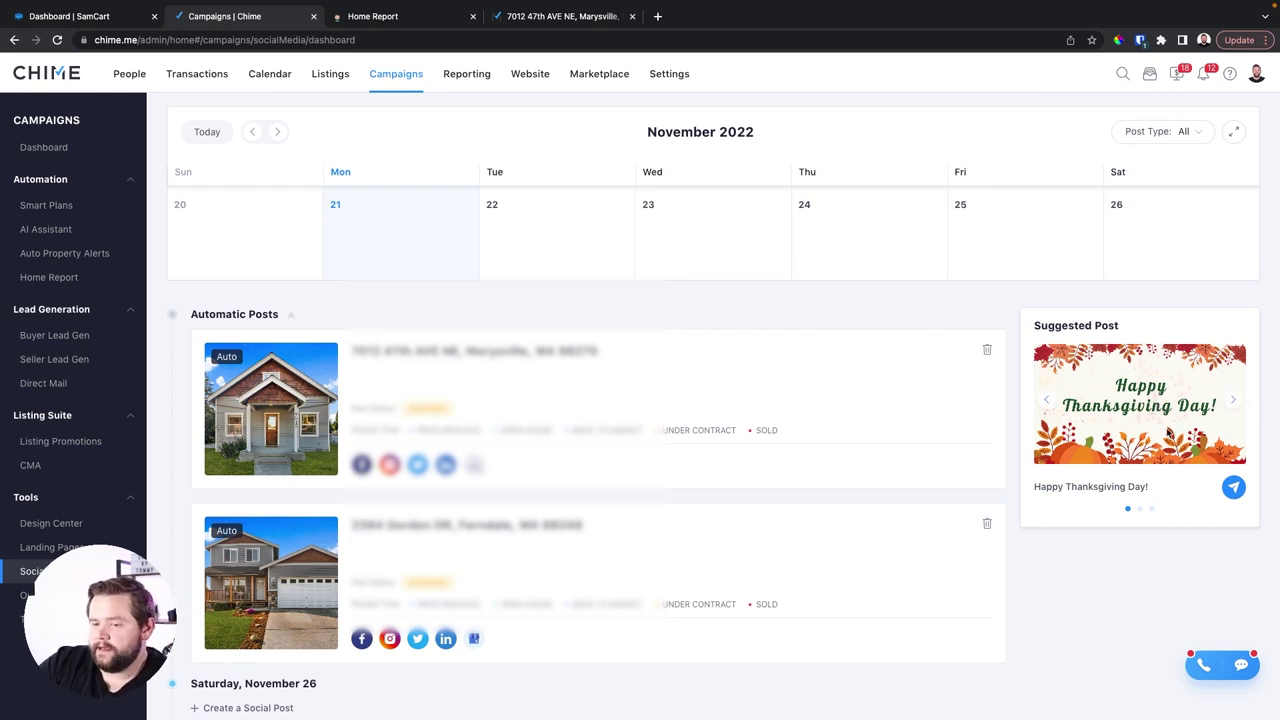
Step: Browse the suggested posts and start a post from the Federal Way listing suggestion, reviewing its channels, text and images
{"action": "left_click", "coordinate": [1233, 402]}
{"action": "left_click", "coordinate": [1235, 399]}
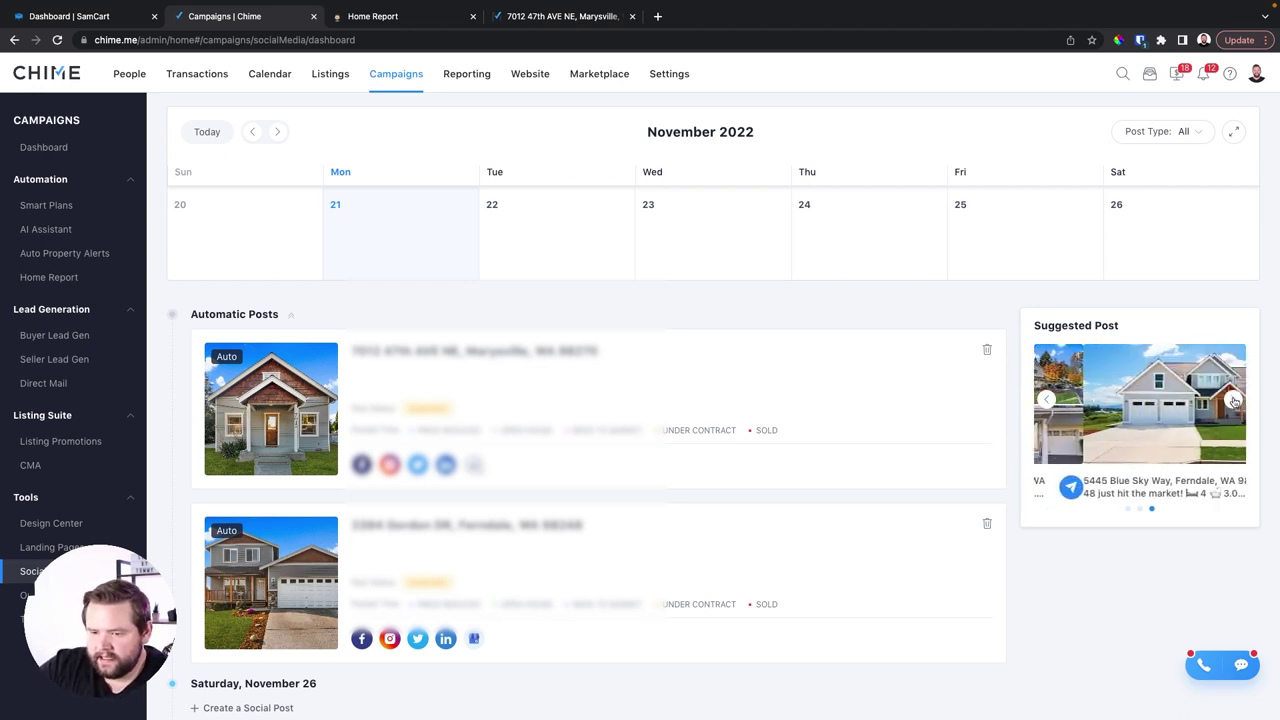
{"action": "left_click", "coordinate": [1045, 402]}
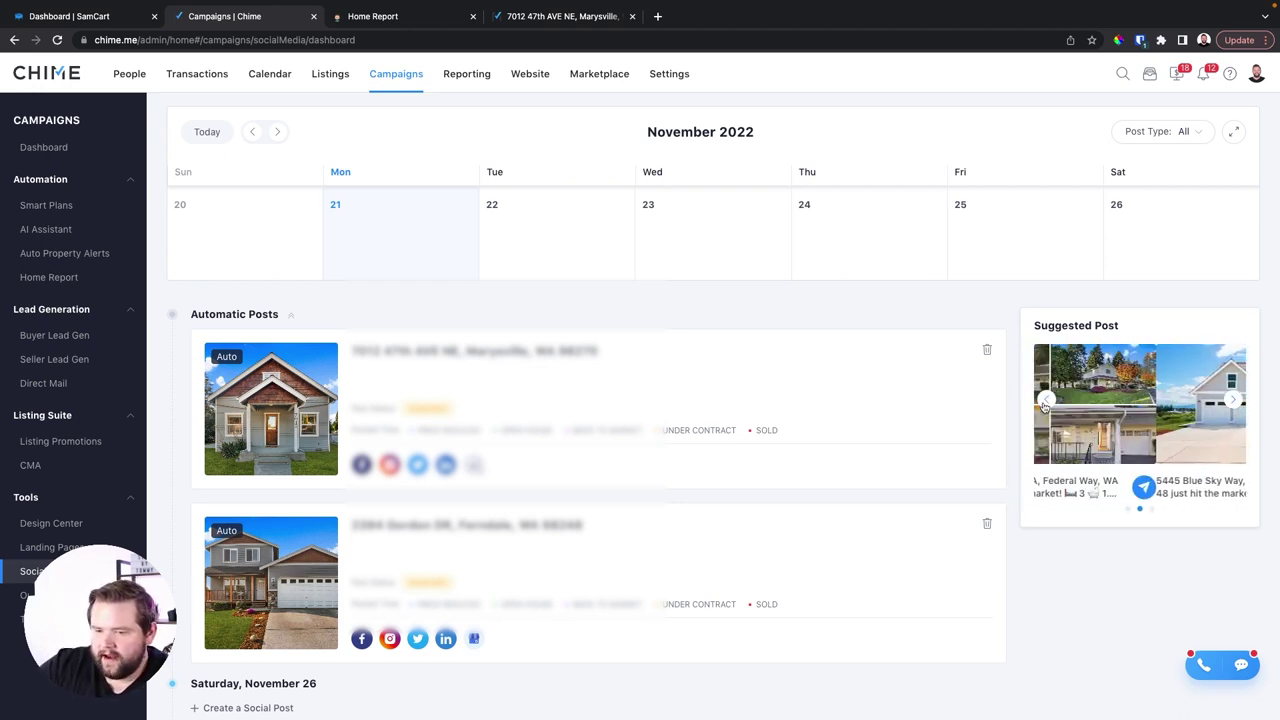
{"action": "left_click", "coordinate": [1236, 487]}
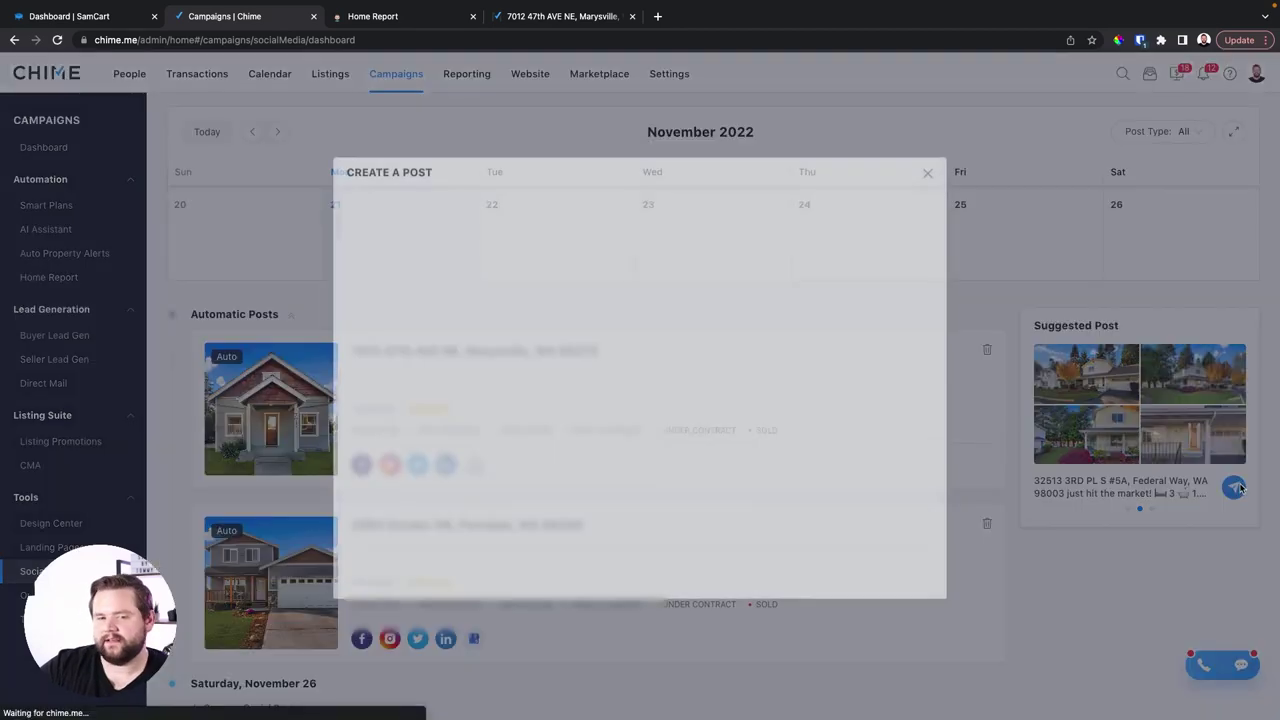
{"action": "scroll", "coordinate": [497, 410], "scroll_direction": "down", "scroll_amount": 3}
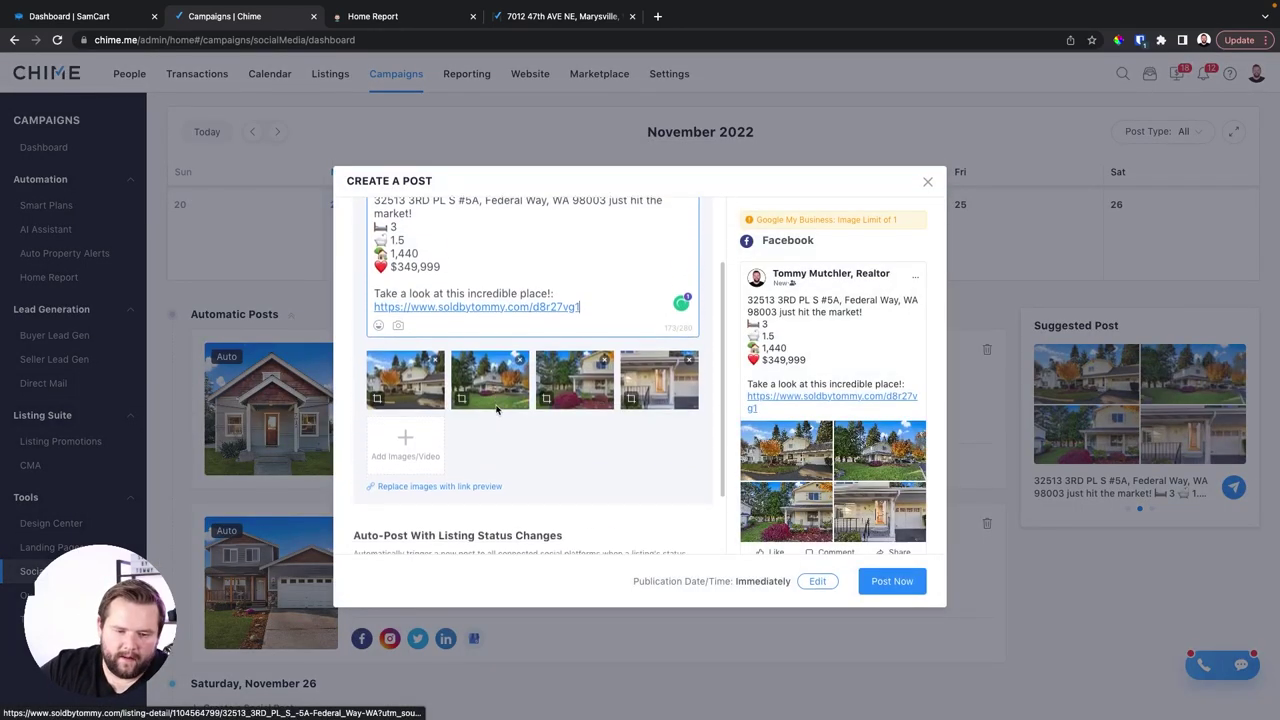
{"action": "scroll", "coordinate": [706, 334], "scroll_direction": "up", "scroll_amount": 1}
{"action": "scroll", "coordinate": [706, 334], "scroll_direction": "up", "scroll_amount": 1}
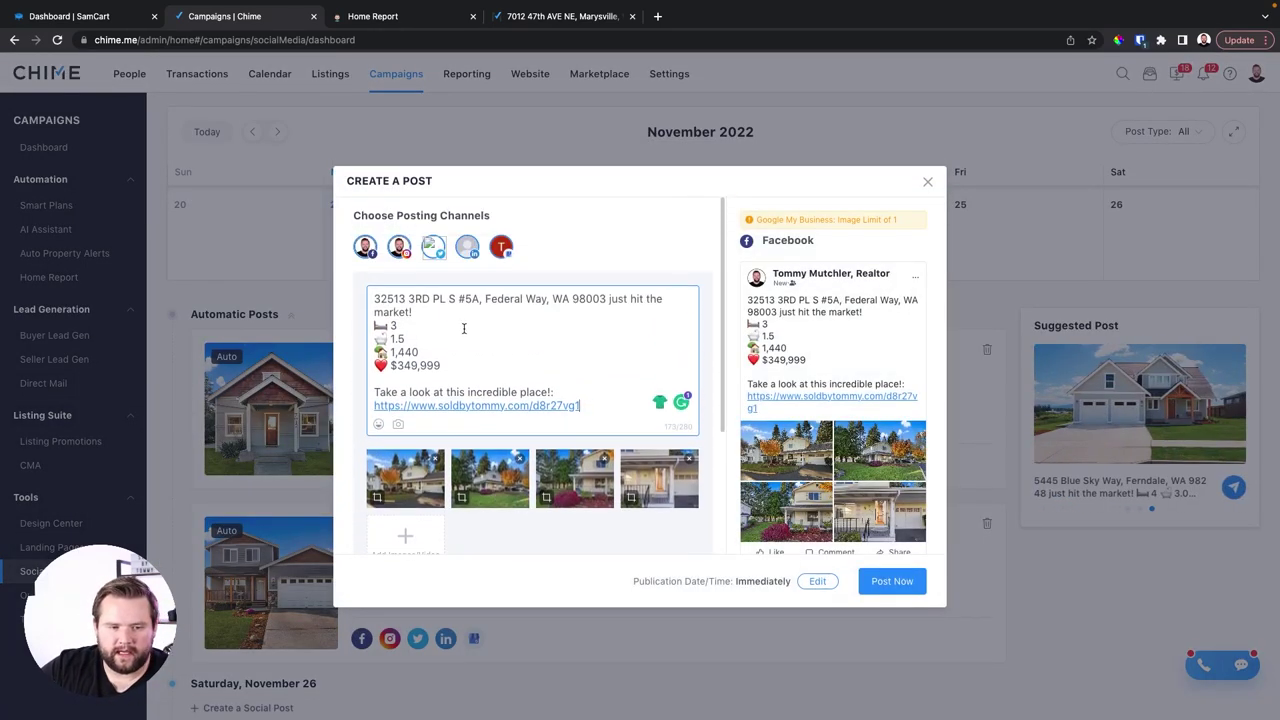
{"action": "mouse_move", "coordinate": [394, 298]}
{"action": "left_mouse_down"}
{"action": "mouse_move", "coordinate": [528, 298]}
{"action": "mouse_move", "coordinate": [374, 298]}
{"action": "left_mouse_up"}
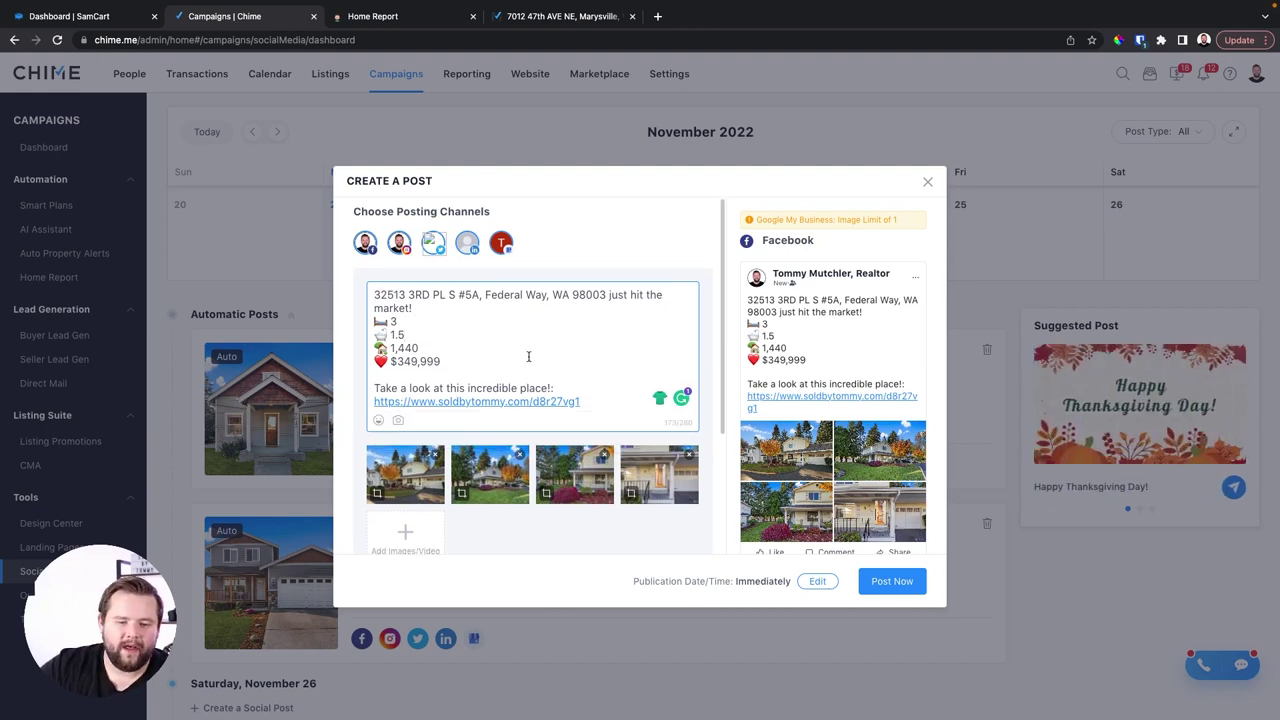
Step: Add three more interior photos of the listing to the post's images and save the media selection
{"action": "scroll", "coordinate": [600, 410], "scroll_direction": "down", "scroll_amount": 3}
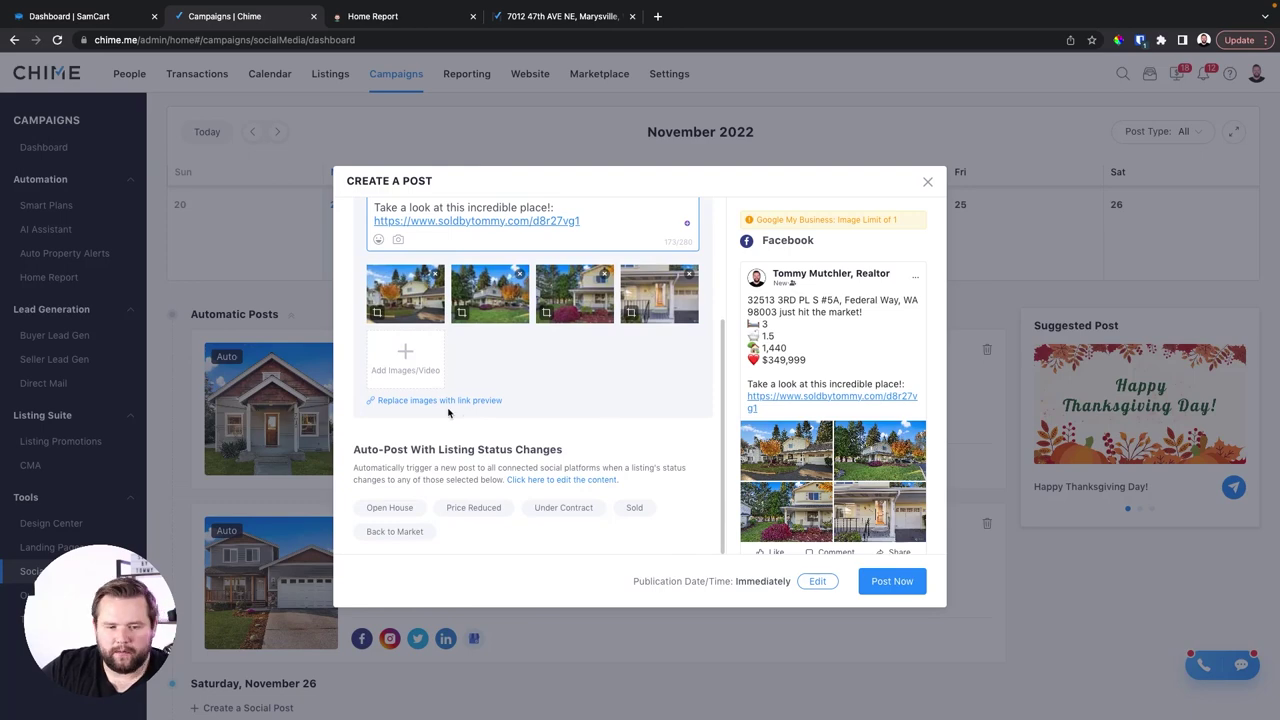
{"action": "left_click", "coordinate": [405, 368]}
{"action": "scroll", "coordinate": [640, 440], "scroll_direction": "down", "scroll_amount": 2}
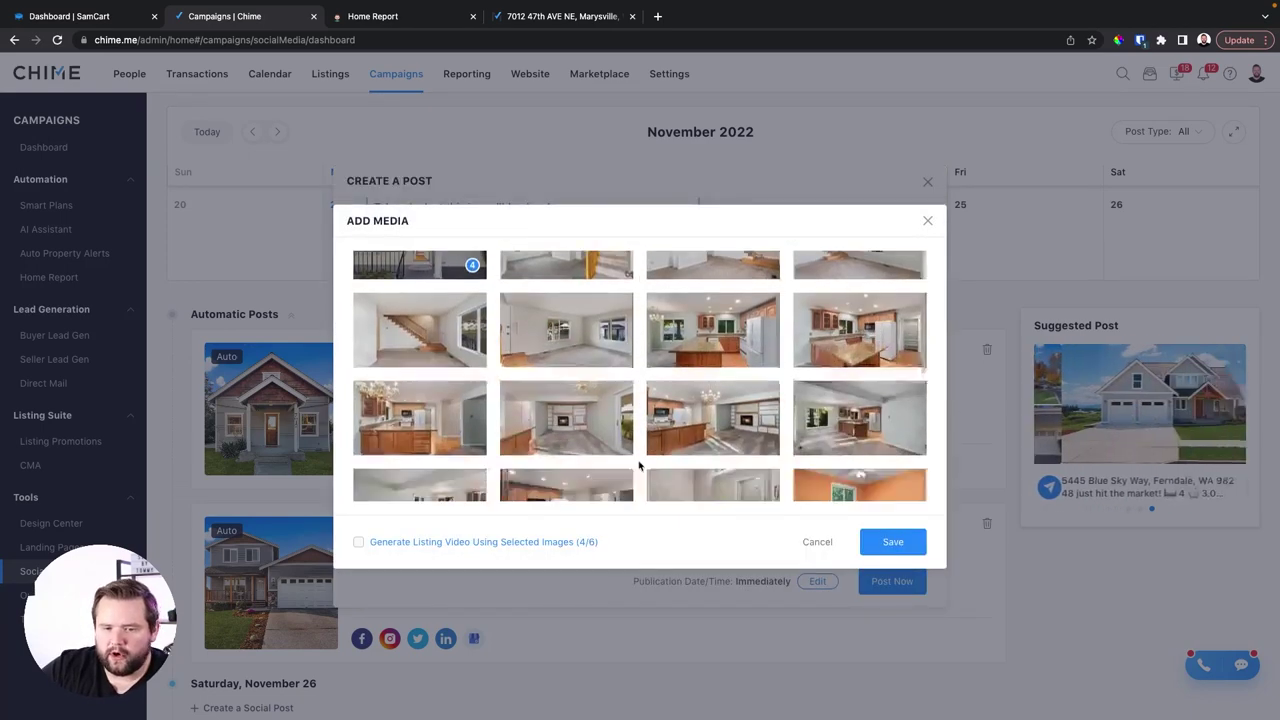
{"action": "scroll", "coordinate": [640, 465], "scroll_direction": "up", "scroll_amount": 1}
{"action": "left_click", "coordinate": [594, 465]}
{"action": "left_click", "coordinate": [592, 404]}
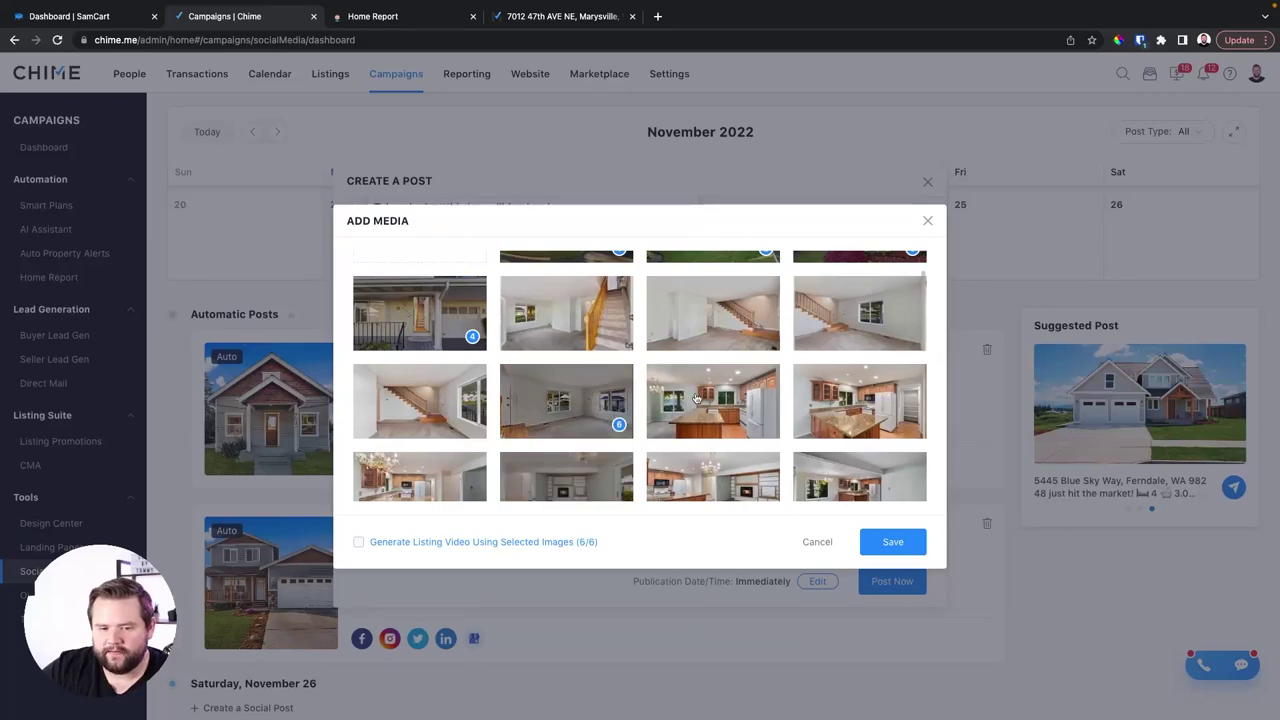
{"action": "left_click", "coordinate": [697, 398]}
{"action": "left_click", "coordinate": [893, 540]}
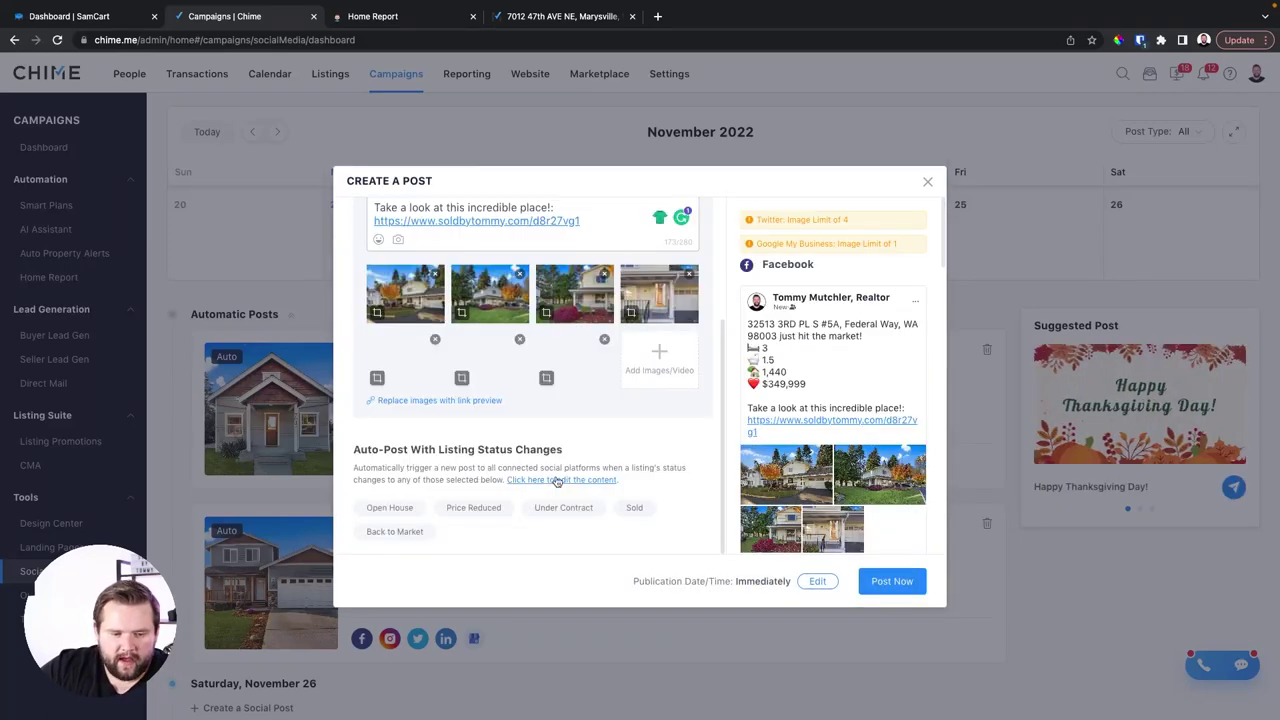
Step: Turn on auto-posting for Open House, Price Reduced, Under Contract, Sold and Back to Market changes, and open the post's publication date and time for editing
{"action": "left_click", "coordinate": [412, 512]}
{"action": "left_click", "coordinate": [505, 508]}
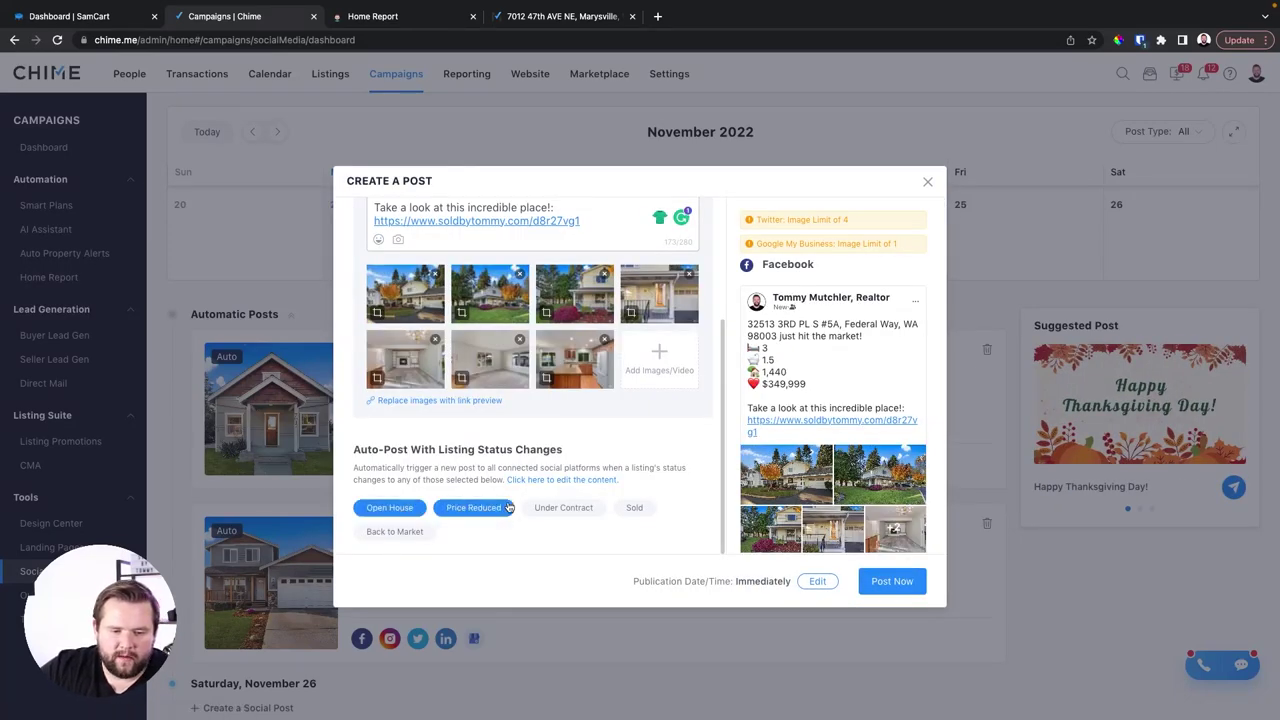
{"action": "left_click", "coordinate": [562, 507]}
{"action": "left_click", "coordinate": [630, 508]}
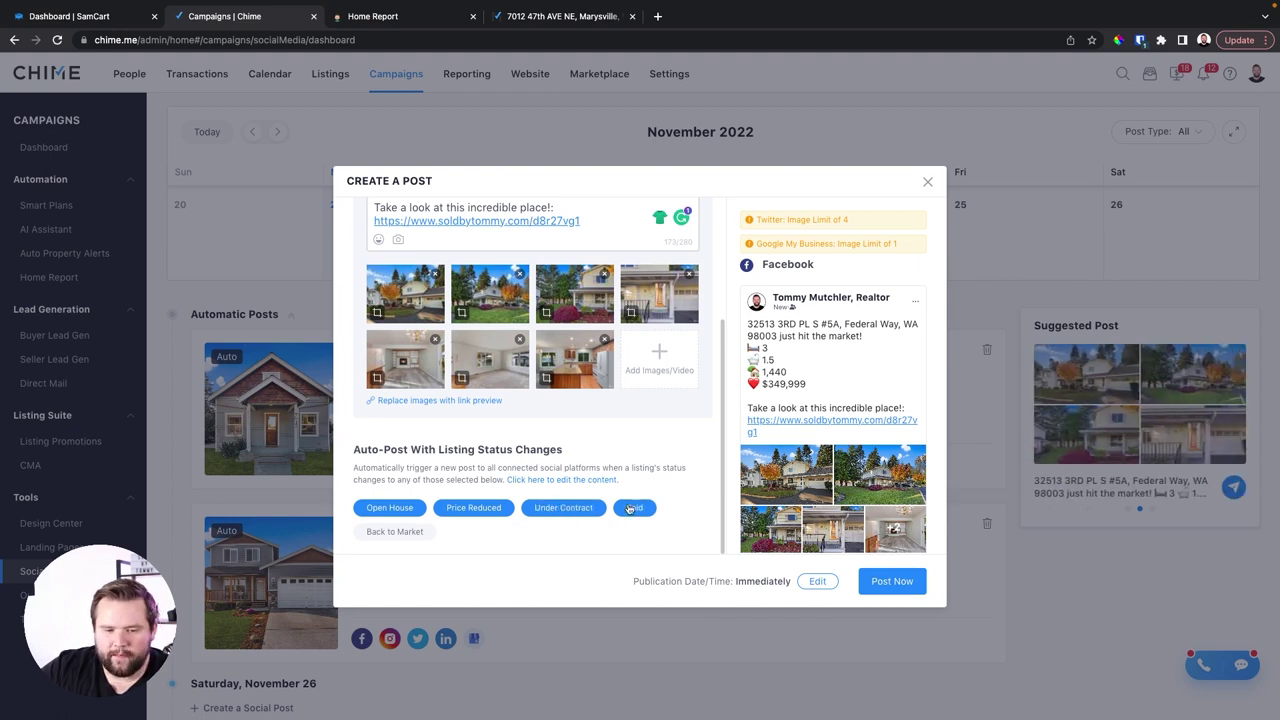
{"action": "left_click", "coordinate": [396, 532]}
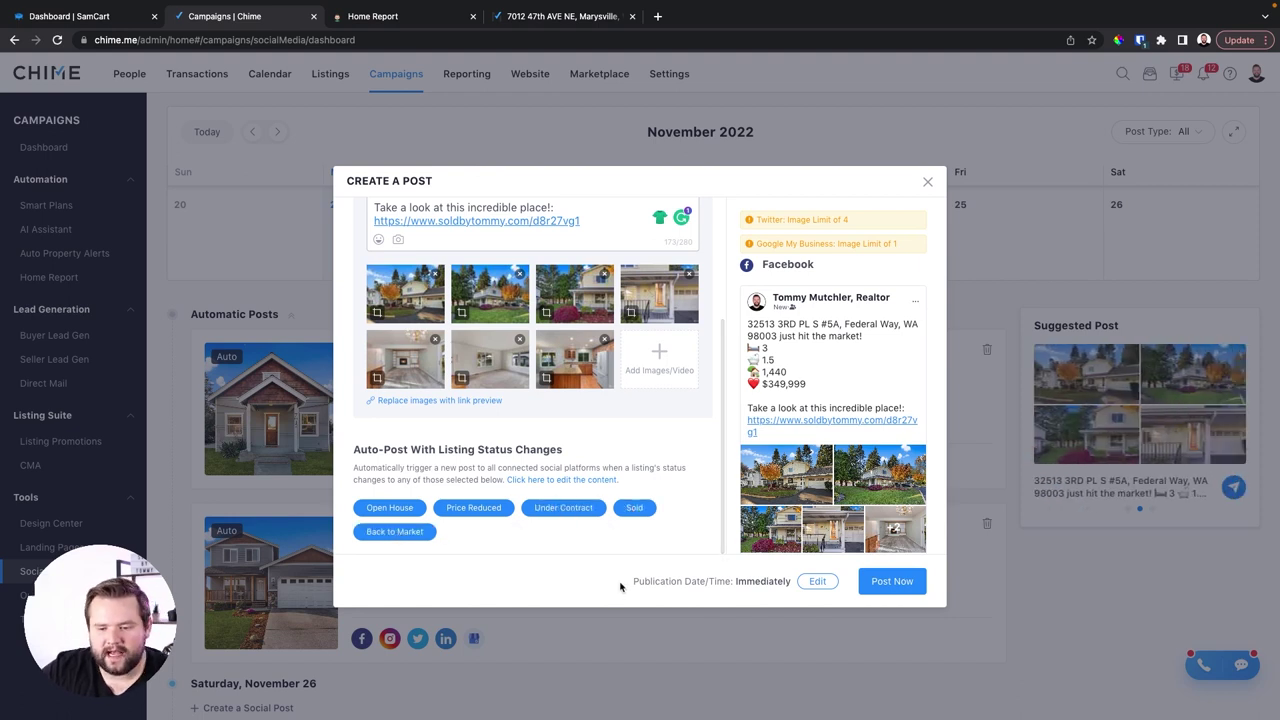
{"action": "left_click", "coordinate": [817, 581]}
{"action": "left_click", "coordinate": [884, 540]}
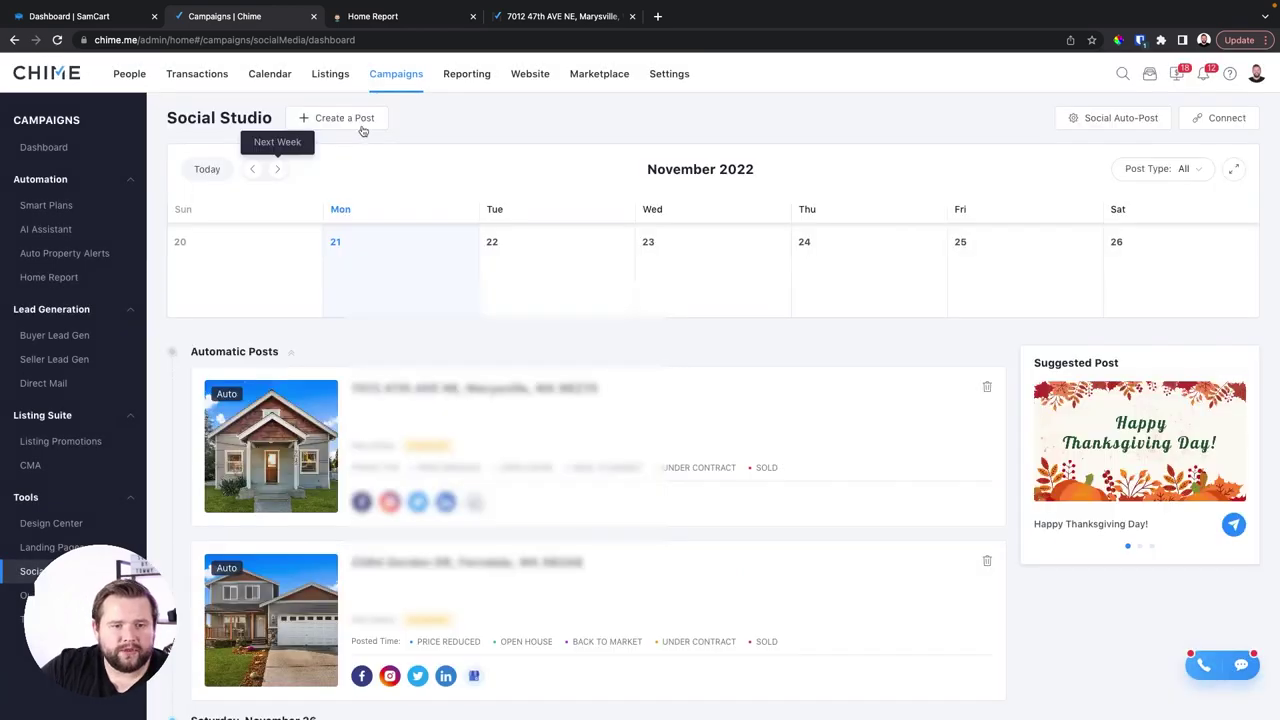
Step: Check the post types offered for a new social post without creating one, and look at the Open House Forms and Text Codes pages
{"action": "left_click", "coordinate": [352, 118]}
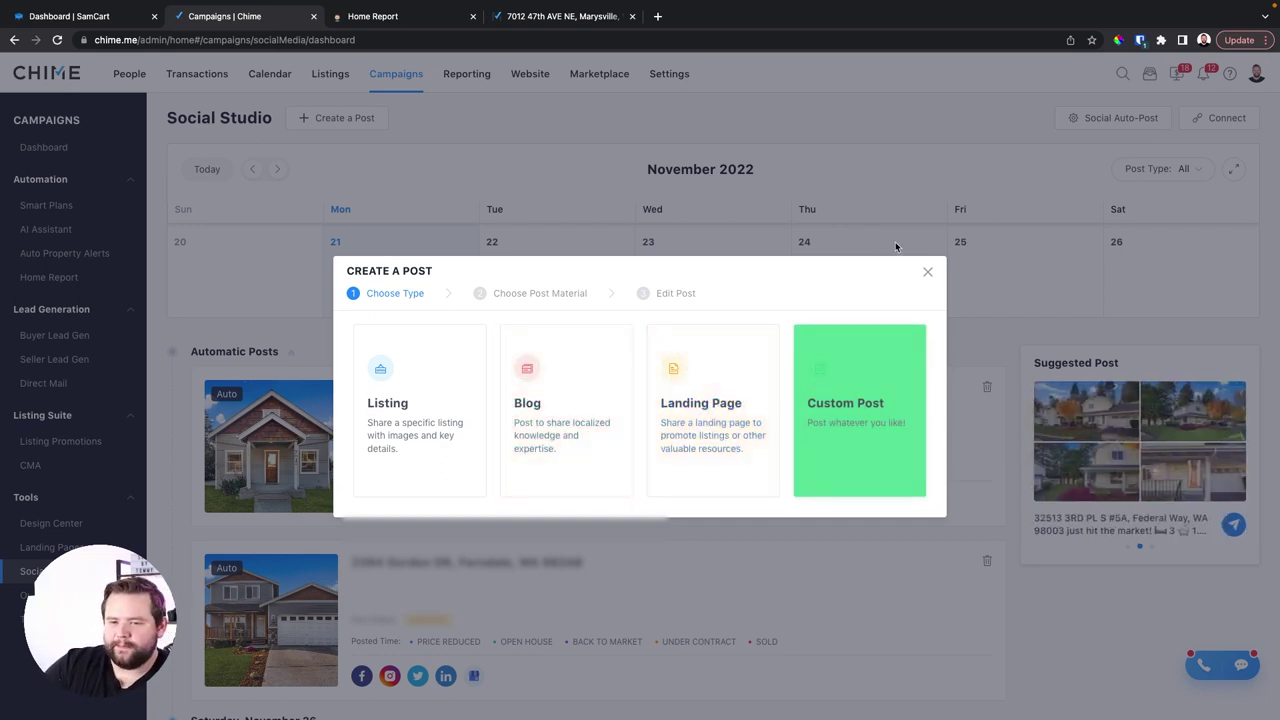
{"action": "left_click", "coordinate": [927, 272]}
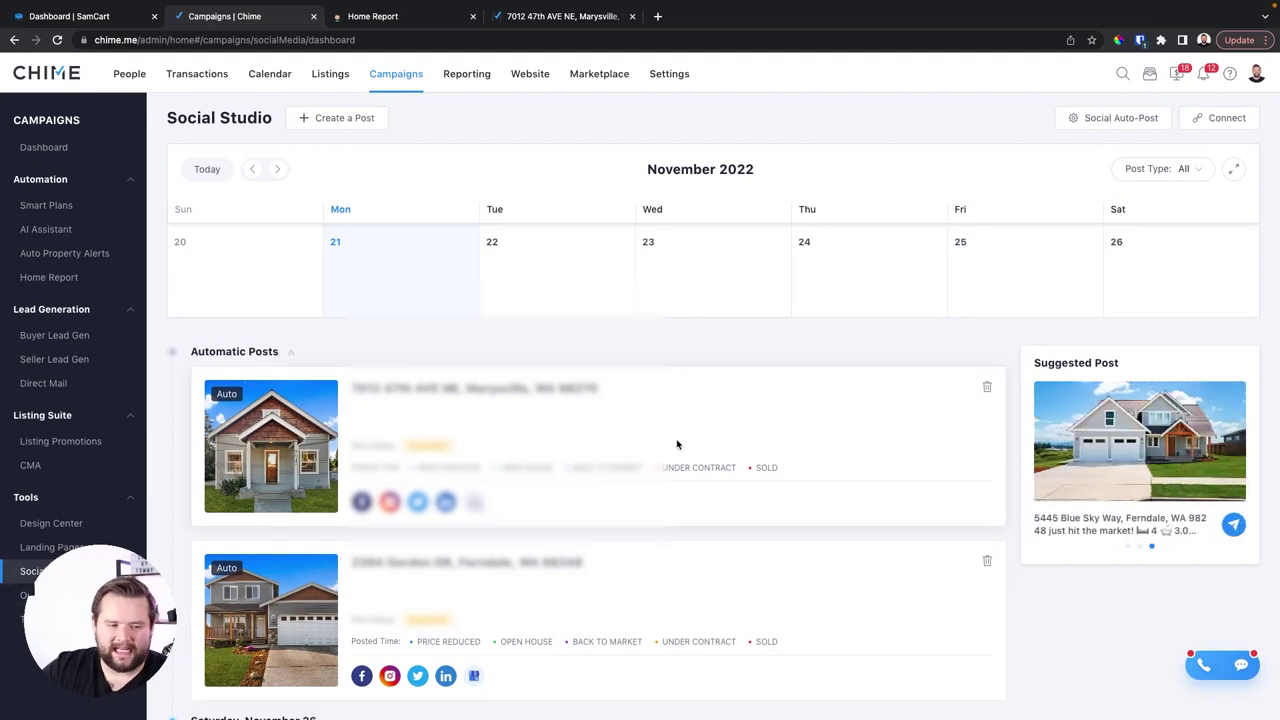
{"action": "left_click", "coordinate": [30, 595]}
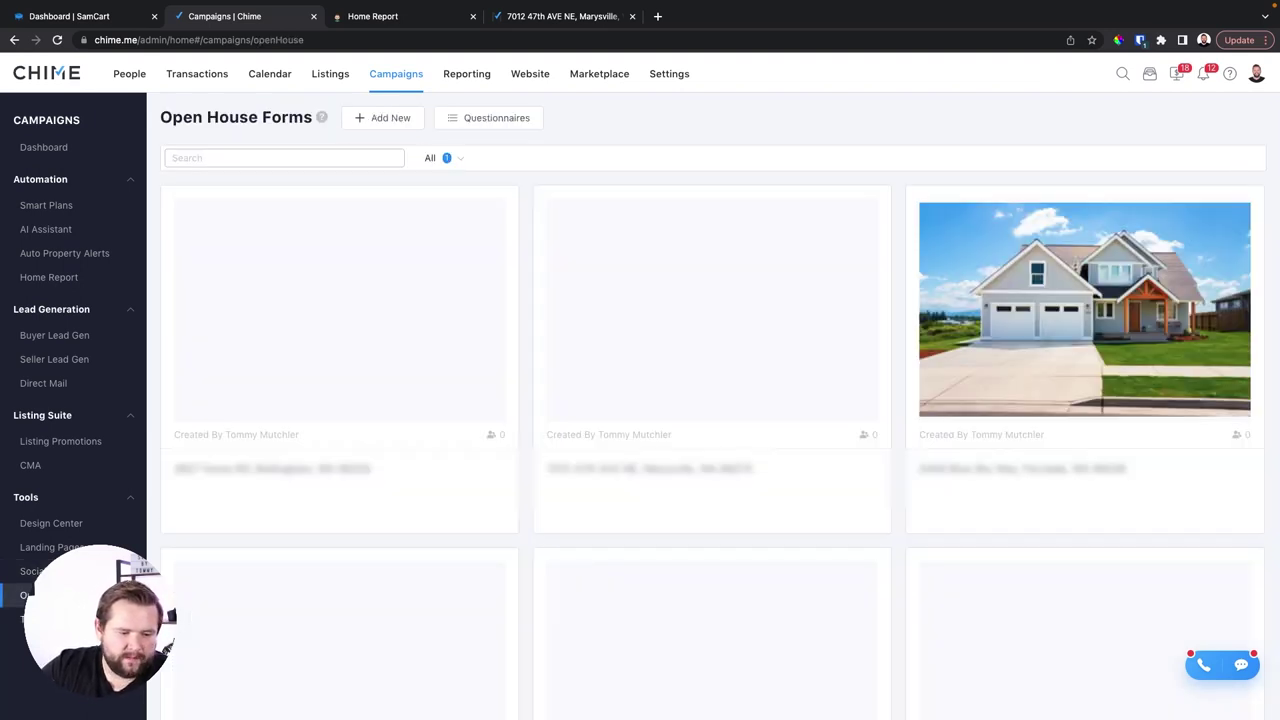
{"action": "left_click", "coordinate": [25, 619]}
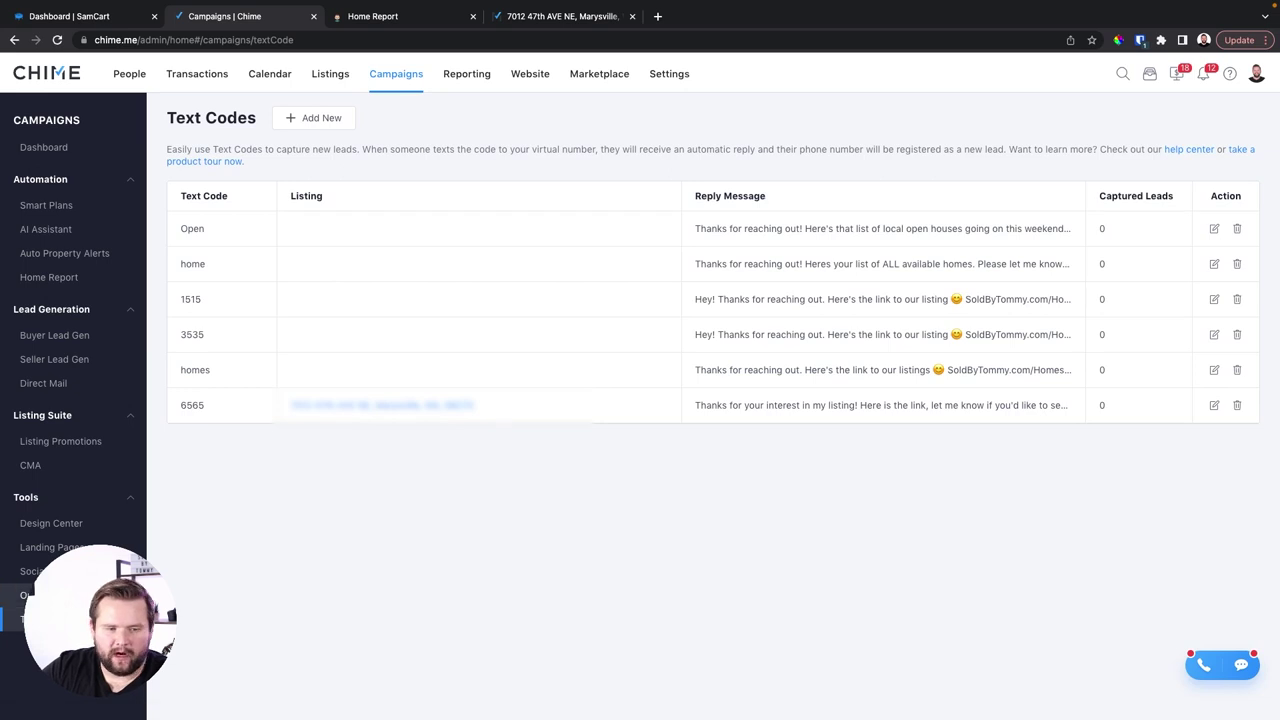
Step: From Open House Forms, open the Open House Questionnaire, review its questions and answer choices, and return to the forms list
{"action": "left_click", "coordinate": [30, 595]}
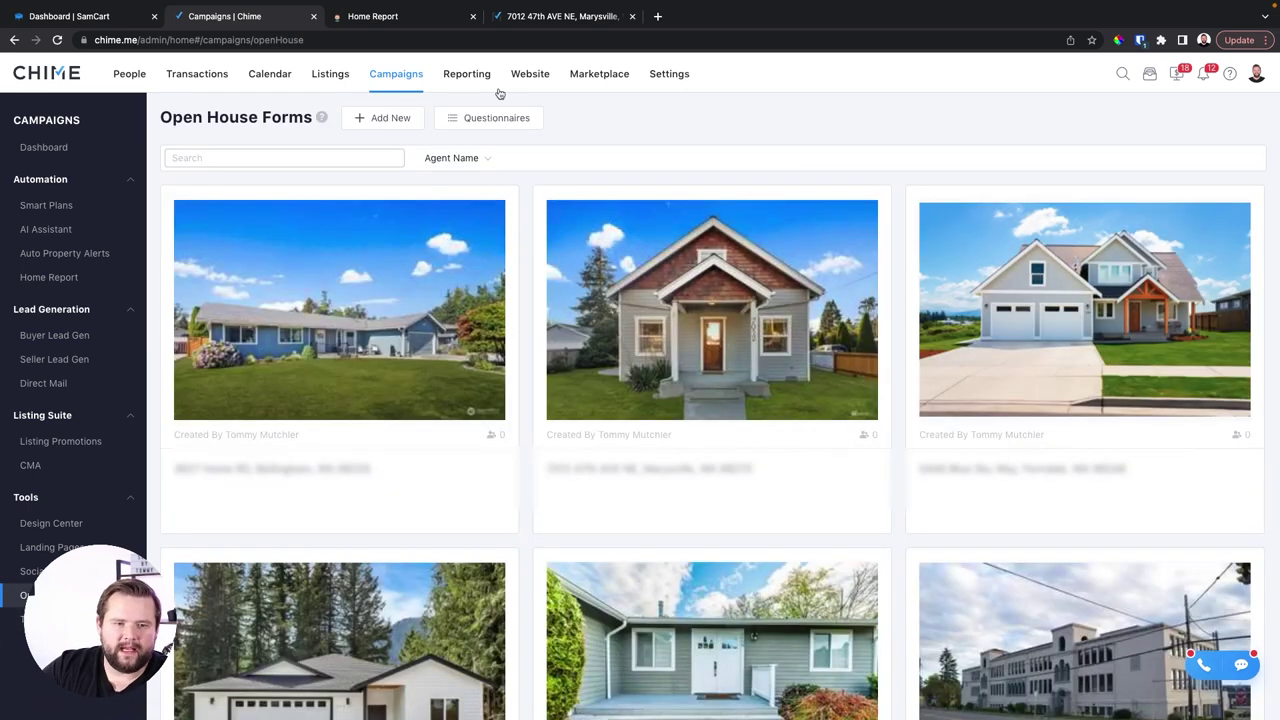
{"action": "left_click", "coordinate": [489, 120]}
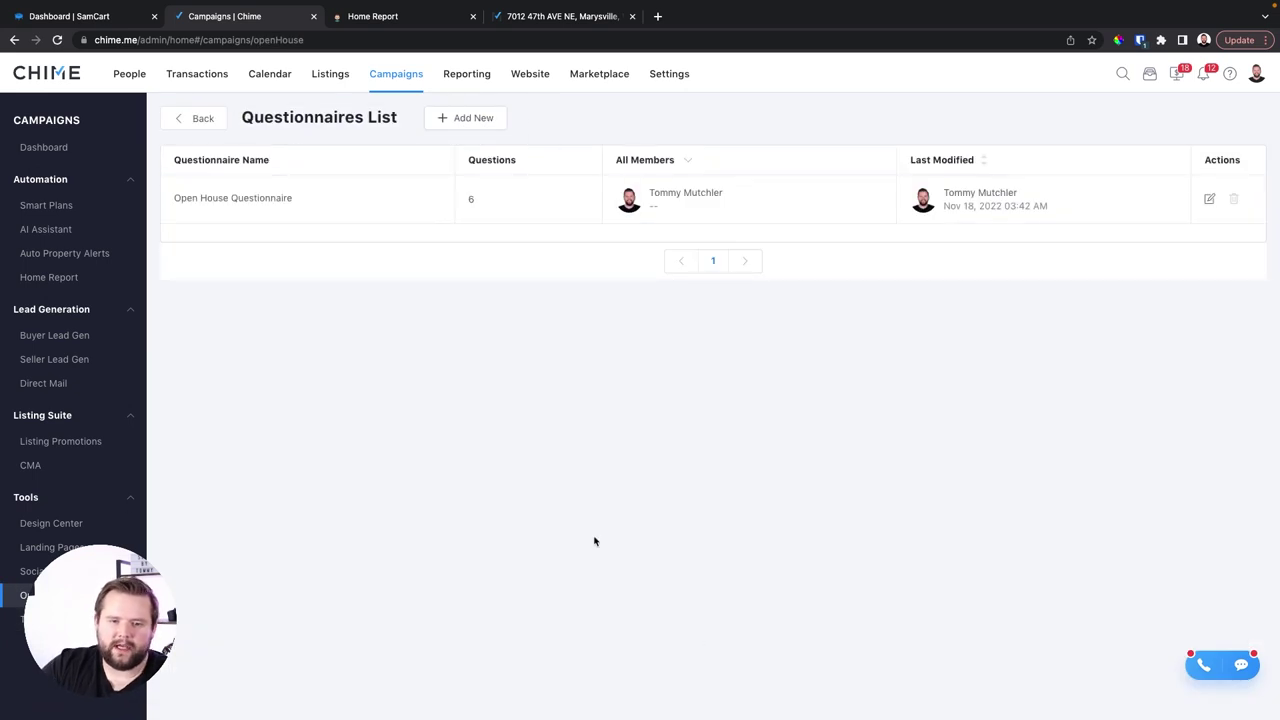
{"action": "left_click", "coordinate": [1208, 200]}
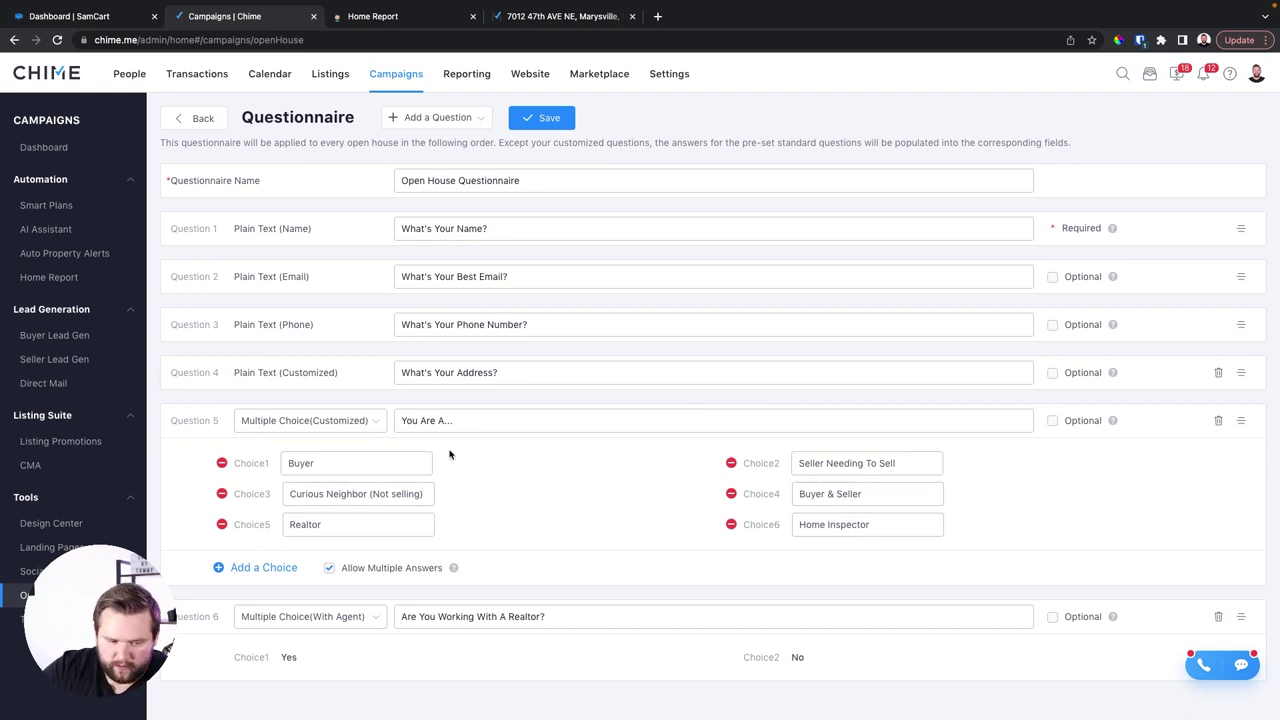
{"action": "scroll", "coordinate": [650, 580], "scroll_direction": "down", "scroll_amount": 1}
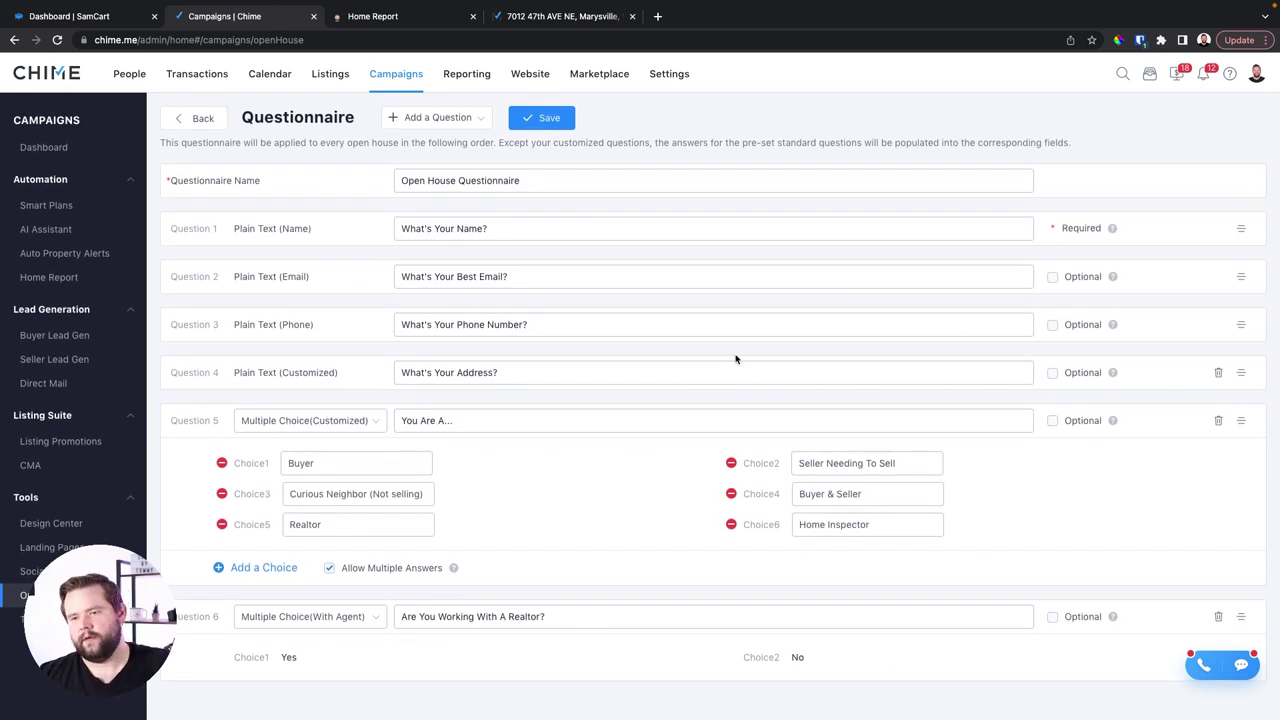
{"action": "scroll", "coordinate": [736, 358], "scroll_direction": "down", "scroll_amount": 1}
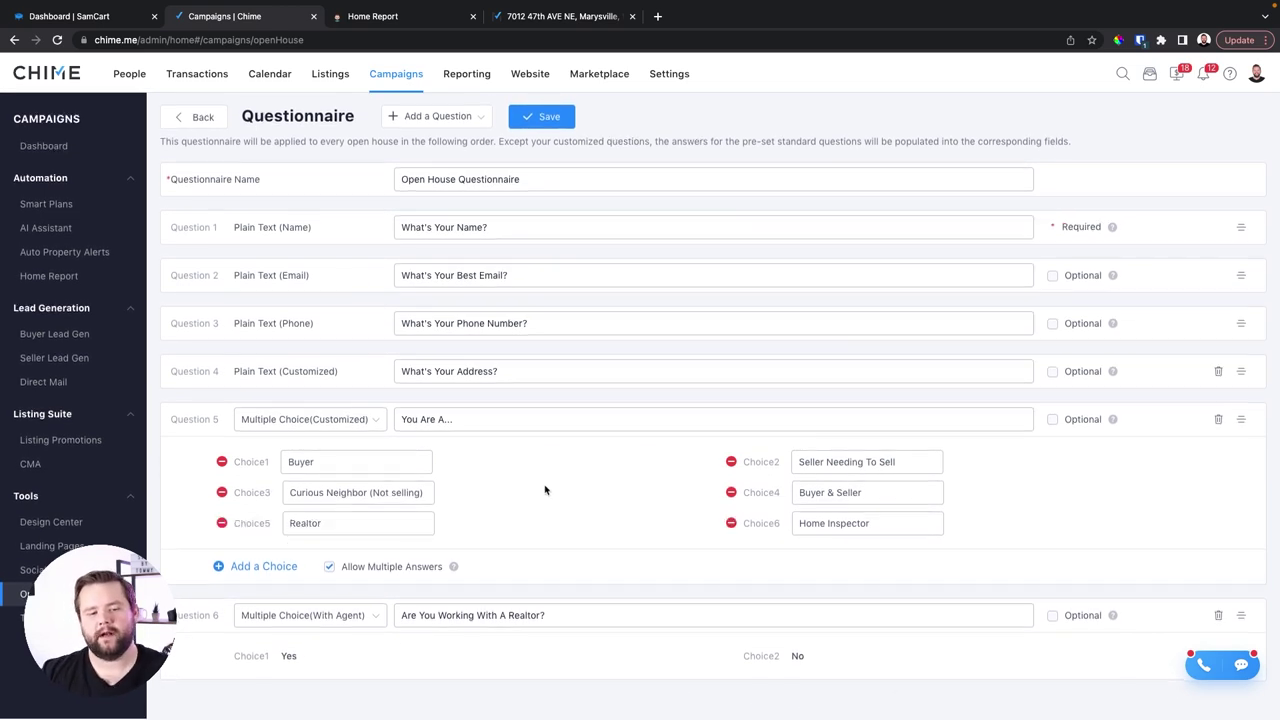
{"action": "scroll", "coordinate": [545, 489], "scroll_direction": "down", "scroll_amount": 1}
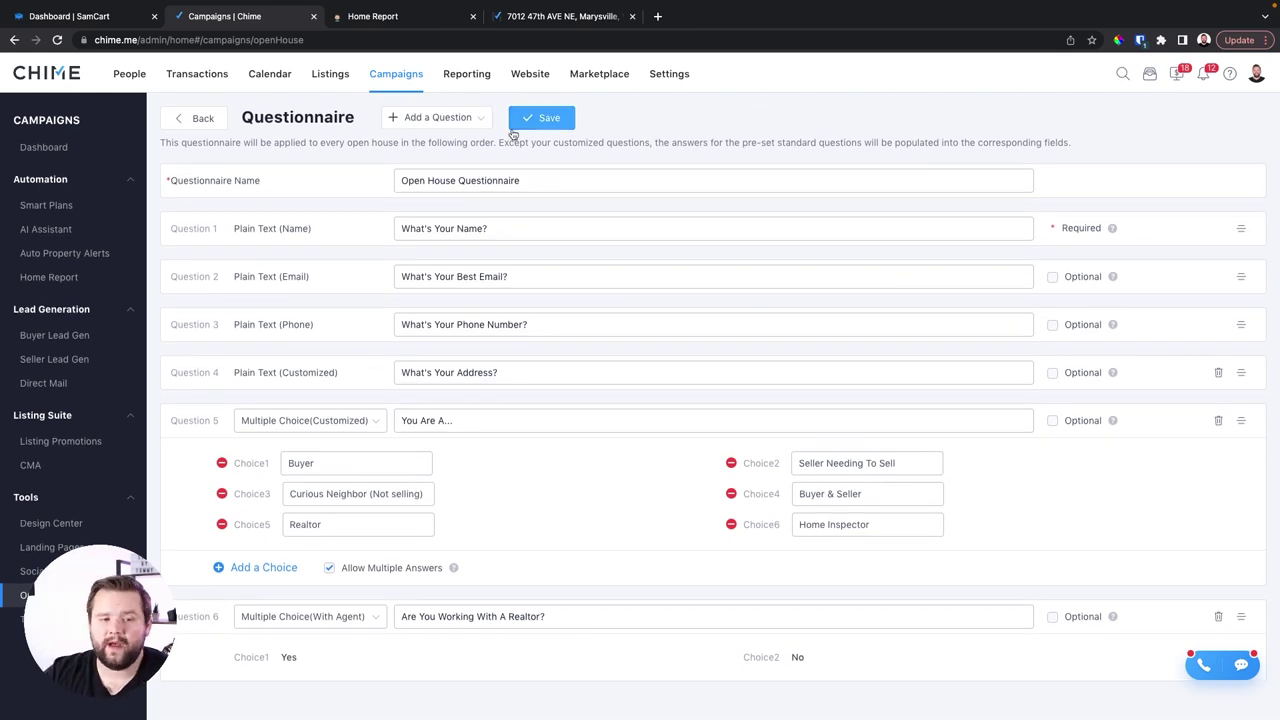
{"action": "left_click", "coordinate": [205, 125]}
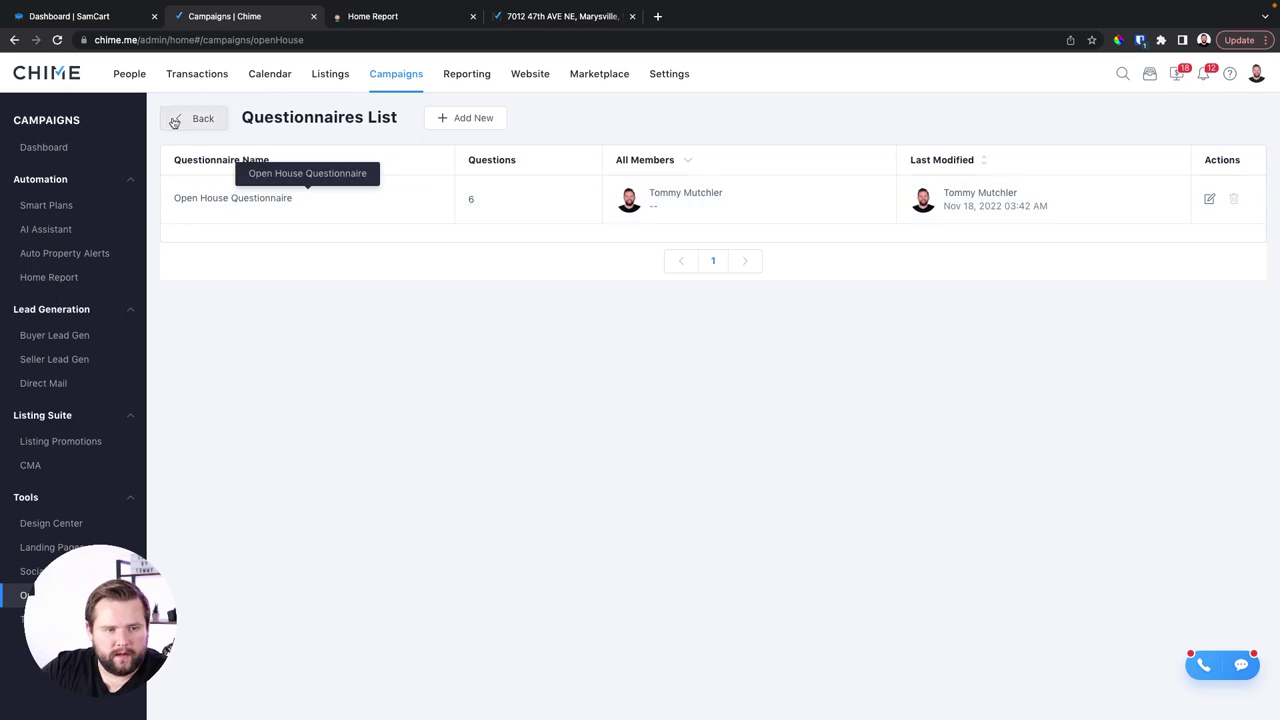
{"action": "left_click", "coordinate": [197, 118]}
Step: Create an open house form for the first suggested listing using the Open House Questionnaire, without sharing it with anyone, and save it
{"action": "left_click", "coordinate": [390, 119]}
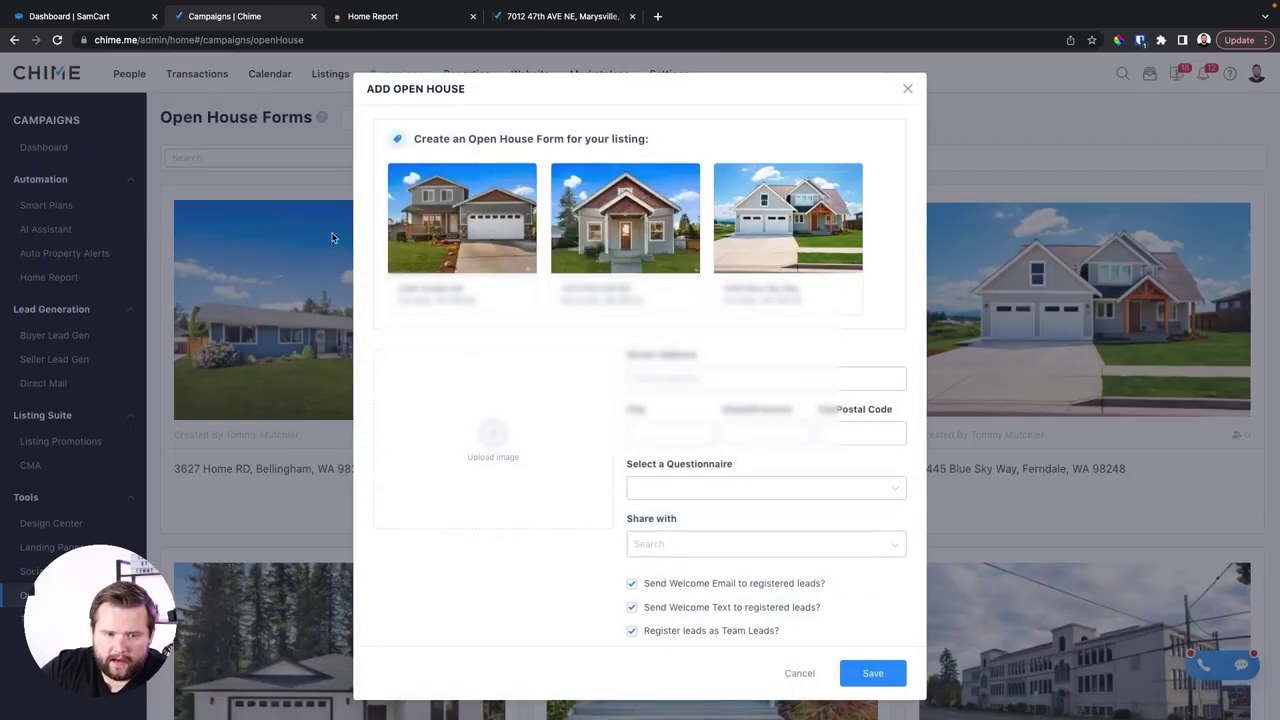
{"action": "left_click", "coordinate": [476, 294]}
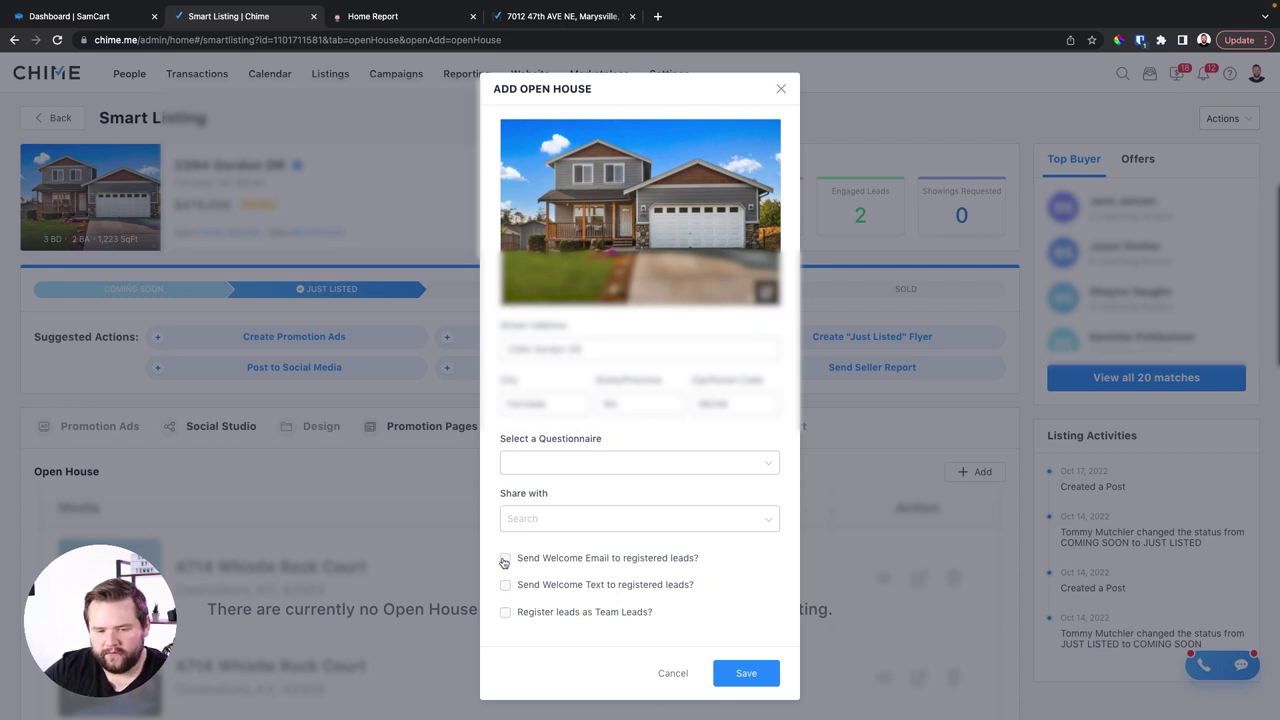
{"action": "left_click", "coordinate": [624, 463]}
{"action": "left_click", "coordinate": [634, 517]}
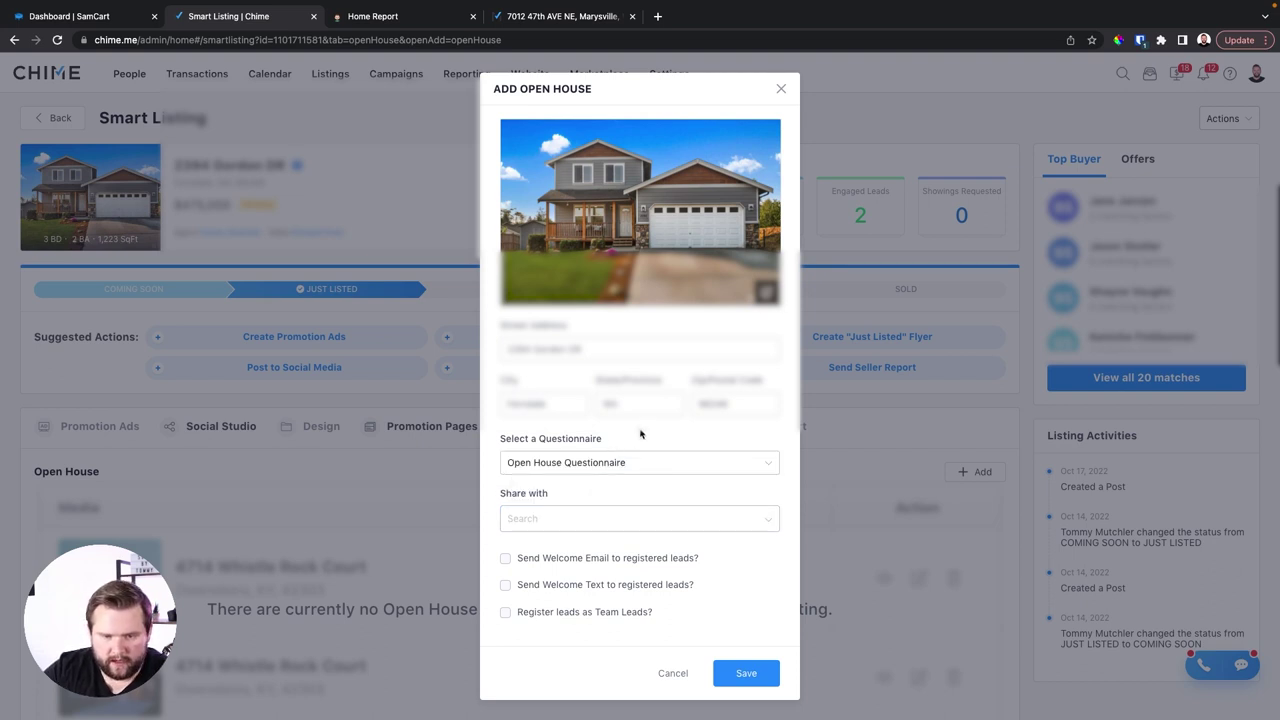
{"action": "left_click", "coordinate": [624, 519]}
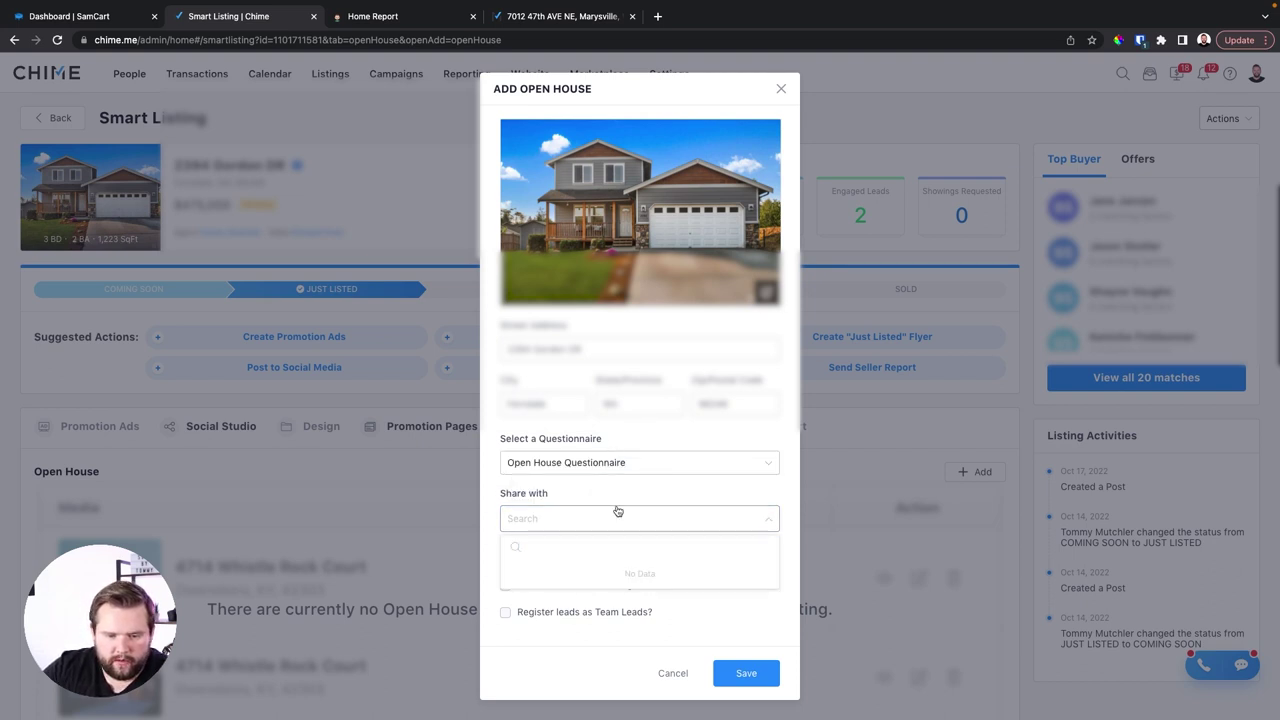
{"action": "left_click", "coordinate": [614, 516]}
{"action": "left_click", "coordinate": [755, 674]}
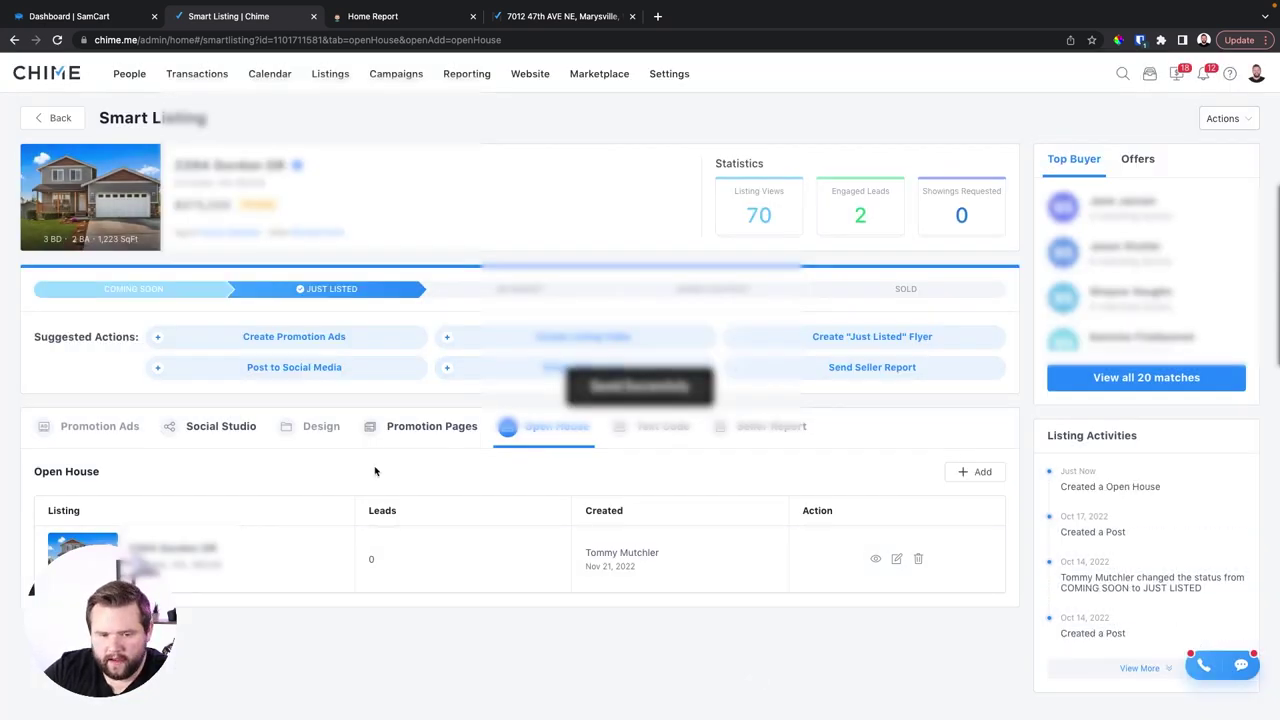
Step: Preview the new open house's QR sign-in page and its fill-in form, and return to the Smart Listing page
{"action": "left_click", "coordinate": [876, 562]}
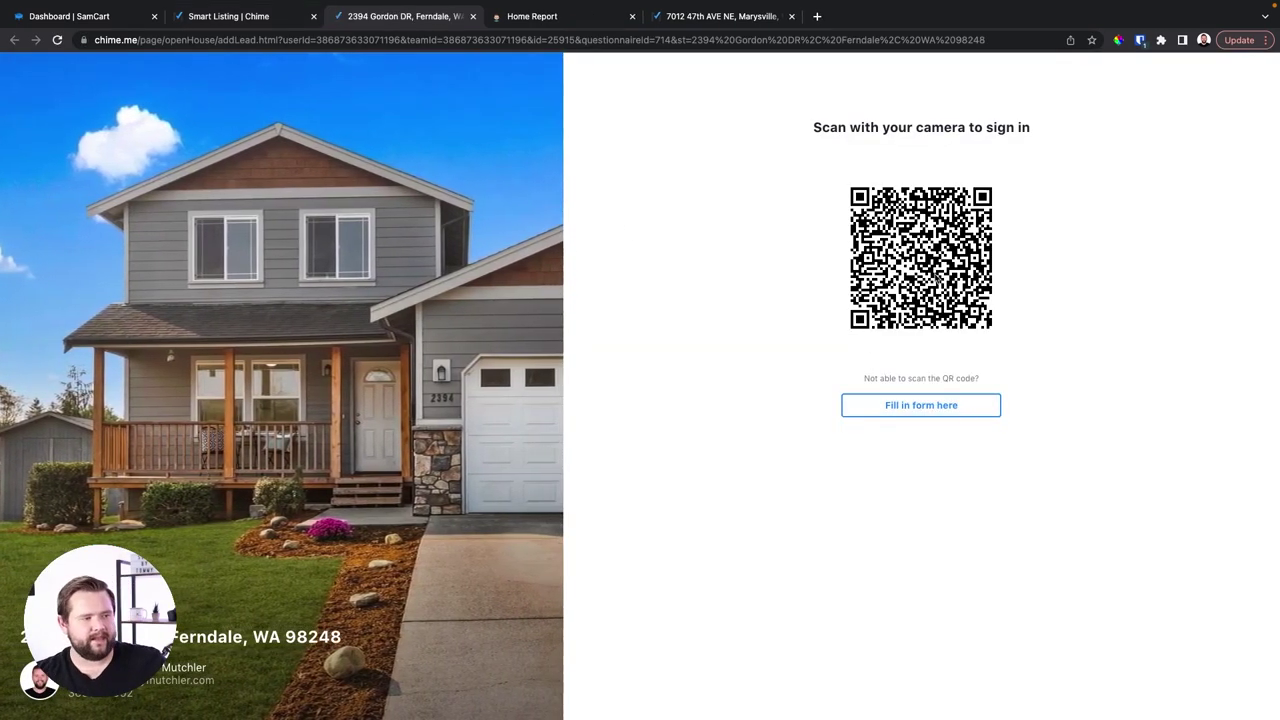
{"action": "left_click", "coordinate": [909, 405]}
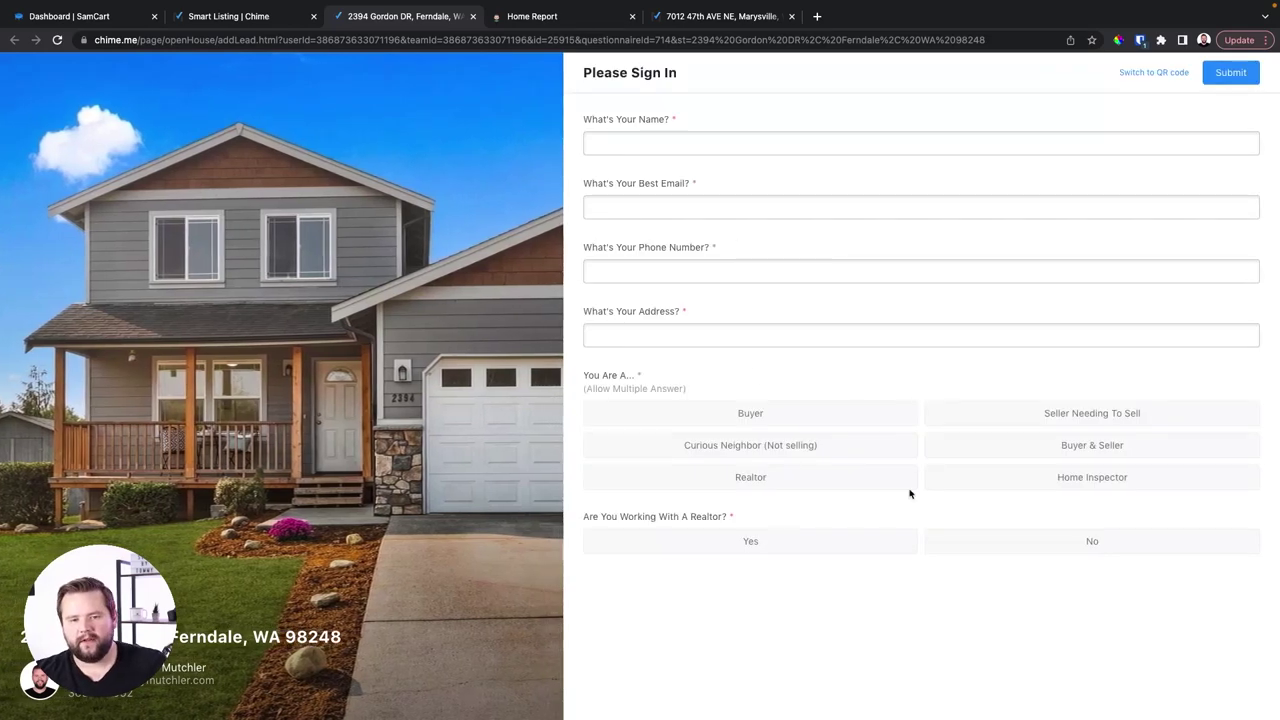
{"action": "left_click", "coordinate": [268, 18]}
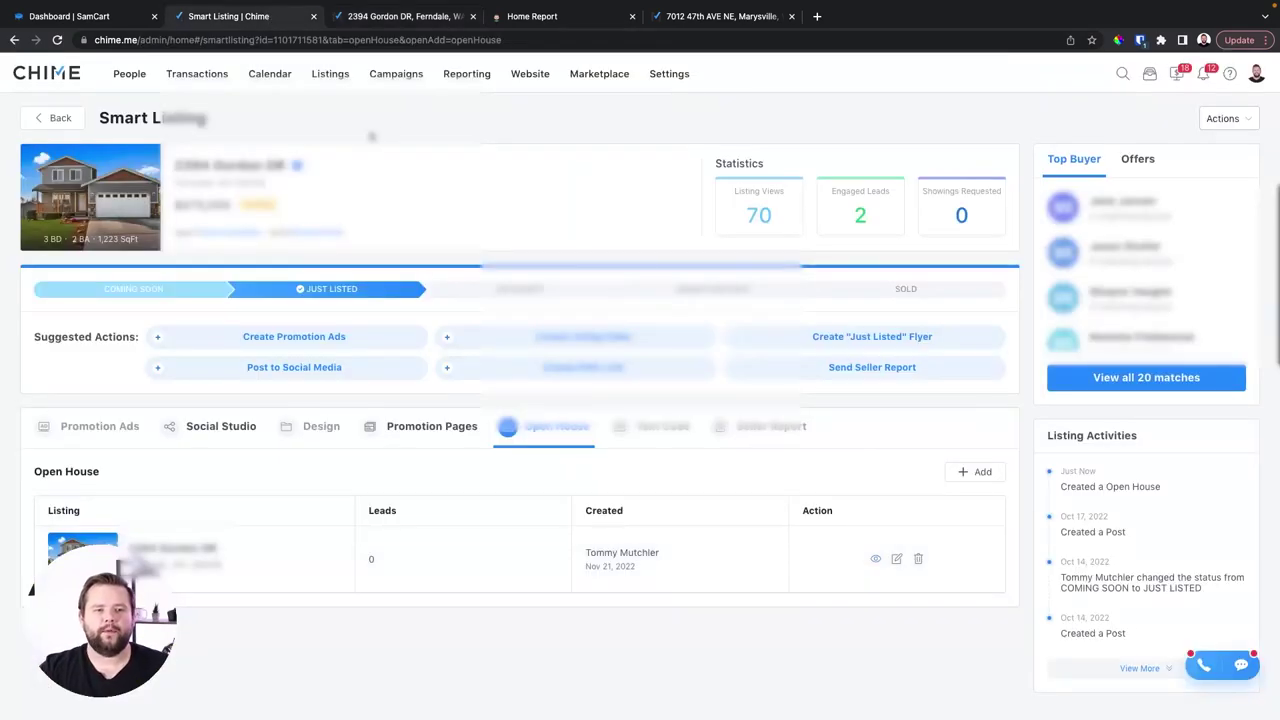
Step: Review the Agent Accountability report, and look at the Email Accountability and Performance by Agent reports
{"action": "left_click", "coordinate": [476, 75]}
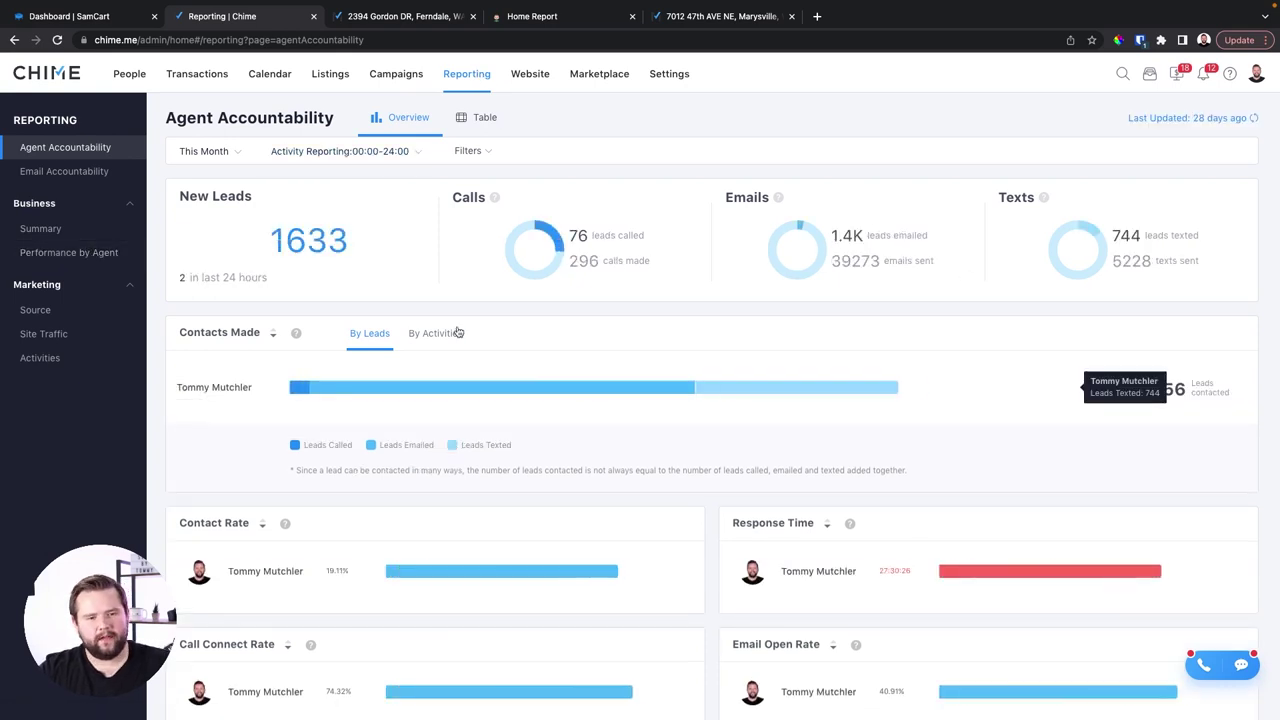
{"action": "scroll", "coordinate": [400, 390], "scroll_direction": "down", "scroll_amount": 1}
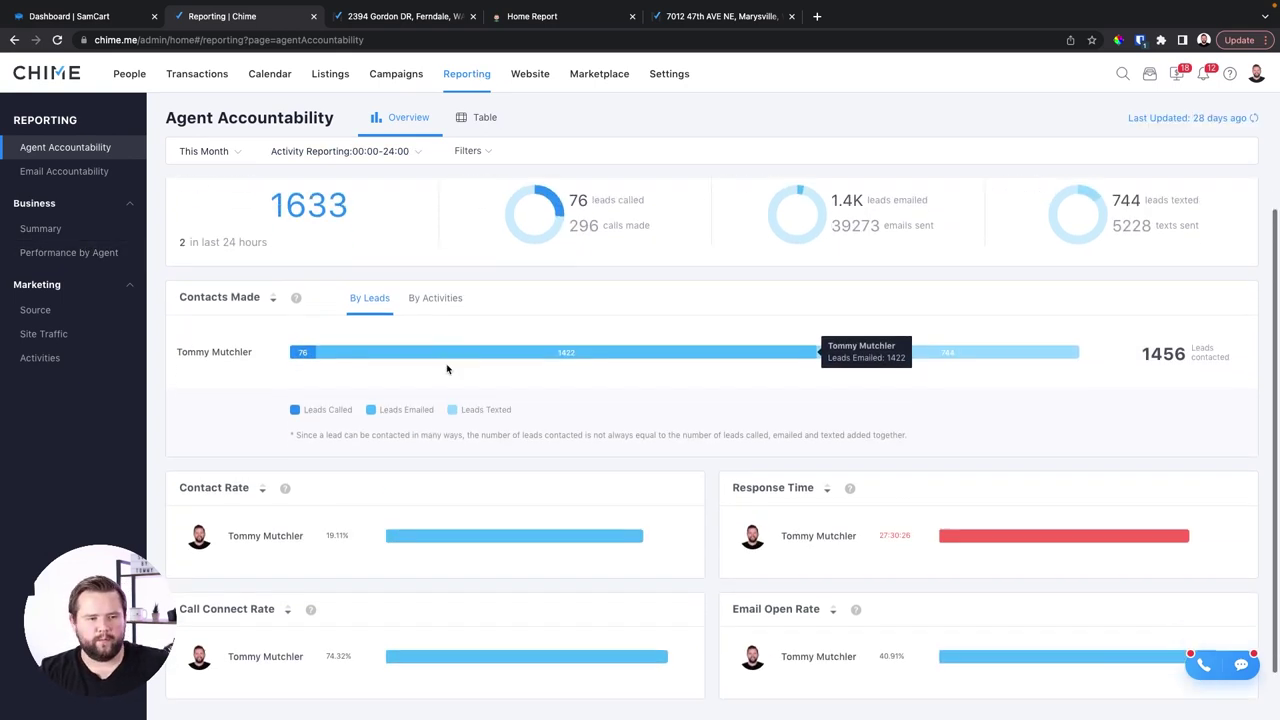
{"action": "left_click", "coordinate": [468, 150]}
{"action": "scroll", "coordinate": [323, 528], "scroll_direction": "up", "scroll_amount": 1}
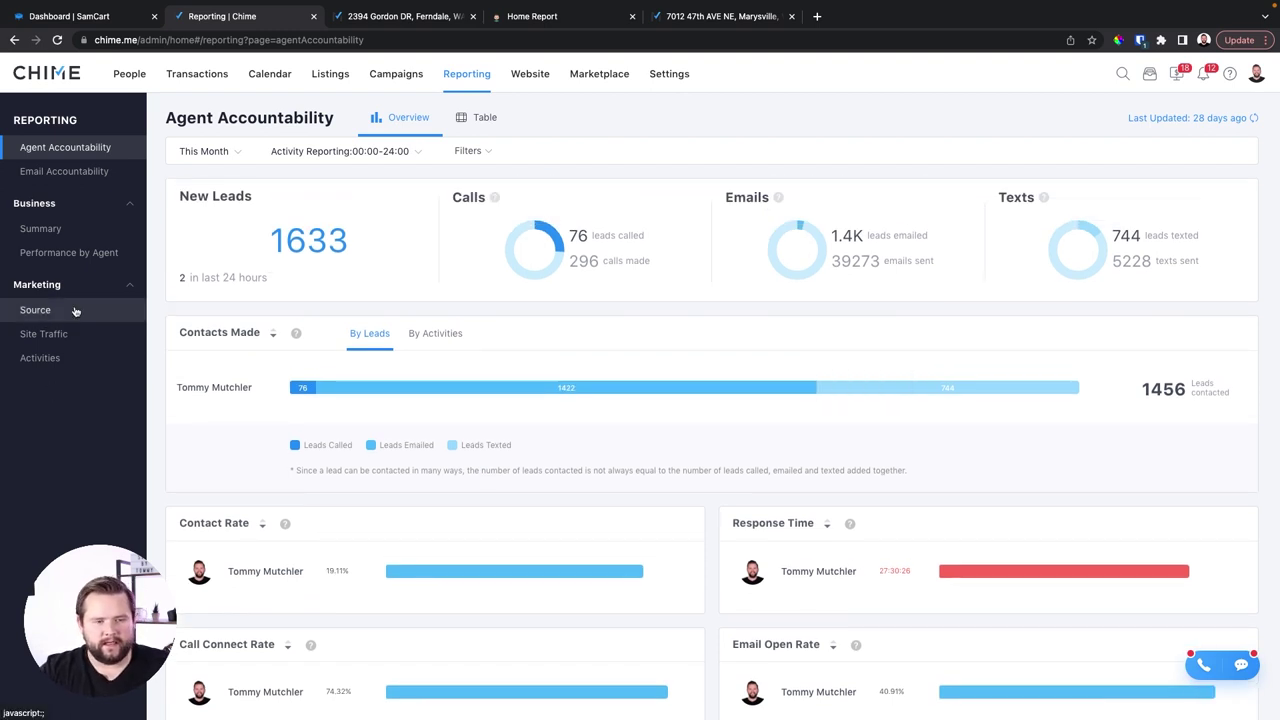
{"action": "left_click", "coordinate": [76, 167]}
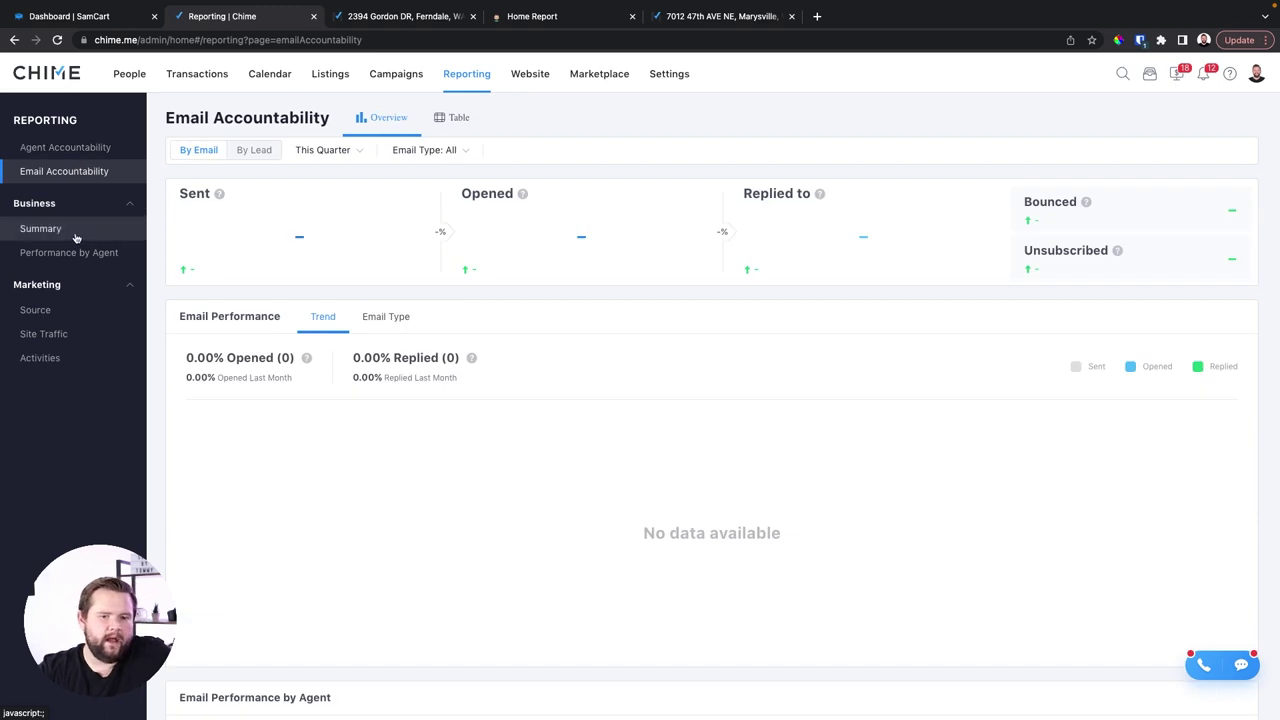
{"action": "left_click", "coordinate": [66, 250]}
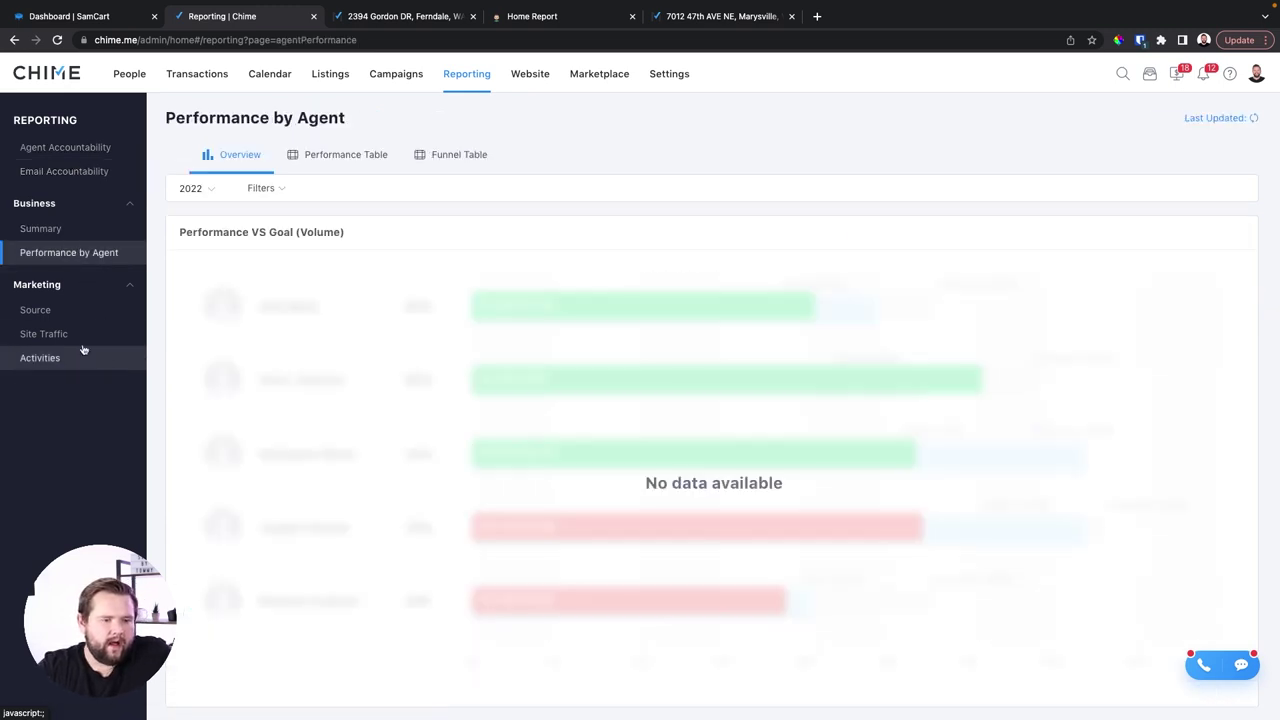
Step: Examine the Site Traffic report's visitor overview, hourly activity, traffic sources, devices and visitors per page
{"action": "left_click", "coordinate": [78, 341]}
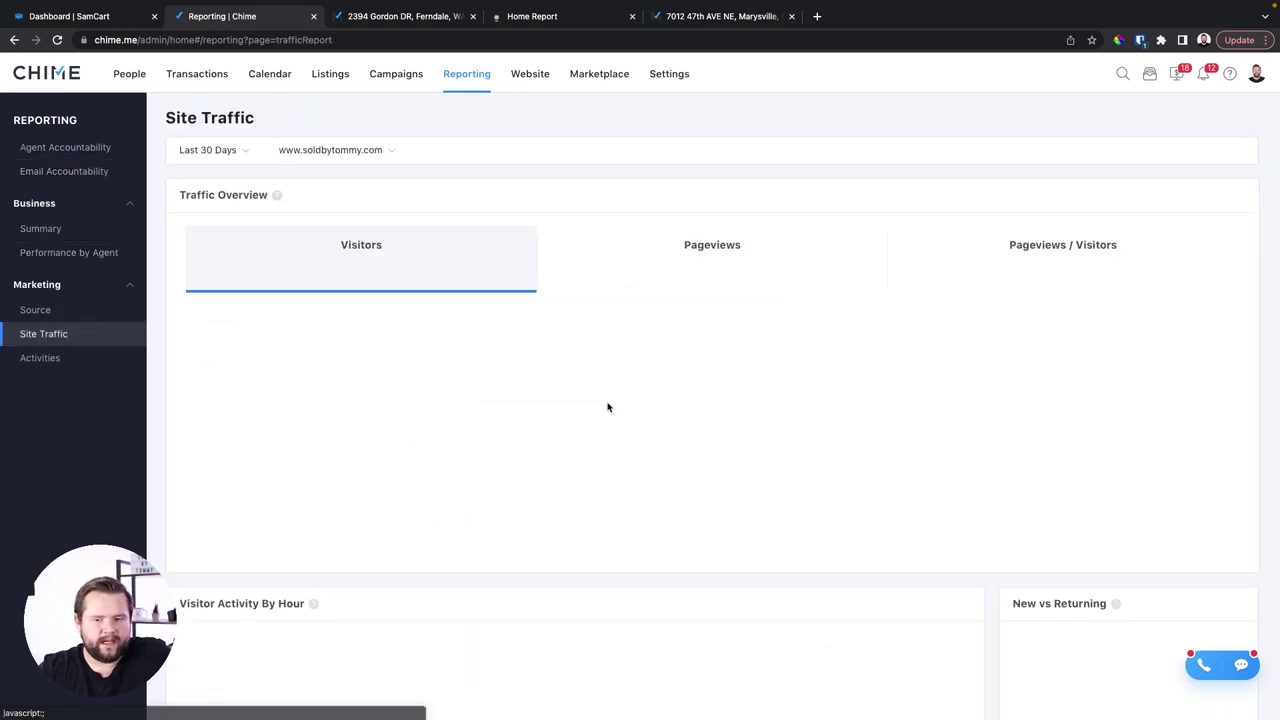
{"action": "scroll", "coordinate": [754, 369], "scroll_direction": "down", "scroll_amount": 5}
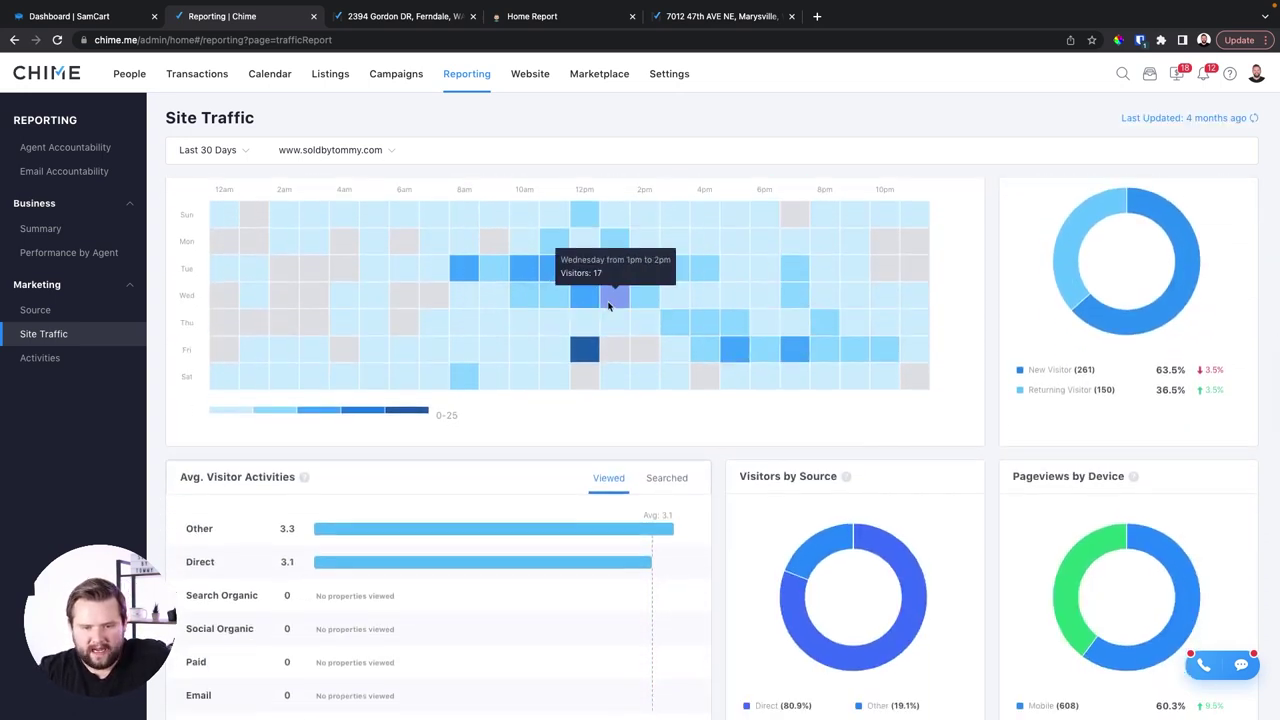
{"action": "scroll", "coordinate": [611, 307], "scroll_direction": "up", "scroll_amount": 1}
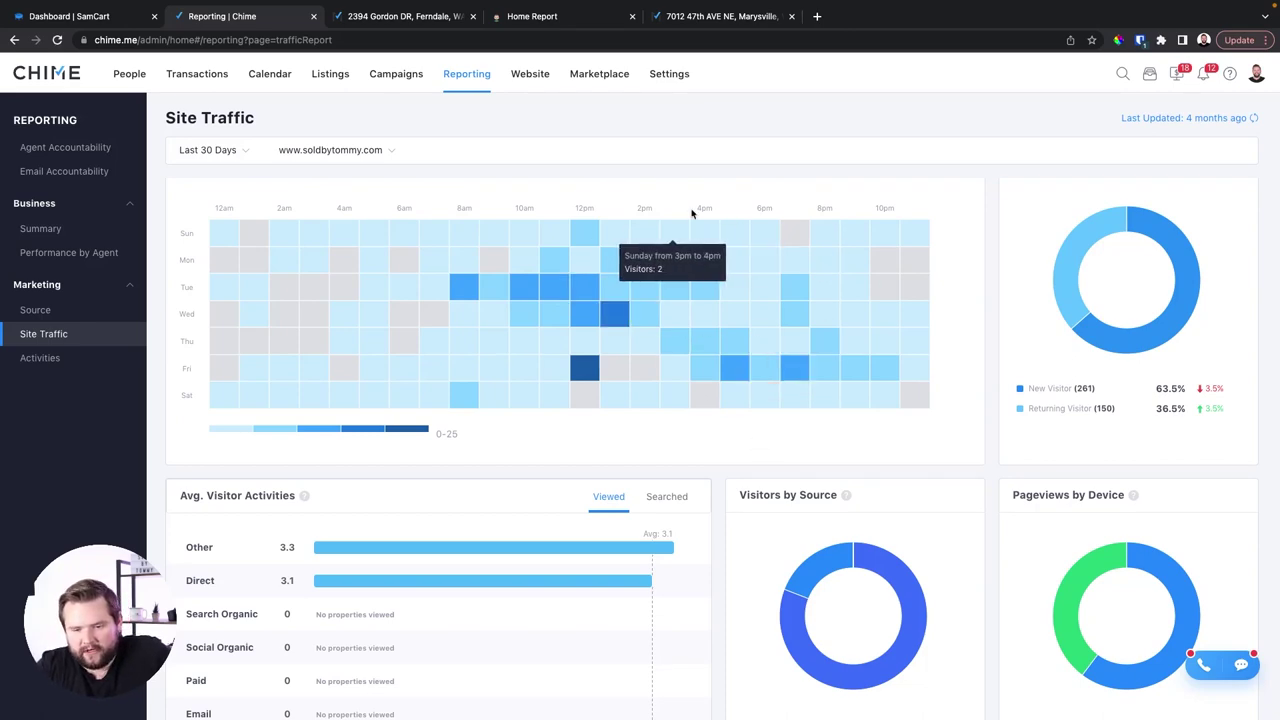
{"action": "scroll", "coordinate": [692, 210], "scroll_direction": "down", "scroll_amount": 3}
{"action": "scroll", "coordinate": [740, 385], "scroll_direction": "down", "scroll_amount": 3}
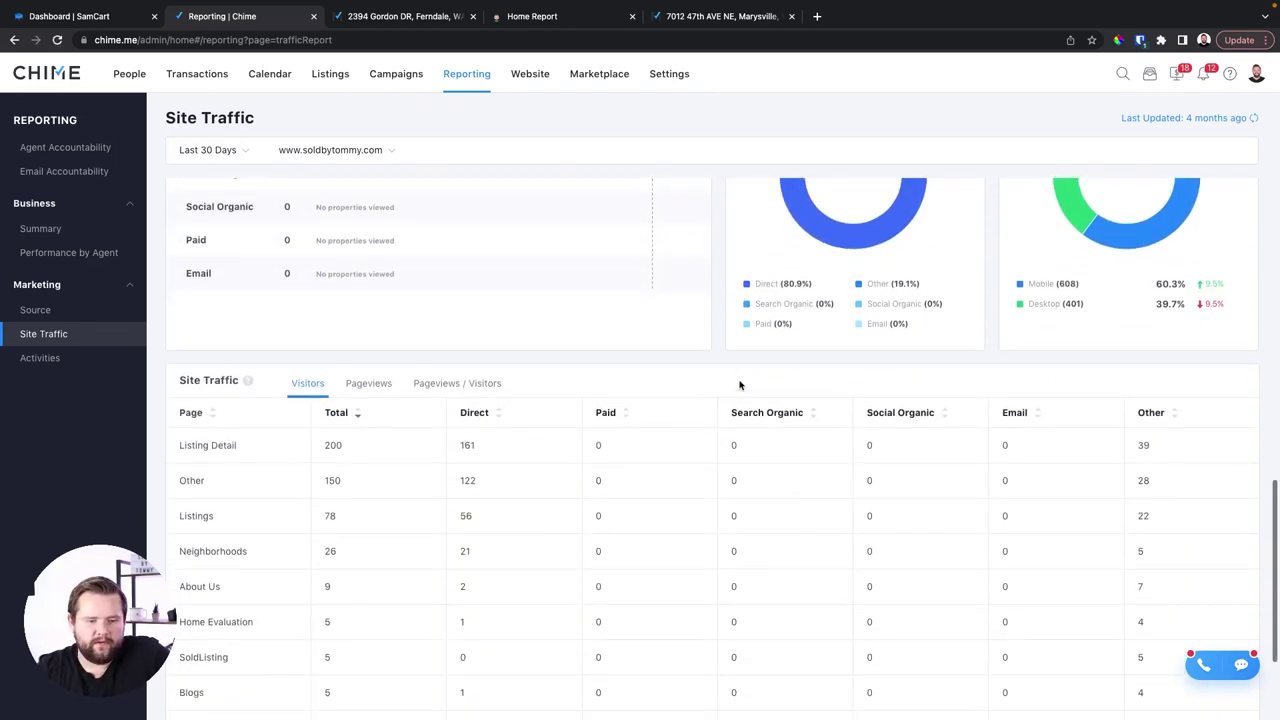
{"action": "scroll", "coordinate": [740, 385], "scroll_direction": "up", "scroll_amount": 8}
{"action": "scroll", "coordinate": [740, 385], "scroll_direction": "up", "scroll_amount": 3}
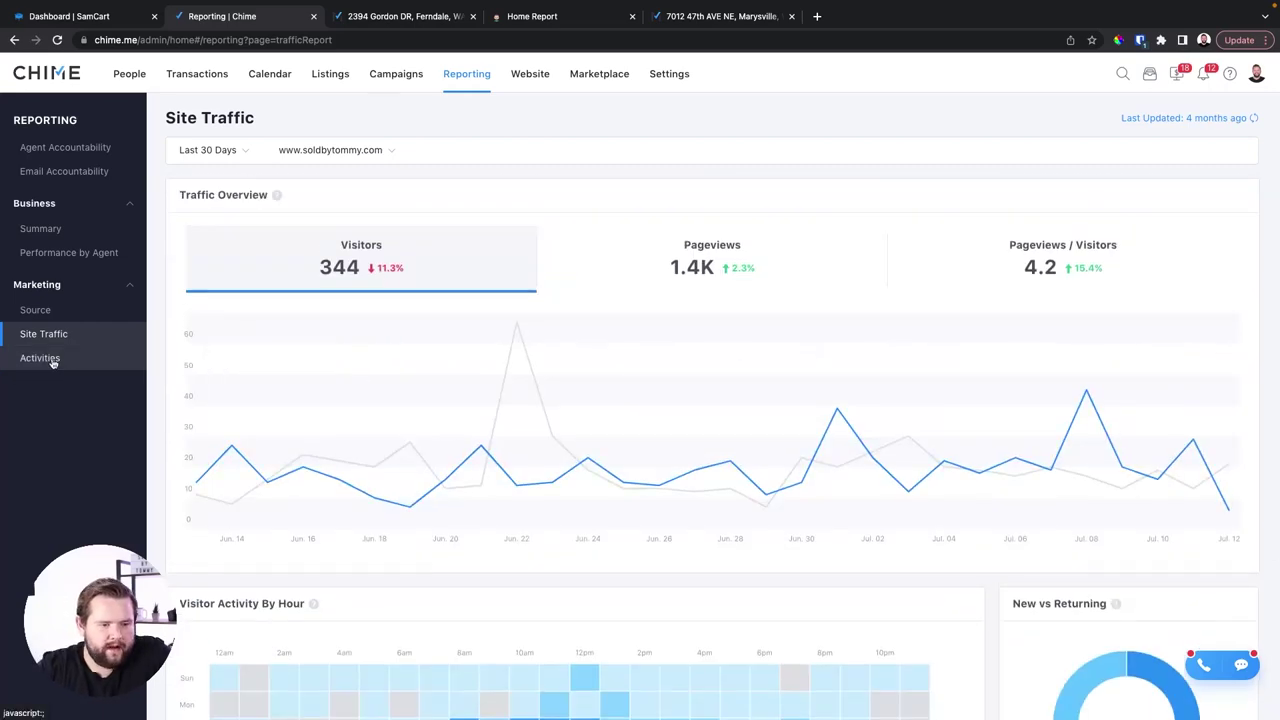
Step: View the Activities Timeline and the Active Leads for this week
{"action": "left_click", "coordinate": [51, 357]}
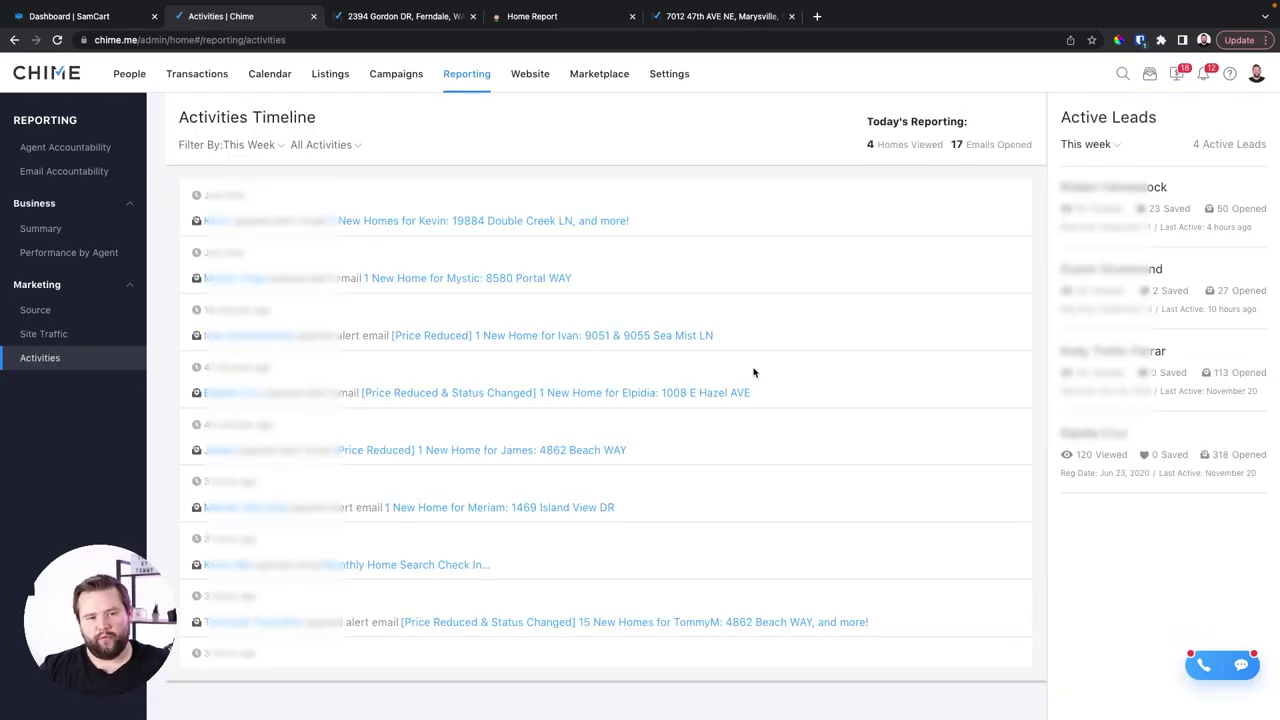
{"action": "scroll", "coordinate": [500, 262], "scroll_direction": "down", "scroll_amount": 1}
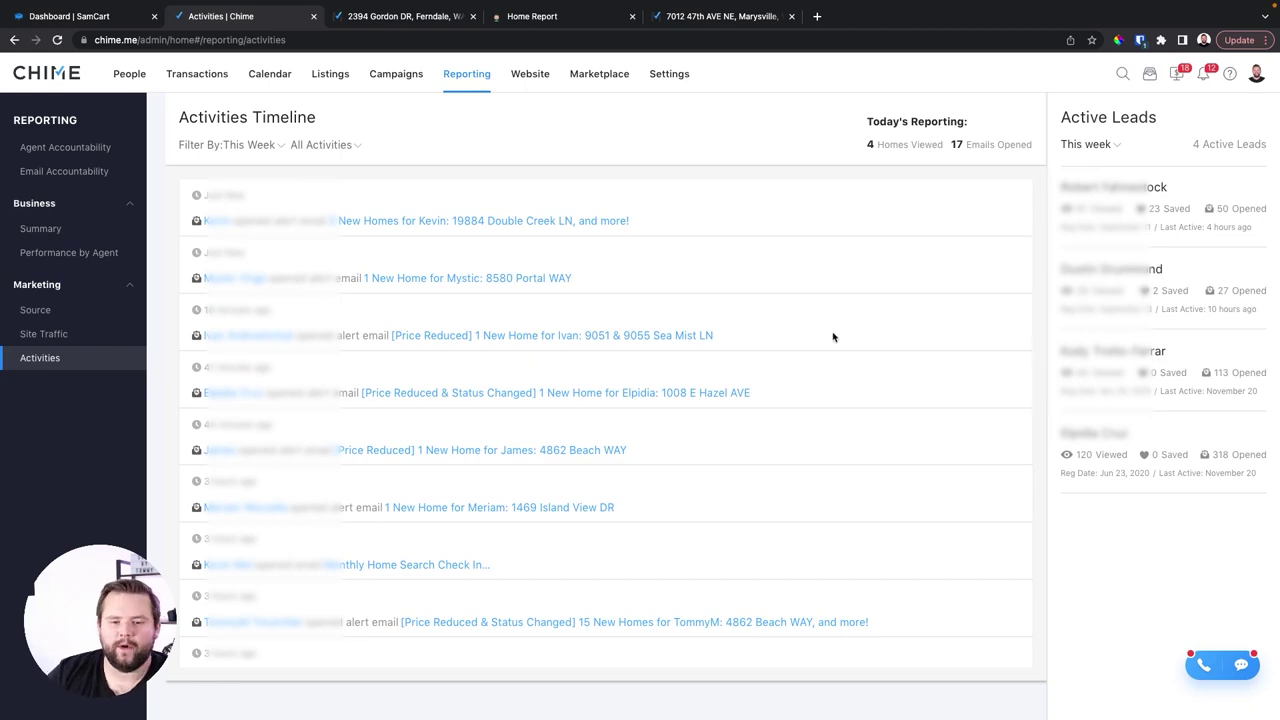
Step: Read through this week's Activities Timeline, covering the alert emails leads opened and the properties they viewed
{"action": "scroll", "coordinate": [595, 487], "scroll_direction": "down", "scroll_amount": 5}
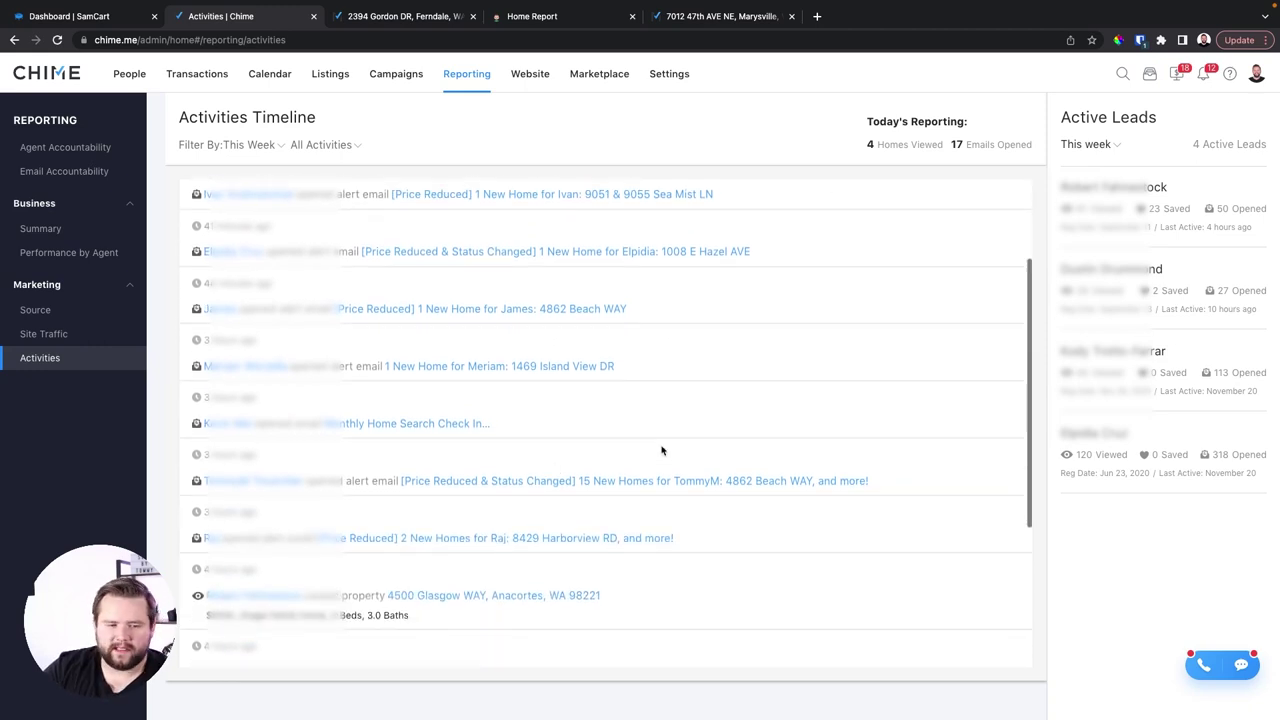
{"action": "scroll", "coordinate": [557, 469], "scroll_direction": "down", "scroll_amount": 2}
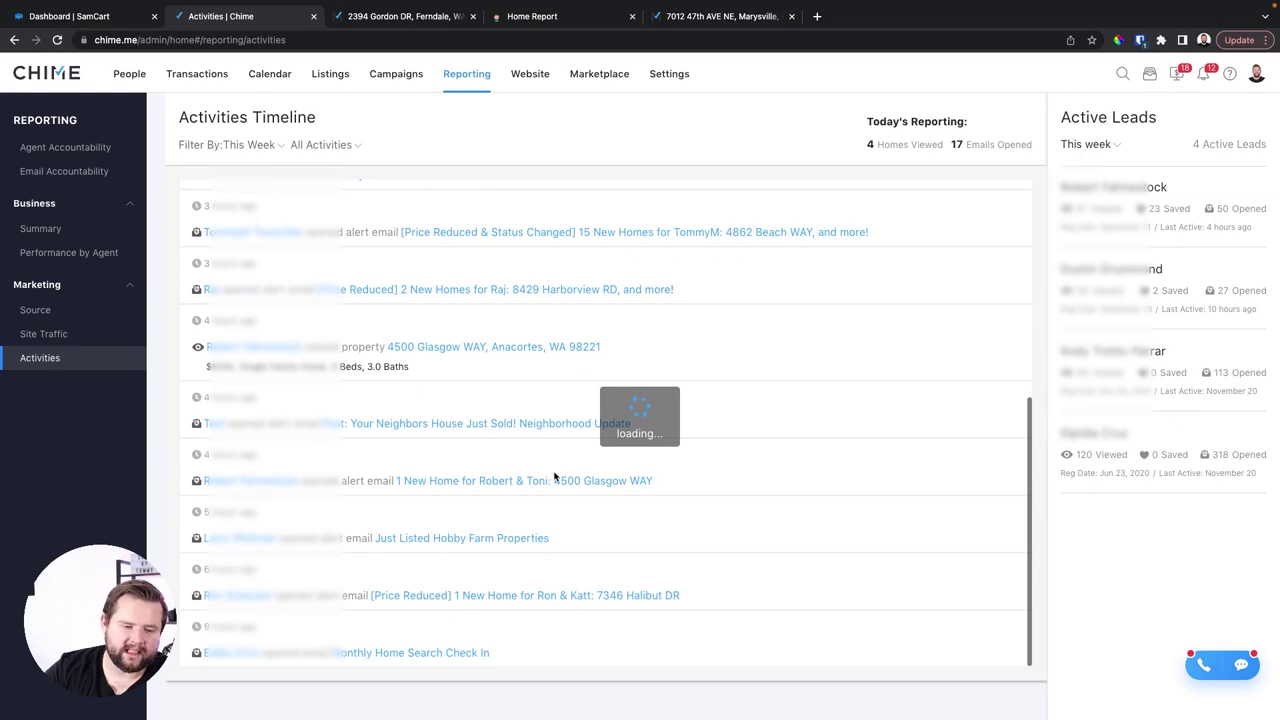
{"action": "scroll", "coordinate": [370, 415], "scroll_direction": "up", "scroll_amount": 10}
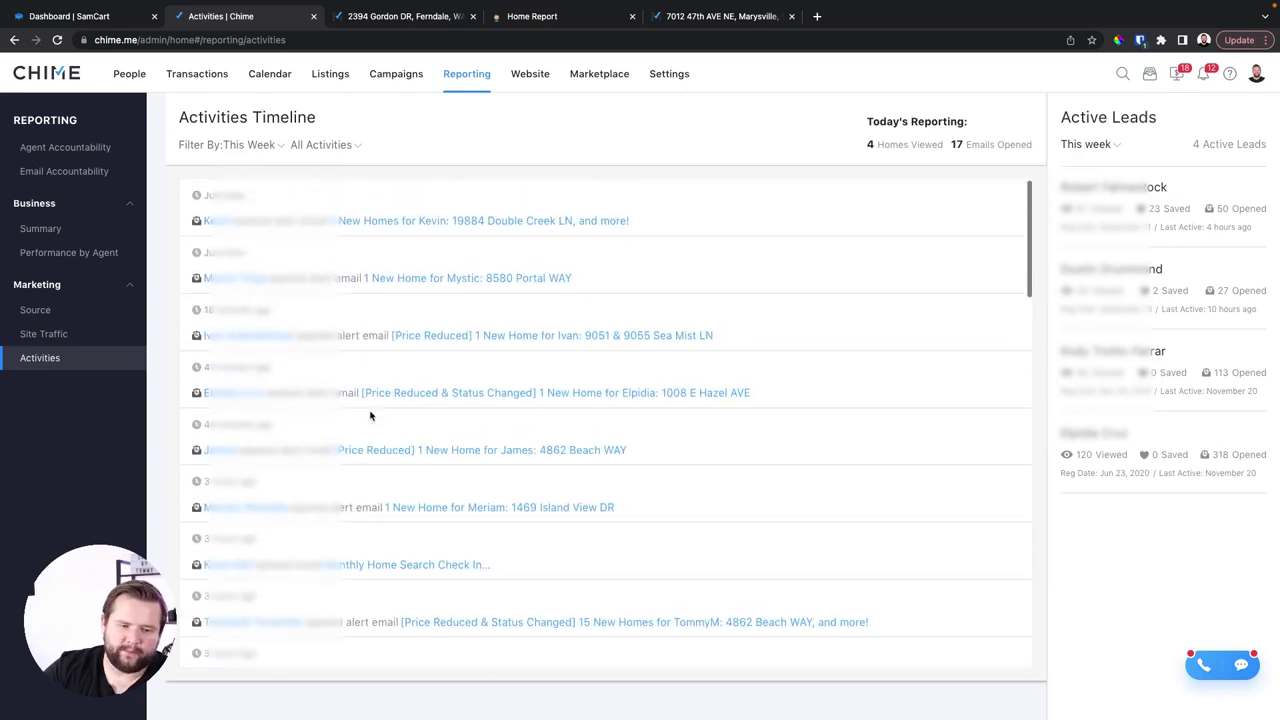
{"action": "scroll", "coordinate": [457, 437], "scroll_direction": "down", "scroll_amount": 5}
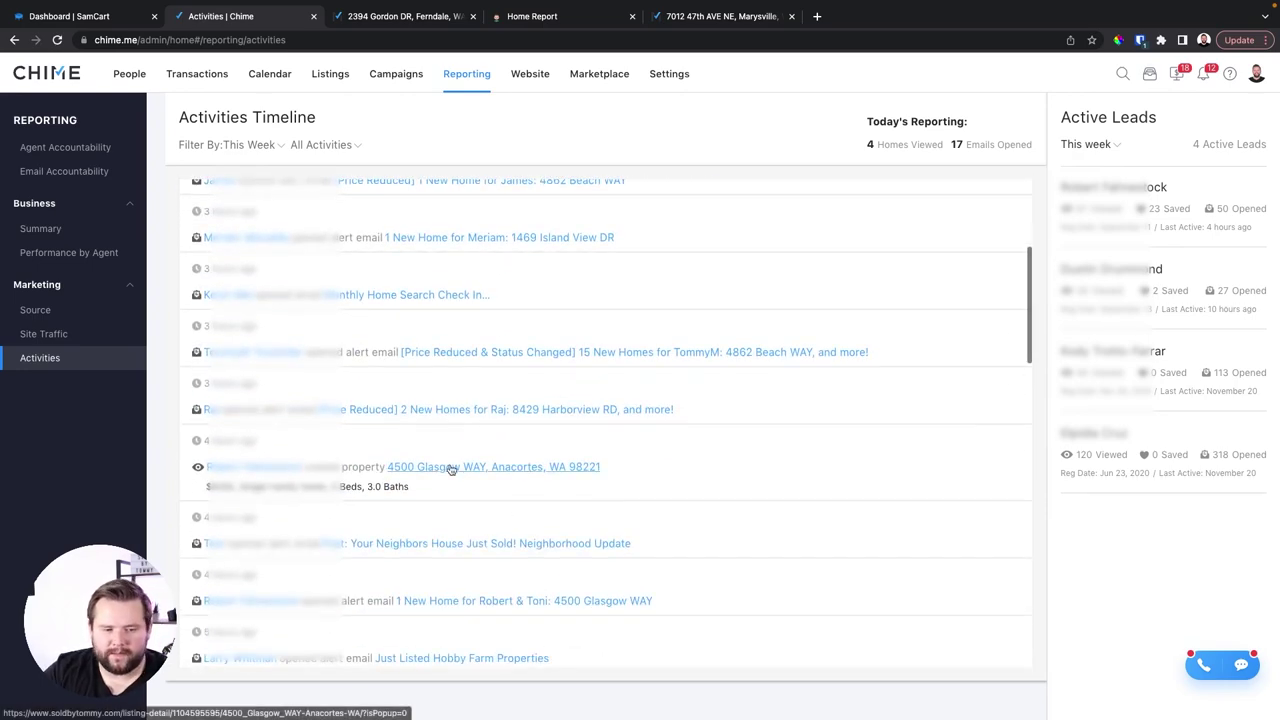
{"action": "scroll", "coordinate": [452, 469], "scroll_direction": "down", "scroll_amount": 1}
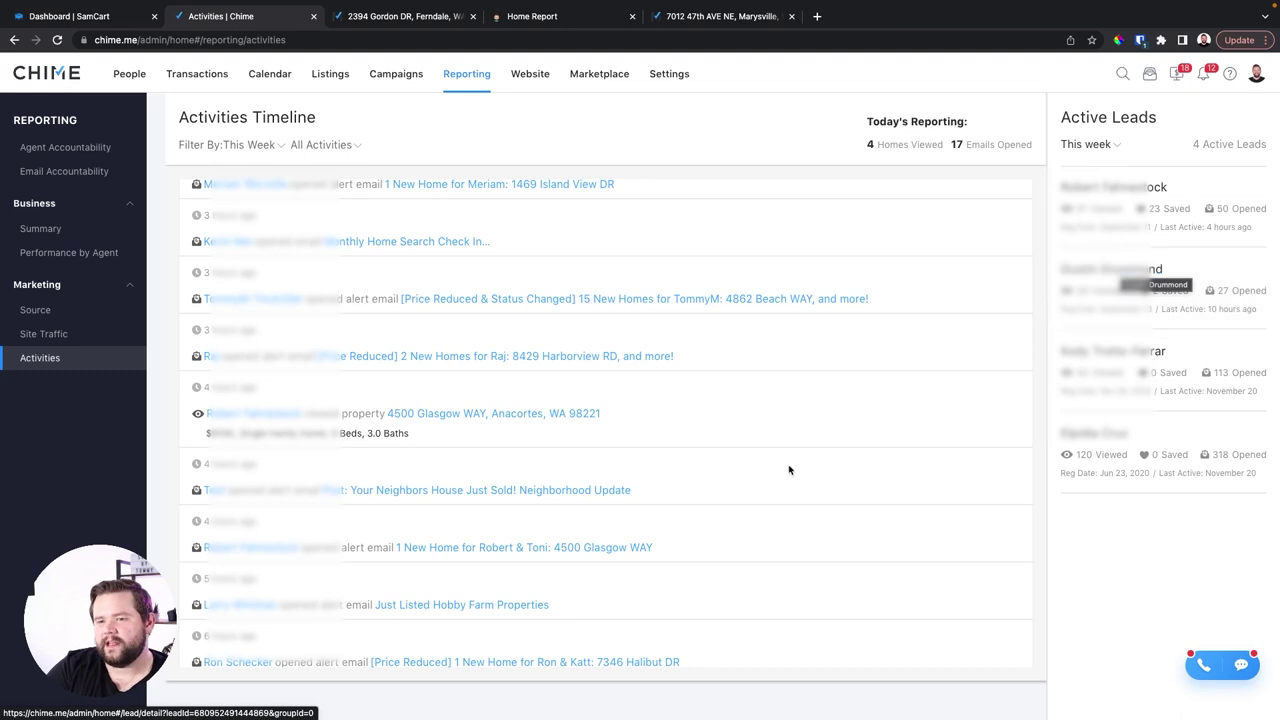
{"action": "scroll", "coordinate": [789, 469], "scroll_direction": "down", "scroll_amount": 5}
{"action": "scroll", "coordinate": [698, 457], "scroll_direction": "down", "scroll_amount": 4}
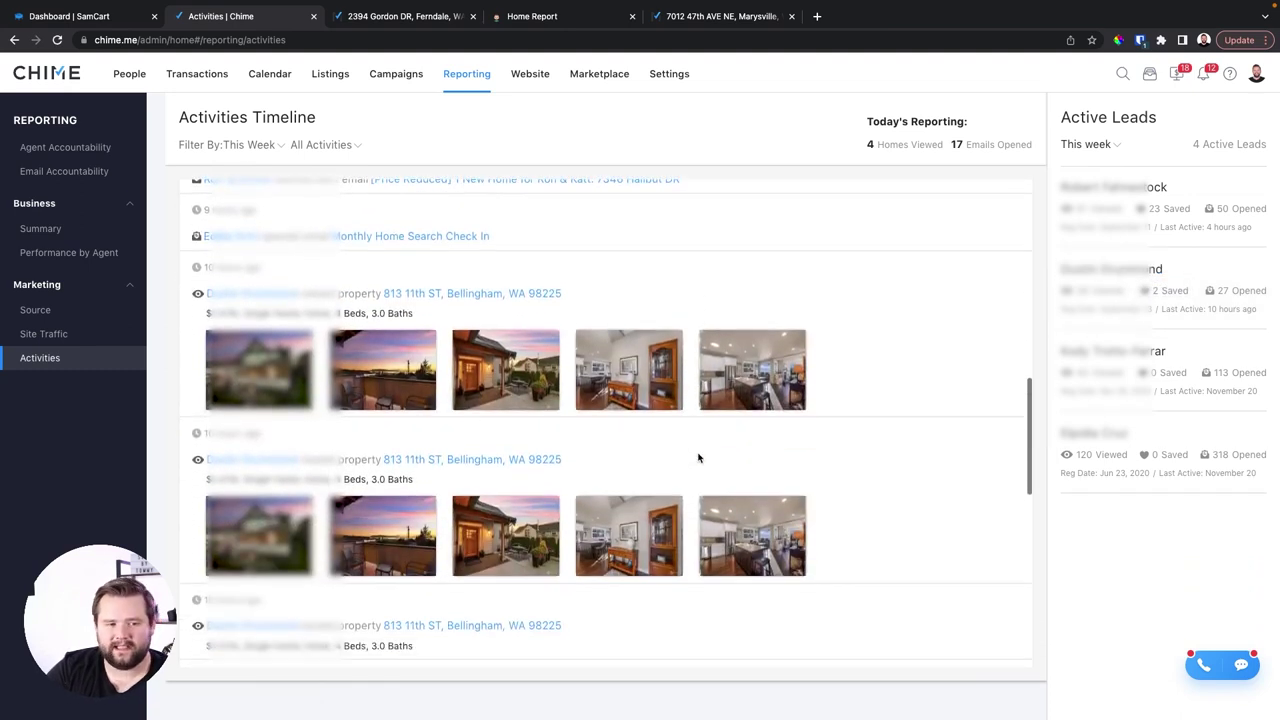
{"action": "scroll", "coordinate": [237, 375], "scroll_direction": "down", "scroll_amount": 1}
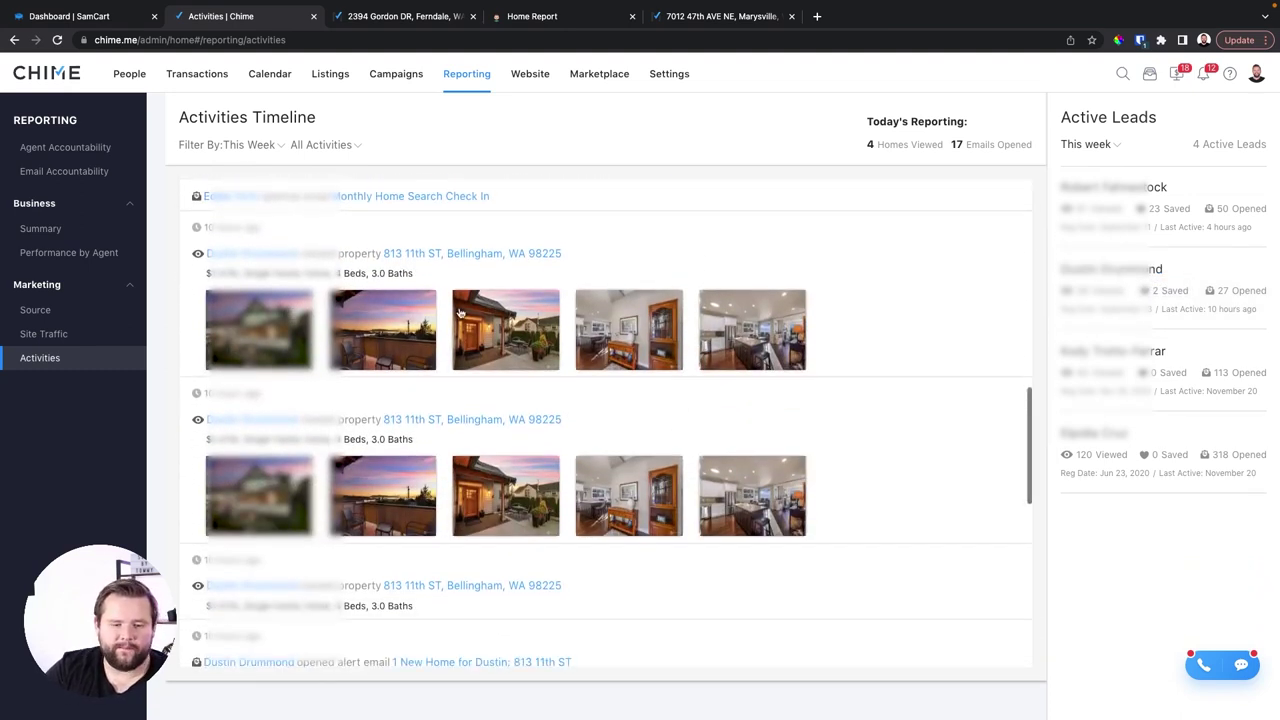
{"action": "scroll", "coordinate": [620, 357], "scroll_direction": "down", "scroll_amount": 8}
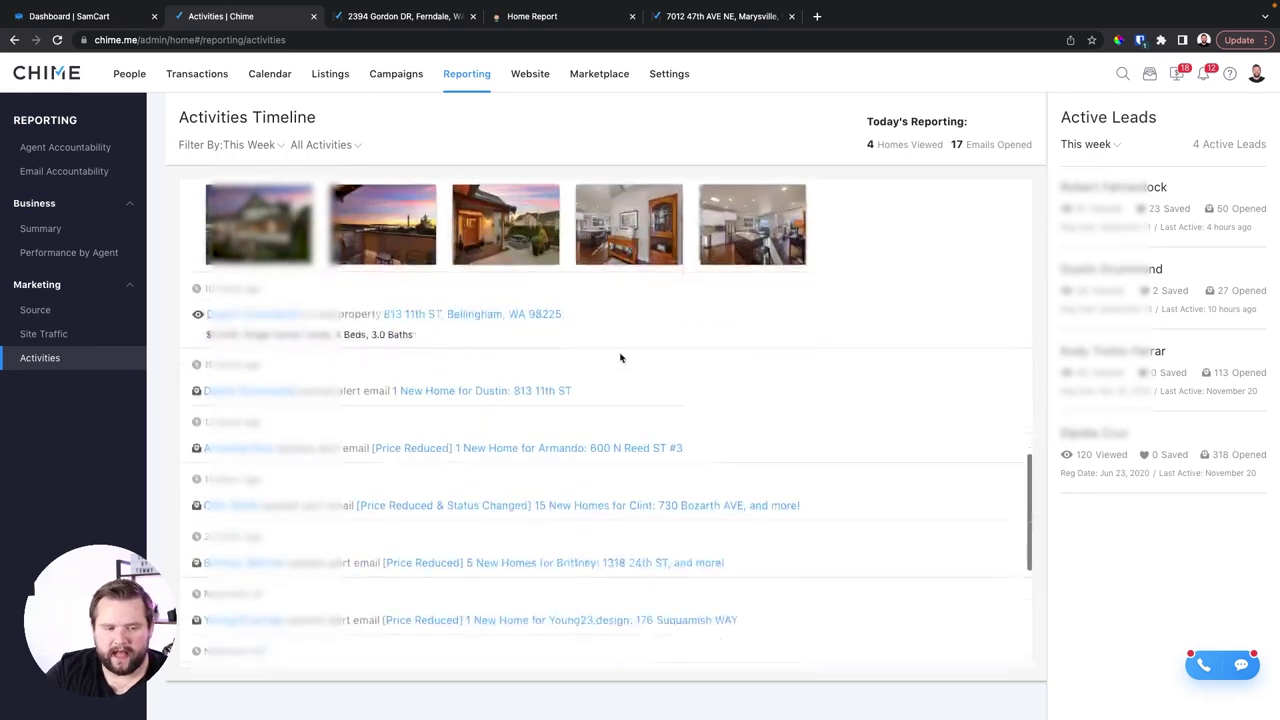
{"action": "scroll", "coordinate": [607, 364], "scroll_direction": "up", "scroll_amount": 4}
{"action": "scroll", "coordinate": [607, 364], "scroll_direction": "up", "scroll_amount": 3}
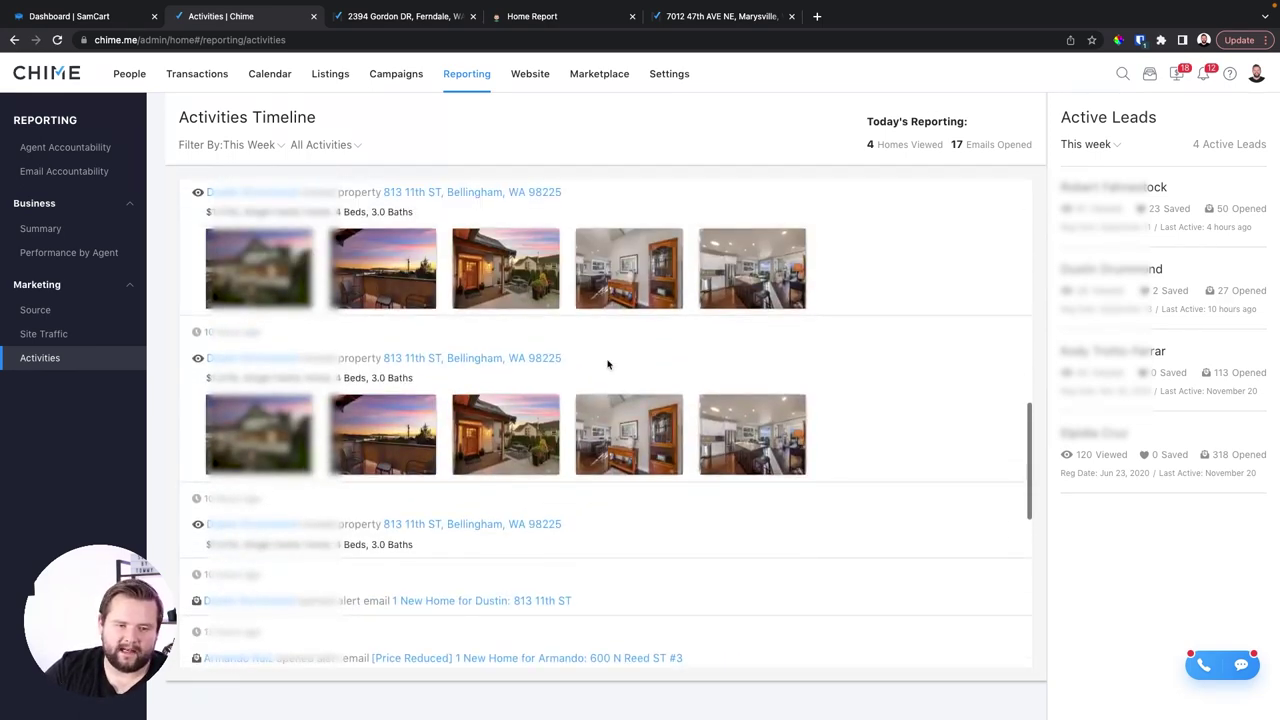
{"action": "scroll", "coordinate": [437, 508], "scroll_direction": "down", "scroll_amount": 6}
{"action": "scroll", "coordinate": [437, 508], "scroll_direction": "down", "scroll_amount": 7}
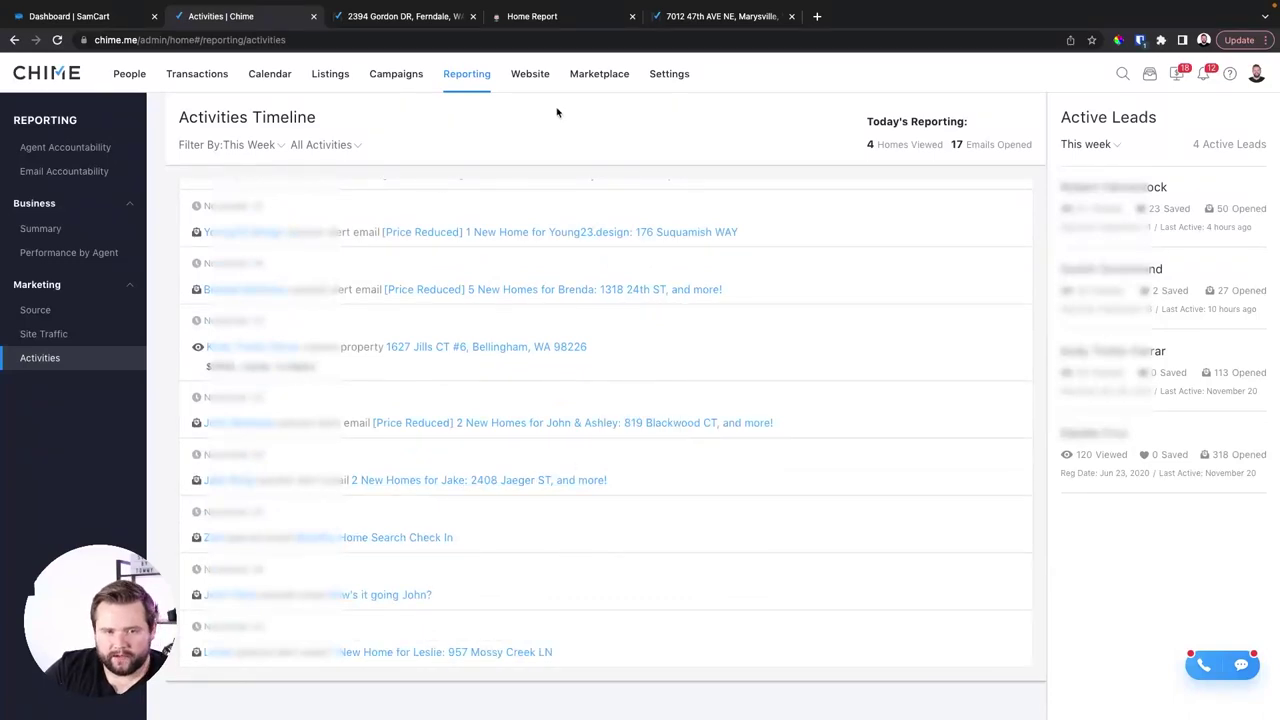
Step: Go to the website CMS, open the team site's overview and bring up its home page in the Editor
{"action": "left_click", "coordinate": [527, 76]}
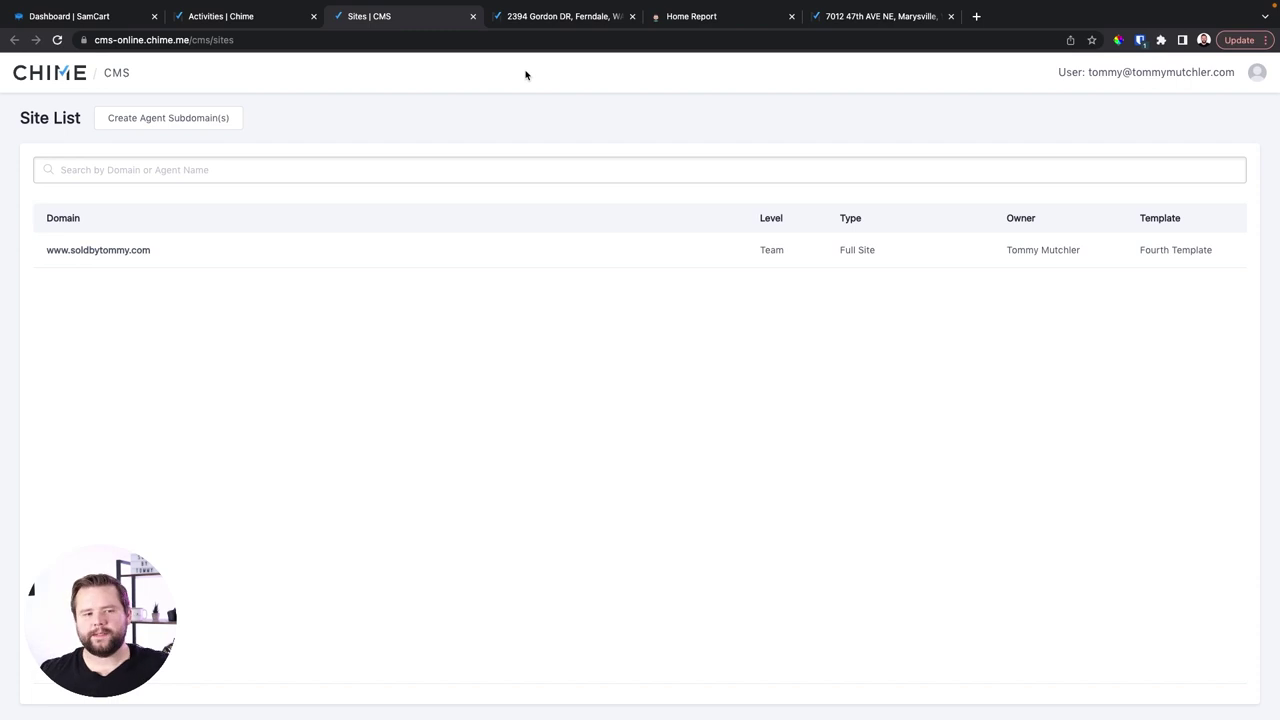
{"action": "left_click", "coordinate": [97, 252]}
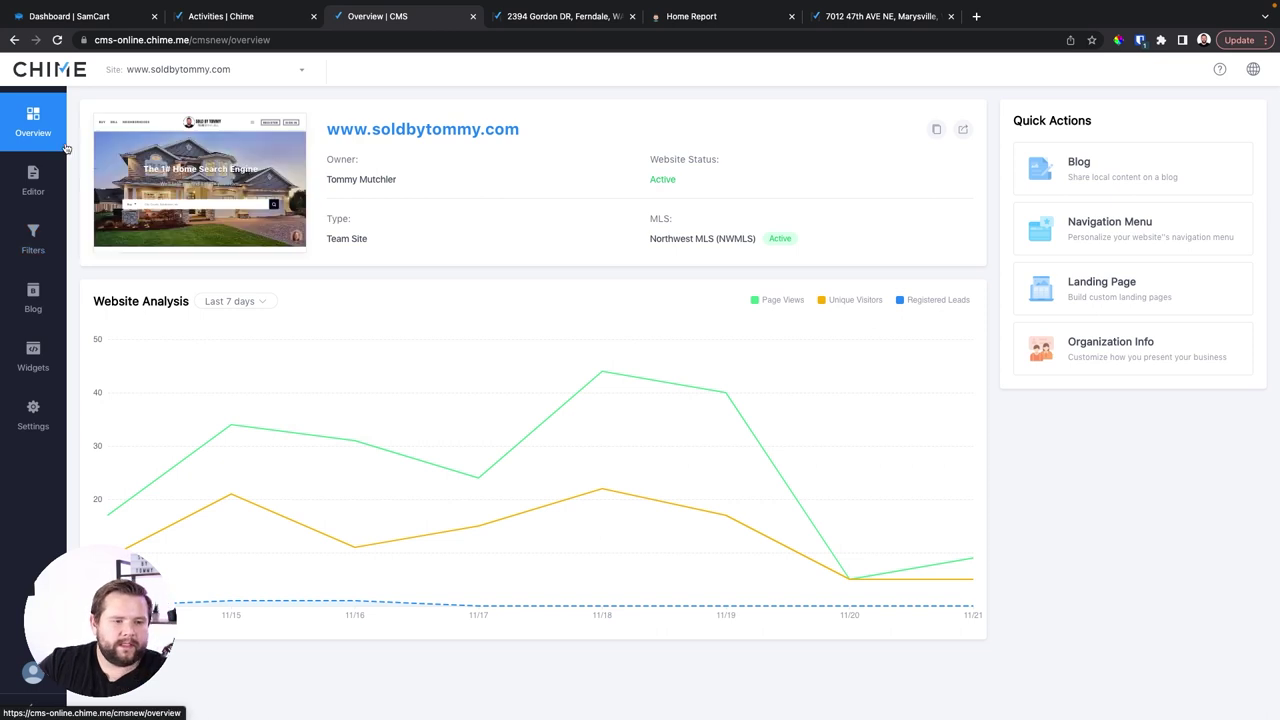
{"action": "left_click", "coordinate": [40, 197]}
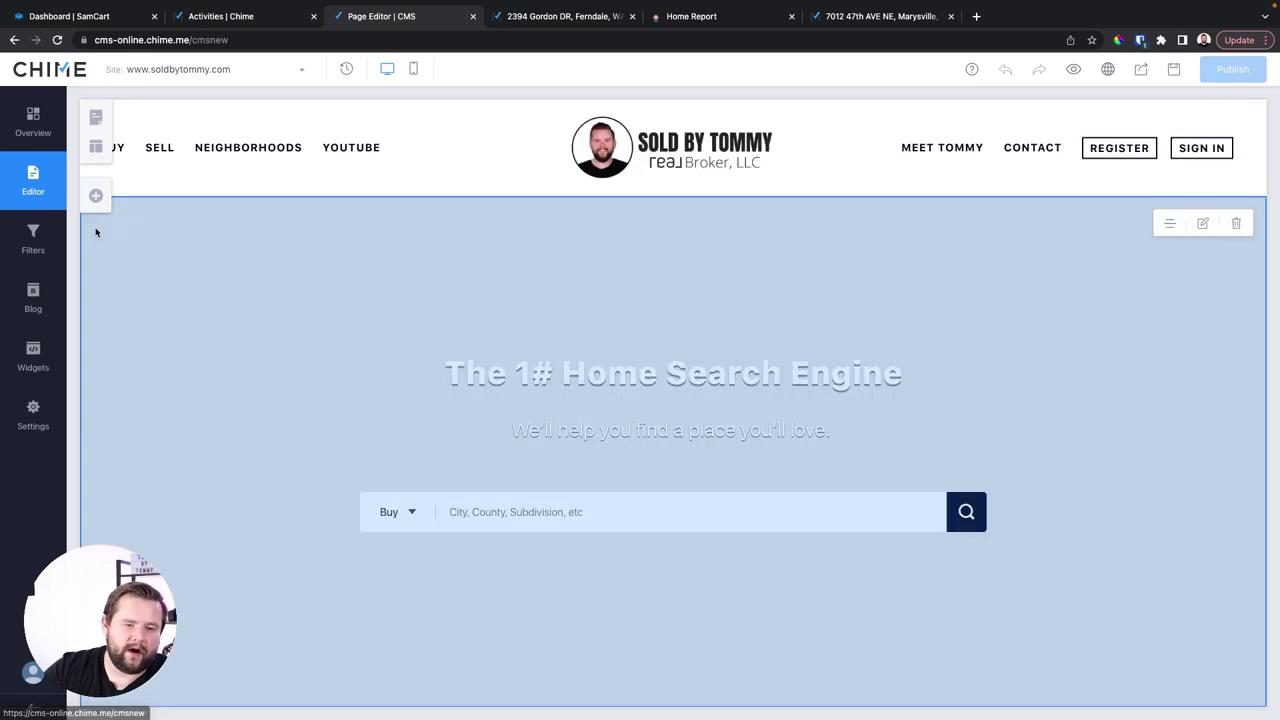
Step: Look over the home page's sections in the Editor, including the client video, listings, testimonials and consultation booking, ending at the hero banner
{"action": "scroll", "coordinate": [501, 556], "scroll_direction": "down", "scroll_amount": 20}
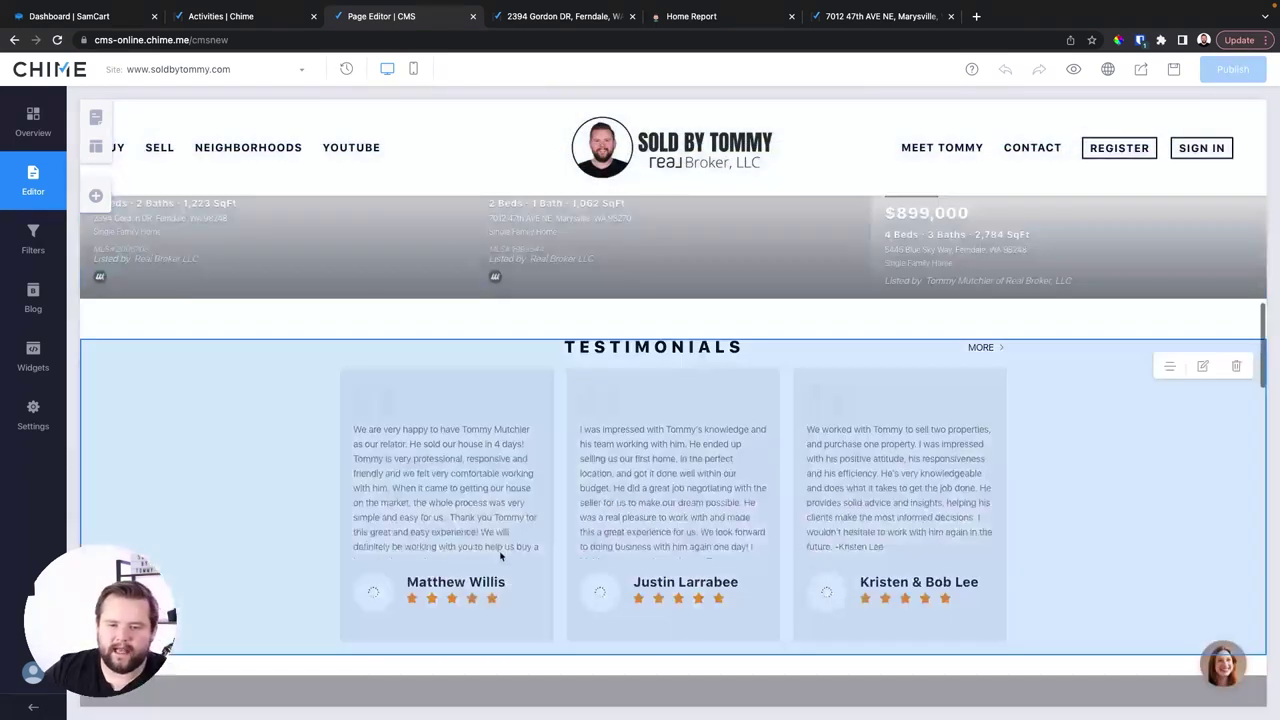
{"action": "scroll", "coordinate": [501, 556], "scroll_direction": "down", "scroll_amount": 1}
{"action": "scroll", "coordinate": [501, 556], "scroll_direction": "up", "scroll_amount": 10}
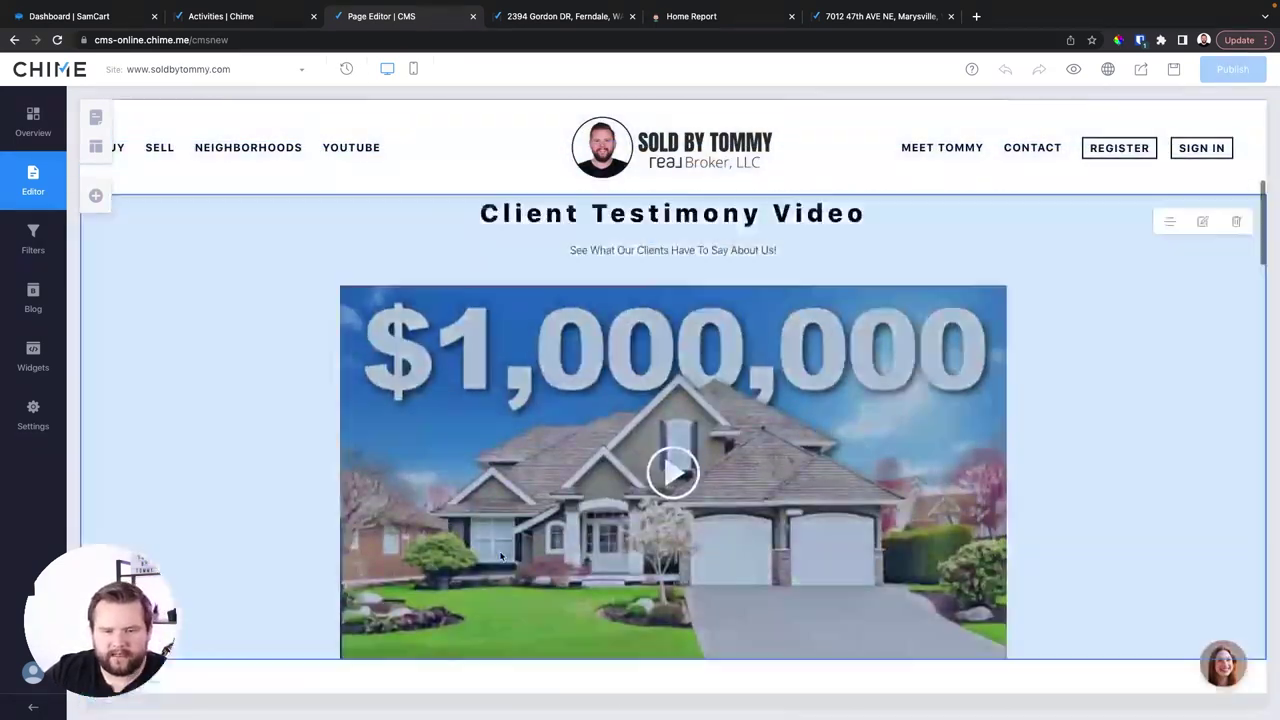
{"action": "scroll", "coordinate": [501, 557], "scroll_direction": "down", "scroll_amount": 6}
{"action": "scroll", "coordinate": [501, 557], "scroll_direction": "down", "scroll_amount": 8}
{"action": "scroll", "coordinate": [501, 557], "scroll_direction": "up", "scroll_amount": 12}
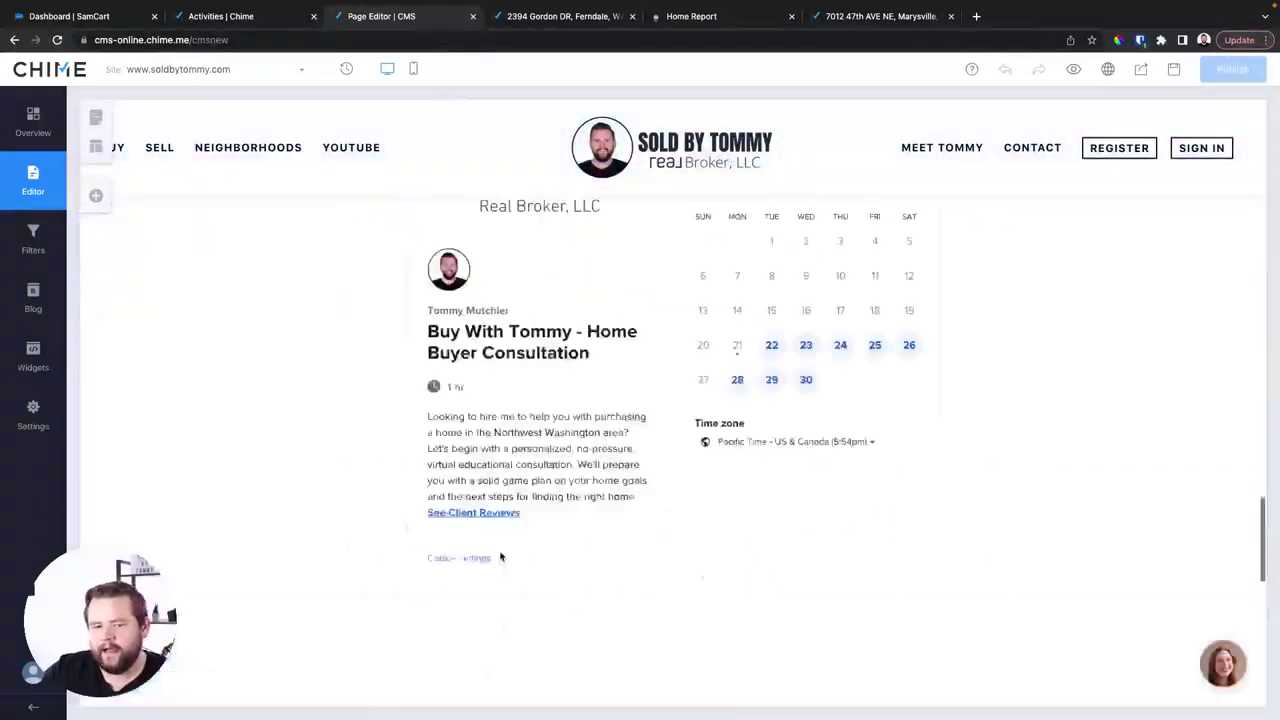
{"action": "scroll", "coordinate": [501, 557], "scroll_direction": "up", "scroll_amount": 5}
{"action": "scroll", "coordinate": [501, 552], "scroll_direction": "down", "scroll_amount": 5}
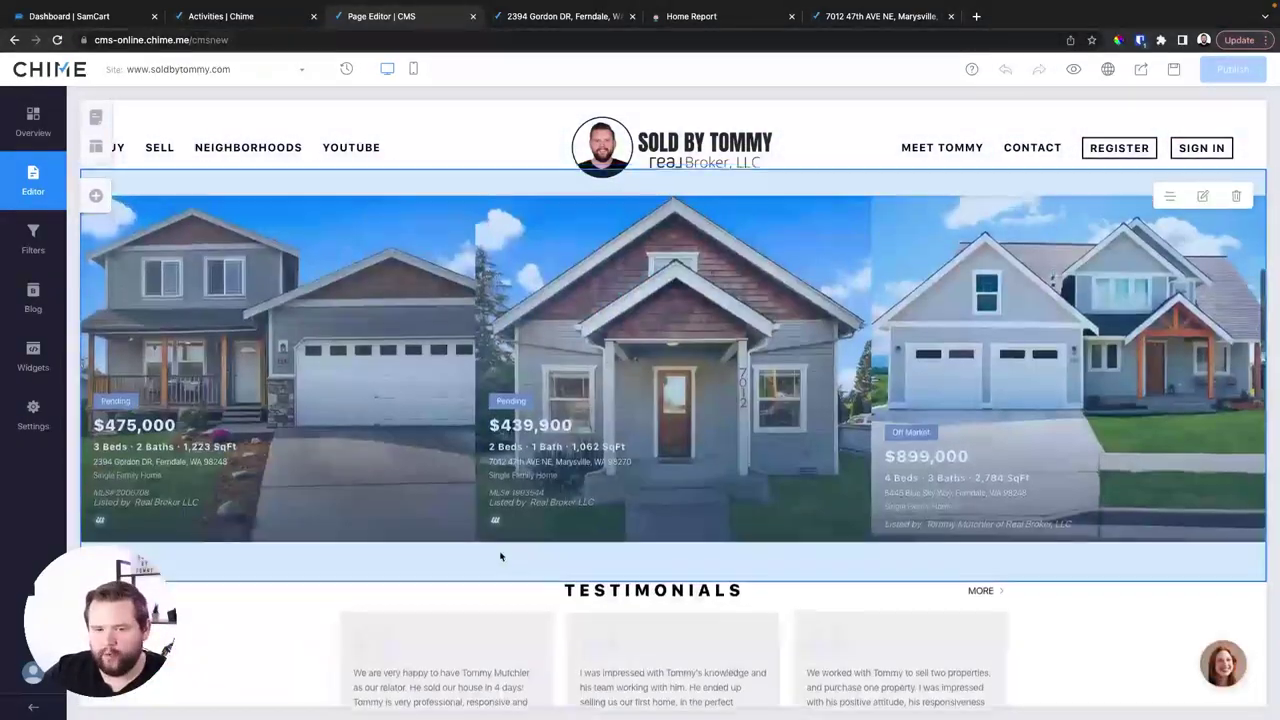
{"action": "scroll", "coordinate": [546, 501], "scroll_direction": "up", "scroll_amount": 8}
{"action": "scroll", "coordinate": [663, 460], "scroll_direction": "up", "scroll_amount": 1}
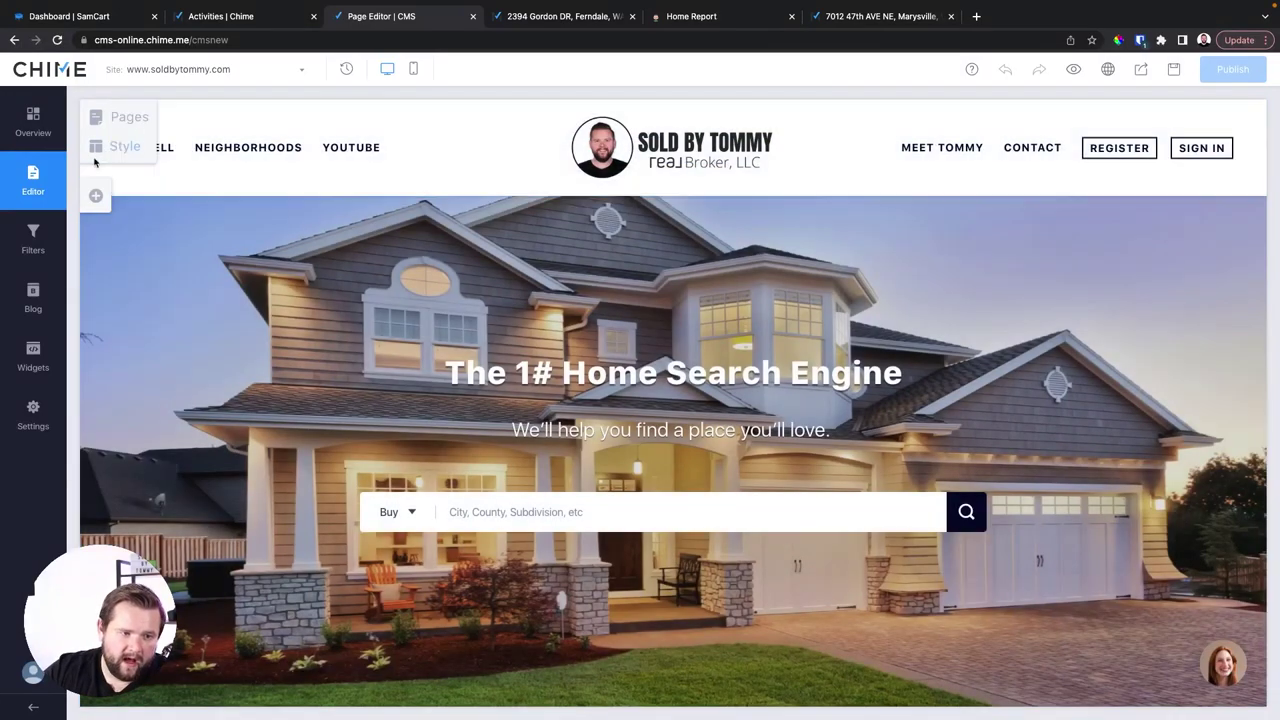
Step: Open the library of page blocks and browse the Agent and Banner block designs
{"action": "left_click", "coordinate": [96, 195]}
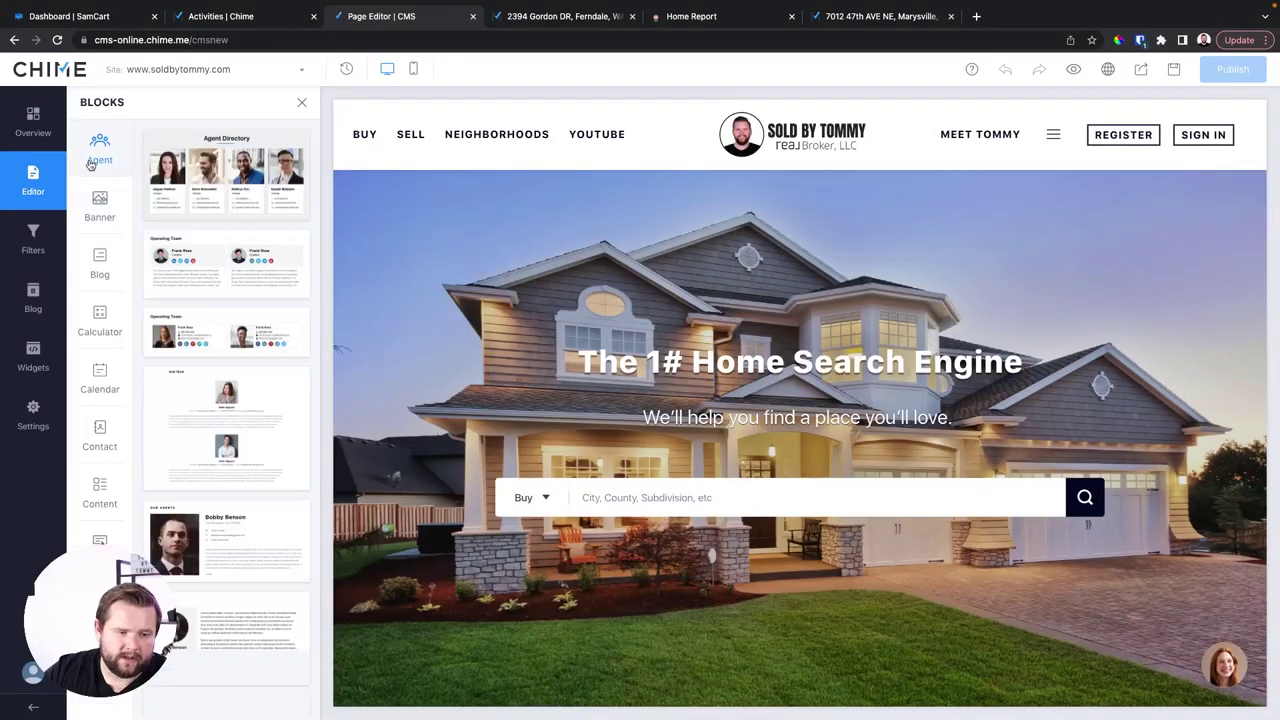
{"action": "scroll", "coordinate": [240, 425], "scroll_direction": "down", "scroll_amount": 10}
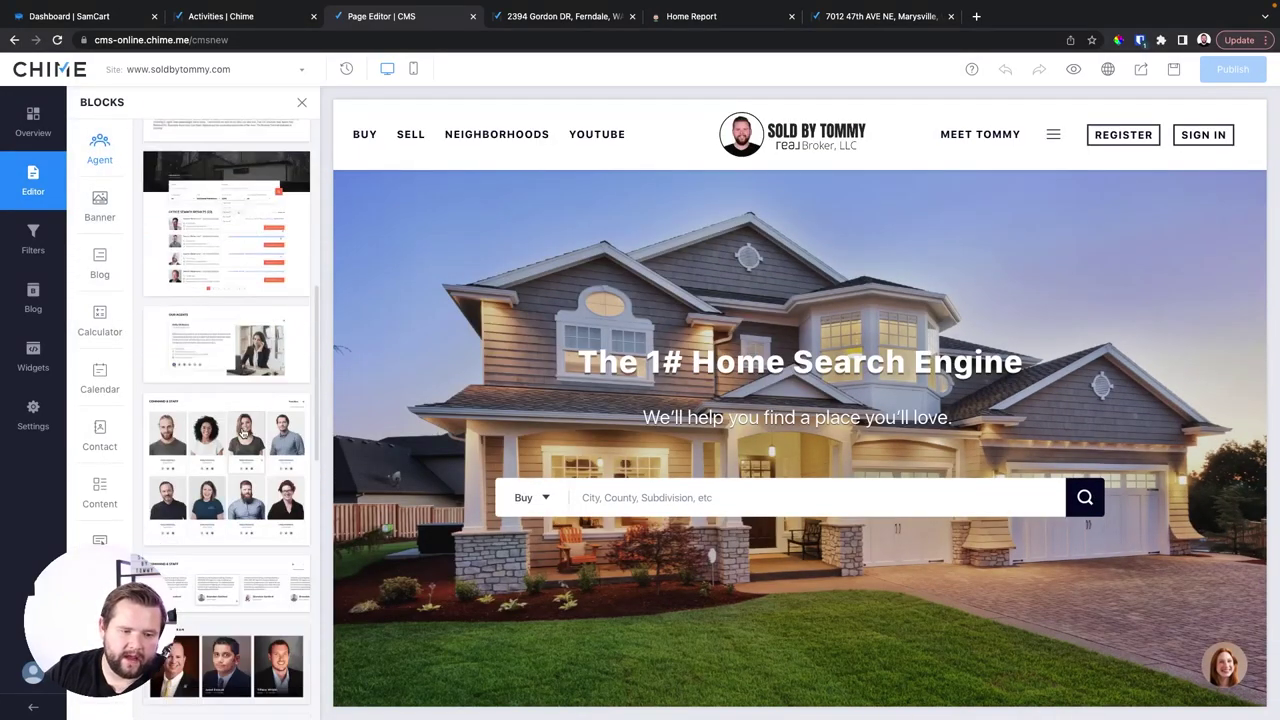
{"action": "scroll", "coordinate": [242, 432], "scroll_direction": "down", "scroll_amount": 5}
{"action": "scroll", "coordinate": [226, 400], "scroll_direction": "down", "scroll_amount": 5}
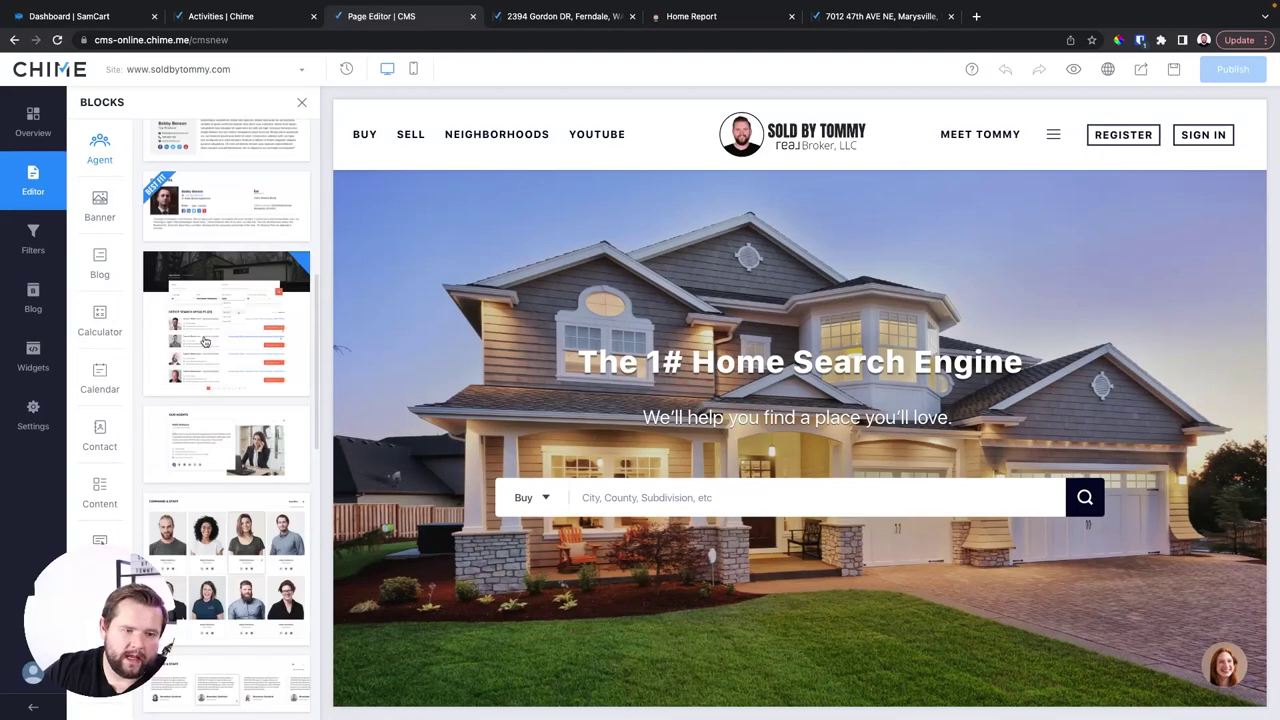
{"action": "left_click", "coordinate": [100, 205]}
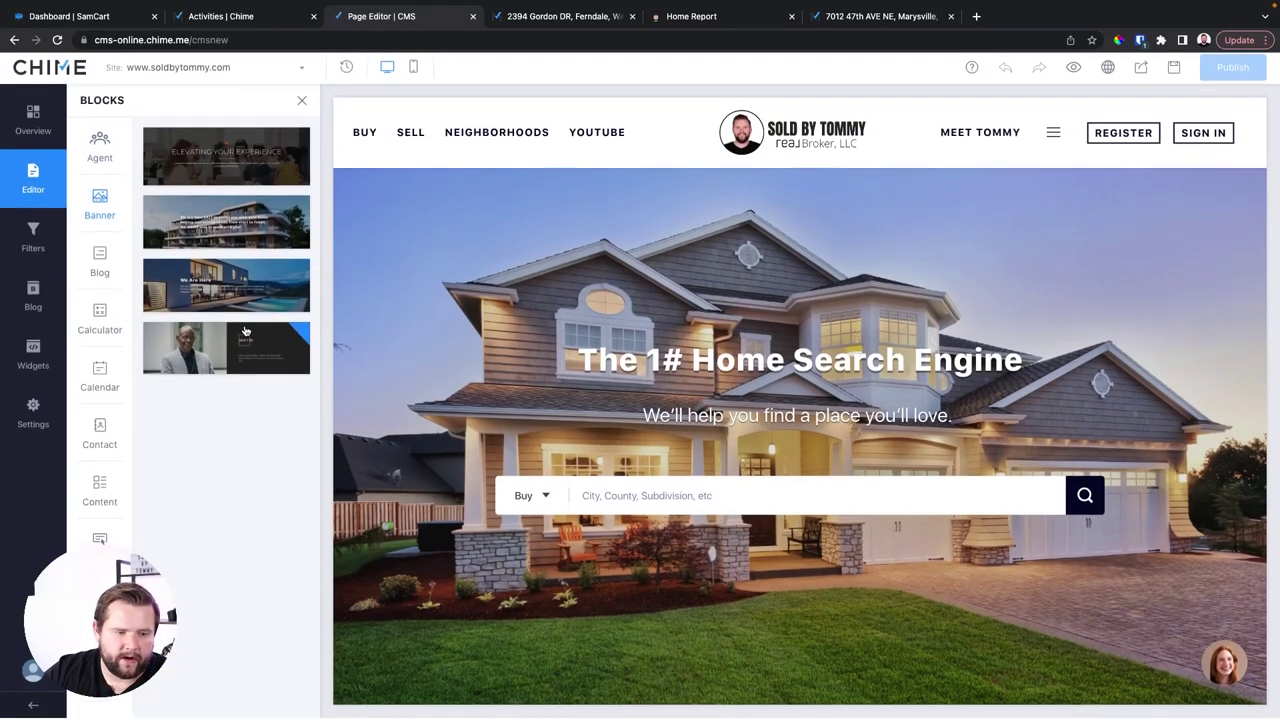
Step: View the Calendar block design and look at the existing consultation booking section on the home page
{"action": "left_click", "coordinate": [100, 378]}
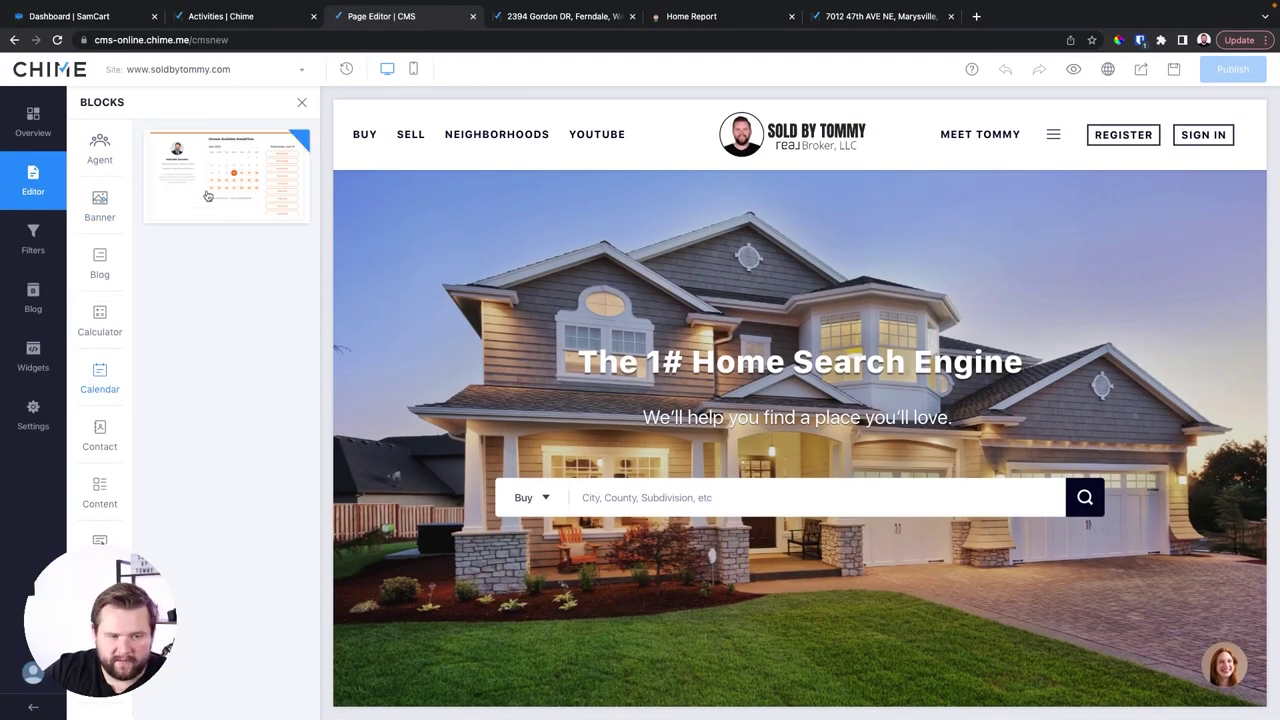
{"action": "scroll", "coordinate": [735, 540], "scroll_direction": "down", "scroll_amount": 15}
{"action": "scroll", "coordinate": [800, 450], "scroll_direction": "down", "scroll_amount": 10}
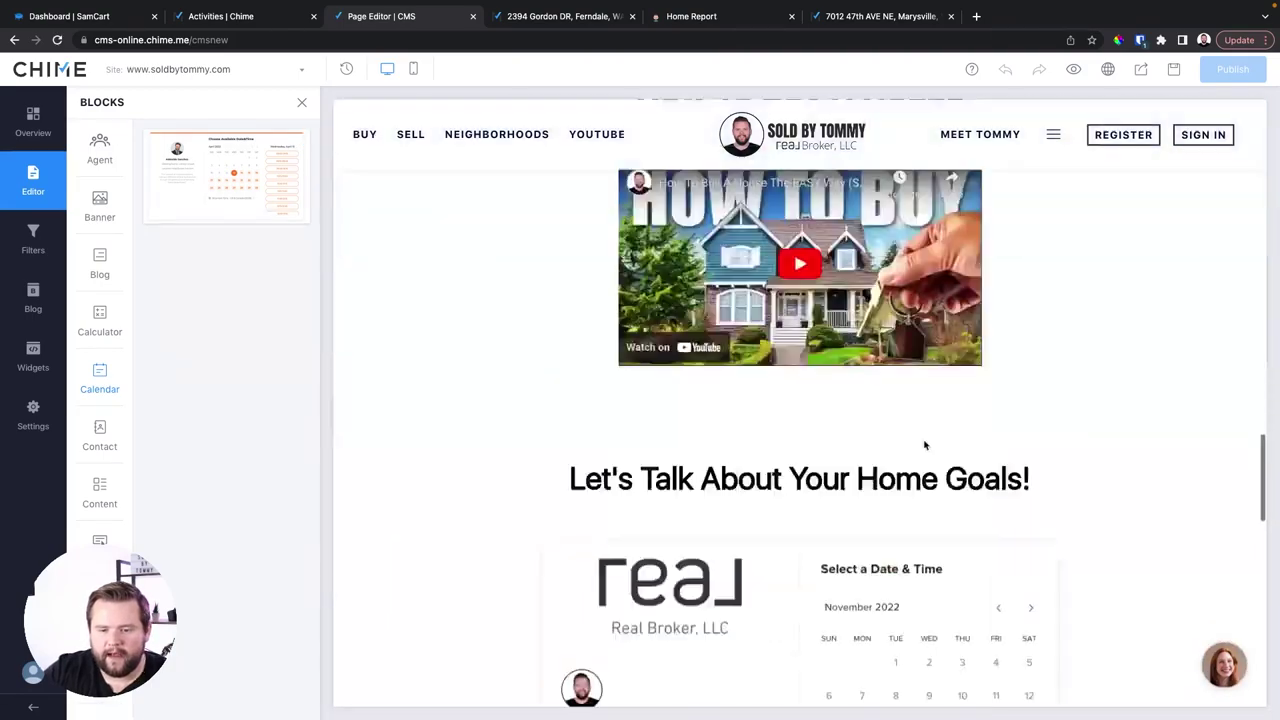
{"action": "scroll", "coordinate": [908, 366], "scroll_direction": "up", "scroll_amount": 15}
{"action": "scroll", "coordinate": [908, 366], "scroll_direction": "up", "scroll_amount": 5}
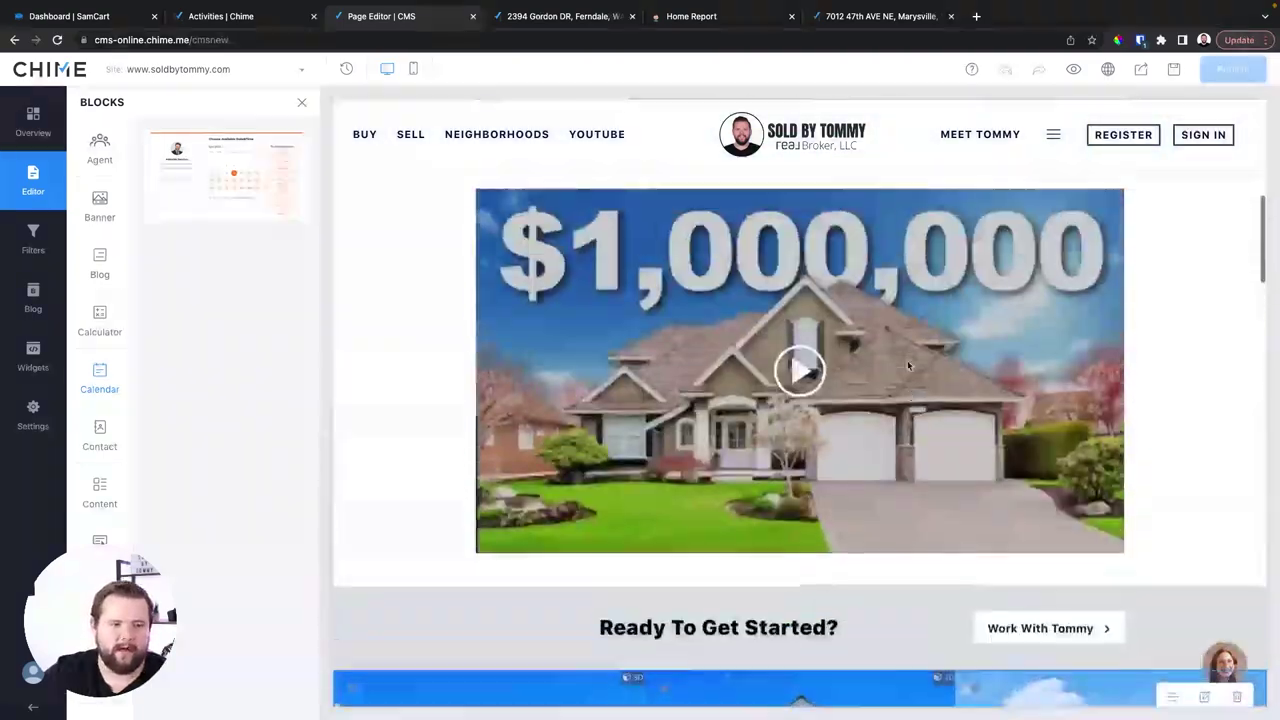
Step: Browse the Calculator, CTA, Gallery and Hero block designs and return the page preview to its hero banner
{"action": "left_click", "coordinate": [100, 322]}
{"action": "scroll", "coordinate": [260, 476], "scroll_direction": "down", "scroll_amount": 10}
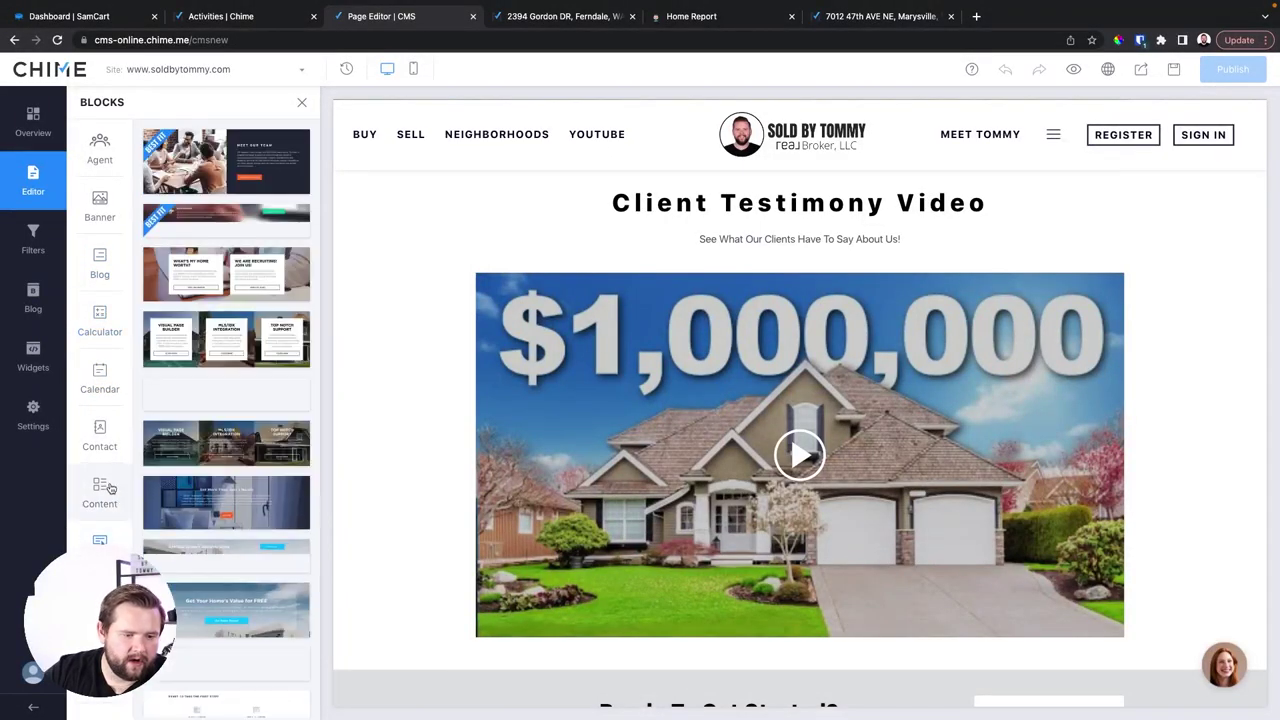
{"action": "scroll", "coordinate": [260, 476], "scroll_direction": "down", "scroll_amount": 10}
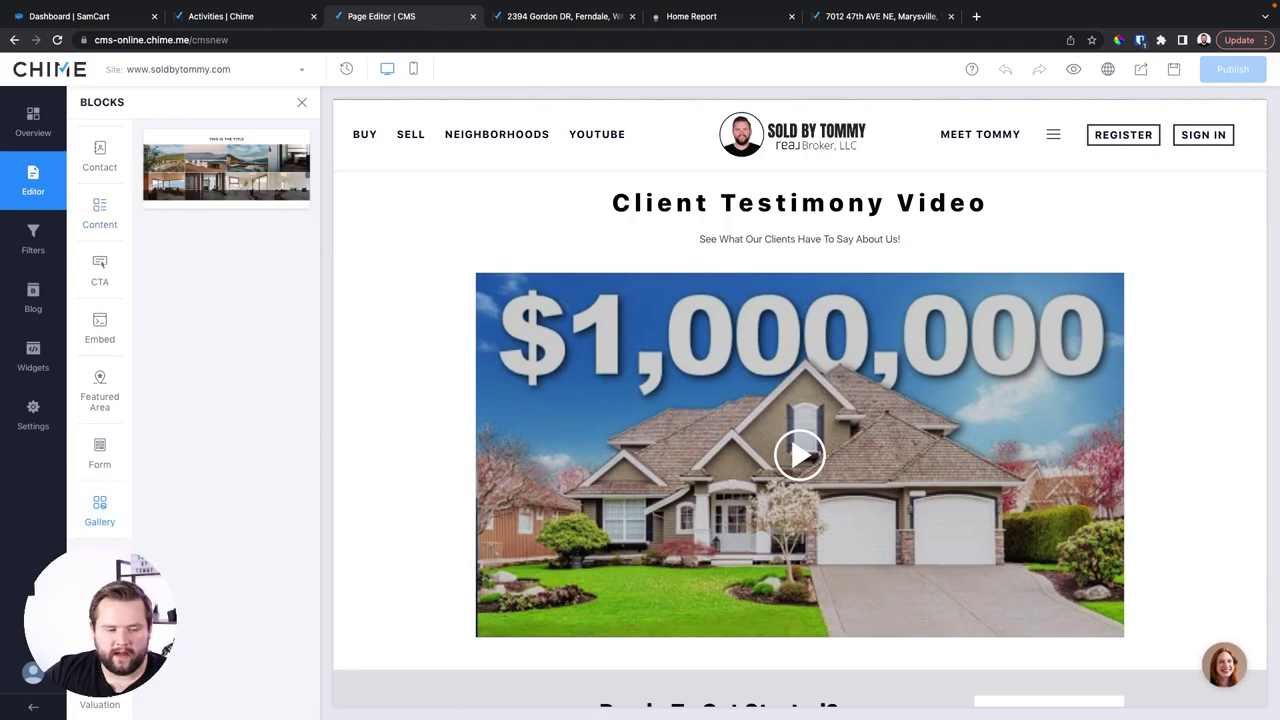
{"action": "scroll", "coordinate": [248, 652], "scroll_direction": "down", "scroll_amount": 5}
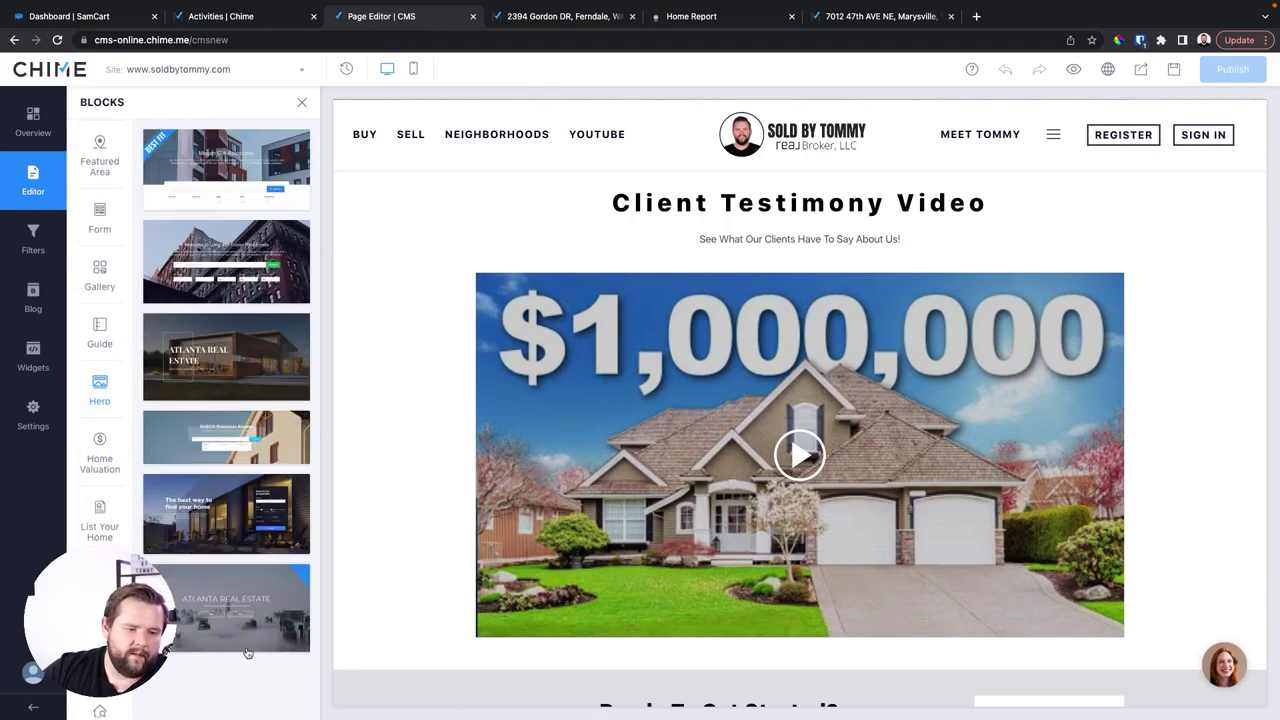
{"action": "left_click_drag", "start_coordinate": [248, 652], "coordinate": [800, 510]}
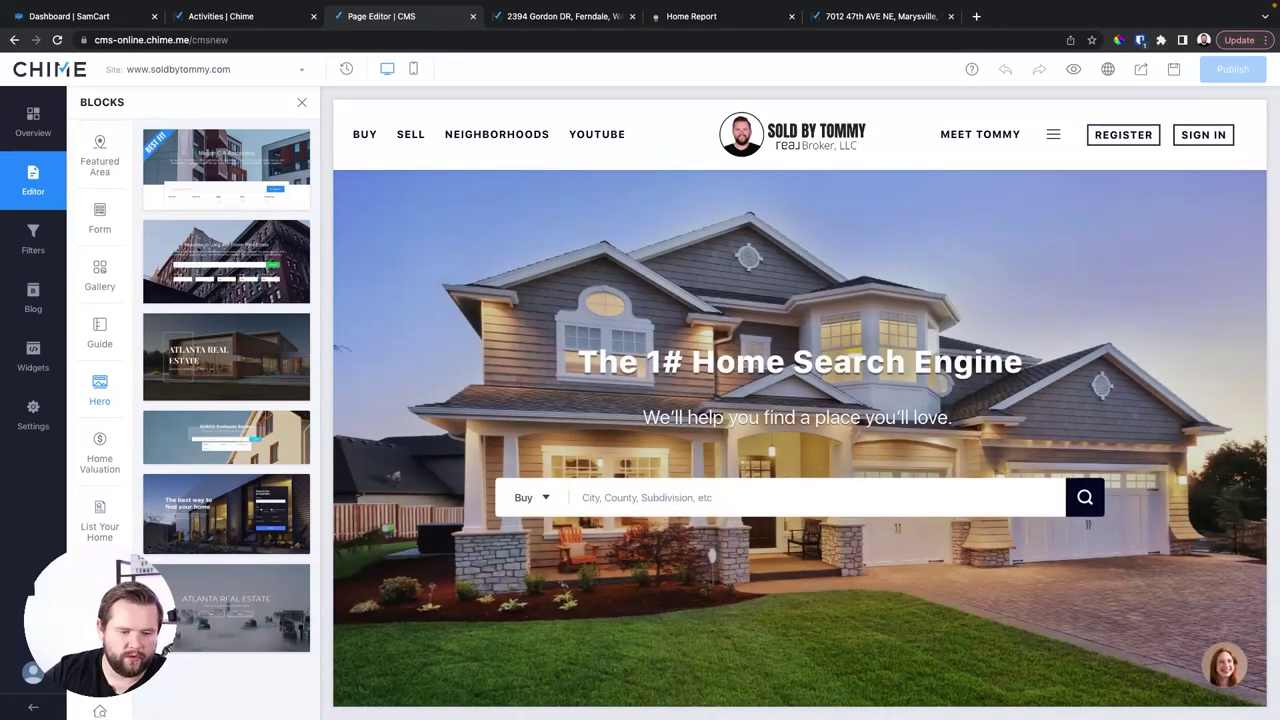
Step: Browse the Live stream and Market Trends block designs
{"action": "scroll", "coordinate": [100, 478], "scroll_direction": "down", "scroll_amount": 5}
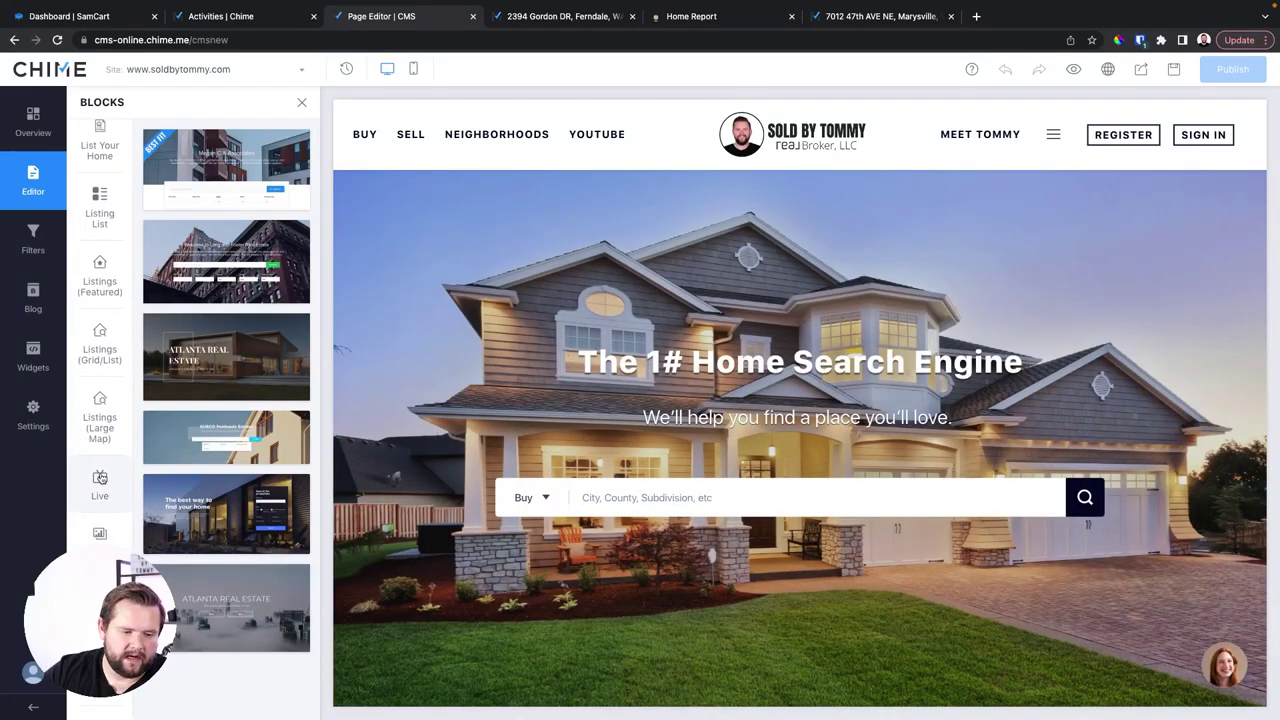
{"action": "left_click", "coordinate": [100, 480]}
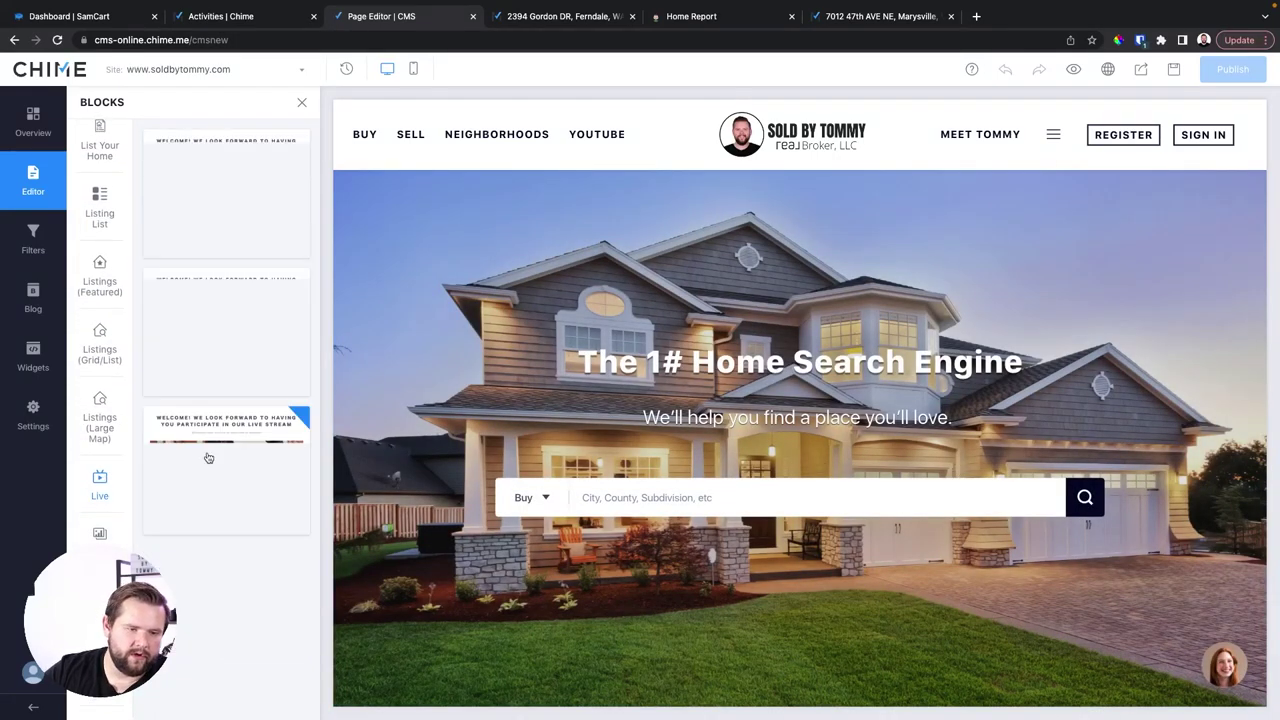
{"action": "left_click", "coordinate": [90, 440]}
{"action": "left_click", "coordinate": [101, 538]}
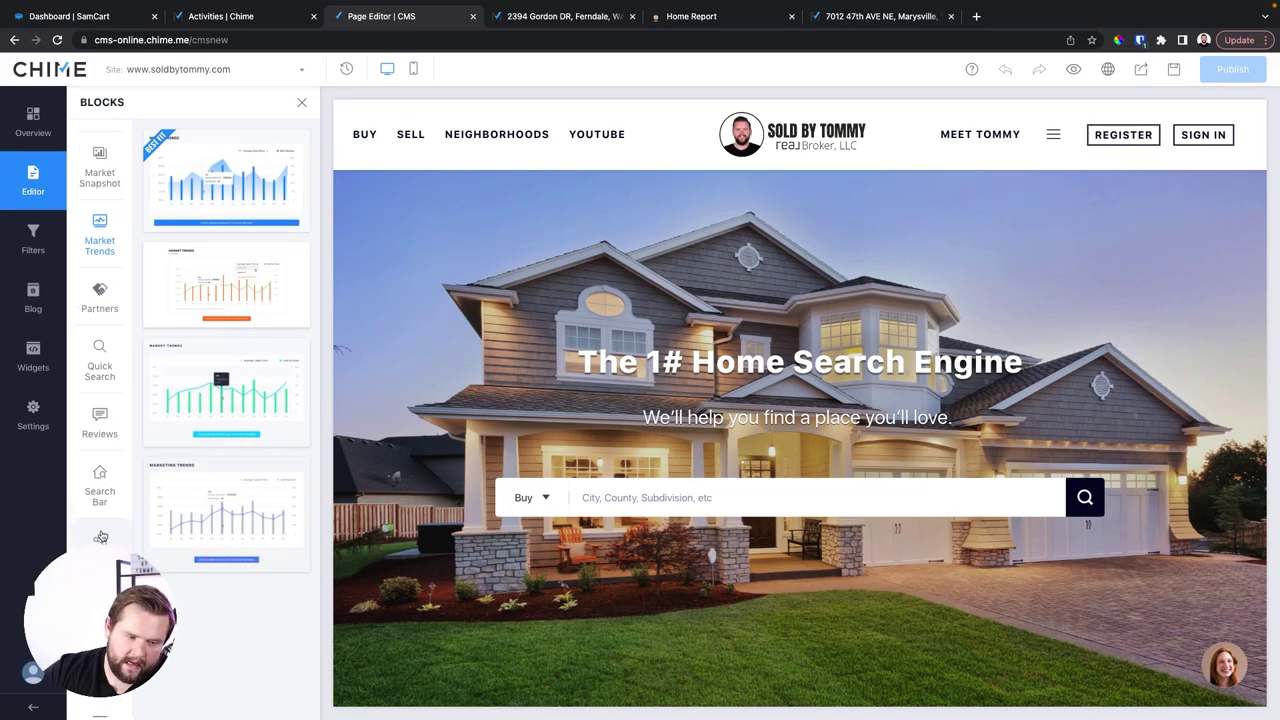
{"action": "scroll", "coordinate": [110, 525], "scroll_direction": "up", "scroll_amount": 1}
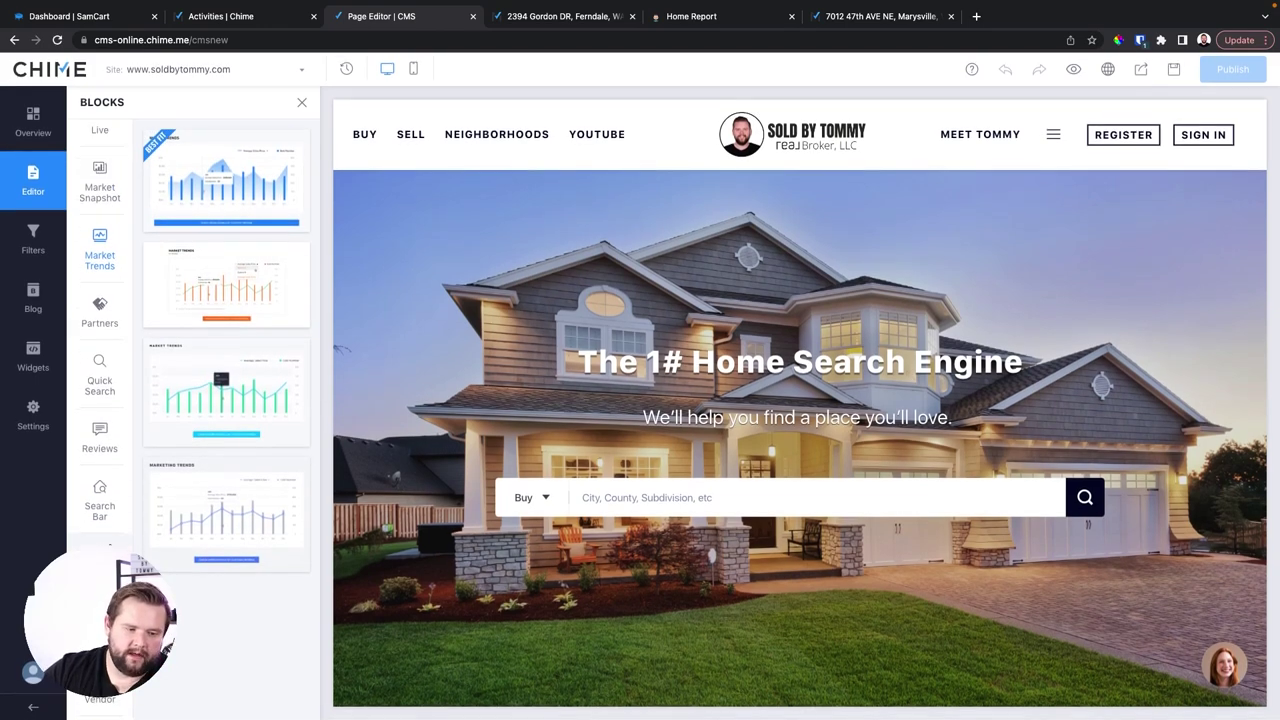
Step: Check the Social Feed blocks and view the Partners block designs
{"action": "left_click", "coordinate": [105, 560]}
{"action": "scroll", "coordinate": [101, 533], "scroll_direction": "down", "scroll_amount": 1}
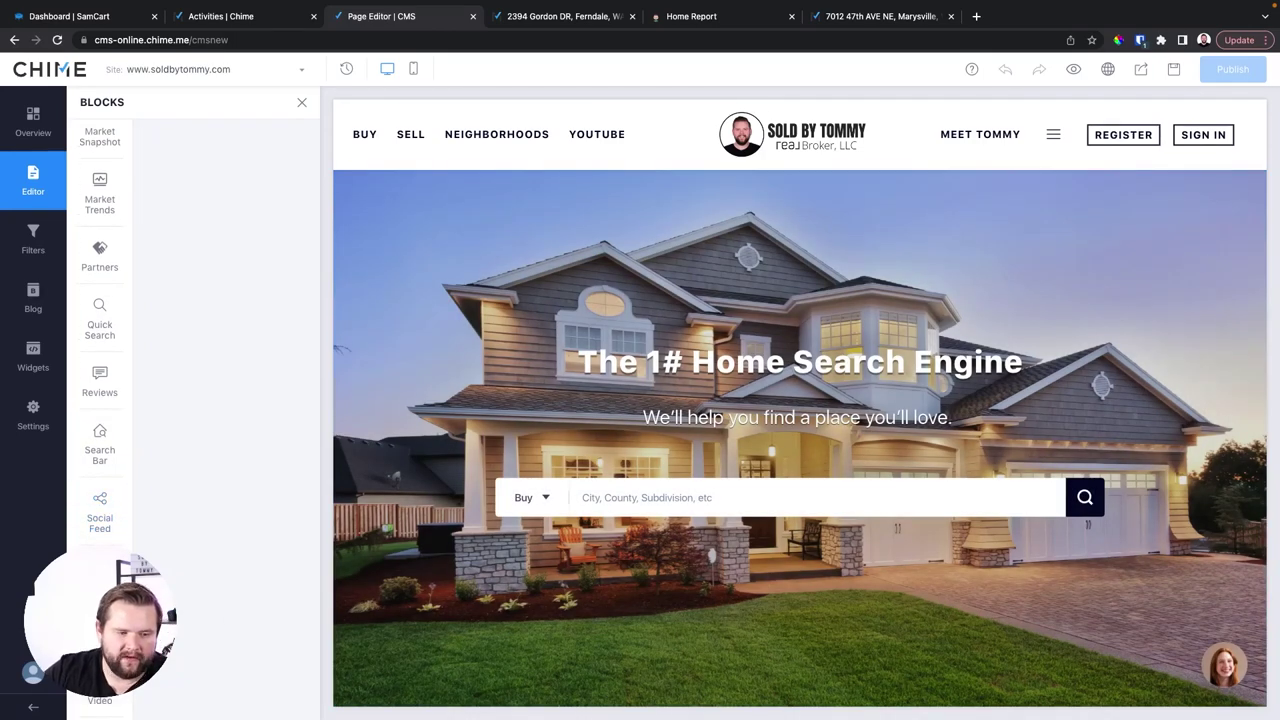
{"action": "left_click", "coordinate": [100, 253]}
{"action": "scroll", "coordinate": [100, 253], "scroll_direction": "up", "scroll_amount": 4}
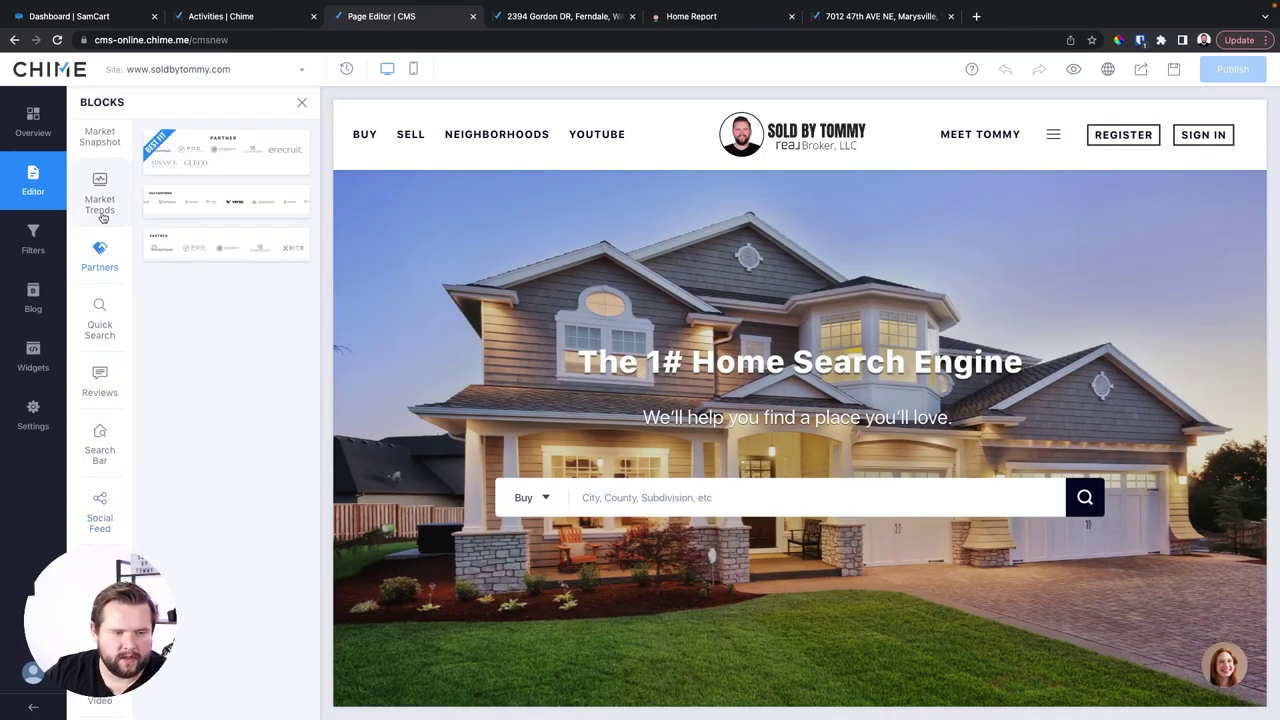
Step: Browse the Market Snapshot and Live block designs in the block library
{"action": "left_click", "coordinate": [100, 262]}
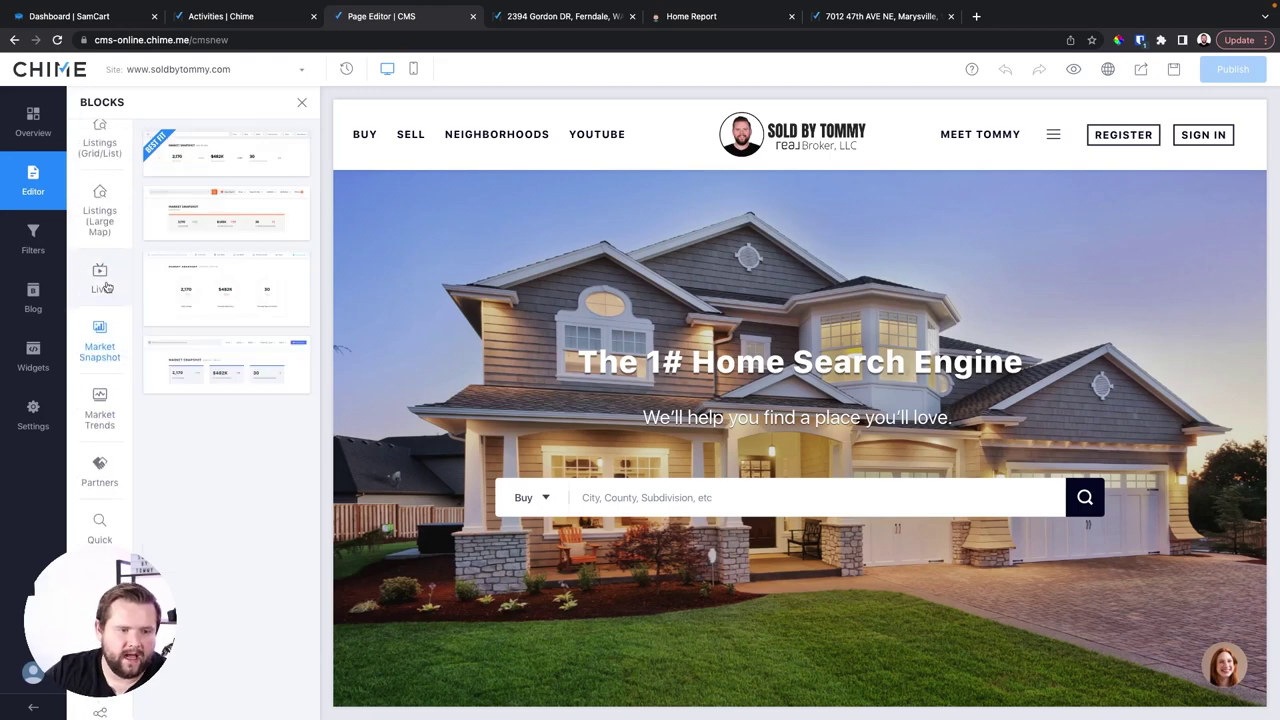
{"action": "scroll", "coordinate": [90, 270], "scroll_direction": "up", "scroll_amount": 4}
{"action": "scroll", "coordinate": [78, 280], "scroll_direction": "up", "scroll_amount": 2}
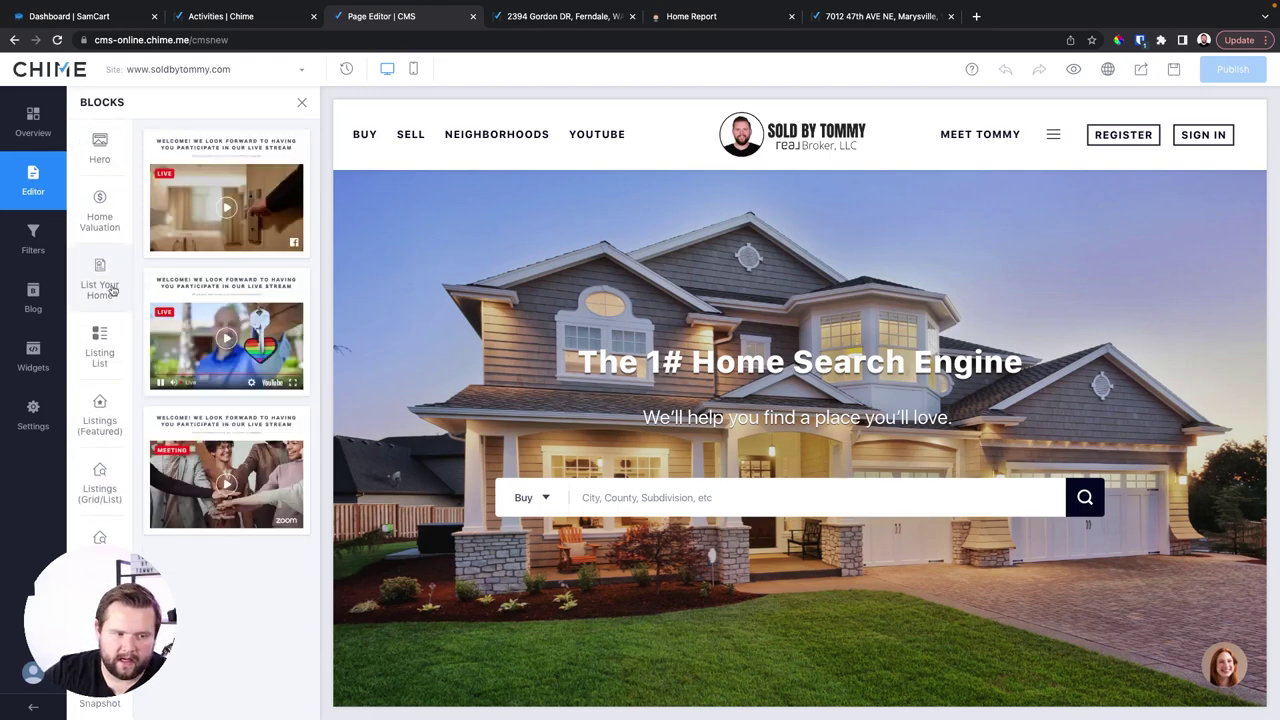
Step: View the website's Listing Filters page and its published blog posts
{"action": "left_click", "coordinate": [33, 240]}
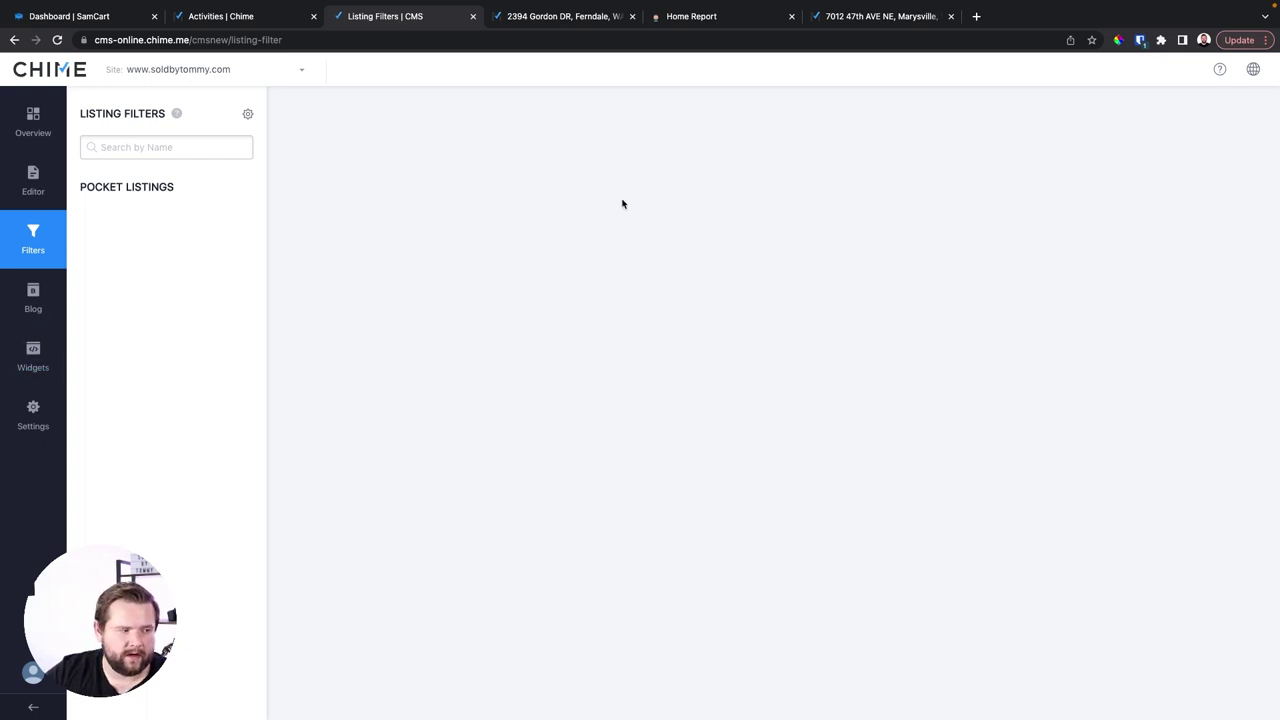
{"action": "left_click", "coordinate": [40, 291]}
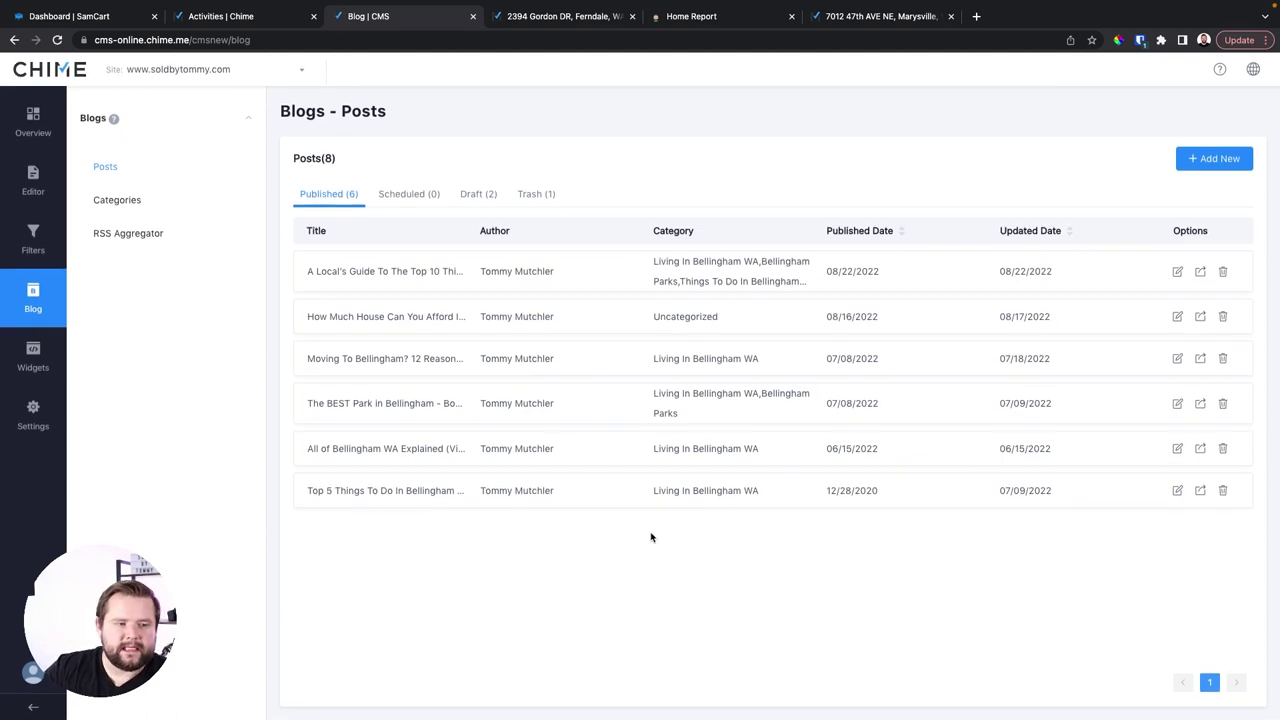
Step: Open the Registration Pop-up Trigger Rule under Lead Capture in the website settings
{"action": "left_click", "coordinate": [34, 411]}
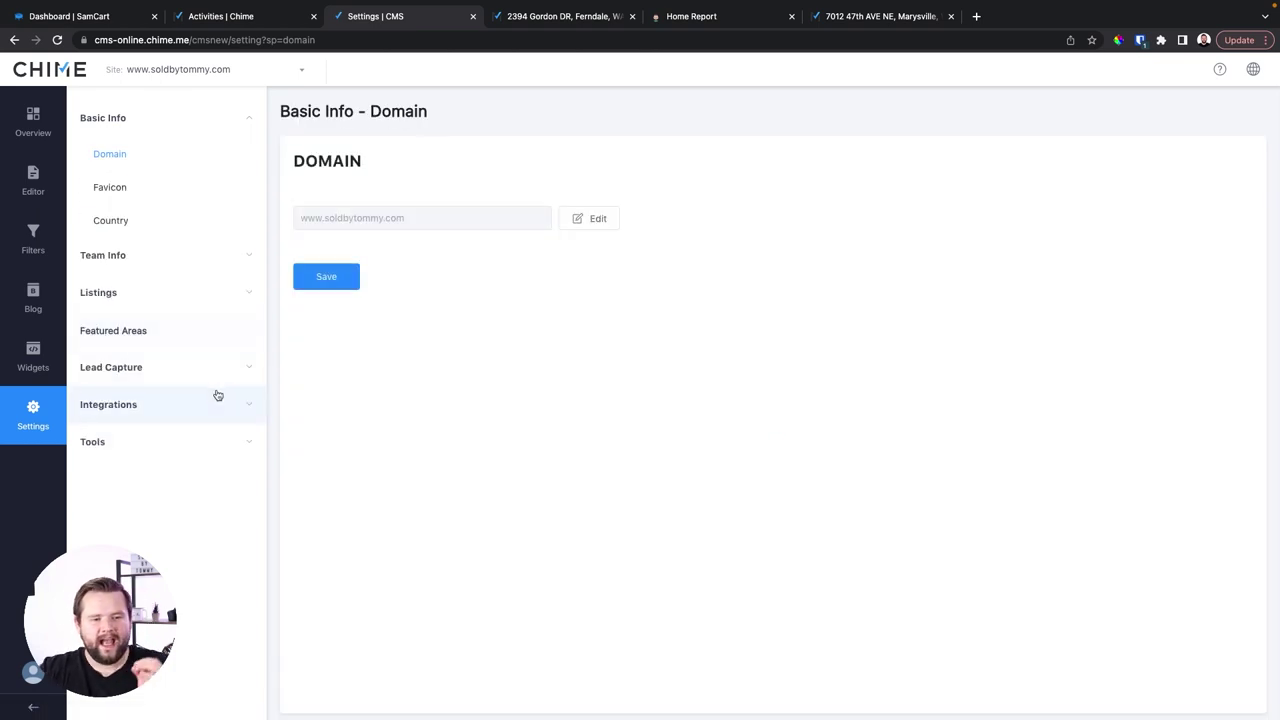
{"action": "left_click", "coordinate": [196, 386]}
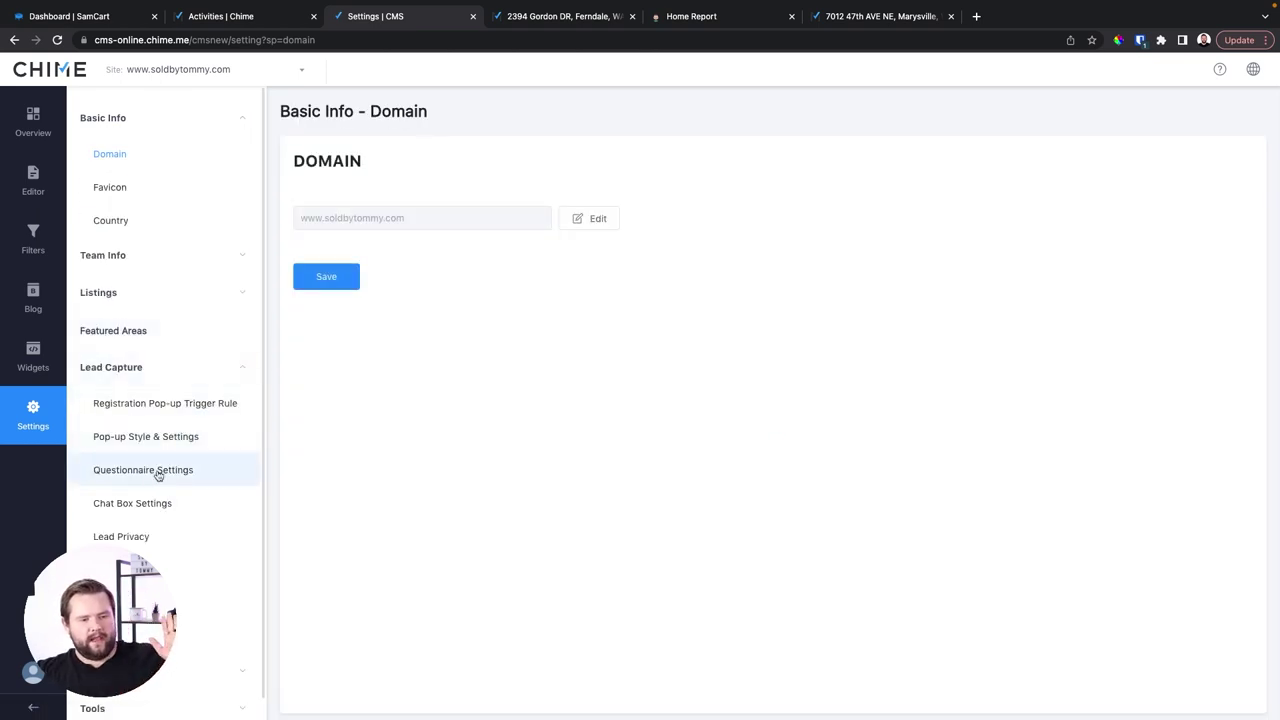
{"action": "left_click", "coordinate": [168, 404]}
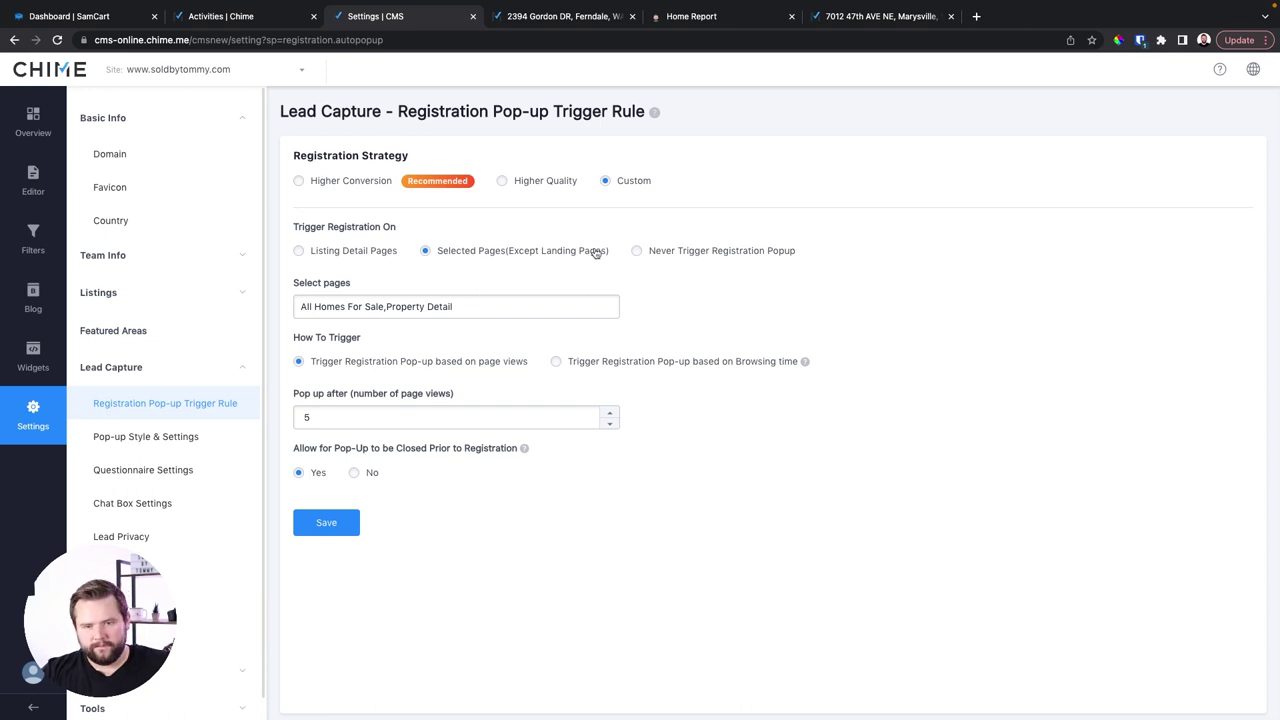
Step: Remove All Homes For Sale from the pages that trigger the registration pop-up, keeping Property Detail selected
{"action": "left_click", "coordinate": [423, 306]}
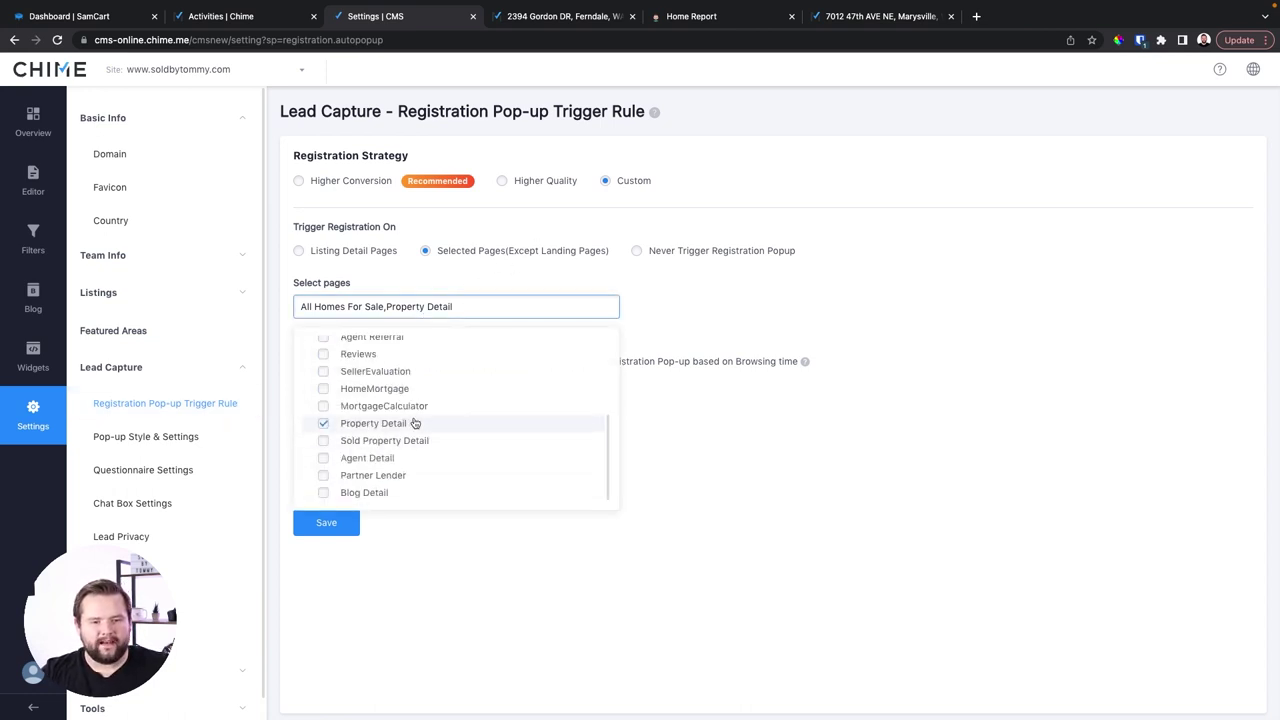
{"action": "scroll", "coordinate": [415, 417], "scroll_direction": "up", "scroll_amount": 2}
{"action": "scroll", "coordinate": [415, 417], "scroll_direction": "up", "scroll_amount": 2}
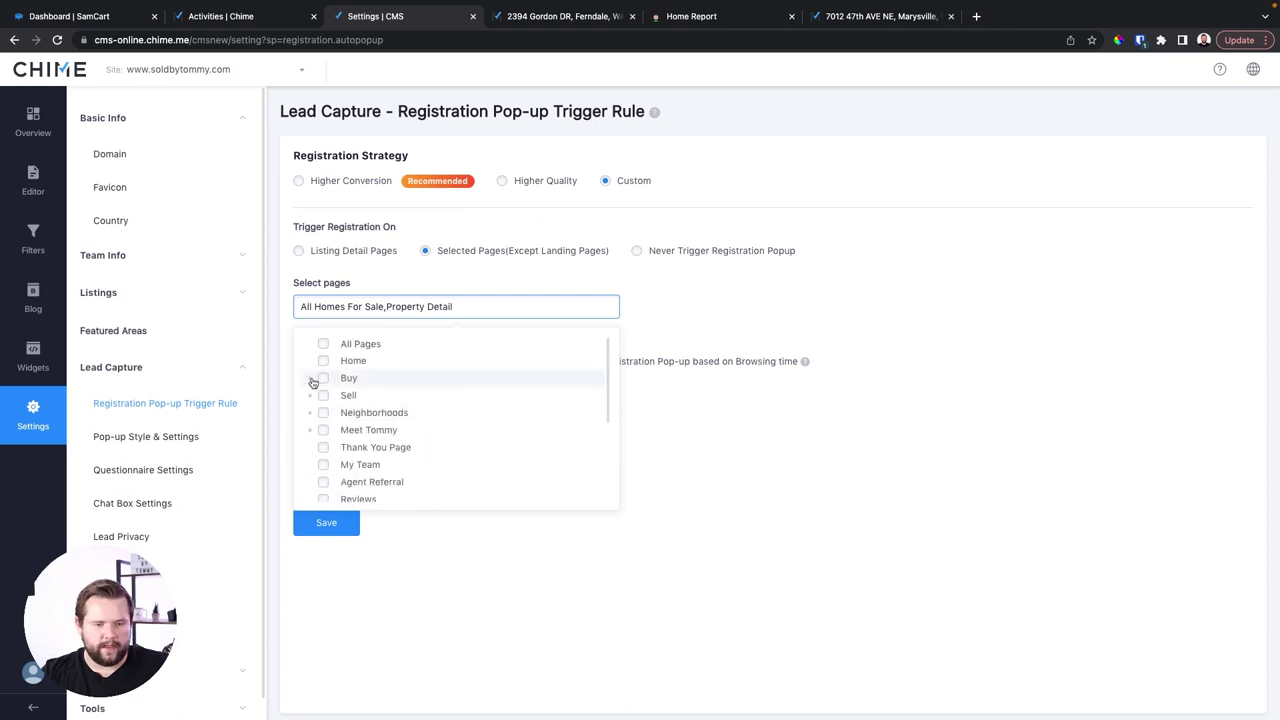
{"action": "left_click", "coordinate": [311, 378]}
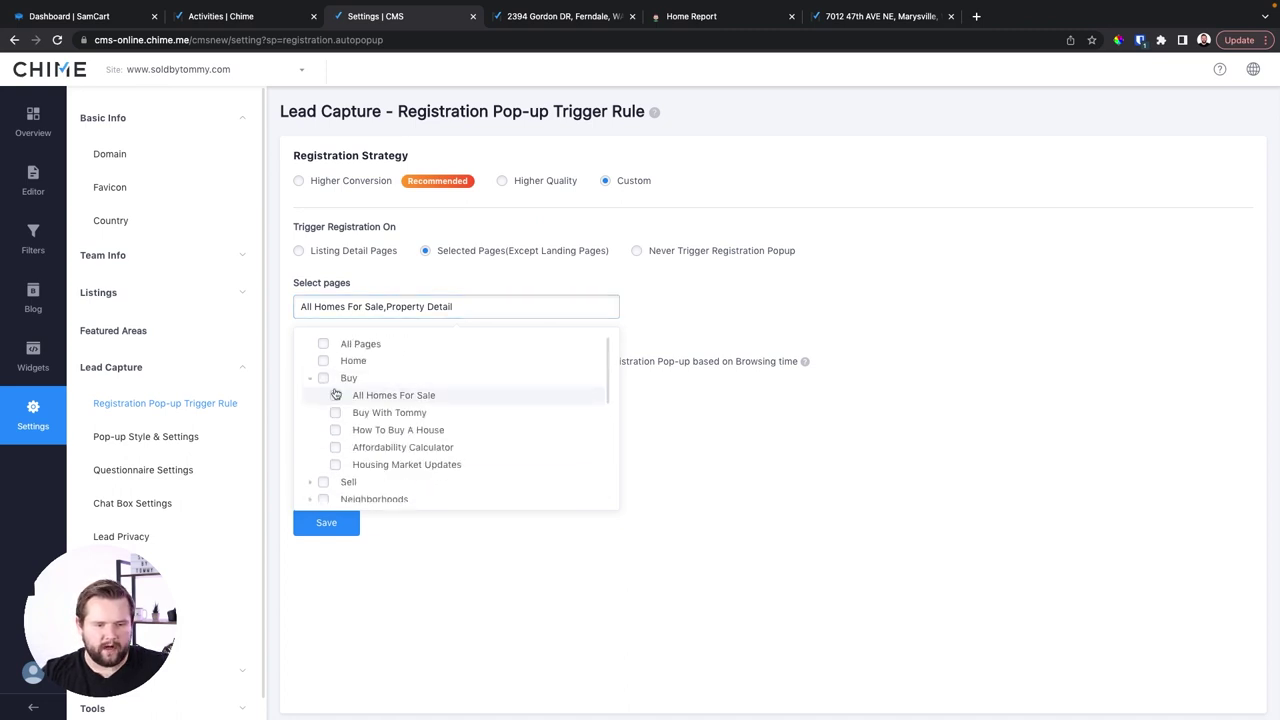
{"action": "left_click", "coordinate": [335, 396]}
{"action": "left_click", "coordinate": [310, 380]}
{"action": "scroll", "coordinate": [310, 382], "scroll_direction": "down", "scroll_amount": 4}
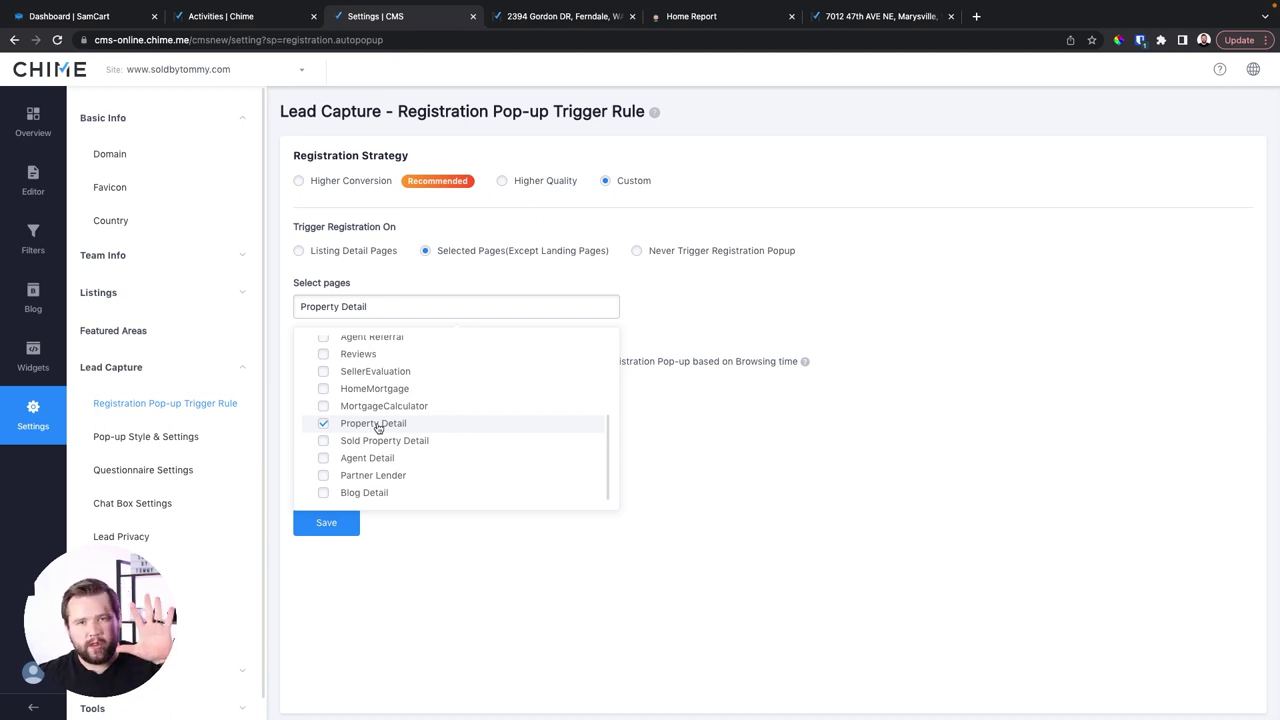
{"action": "left_click", "coordinate": [700, 477]}
{"action": "left_click", "coordinate": [308, 419]}
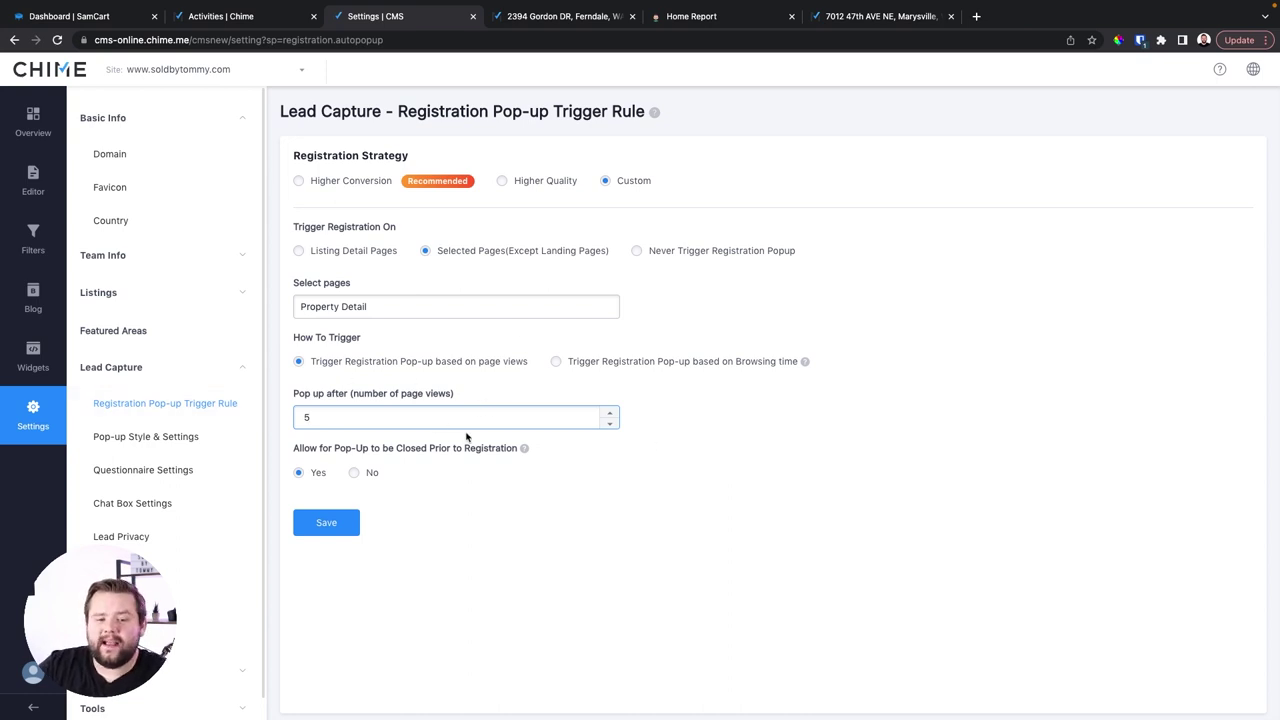
{"action": "left_click", "coordinate": [641, 402]}
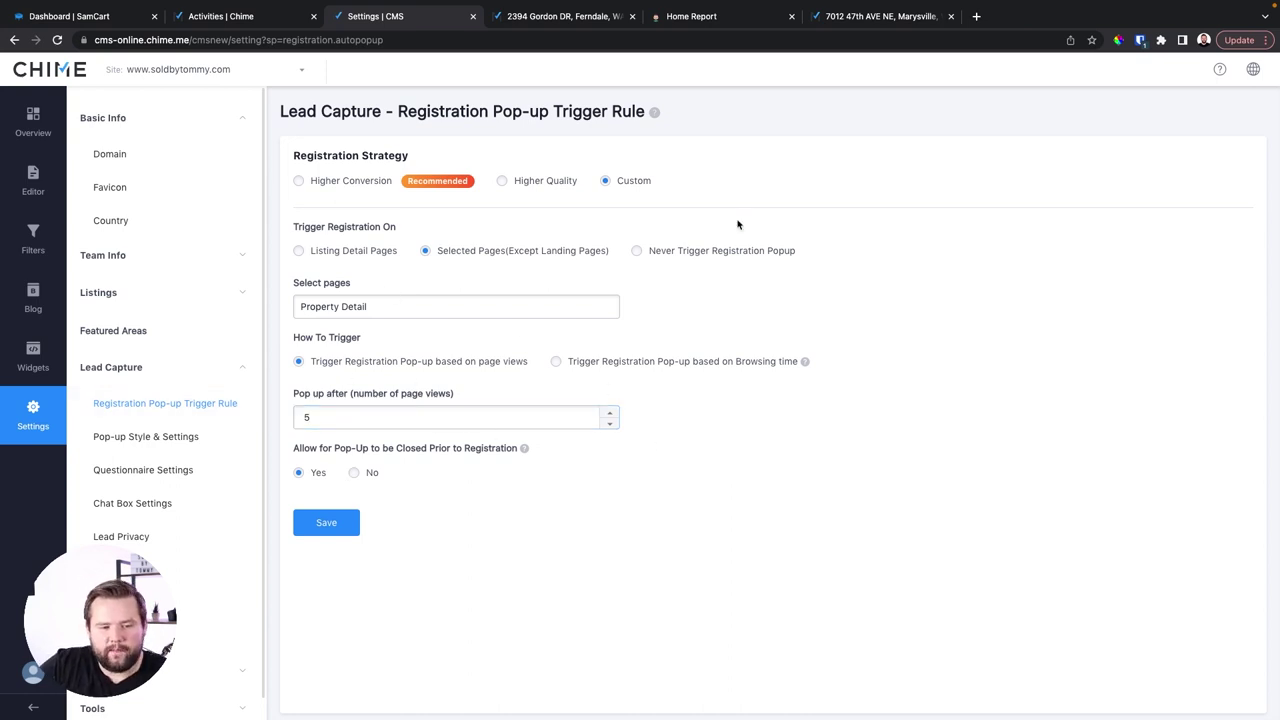
Step: Review the Lead Capture pages for pop-up style, questionnaire and chat box settings
{"action": "left_click", "coordinate": [163, 430]}
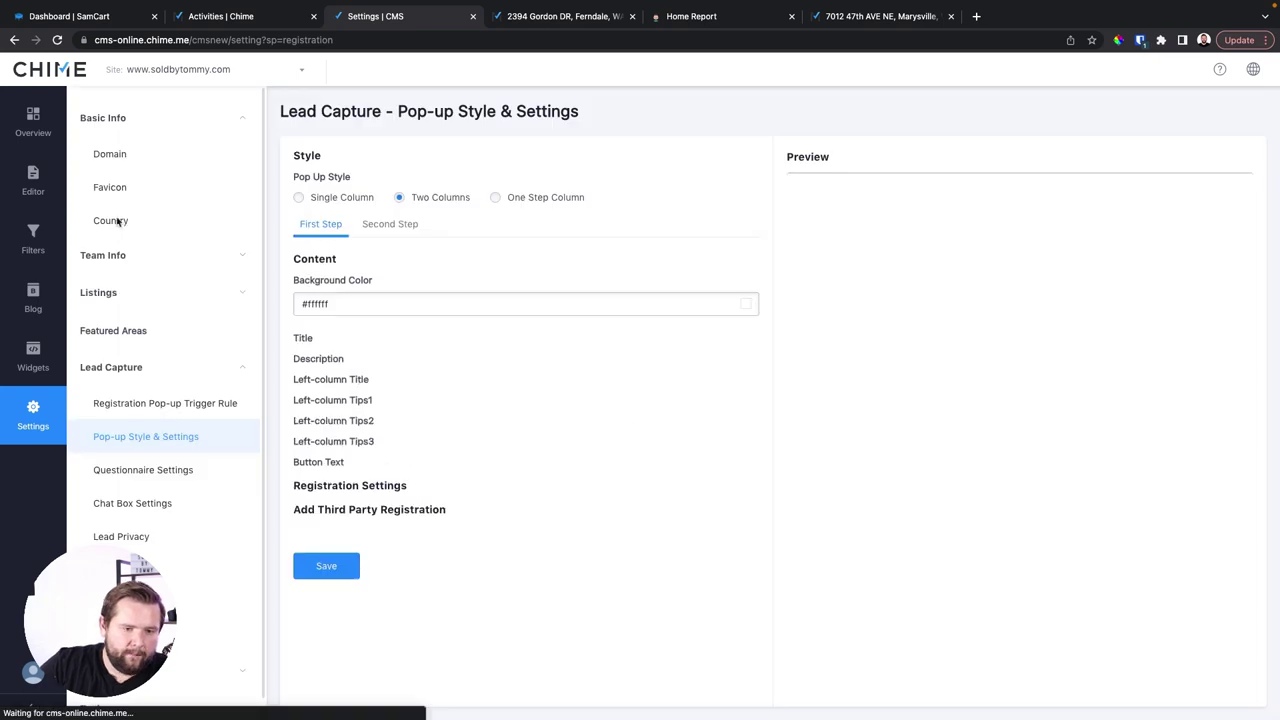
{"action": "scroll", "coordinate": [448, 420], "scroll_direction": "down", "scroll_amount": 1}
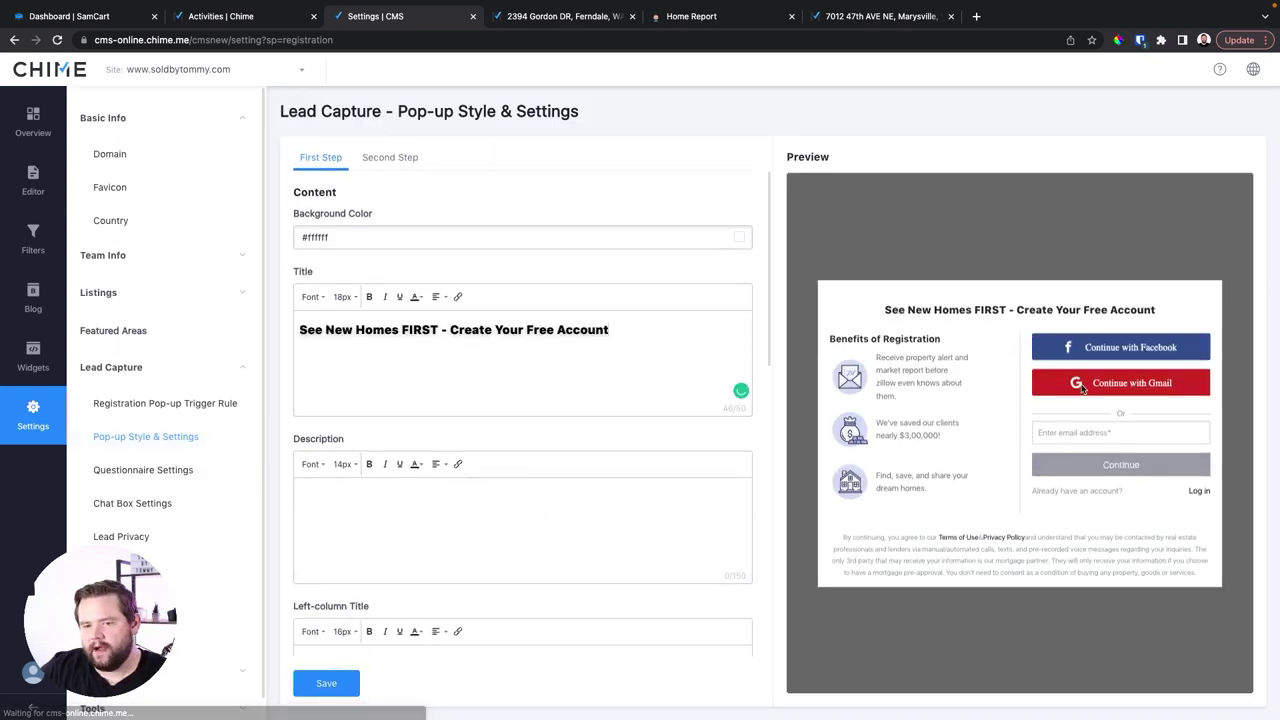
{"action": "scroll", "coordinate": [511, 490], "scroll_direction": "down", "scroll_amount": 8}
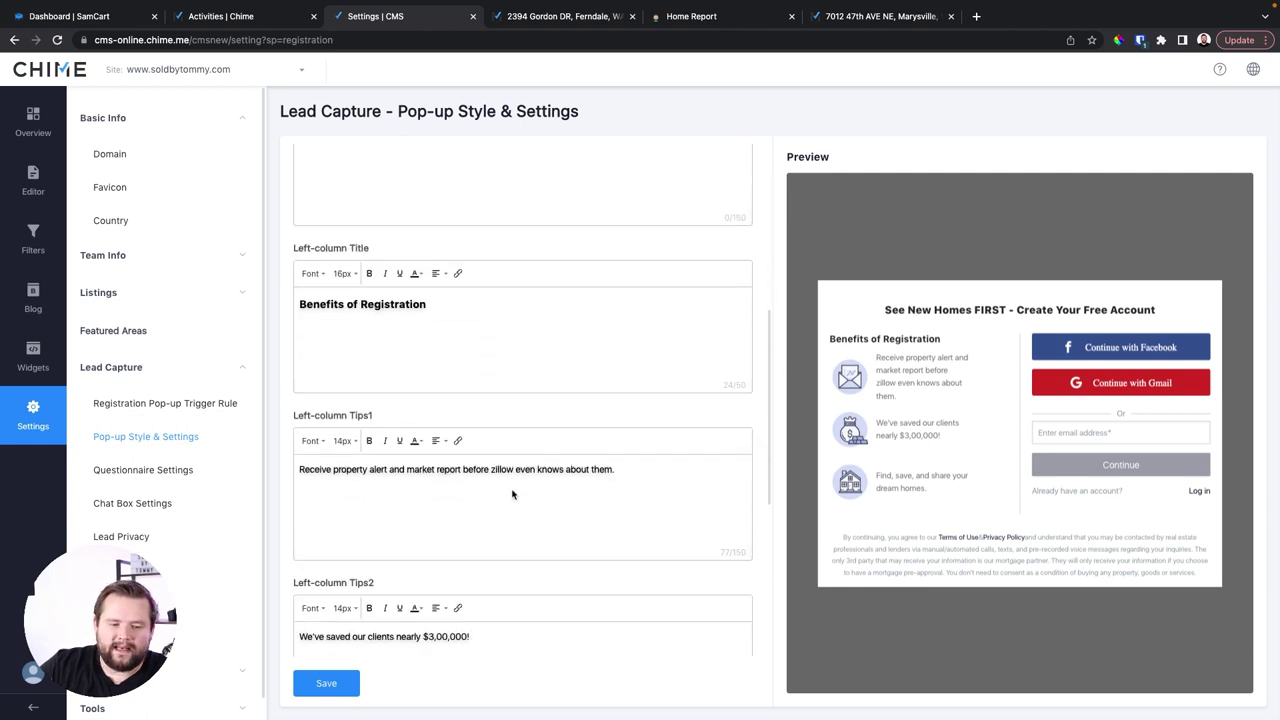
{"action": "scroll", "coordinate": [513, 513], "scroll_direction": "up", "scroll_amount": 2}
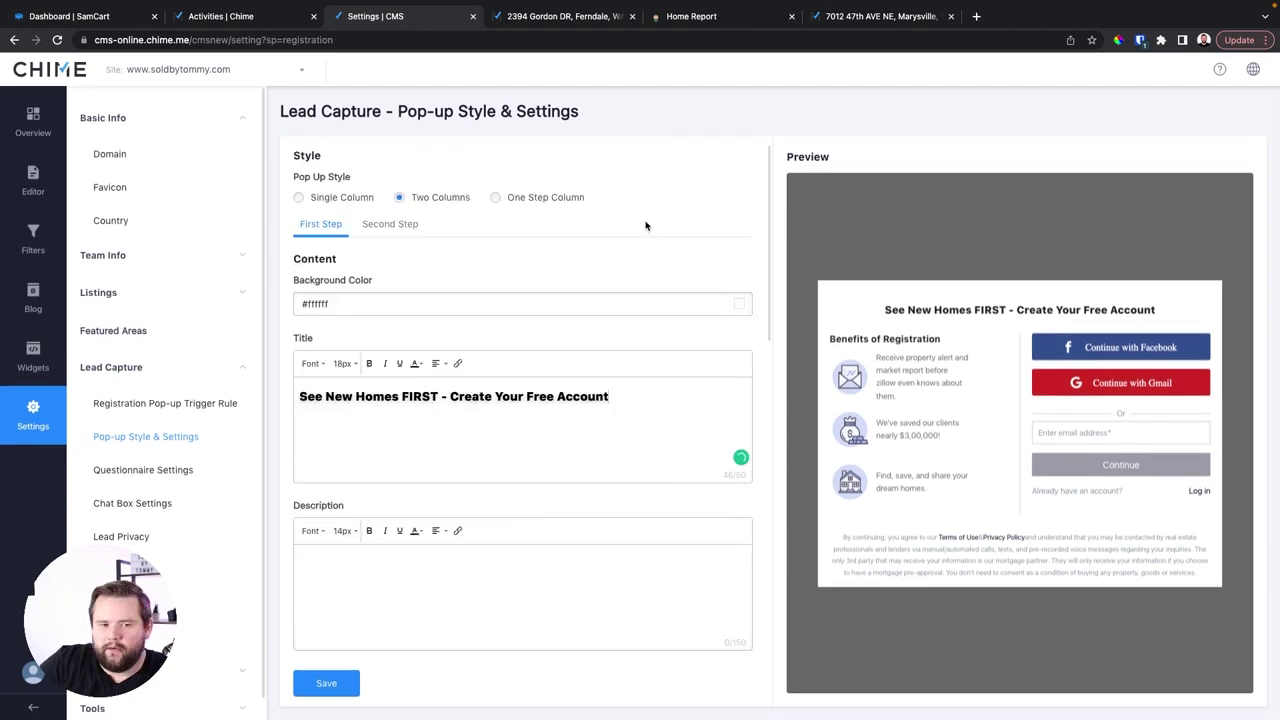
{"action": "left_click", "coordinate": [165, 471]}
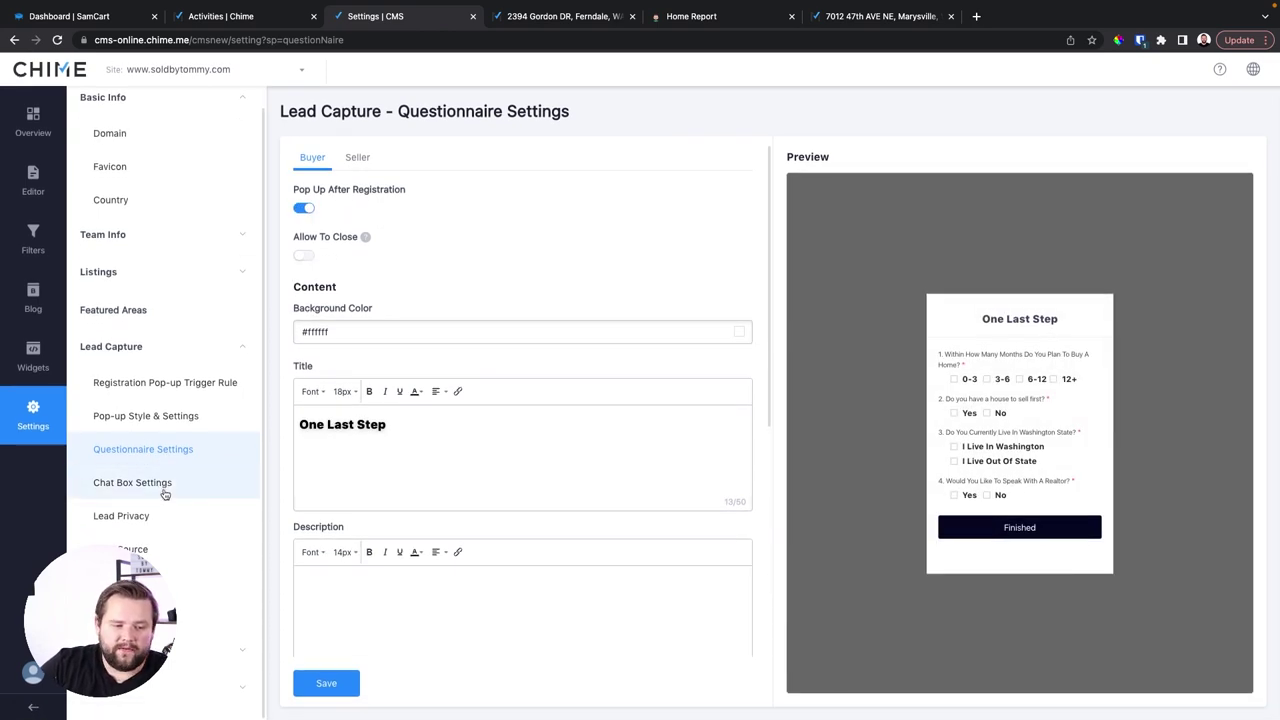
{"action": "left_click", "coordinate": [164, 484]}
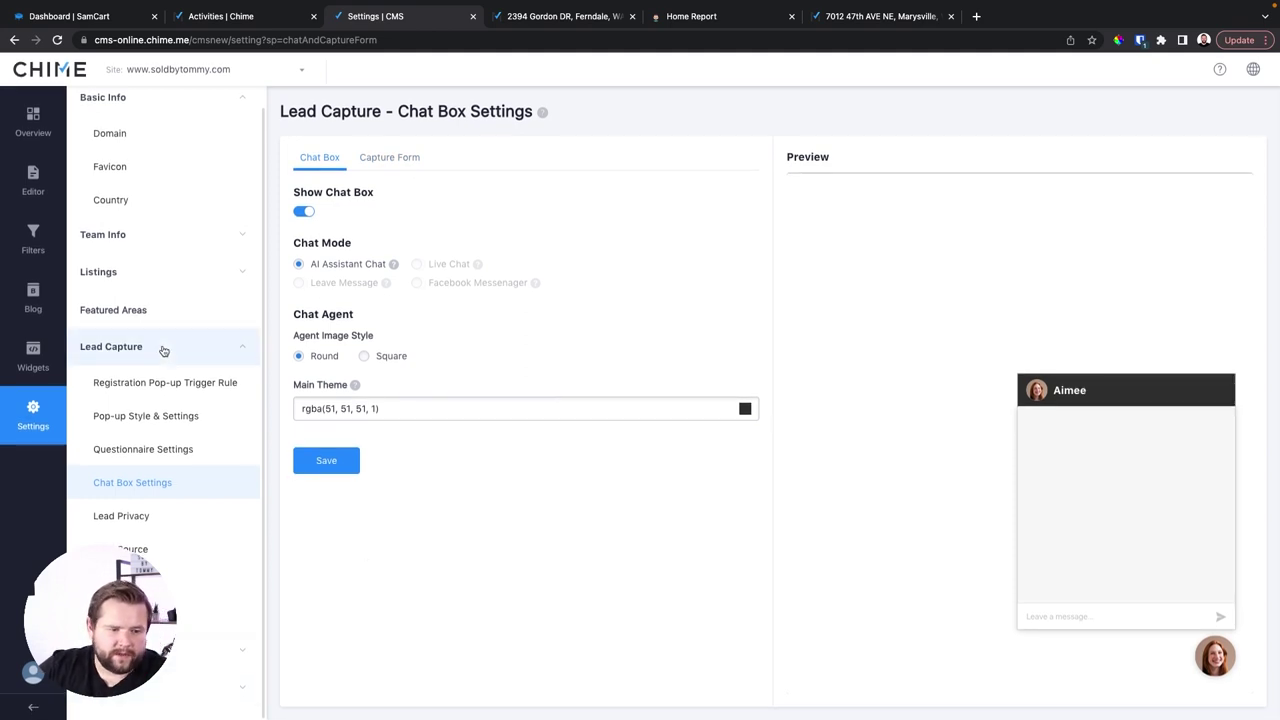
Step: View the website's Featured Areas and look through the list of areas
{"action": "left_click", "coordinate": [140, 318]}
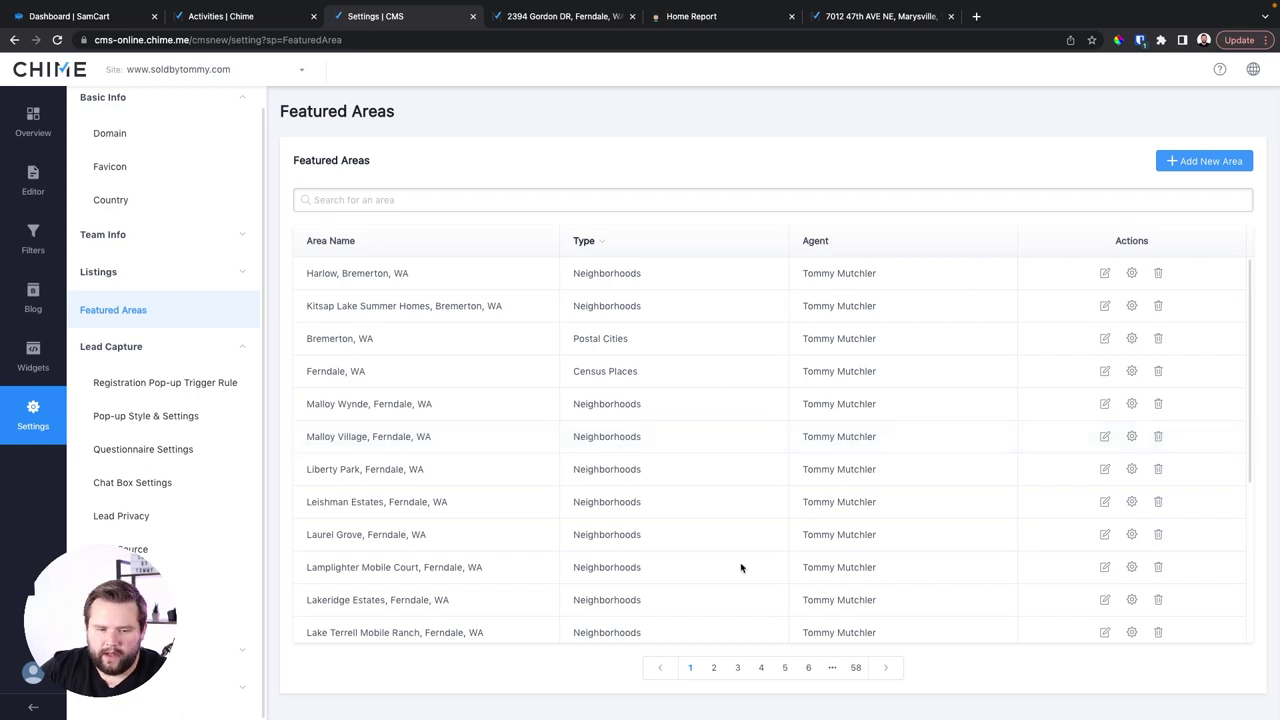
{"action": "scroll", "coordinate": [740, 566], "scroll_direction": "down", "scroll_amount": 1}
{"action": "scroll", "coordinate": [799, 540], "scroll_direction": "down", "scroll_amount": 3}
{"action": "scroll", "coordinate": [799, 540], "scroll_direction": "up", "scroll_amount": 3}
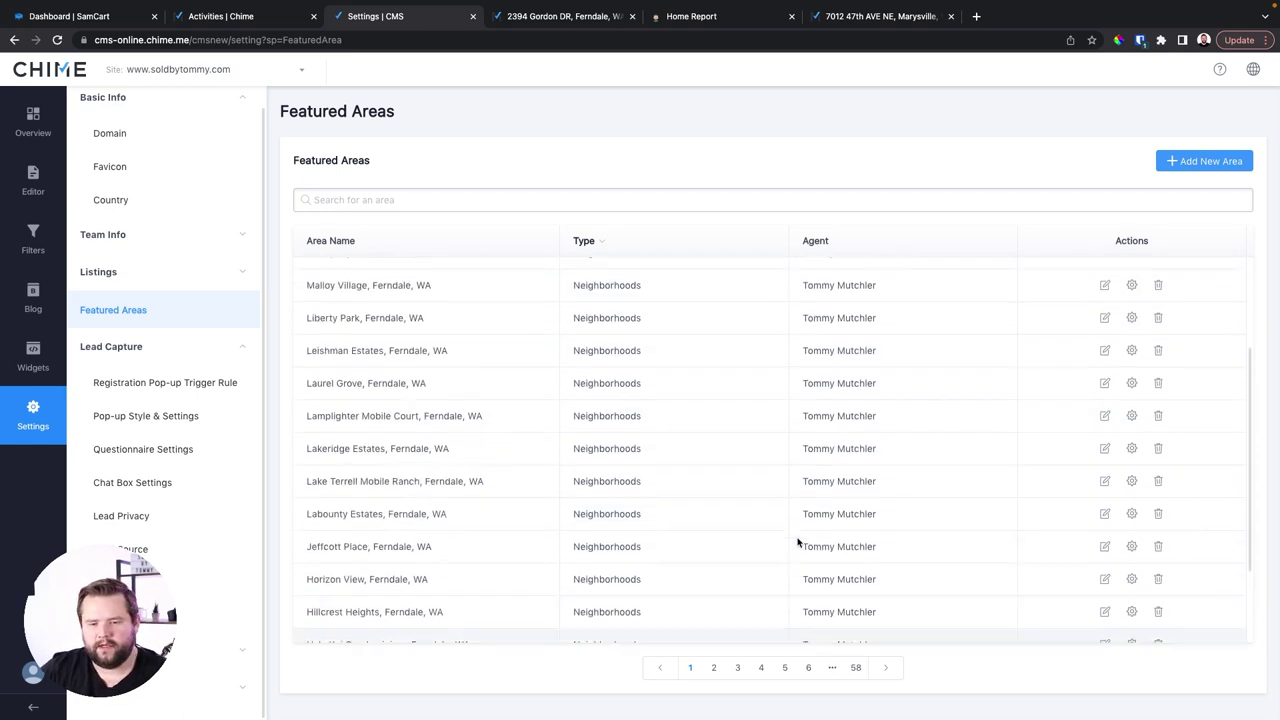
Step: Switch to the public website and open the Blaine neighborhood page
{"action": "left_click", "coordinate": [657, 16]}
{"action": "left_click", "coordinate": [605, 17]}
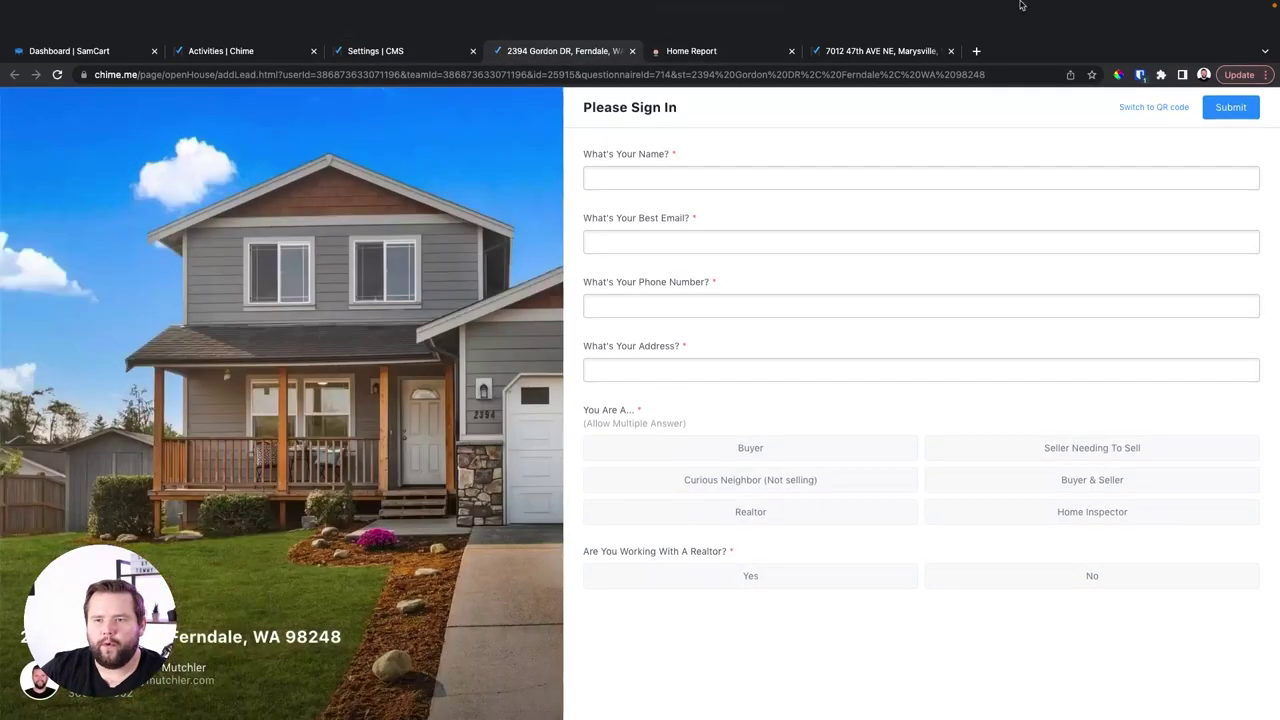
{"action": "key", "text": "super+9"}
{"action": "left_click", "coordinate": [607, 52]}
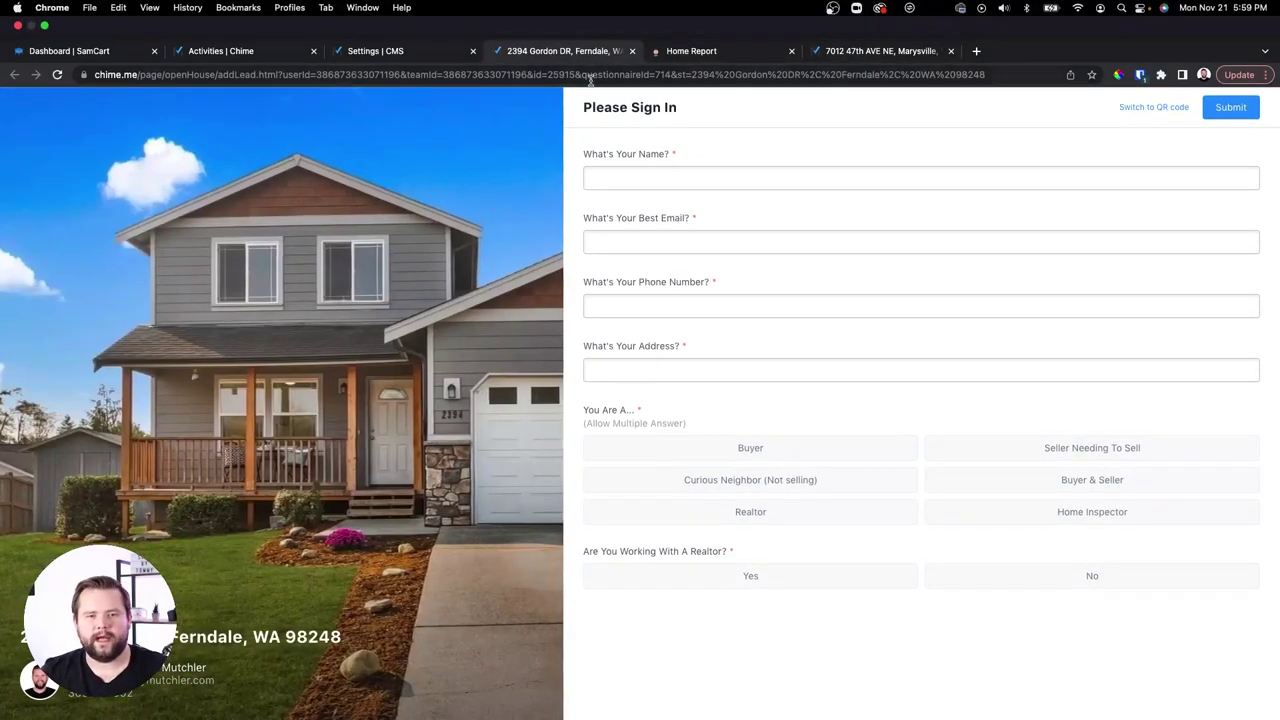
{"action": "key", "text": "super+bracketleft"}
{"action": "mouse_move", "coordinate": [157, 106]}
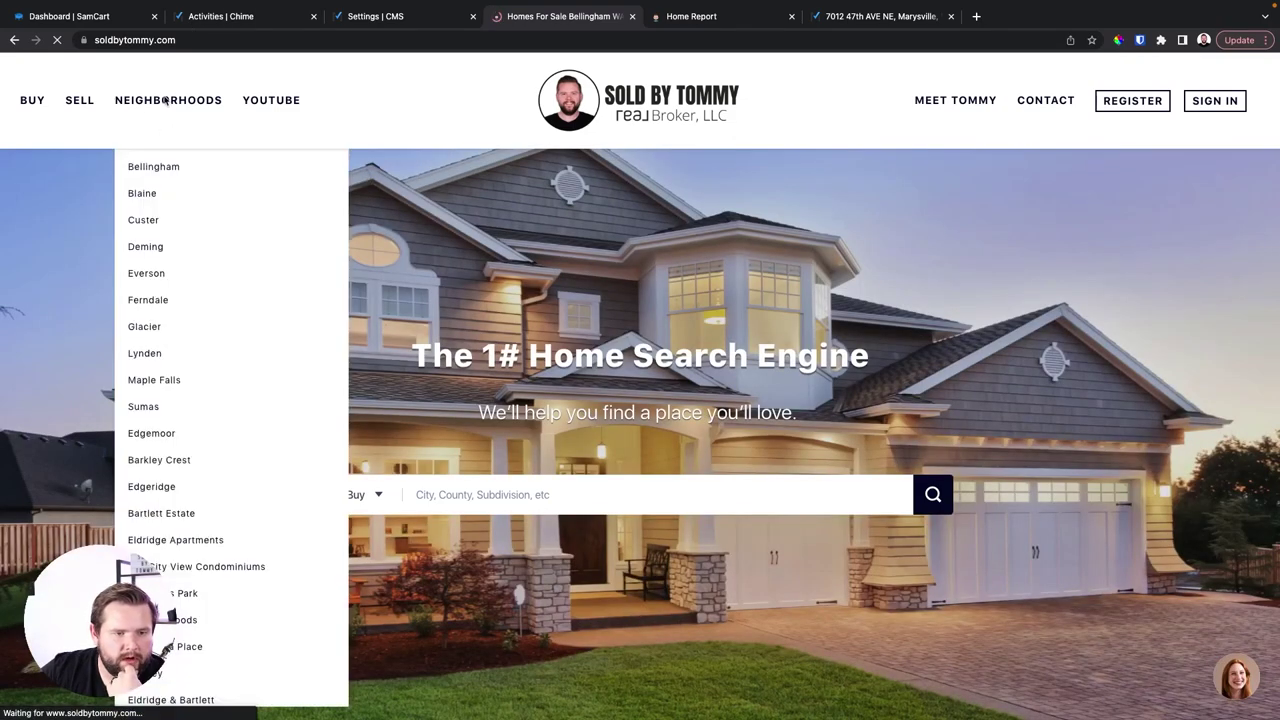
{"action": "left_click", "coordinate": [138, 195]}
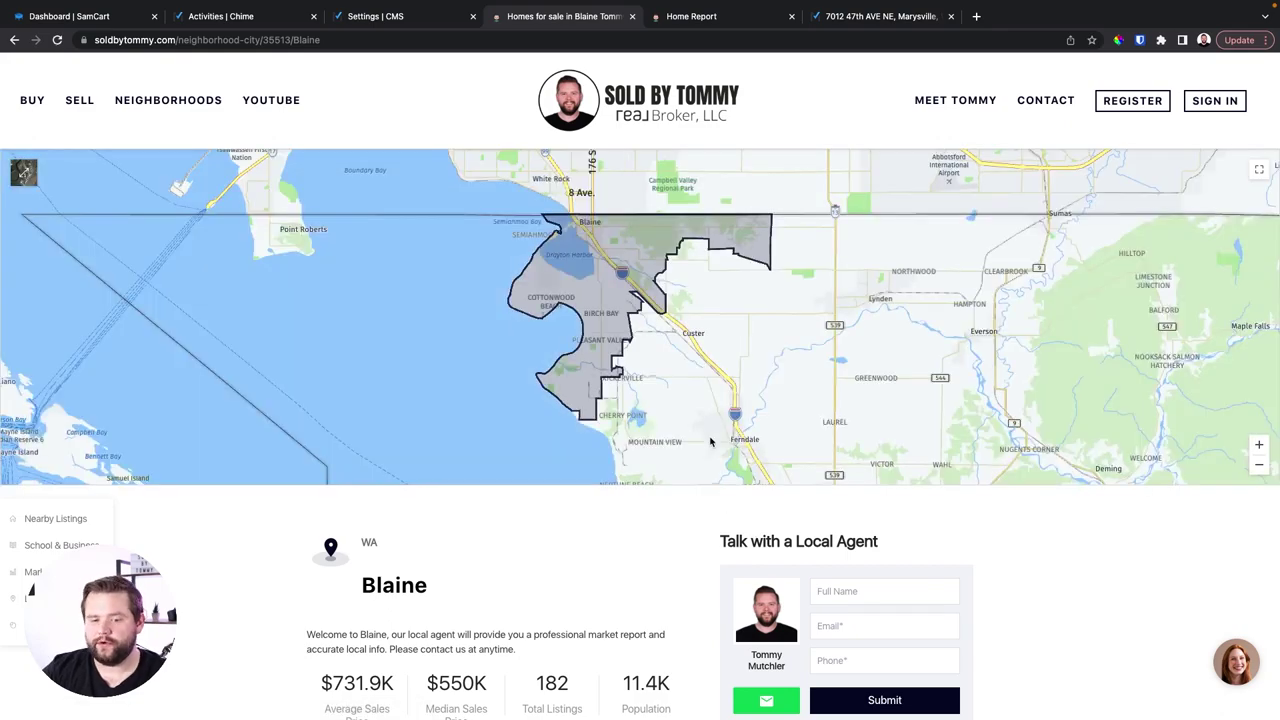
Step: Examine the Blaine page's listings, recent sales, nearby schools and businesses, local info and demographics
{"action": "scroll", "coordinate": [710, 441], "scroll_direction": "down", "scroll_amount": 8}
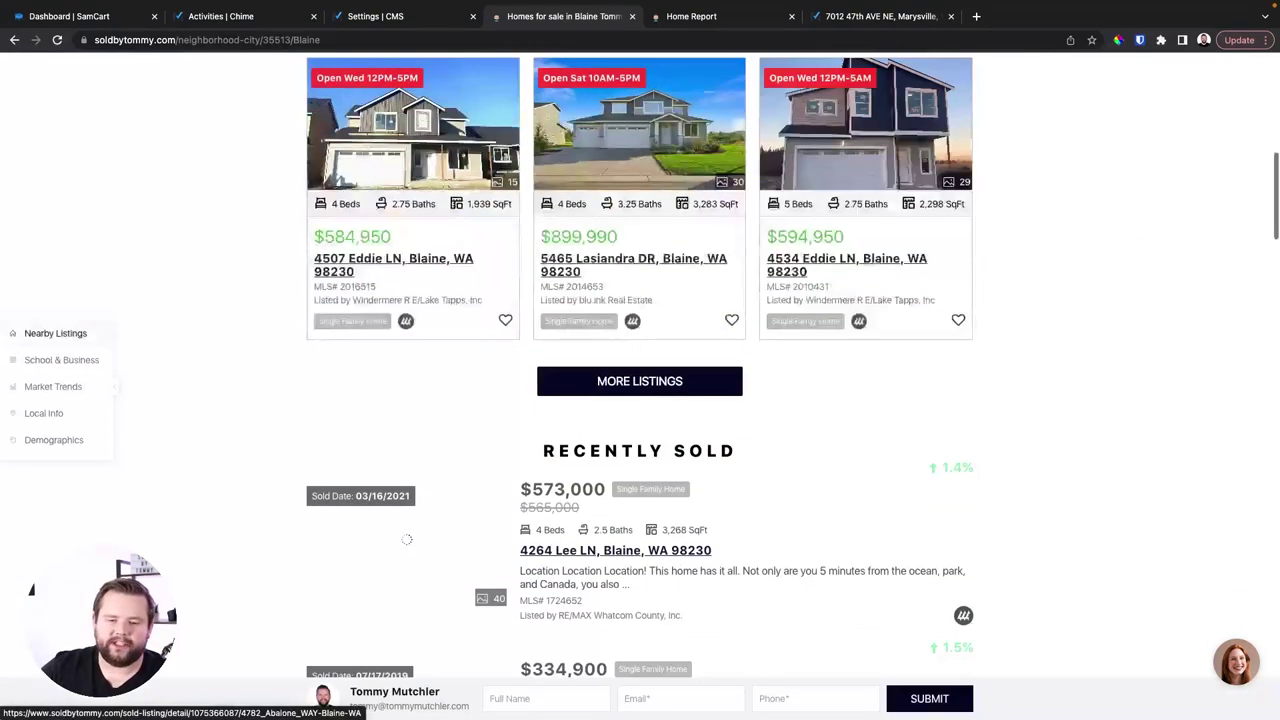
{"action": "scroll", "coordinate": [771, 494], "scroll_direction": "down", "scroll_amount": 8}
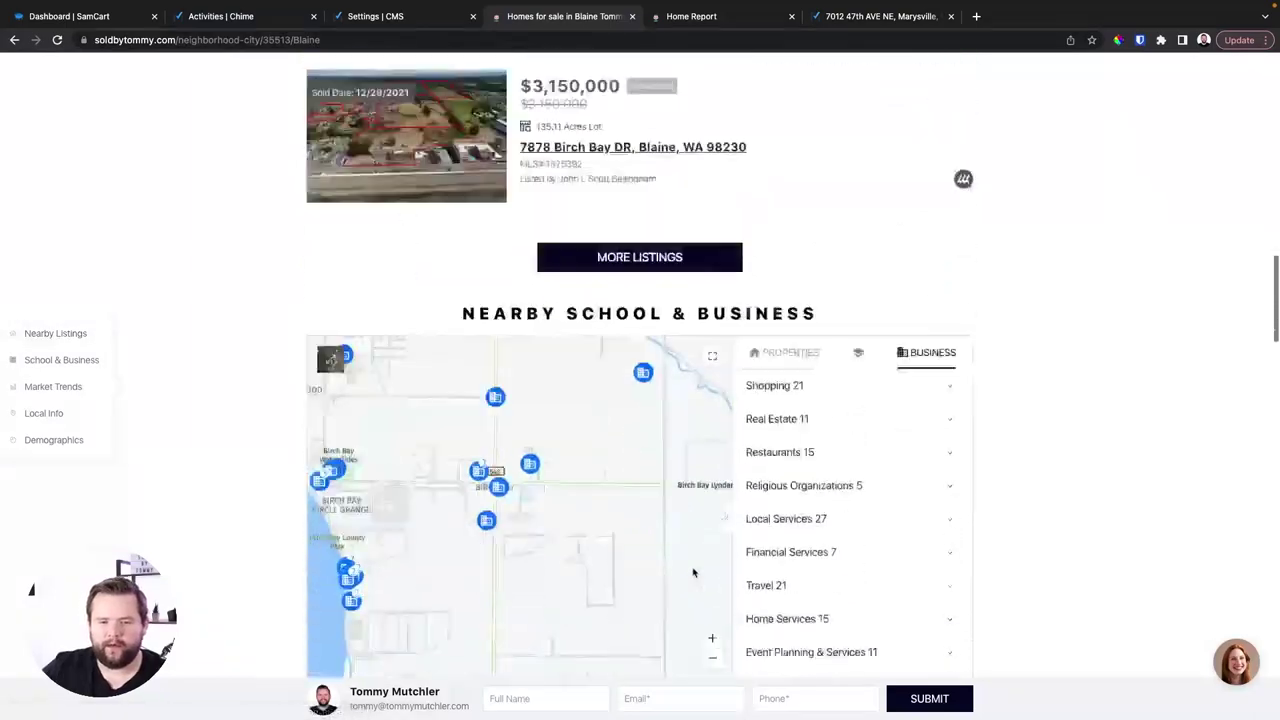
{"action": "scroll", "coordinate": [693, 572], "scroll_direction": "down", "scroll_amount": 10}
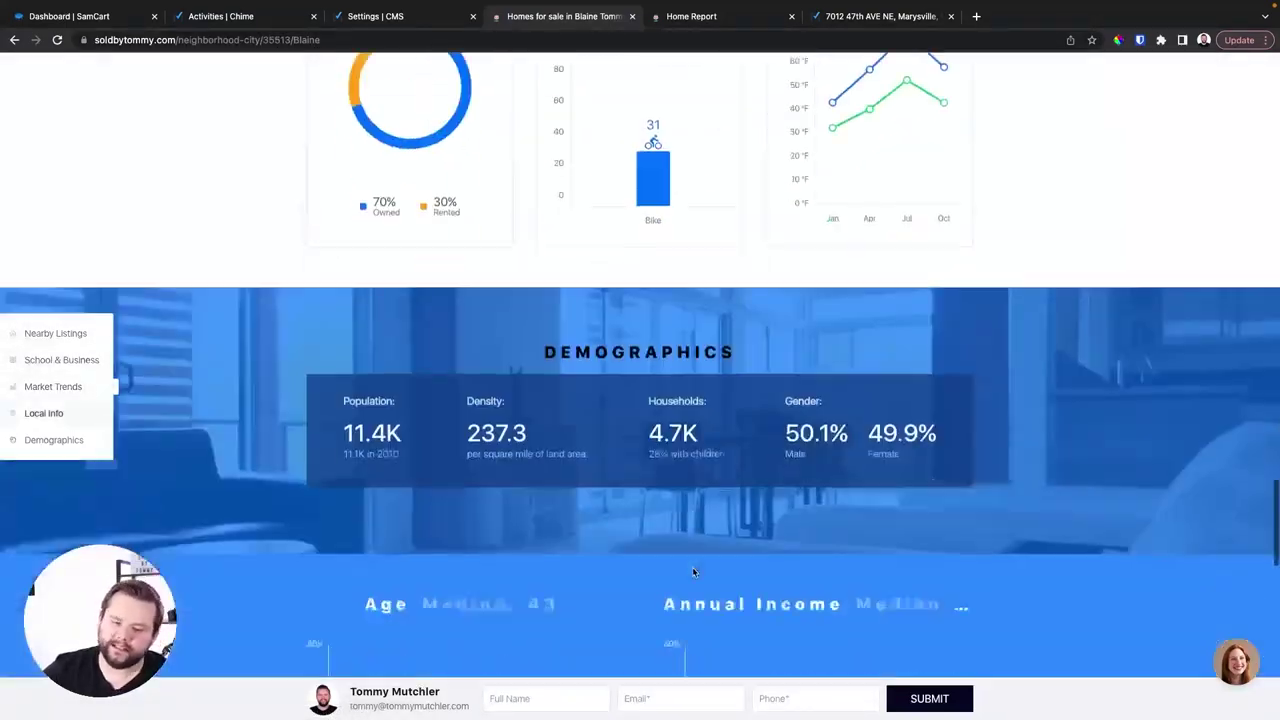
{"action": "scroll", "coordinate": [692, 567], "scroll_direction": "down", "scroll_amount": 1}
{"action": "scroll", "coordinate": [826, 477], "scroll_direction": "up", "scroll_amount": 5}
{"action": "scroll", "coordinate": [688, 492], "scroll_direction": "down", "scroll_amount": 6}
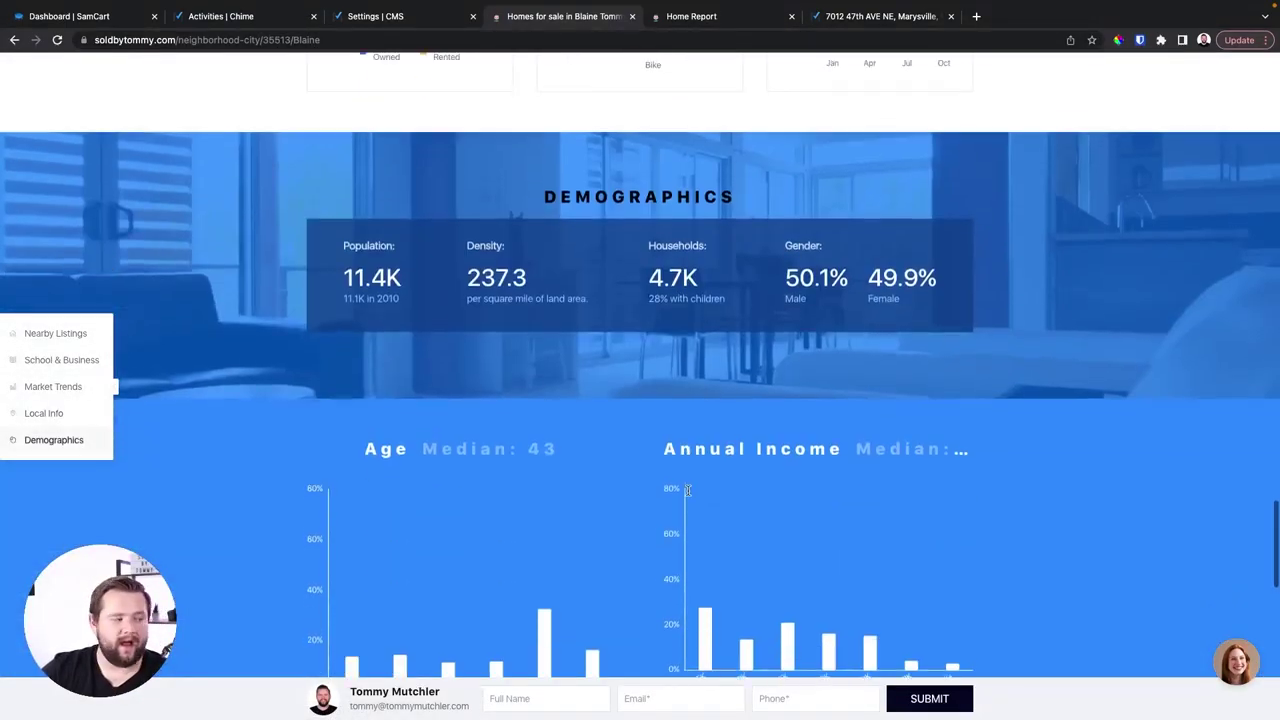
{"action": "scroll", "coordinate": [669, 385], "scroll_direction": "down", "scroll_amount": 13}
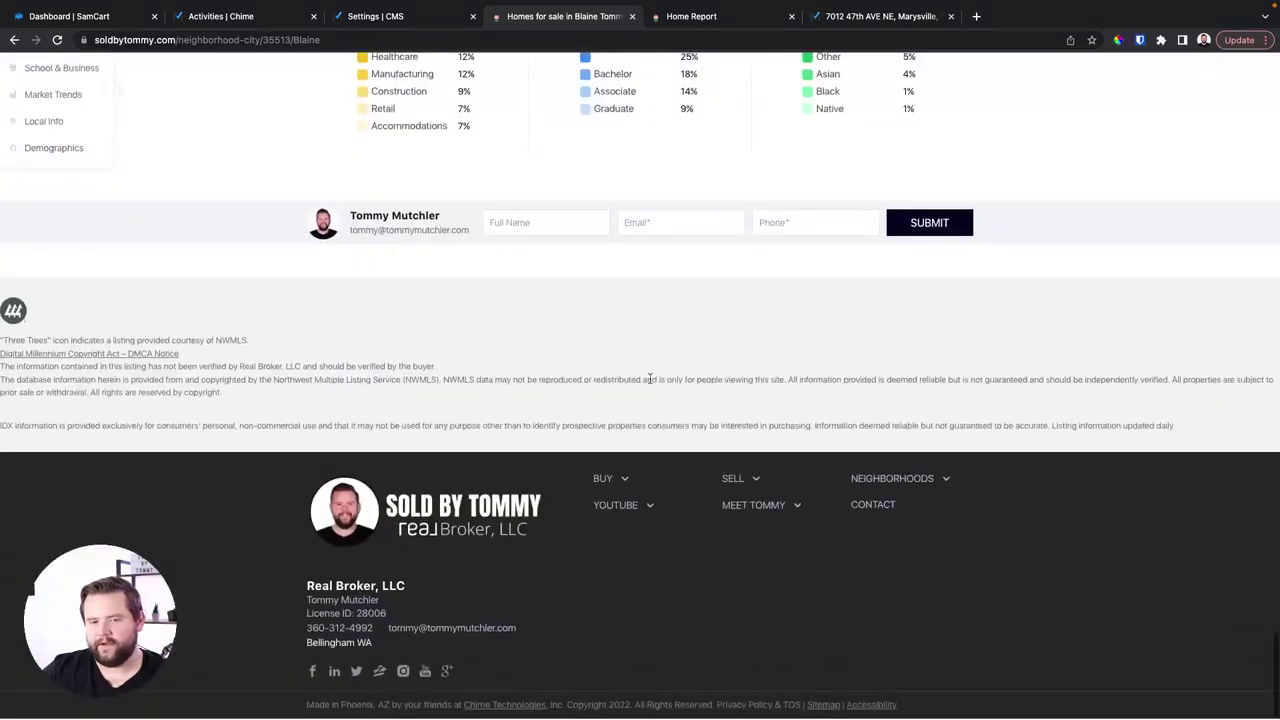
{"action": "scroll", "coordinate": [650, 379], "scroll_direction": "up", "scroll_amount": 20}
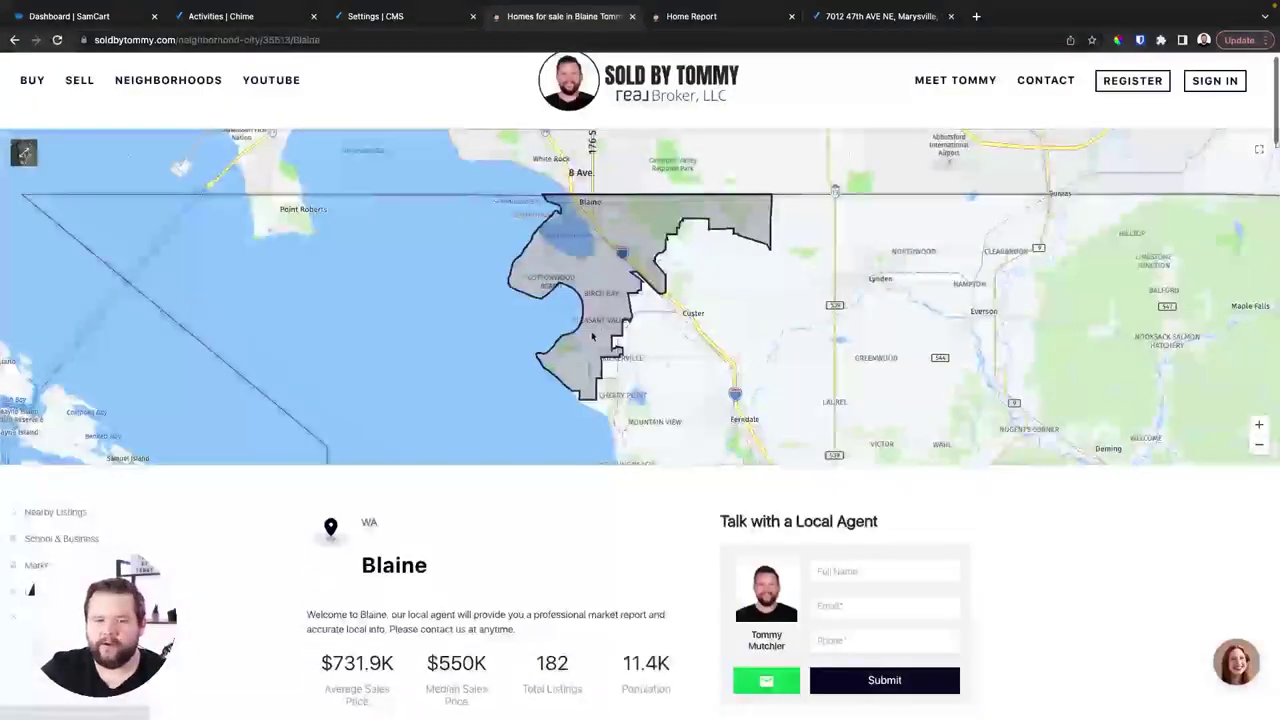
{"action": "scroll", "coordinate": [592, 337], "scroll_direction": "up", "scroll_amount": 1}
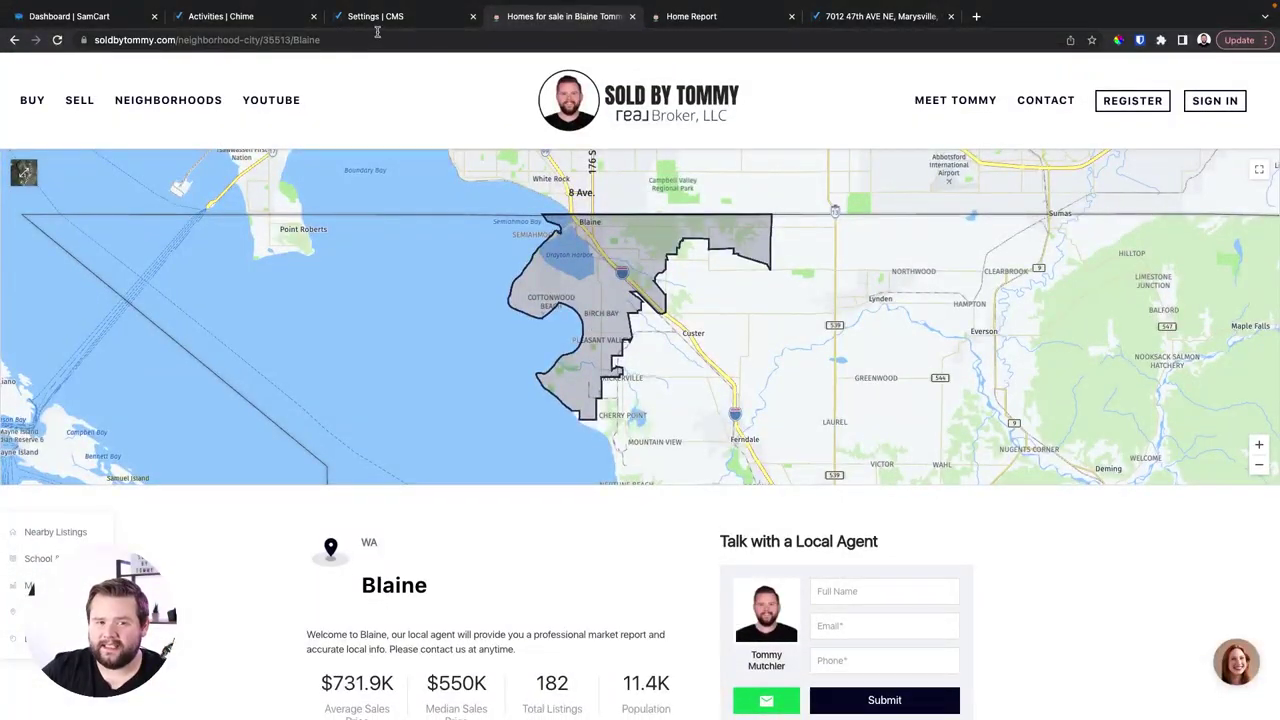
Step: Return to Chime's admin settings and look through the settings categories and the user profile form
{"action": "left_click", "coordinate": [380, 16]}
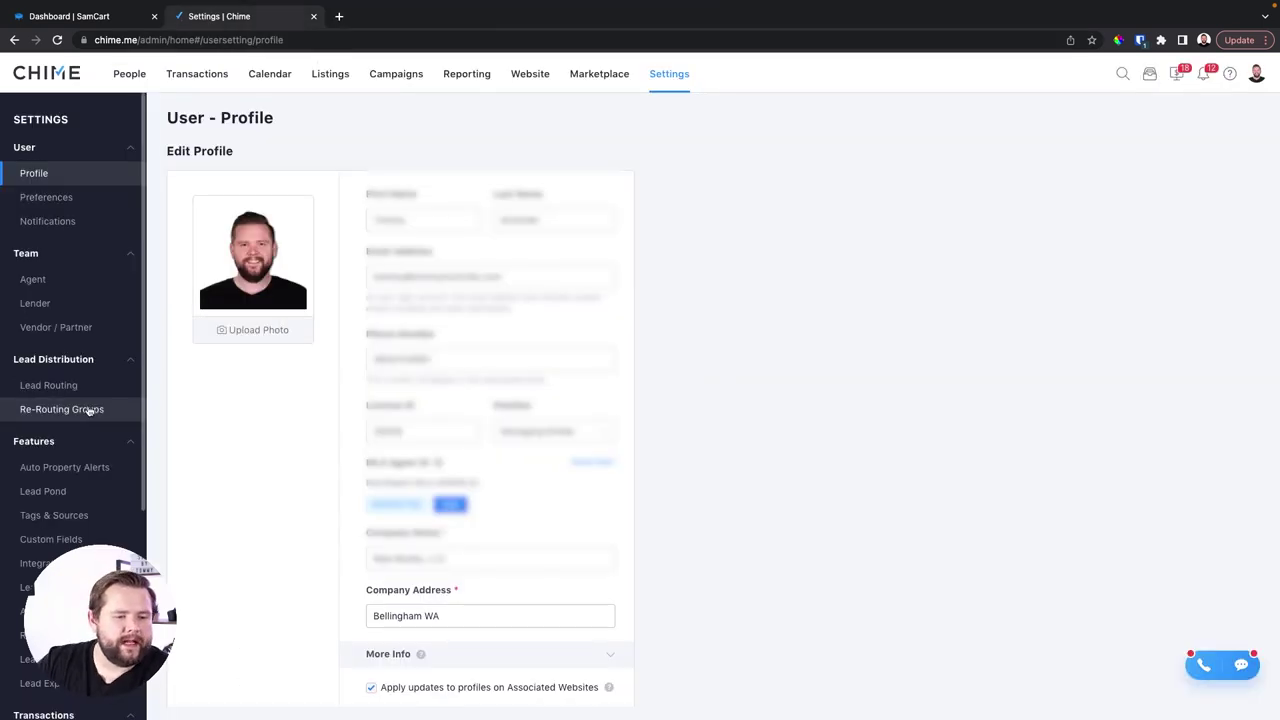
{"action": "scroll", "coordinate": [88, 410], "scroll_direction": "down", "scroll_amount": 2}
{"action": "scroll", "coordinate": [88, 410], "scroll_direction": "up", "scroll_amount": 1}
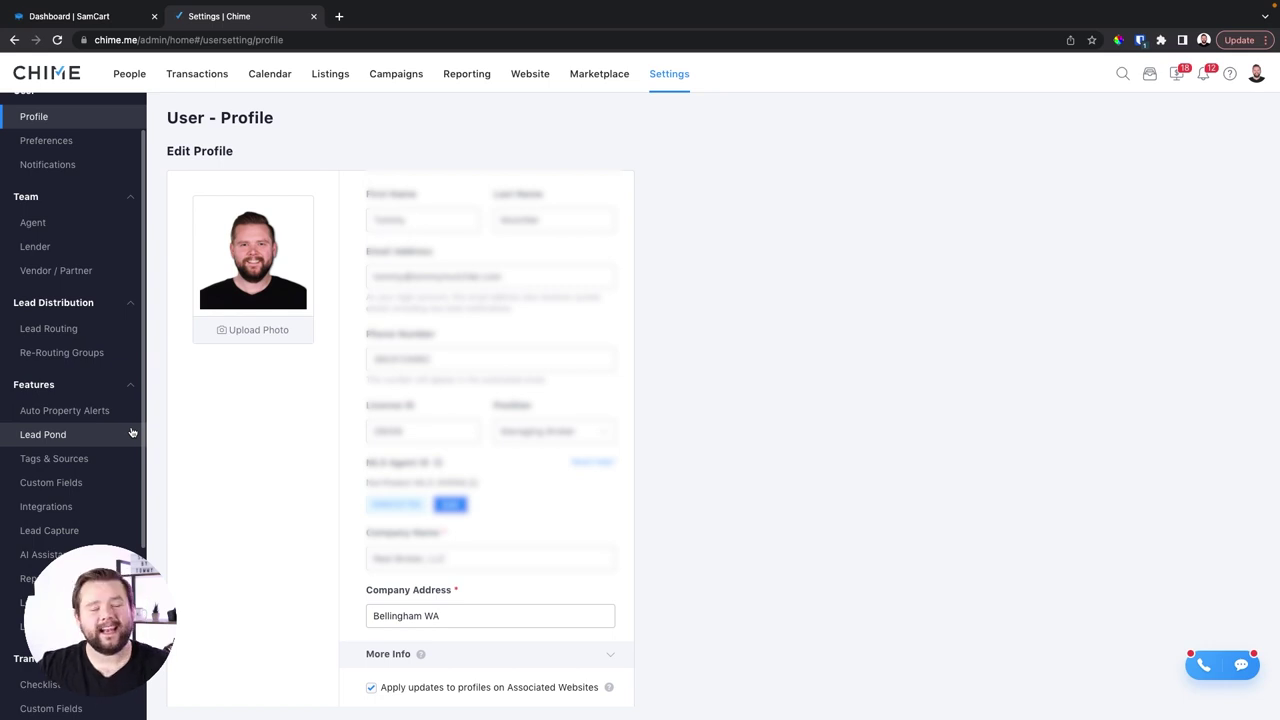
{"action": "scroll", "coordinate": [536, 572], "scroll_direction": "down", "scroll_amount": 1}
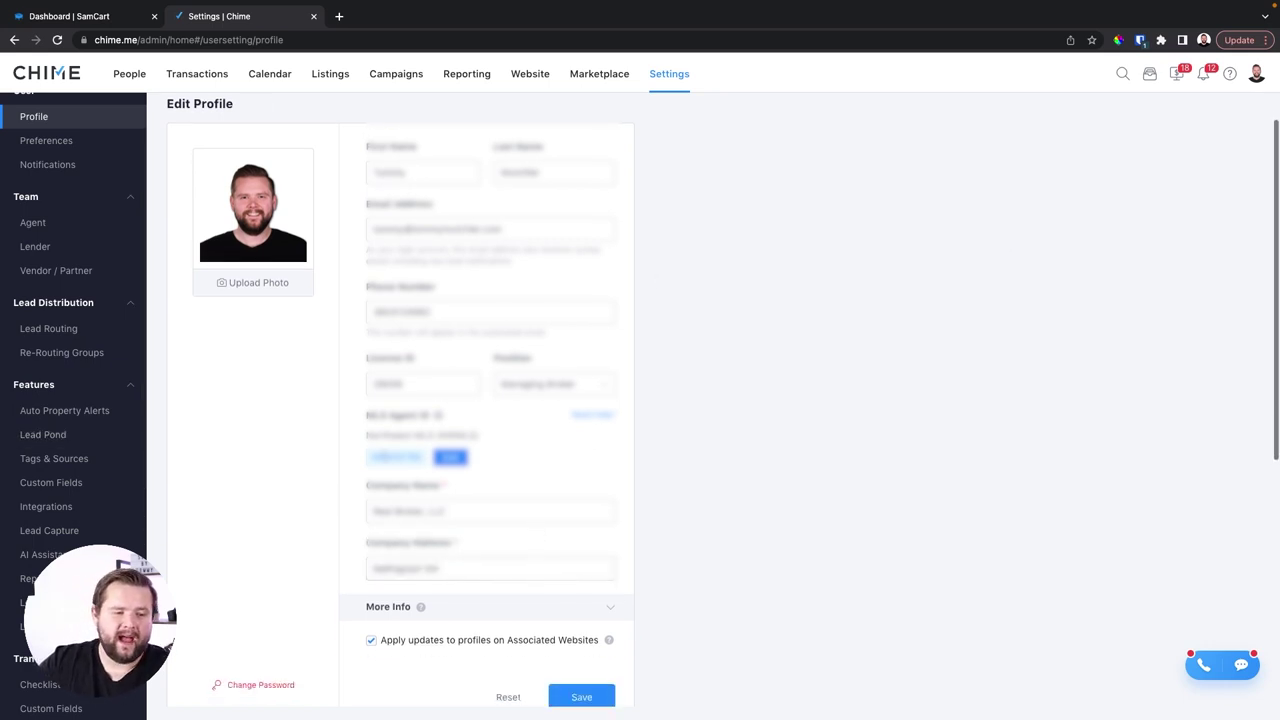
Step: Look through the user profile form, from the photo and contact fields to the company details and email signature section
{"action": "scroll", "coordinate": [280, 380], "scroll_direction": "down", "scroll_amount": 3}
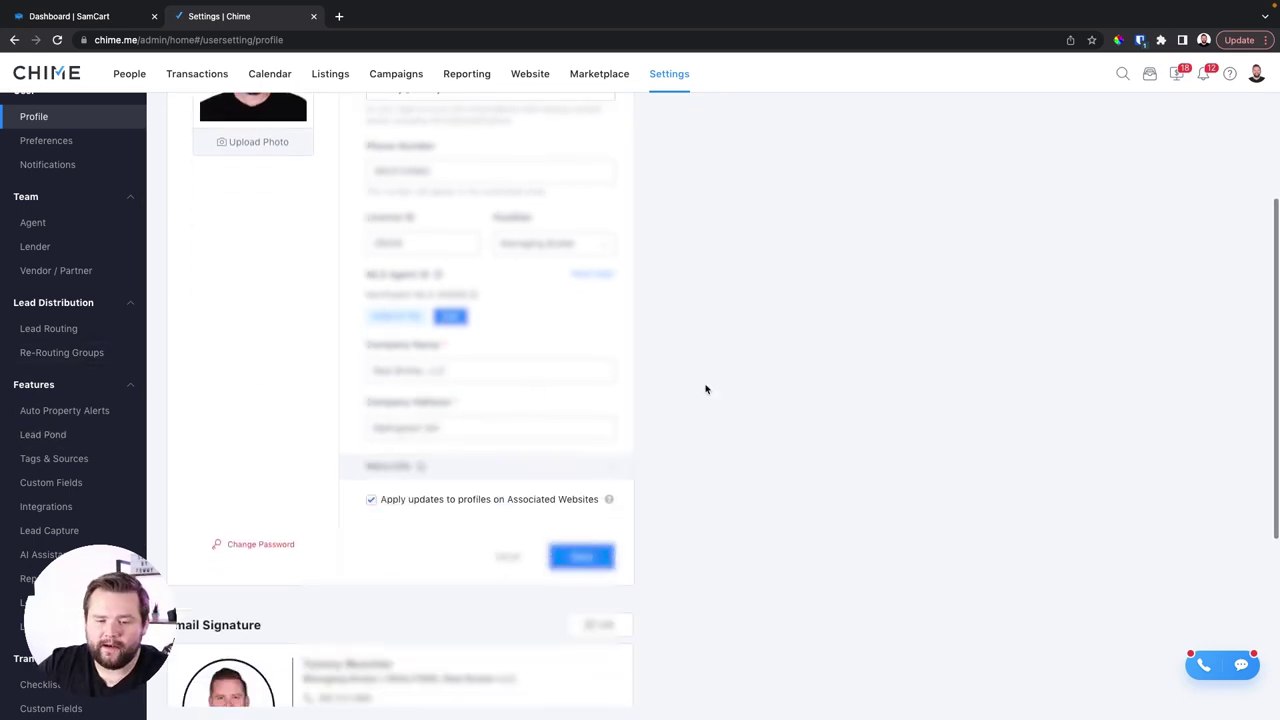
{"action": "scroll", "coordinate": [703, 380], "scroll_direction": "down", "scroll_amount": 3}
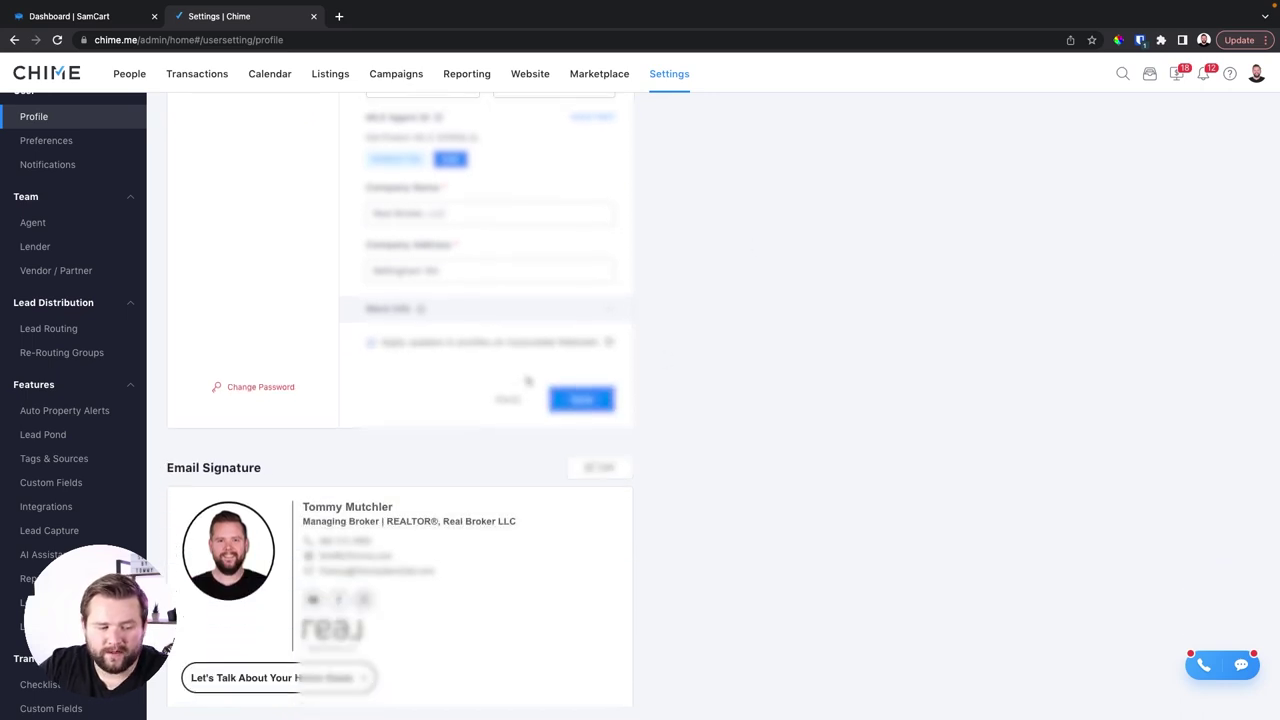
{"action": "scroll", "coordinate": [380, 289], "scroll_direction": "up", "scroll_amount": 7}
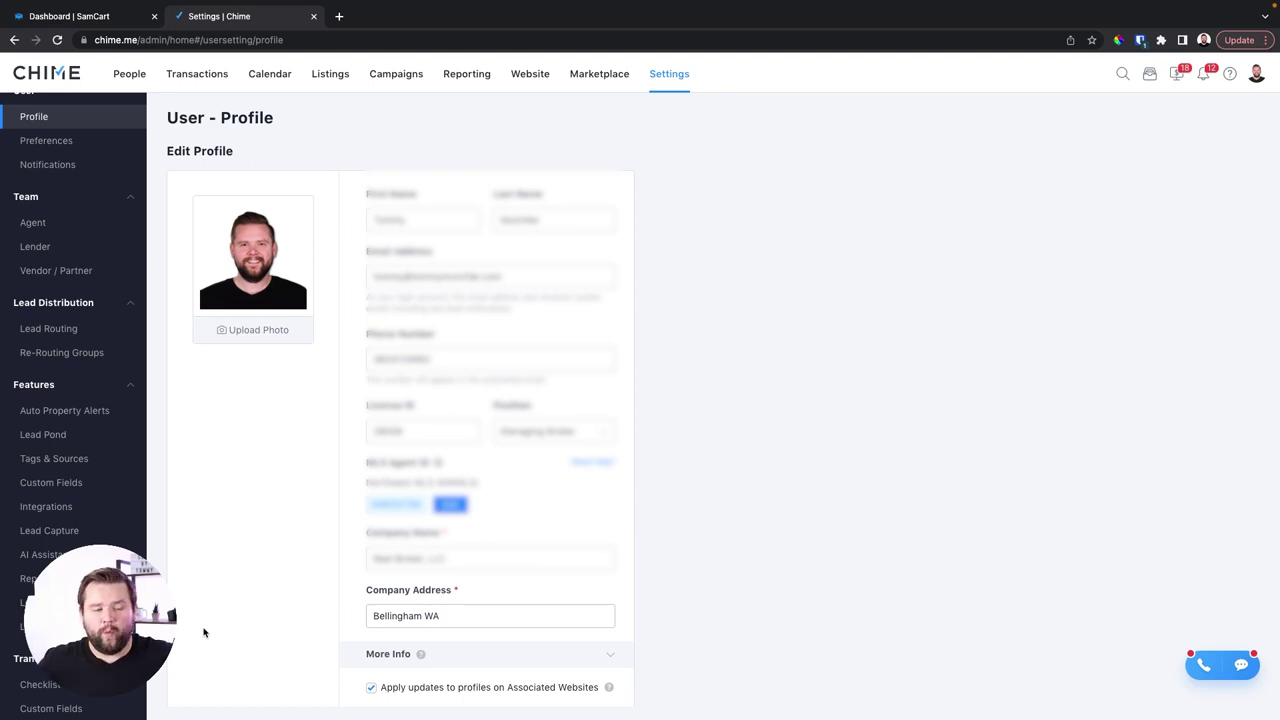
{"action": "scroll", "coordinate": [264, 472], "scroll_direction": "down", "scroll_amount": 2}
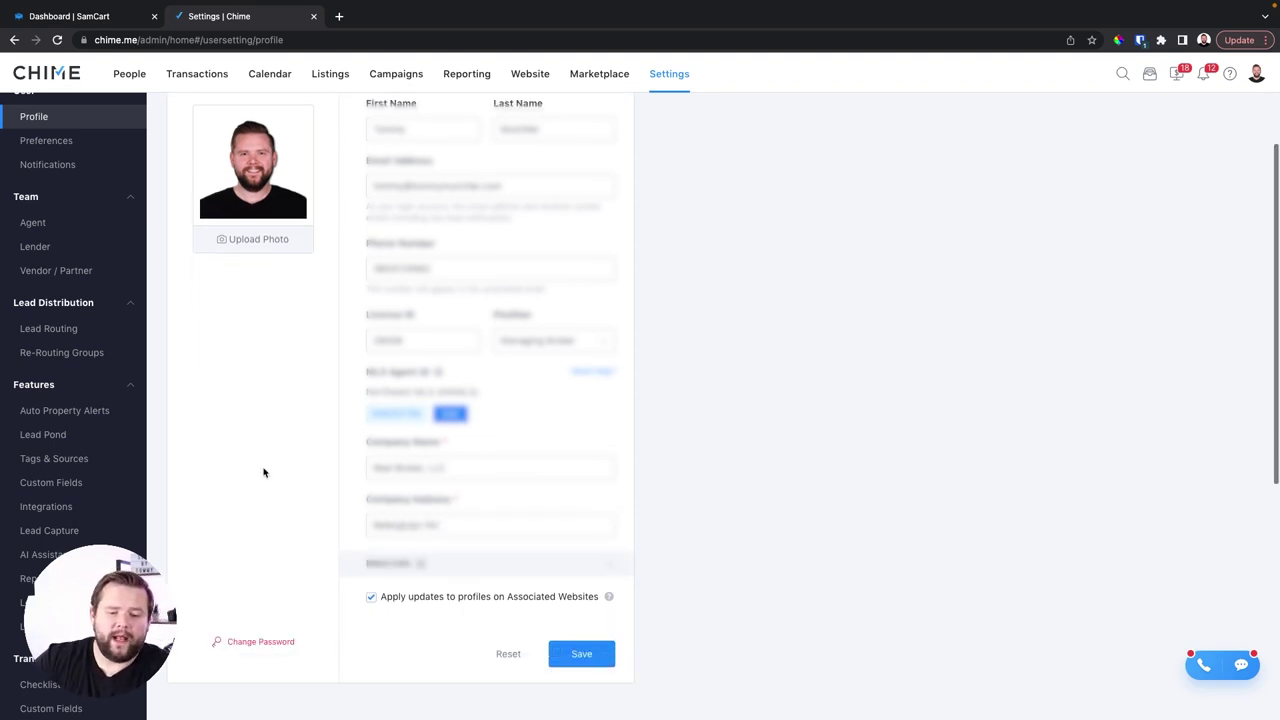
{"action": "scroll", "coordinate": [714, 349], "scroll_direction": "up", "scroll_amount": 2}
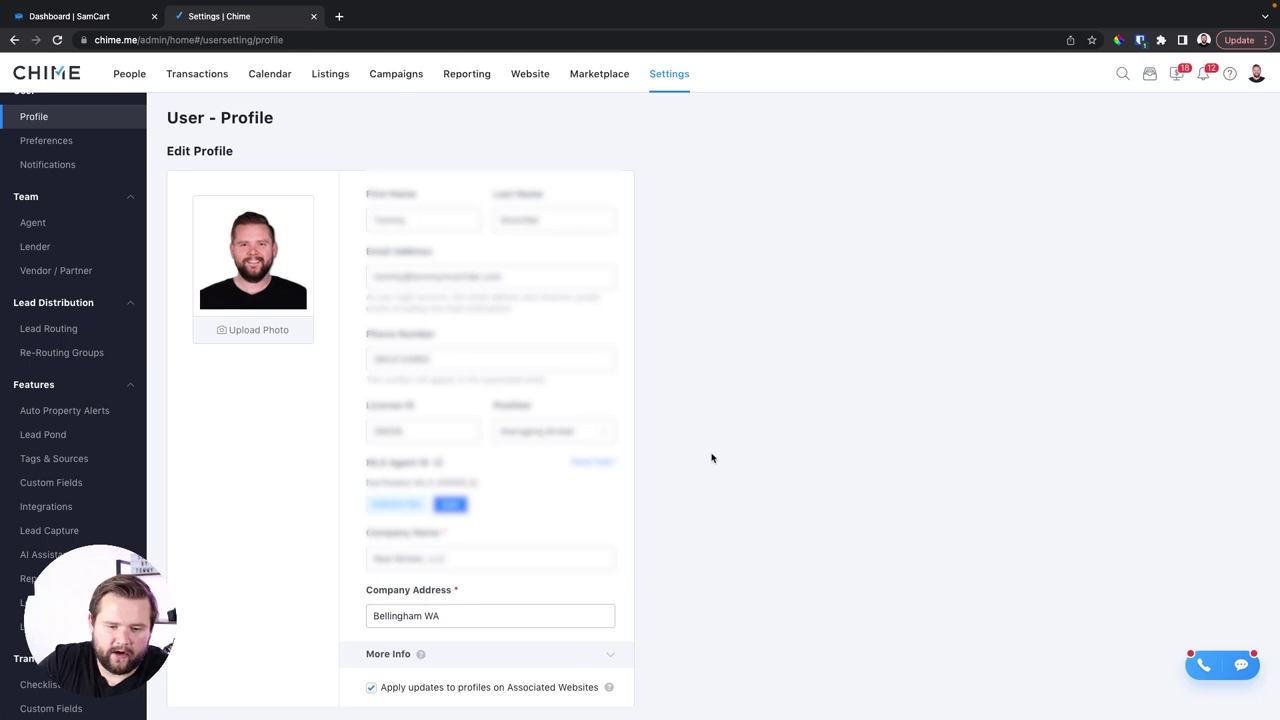
{"action": "scroll", "coordinate": [712, 458], "scroll_direction": "down", "scroll_amount": 1}
{"action": "scroll", "coordinate": [700, 360], "scroll_direction": "down", "scroll_amount": 1}
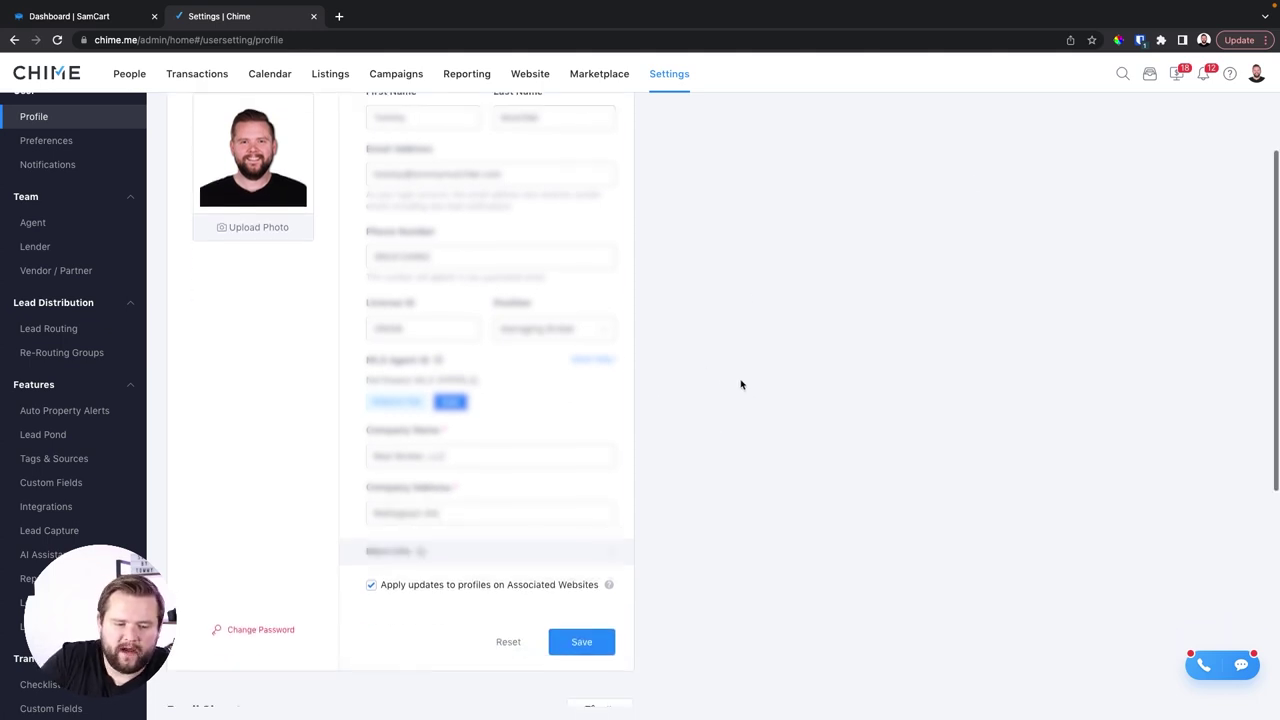
{"action": "scroll", "coordinate": [741, 384], "scroll_direction": "up", "scroll_amount": 2}
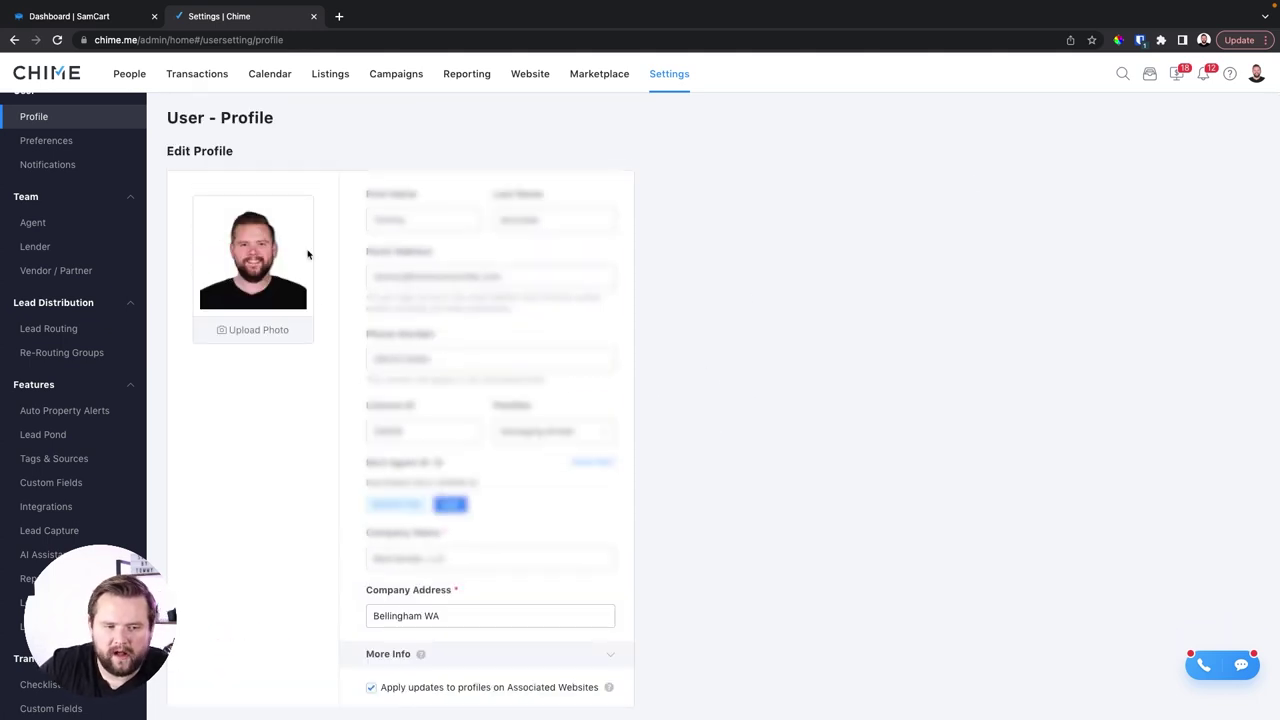
{"action": "scroll", "coordinate": [410, 320], "scroll_direction": "down", "scroll_amount": 1}
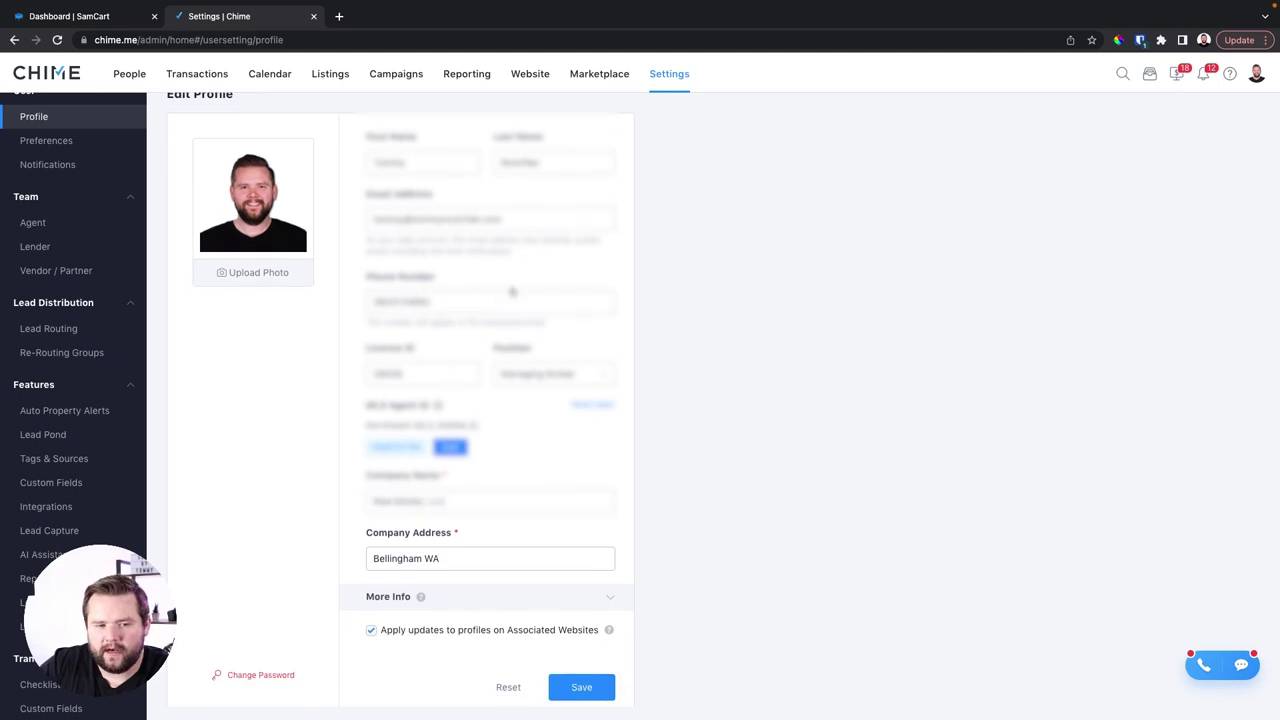
Step: Examine the email signature preview below the profile form, including the empty space beneath its call-to-action button
{"action": "scroll", "coordinate": [512, 291], "scroll_direction": "down", "scroll_amount": 3}
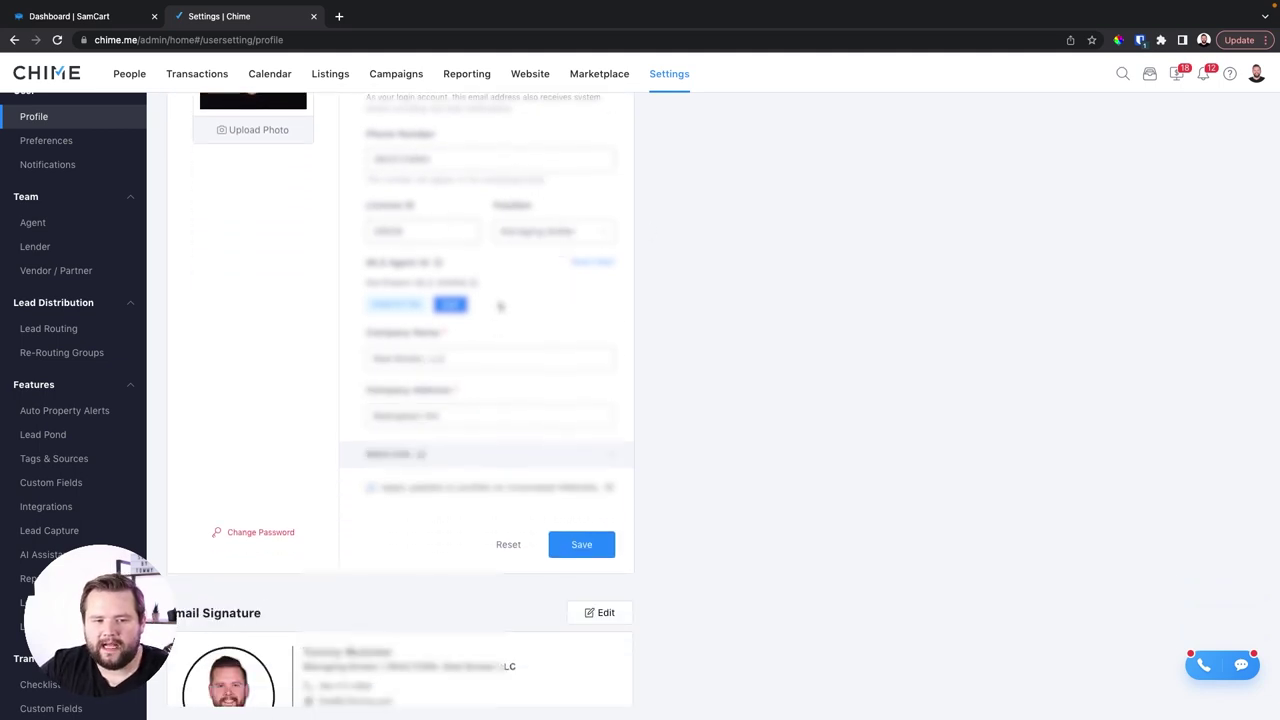
{"action": "scroll", "coordinate": [500, 307], "scroll_direction": "down", "scroll_amount": 3}
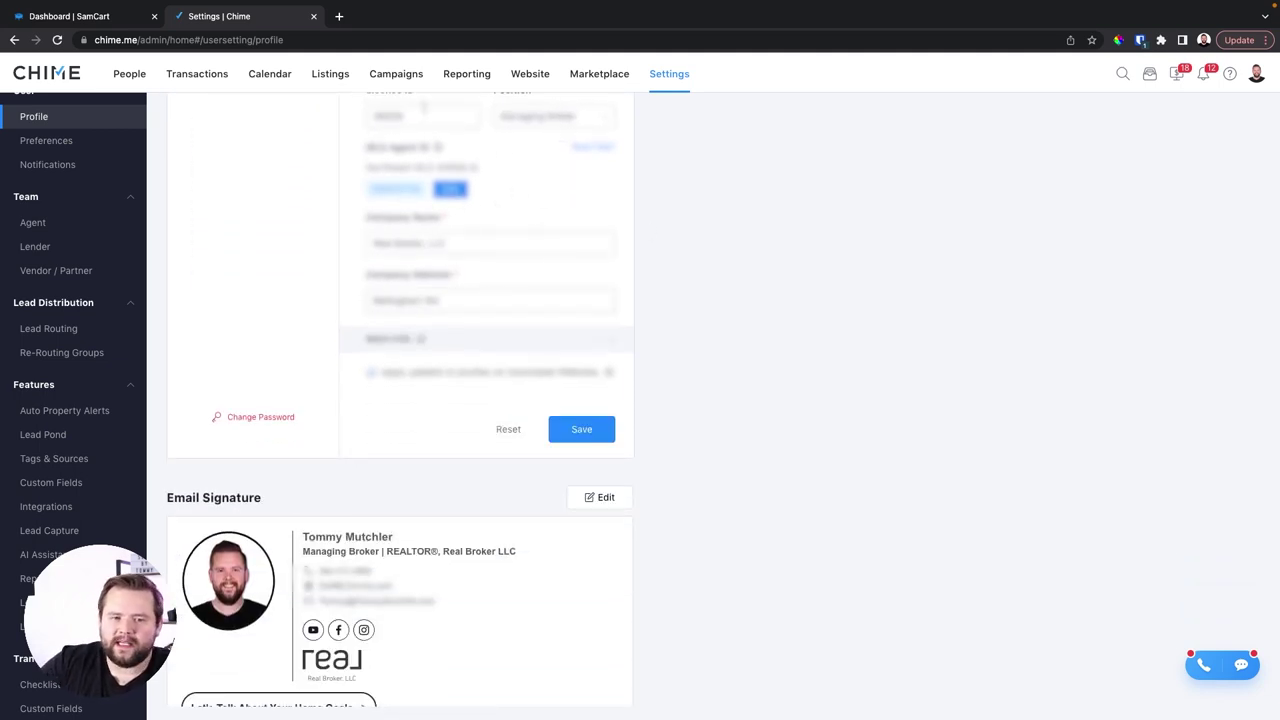
{"action": "scroll", "coordinate": [466, 200], "scroll_direction": "down", "scroll_amount": 3}
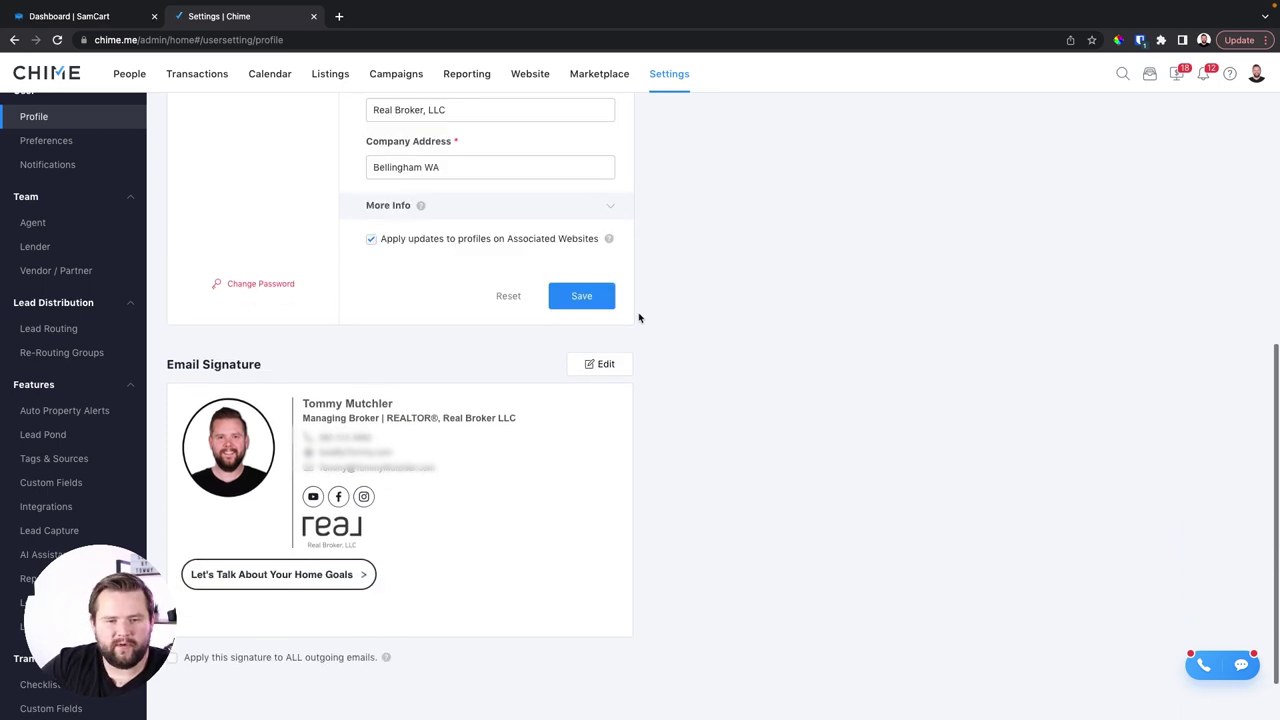
{"action": "scroll", "coordinate": [440, 366], "scroll_direction": "down", "scroll_amount": 1}
{"action": "scroll", "coordinate": [578, 383], "scroll_direction": "down", "scroll_amount": 3}
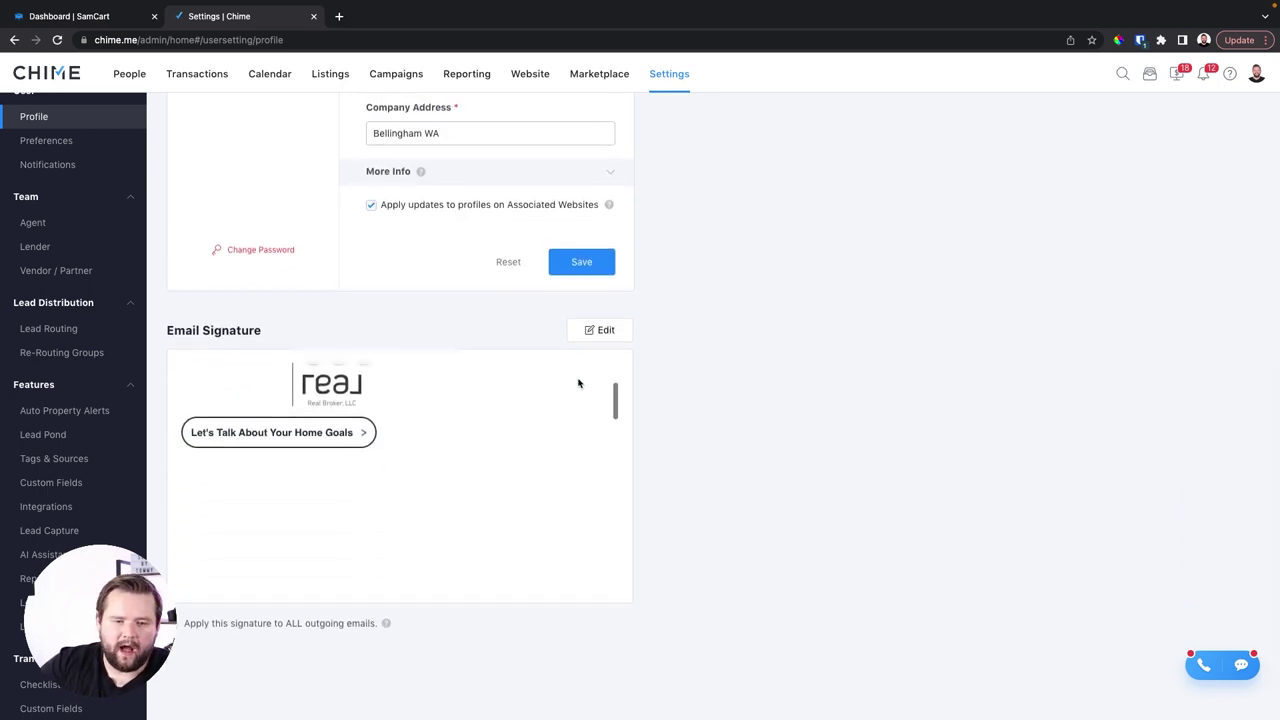
{"action": "scroll", "coordinate": [580, 382], "scroll_direction": "down", "scroll_amount": 2}
{"action": "scroll", "coordinate": [640, 440], "scroll_direction": "down", "scroll_amount": 1}
{"action": "scroll", "coordinate": [471, 496], "scroll_direction": "down", "scroll_amount": 3}
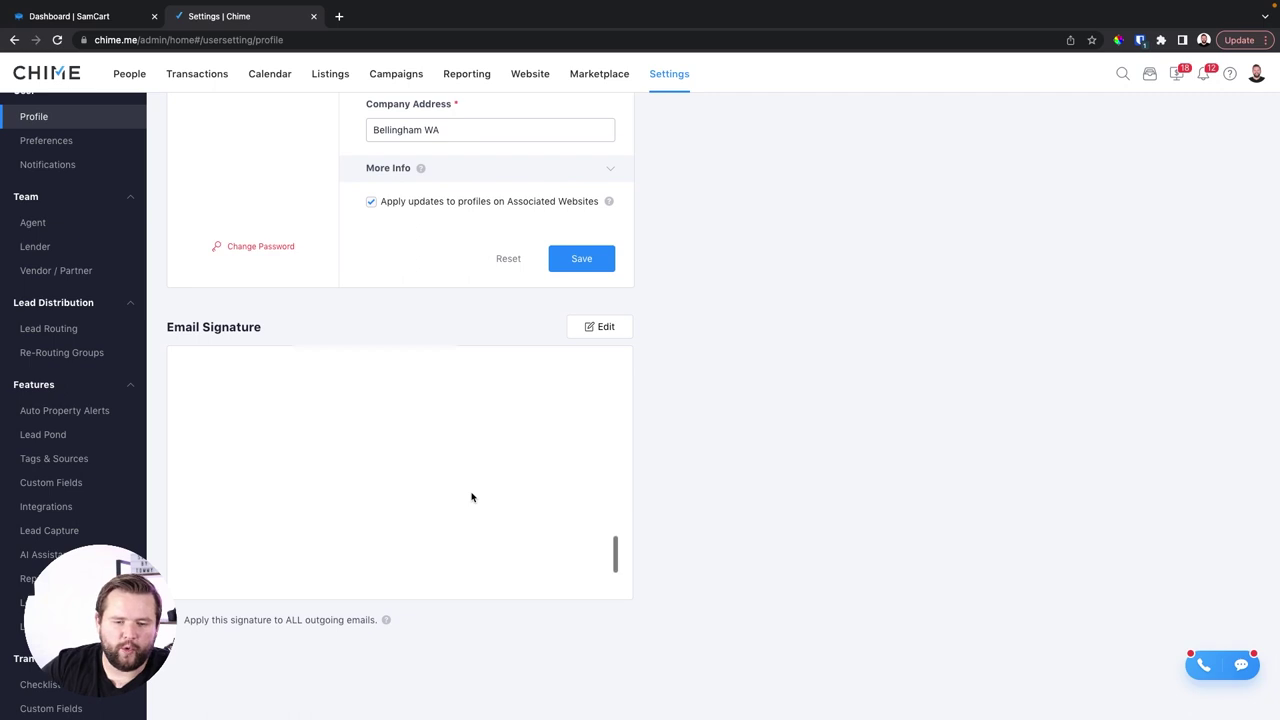
{"action": "scroll", "coordinate": [472, 497], "scroll_direction": "up", "scroll_amount": 5}
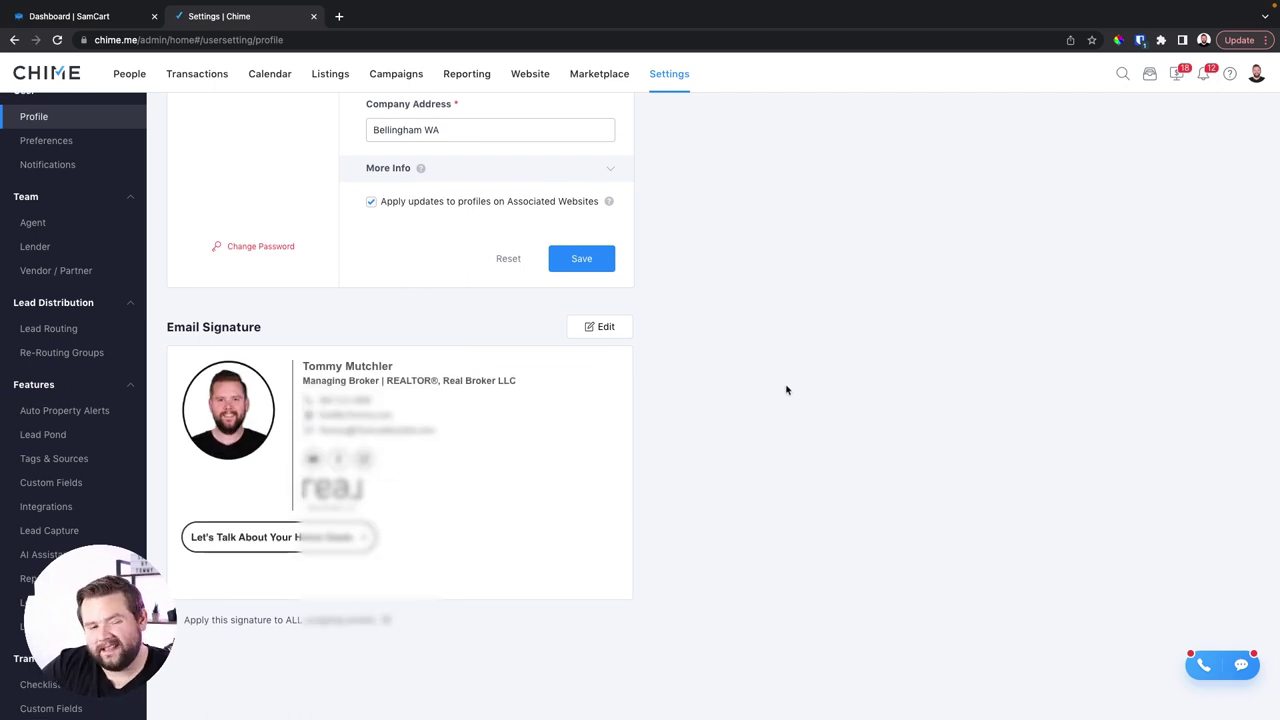
{"action": "scroll", "coordinate": [404, 471], "scroll_direction": "down", "scroll_amount": 2}
{"action": "scroll", "coordinate": [405, 471], "scroll_direction": "up", "scroll_amount": 2}
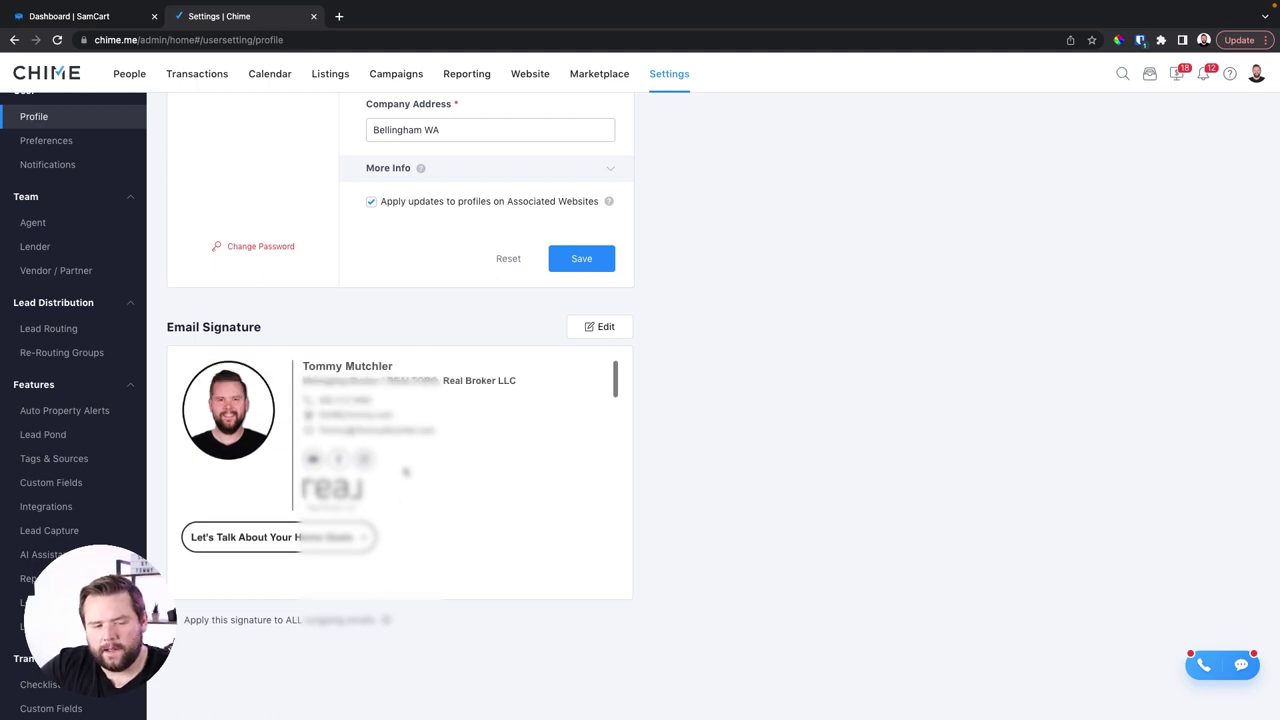
Step: Check the email signature's HTML source code in the signature editor and save the signature
{"action": "left_click", "coordinate": [603, 327]}
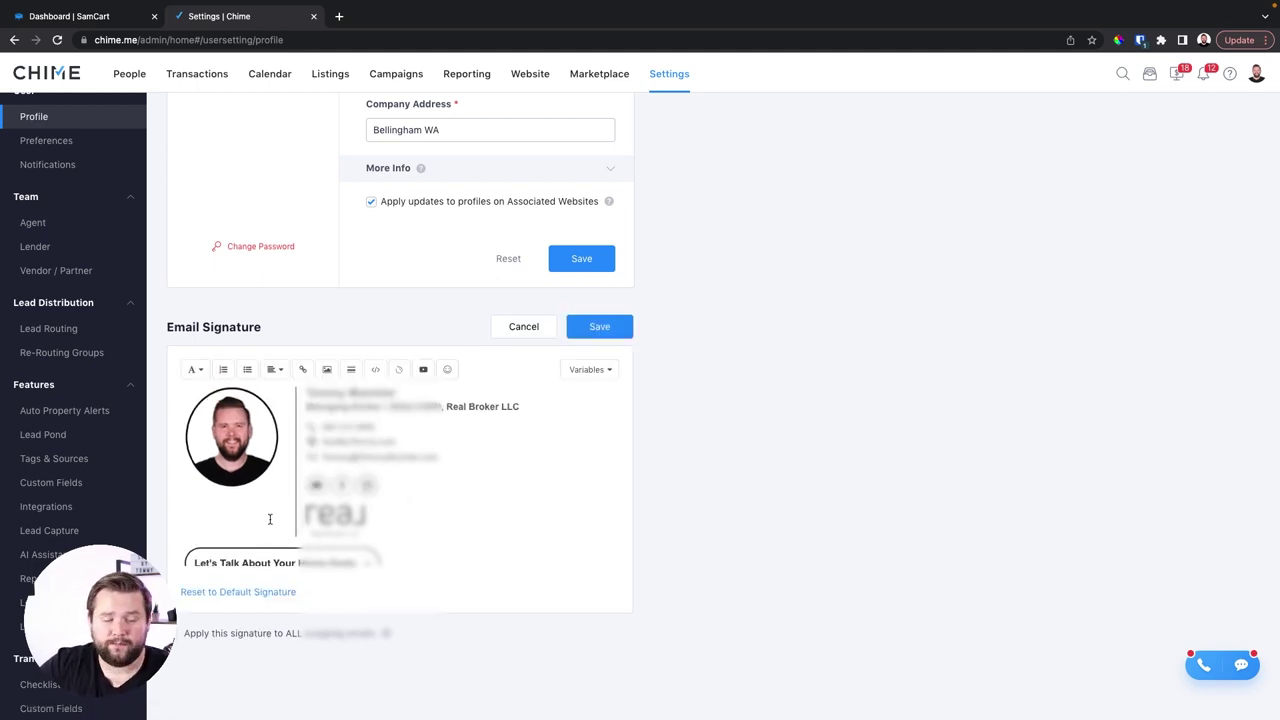
{"action": "scroll", "coordinate": [269, 519], "scroll_direction": "up", "scroll_amount": 3}
{"action": "scroll", "coordinate": [596, 551], "scroll_direction": "down", "scroll_amount": 3}
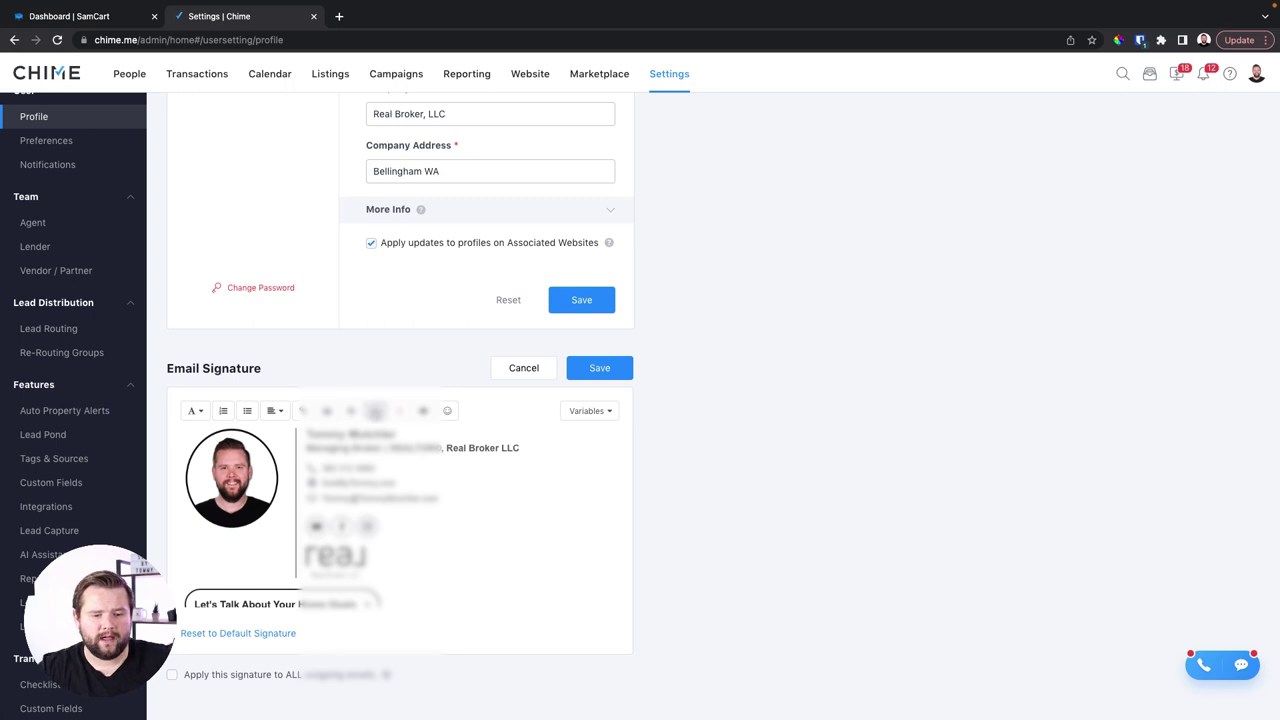
{"action": "left_click", "coordinate": [376, 411]}
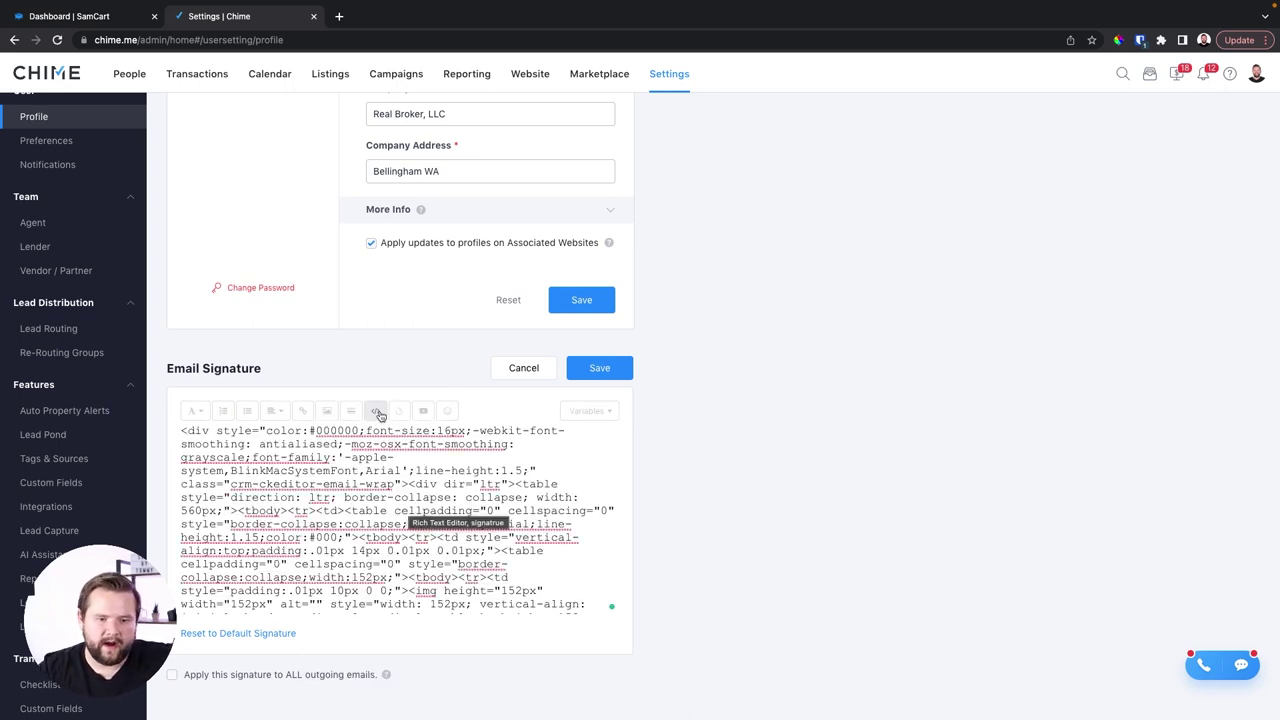
{"action": "left_click", "coordinate": [376, 411]}
{"action": "left_click", "coordinate": [600, 368]}
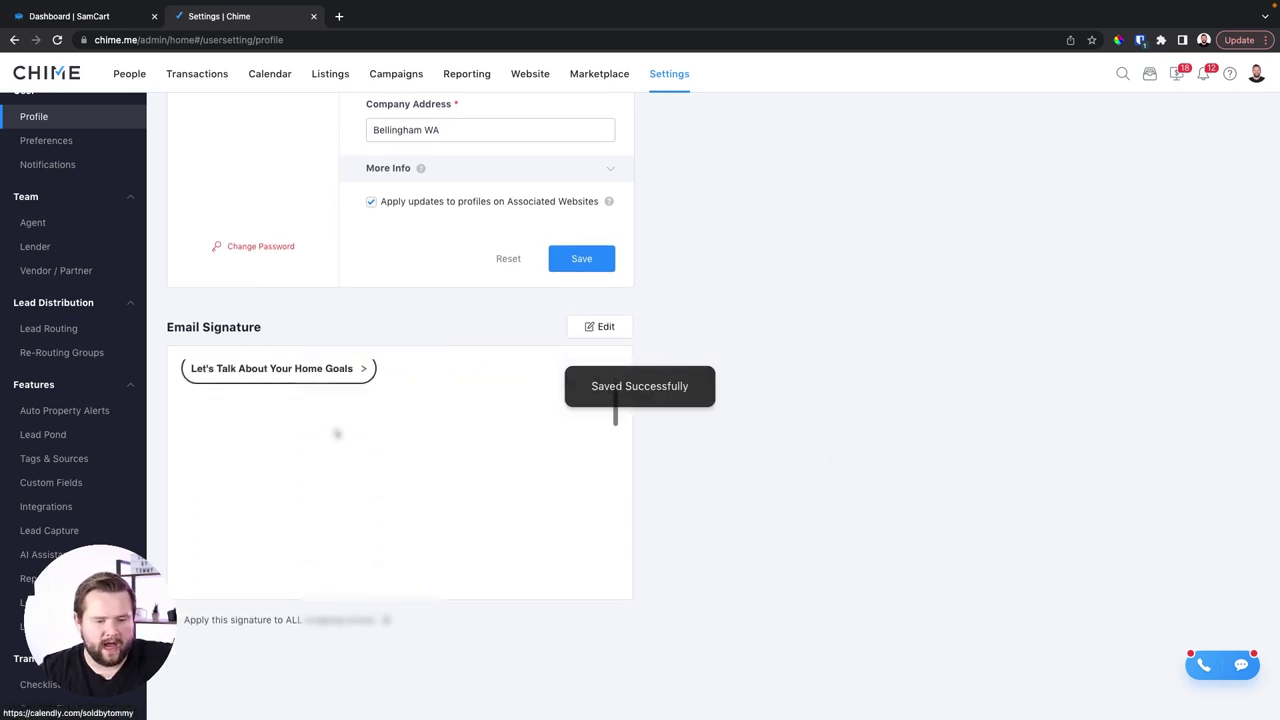
Step: Reopen the email signature for editing, look through its content down to the trailing blank lines, and leave without saving
{"action": "mouse_move", "coordinate": [474, 668]}
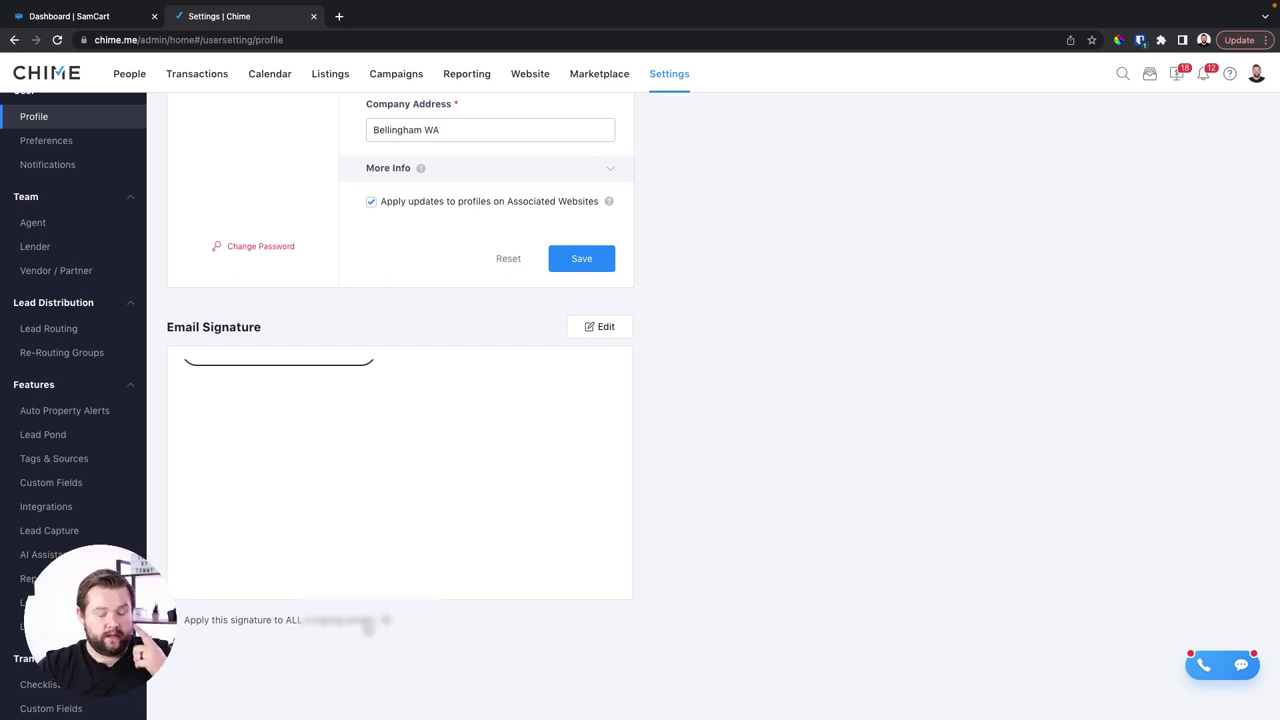
{"action": "scroll", "coordinate": [420, 509], "scroll_direction": "up", "scroll_amount": 5}
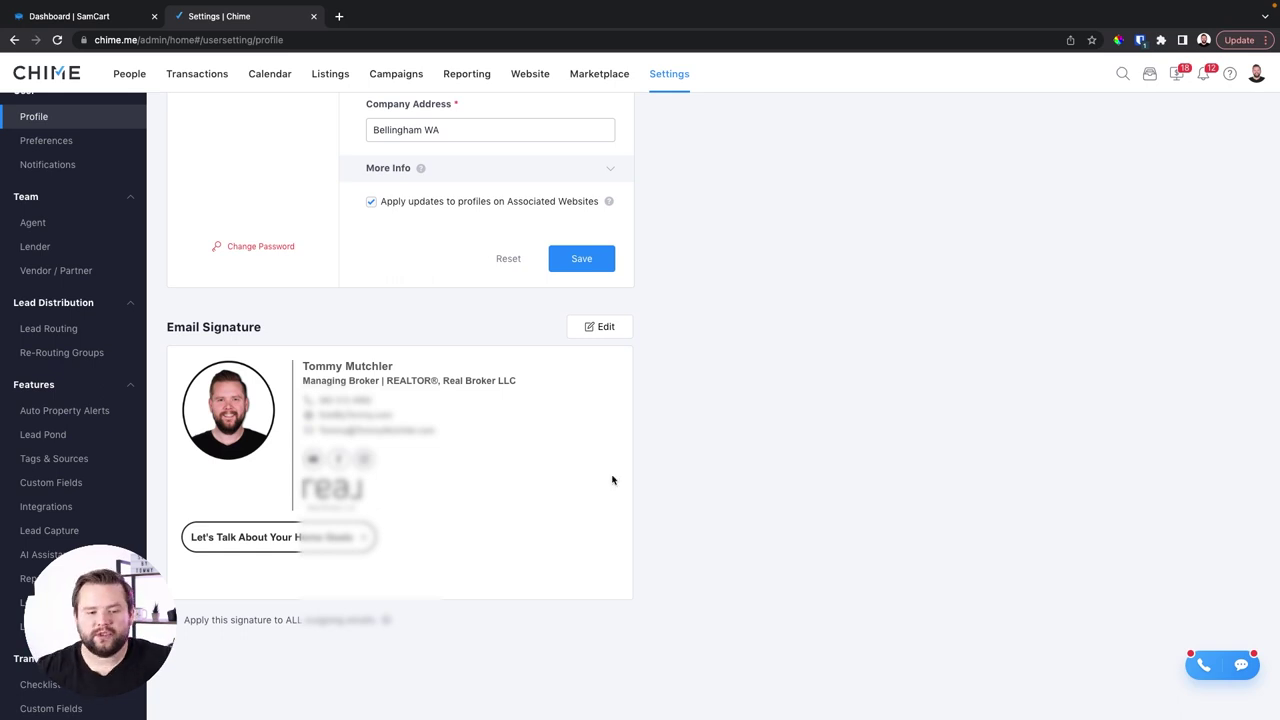
{"action": "scroll", "coordinate": [495, 517], "scroll_direction": "down", "scroll_amount": 1}
{"action": "scroll", "coordinate": [415, 540], "scroll_direction": "down", "scroll_amount": 2}
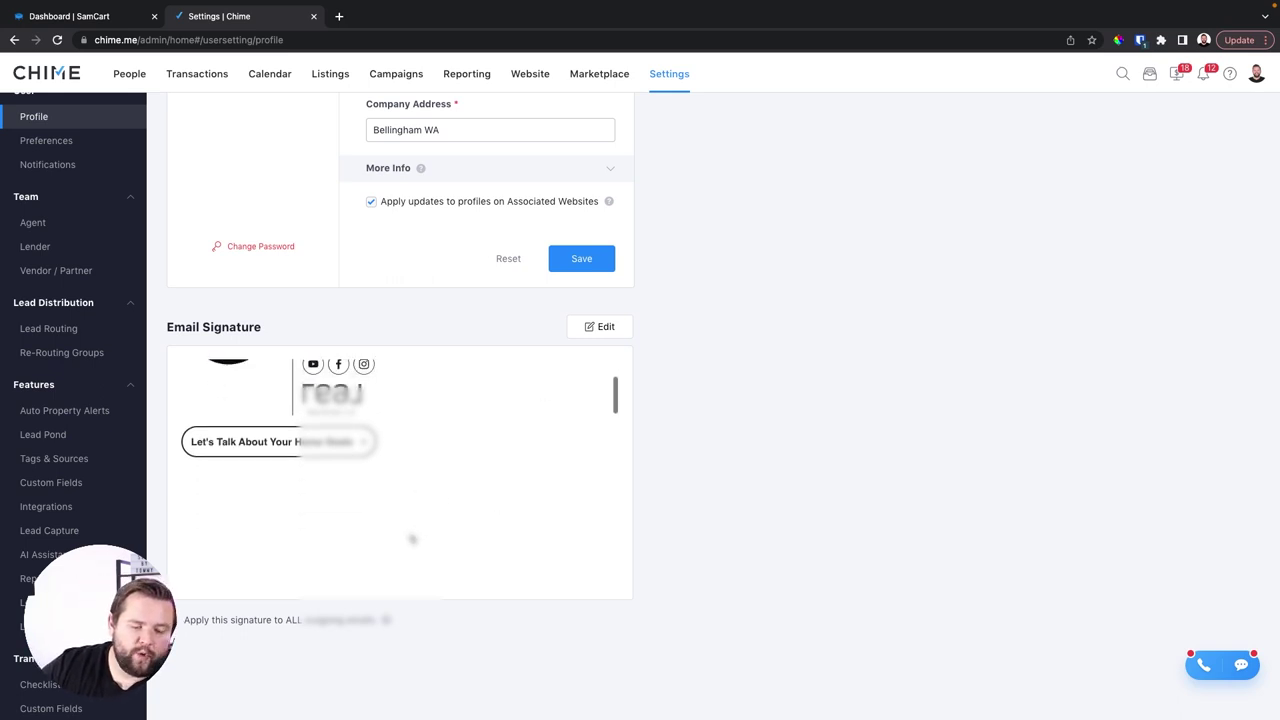
{"action": "left_click", "coordinate": [601, 330]}
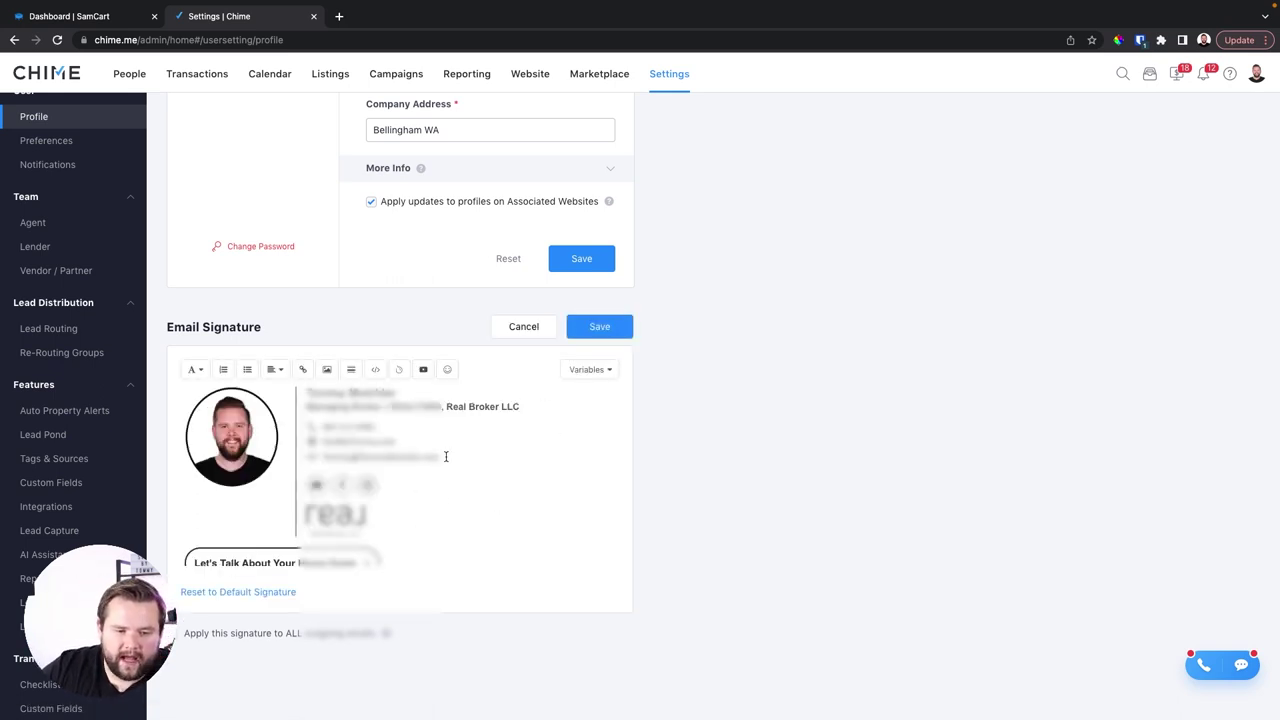
{"action": "scroll", "coordinate": [446, 456], "scroll_direction": "down", "scroll_amount": 2}
{"action": "scroll", "coordinate": [445, 456], "scroll_direction": "down", "scroll_amount": 5}
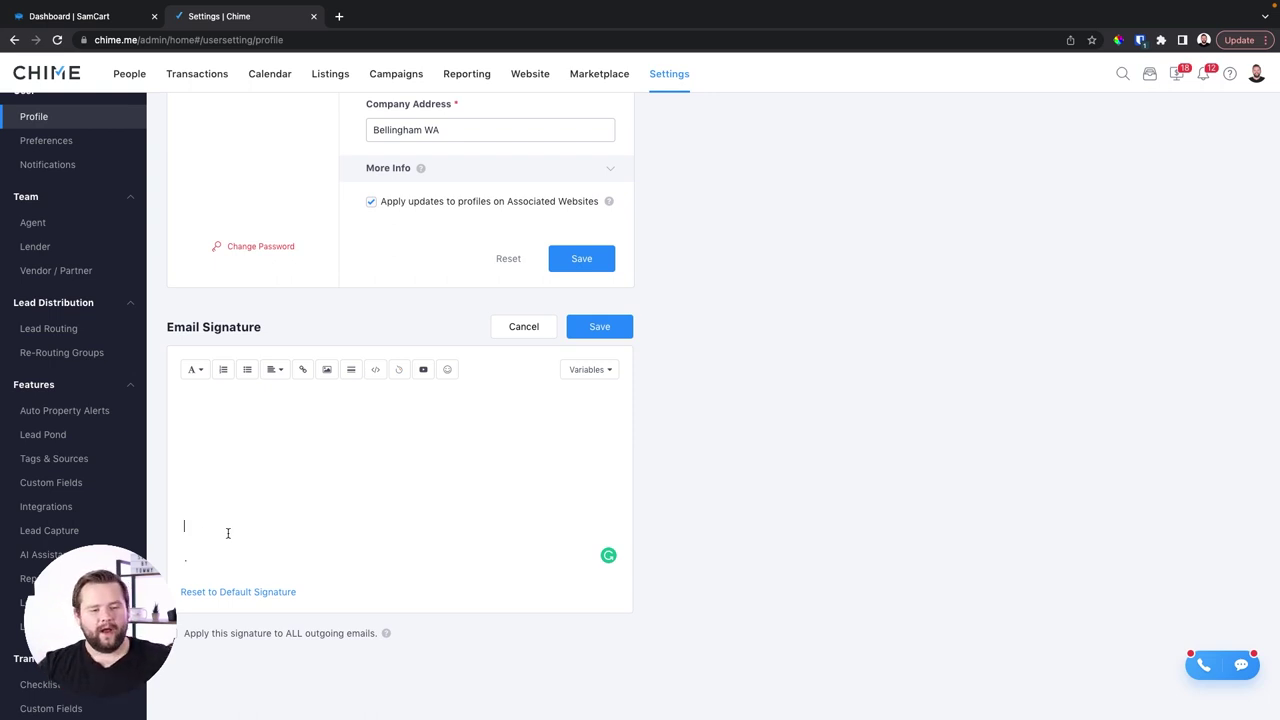
{"action": "scroll", "coordinate": [211, 531], "scroll_direction": "down", "scroll_amount": 1}
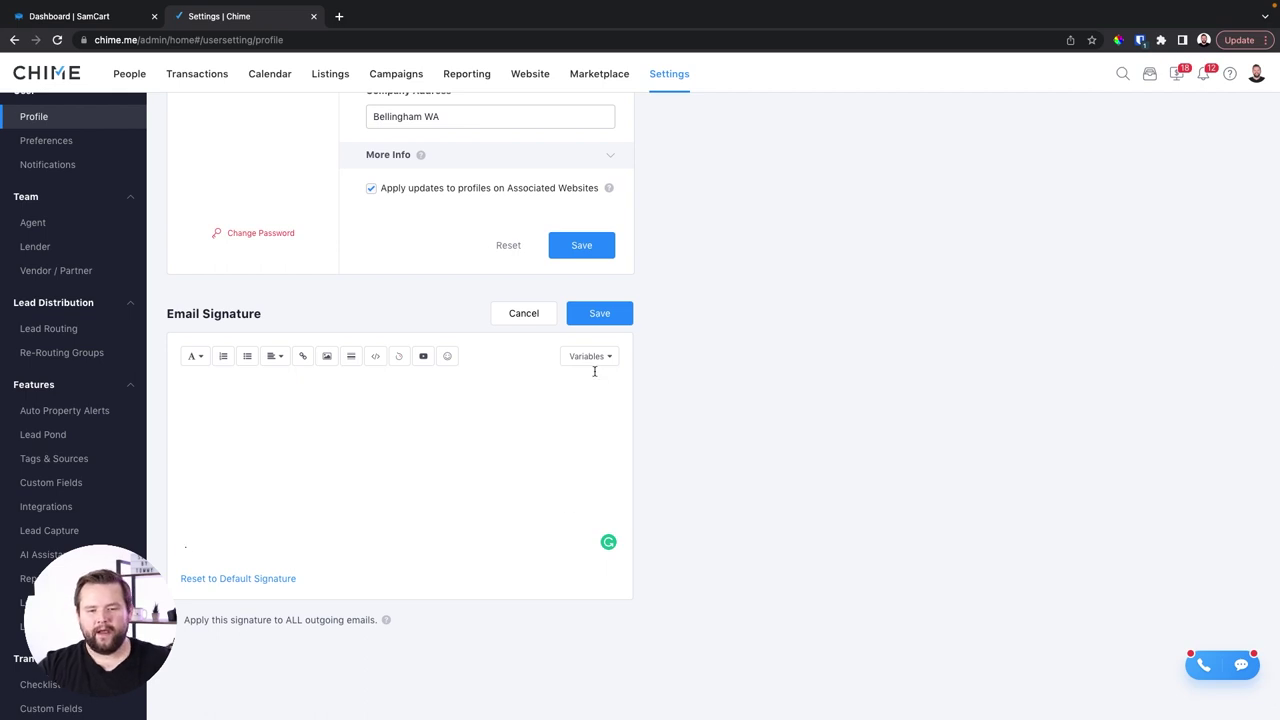
{"action": "scroll", "coordinate": [551, 503], "scroll_direction": "up", "scroll_amount": 5}
{"action": "scroll", "coordinate": [374, 500], "scroll_direction": "down", "scroll_amount": 2}
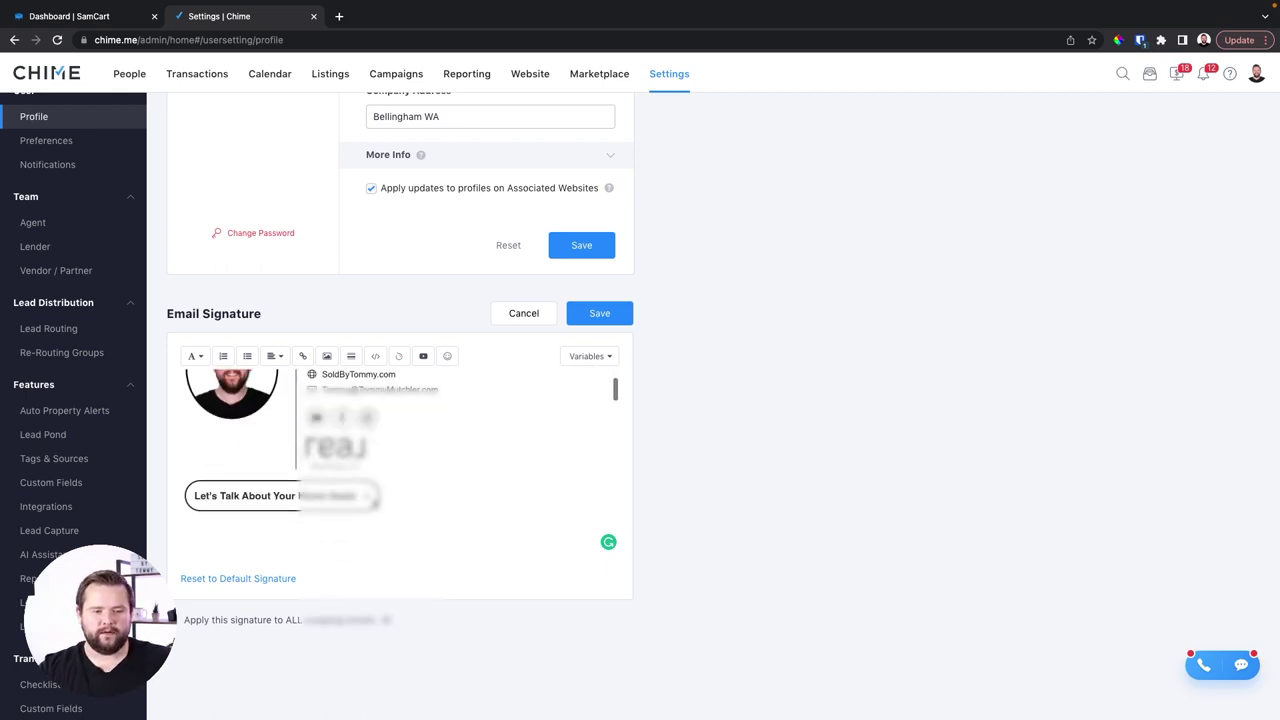
{"action": "scroll", "coordinate": [436, 503], "scroll_direction": "up", "scroll_amount": 2}
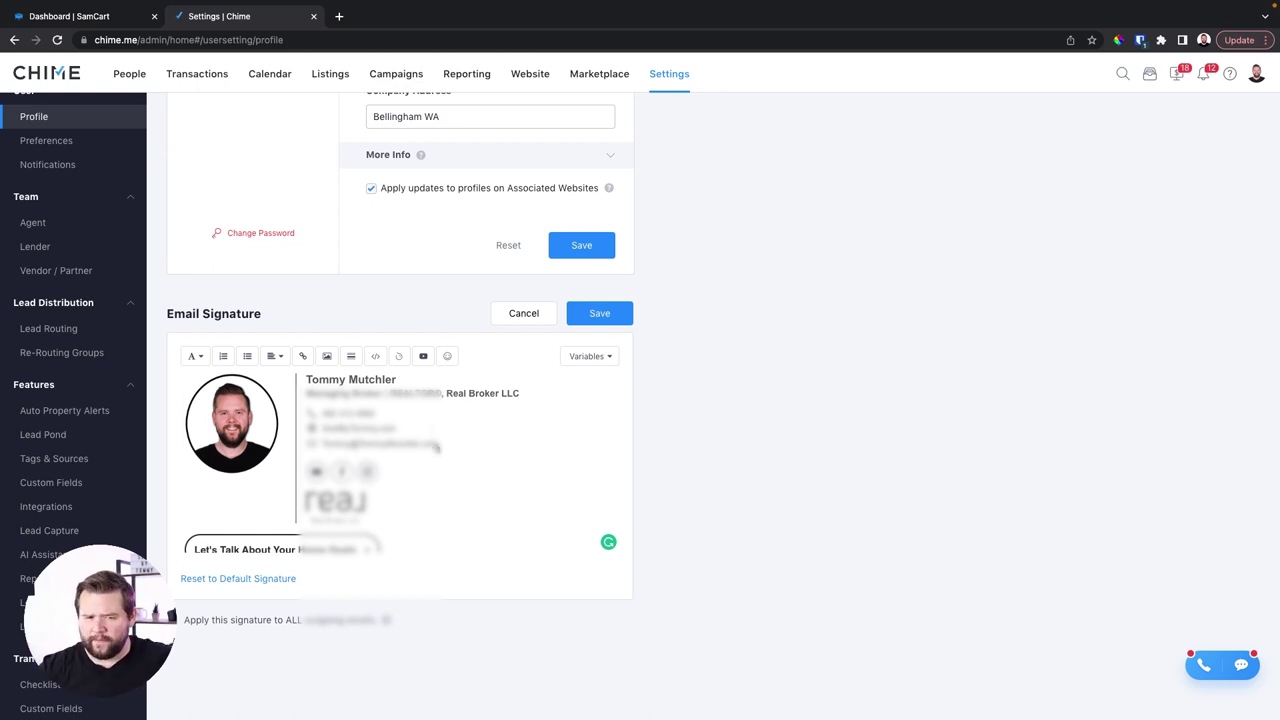
{"action": "left_click", "coordinate": [524, 313]}
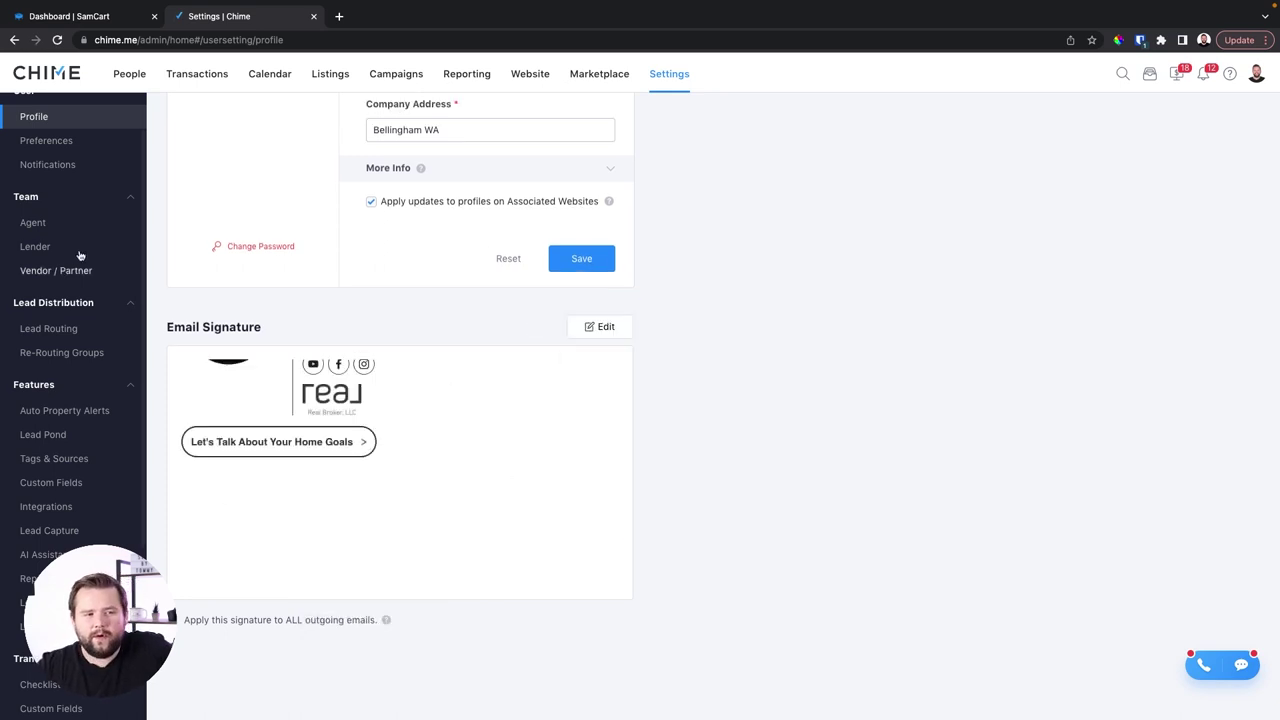
Step: View the user Preferences and the general Notifications settings
{"action": "scroll", "coordinate": [76, 252], "scroll_direction": "up", "scroll_amount": 1}
{"action": "left_click", "coordinate": [80, 202]}
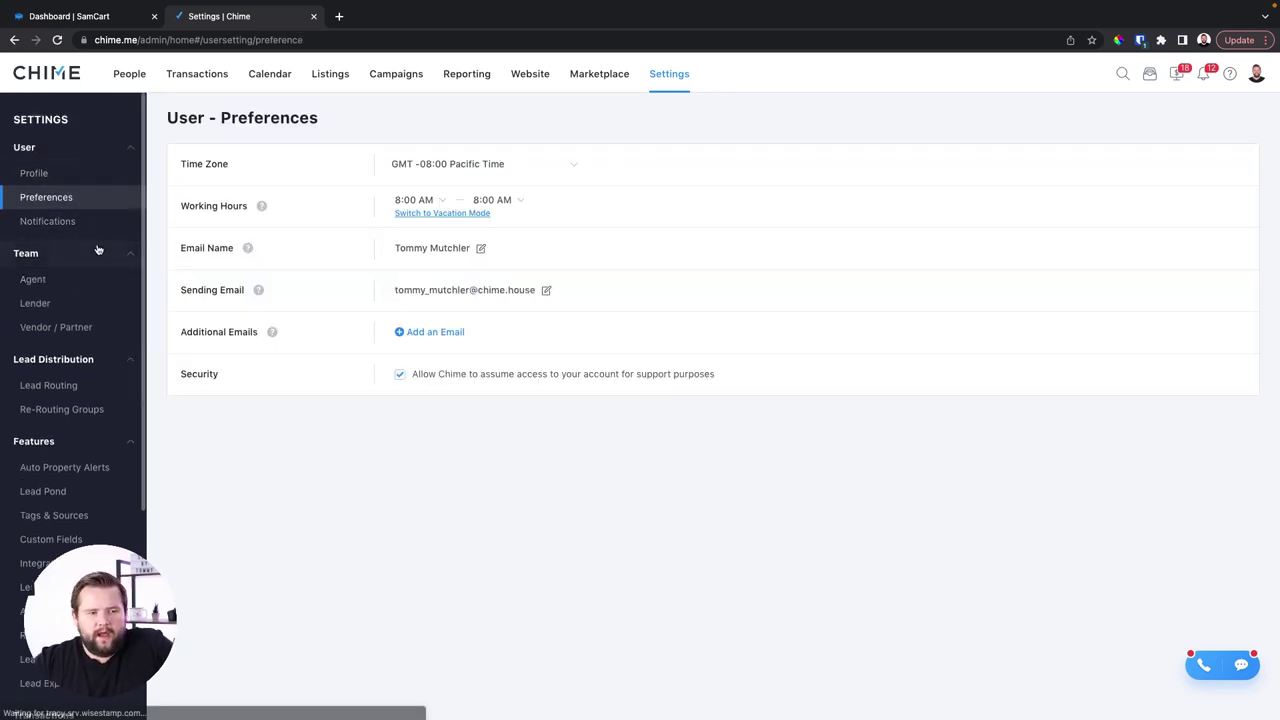
{"action": "left_click", "coordinate": [74, 219]}
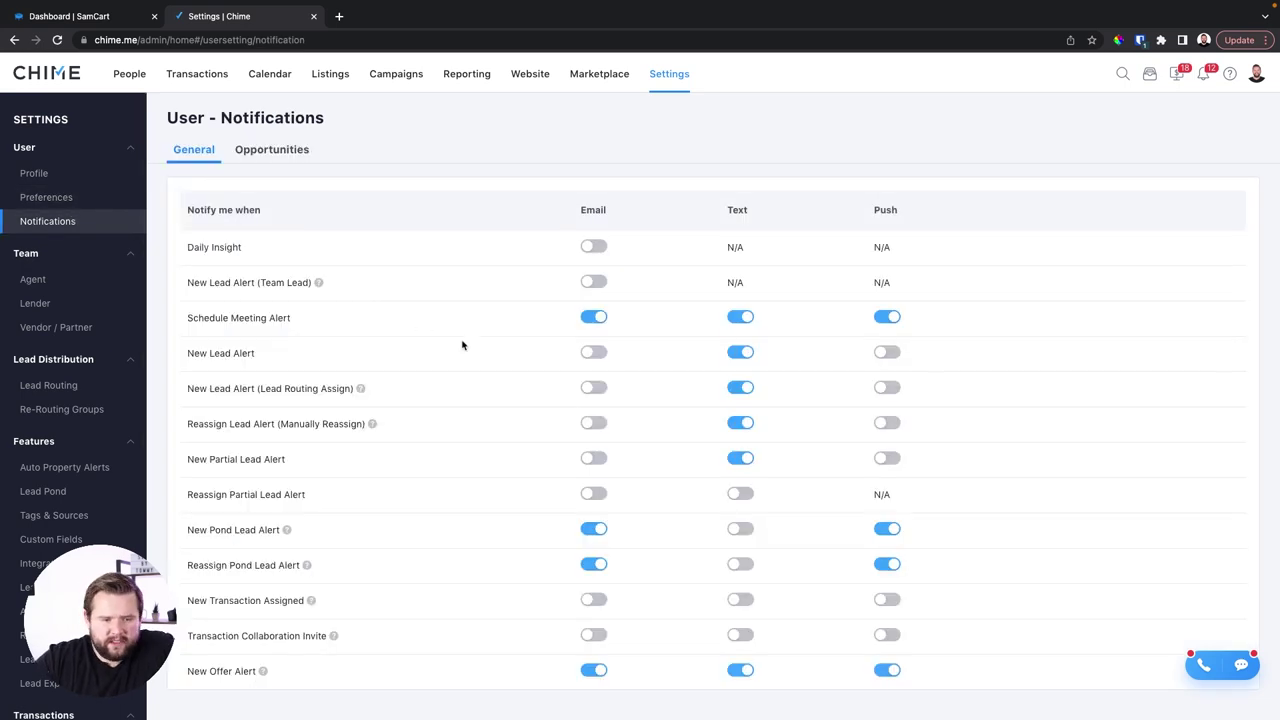
Step: View the team's Lender list and the Vendor / Partner list
{"action": "scroll", "coordinate": [84, 346], "scroll_direction": "down", "scroll_amount": 1}
{"action": "left_click", "coordinate": [59, 246]}
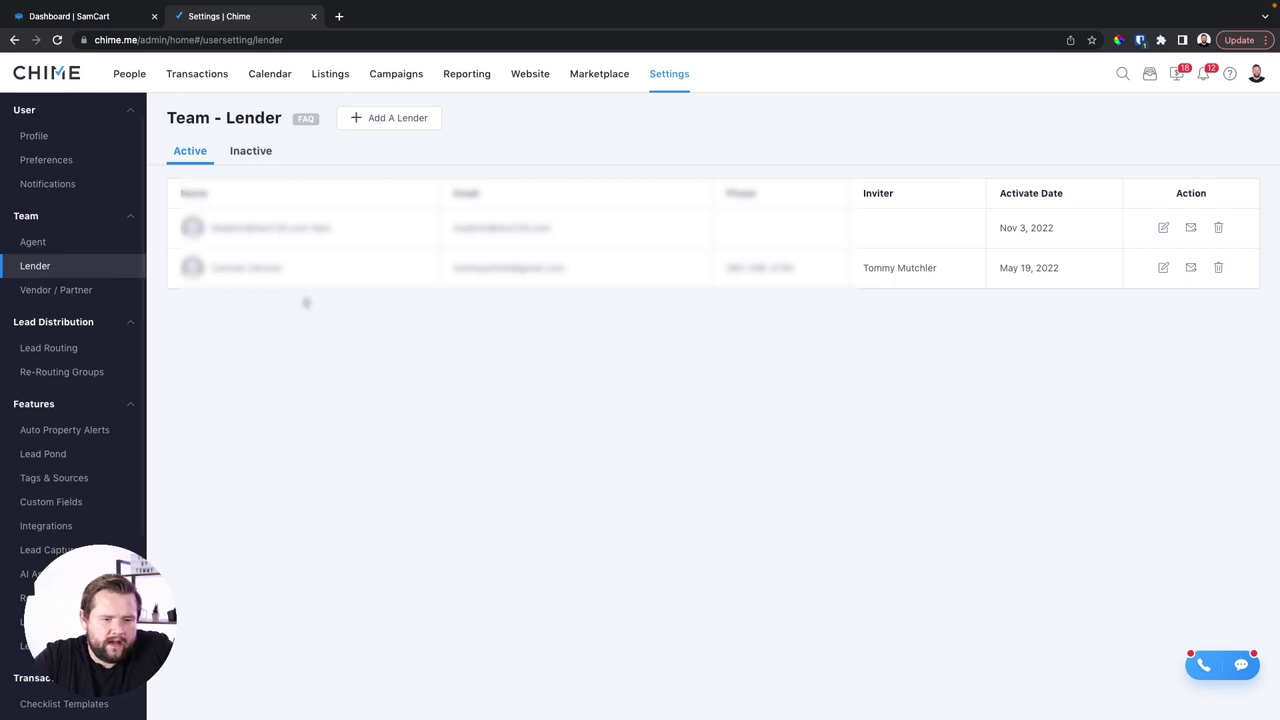
{"action": "left_click", "coordinate": [63, 290]}
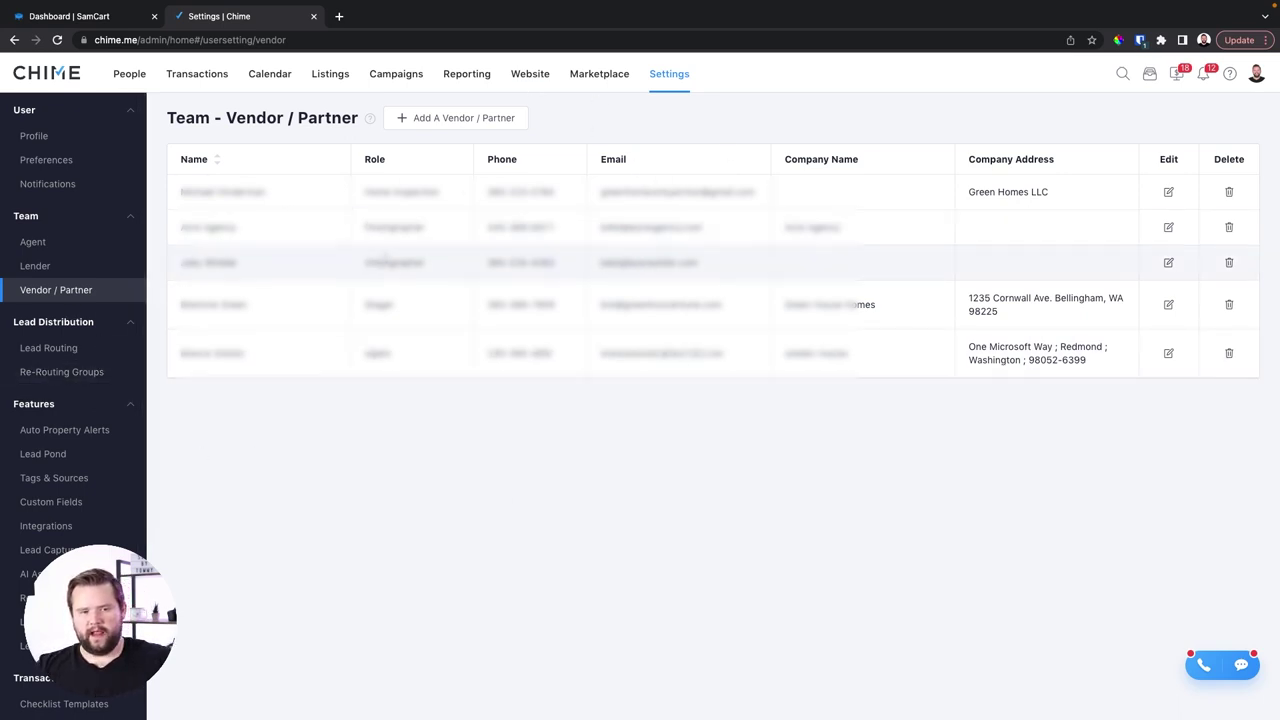
Step: View the Lead Distribution settings for agent Lead Routing and Re-Routing Groups
{"action": "scroll", "coordinate": [57, 393], "scroll_direction": "down", "scroll_amount": 1}
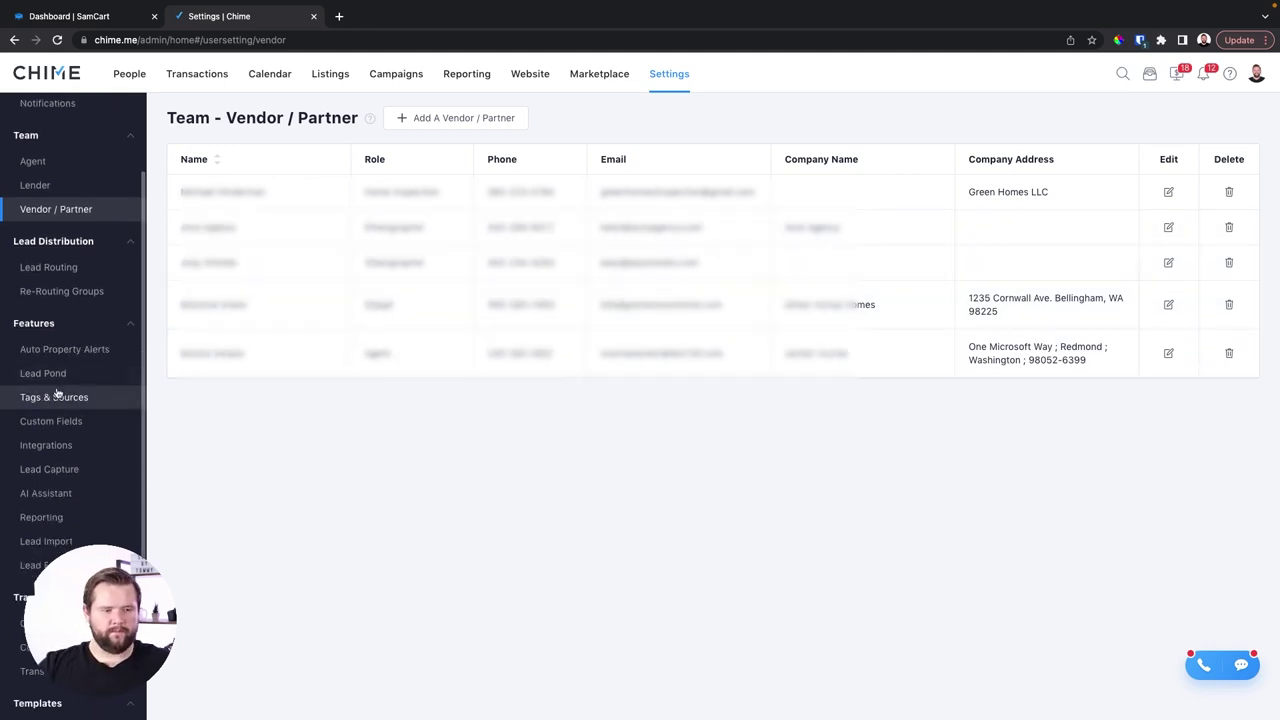
{"action": "left_click", "coordinate": [62, 267]}
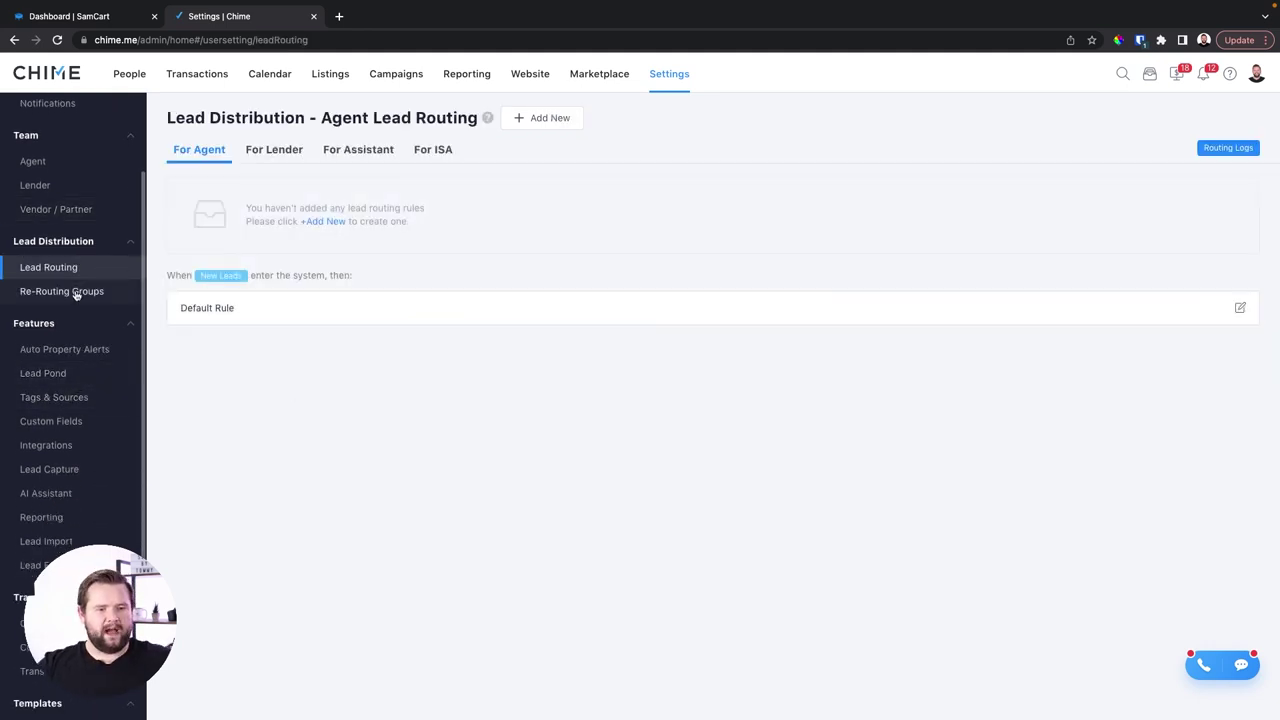
{"action": "left_click", "coordinate": [76, 292]}
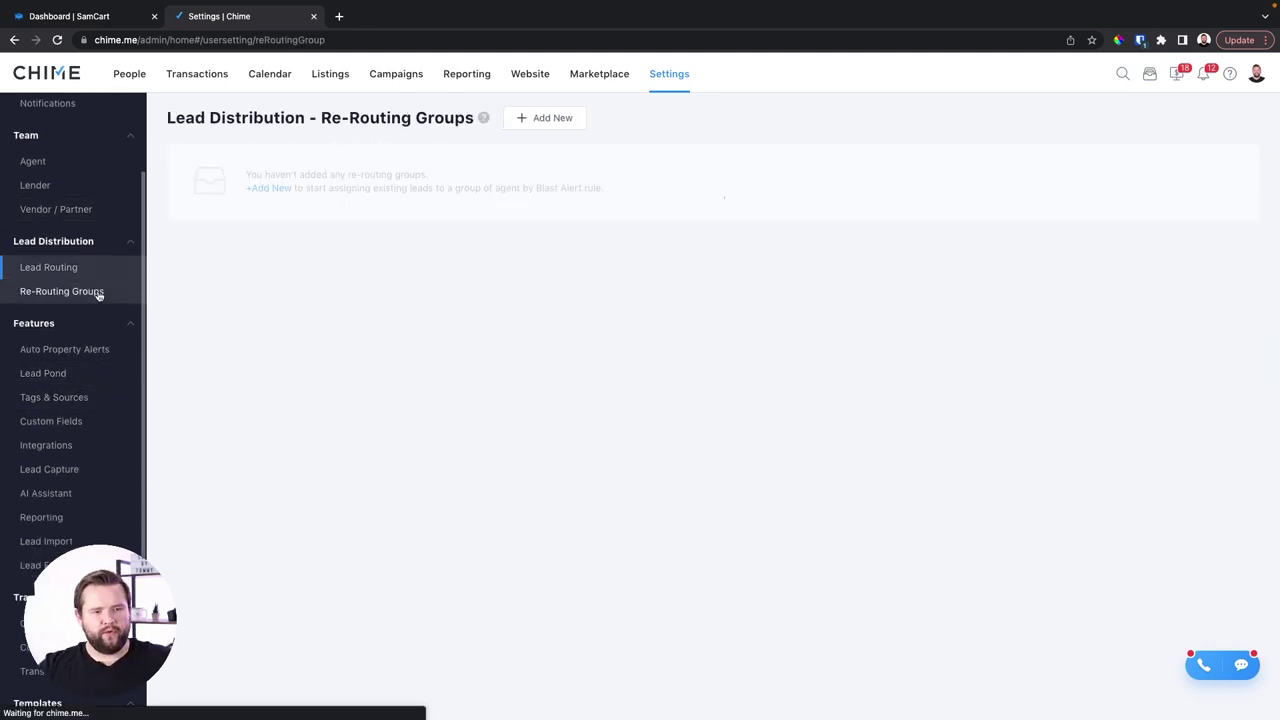
Step: View the agent Lead Routing rules again and the Automated Property Alerts settings
{"action": "left_click", "coordinate": [40, 264]}
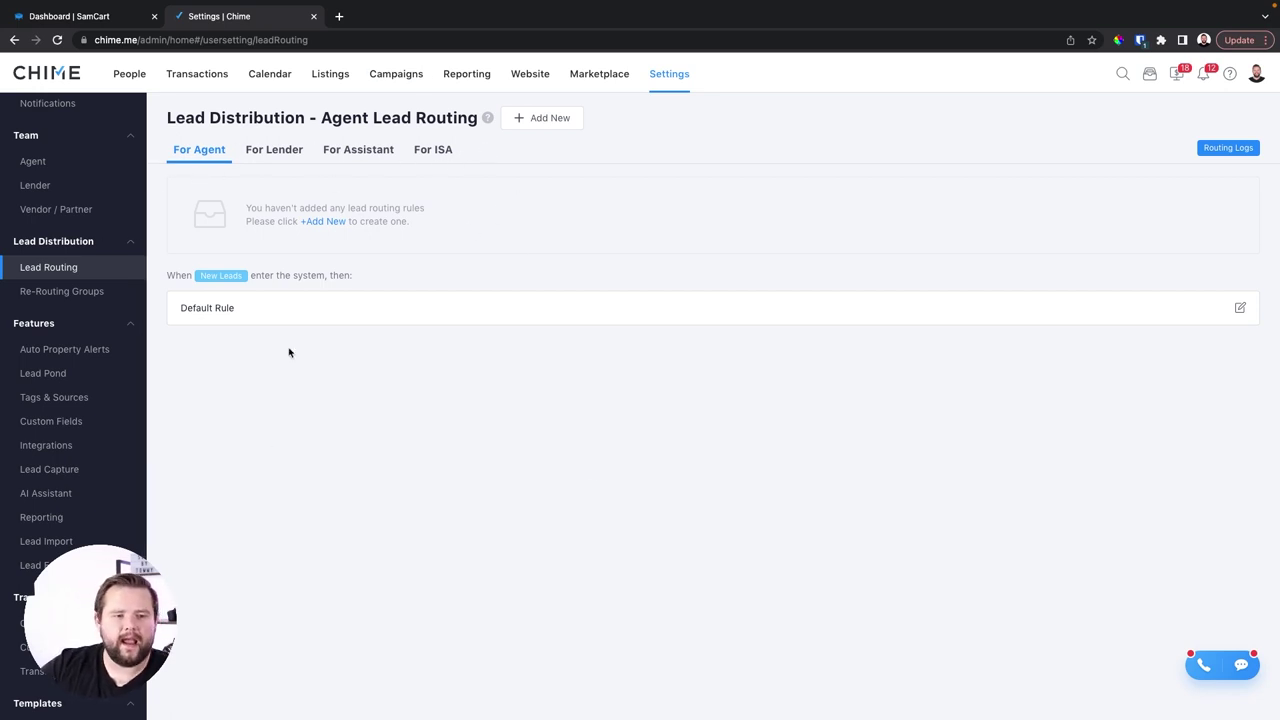
{"action": "left_click", "coordinate": [101, 351]}
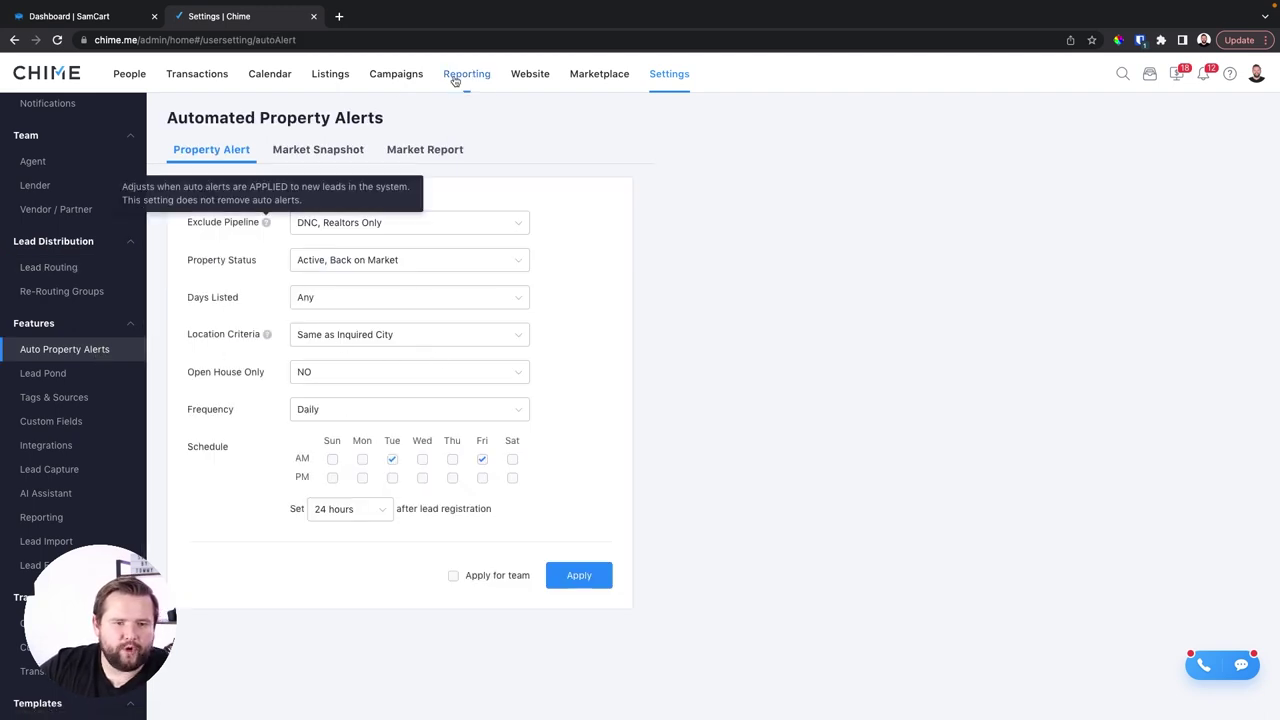
Step: View the private tags in Tags & Sources and the Custom Fields list
{"action": "left_click", "coordinate": [88, 398]}
{"action": "scroll", "coordinate": [248, 537], "scroll_direction": "down", "scroll_amount": 5}
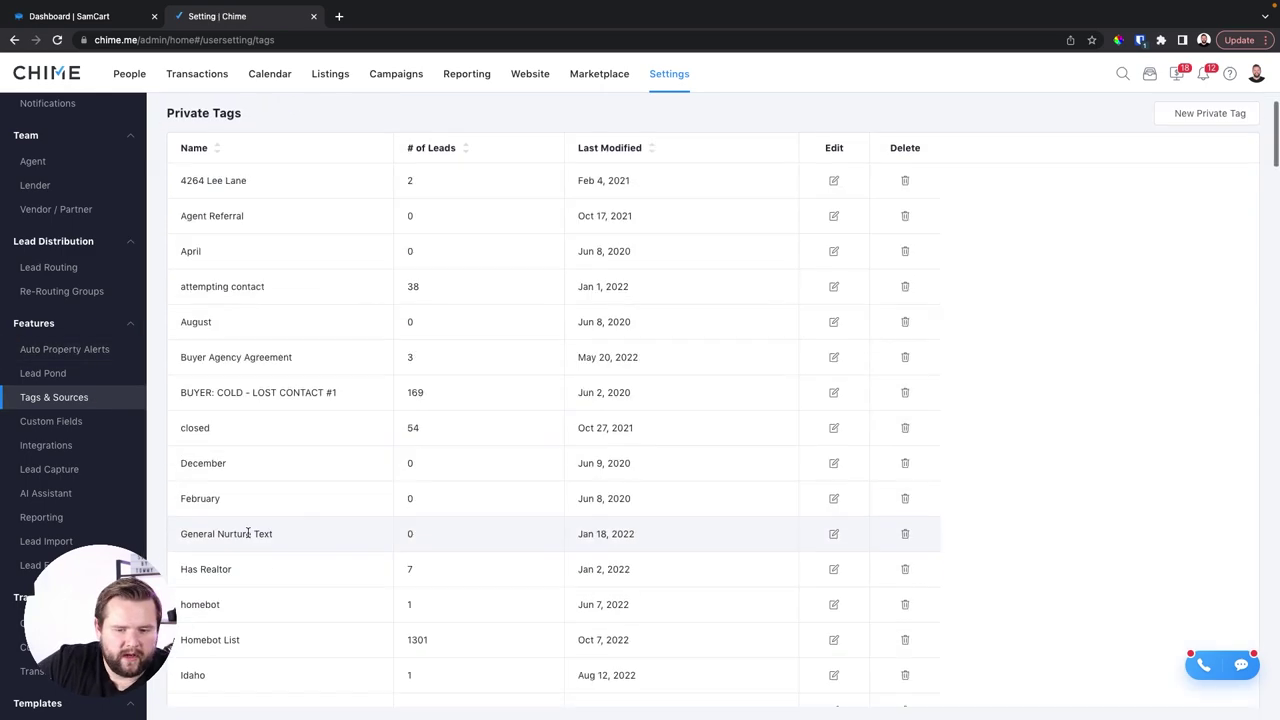
{"action": "scroll", "coordinate": [249, 534], "scroll_direction": "up", "scroll_amount": 4}
{"action": "left_click", "coordinate": [80, 422]}
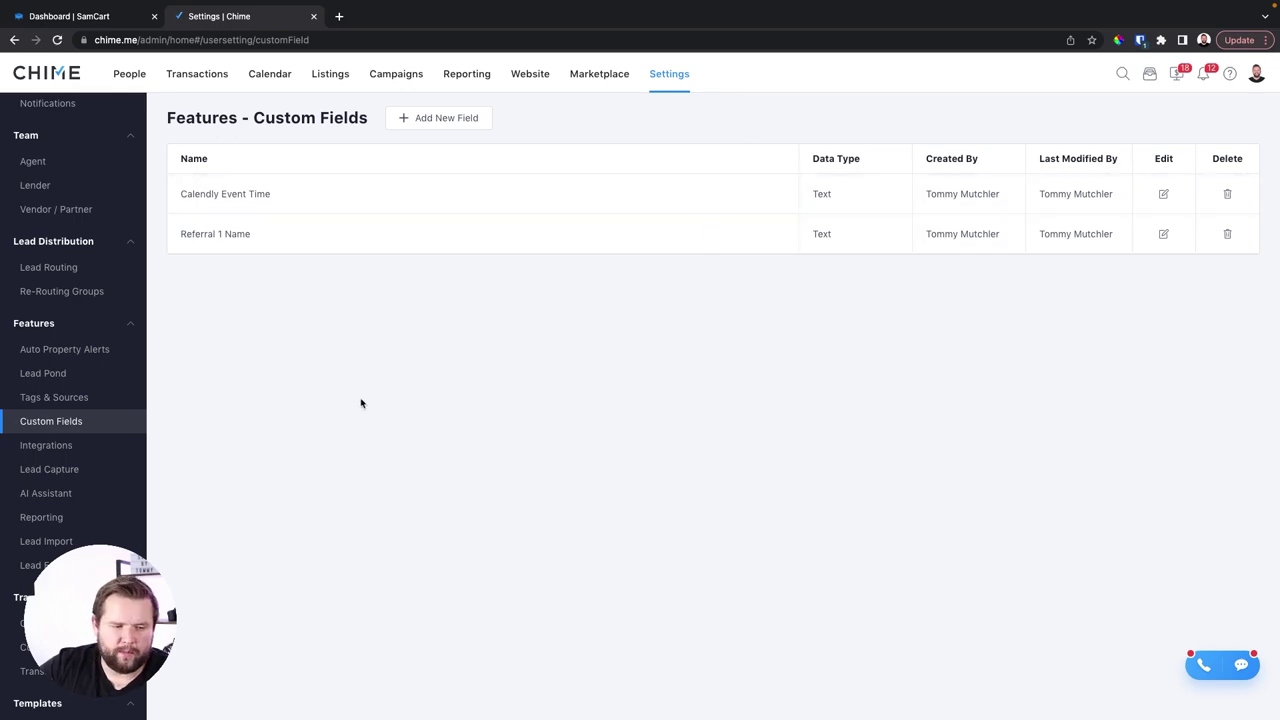
Step: Examine the Integrations page, comparing the existing, direct and independent integrations
{"action": "left_click", "coordinate": [68, 452]}
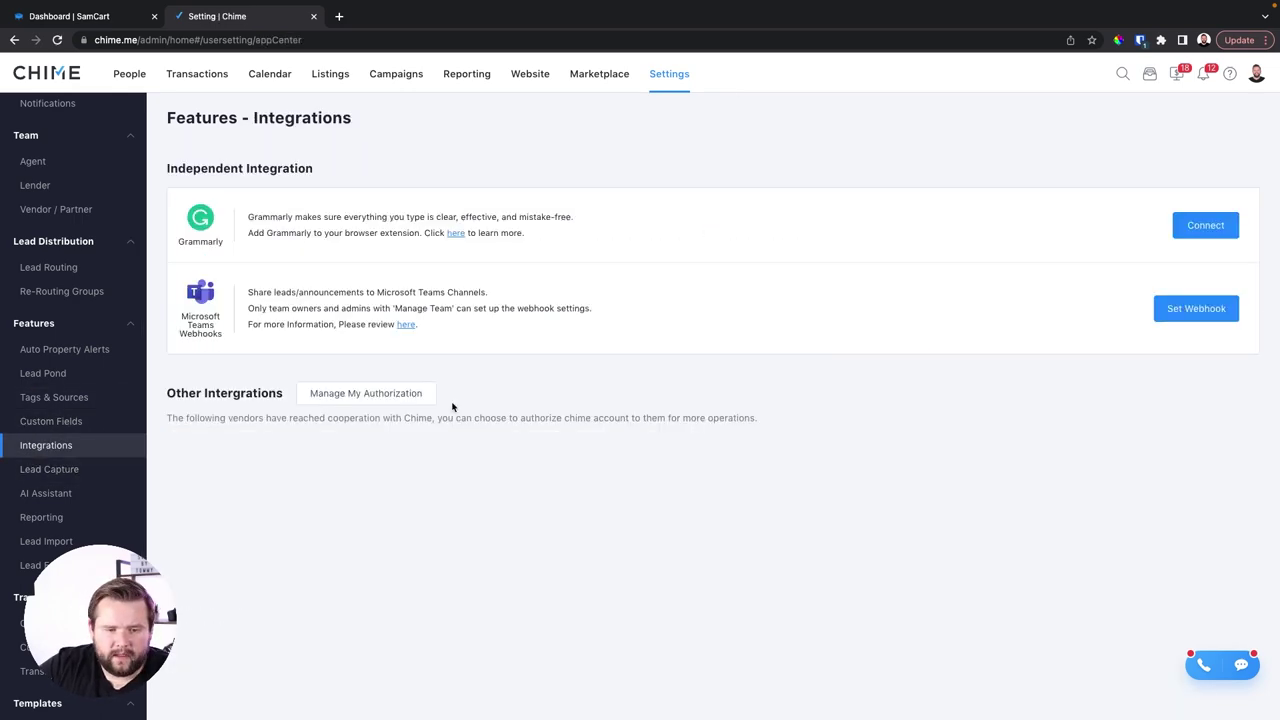
{"action": "scroll", "coordinate": [806, 483], "scroll_direction": "down", "scroll_amount": 20}
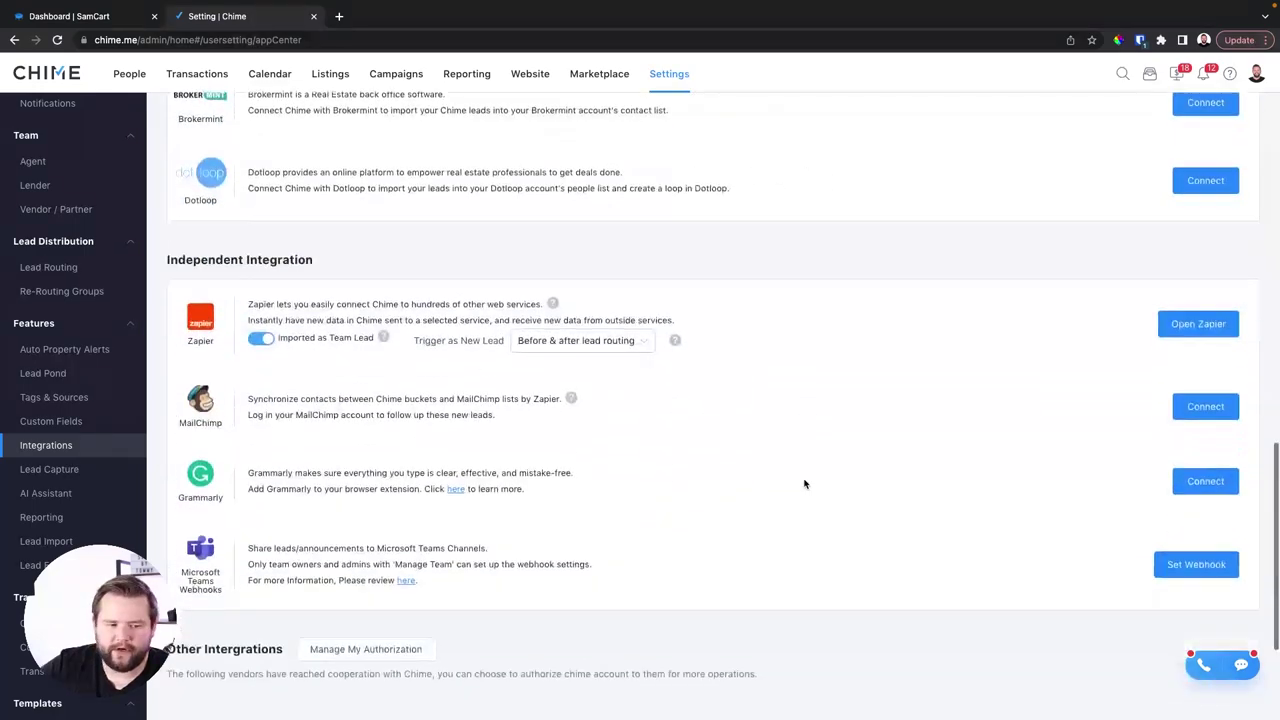
{"action": "scroll", "coordinate": [795, 388], "scroll_direction": "up", "scroll_amount": 10}
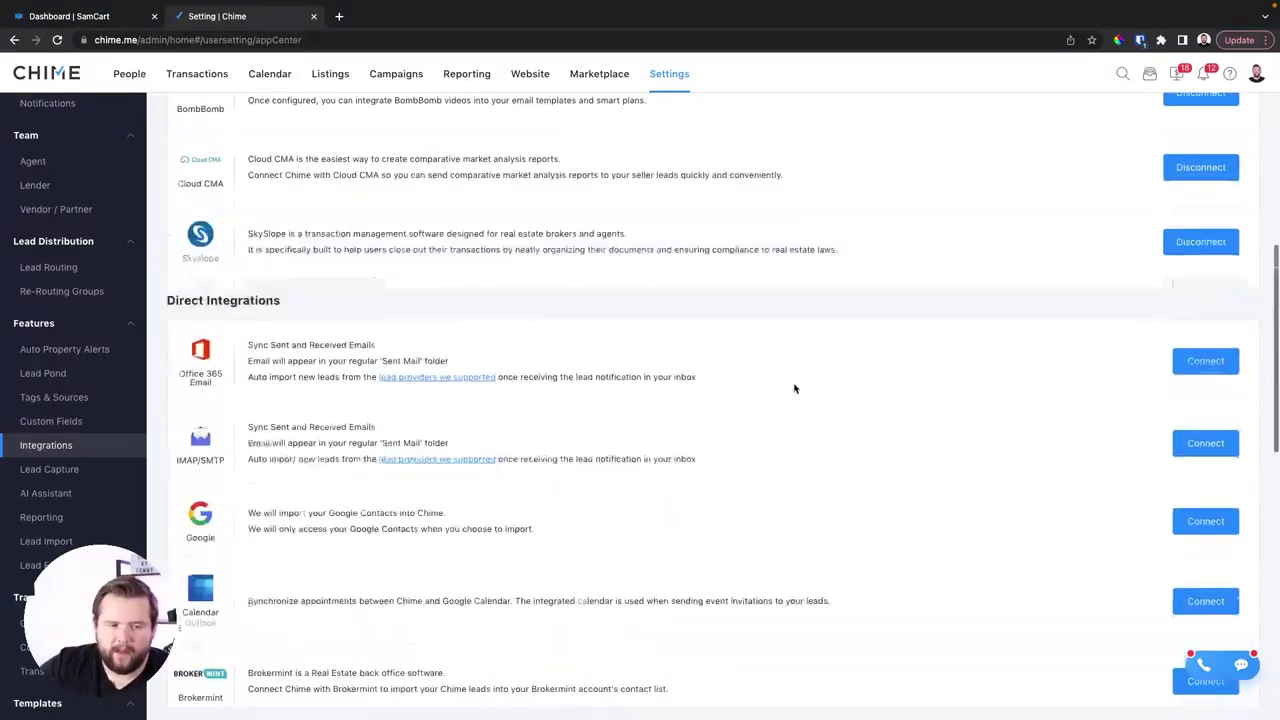
{"action": "scroll", "coordinate": [806, 474], "scroll_direction": "up", "scroll_amount": 1}
{"action": "scroll", "coordinate": [810, 474], "scroll_direction": "down", "scroll_amount": 2}
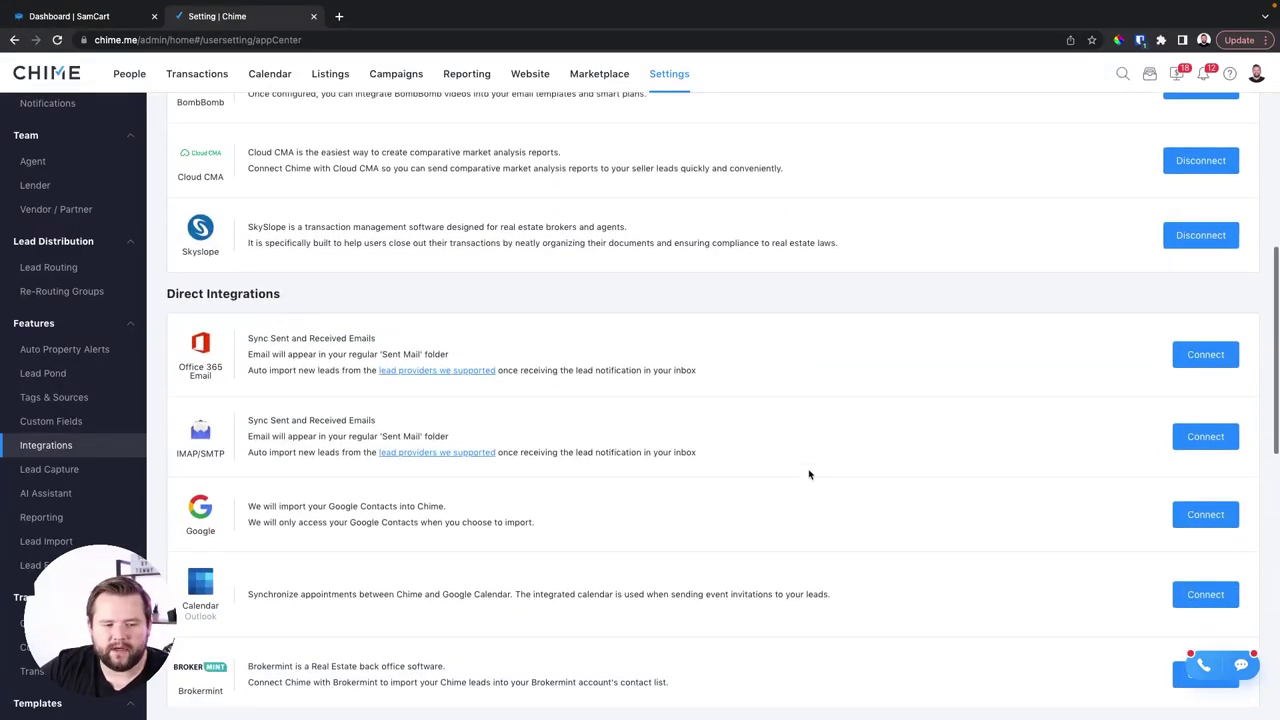
{"action": "scroll", "coordinate": [863, 489], "scroll_direction": "up", "scroll_amount": 5}
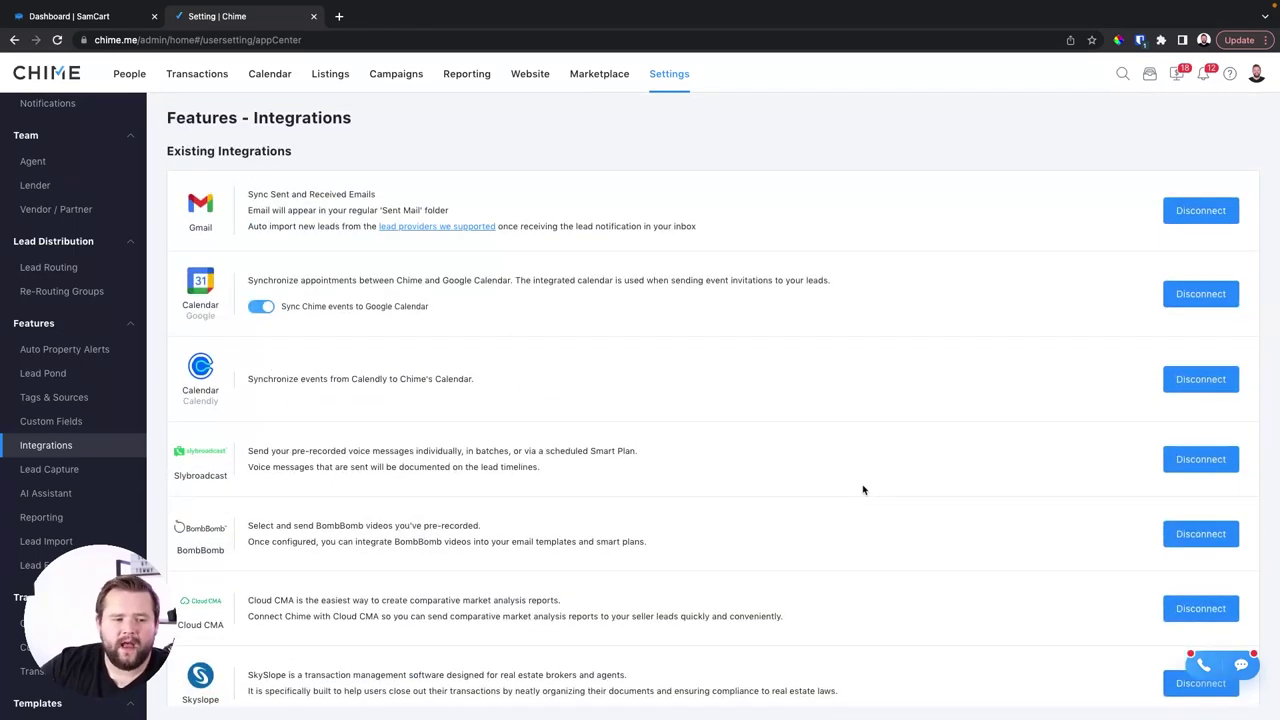
{"action": "scroll", "coordinate": [863, 489], "scroll_direction": "down", "scroll_amount": 5}
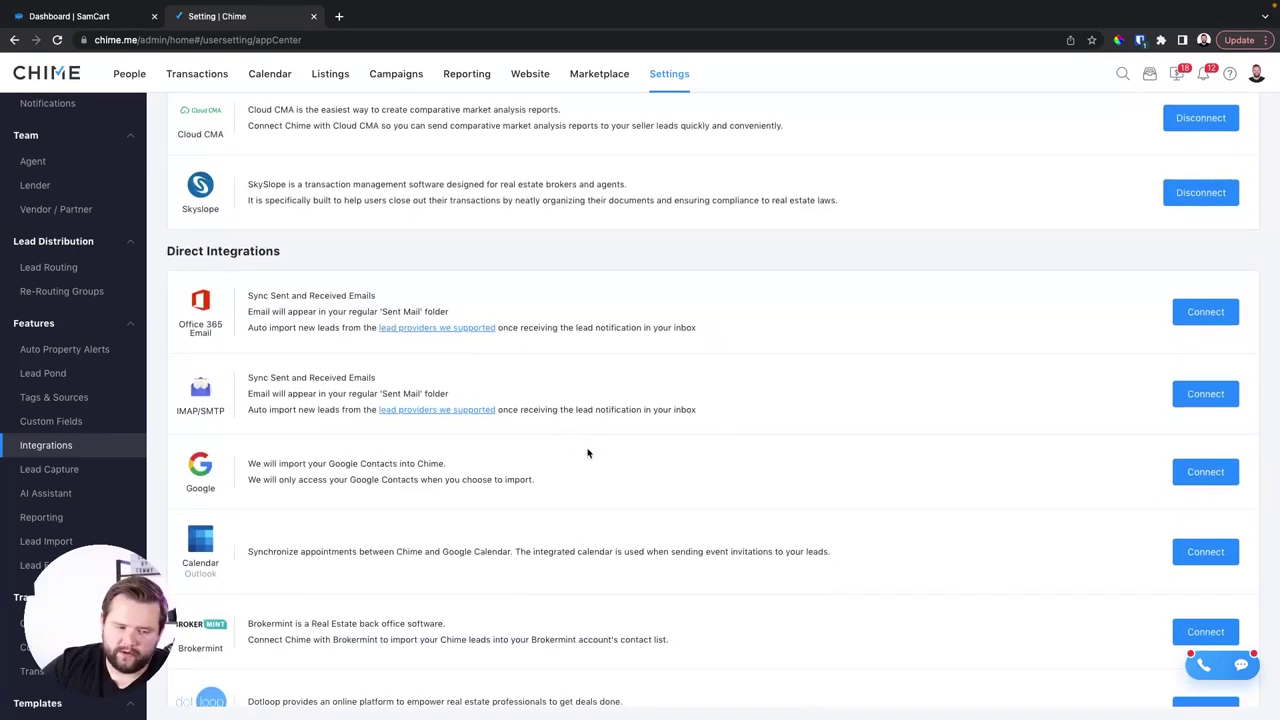
{"action": "scroll", "coordinate": [590, 453], "scroll_direction": "down", "scroll_amount": 2}
{"action": "scroll", "coordinate": [383, 466], "scroll_direction": "up", "scroll_amount": 2}
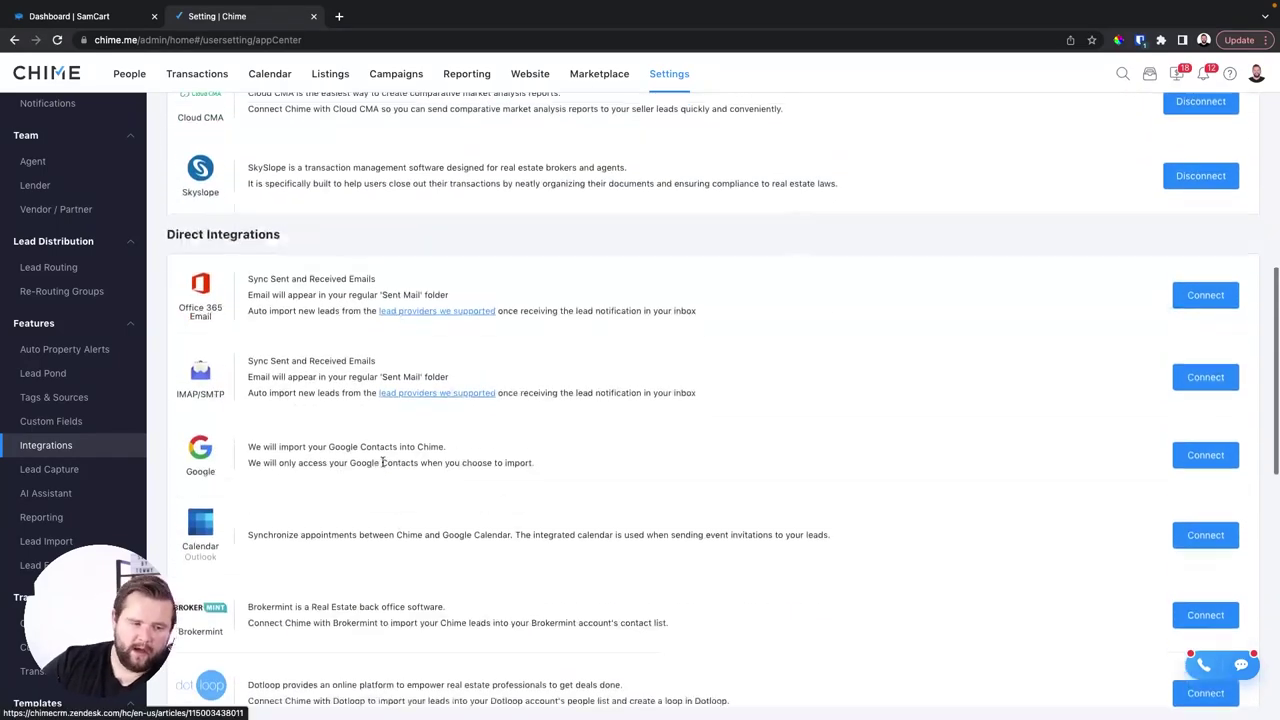
{"action": "scroll", "coordinate": [383, 462], "scroll_direction": "down", "scroll_amount": 1}
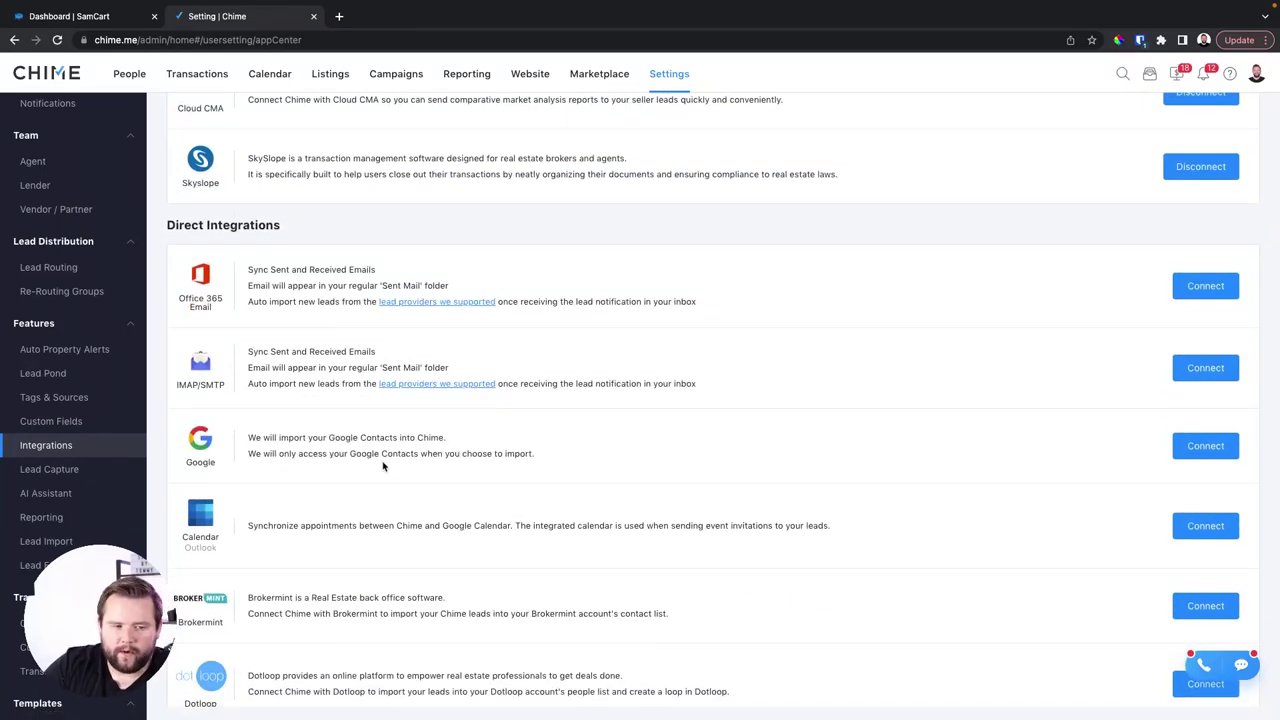
{"action": "scroll", "coordinate": [503, 250], "scroll_direction": "up", "scroll_amount": 5}
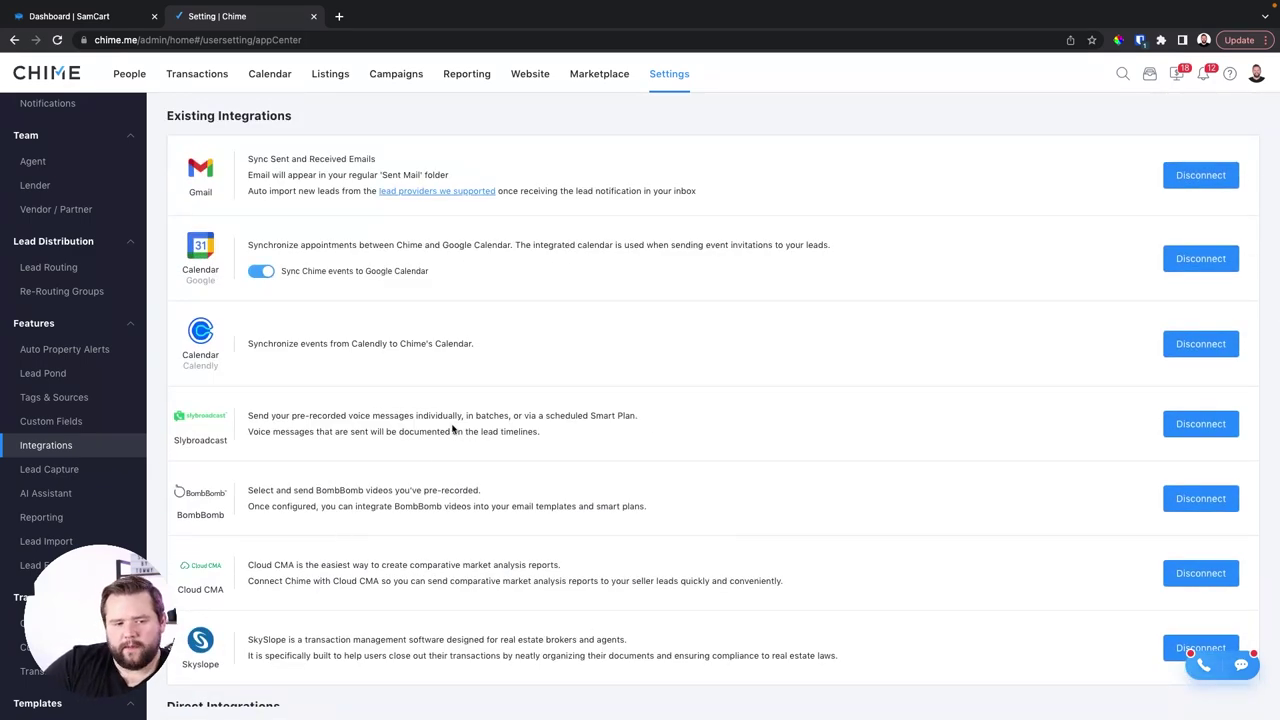
{"action": "scroll", "coordinate": [488, 348], "scroll_direction": "down", "scroll_amount": 6}
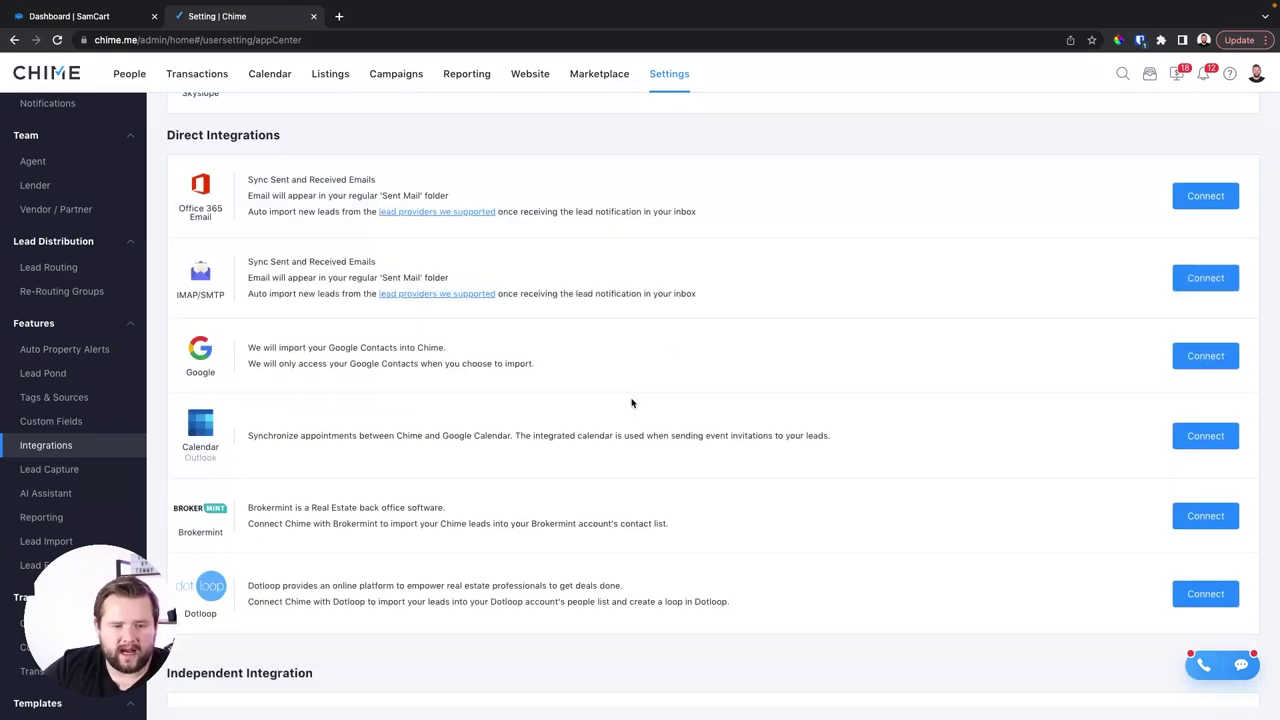
Step: View the Lead Capture settings for the preferred lead providers and the third-party auto-import providers
{"action": "left_click", "coordinate": [90, 469]}
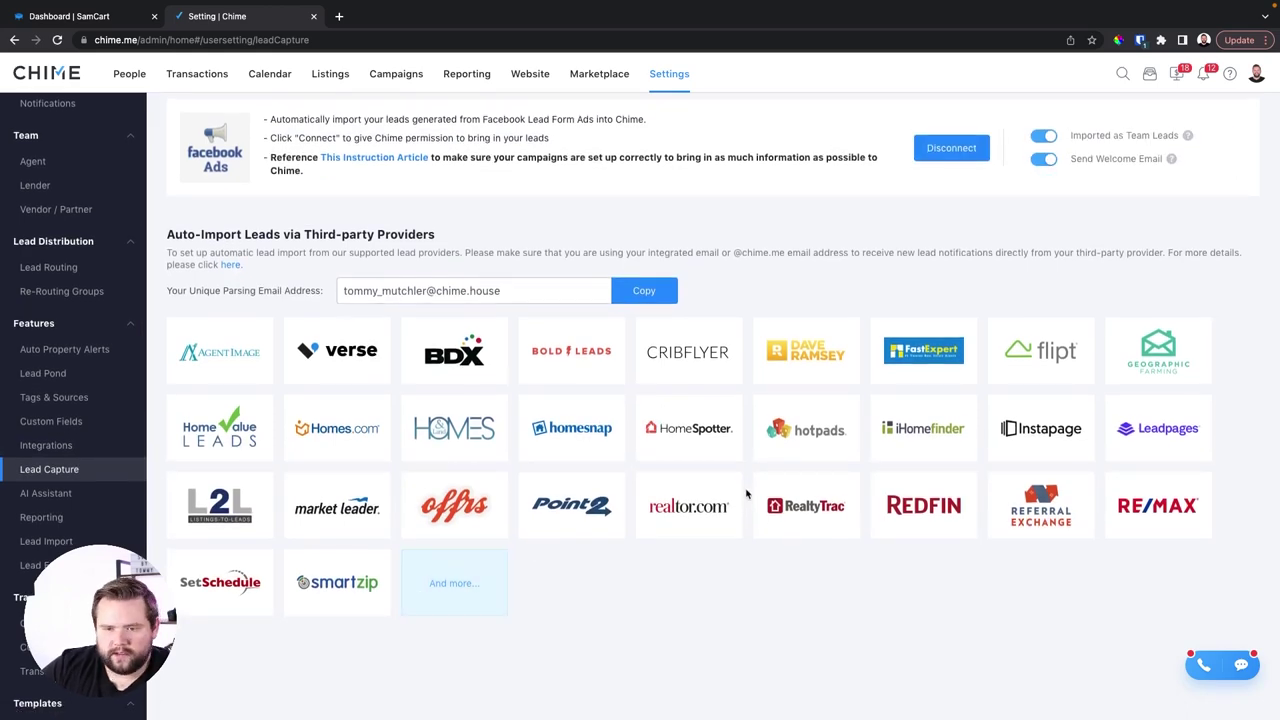
{"action": "scroll", "coordinate": [689, 351], "scroll_direction": "up", "scroll_amount": 3}
{"action": "scroll", "coordinate": [689, 351], "scroll_direction": "up", "scroll_amount": 2}
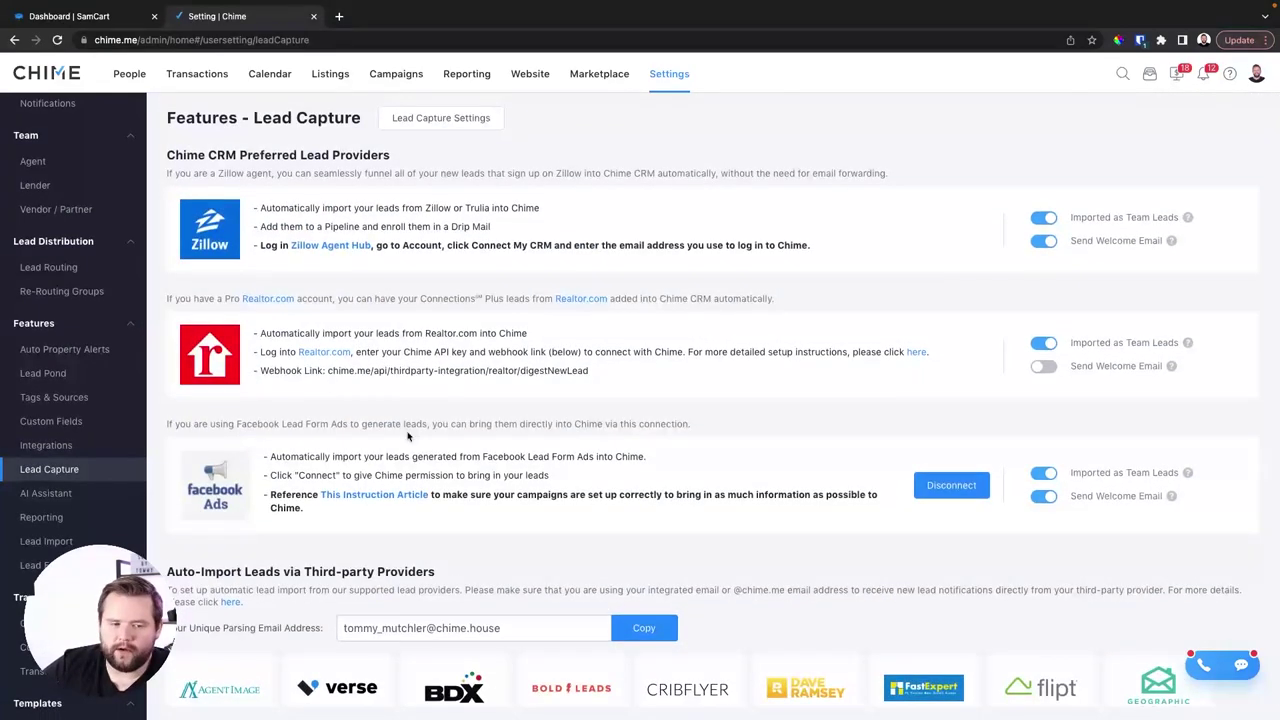
{"action": "scroll", "coordinate": [260, 388], "scroll_direction": "down", "scroll_amount": 1}
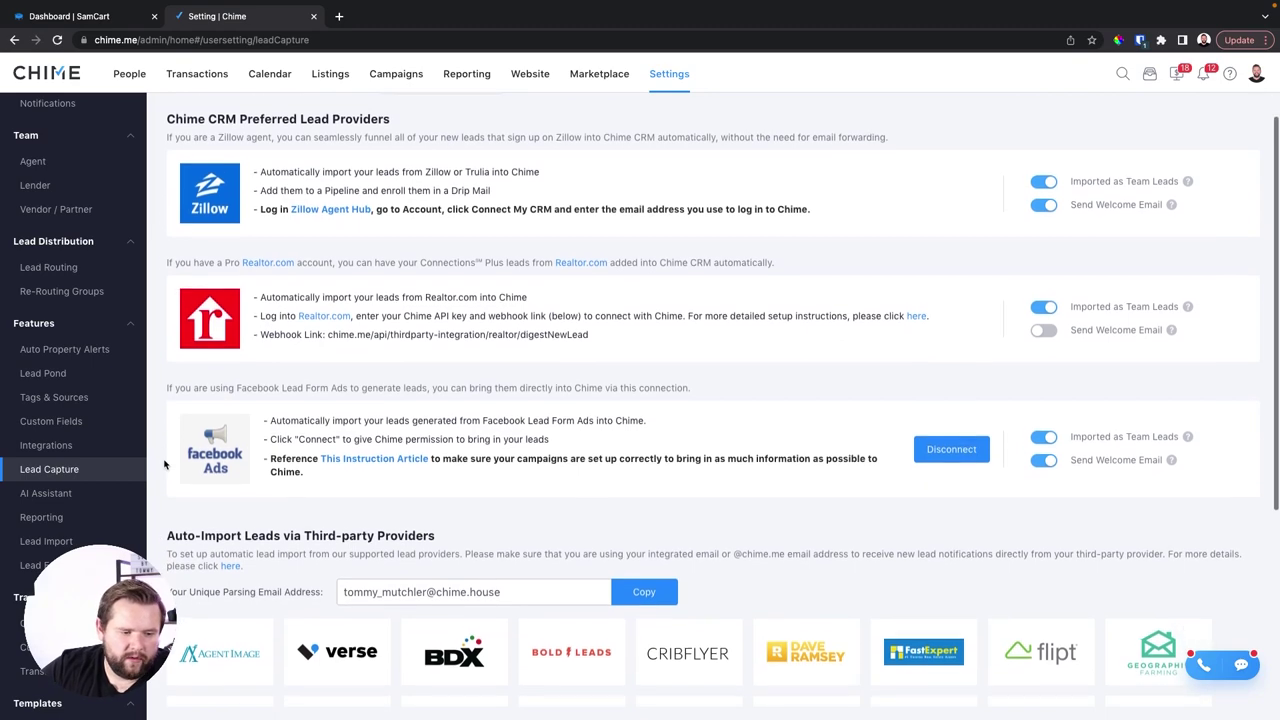
Step: View the AI Assistant settings page and check its Call Forwarding options without changing them
{"action": "left_click", "coordinate": [62, 500]}
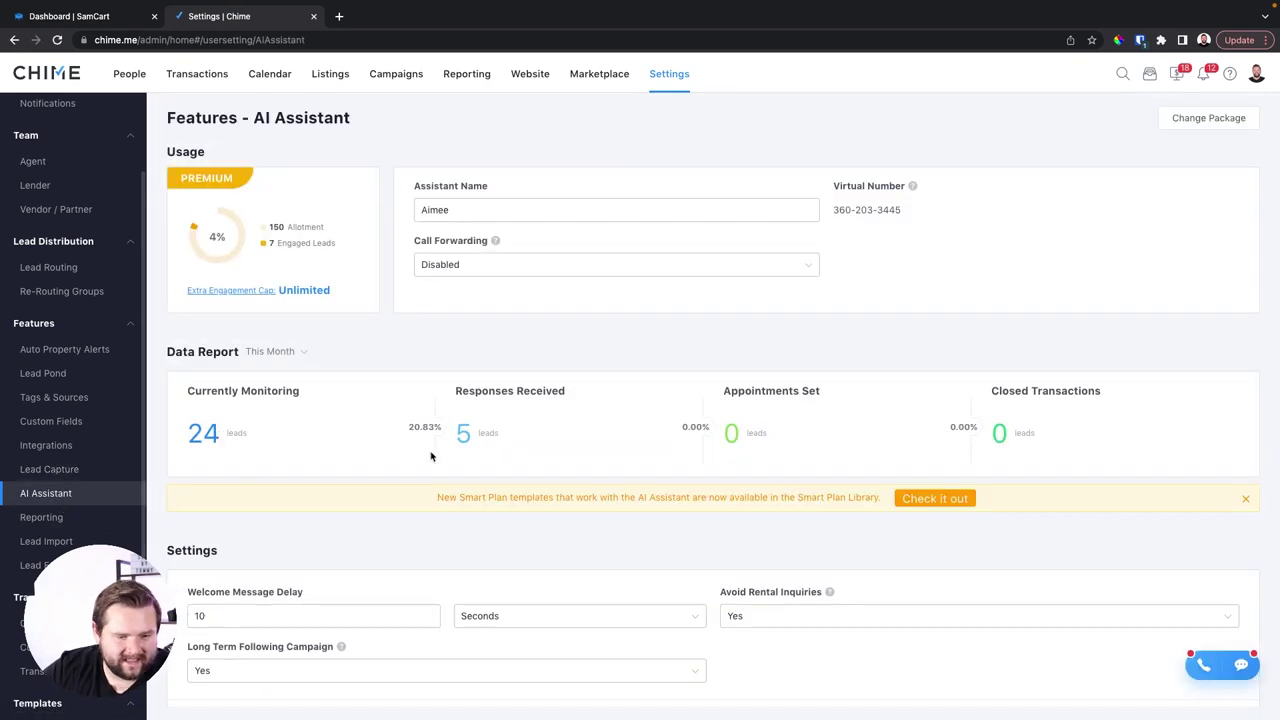
{"action": "scroll", "coordinate": [717, 289], "scroll_direction": "down", "scroll_amount": 8}
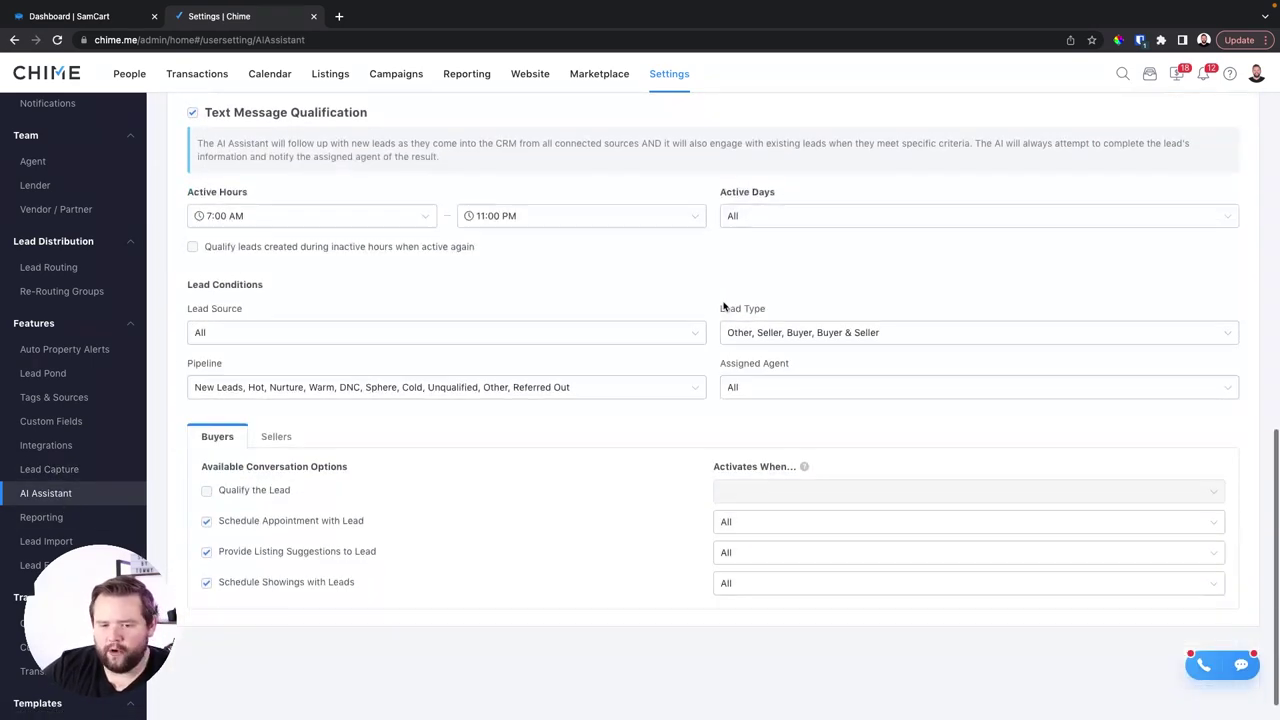
{"action": "scroll", "coordinate": [723, 304], "scroll_direction": "up", "scroll_amount": 10}
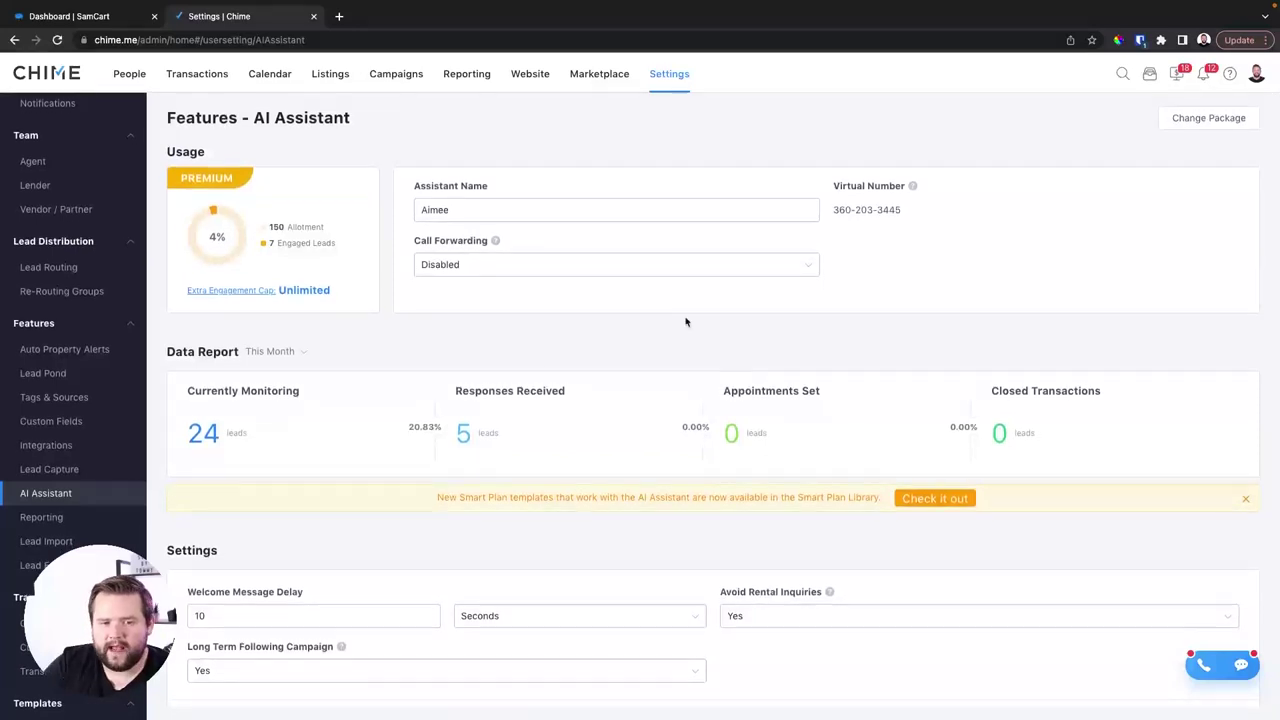
{"action": "left_click", "coordinate": [516, 265]}
{"action": "left_click", "coordinate": [633, 240]}
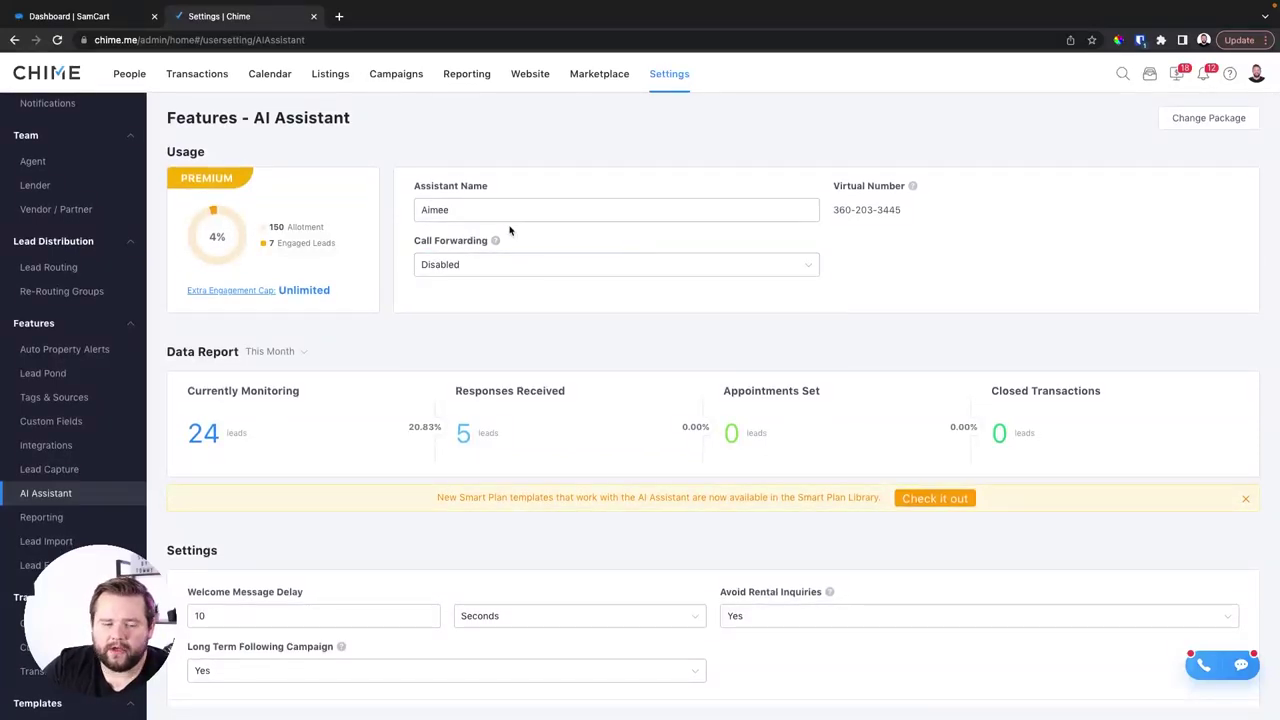
Step: Check the AI Assistant's Welcome Message Delay and Long Term Following Campaign settings, leaving both values as they are
{"action": "scroll", "coordinate": [504, 213], "scroll_direction": "down", "scroll_amount": 3}
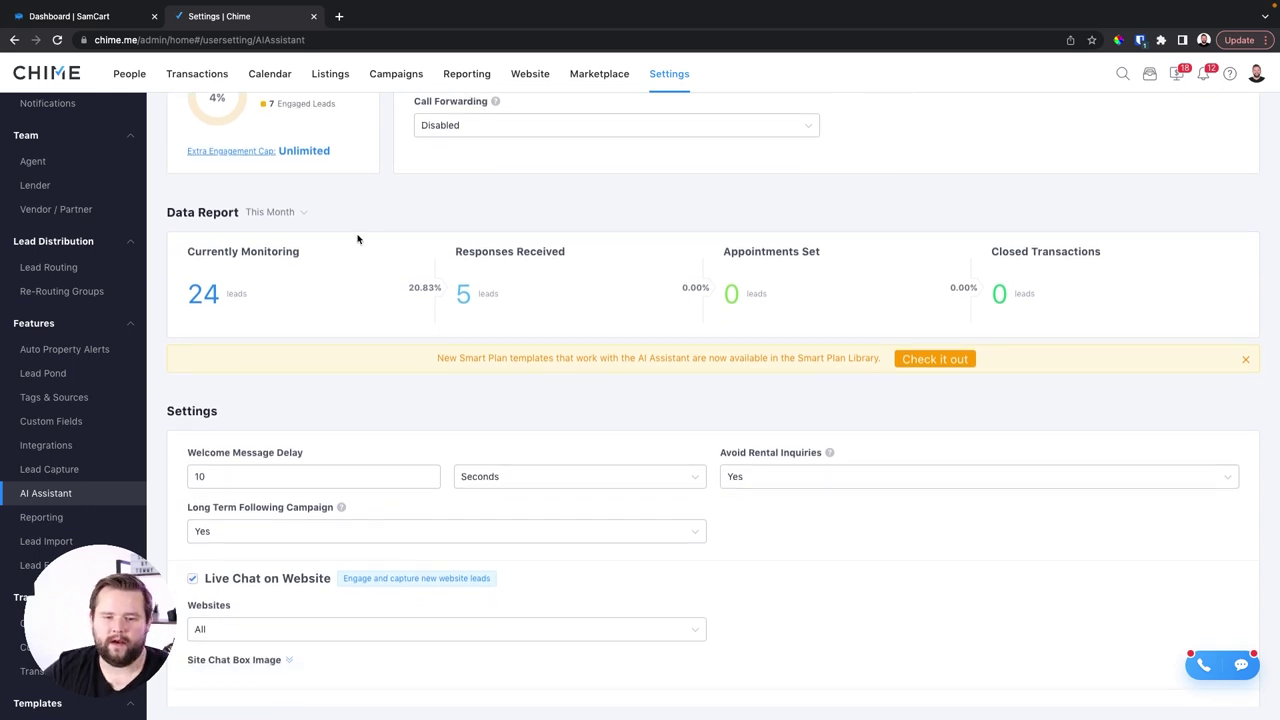
{"action": "scroll", "coordinate": [962, 426], "scroll_direction": "down", "scroll_amount": 4}
{"action": "left_click", "coordinate": [245, 307]}
{"action": "double_click", "coordinate": [243, 309]}
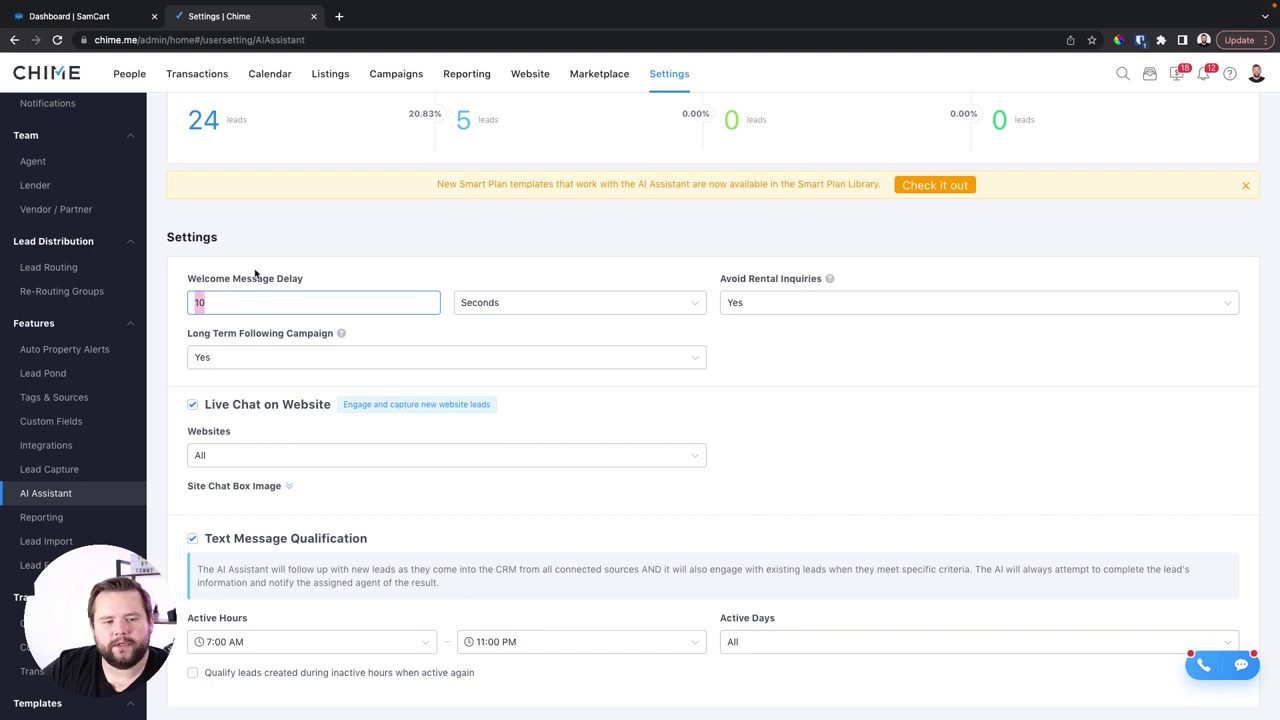
{"action": "left_click", "coordinate": [724, 323]}
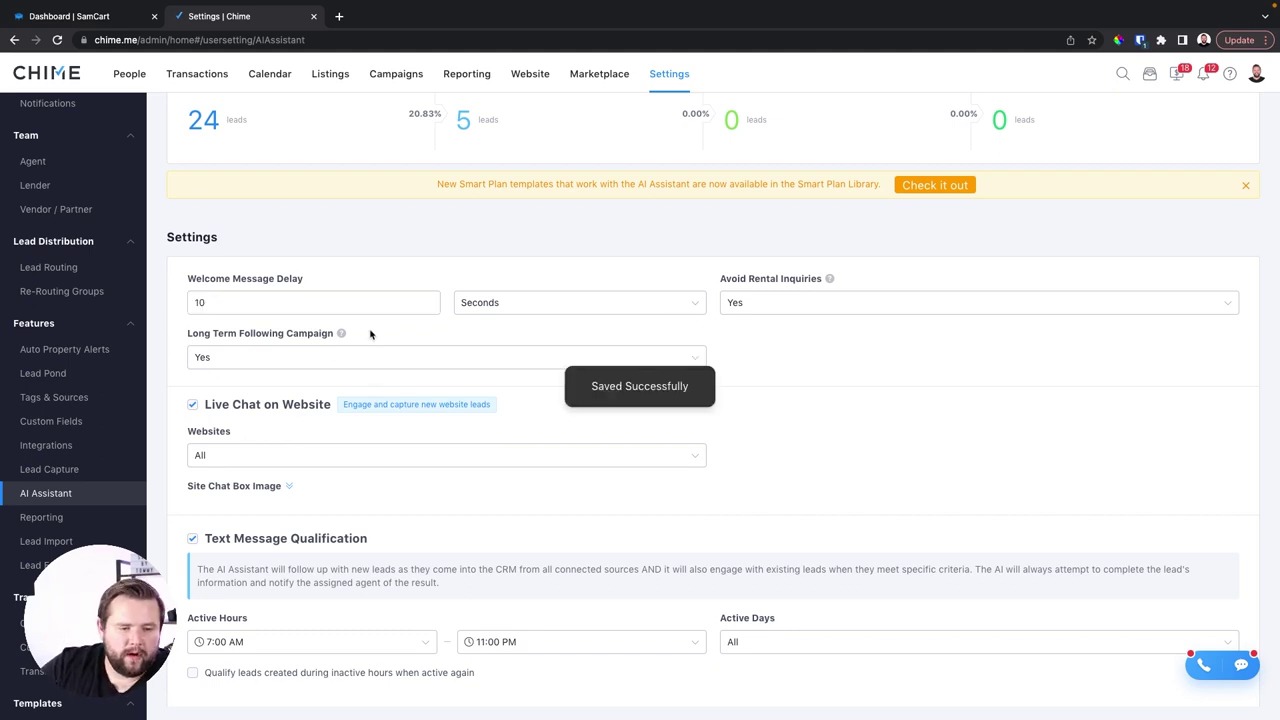
{"action": "left_click", "coordinate": [276, 362]}
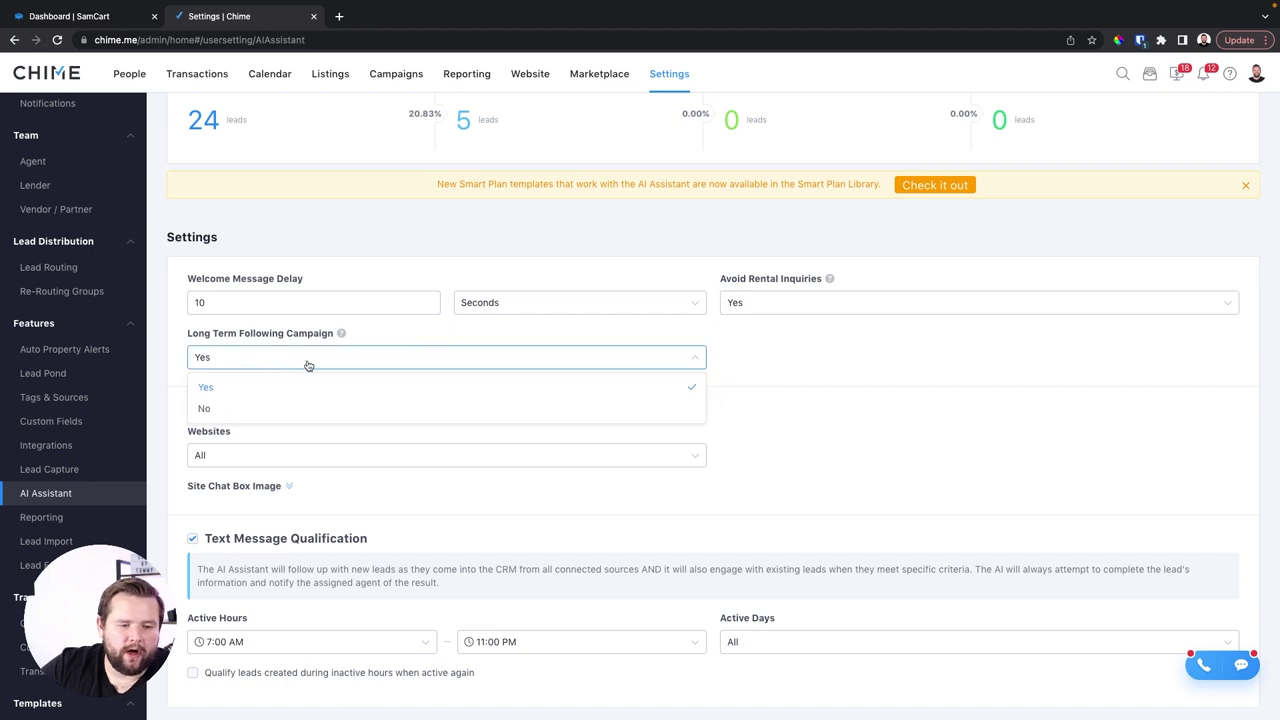
{"action": "left_click", "coordinate": [791, 391]}
Step: Expand the Site Chat Box Image section under Live Chat on Website and view its photo and previews
{"action": "scroll", "coordinate": [791, 390], "scroll_direction": "down", "scroll_amount": 3}
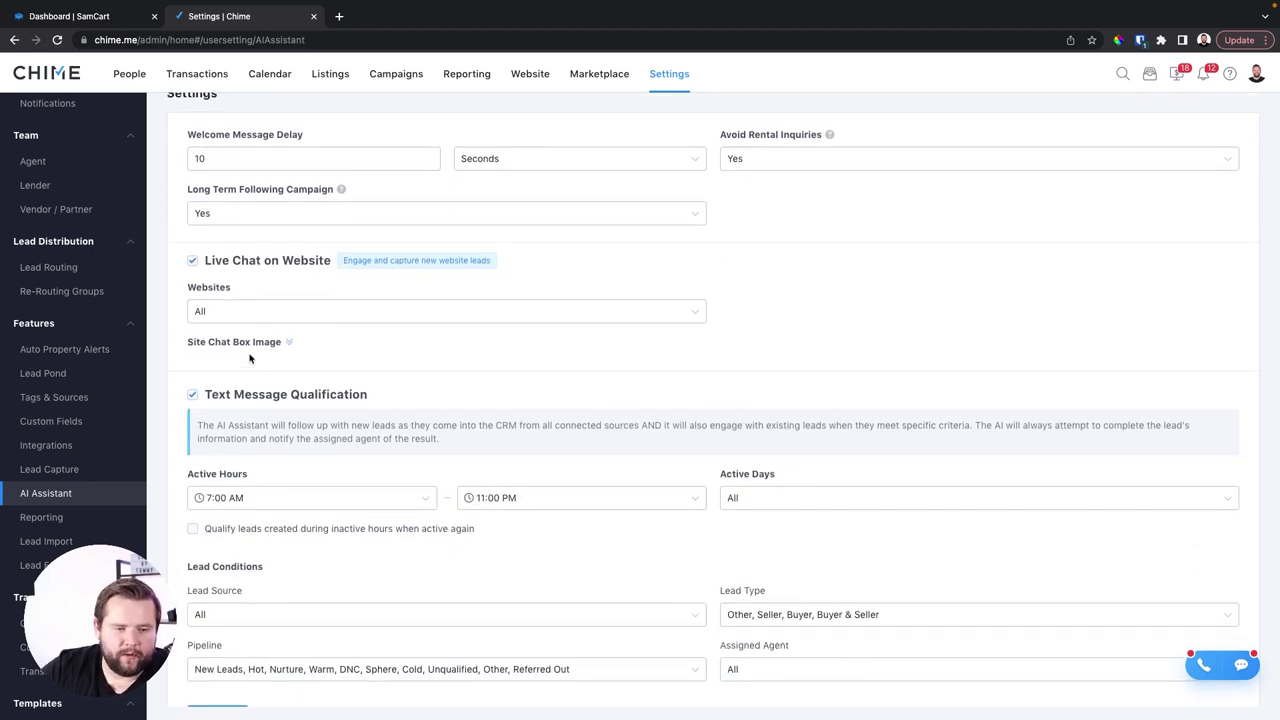
{"action": "left_click", "coordinate": [290, 344]}
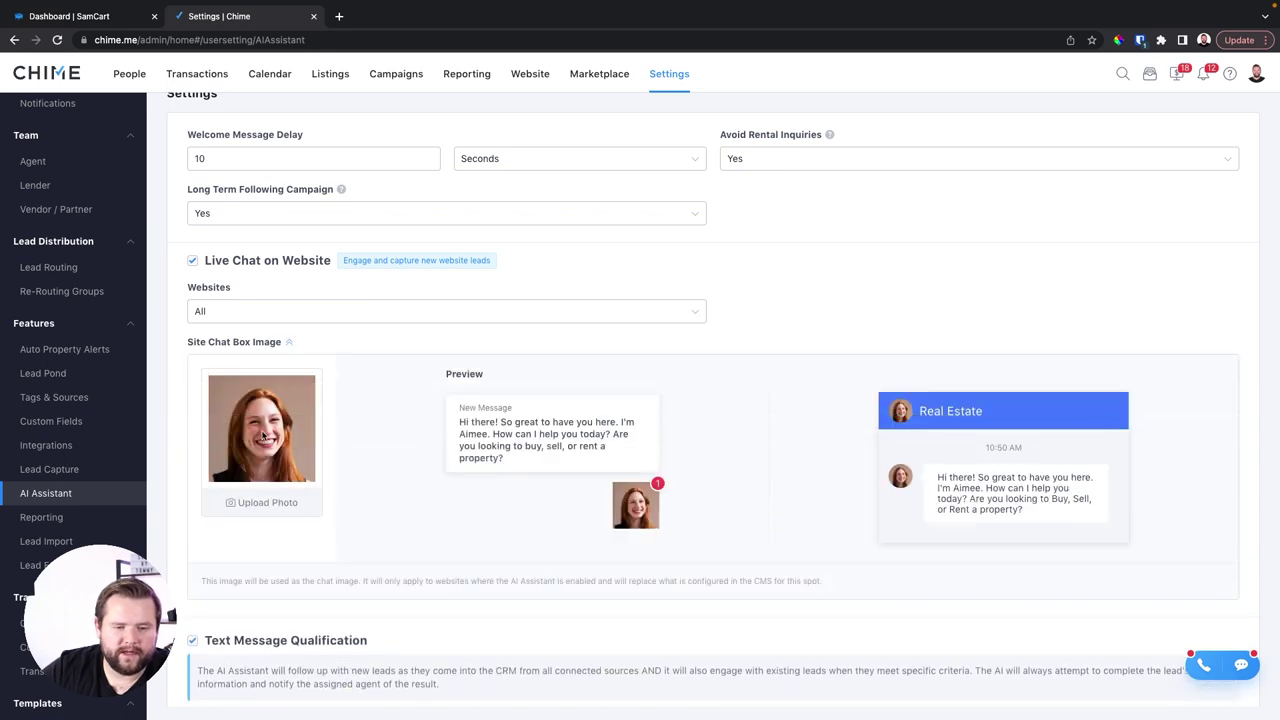
{"action": "scroll", "coordinate": [272, 458], "scroll_direction": "down", "scroll_amount": 3}
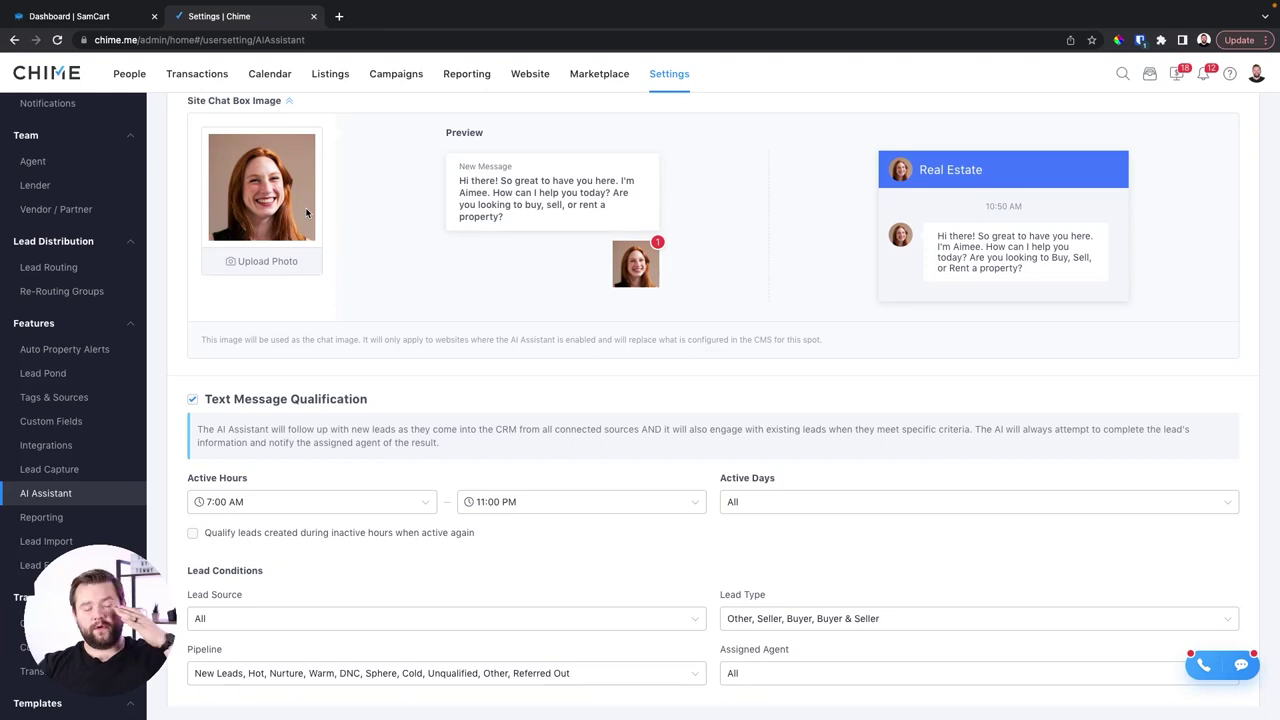
Step: View the Text Message Qualification settings and check the Lead Type options under Lead Conditions
{"action": "scroll", "coordinate": [591, 457], "scroll_direction": "down", "scroll_amount": 3}
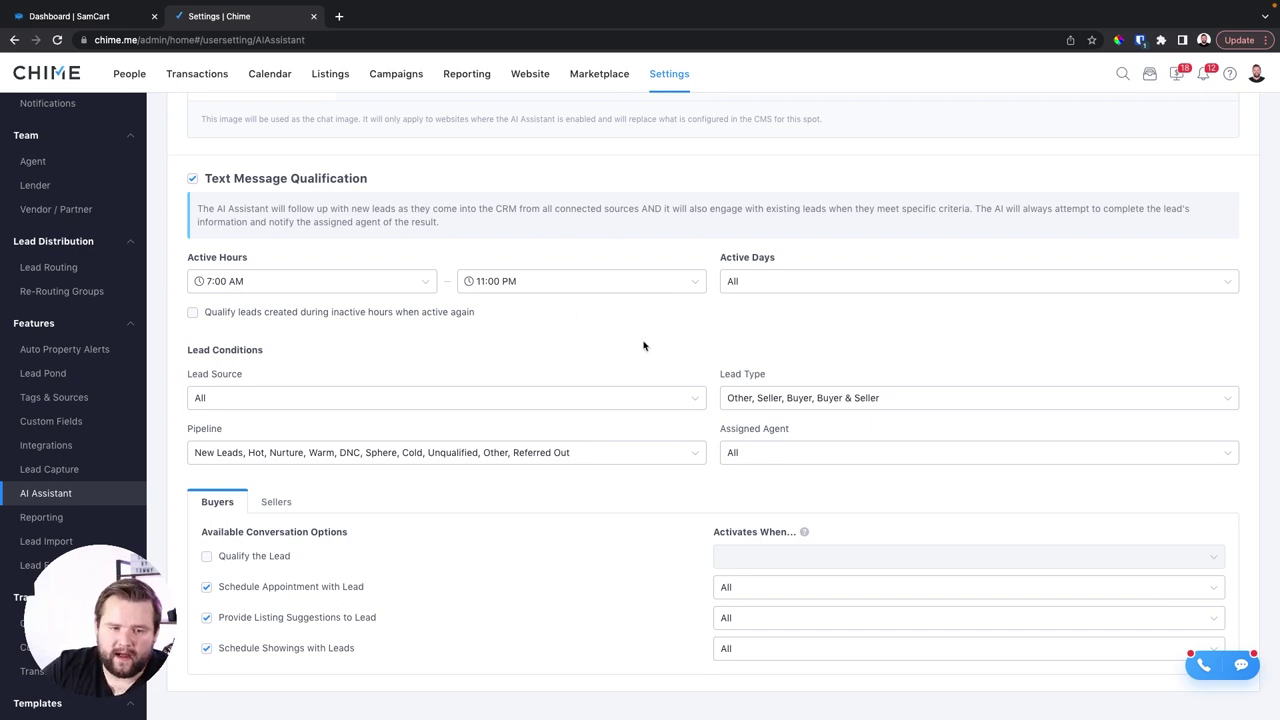
{"action": "scroll", "coordinate": [684, 387], "scroll_direction": "down", "scroll_amount": 2}
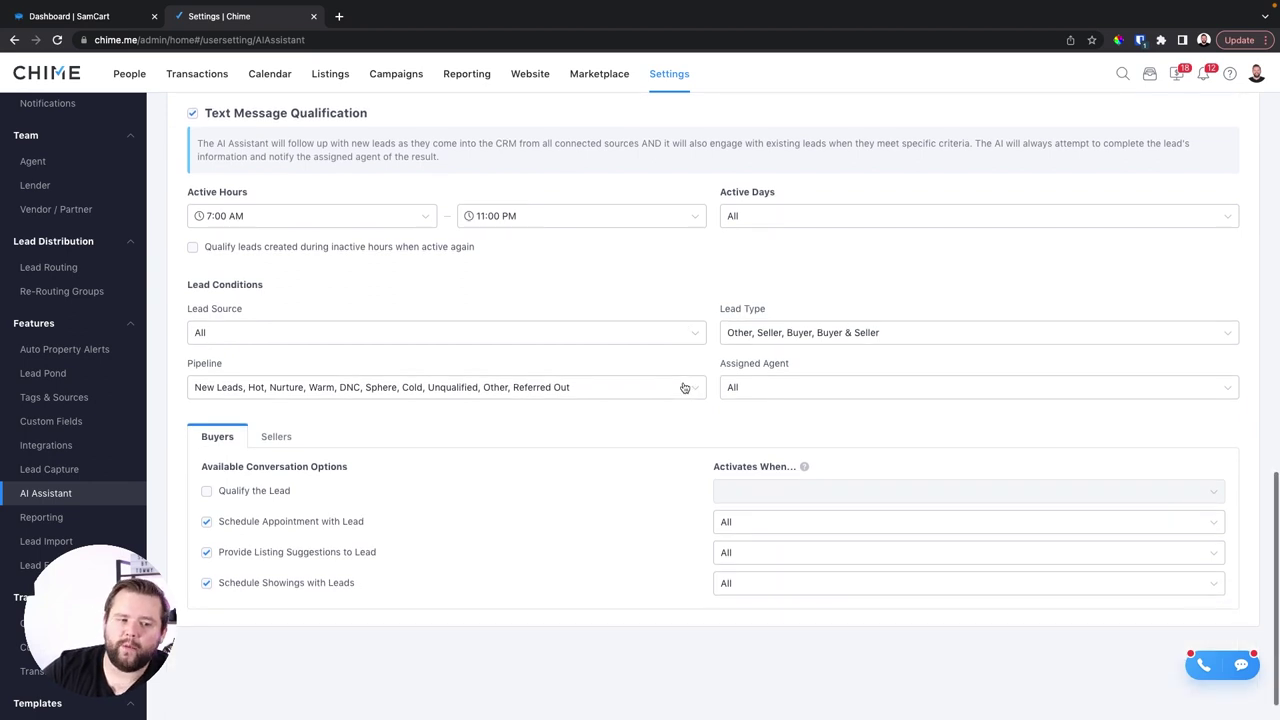
{"action": "left_click", "coordinate": [794, 337]}
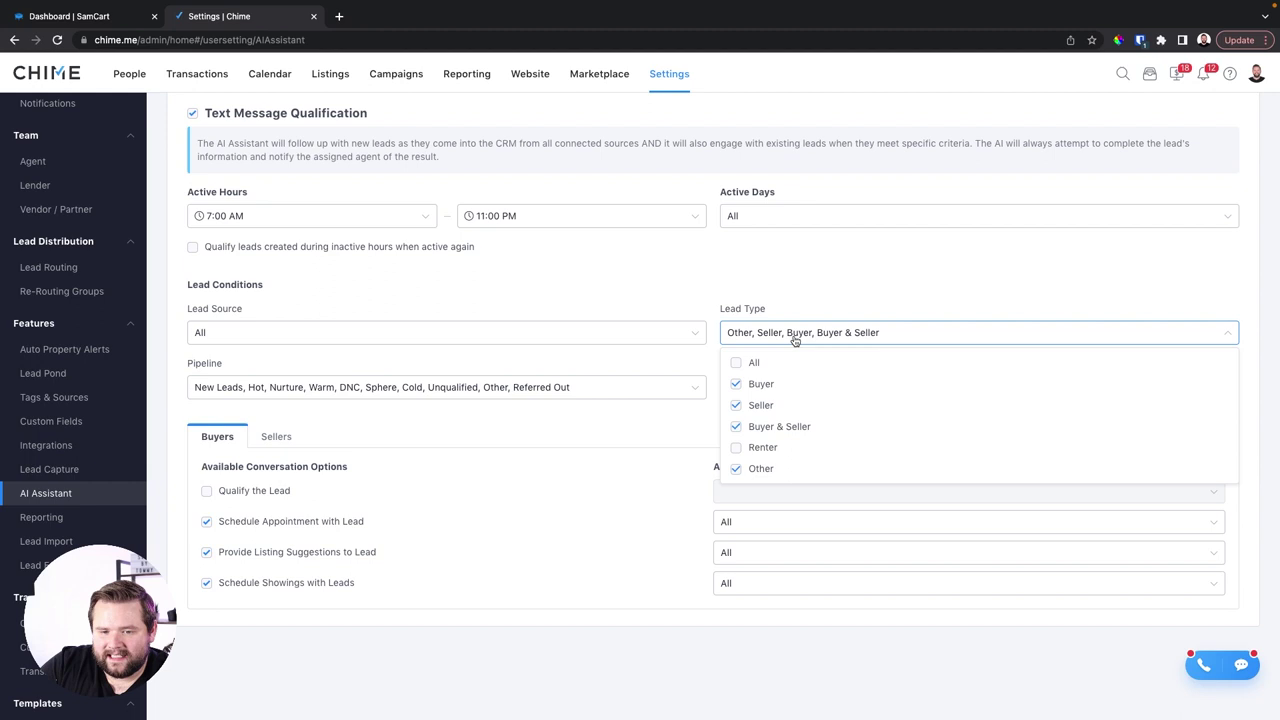
{"action": "left_click", "coordinate": [702, 291]}
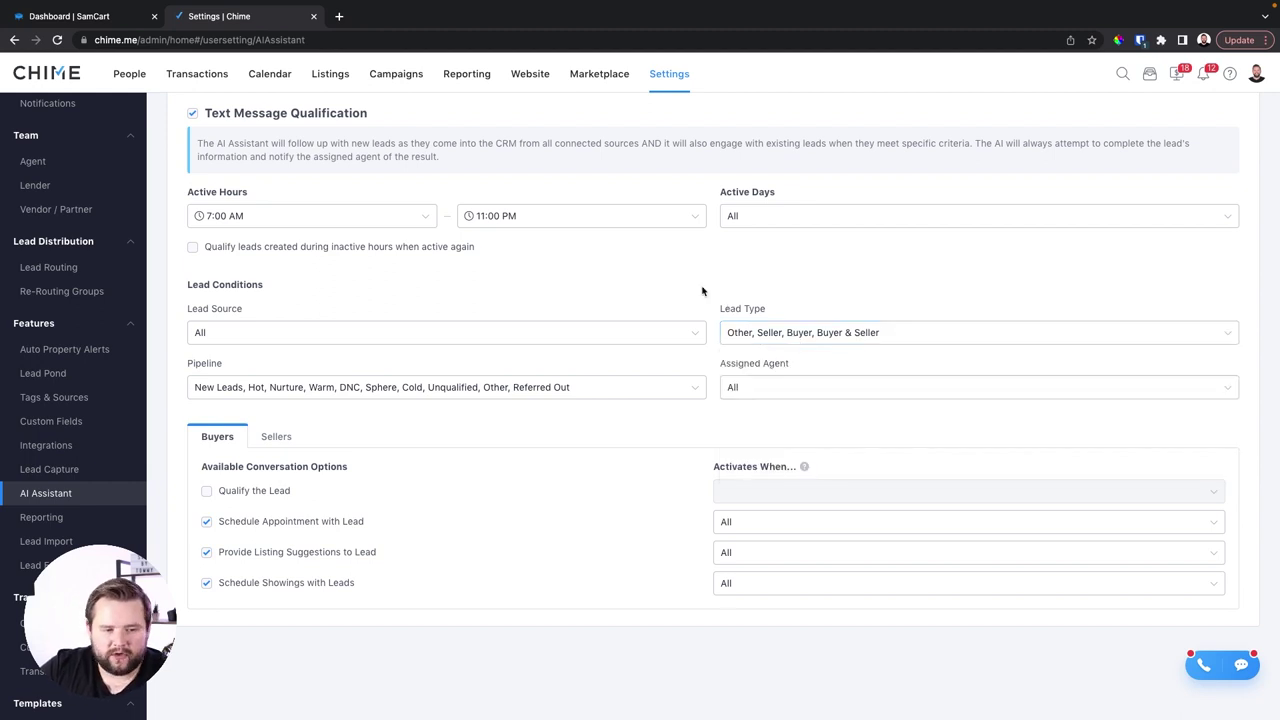
Step: Check the Pipeline options under Lead Conditions and compare the available conversation options for Sellers and Buyers
{"action": "left_click", "coordinate": [529, 391]}
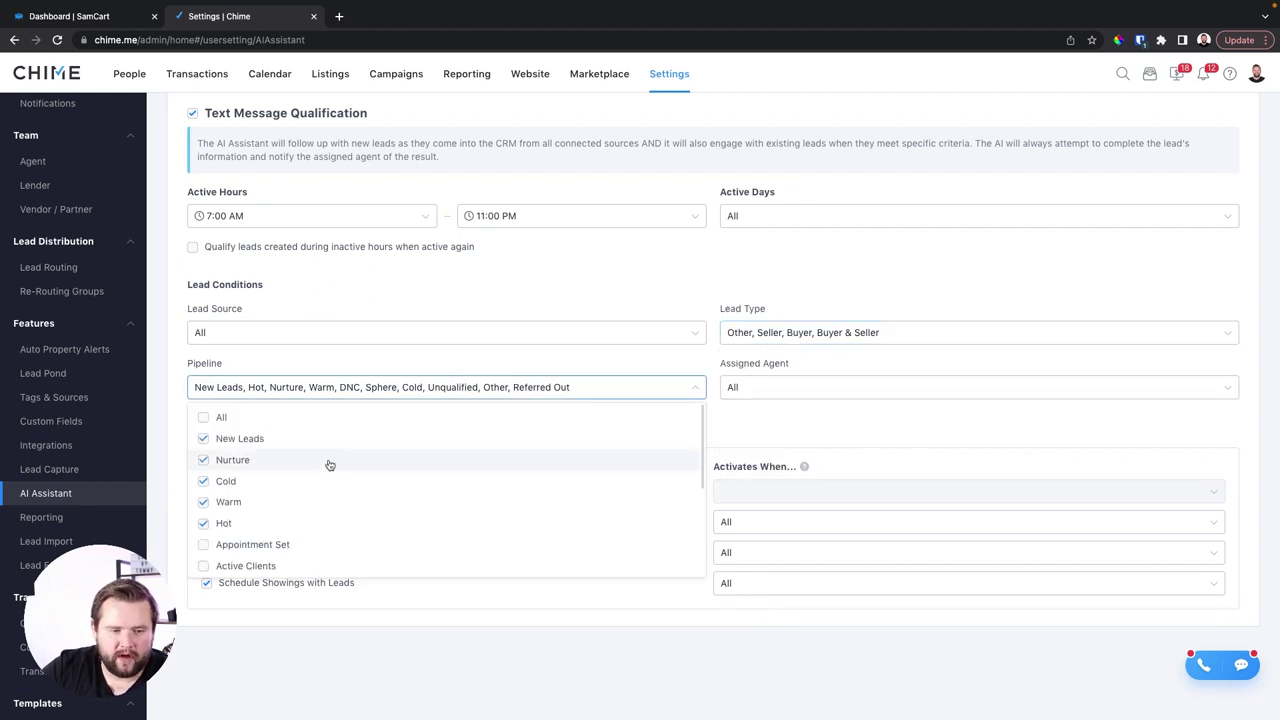
{"action": "scroll", "coordinate": [280, 447], "scroll_direction": "down", "scroll_amount": 1}
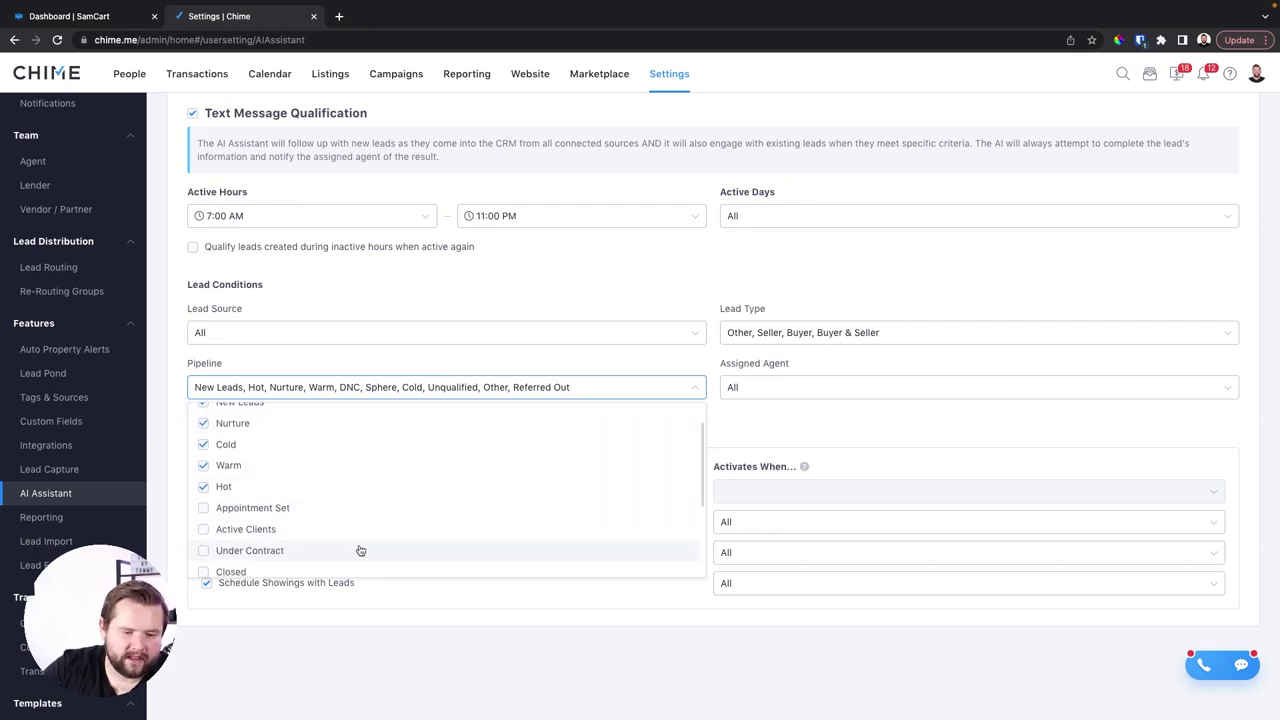
{"action": "scroll", "coordinate": [358, 548], "scroll_direction": "down", "scroll_amount": 1}
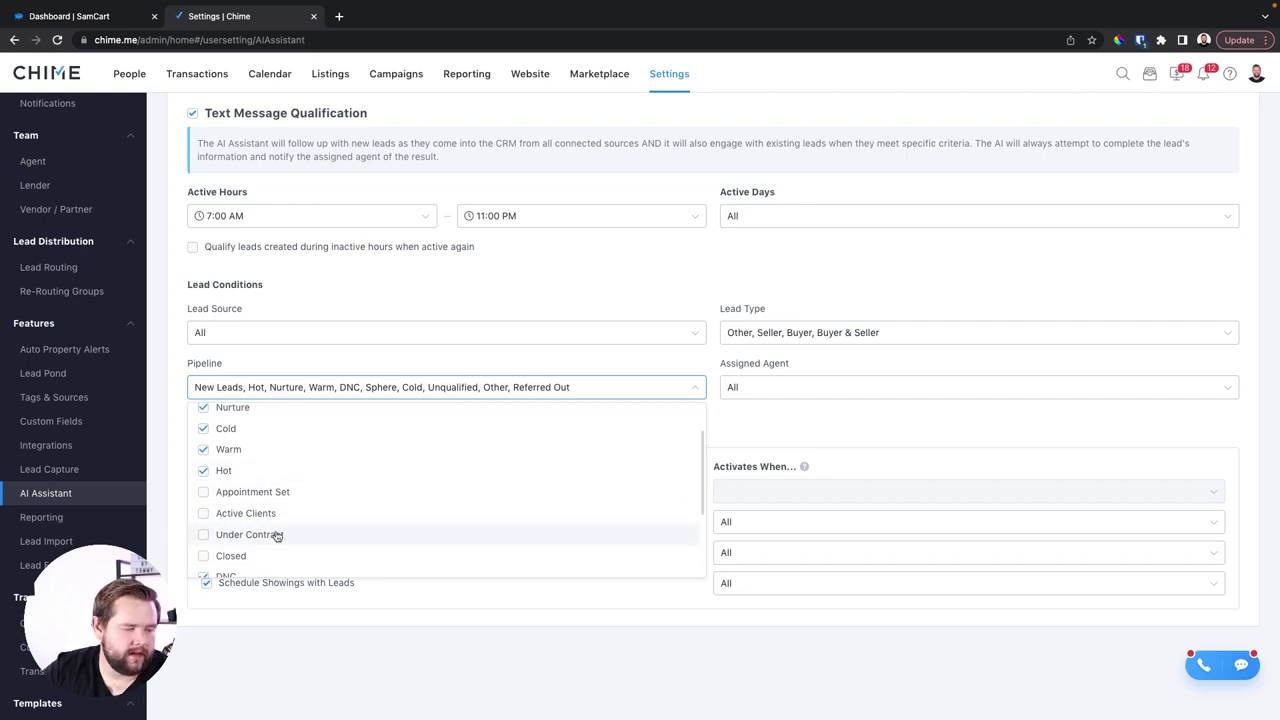
{"action": "left_click", "coordinate": [678, 305]}
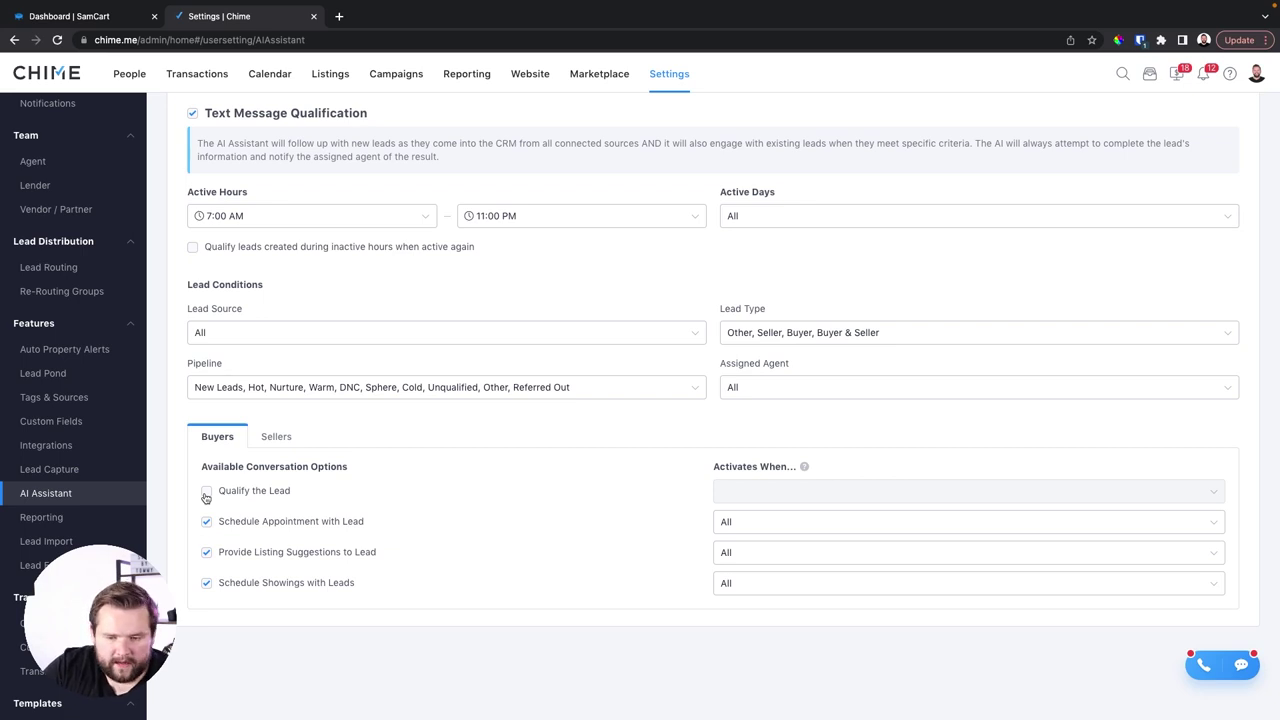
{"action": "left_click", "coordinate": [283, 436]}
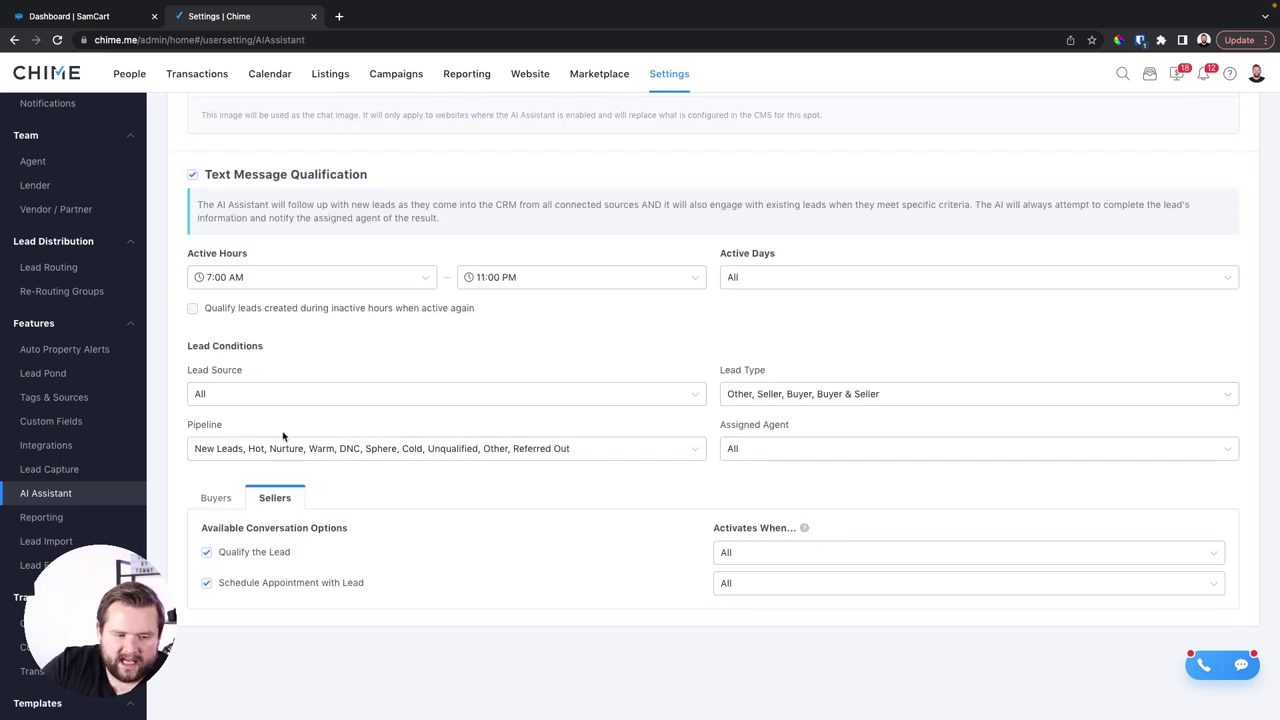
{"action": "left_click", "coordinate": [224, 507]}
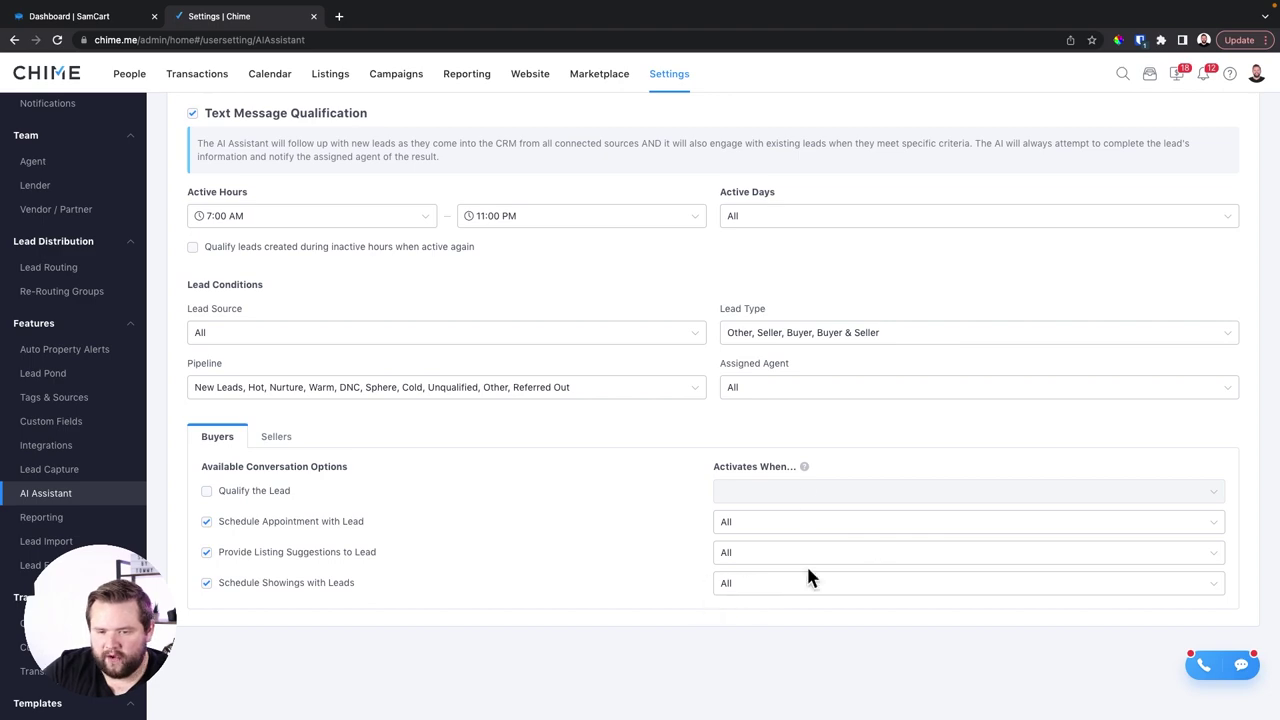
Step: View the Lead Import settings page, including its file upload area and Import History
{"action": "left_click", "coordinate": [110, 545]}
{"action": "scroll", "coordinate": [650, 495], "scroll_direction": "down", "scroll_amount": 3}
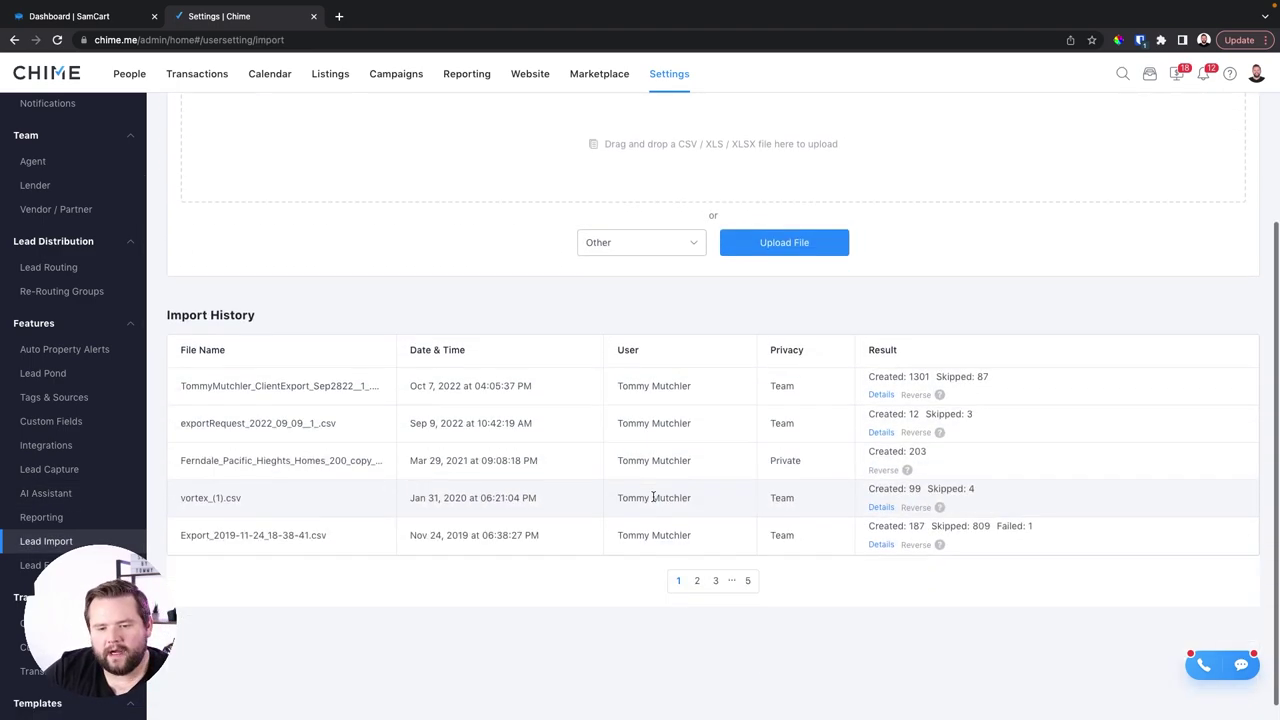
{"action": "scroll", "coordinate": [655, 497], "scroll_direction": "up", "scroll_amount": 3}
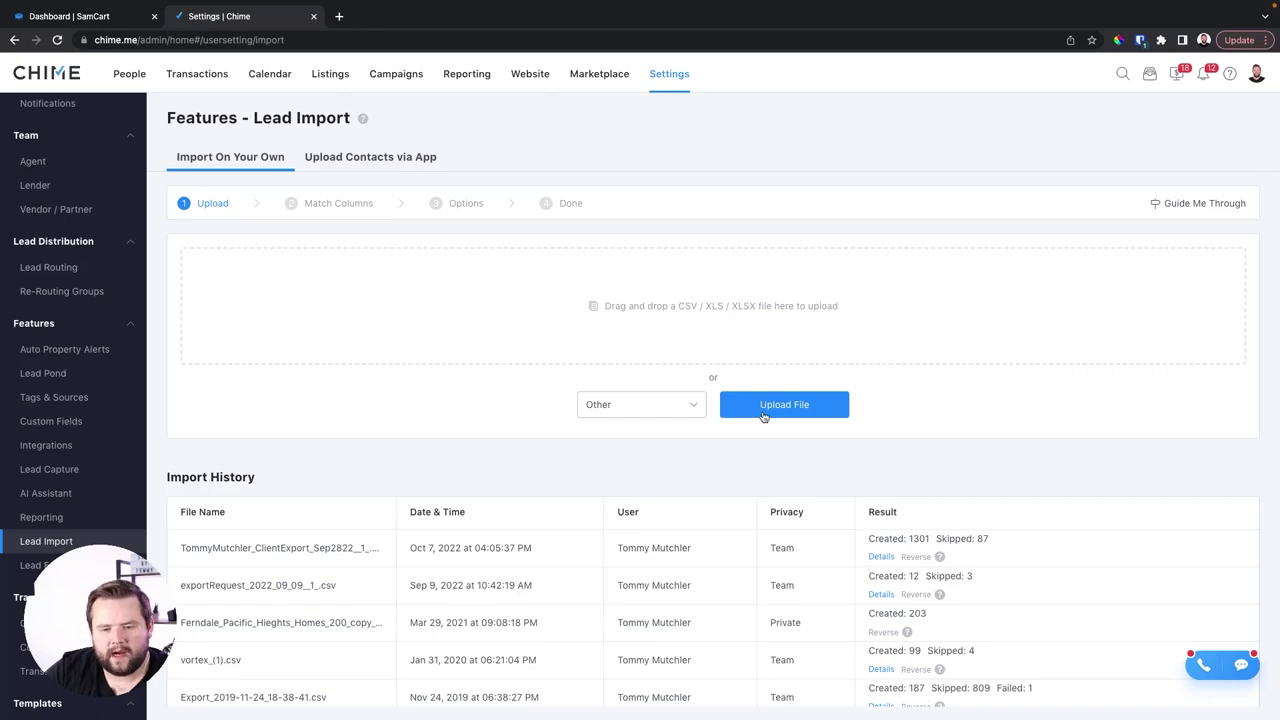
Step: Go to the People lead list and expand the full list of lead groups
{"action": "left_click", "coordinate": [129, 74]}
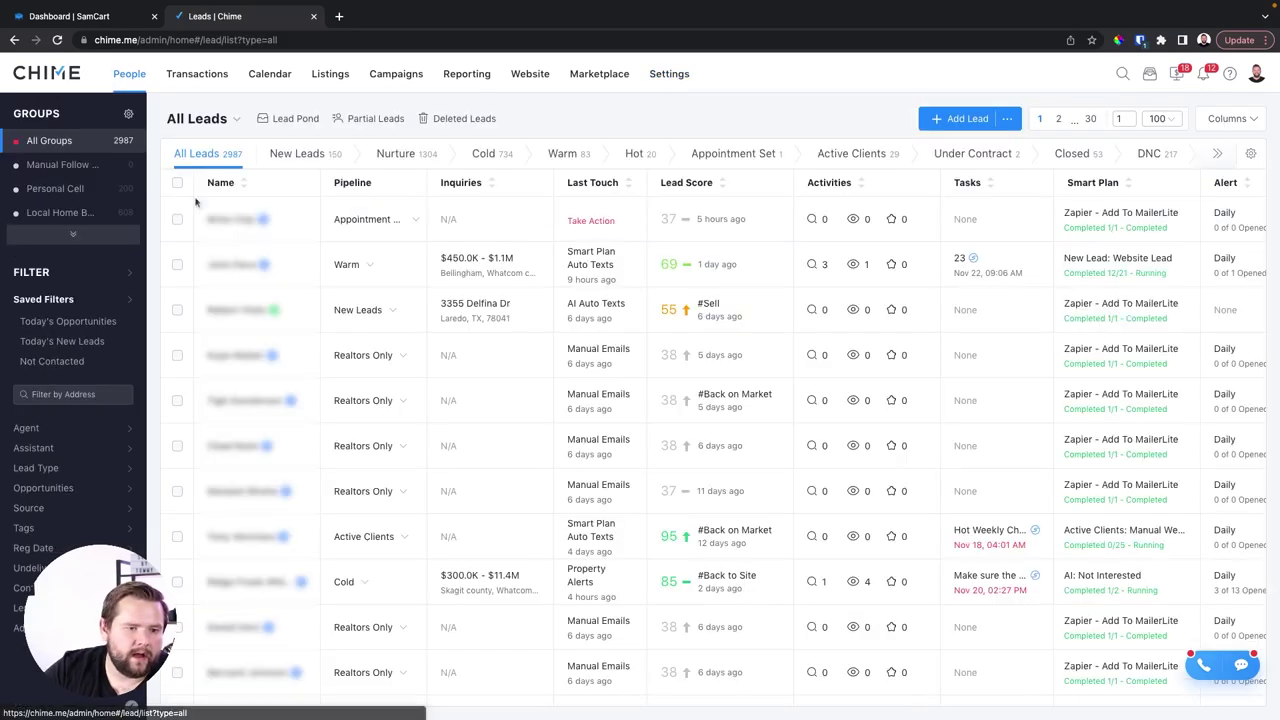
{"action": "mouse_move", "coordinate": [85, 172]}
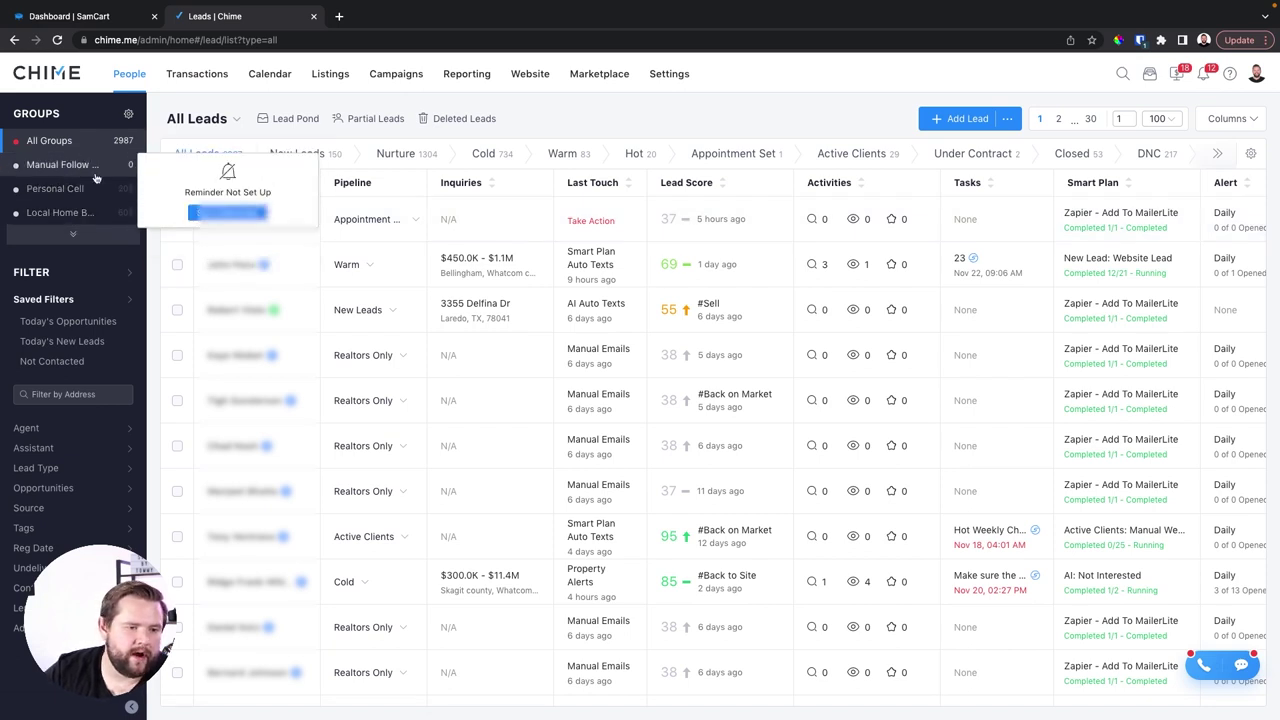
{"action": "left_click", "coordinate": [72, 233]}
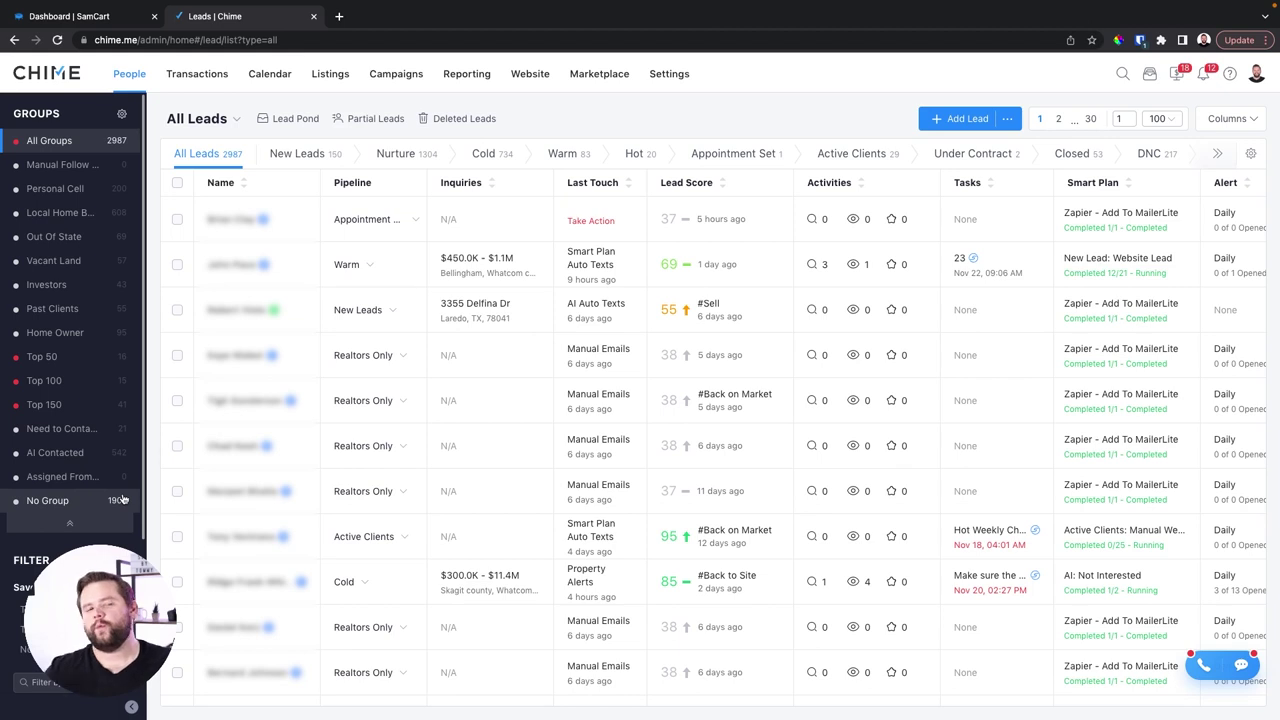
{"action": "mouse_move", "coordinate": [12, 461]}
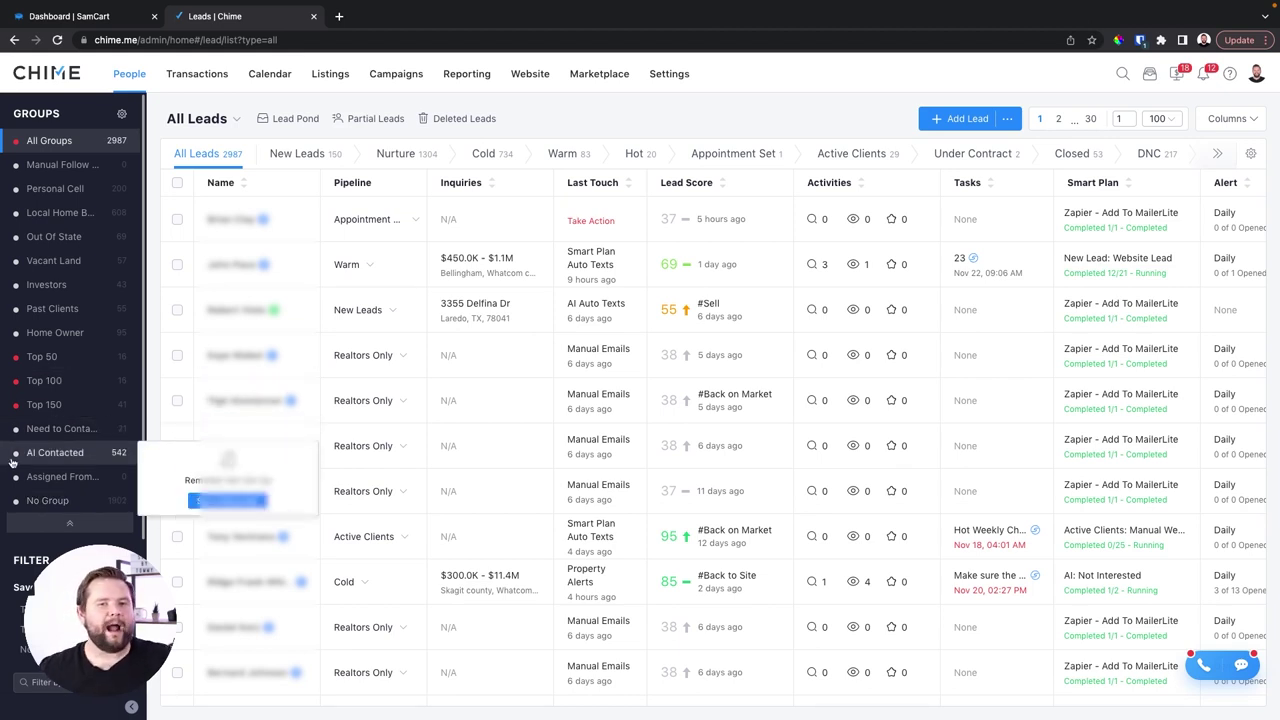
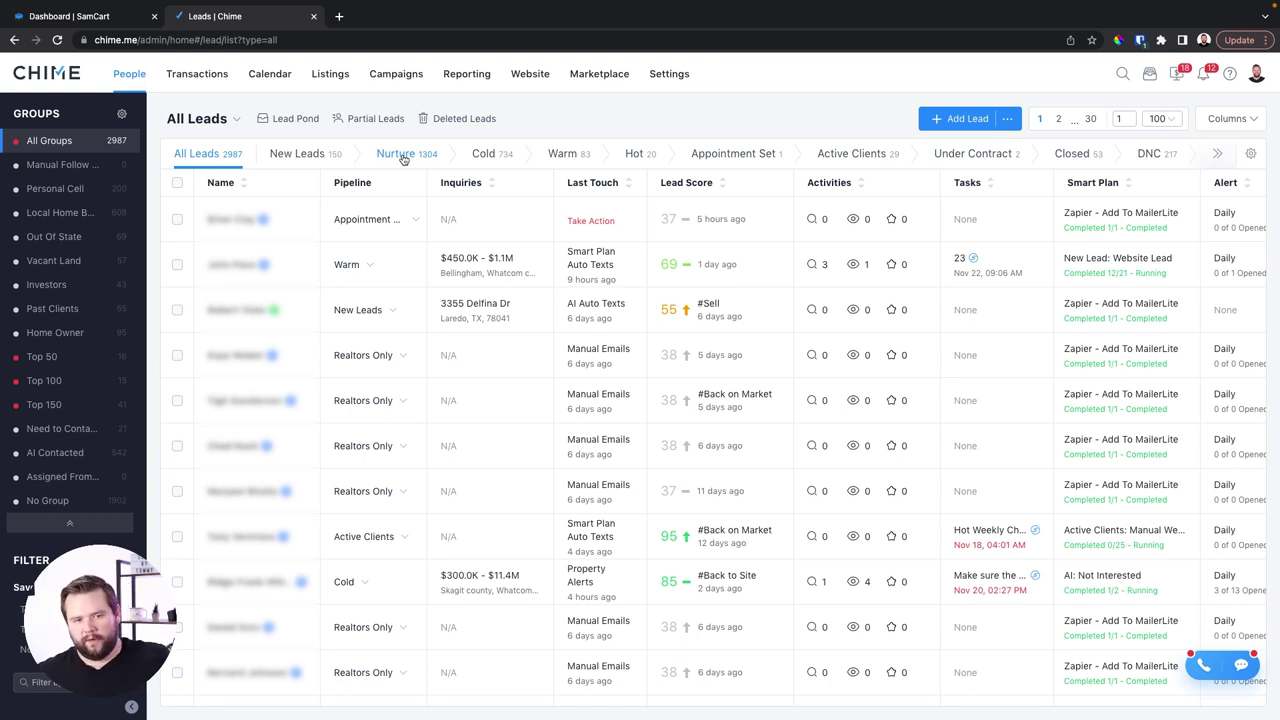
Step: Return to Settings and open the Checklist Templates for transactions
{"action": "left_click", "coordinate": [672, 78]}
{"action": "scroll", "coordinate": [700, 510], "scroll_direction": "down", "scroll_amount": 3}
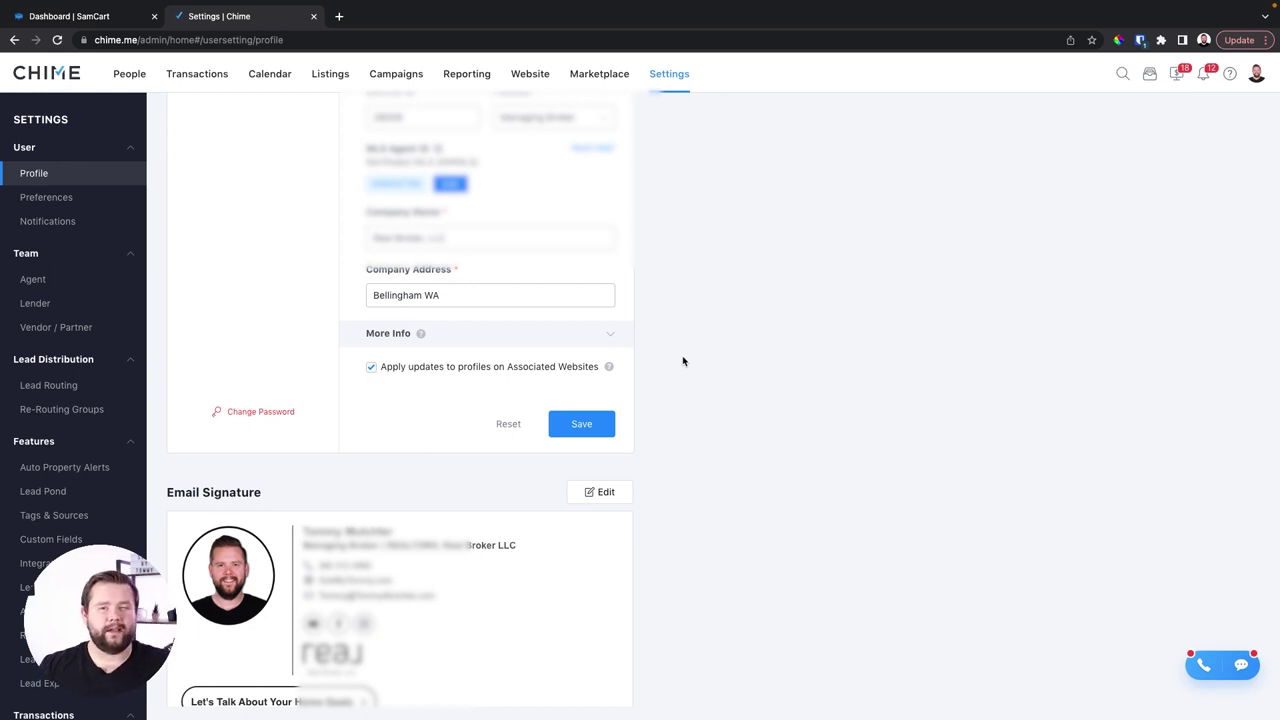
{"action": "scroll", "coordinate": [683, 361], "scroll_direction": "down", "scroll_amount": 1}
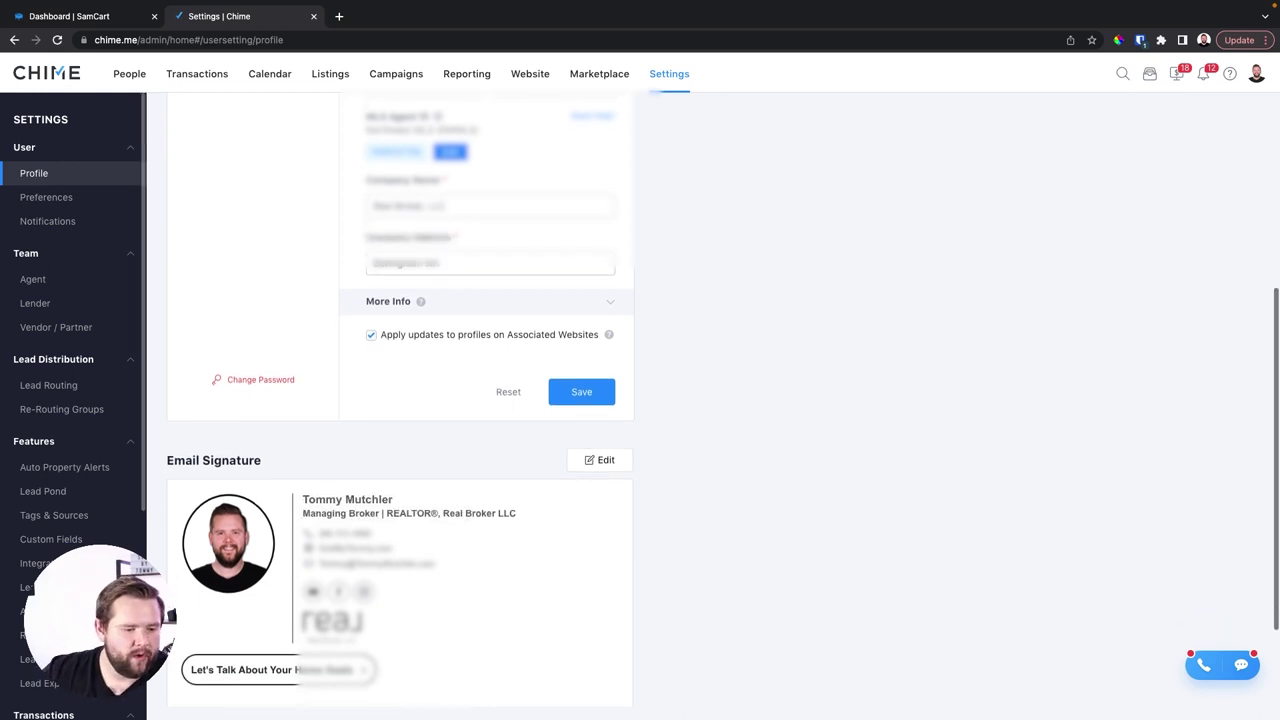
{"action": "scroll", "coordinate": [70, 428], "scroll_direction": "down", "scroll_amount": 3}
{"action": "scroll", "coordinate": [70, 437], "scroll_direction": "down", "scroll_amount": 3}
{"action": "left_click", "coordinate": [66, 440]}
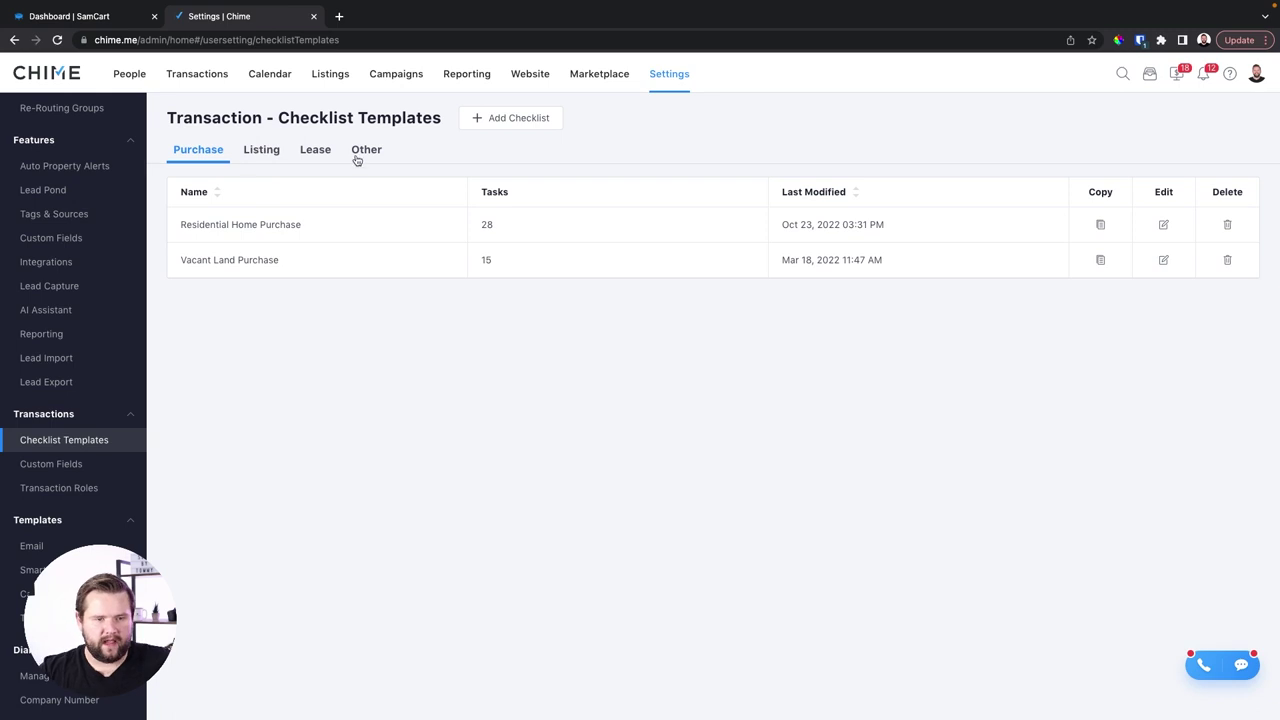
Step: Open the Residential Home Purchase checklist template and expand tasks 1, 3 and 4 under Pending Inspection to view their details
{"action": "left_click", "coordinate": [1163, 224]}
{"action": "scroll", "coordinate": [592, 279], "scroll_direction": "down", "scroll_amount": 1}
{"action": "scroll", "coordinate": [592, 279], "scroll_direction": "down", "scroll_amount": 1}
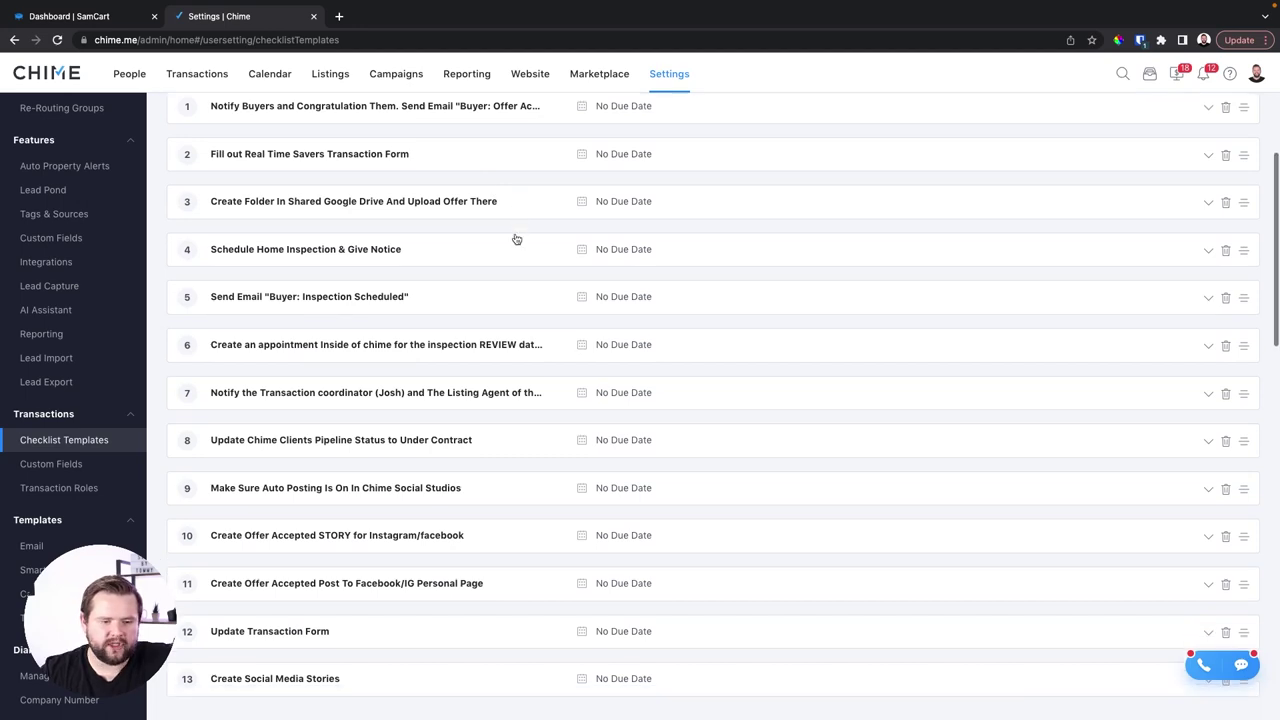
{"action": "scroll", "coordinate": [500, 300], "scroll_direction": "up", "scroll_amount": 2}
{"action": "left_click", "coordinate": [486, 384]}
{"action": "left_click", "coordinate": [478, 302]}
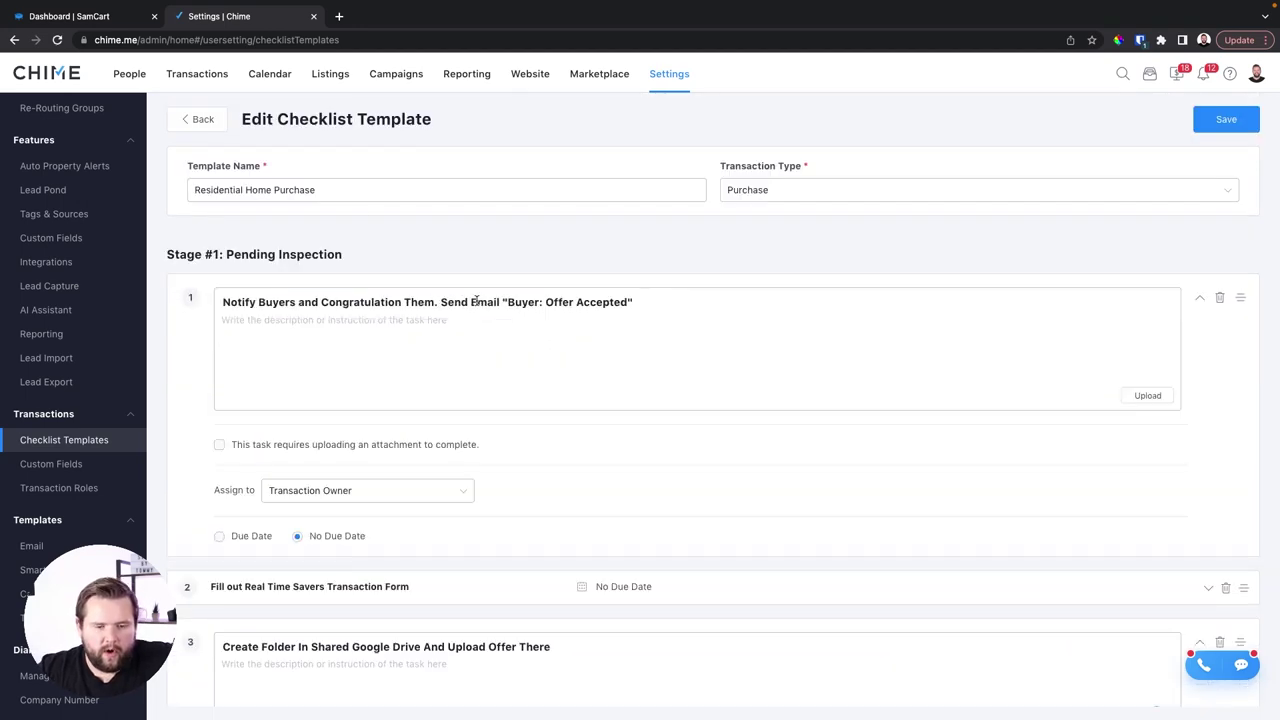
{"action": "scroll", "coordinate": [476, 305], "scroll_direction": "down", "scroll_amount": 5}
{"action": "left_click", "coordinate": [486, 475]}
{"action": "scroll", "coordinate": [450, 420], "scroll_direction": "down", "scroll_amount": 3}
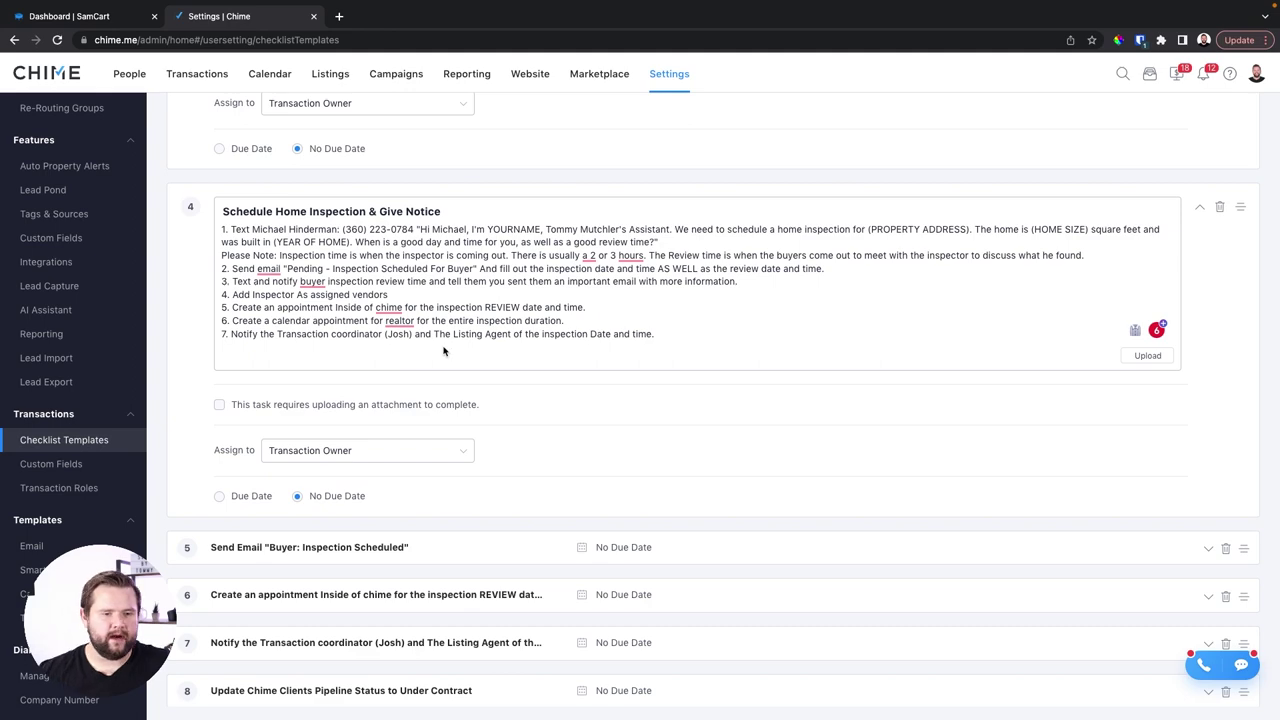
Step: View the transaction Custom Fields page and look through the Transaction Roles list
{"action": "left_click", "coordinate": [50, 463]}
{"action": "left_click", "coordinate": [89, 488]}
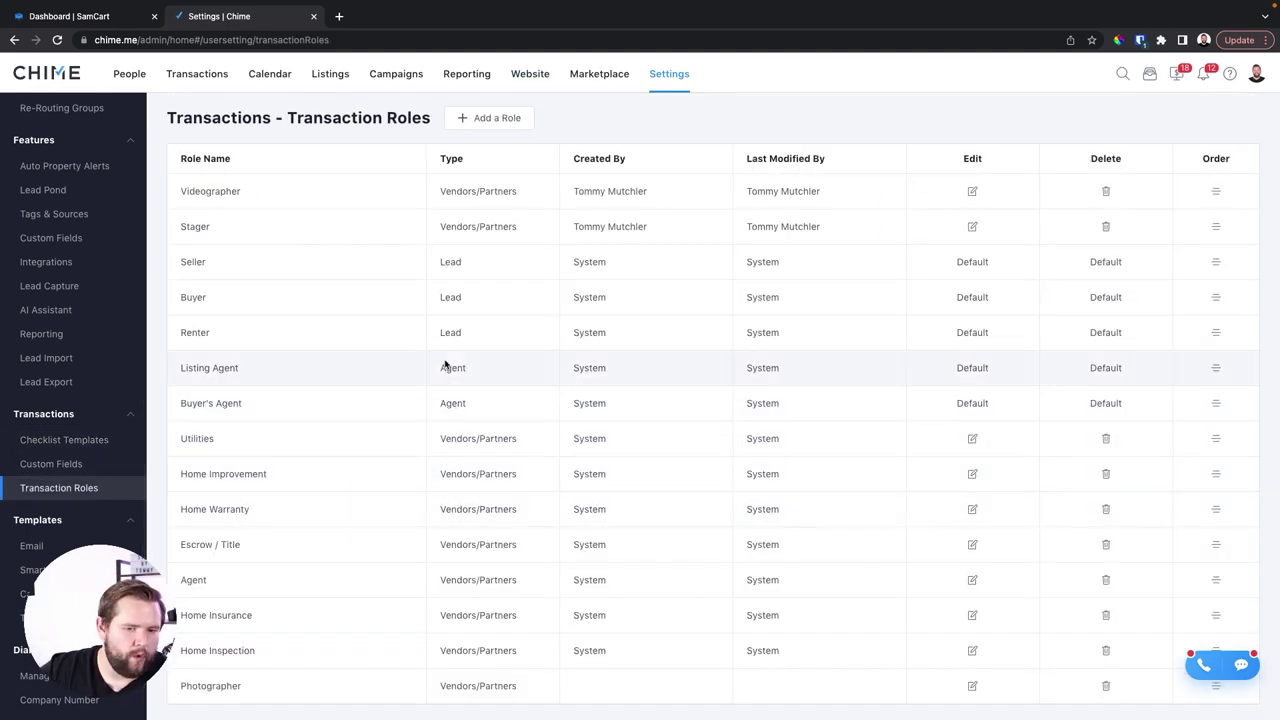
{"action": "scroll", "coordinate": [480, 409], "scroll_direction": "down", "scroll_amount": 1}
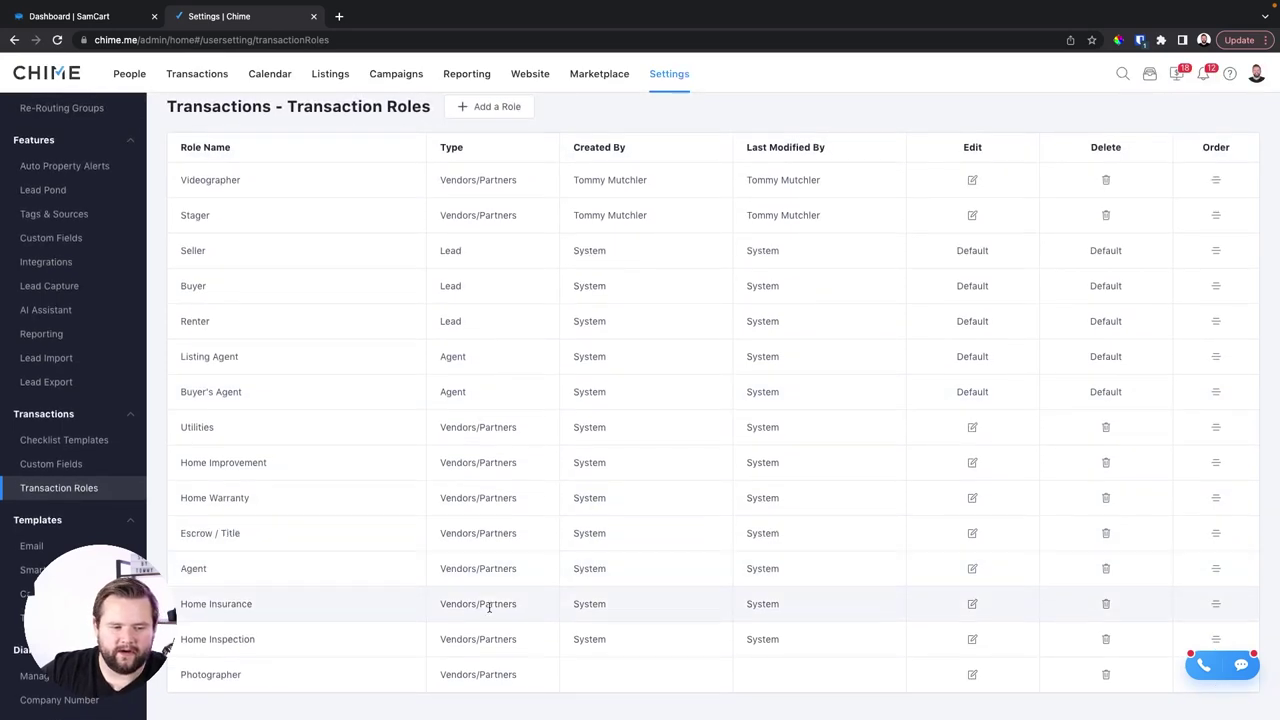
{"action": "scroll", "coordinate": [520, 549], "scroll_direction": "up", "scroll_amount": 1}
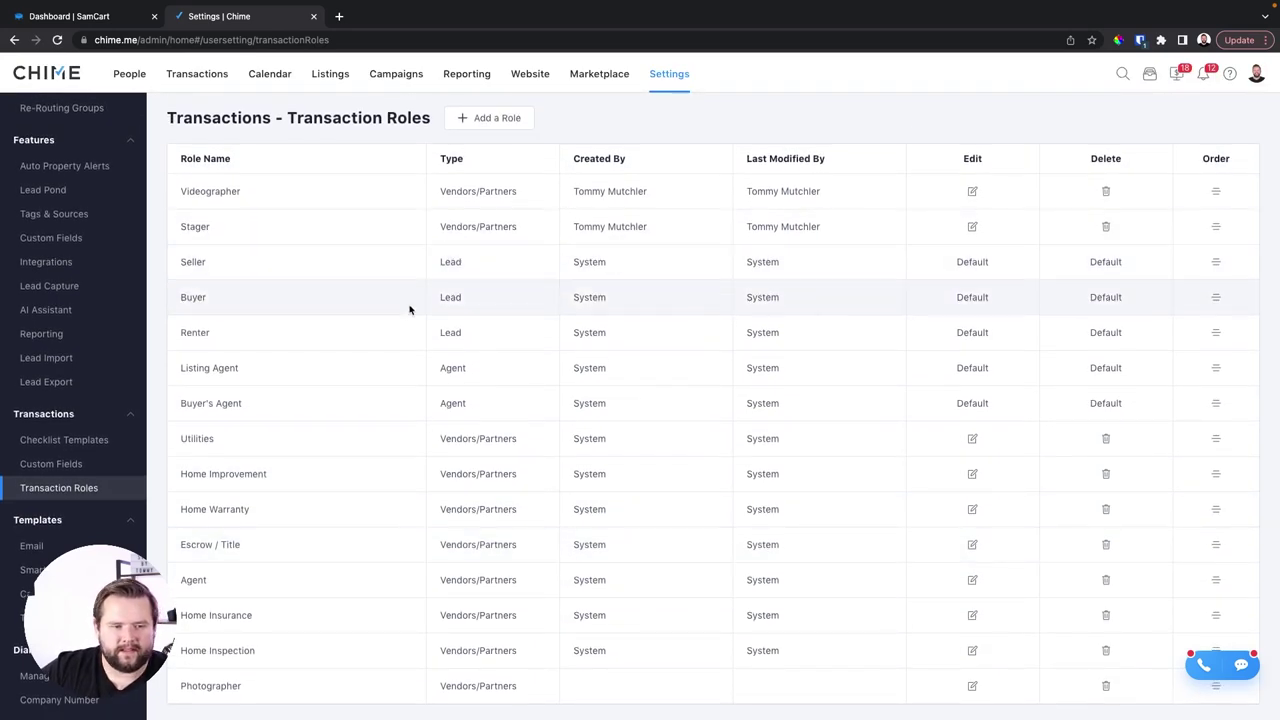
{"action": "scroll", "coordinate": [413, 300], "scroll_direction": "down", "scroll_amount": 1}
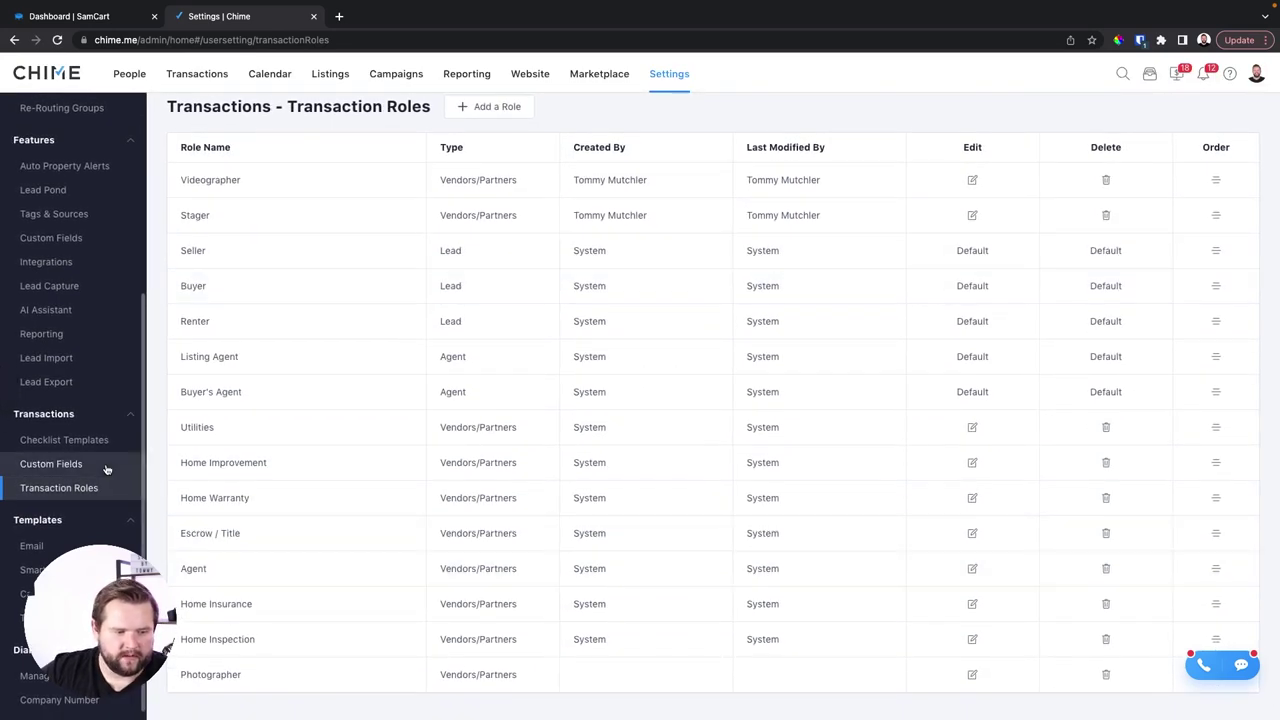
Step: Browse the Email, Smart Plans and Call pages of the Templates settings
{"action": "left_click", "coordinate": [31, 545]}
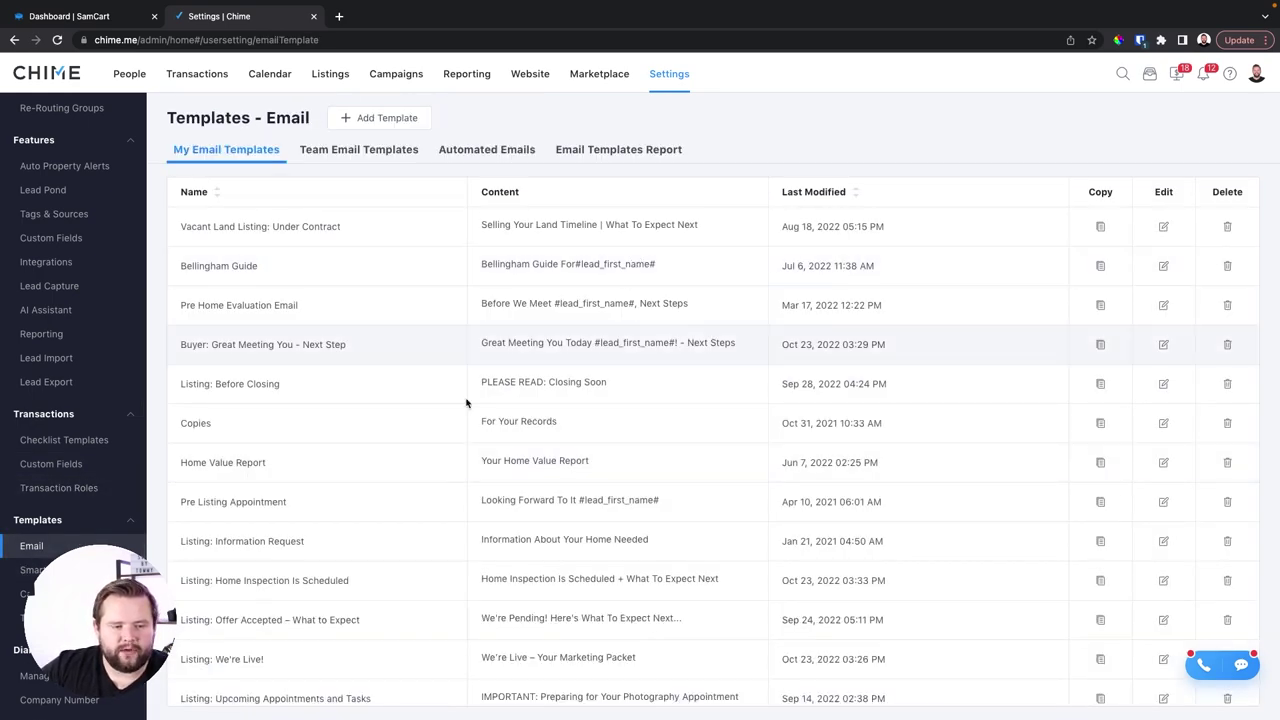
{"action": "left_click", "coordinate": [32, 569]}
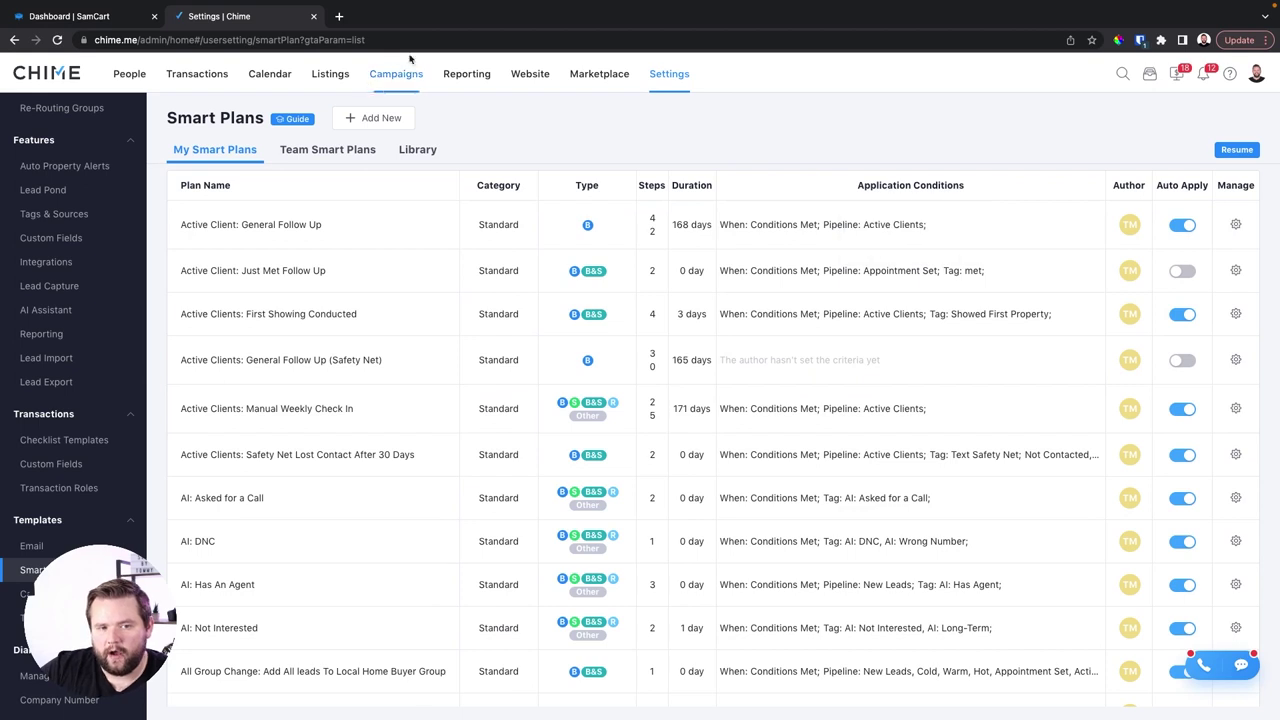
{"action": "left_click", "coordinate": [25, 594]}
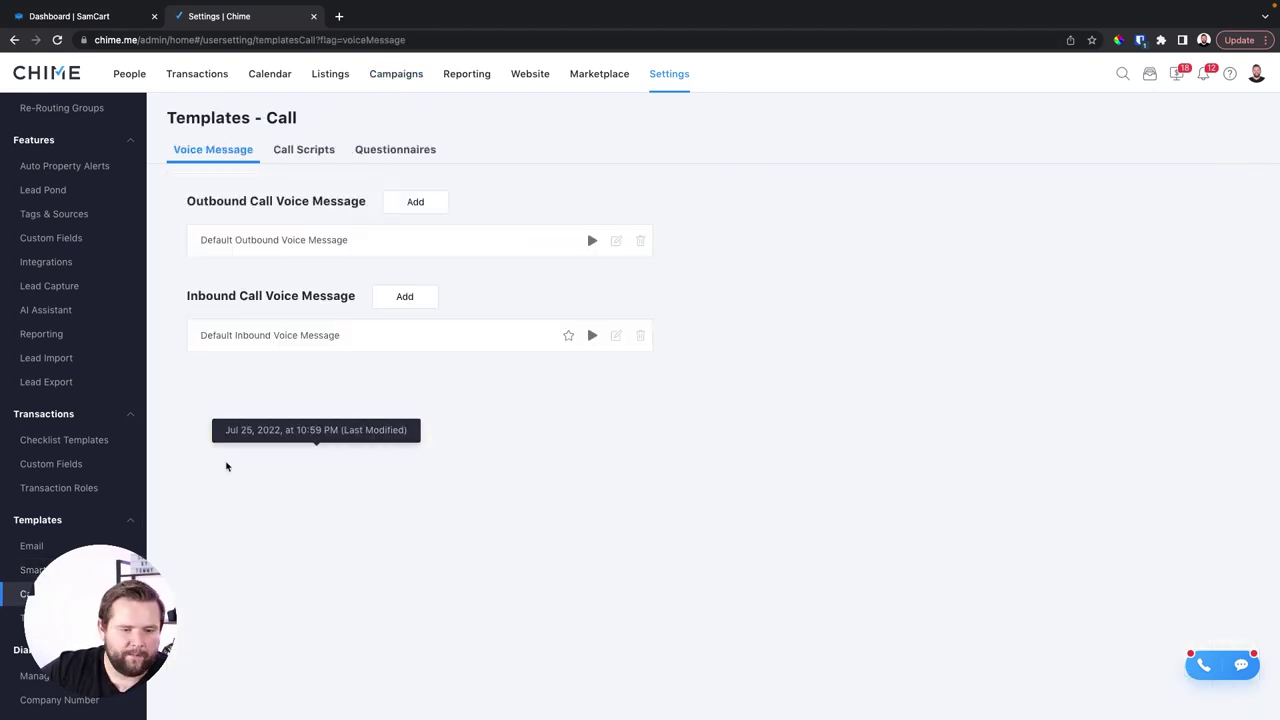
Step: Look through the dialer's Call History and its explanatory note, and close it
{"action": "left_click", "coordinate": [1204, 665]}
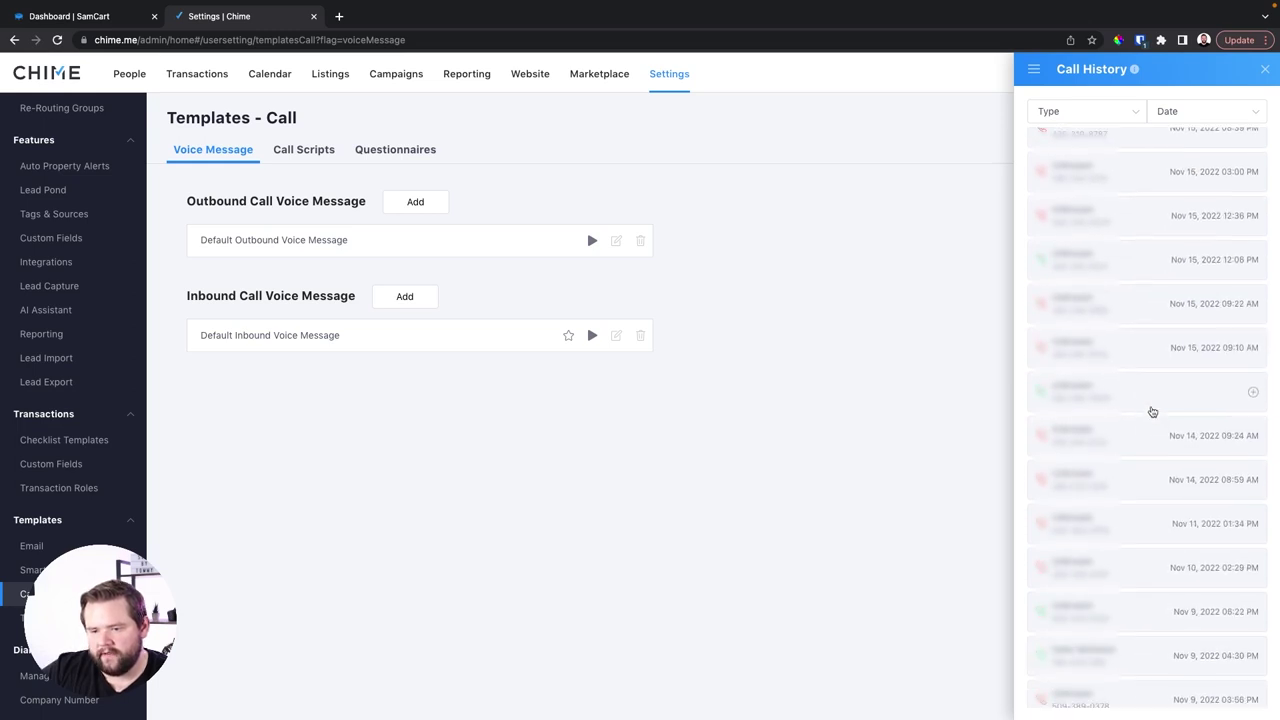
{"action": "mouse_move", "coordinate": [1072, 125]}
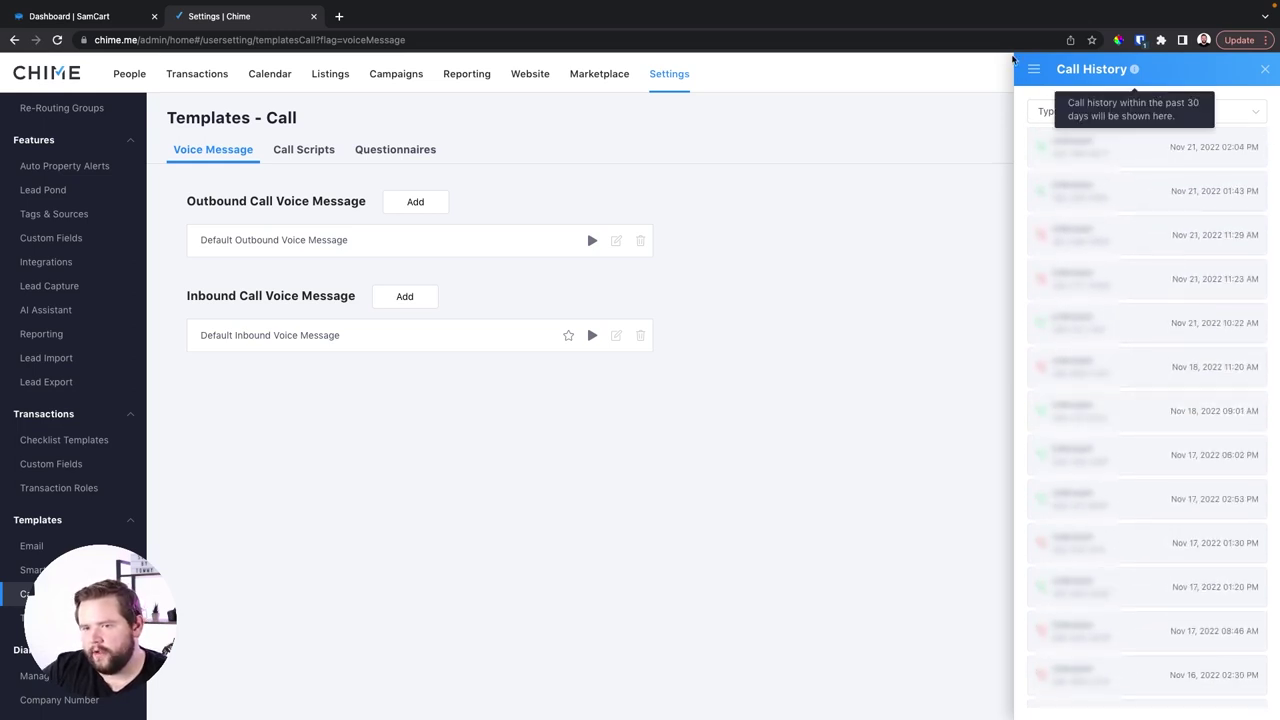
{"action": "left_click", "coordinate": [1267, 68]}
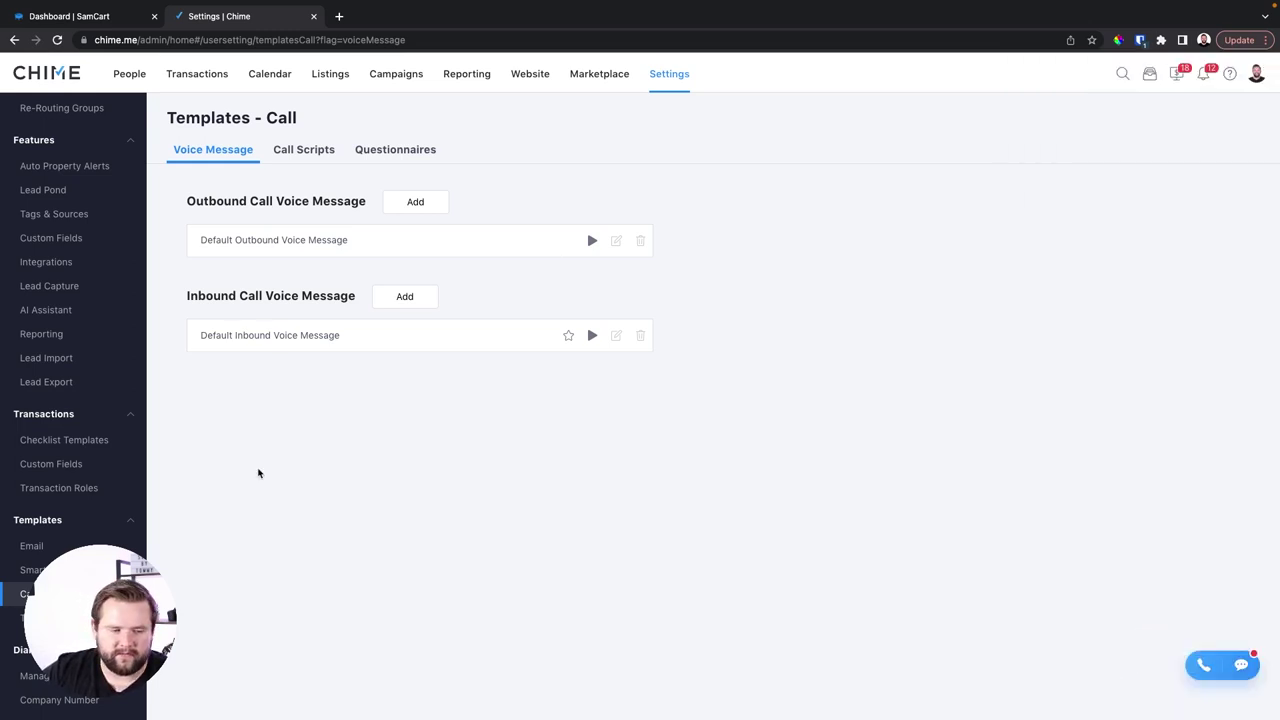
Step: View the Text templates page and the Manage Dialer and Company Number pages of the Dialer settings
{"action": "left_click", "coordinate": [30, 617]}
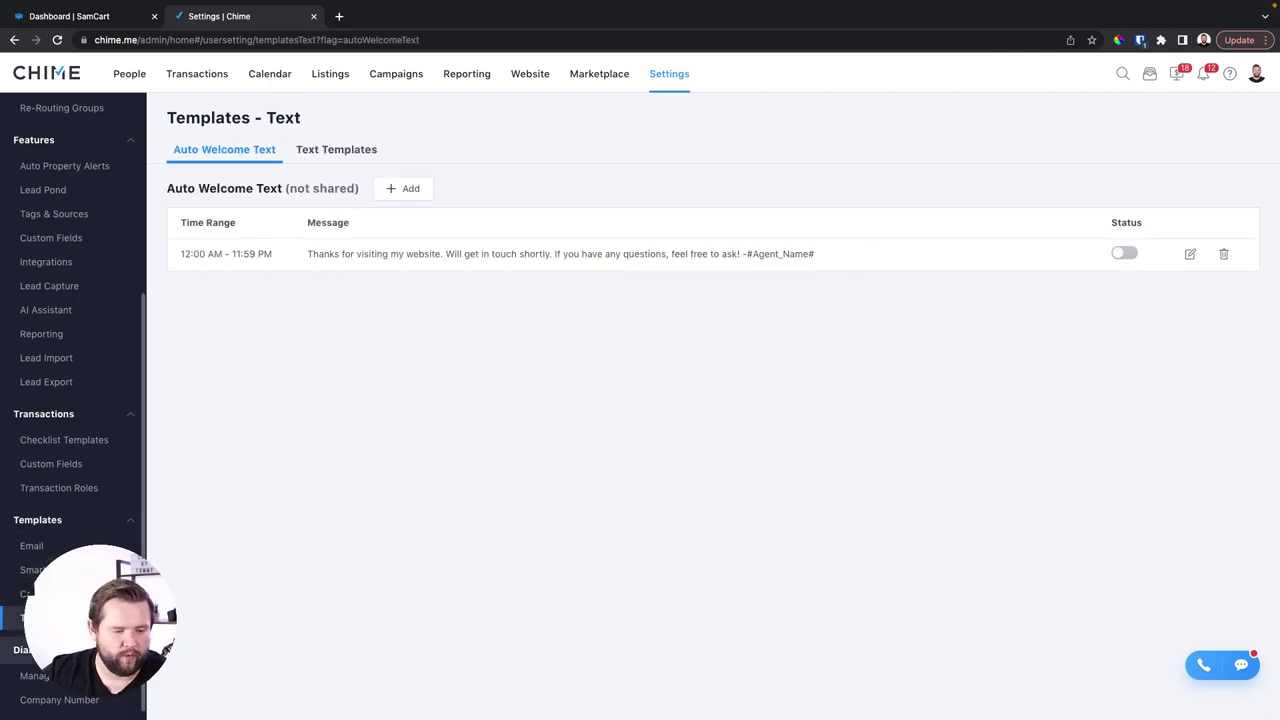
{"action": "left_click", "coordinate": [34, 676]}
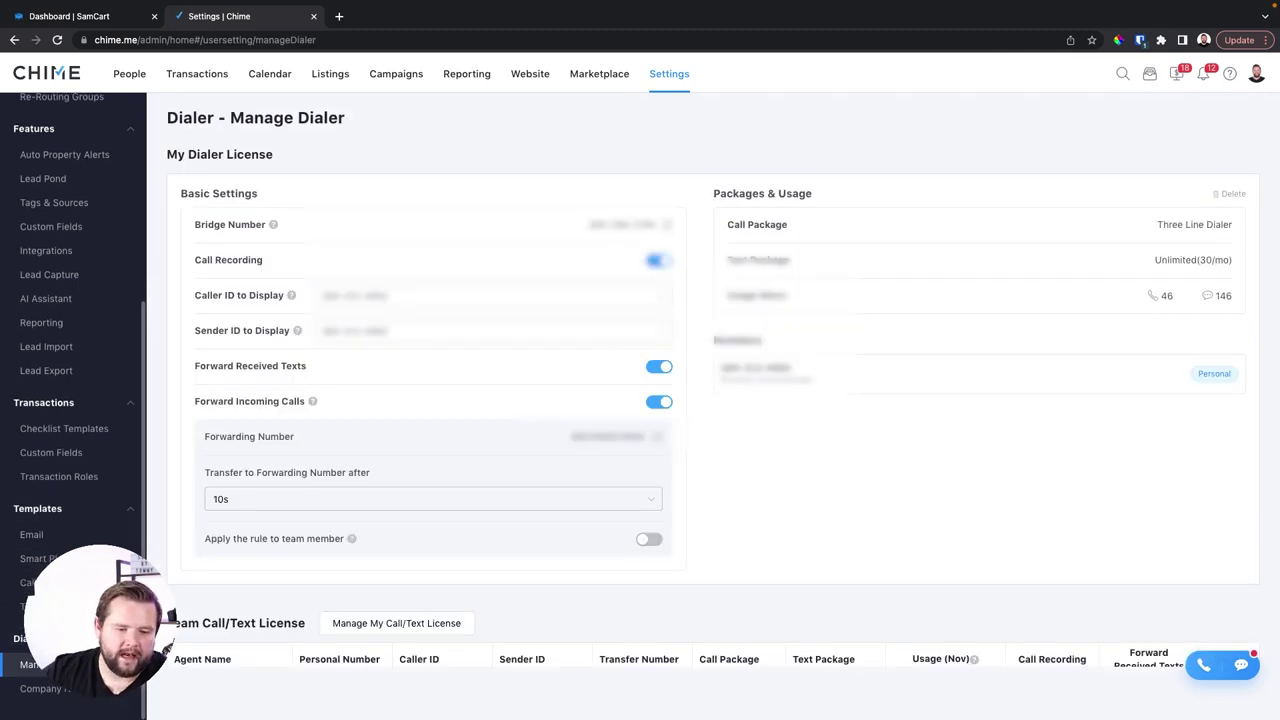
{"action": "left_click", "coordinate": [72, 696]}
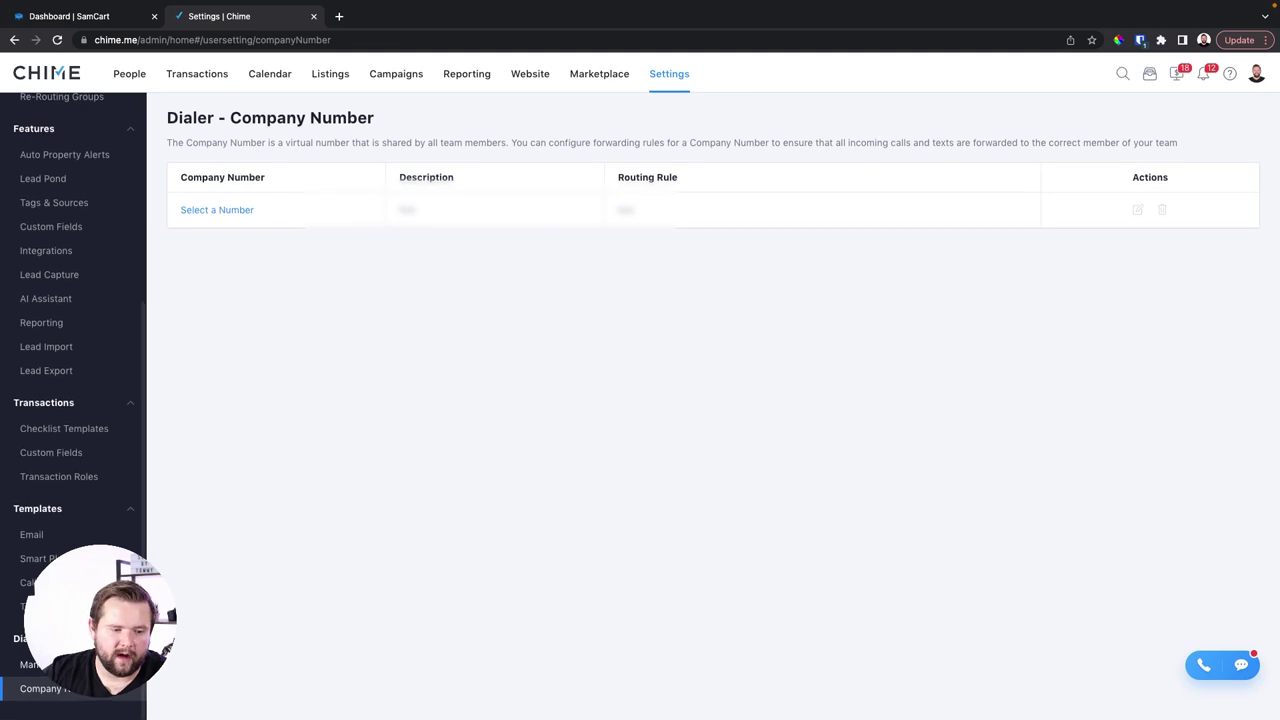
Step: Return to Manage Dialer and review the My Dialer License settings and the Team Call/Text License section
{"action": "left_click", "coordinate": [34, 664]}
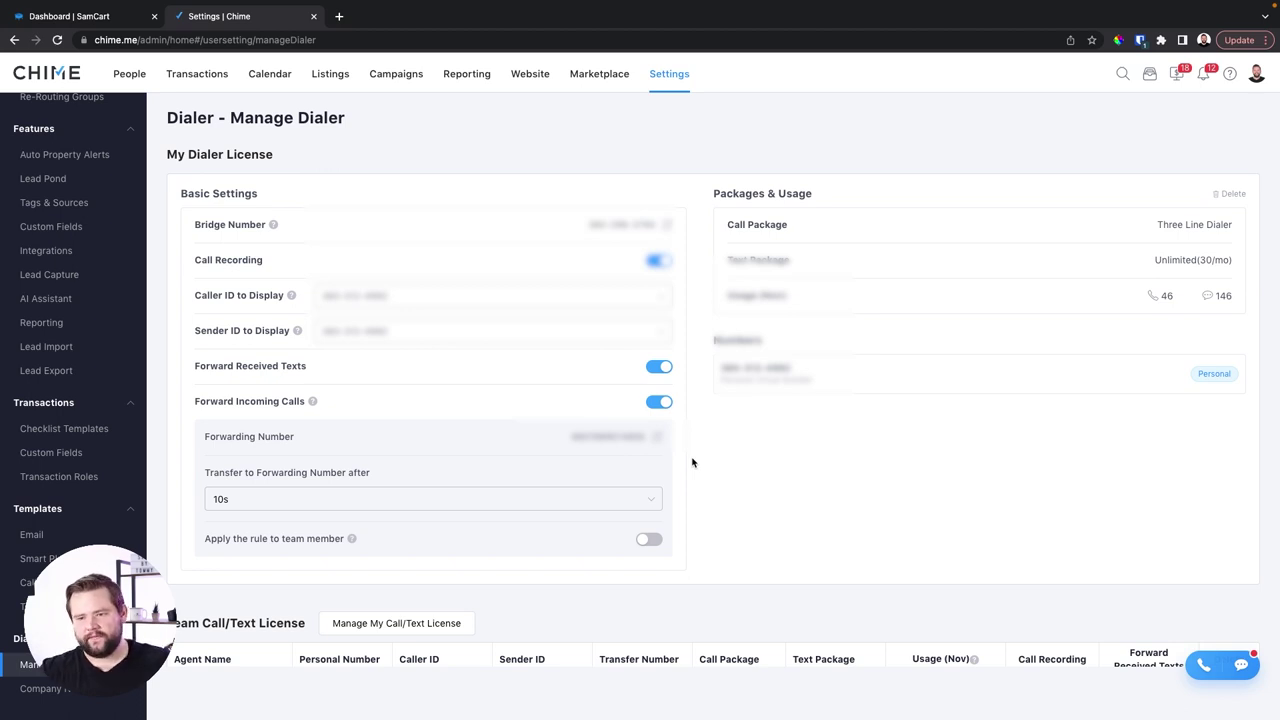
{"action": "scroll", "coordinate": [692, 462], "scroll_direction": "down", "scroll_amount": 2}
{"action": "scroll", "coordinate": [692, 462], "scroll_direction": "up", "scroll_amount": 2}
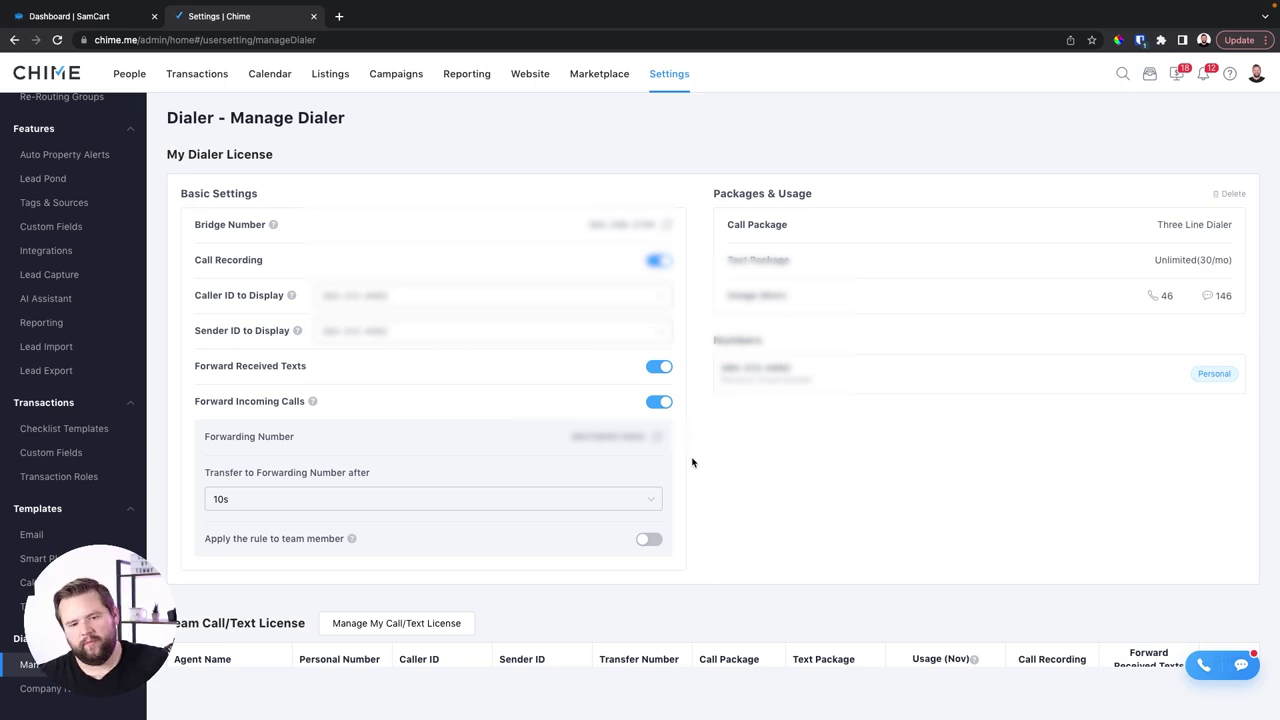
{"action": "scroll", "coordinate": [693, 462], "scroll_direction": "down", "scroll_amount": 2}
{"action": "scroll", "coordinate": [685, 362], "scroll_direction": "up", "scroll_amount": 2}
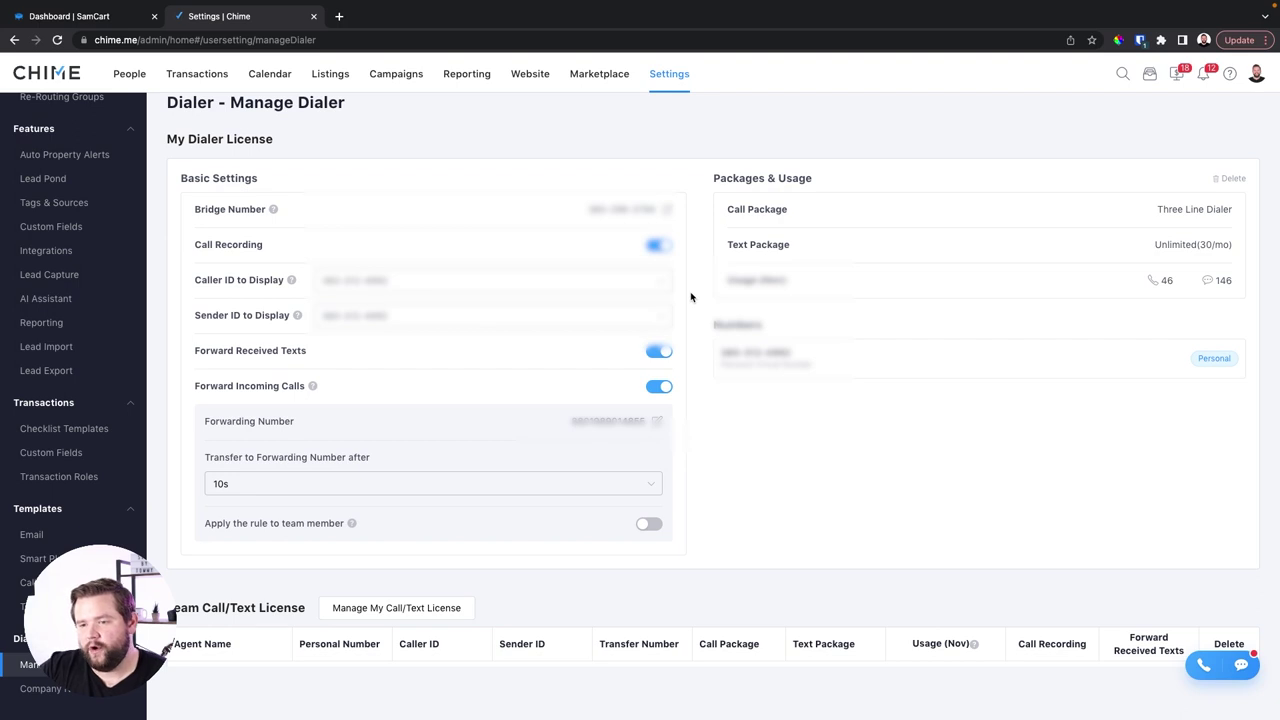
Step: Review the My Dialer License settings and the Team Call/Text License section, focusing on the Bridge Number under Basic Settings
{"action": "scroll", "coordinate": [680, 266], "scroll_direction": "up", "scroll_amount": 1}
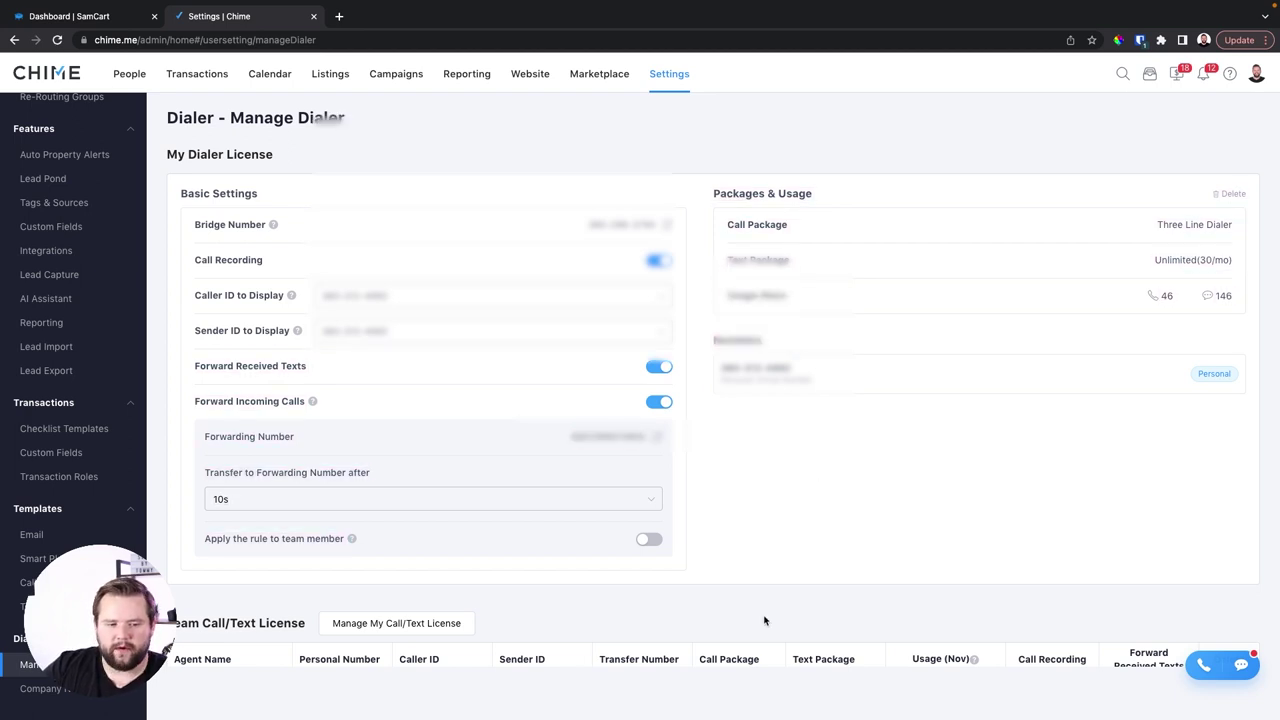
{"action": "scroll", "coordinate": [754, 613], "scroll_direction": "down", "scroll_amount": 2}
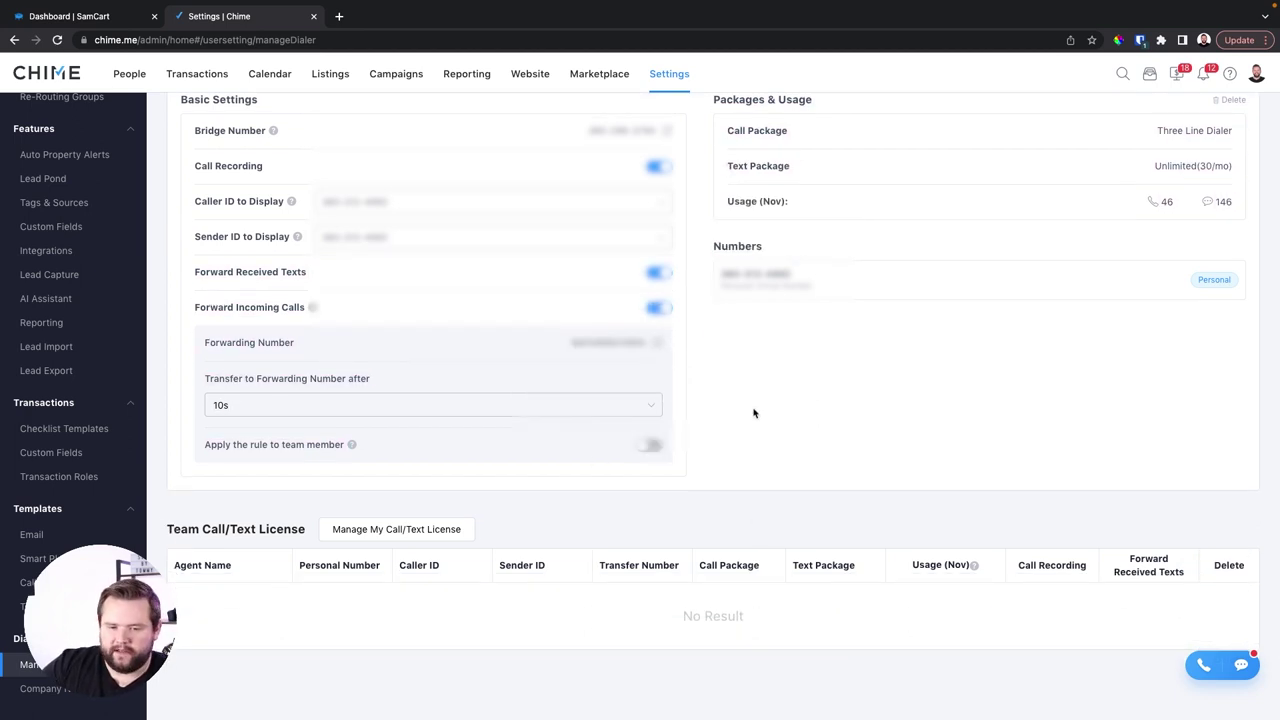
{"action": "scroll", "coordinate": [694, 310], "scroll_direction": "up", "scroll_amount": 2}
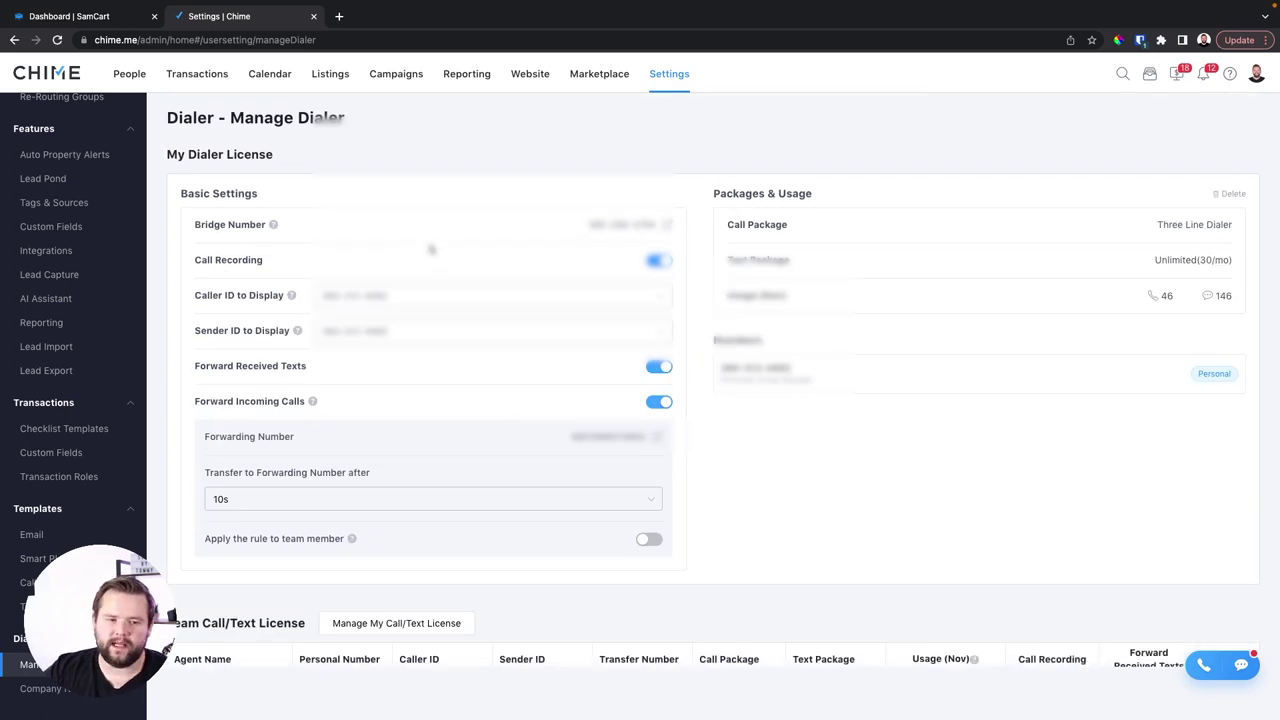
{"action": "scroll", "coordinate": [429, 249], "scroll_direction": "down", "scroll_amount": 2}
{"action": "scroll", "coordinate": [491, 185], "scroll_direction": "up", "scroll_amount": 2}
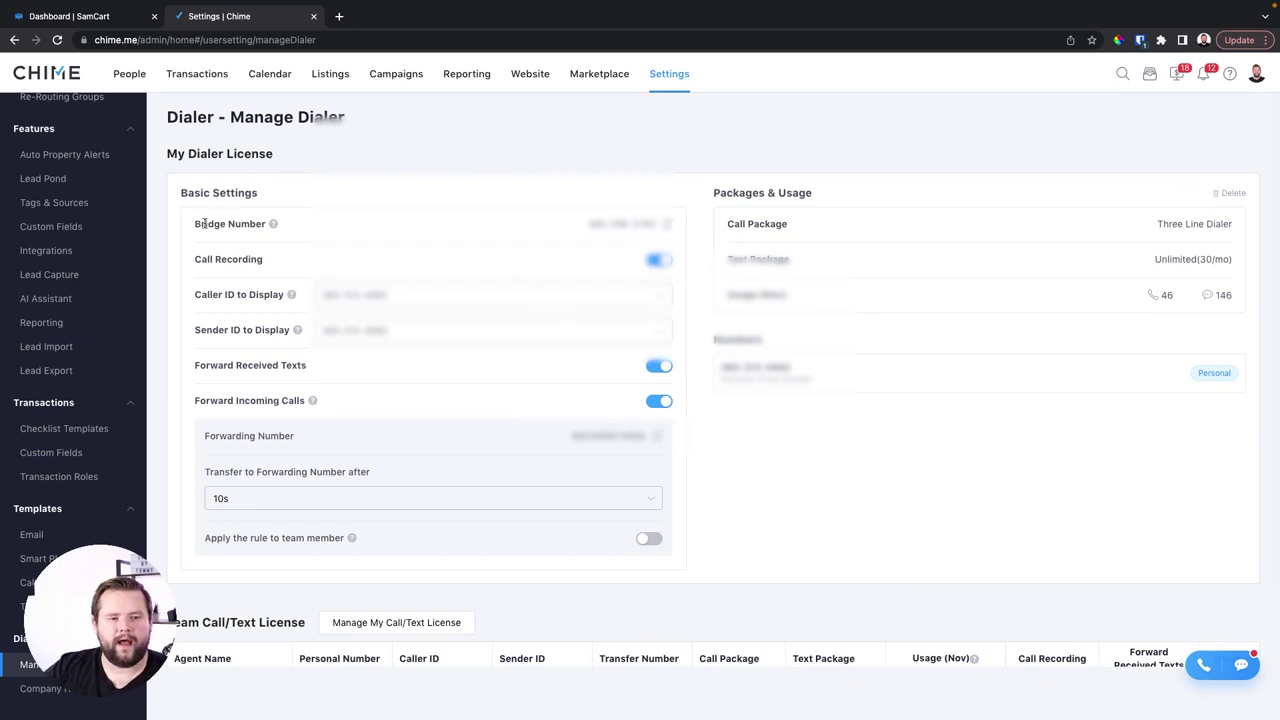
{"action": "left_click_drag", "start_coordinate": [204, 224], "coordinate": [551, 217]}
{"action": "left_click", "coordinate": [549, 222]}
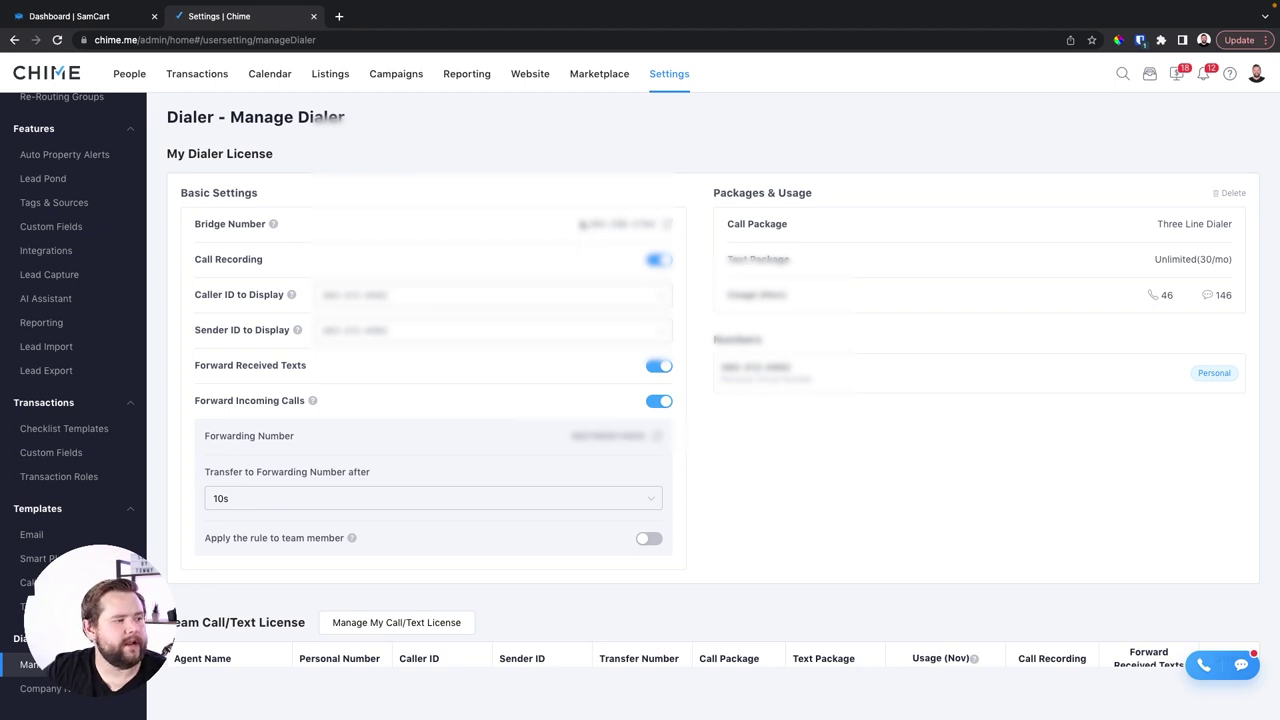
{"action": "left_click_drag", "start_coordinate": [584, 224], "coordinate": [692, 232]}
{"action": "left_click", "coordinate": [692, 232]}
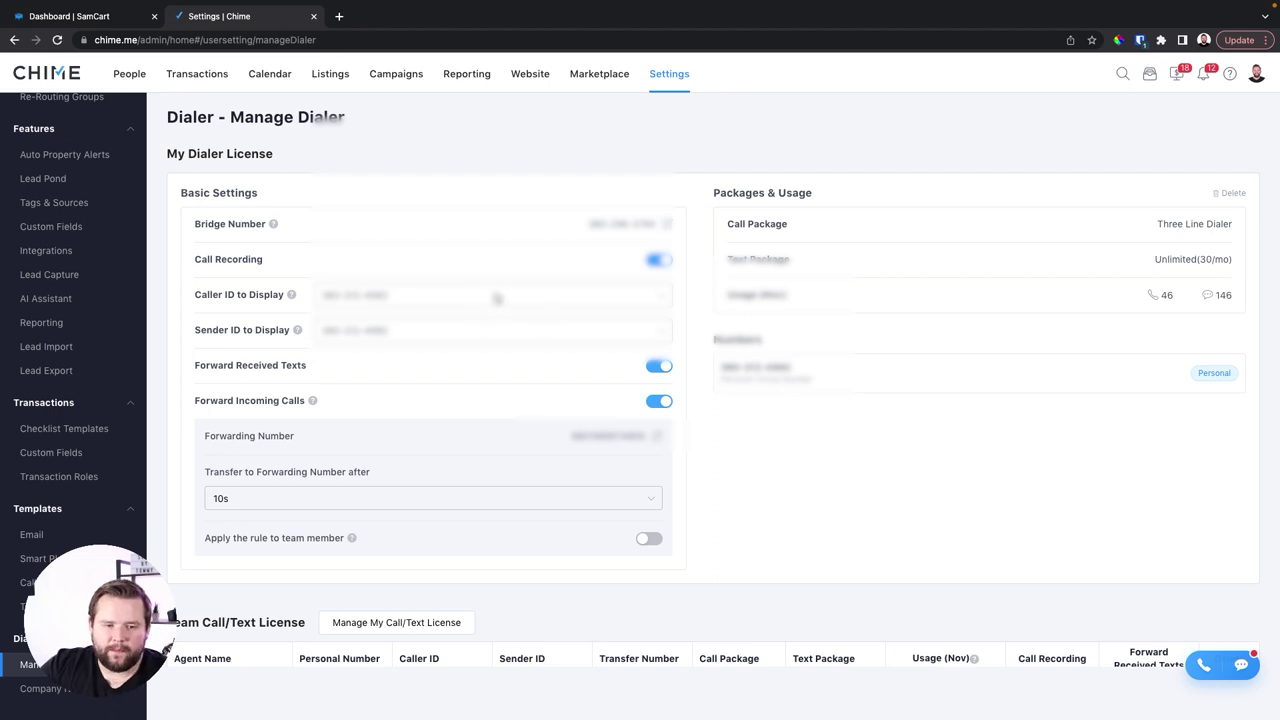
Step: Check the Sender ID to Display choices, and switch the Caller ID to Display to the other listed number and back
{"action": "left_click", "coordinate": [423, 334]}
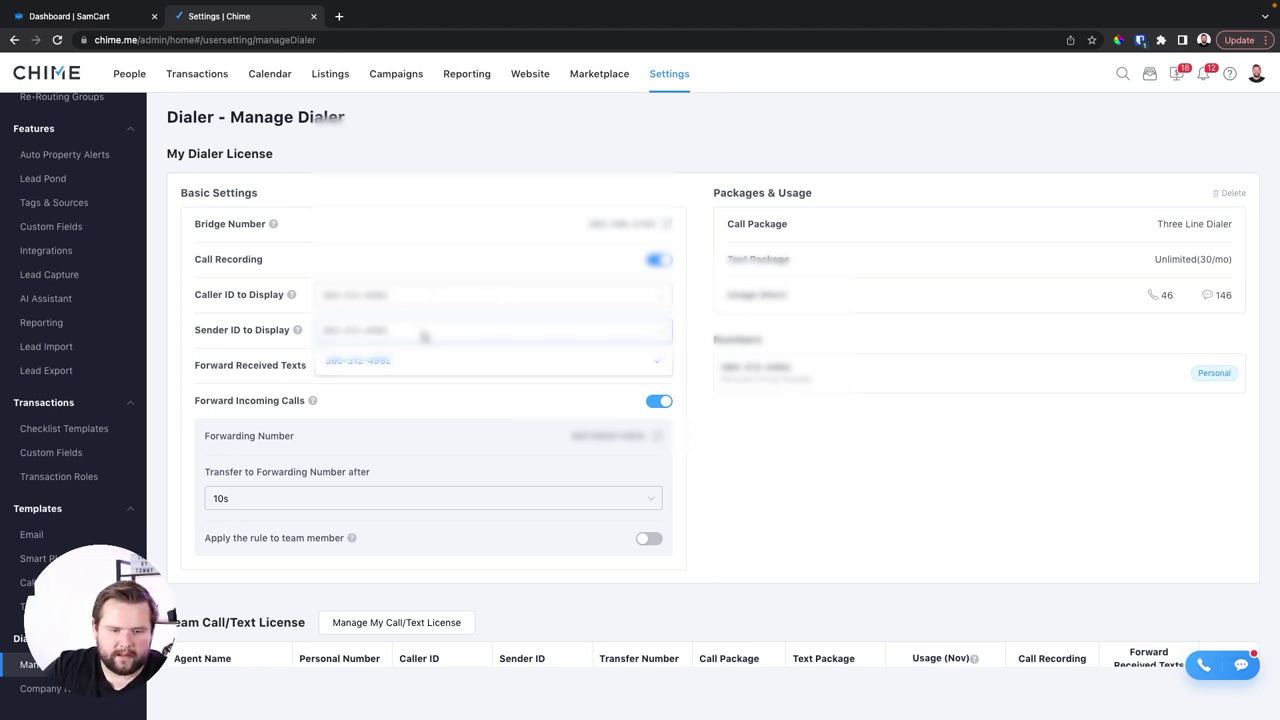
{"action": "left_click", "coordinate": [429, 337]}
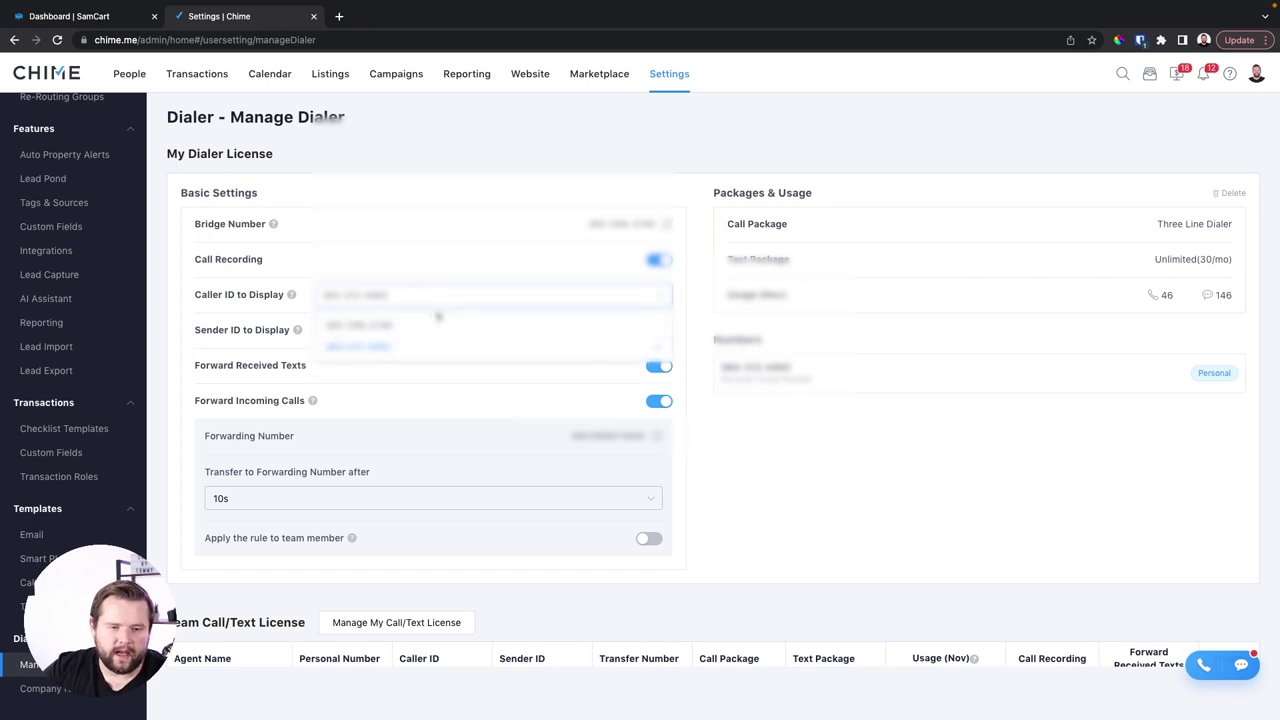
{"action": "left_click", "coordinate": [346, 292]}
{"action": "left_click", "coordinate": [390, 327]}
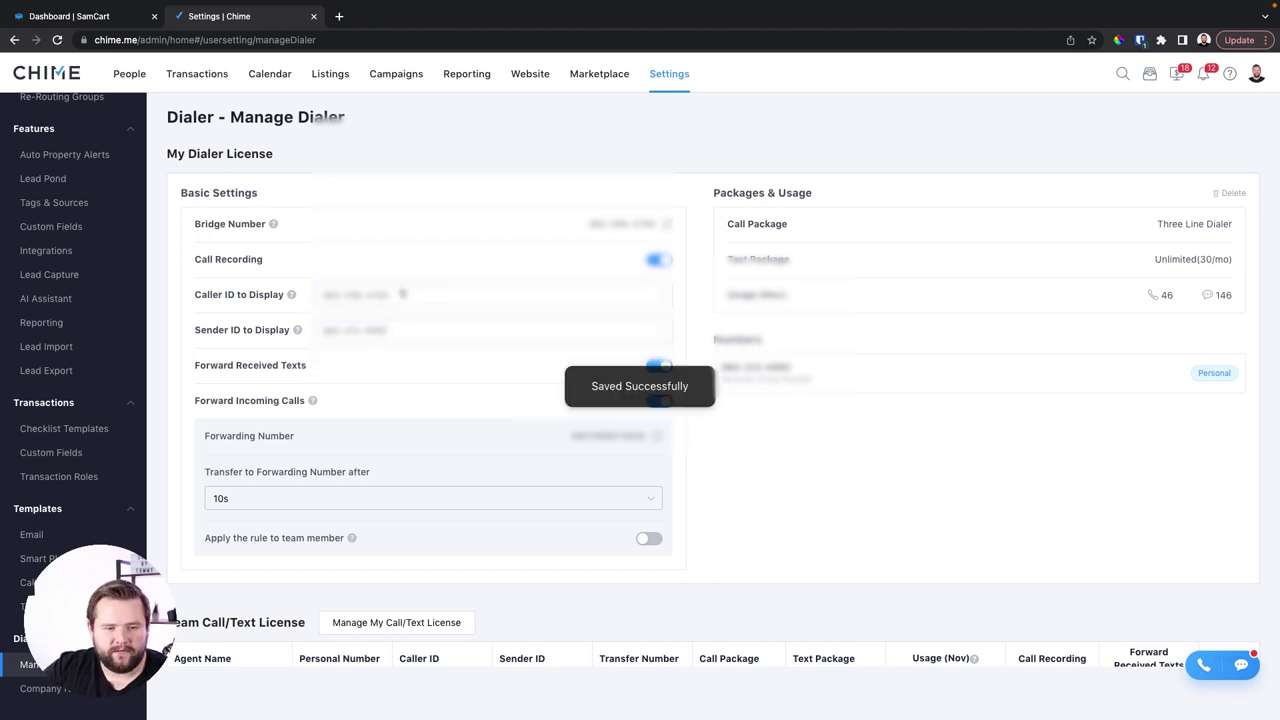
{"action": "left_click", "coordinate": [400, 295]}
{"action": "left_click", "coordinate": [409, 347]}
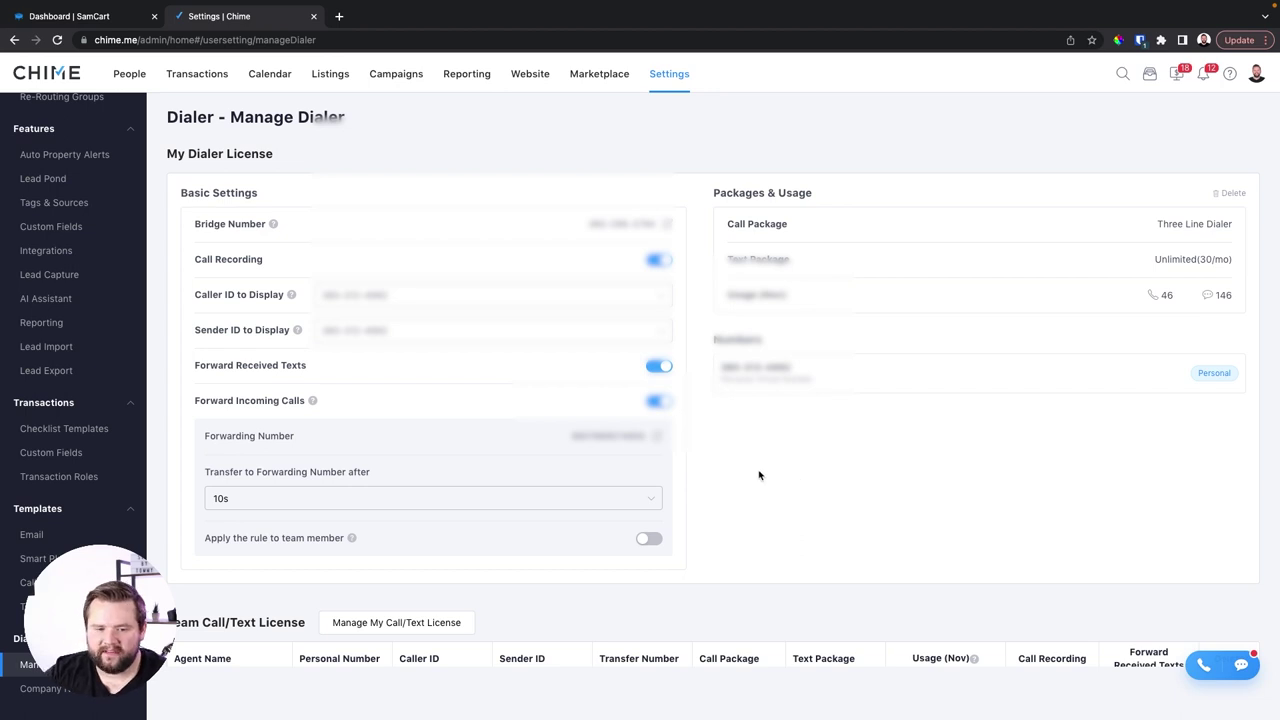
Step: Look through the delay options for Transfer to Forwarding Number after and close the list without changing it
{"action": "scroll", "coordinate": [770, 485], "scroll_direction": "down", "scroll_amount": 1}
{"action": "scroll", "coordinate": [477, 369], "scroll_direction": "down", "scroll_amount": 2}
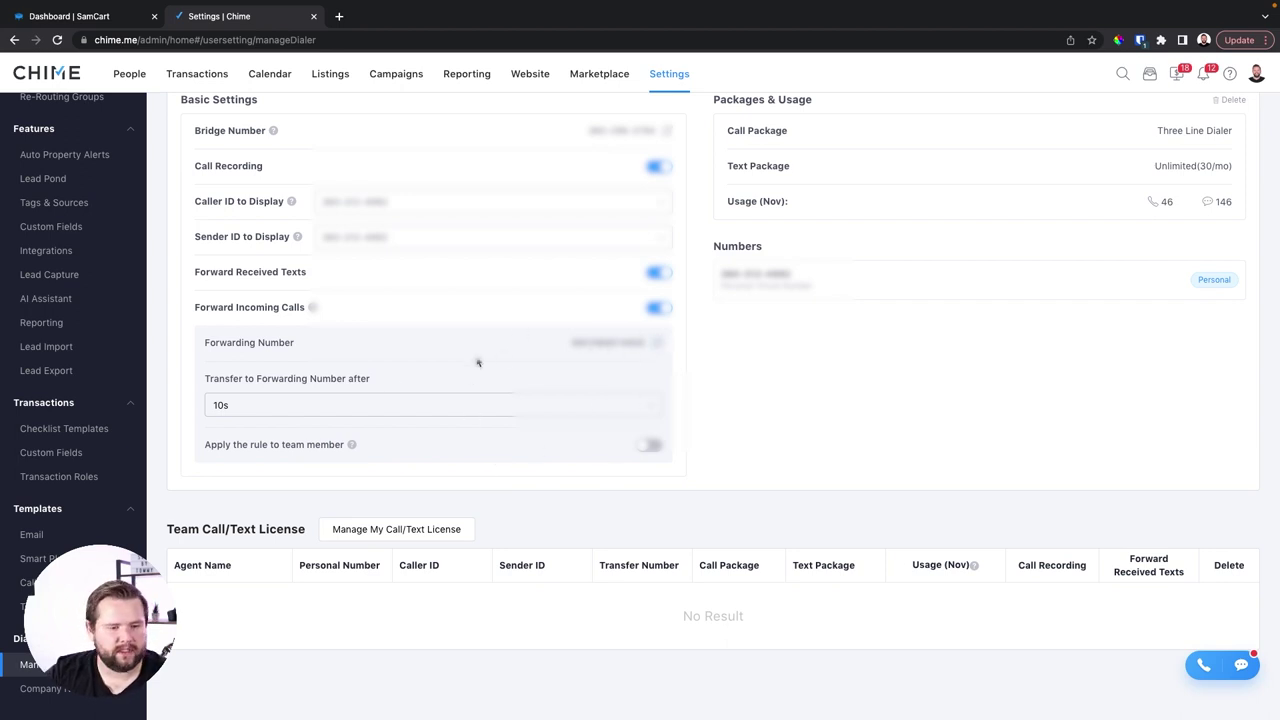
{"action": "left_click", "coordinate": [493, 410]}
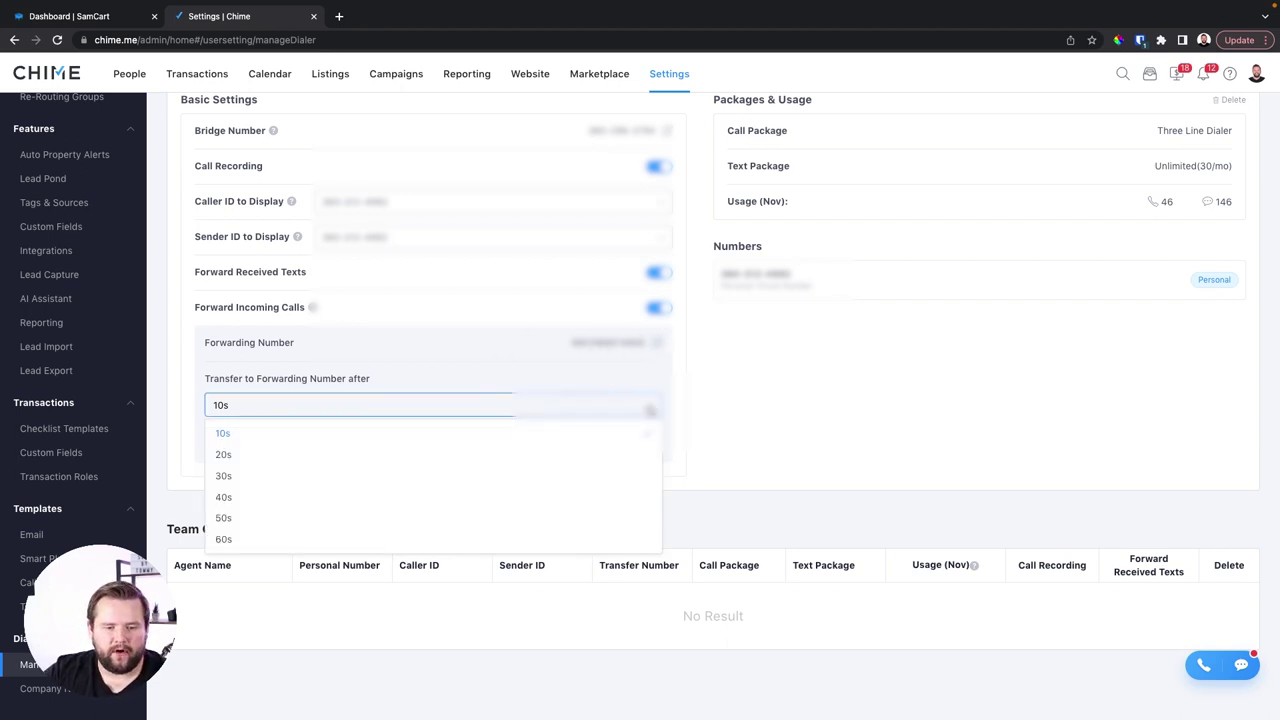
{"action": "left_click", "coordinate": [747, 403]}
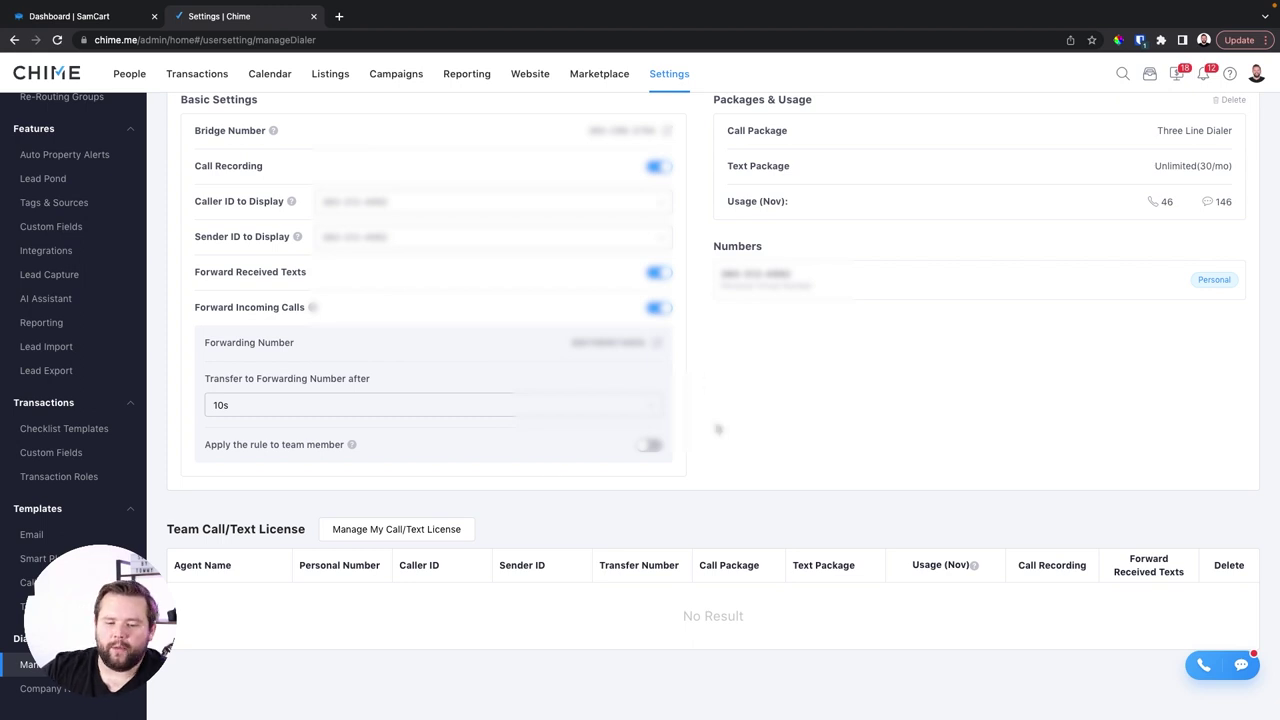
{"action": "scroll", "coordinate": [710, 350], "scroll_direction": "up", "scroll_amount": 2}
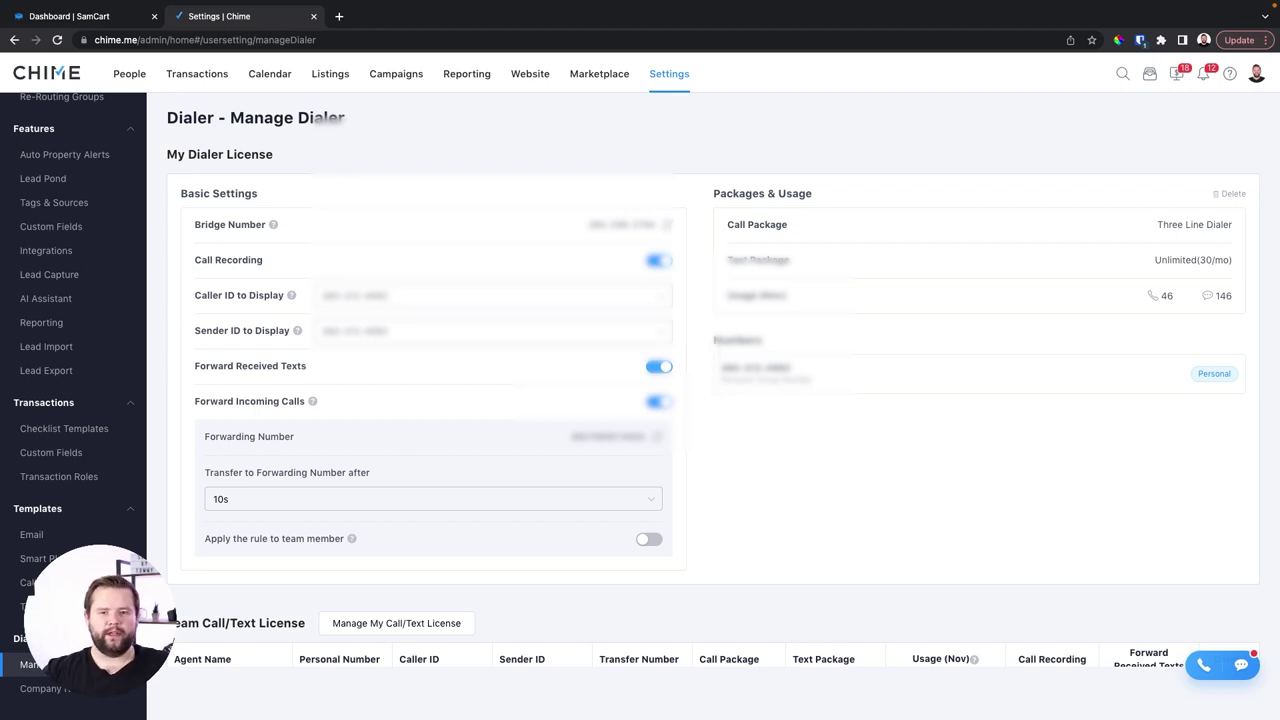
Step: Open the inbox in a new tab, and view and close the global search field on the Manage Dialer page
{"action": "left_click", "coordinate": [1122, 75]}
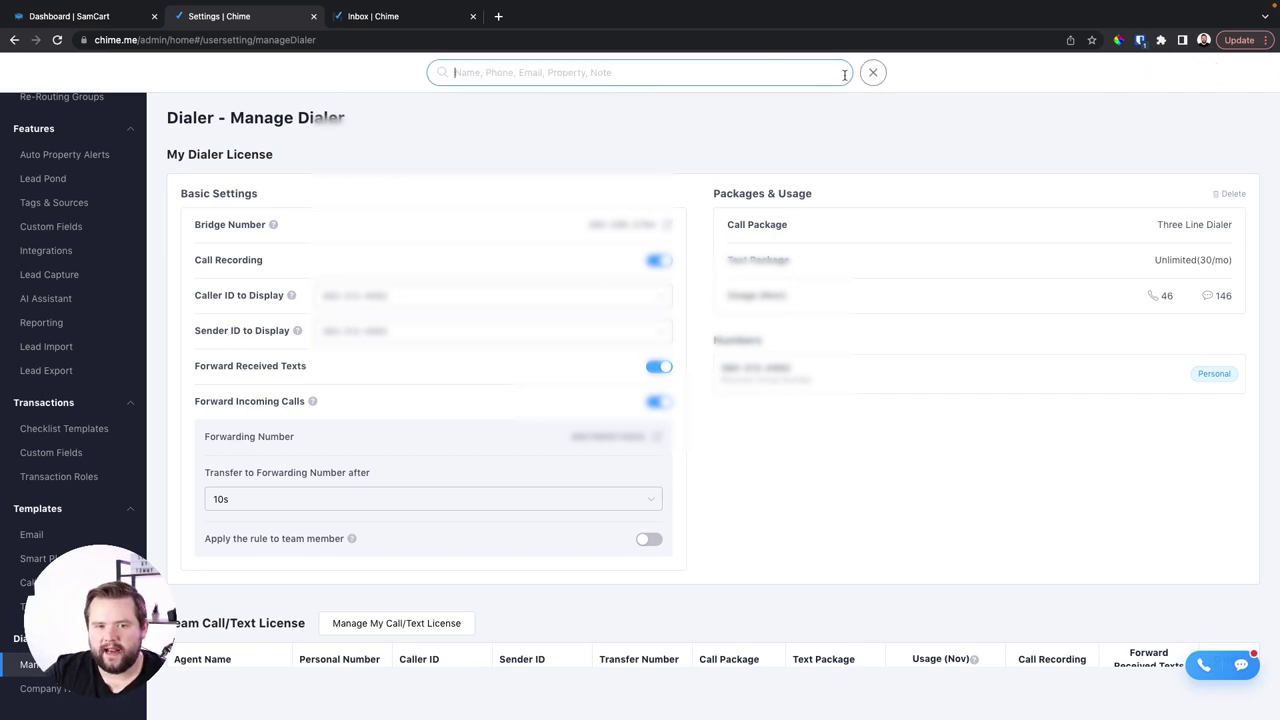
{"action": "left_click", "coordinate": [1022, 137]}
{"action": "left_click", "coordinate": [1122, 77]}
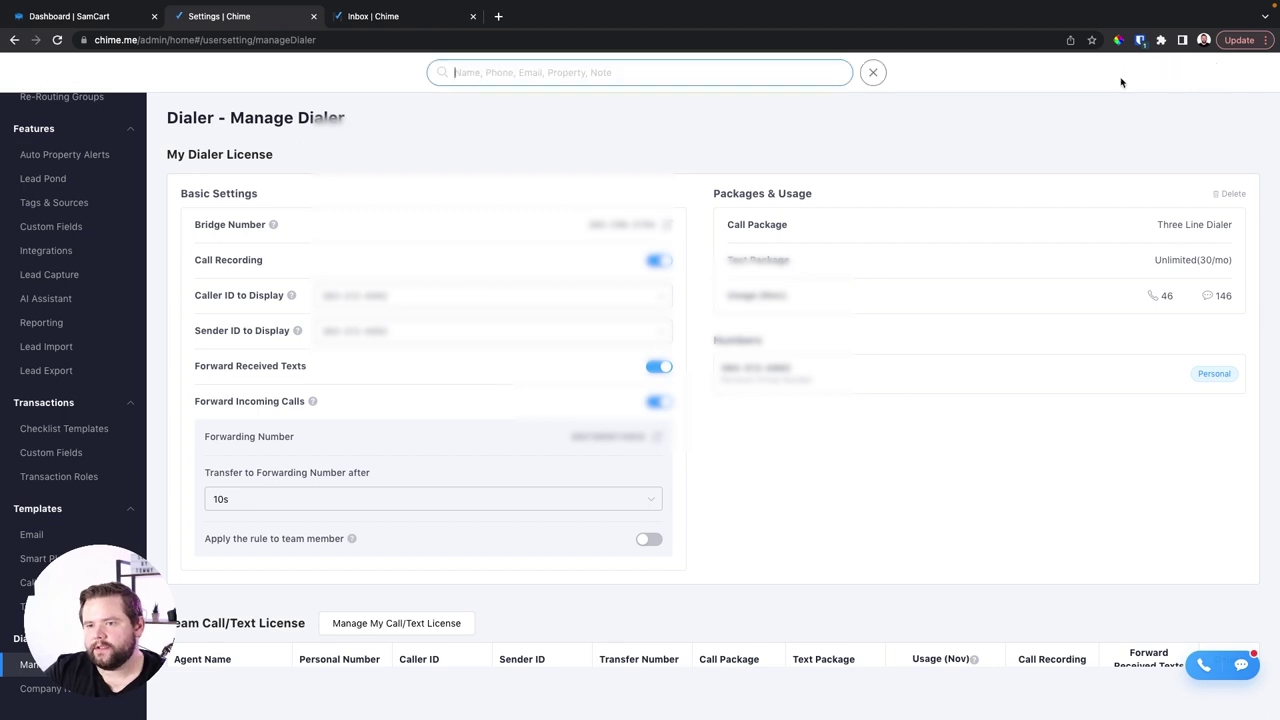
{"action": "left_click", "coordinate": [878, 72]}
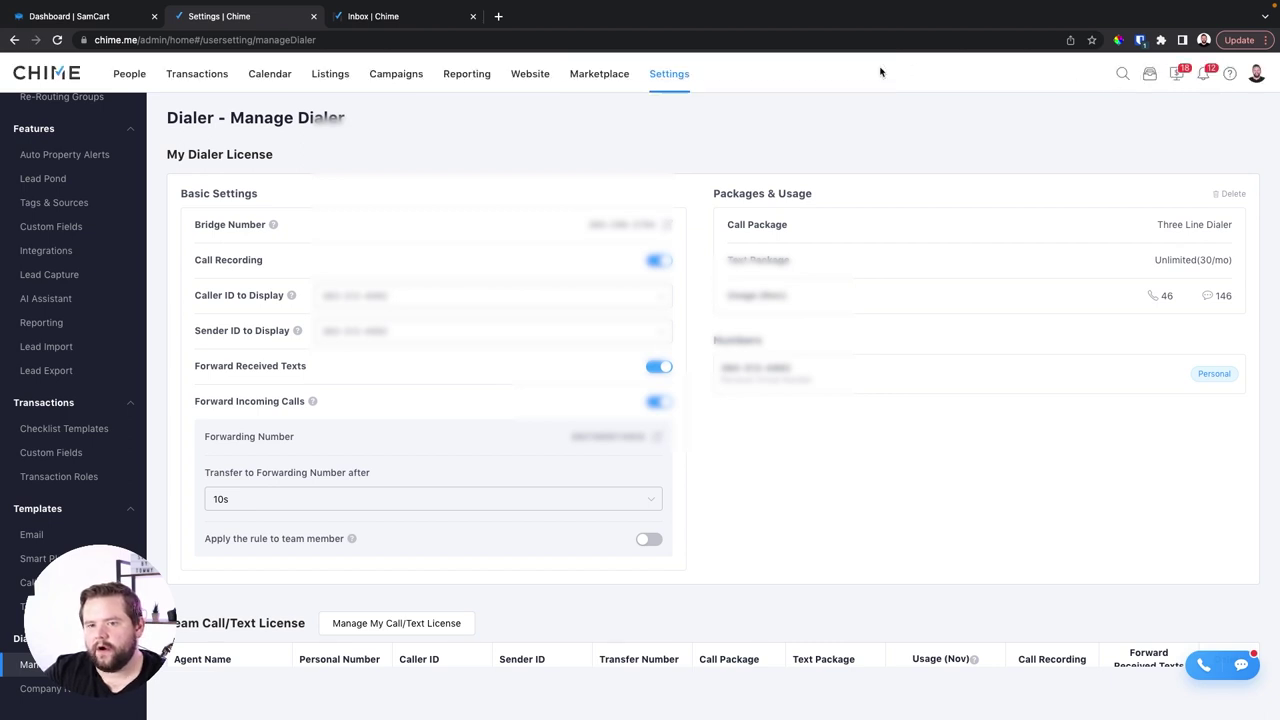
Step: Switch to the Inbox page and view the second and third conversations and the inbox filter
{"action": "left_click", "coordinate": [456, 16]}
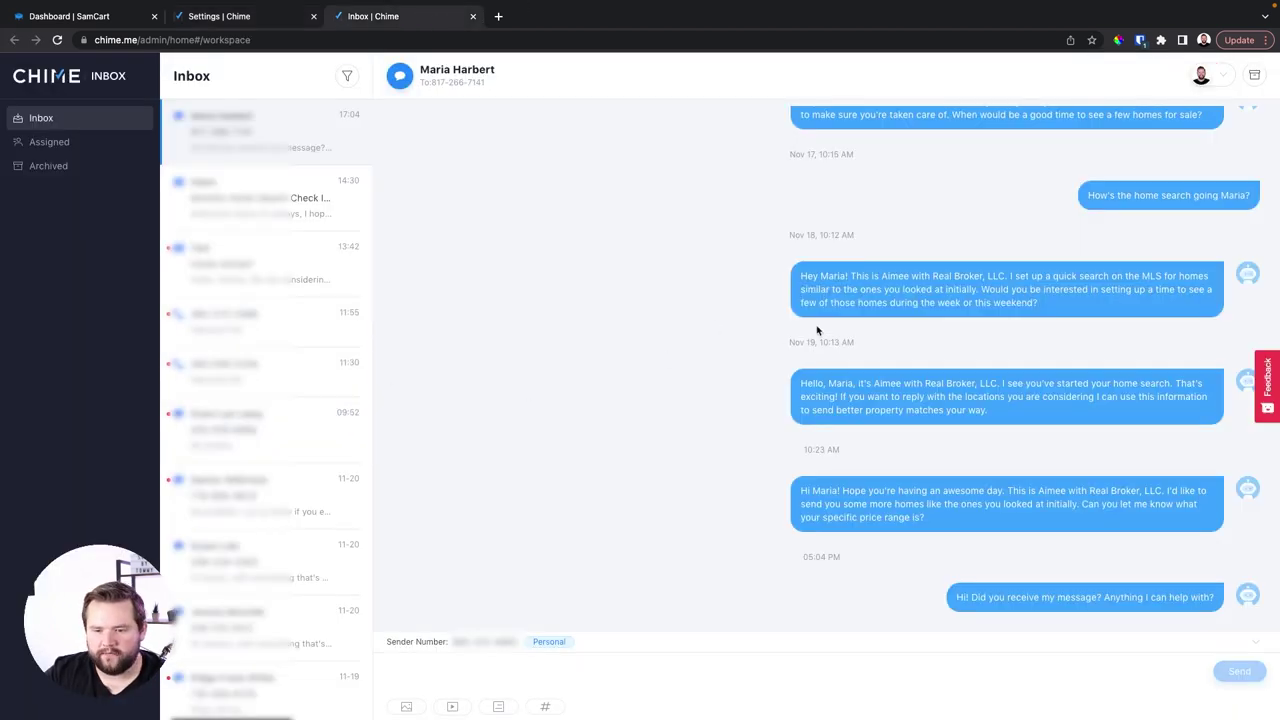
{"action": "left_click", "coordinate": [277, 200]}
{"action": "left_click", "coordinate": [295, 271]}
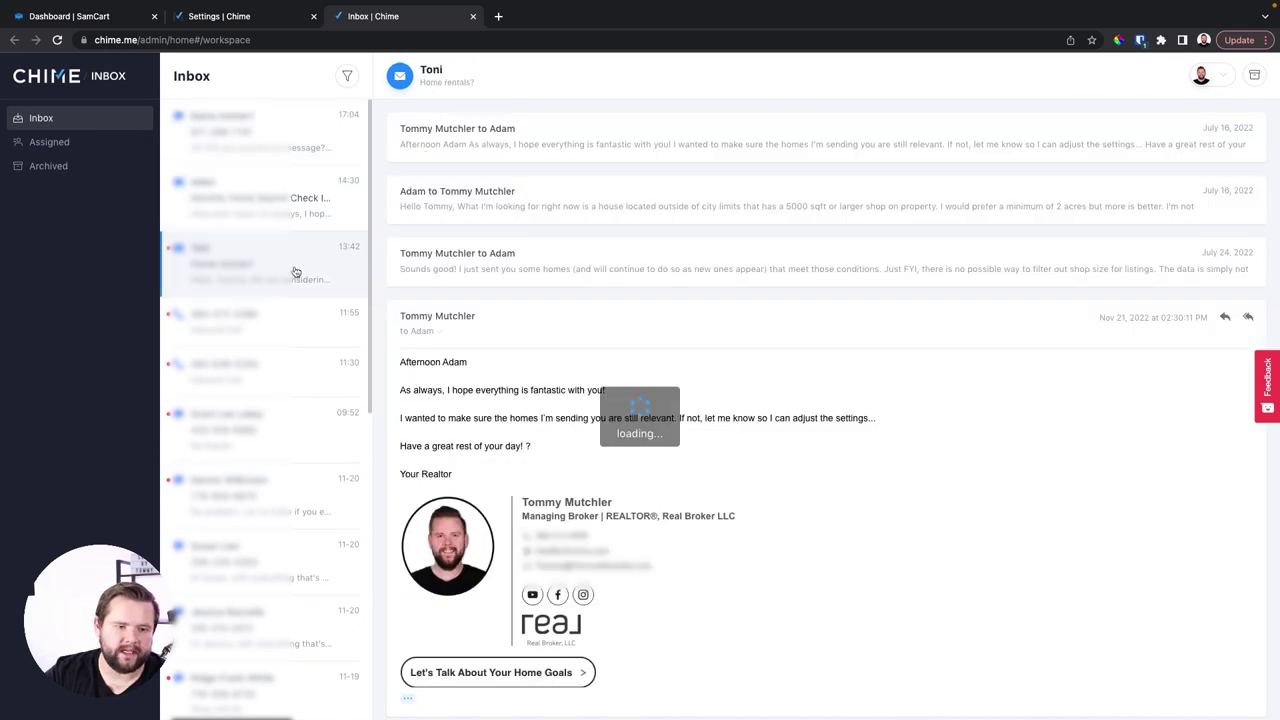
{"action": "left_click", "coordinate": [347, 77]}
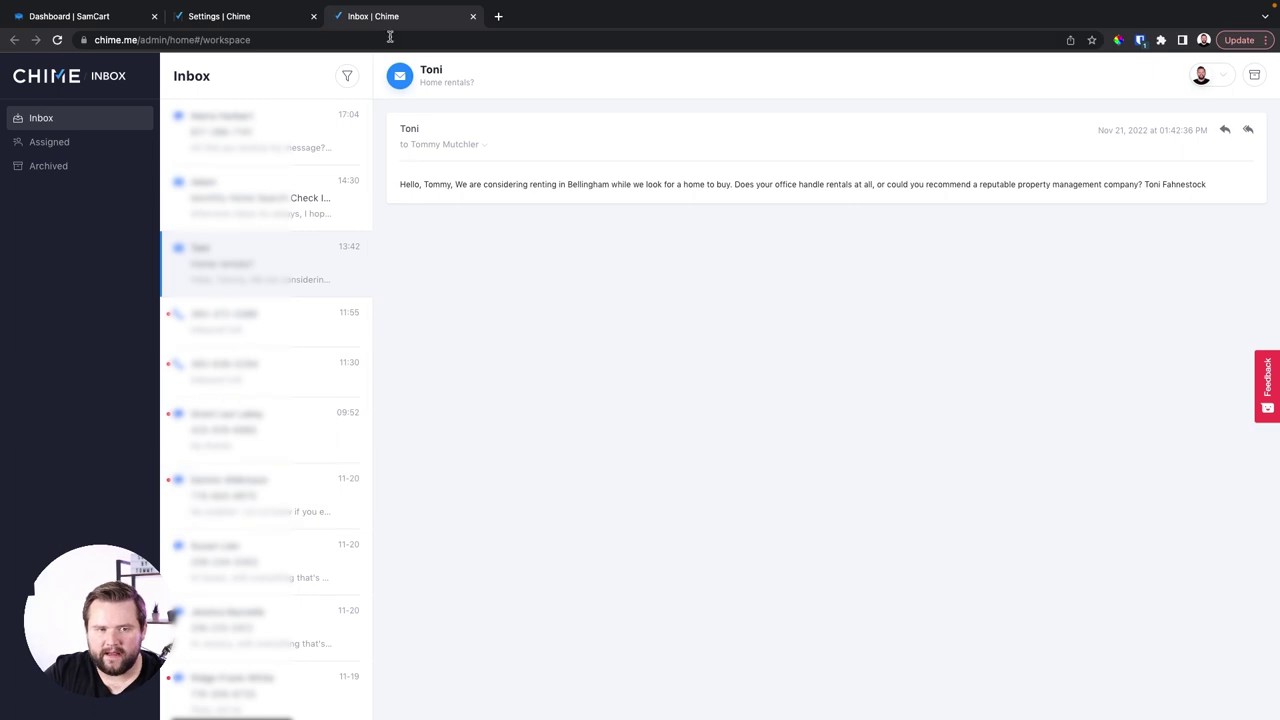
Step: Return to the Settings page, view the Recent Chats list and close it
{"action": "left_click", "coordinate": [243, 17]}
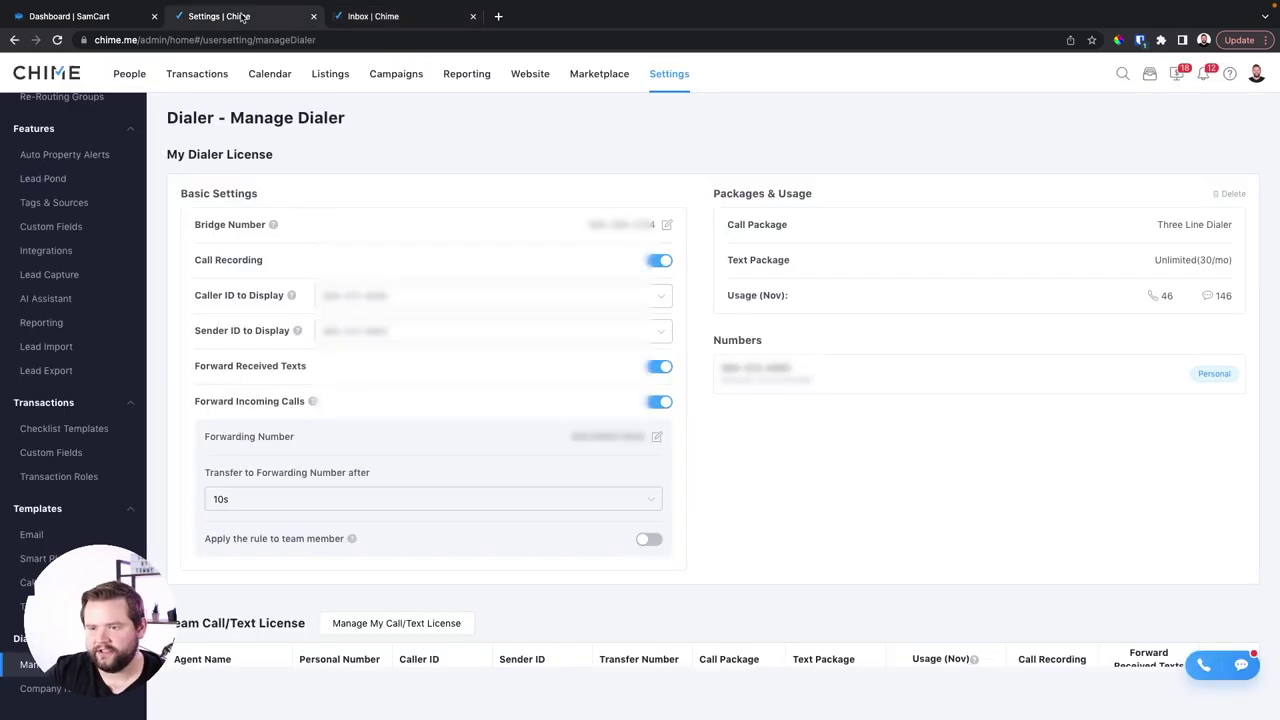
{"action": "left_click", "coordinate": [1253, 665]}
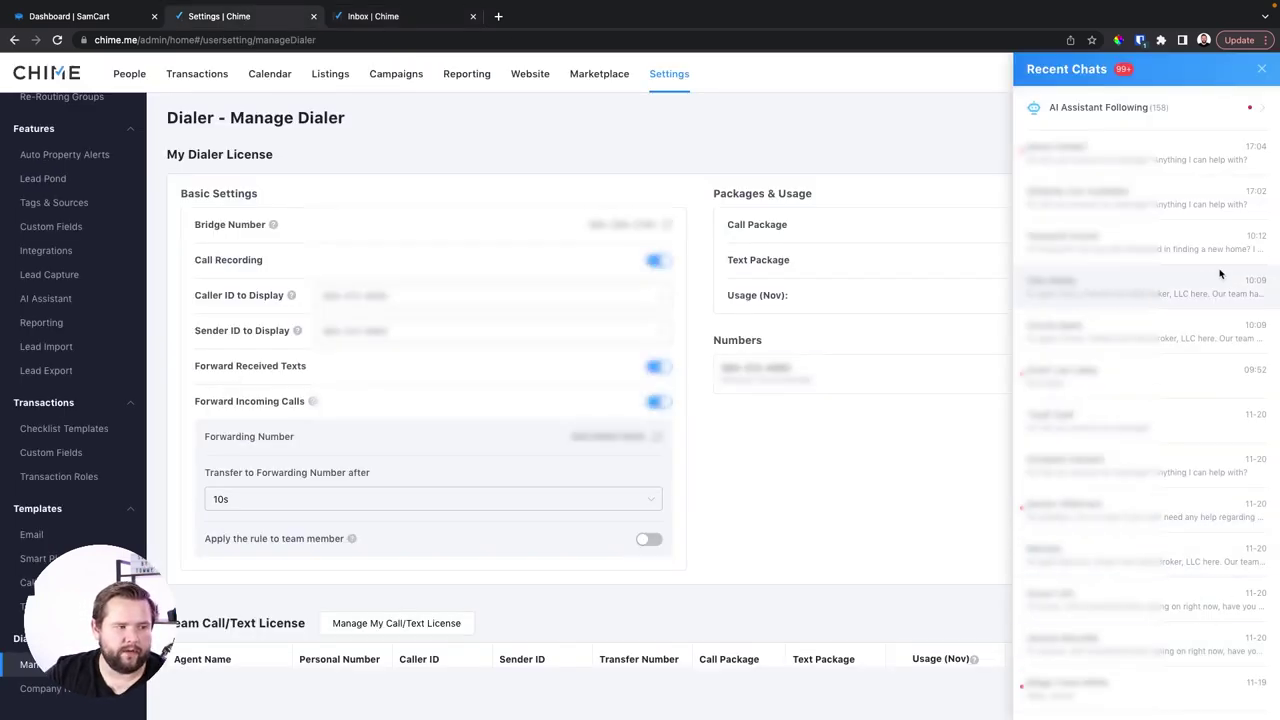
{"action": "left_click", "coordinate": [1259, 72]}
Step: Show the Opportunities list alongside the Reporting Activities timeline, look through its leads and collapse it
{"action": "left_click", "coordinate": [1176, 76]}
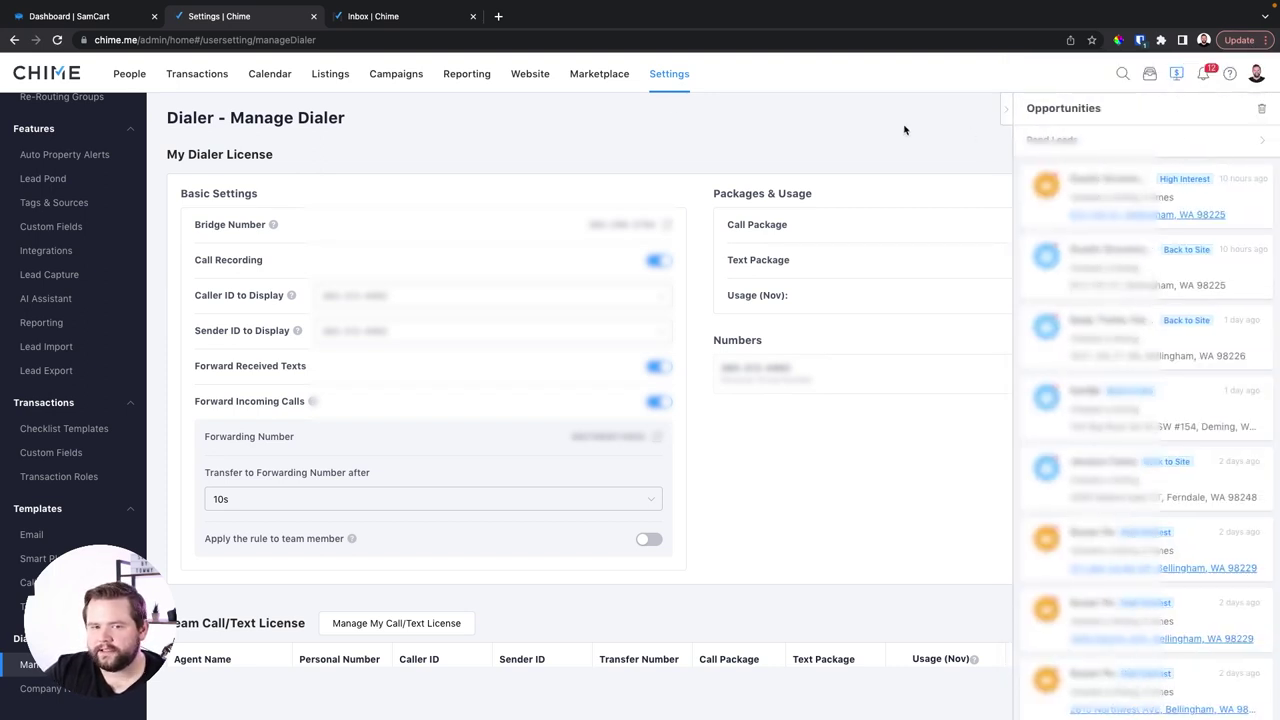
{"action": "left_click", "coordinate": [468, 80]}
{"action": "left_click", "coordinate": [40, 358]}
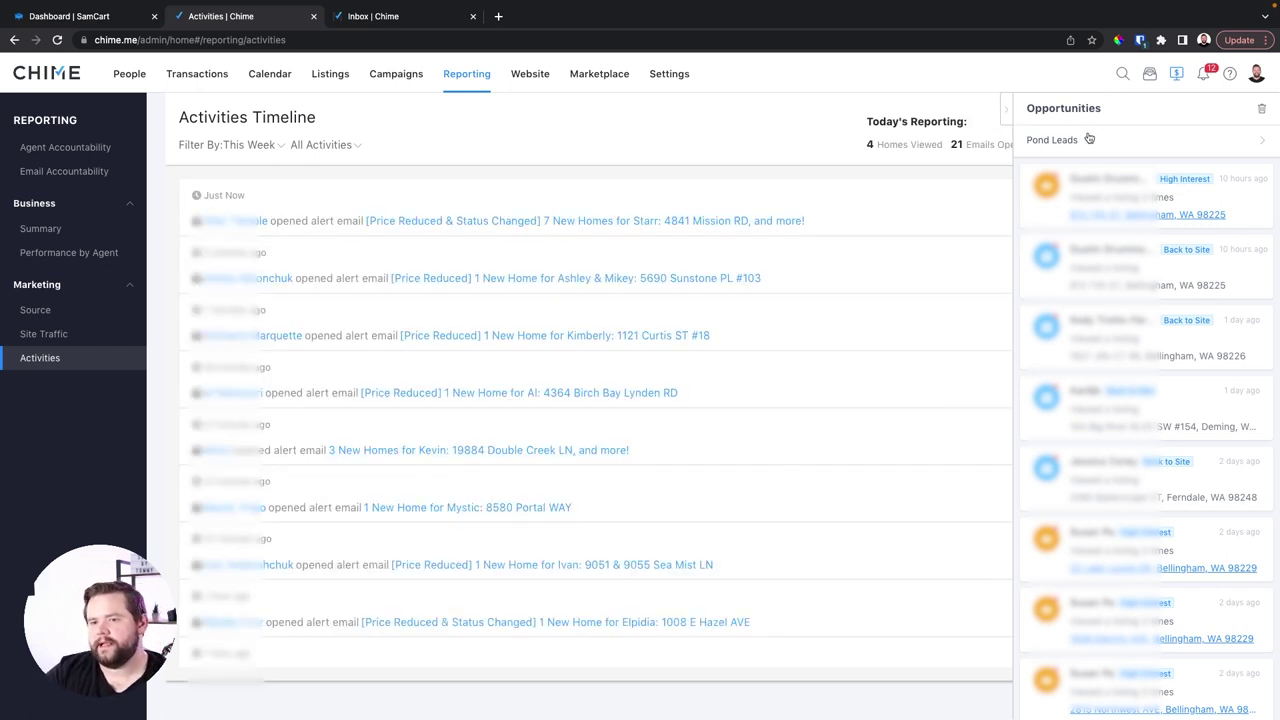
{"action": "scroll", "coordinate": [1135, 330], "scroll_direction": "down", "scroll_amount": 5}
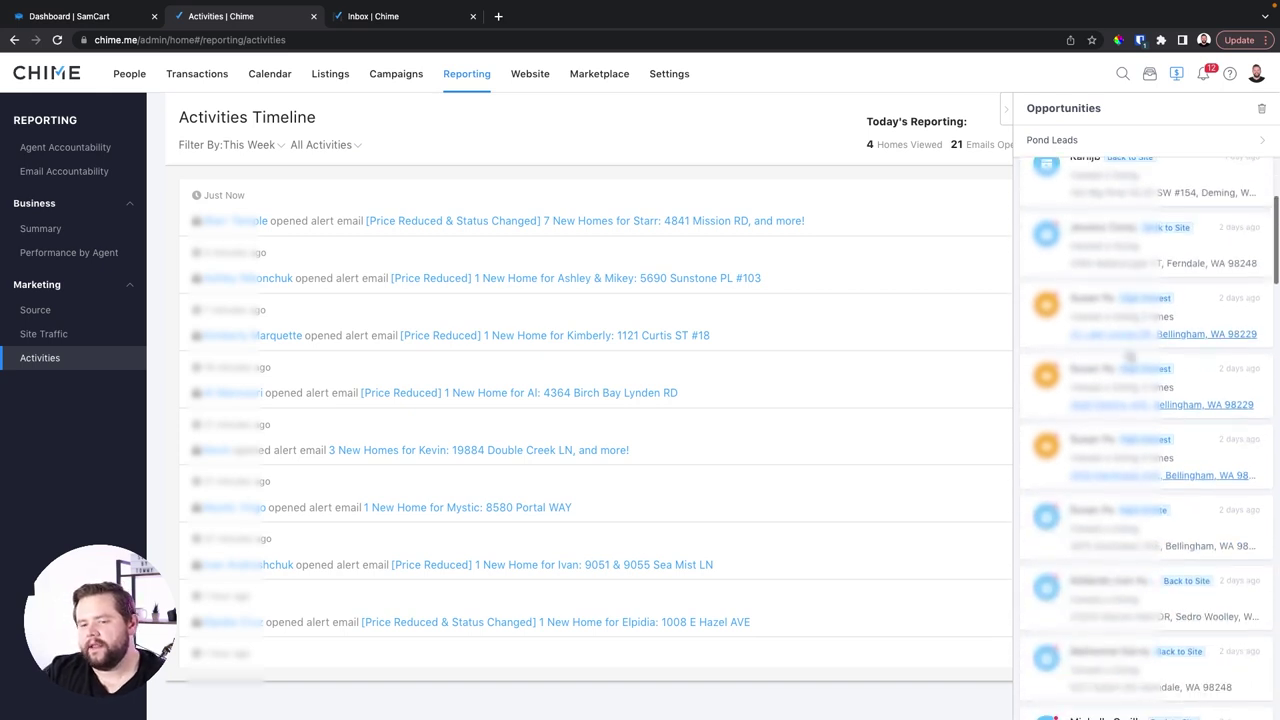
{"action": "scroll", "coordinate": [1130, 355], "scroll_direction": "down", "scroll_amount": 2}
{"action": "scroll", "coordinate": [1130, 355], "scroll_direction": "up", "scroll_amount": 10}
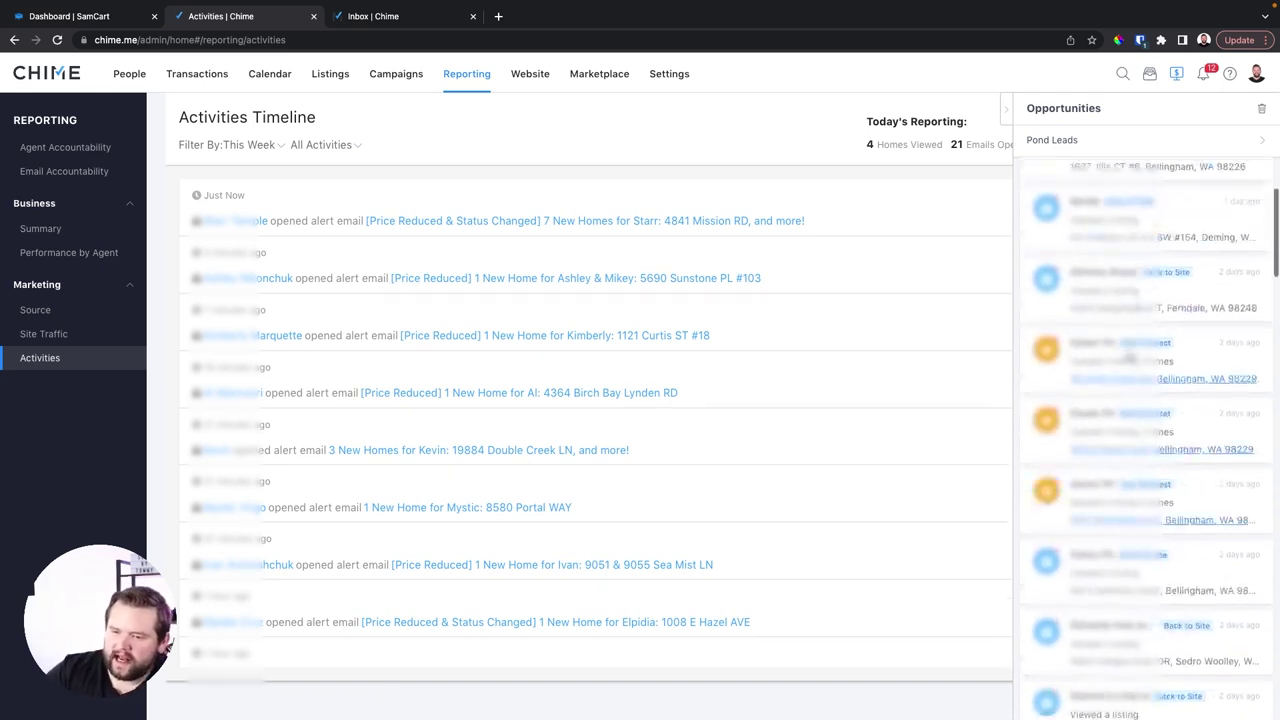
{"action": "left_click", "coordinate": [1005, 115]}
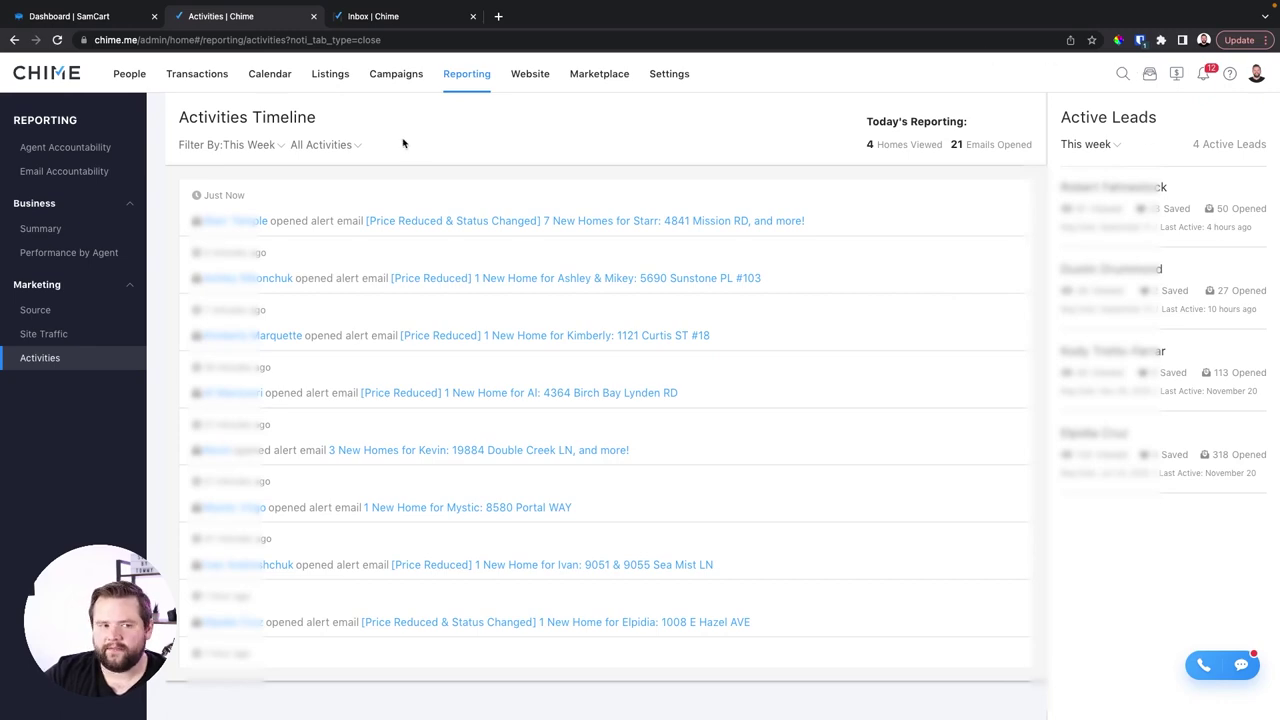
{"action": "left_click", "coordinate": [72, 80]}
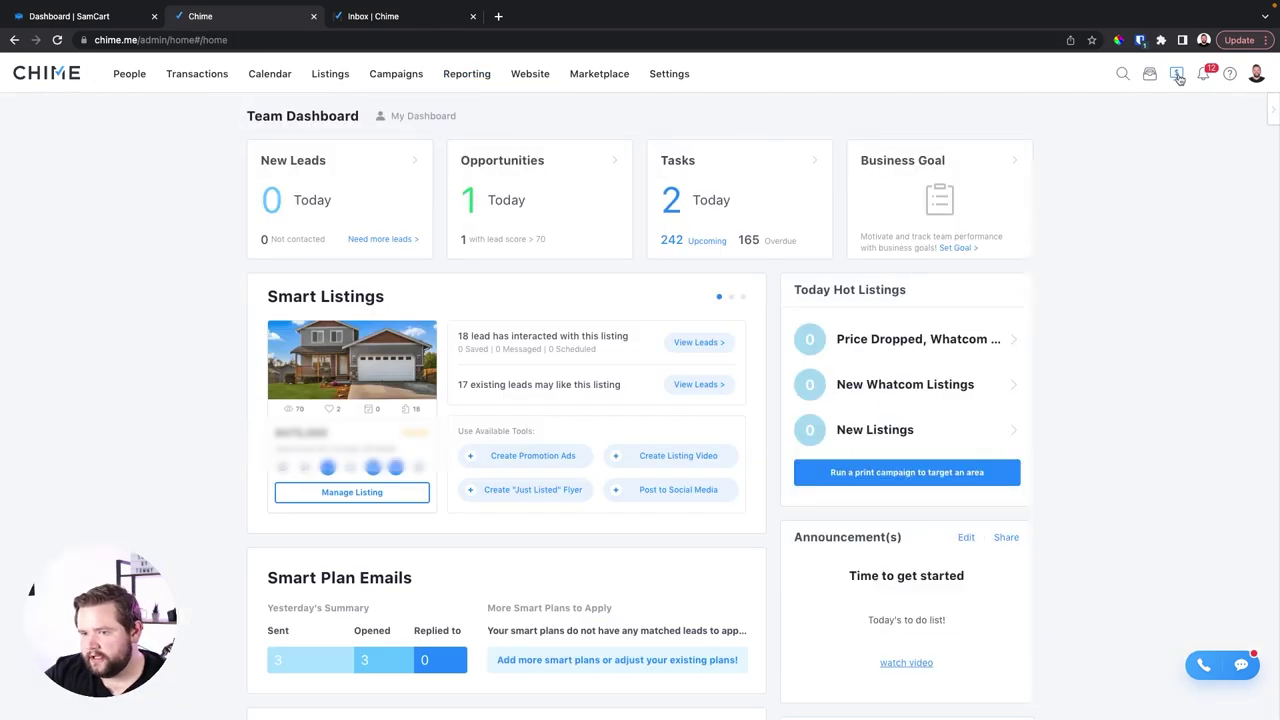
{"action": "left_click", "coordinate": [1177, 75]}
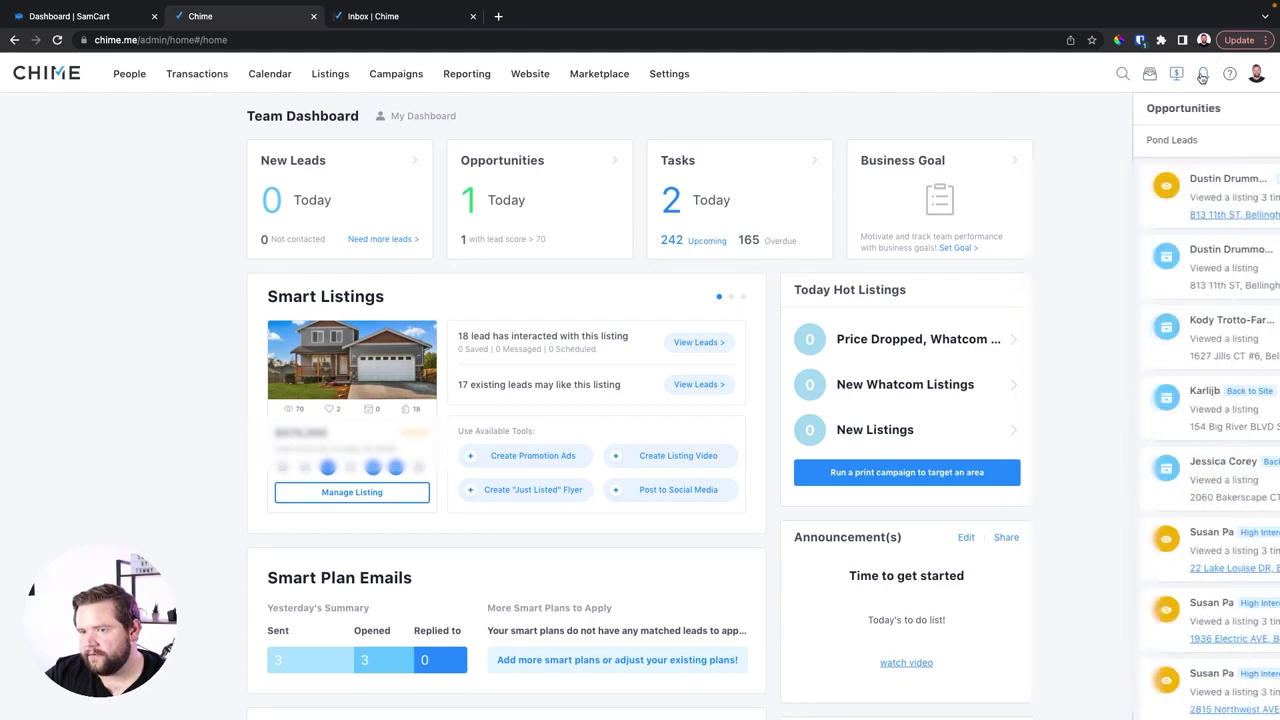
{"action": "left_click", "coordinate": [1203, 74]}
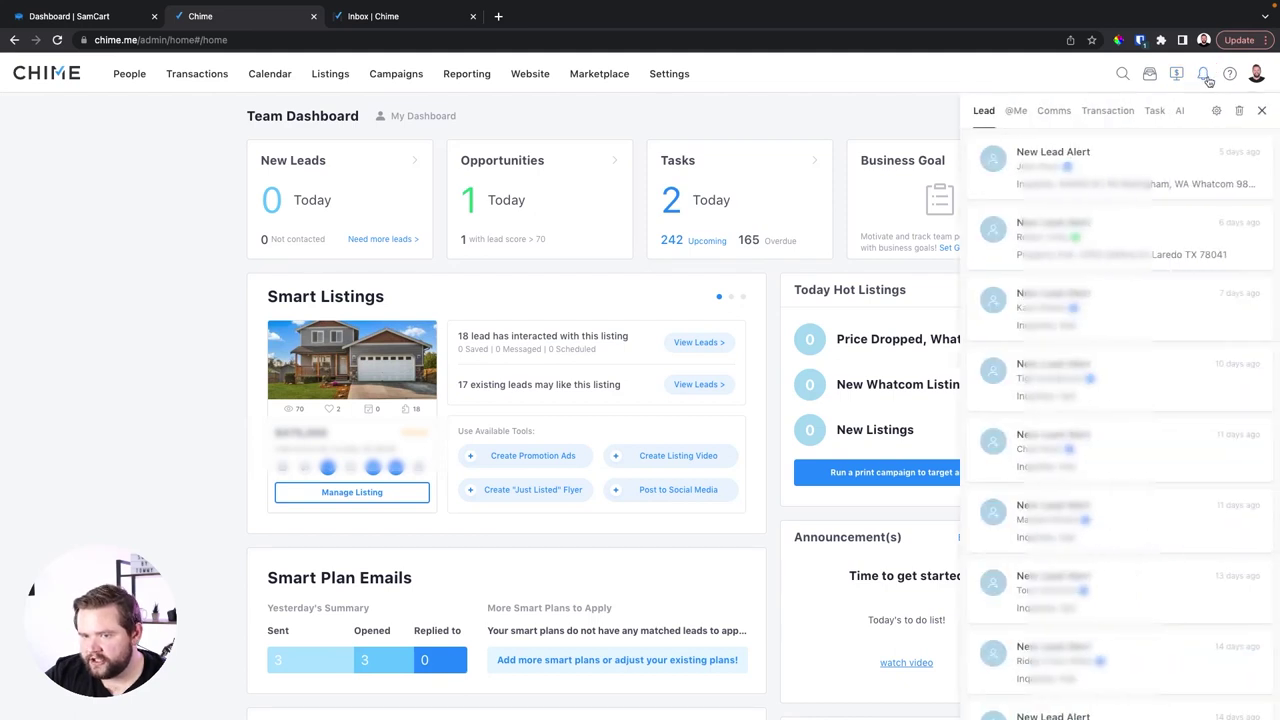
{"action": "left_click", "coordinate": [1016, 112]}
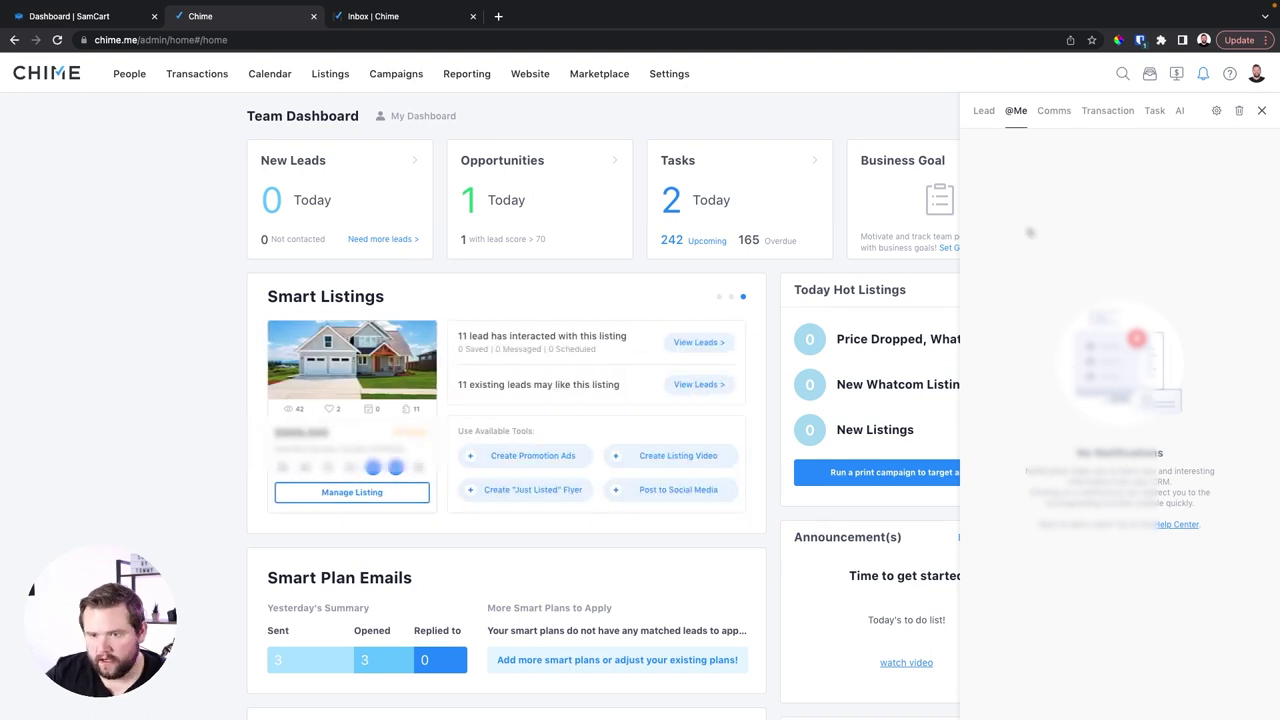
{"action": "left_click", "coordinate": [1062, 114]}
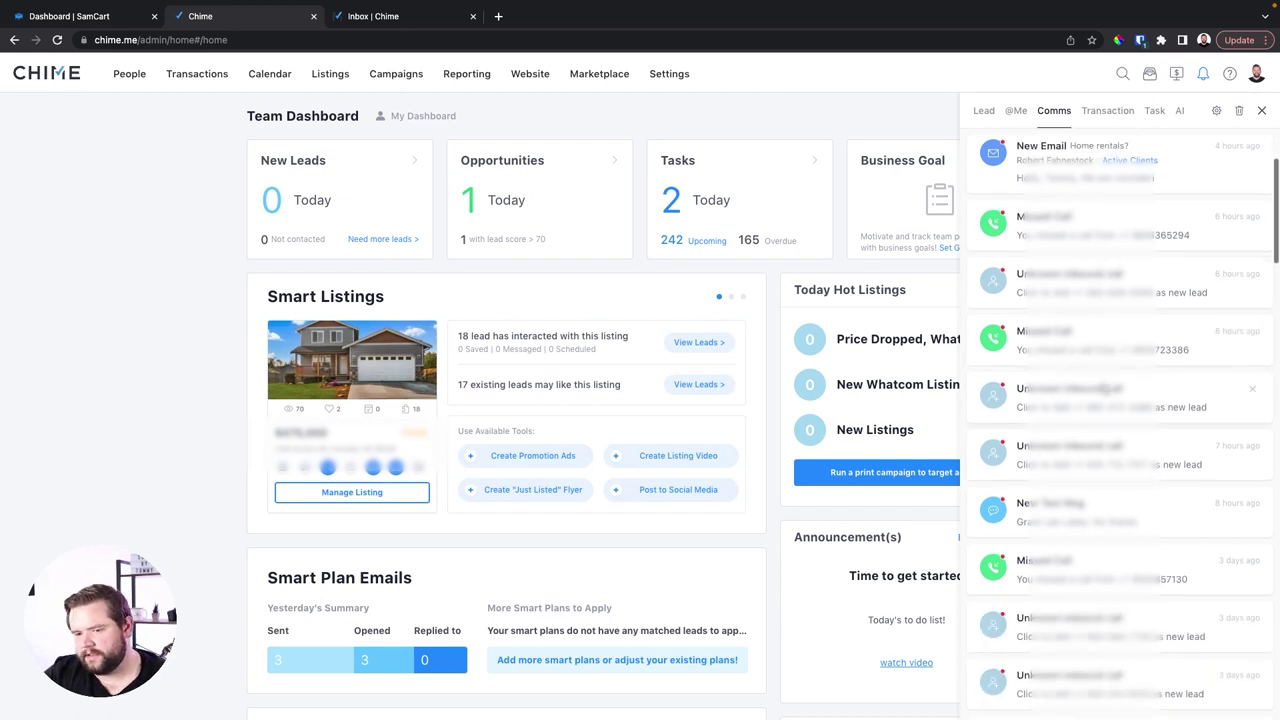
{"action": "left_click", "coordinate": [1115, 112]}
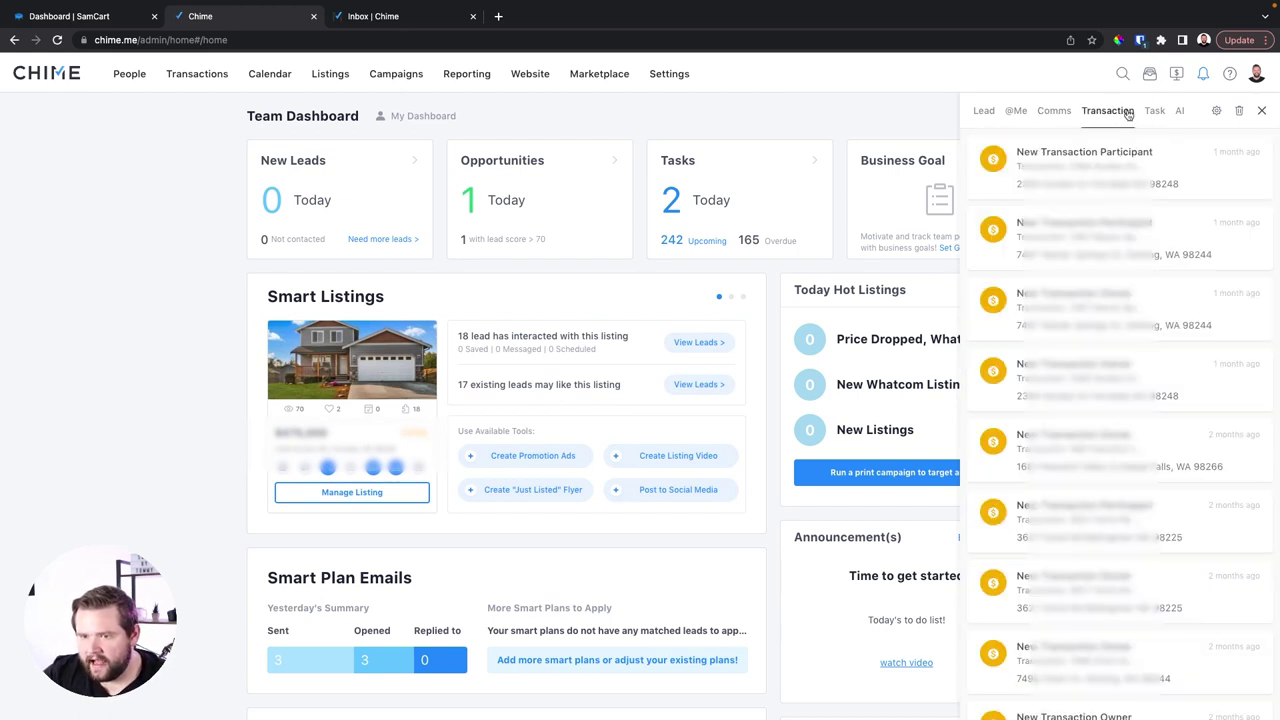
{"action": "left_click", "coordinate": [1149, 109]}
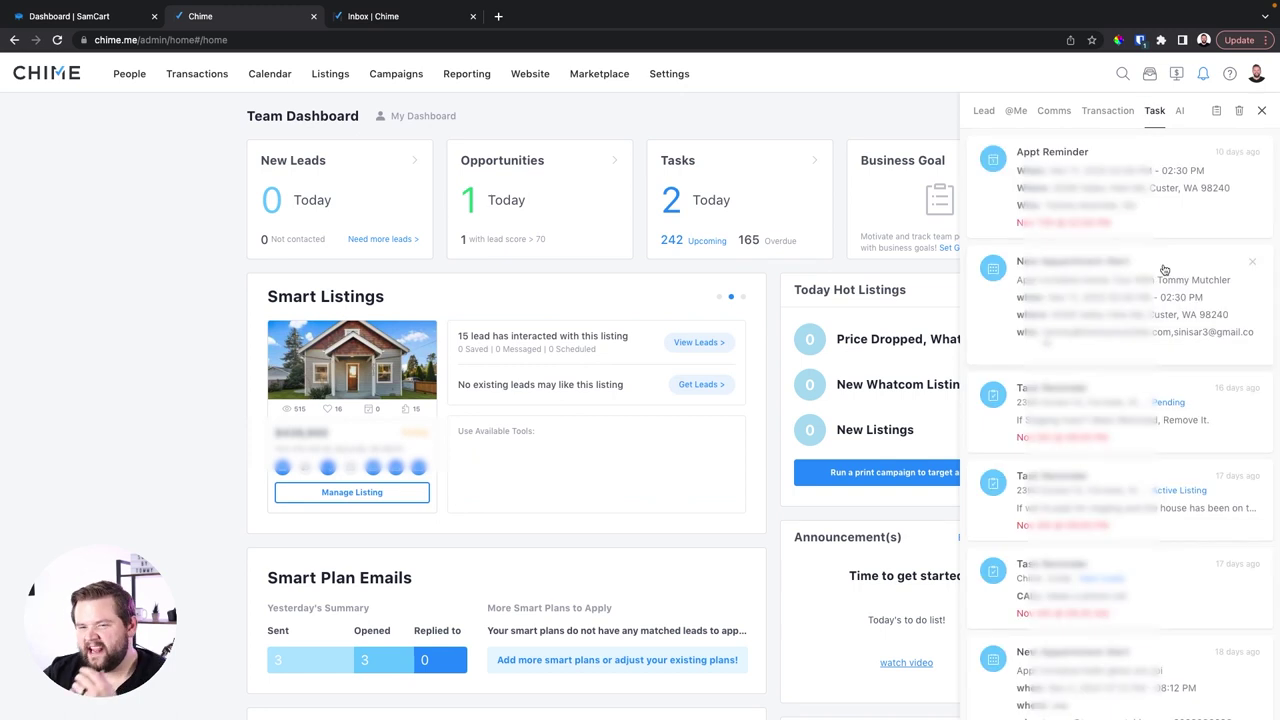
{"action": "left_click", "coordinate": [1180, 111]}
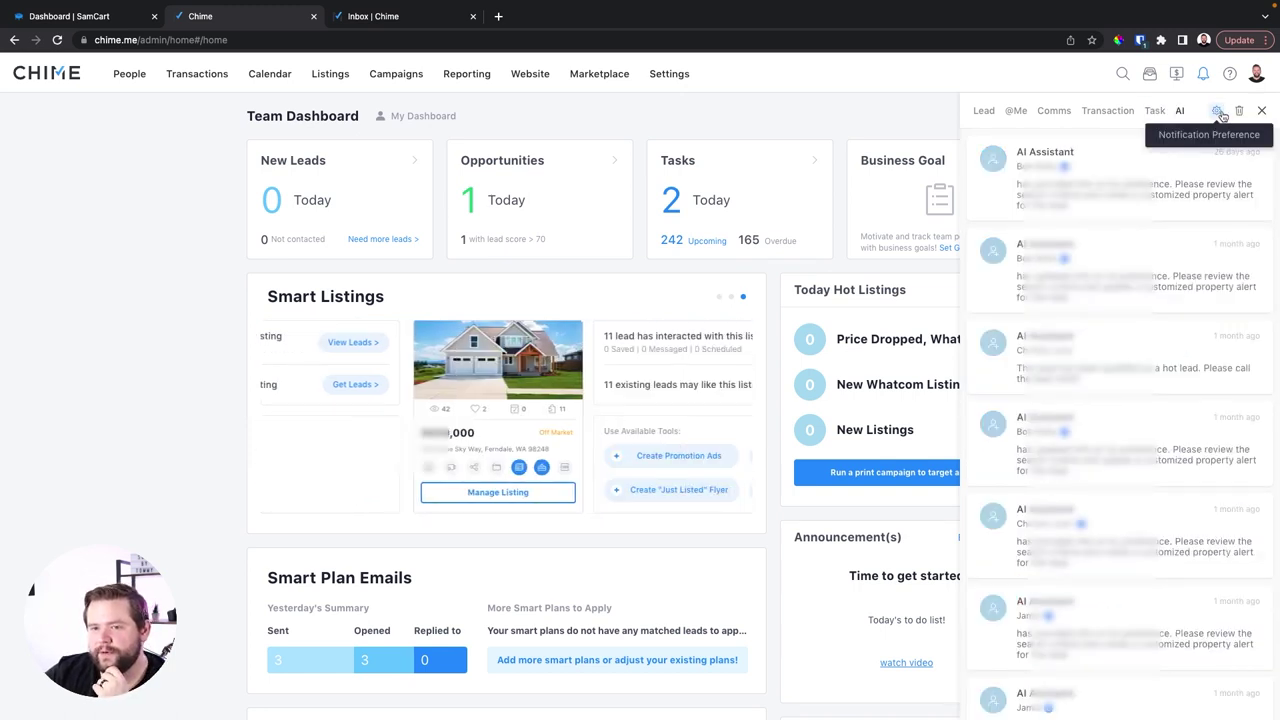
Step: Open the notification preferences, review the General email, text and push alert settings, and glance at the account menu
{"action": "left_click", "coordinate": [1216, 111]}
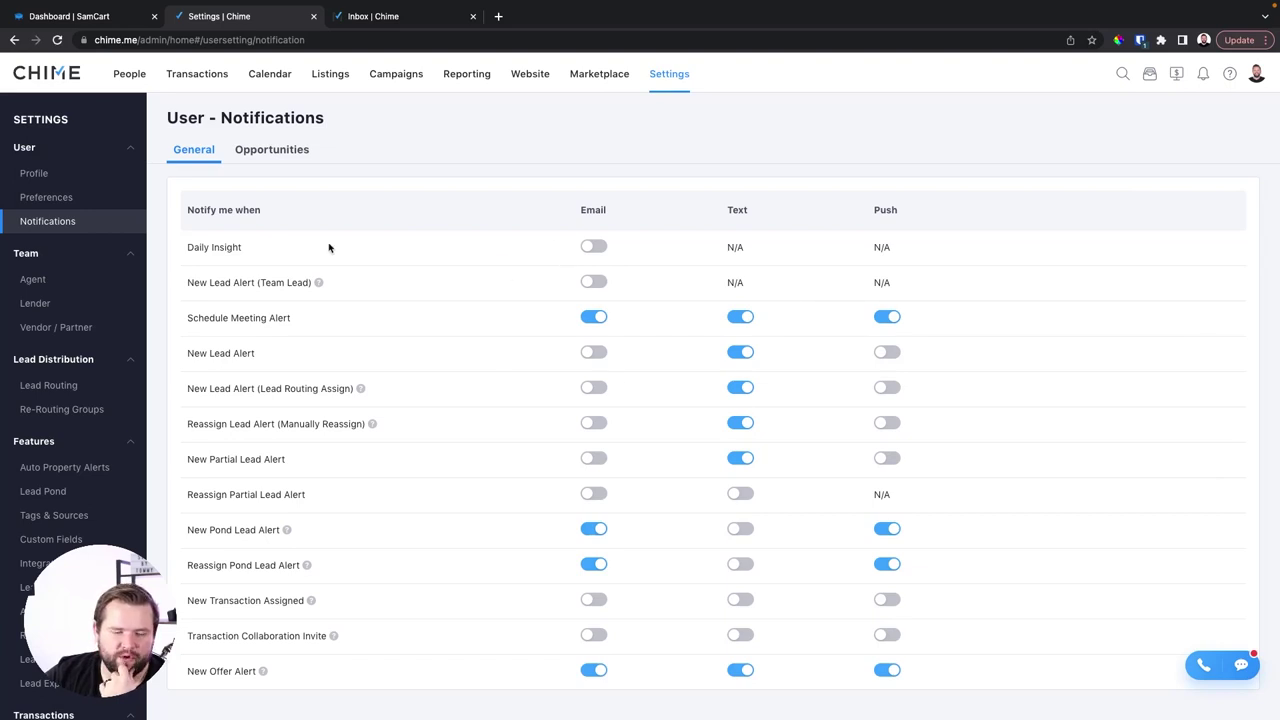
{"action": "scroll", "coordinate": [454, 522], "scroll_direction": "down", "scroll_amount": 1}
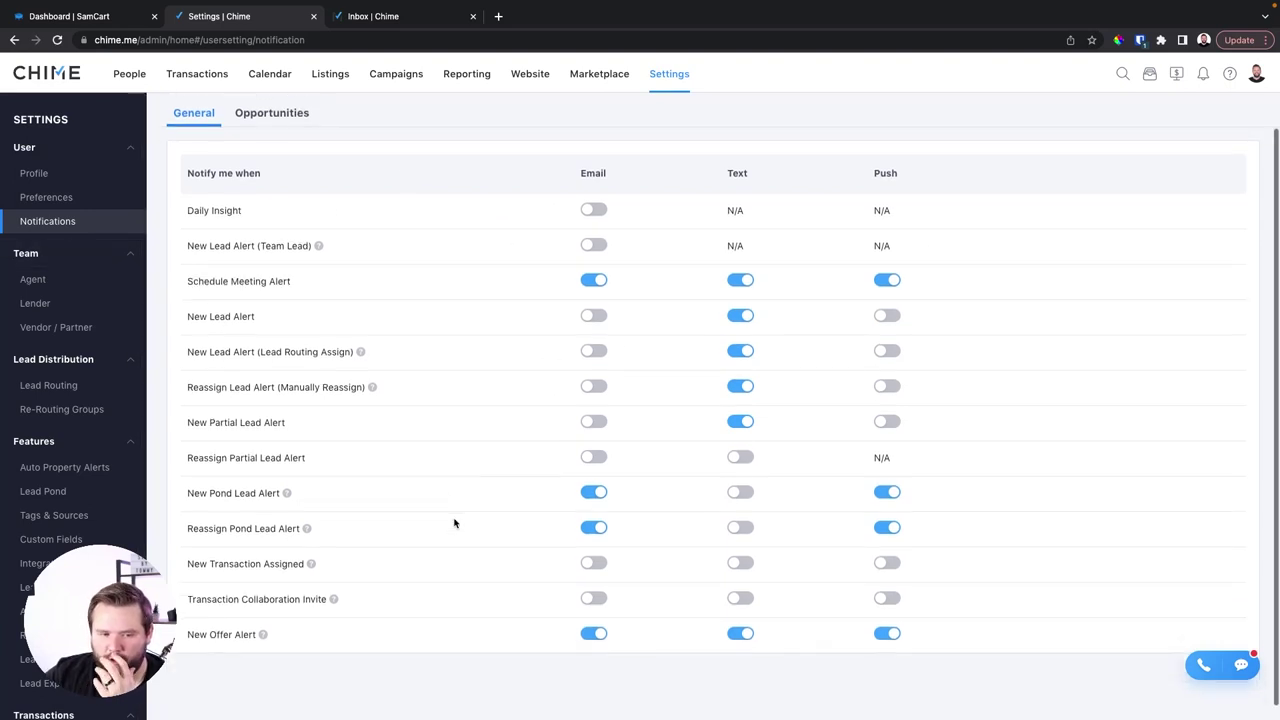
{"action": "scroll", "coordinate": [488, 540], "scroll_direction": "up", "scroll_amount": 1}
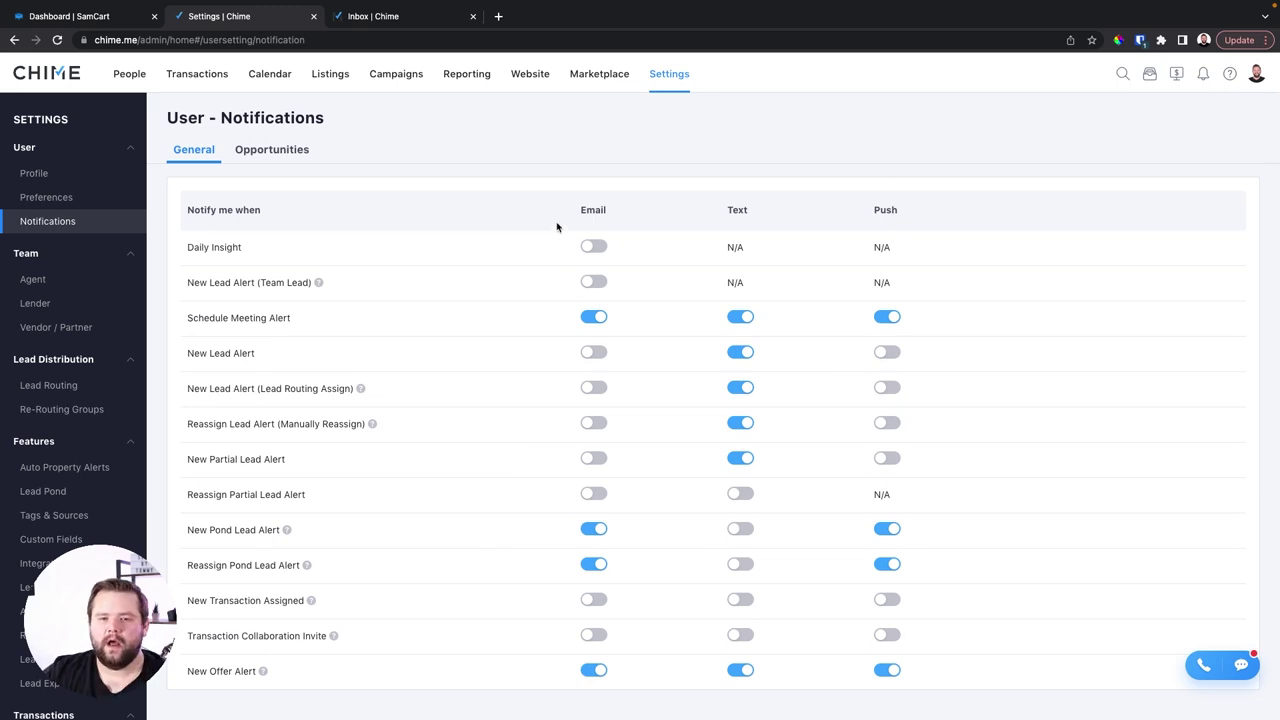
{"action": "left_click", "coordinate": [1256, 74]}
{"action": "left_click", "coordinate": [808, 80]}
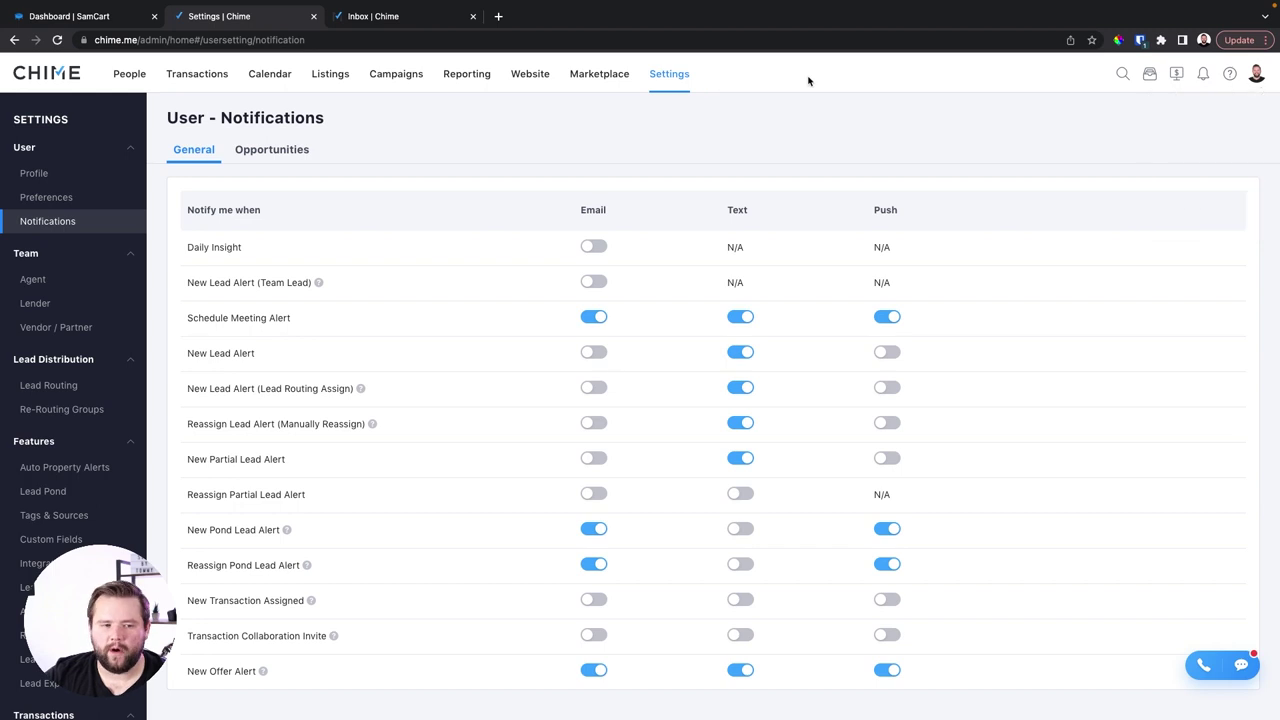
{"action": "scroll", "coordinate": [640, 509], "scroll_direction": "down", "scroll_amount": 1}
{"action": "scroll", "coordinate": [640, 509], "scroll_direction": "up", "scroll_amount": 1}
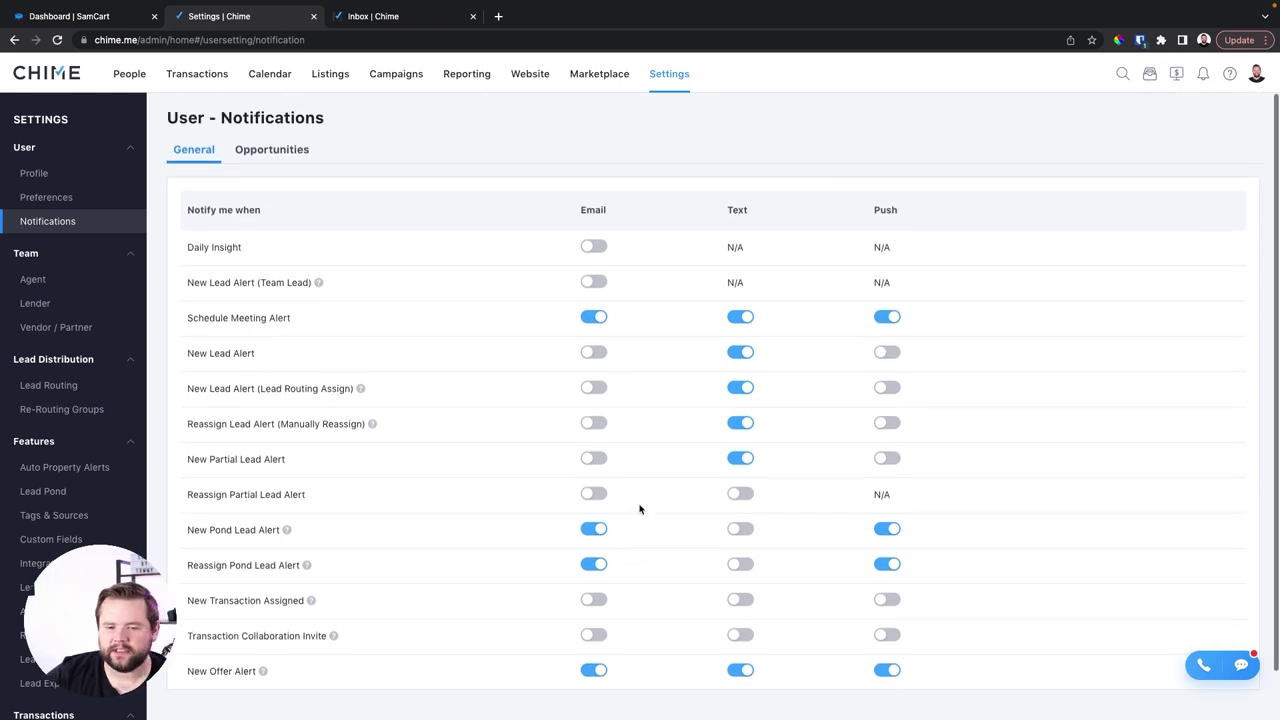